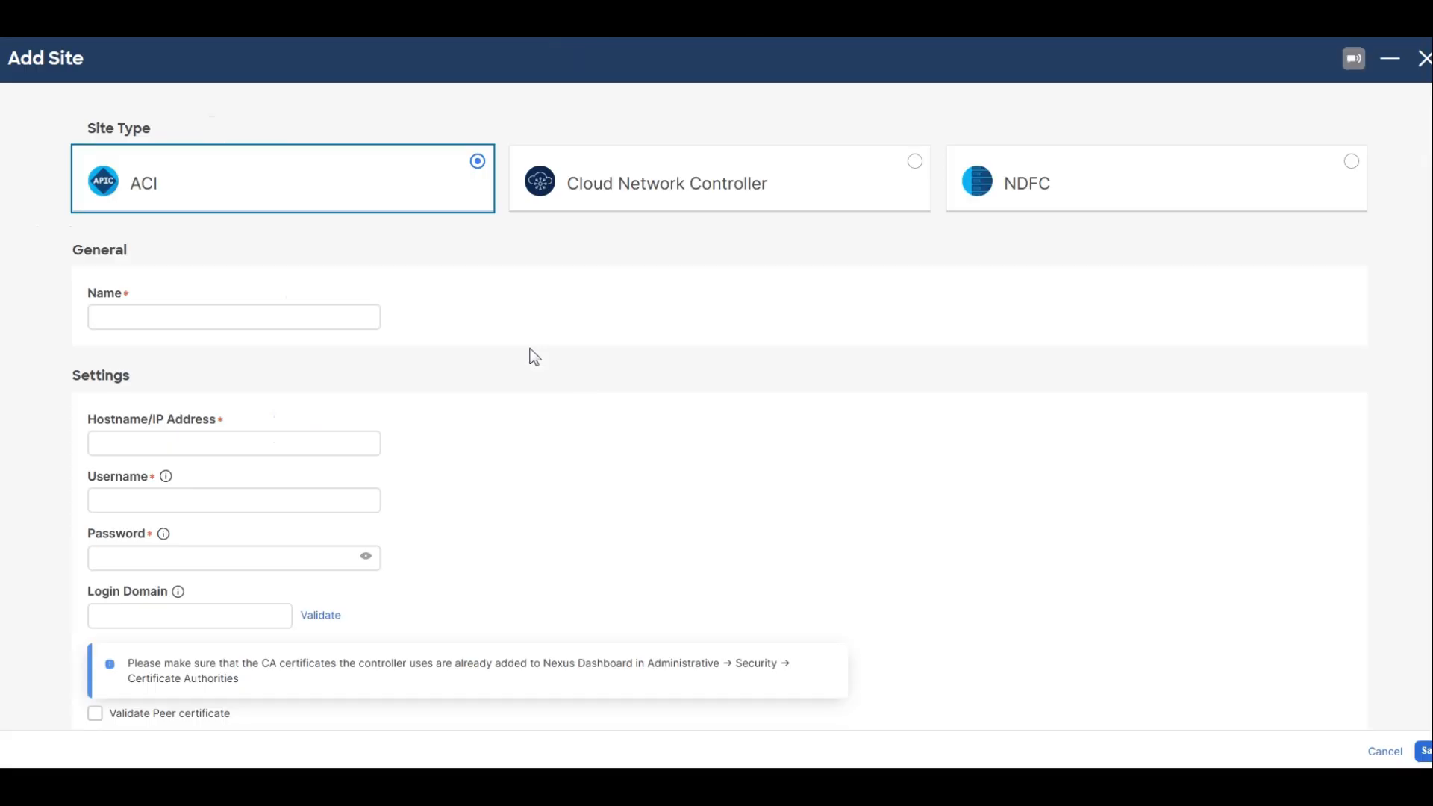
# Name the ACI site San Francisco and set its hostname to apic1-a.corp.pseudoco.com.
pyautogui.click(211, 313)
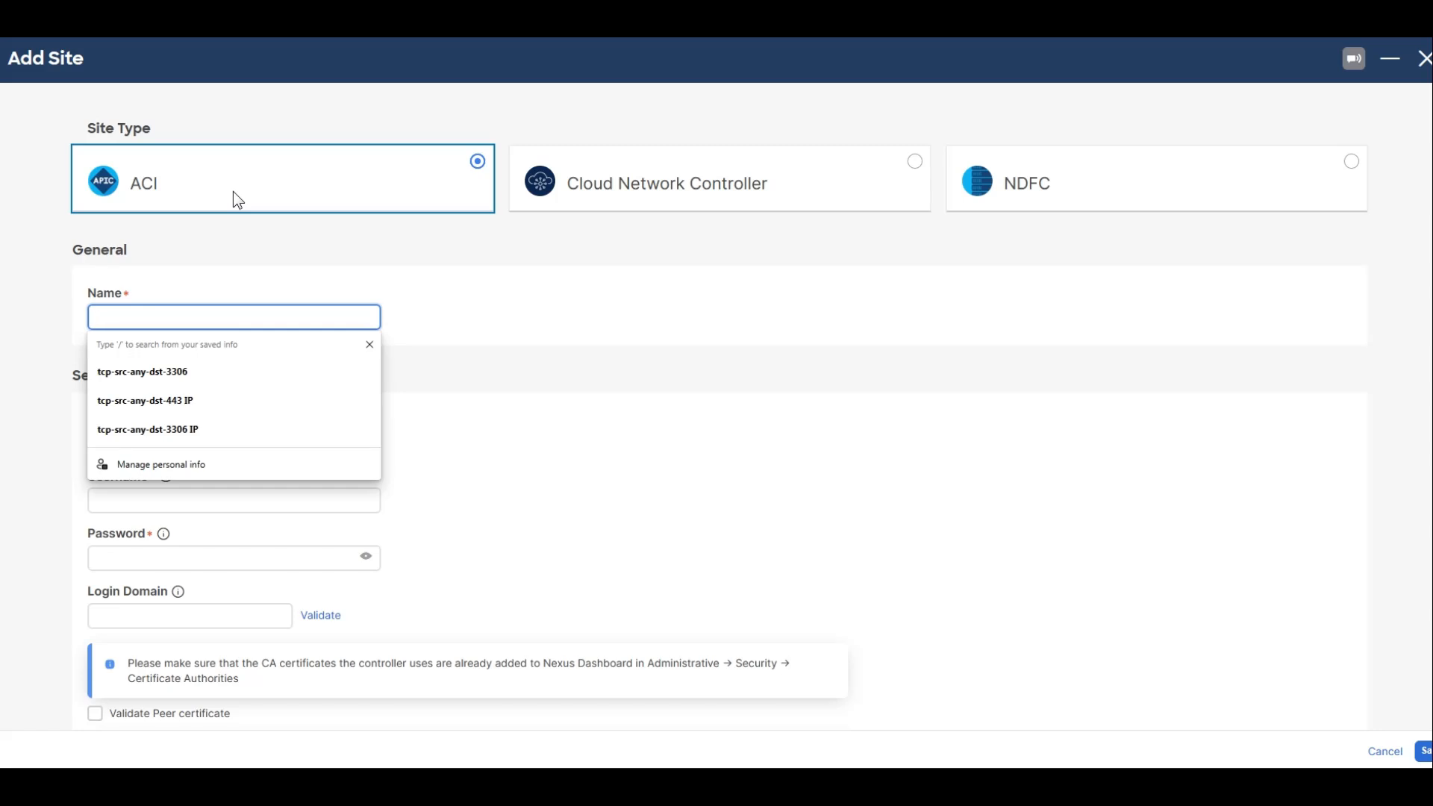
pyautogui.write('San Fra')
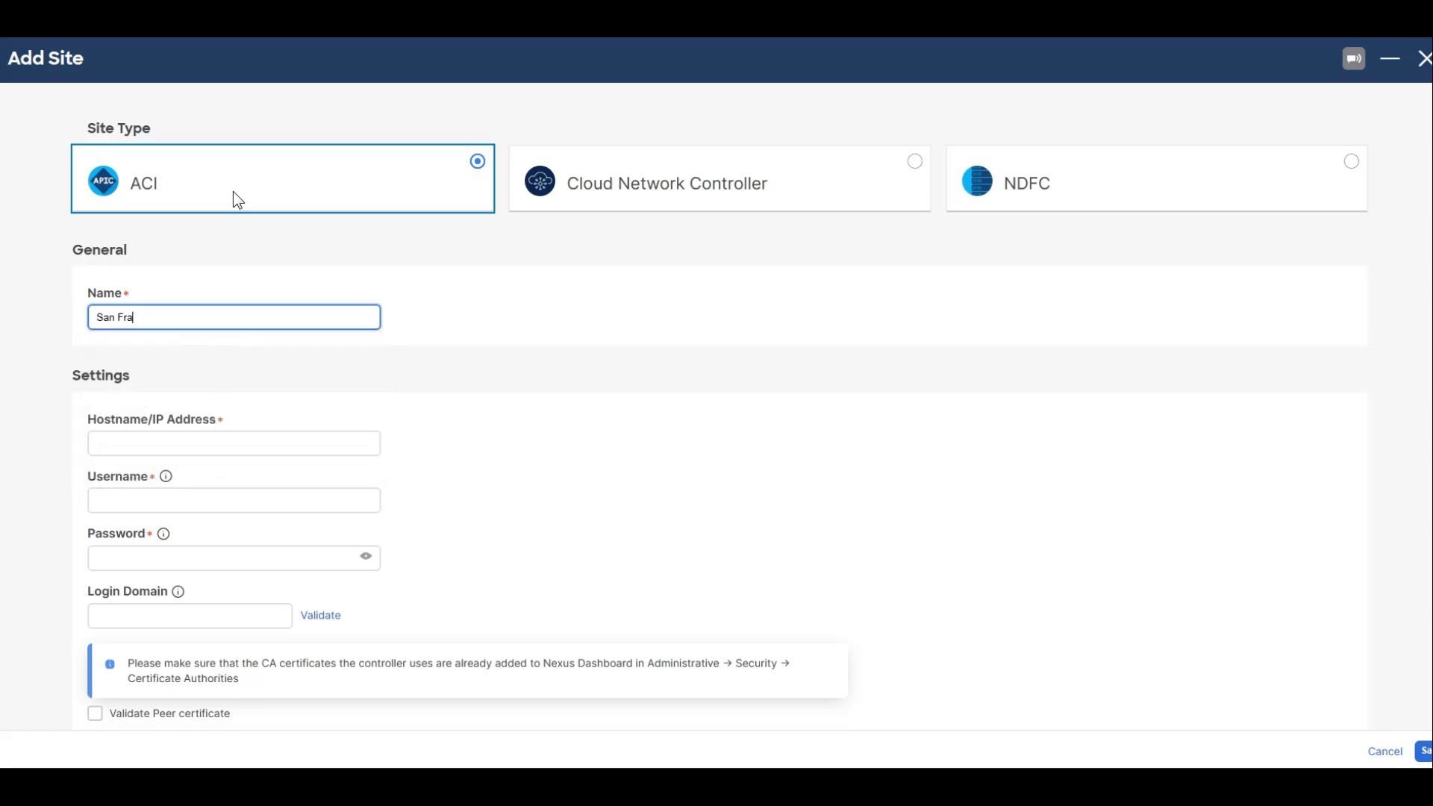
pyautogui.write('ncisco')
pyautogui.press('Tab')
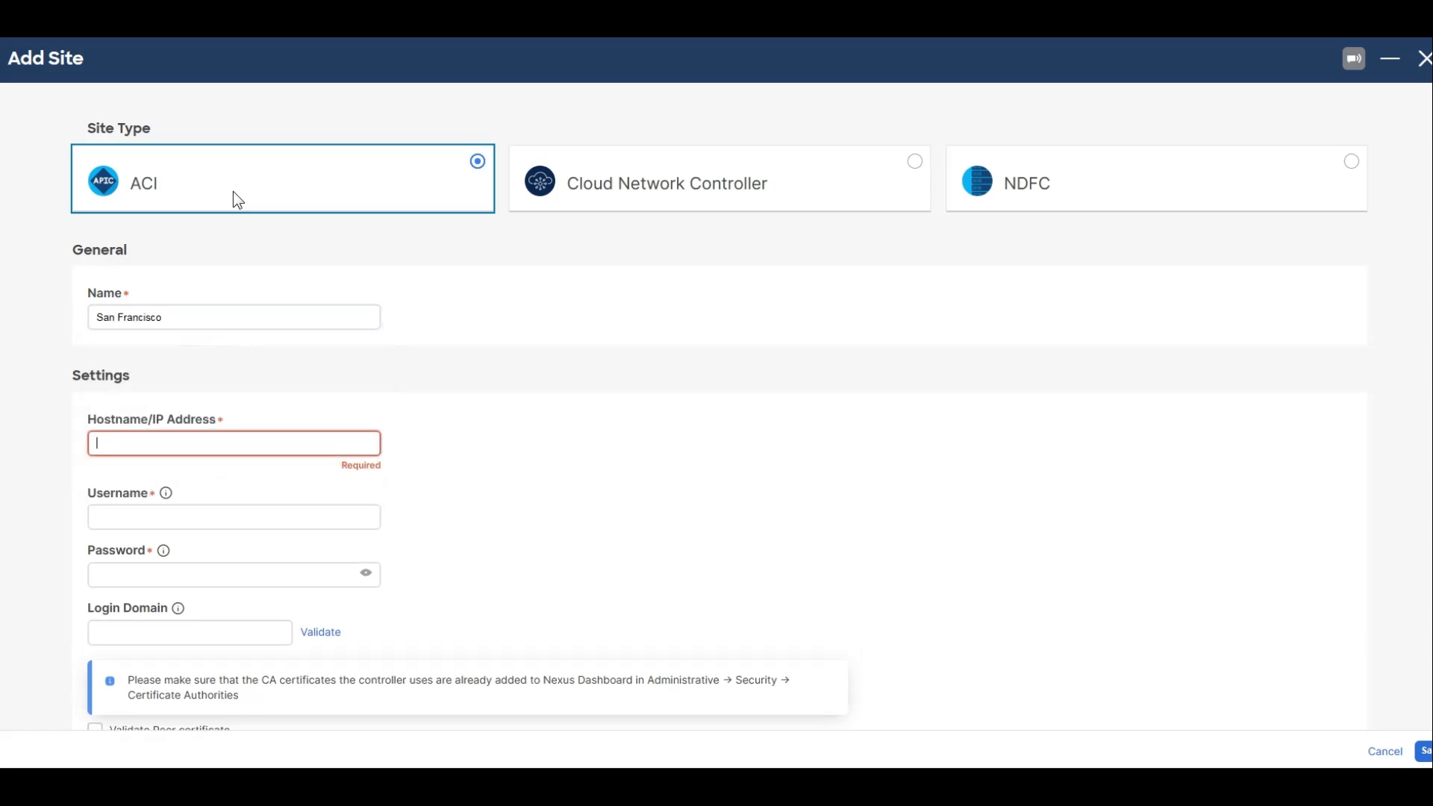
pyautogui.write('apic1-a.corp.')
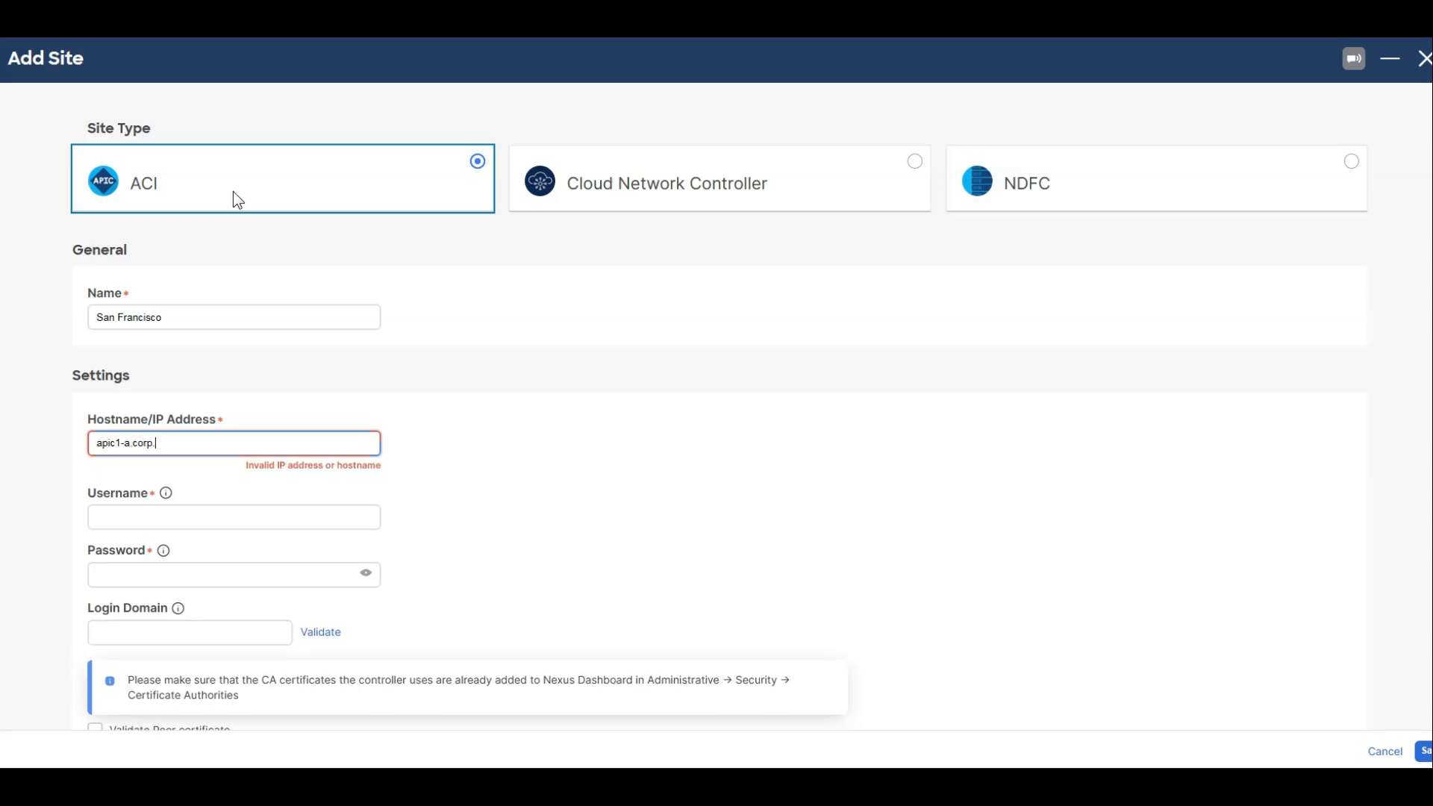
pyautogui.write('pseudoco.com')
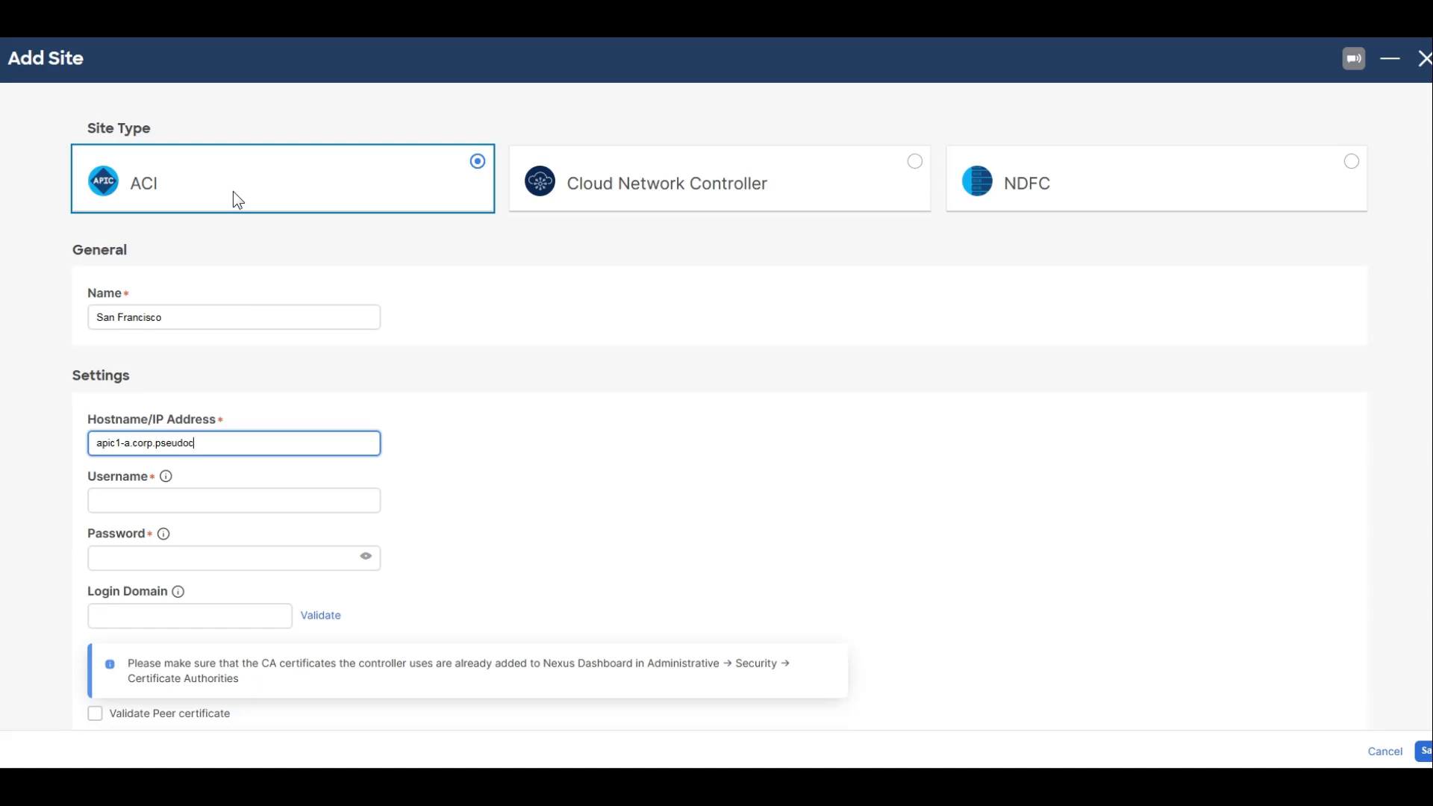
# Enter admin as the San Francisco site's username and fill in the account password.
pyautogui.press('Tab')
pyautogui.write('admin')
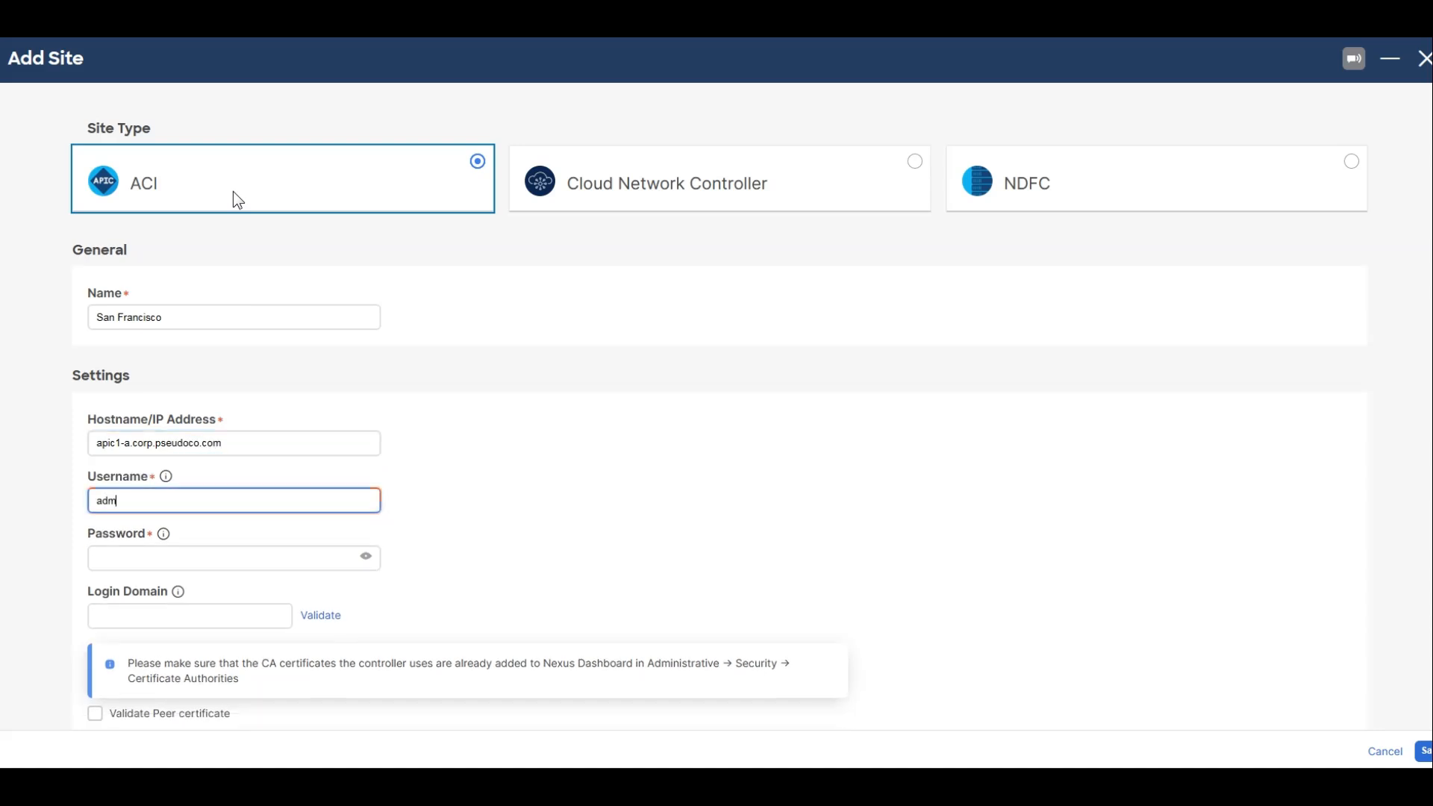
pyautogui.press('Tab')
pyautogui.write('C1sco12345')
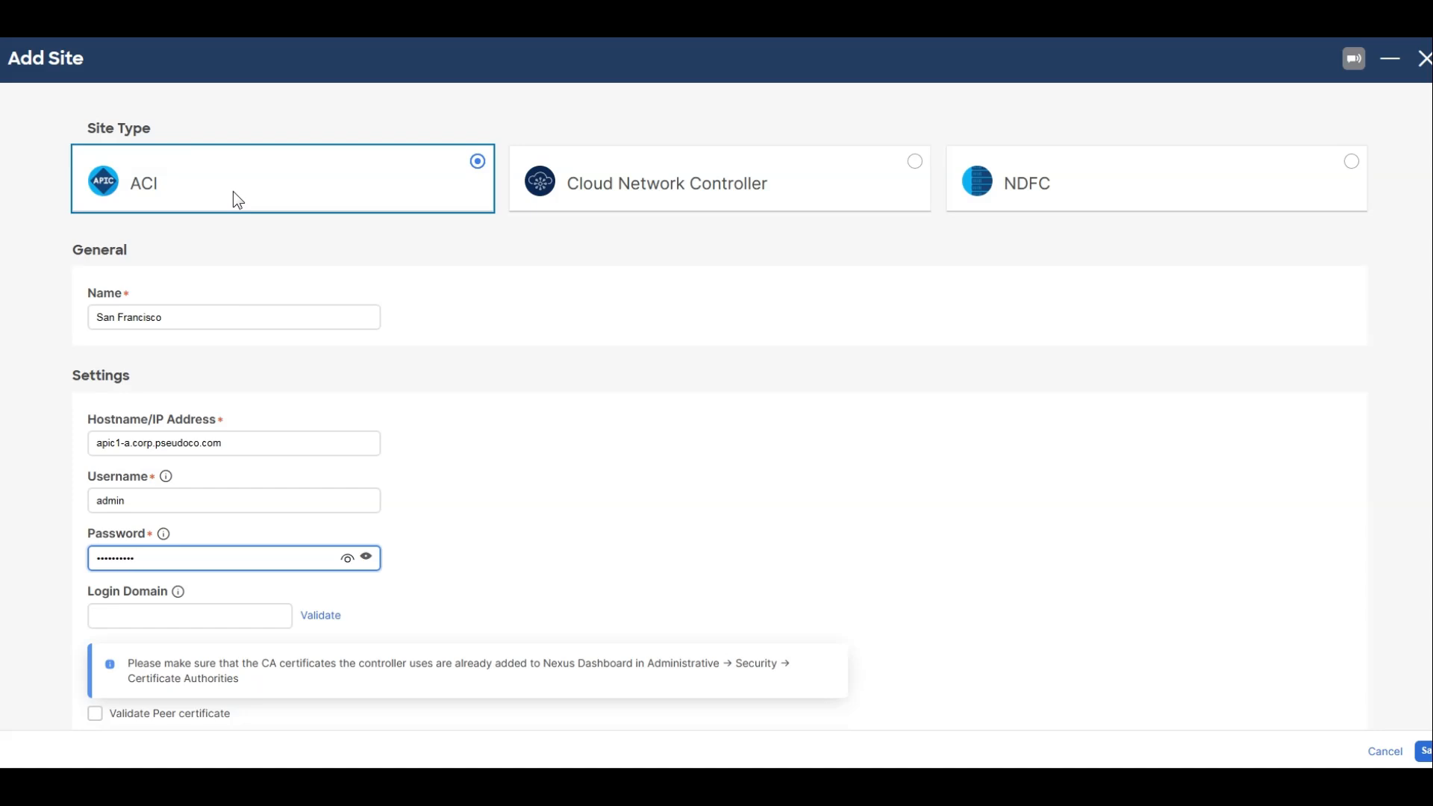
# Drop the San Francisco location pin on the US west coast and save the site, continuing without validating its credentials.
pyautogui.scroll(-9, 607, 539)
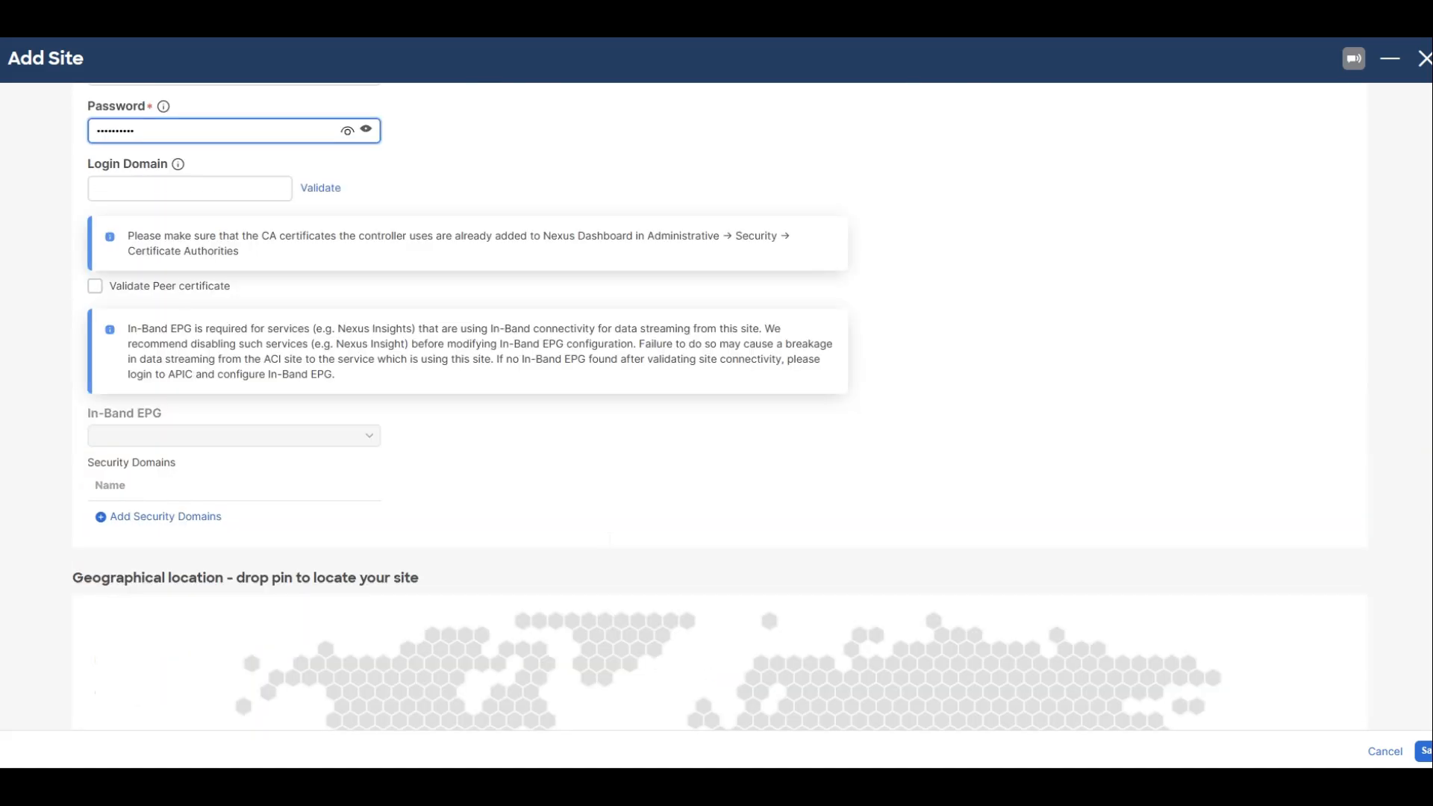
pyautogui.click(323, 488)
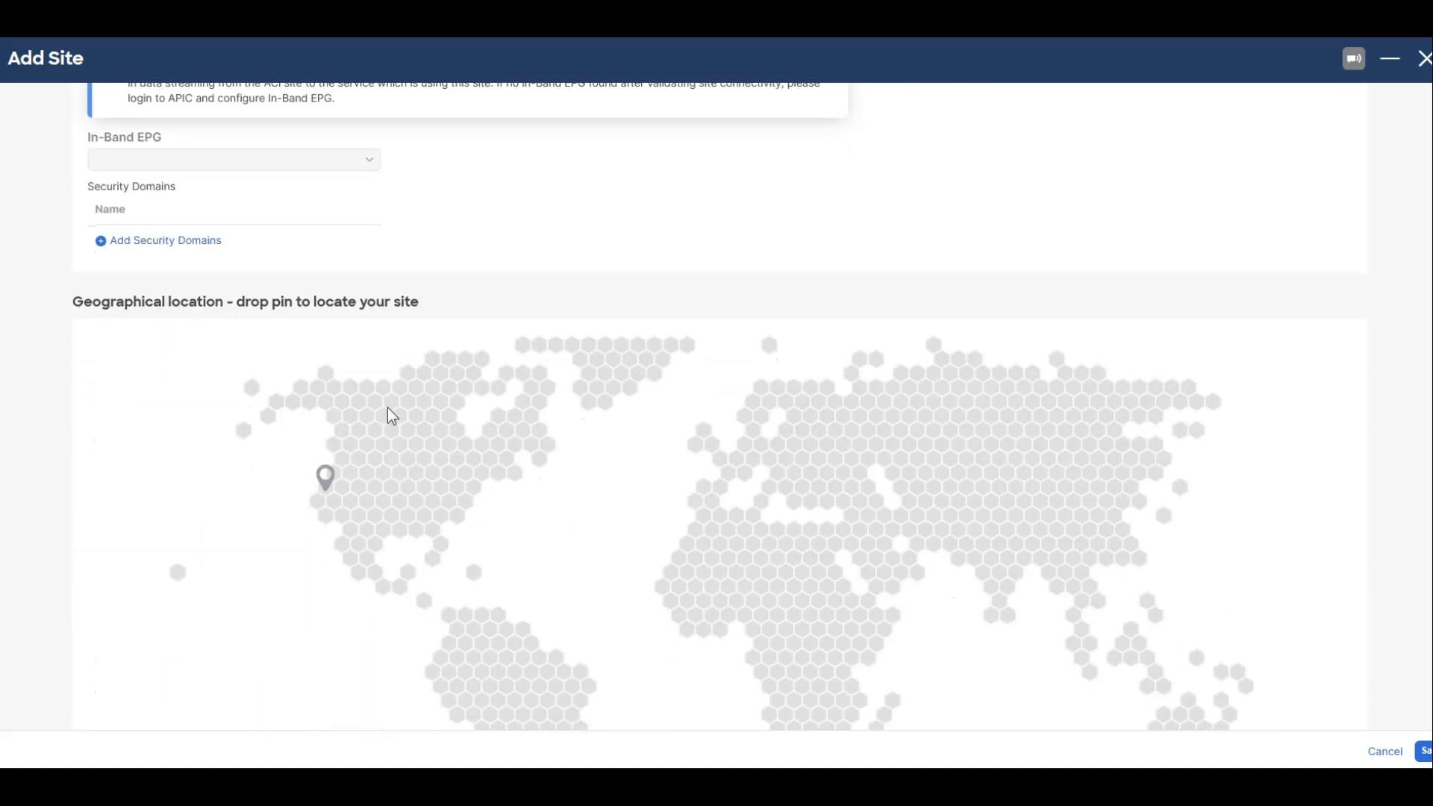
pyautogui.scroll(-3, 535, 419)
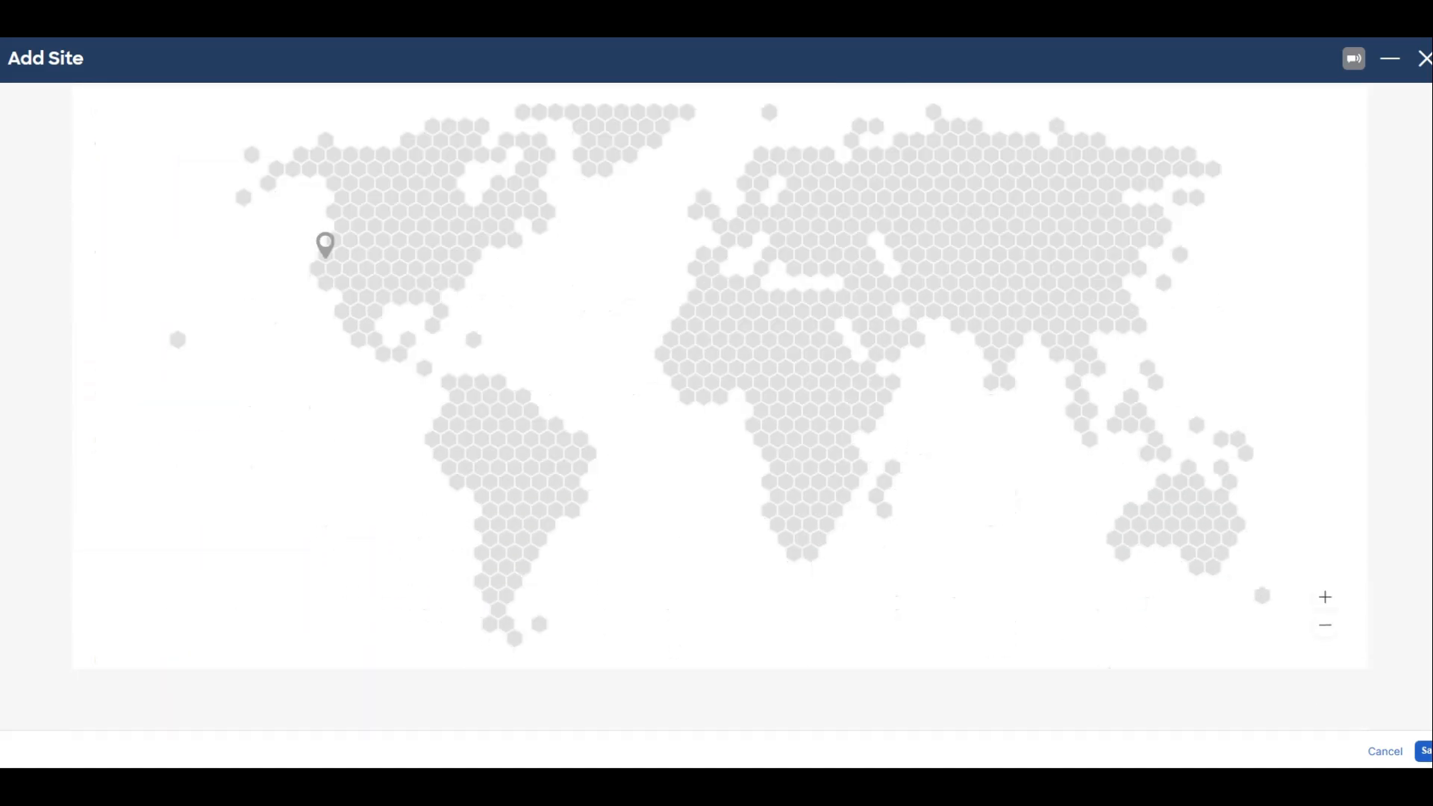
pyautogui.click(1425, 755)
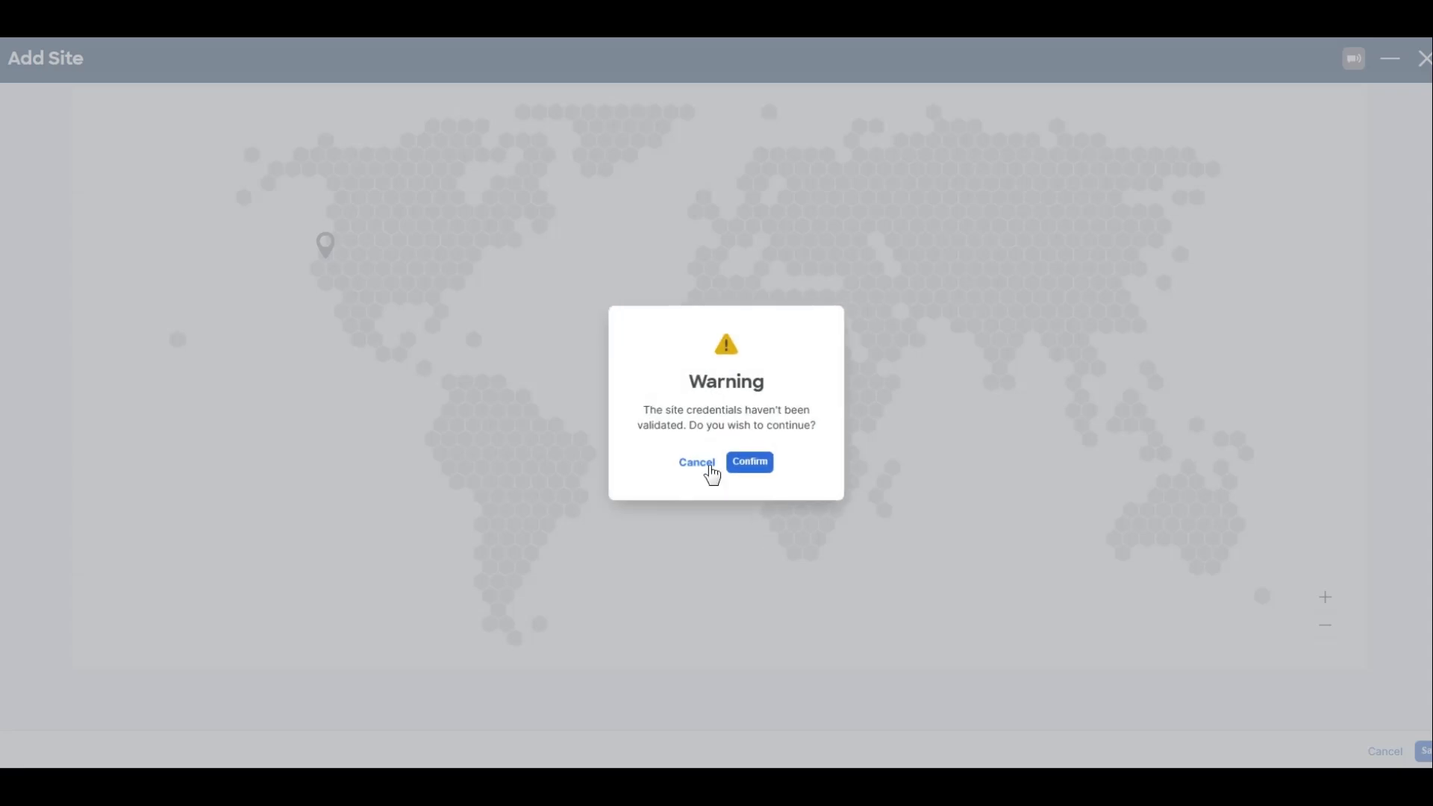
pyautogui.click(746, 460)
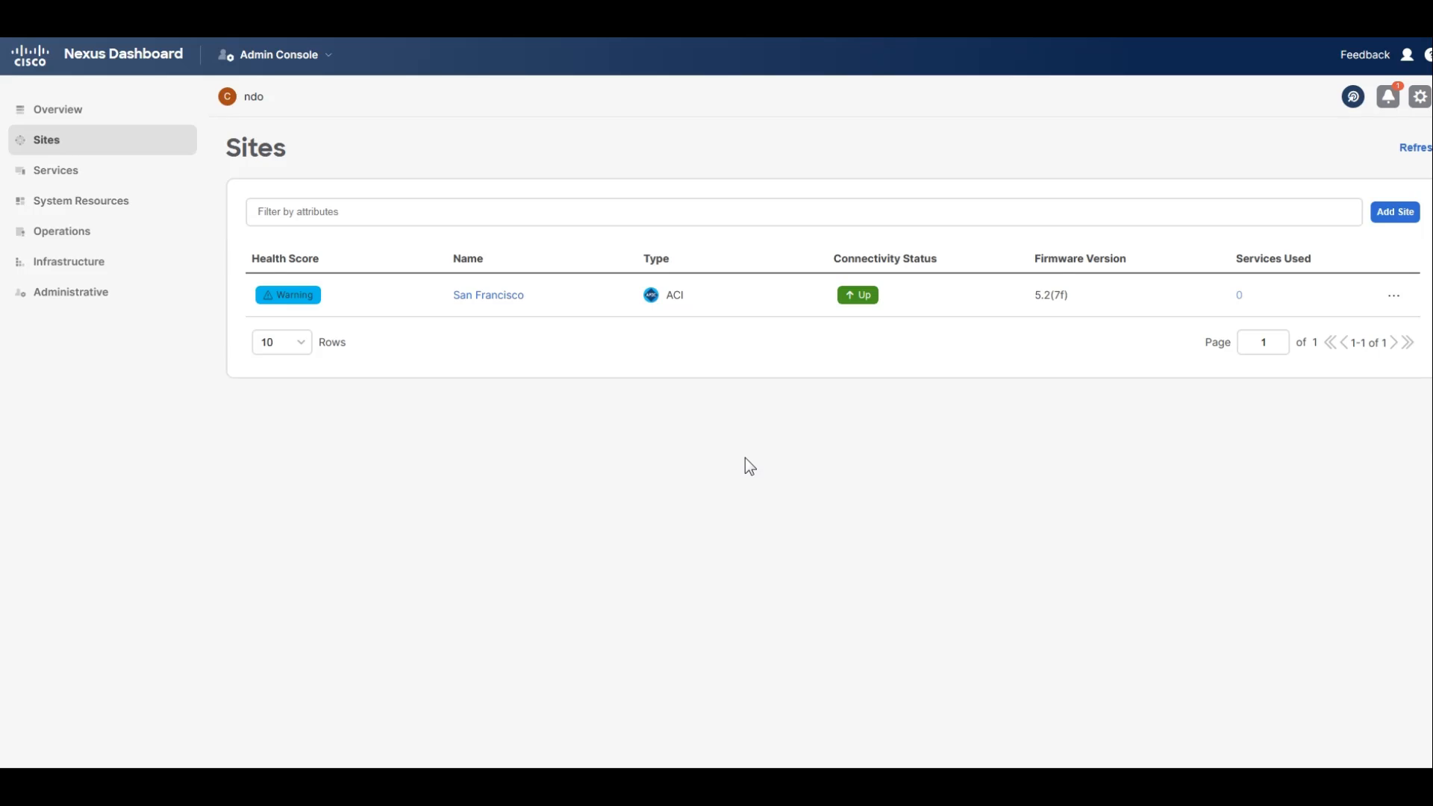
# Start adding a second ACI site named New York with the hostname apic1-b.corp.pseudoco.com.
pyautogui.click(1395, 212)
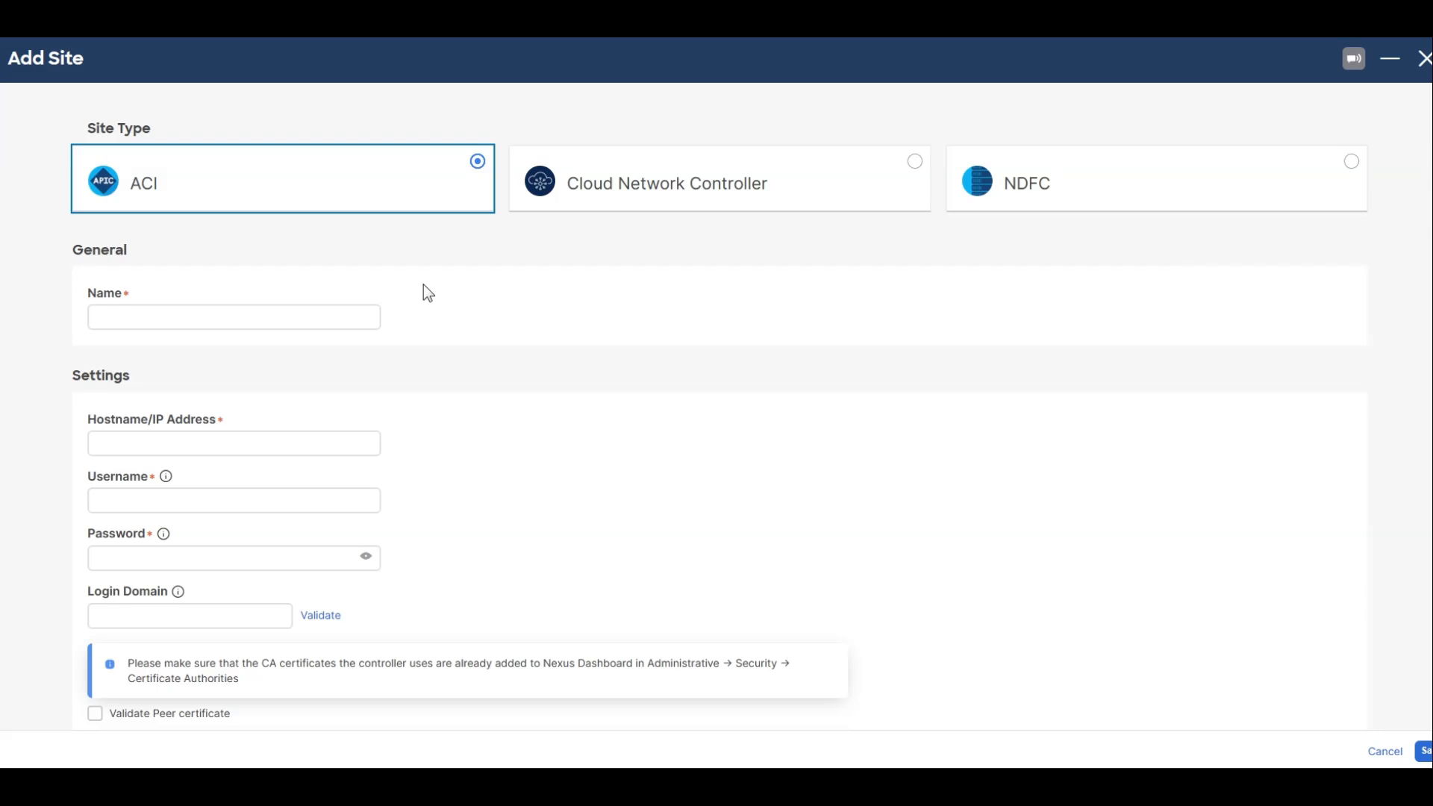
pyautogui.click(96, 317)
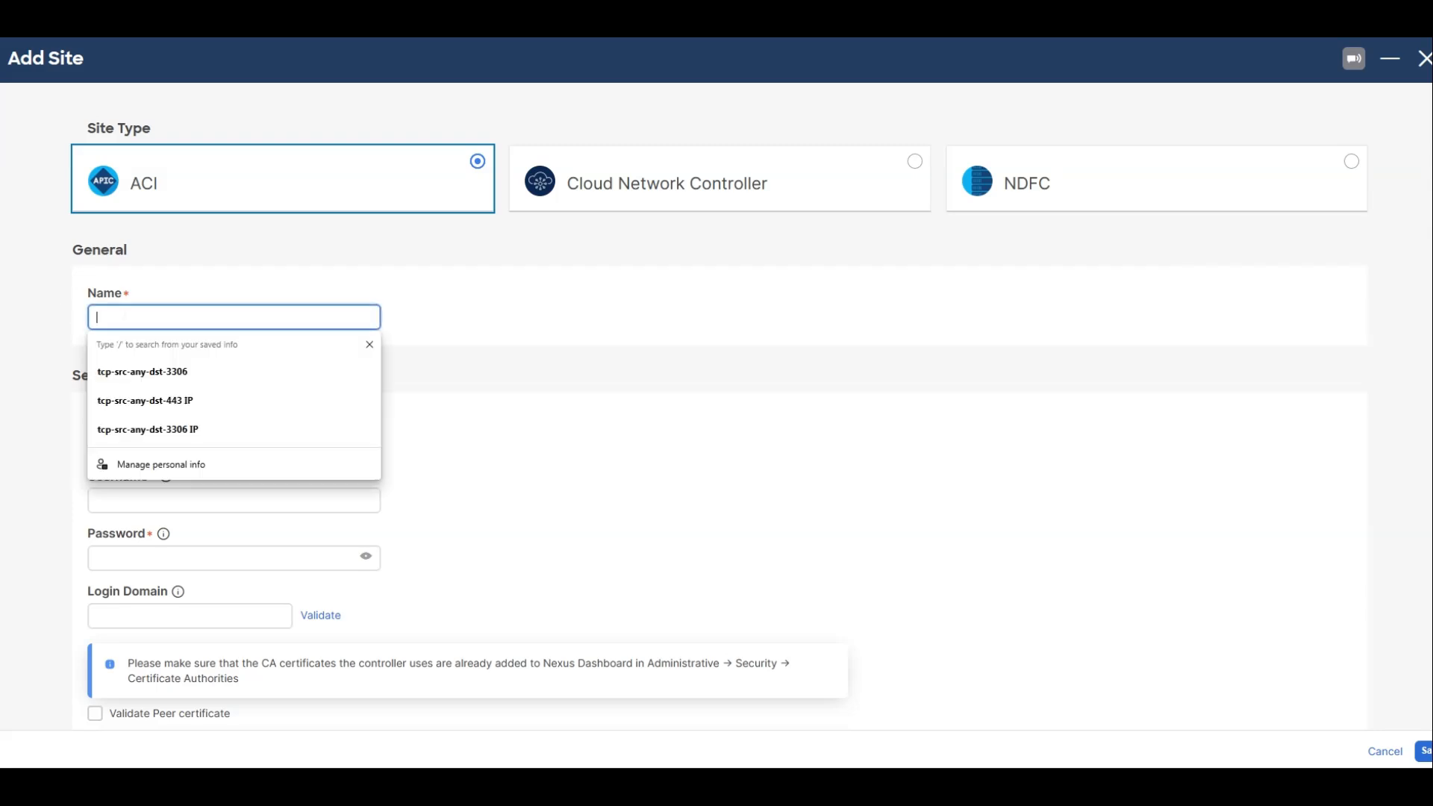
pyautogui.write('New York')
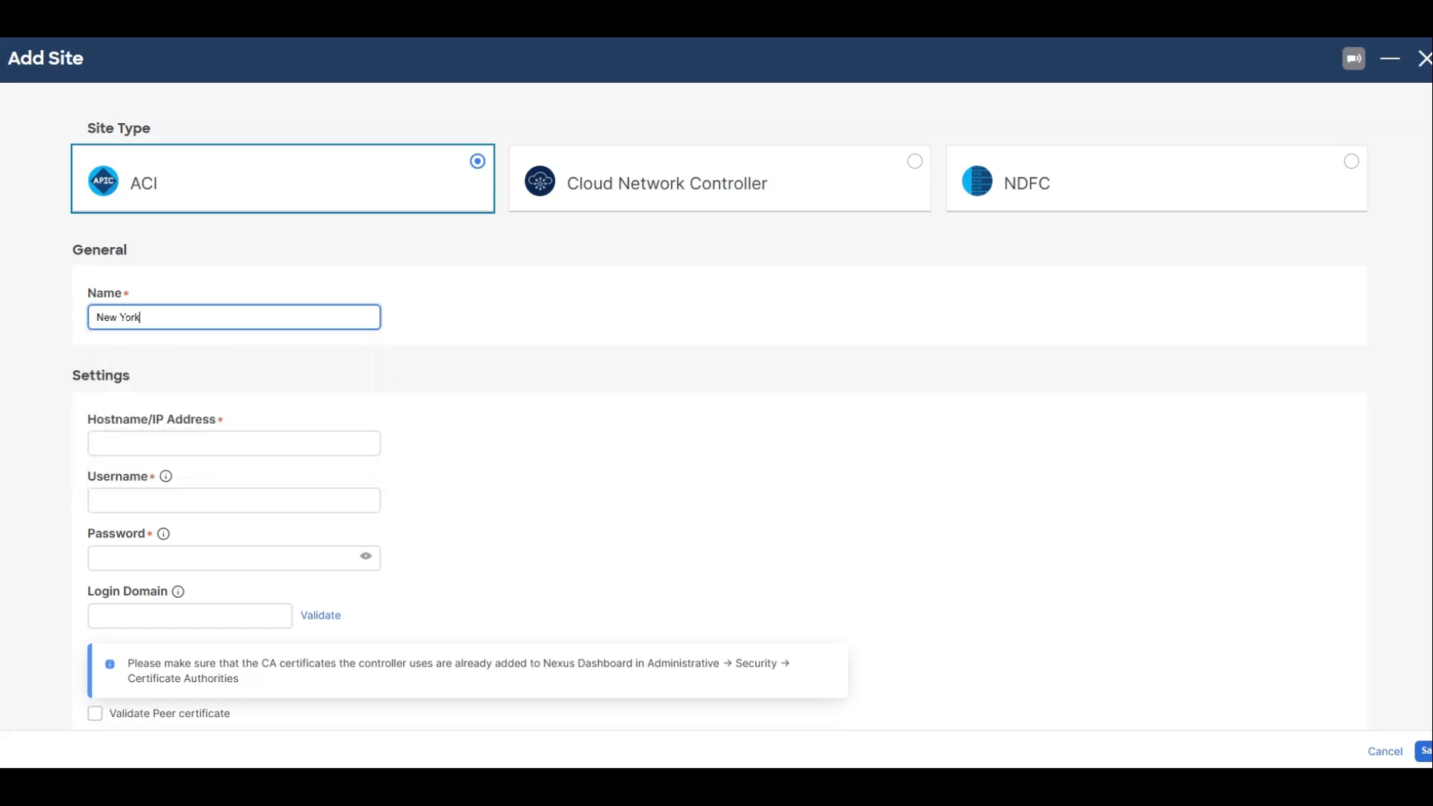
pyautogui.press('Tab')
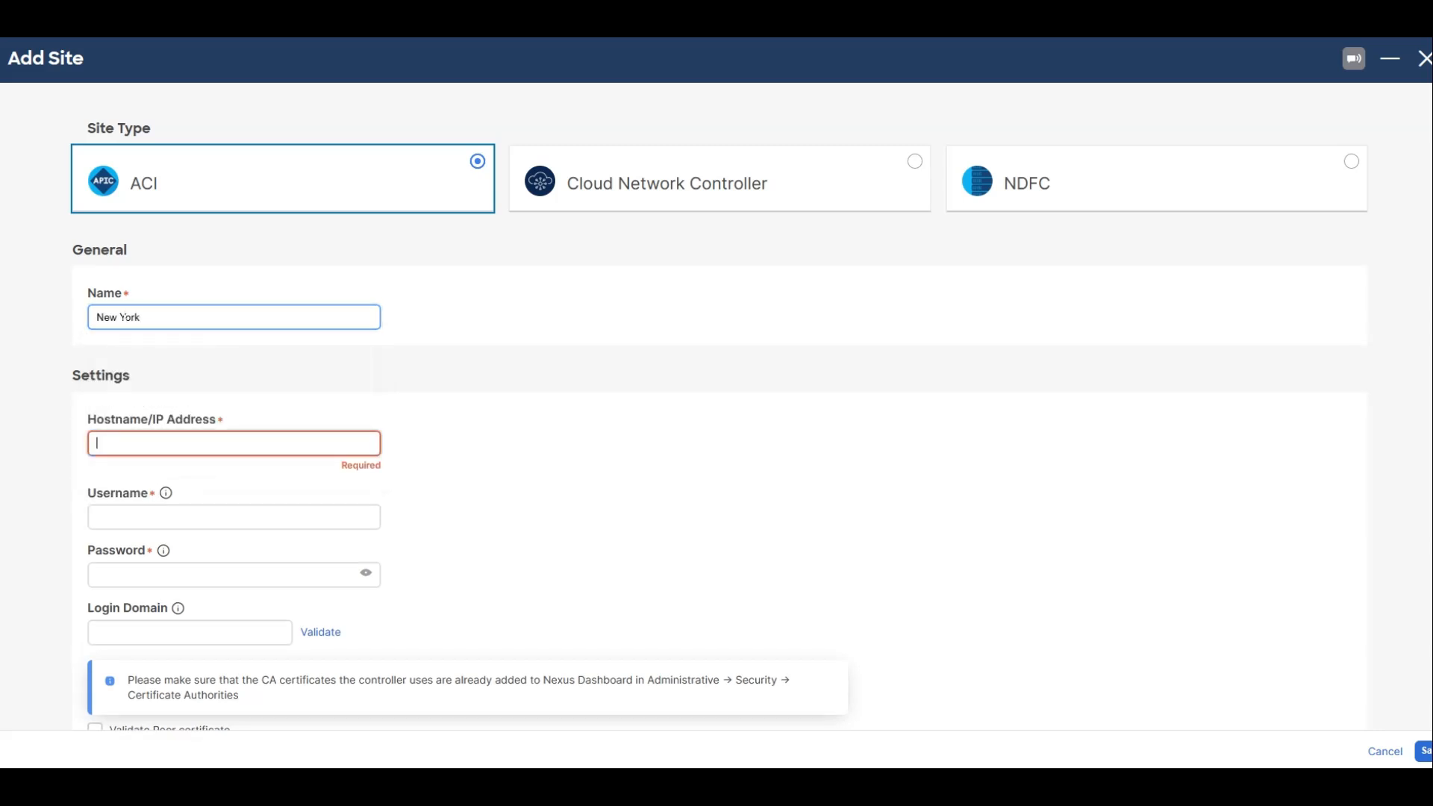
pyautogui.write('apic1-b')
pyautogui.write('-')
pyautogui.write('corp')
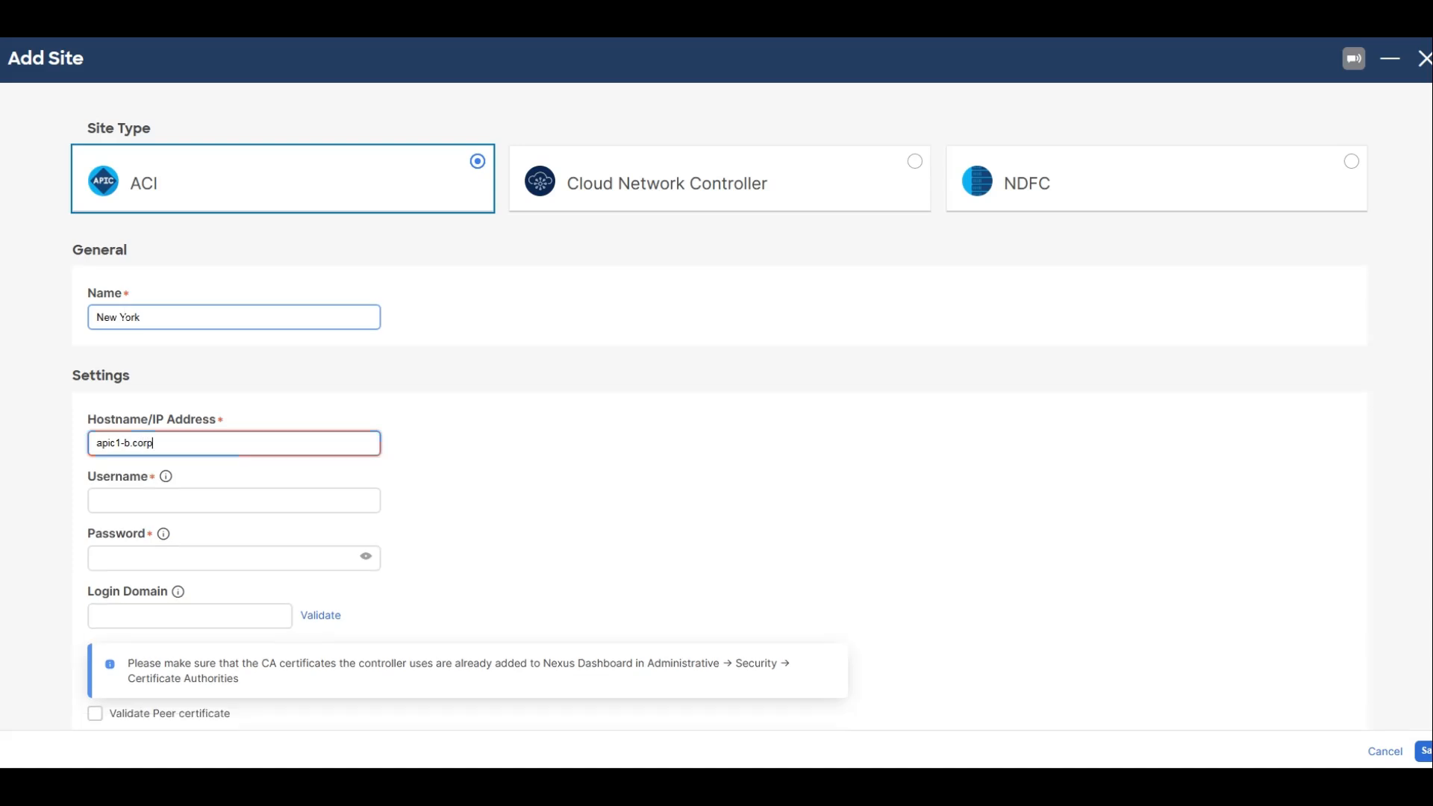
pyautogui.write('.pseudoco.com')
# Enter admin as the New York site's username and fill in the account password.
pyautogui.press('Tab')
pyautogui.write('admin')
pyautogui.press('Tab')
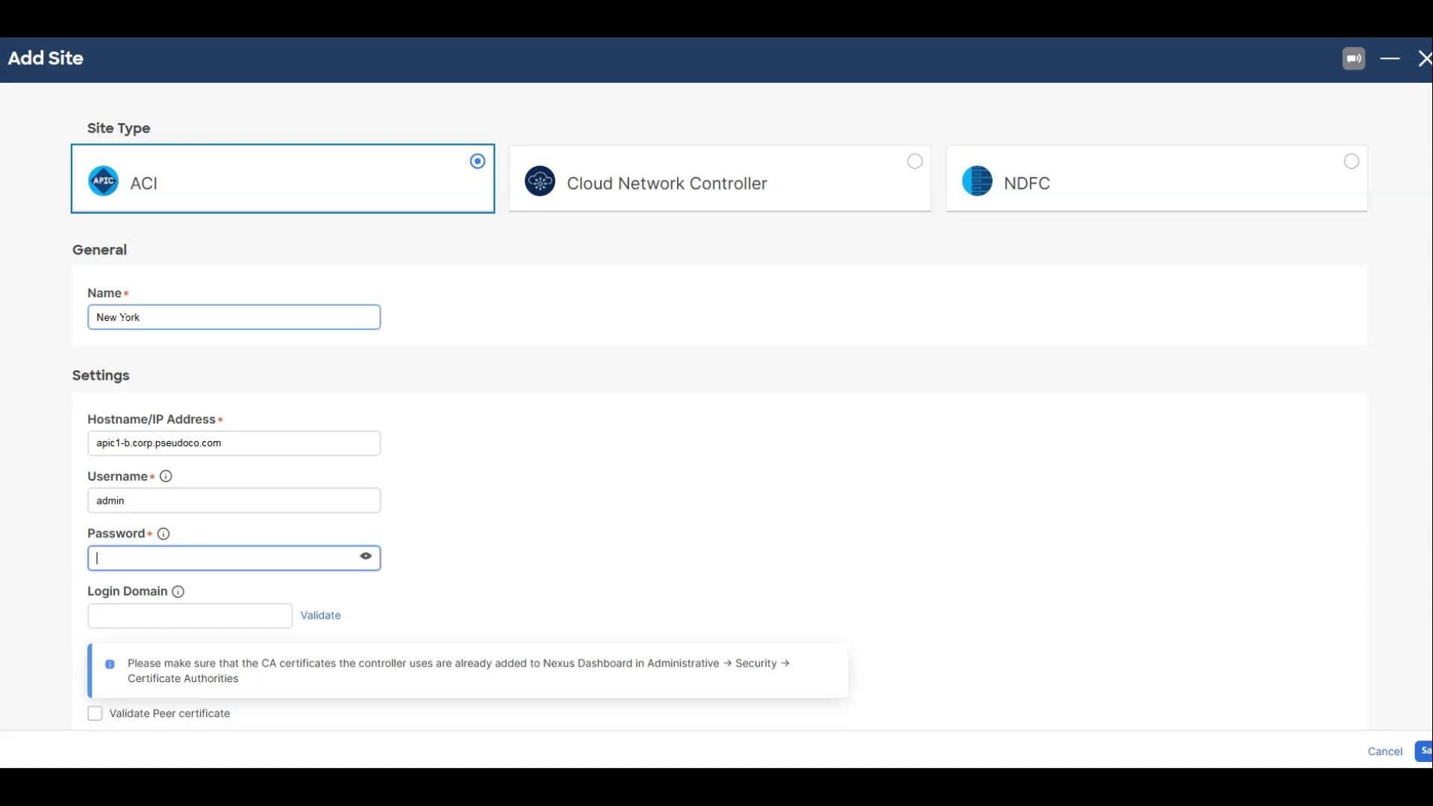
pyautogui.write('**********')
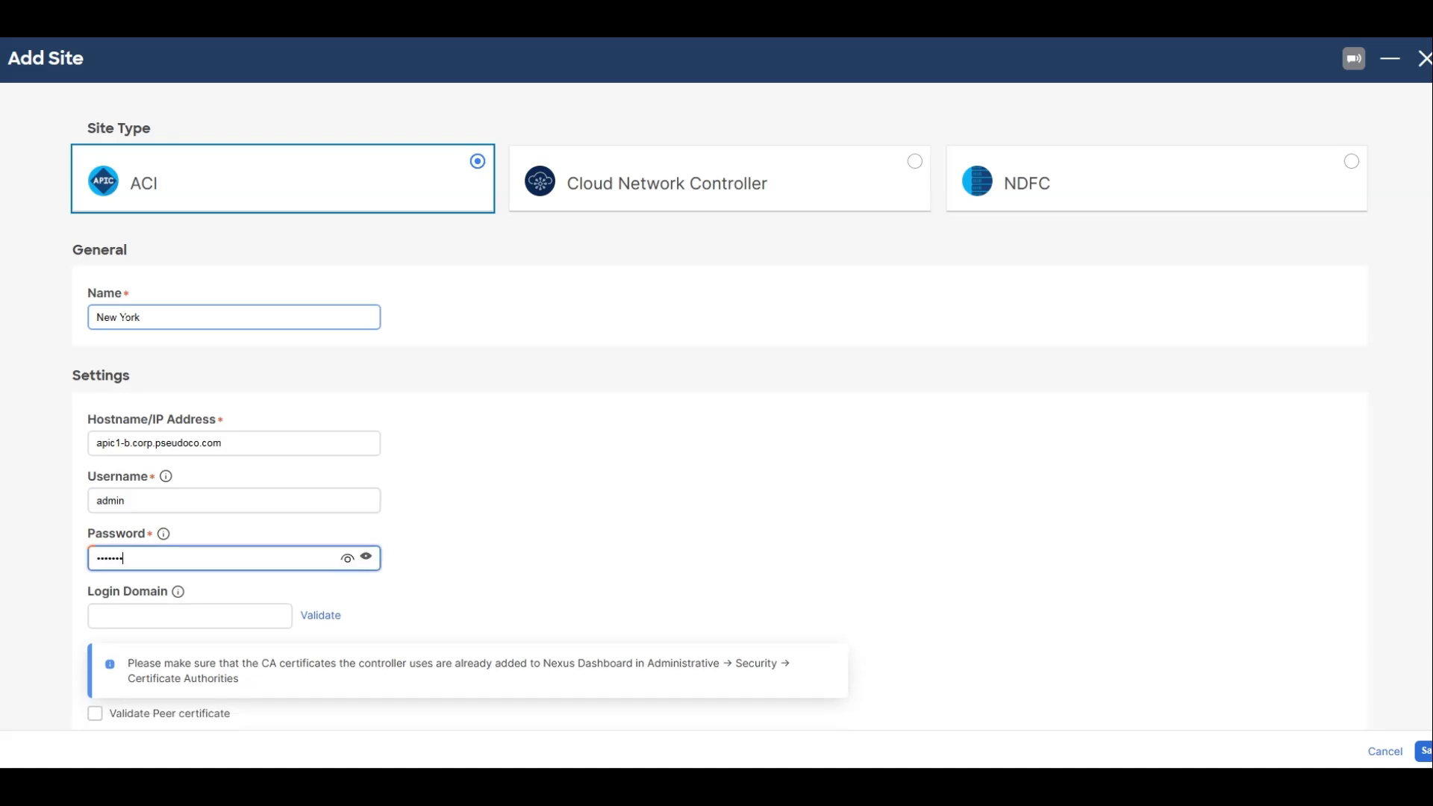
# Drop the New York location pin on the US east coast and save the site, continuing without validating its credentials.
pyautogui.scroll(-12, 415, 534)
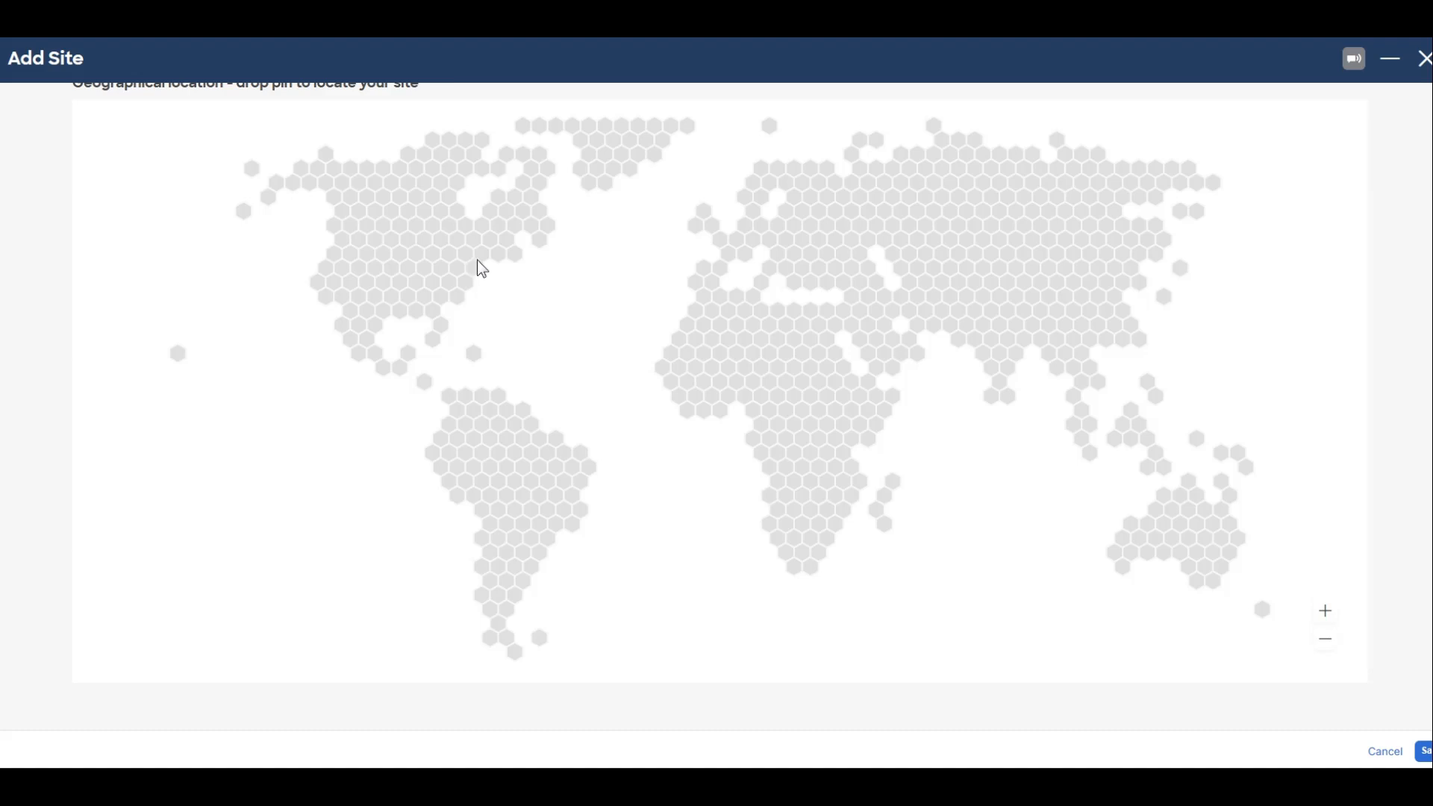
pyautogui.click(473, 268)
pyautogui.scroll(-1, 1318, 606)
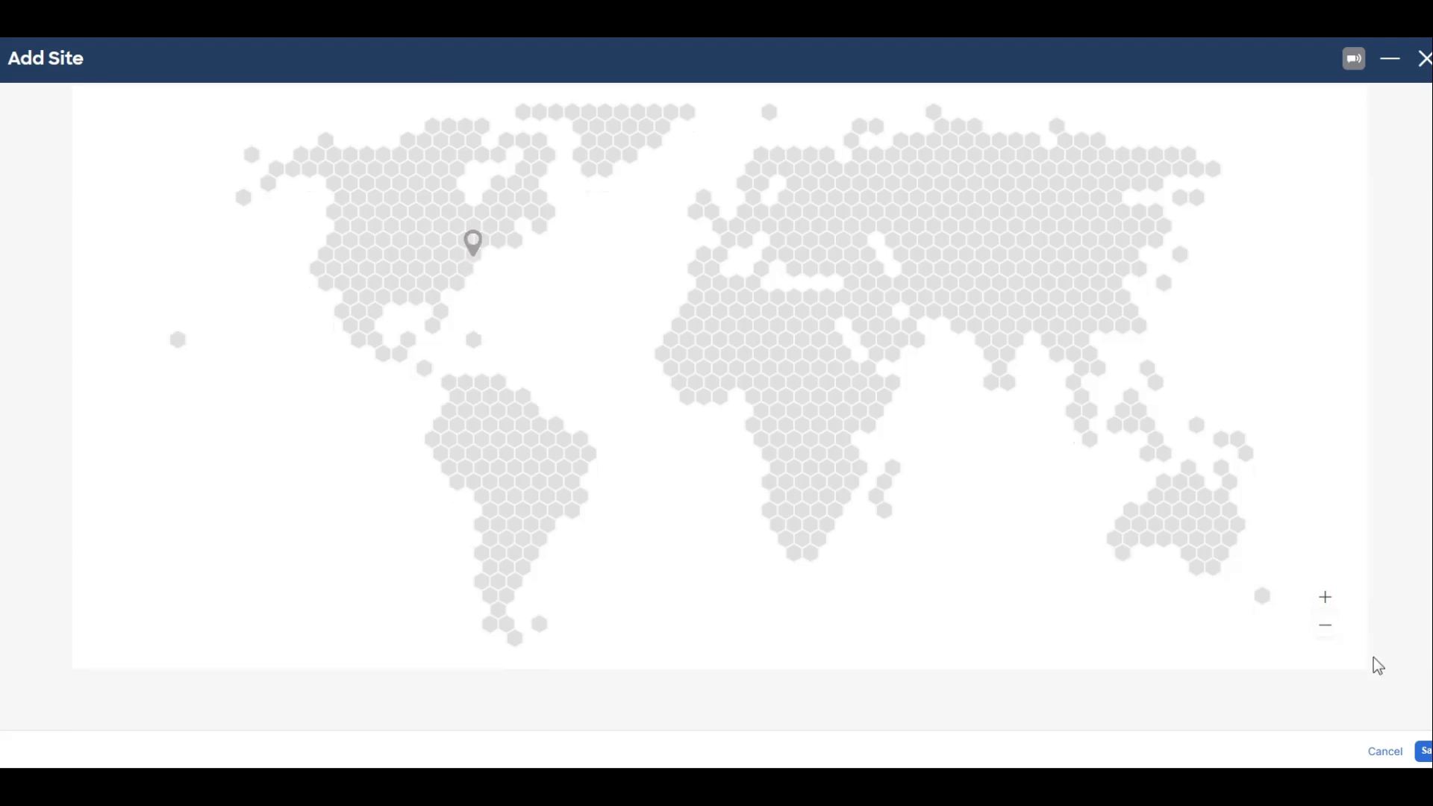
pyautogui.scroll(1, 1375, 658)
pyautogui.click(1425, 752)
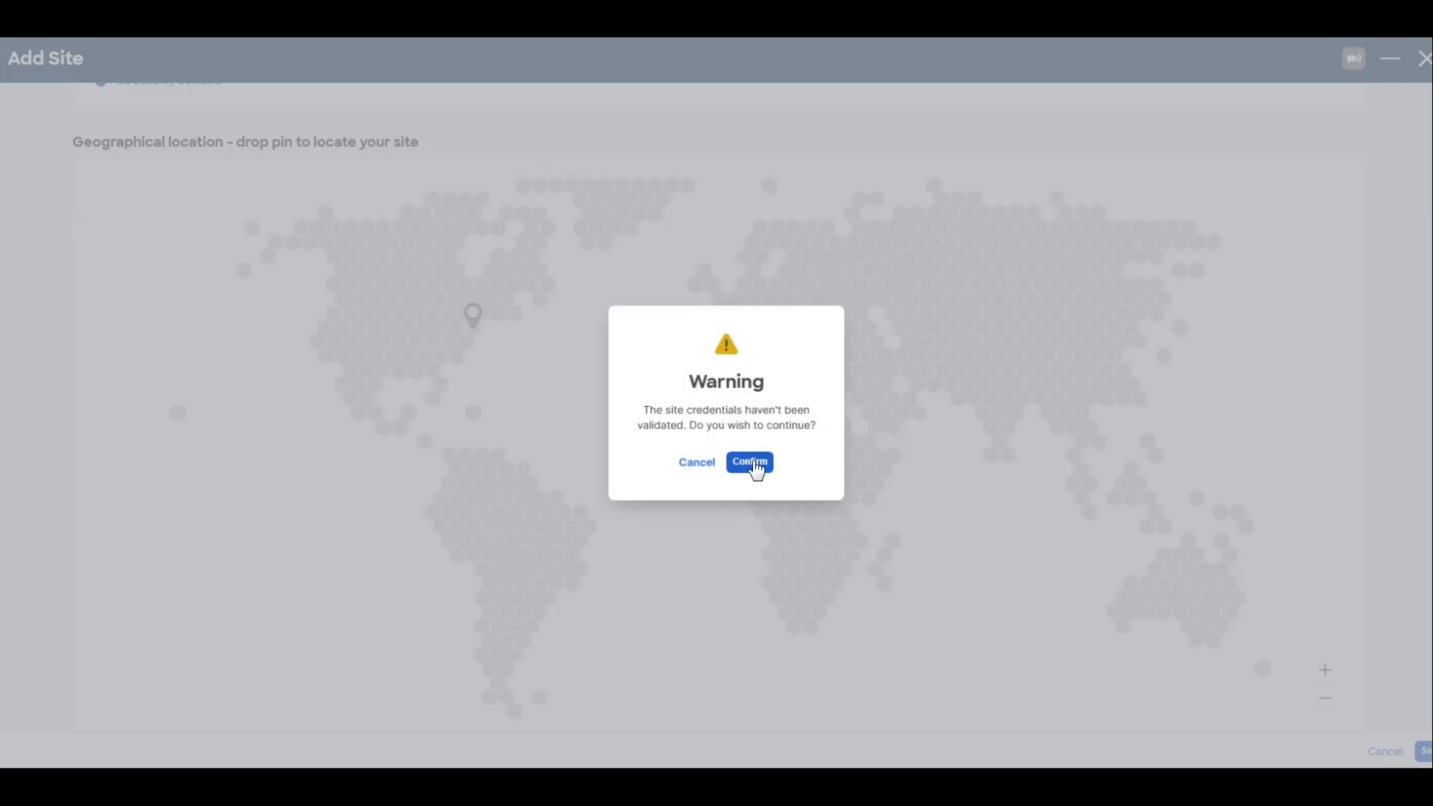
pyautogui.click(752, 461)
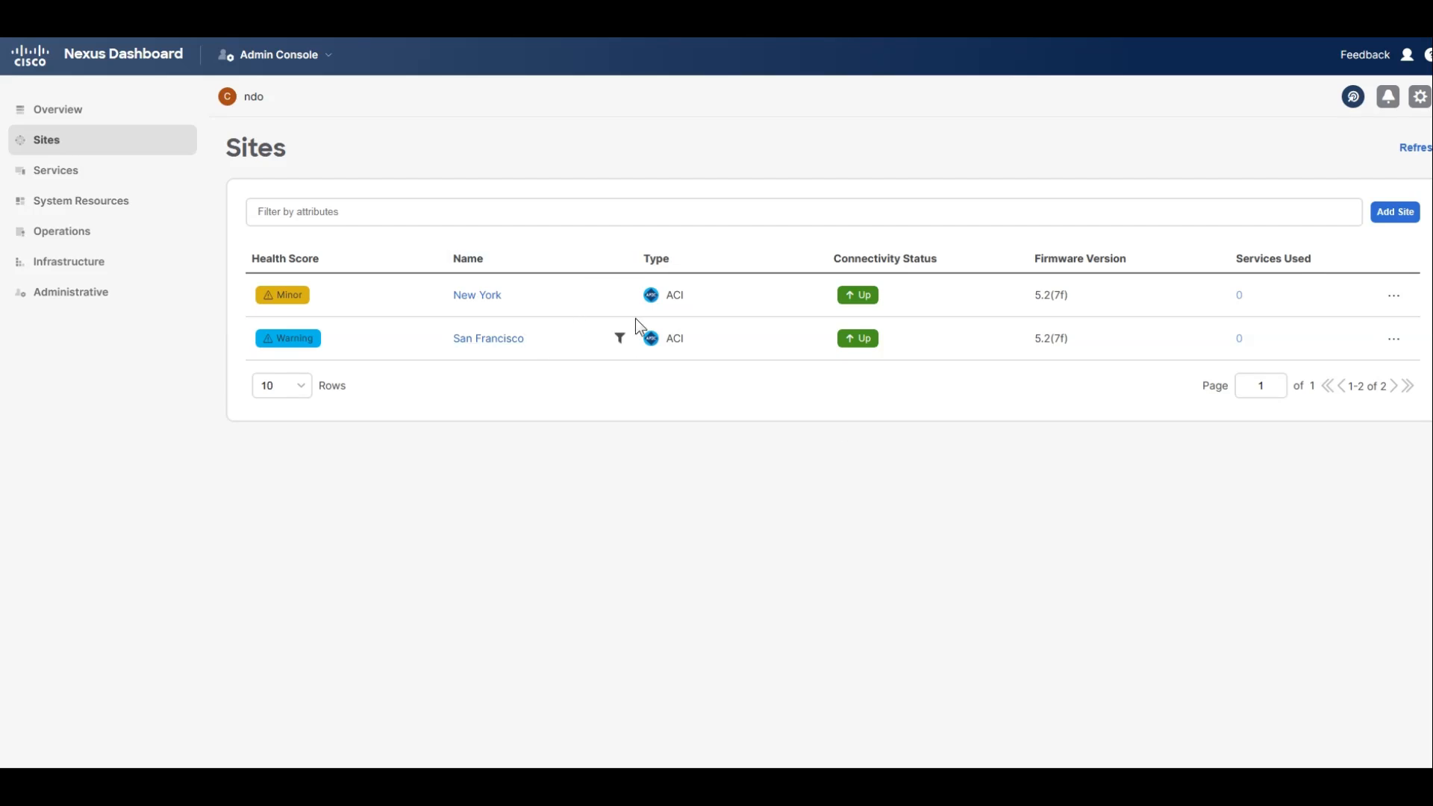
# Switch from the Admin Console to Nexus Dashboard Orchestrator and open its list of sites.
pyautogui.click(312, 70)
pyautogui.moveTo(102, 237)
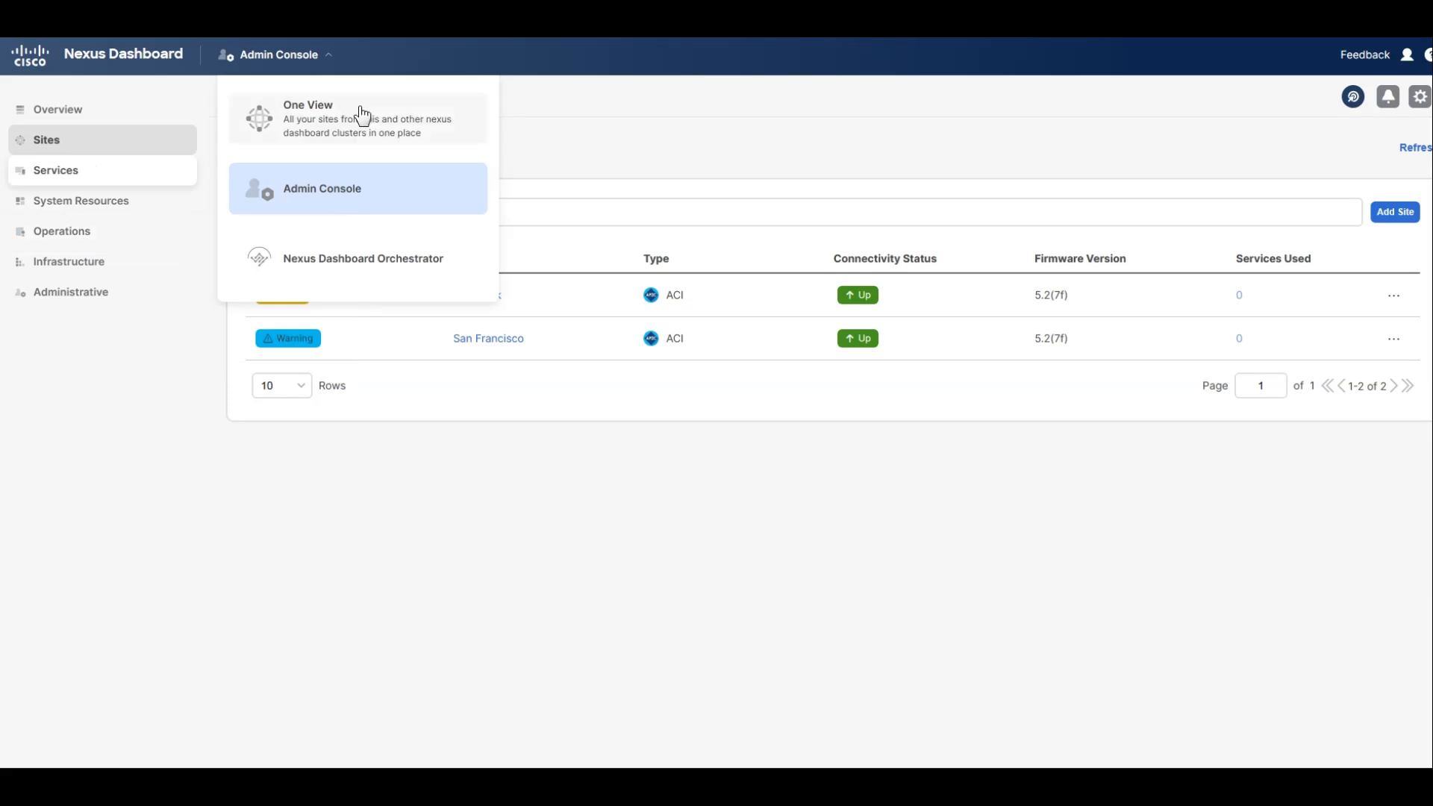
pyautogui.click(345, 278)
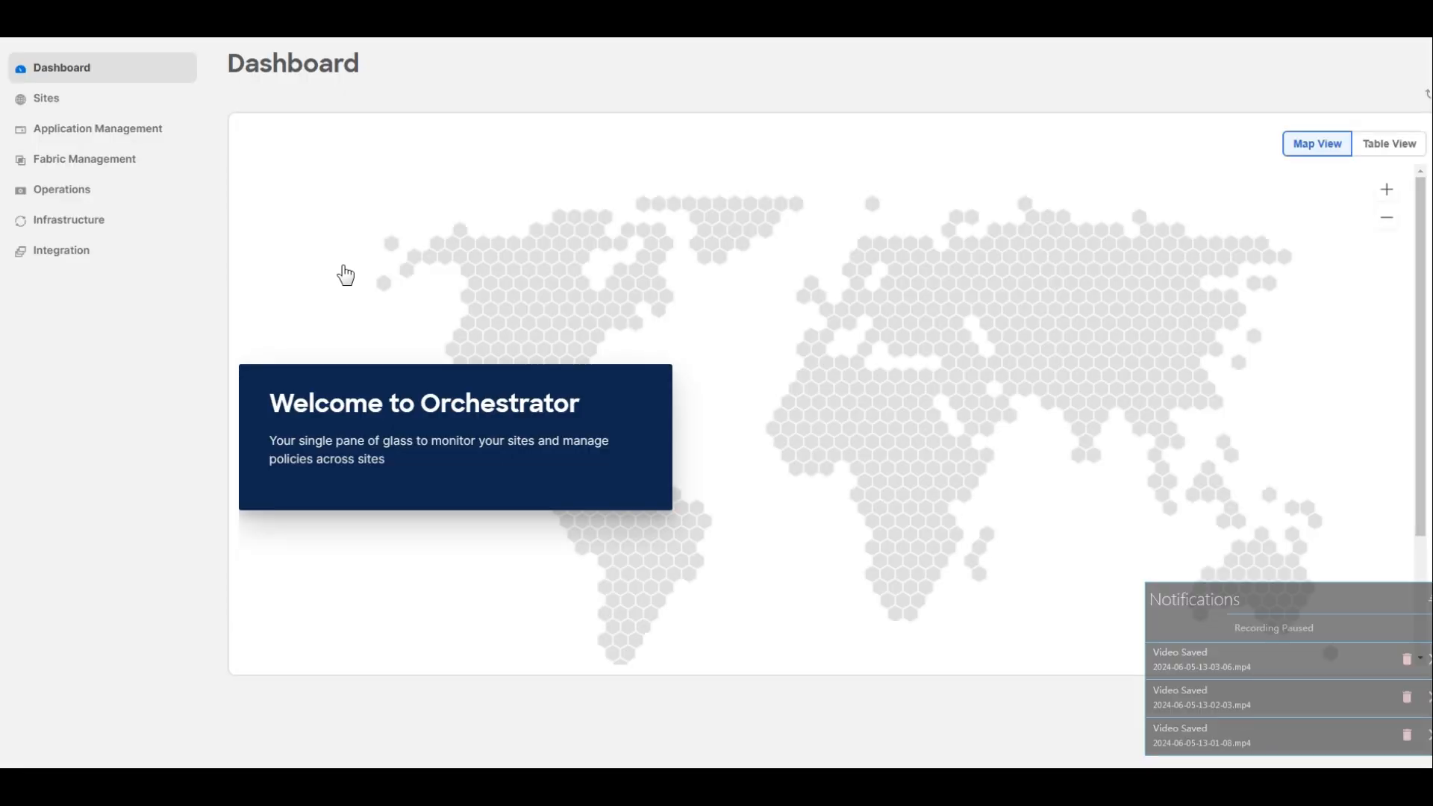
pyautogui.click(48, 101)
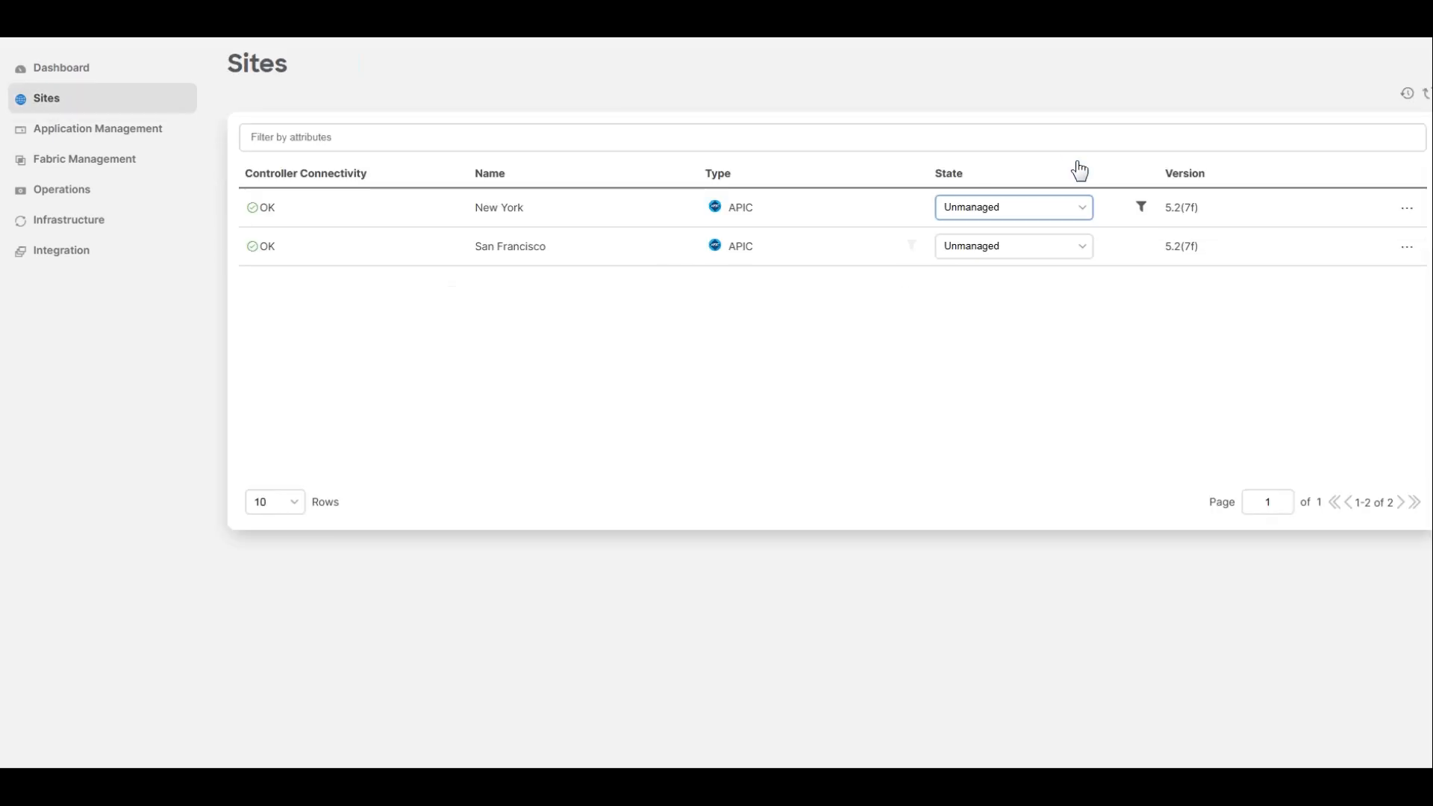
pyautogui.click(1026, 256)
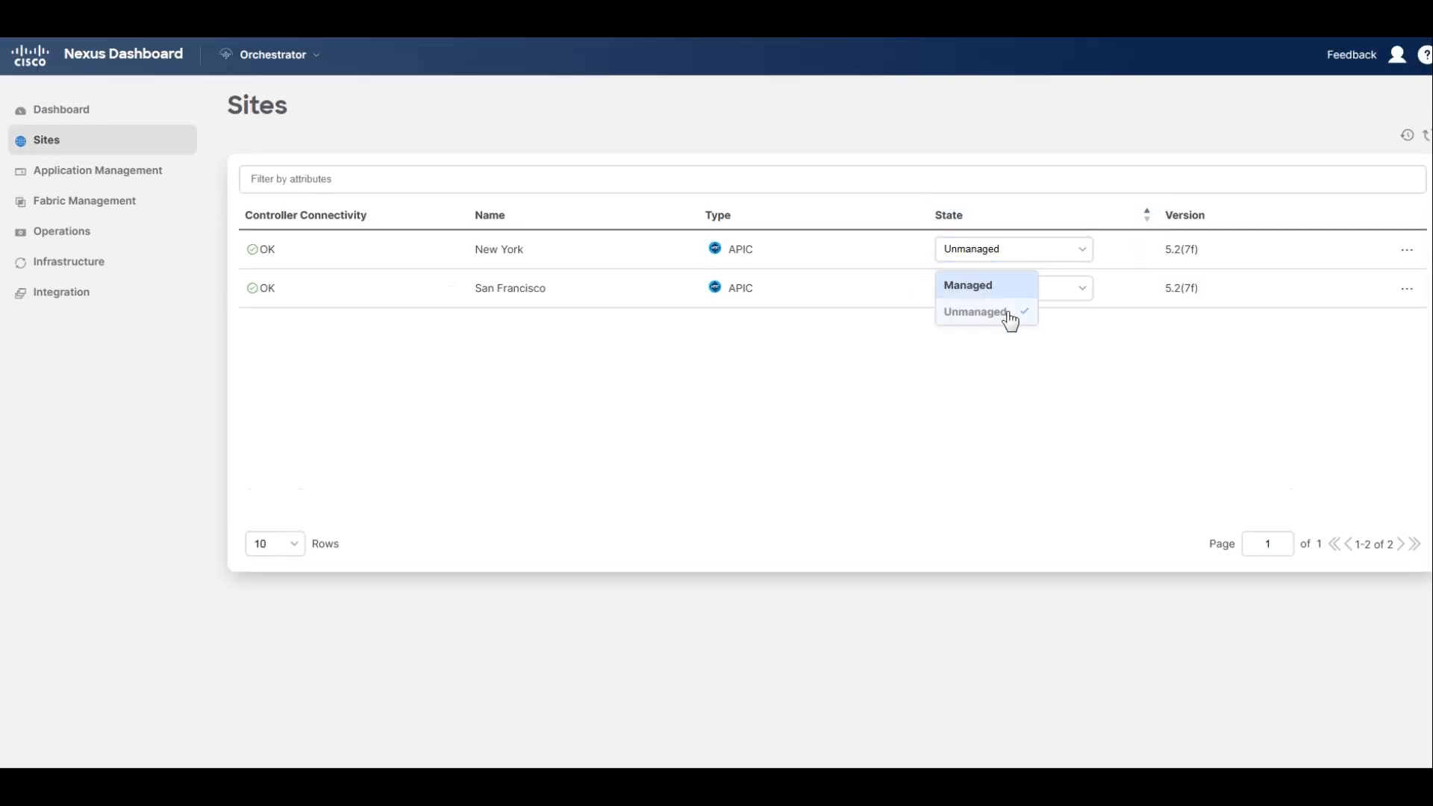
pyautogui.click(982, 284)
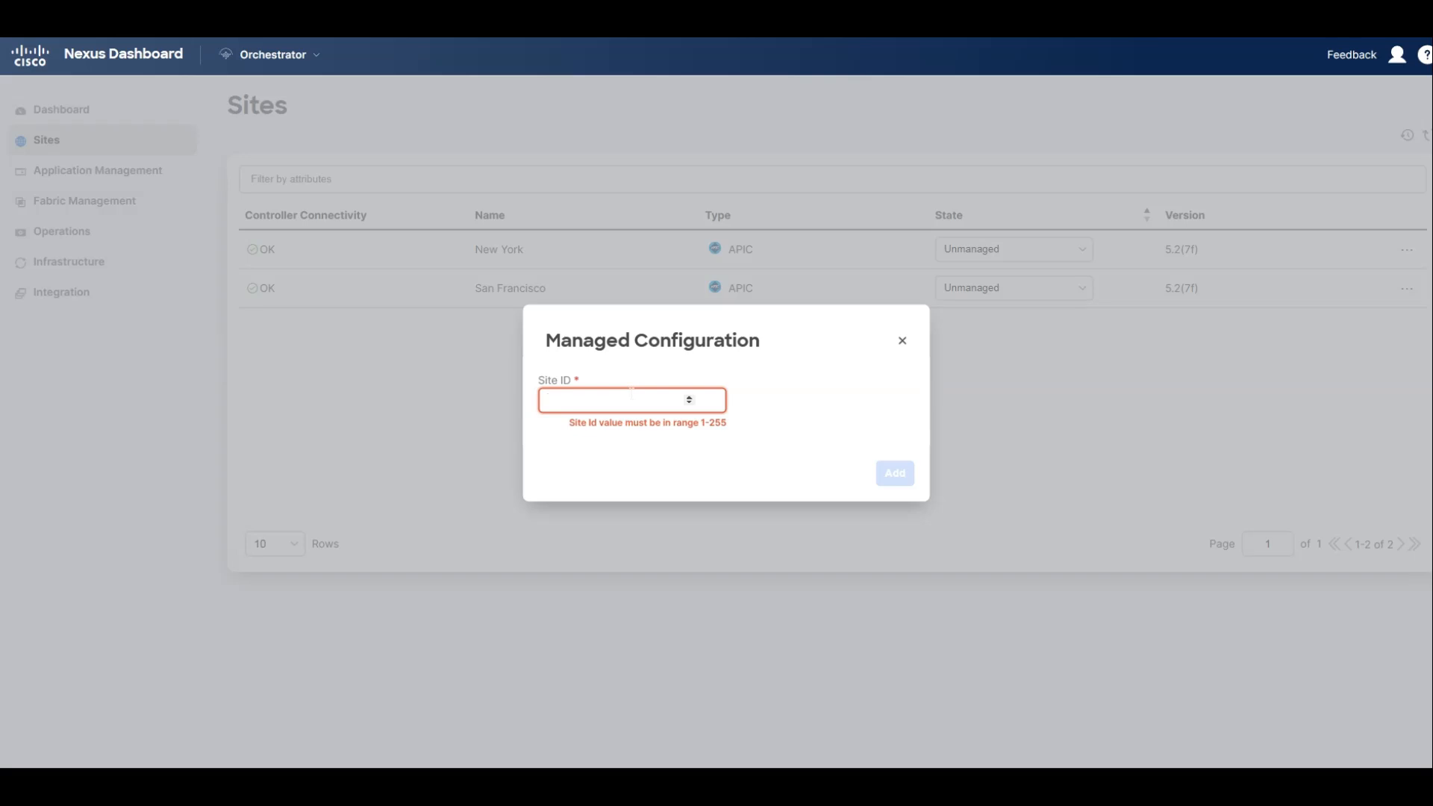
pyautogui.write('1')
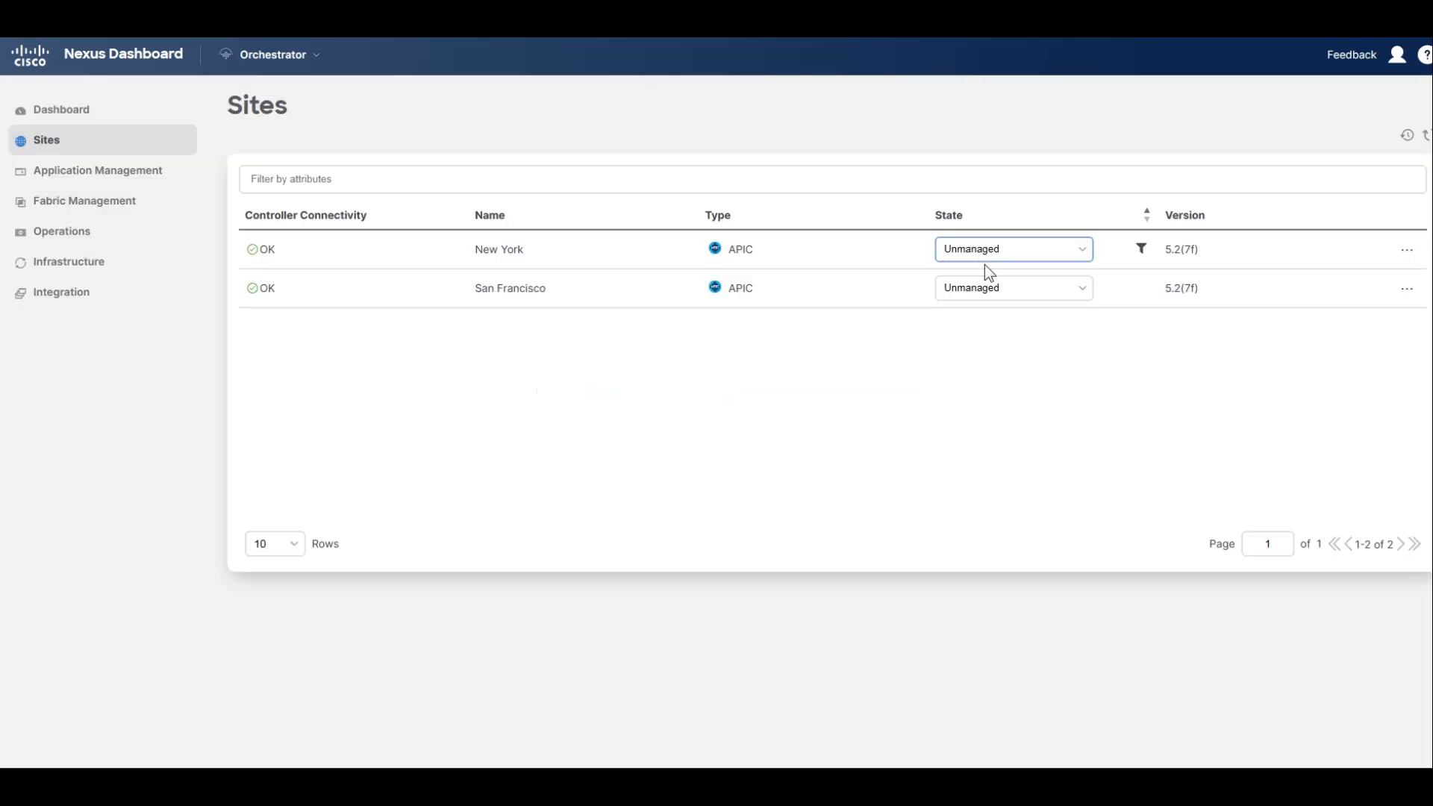
# Set the New York site's state to Managed and add it with site ID 2.
pyautogui.click(992, 254)
pyautogui.click(979, 287)
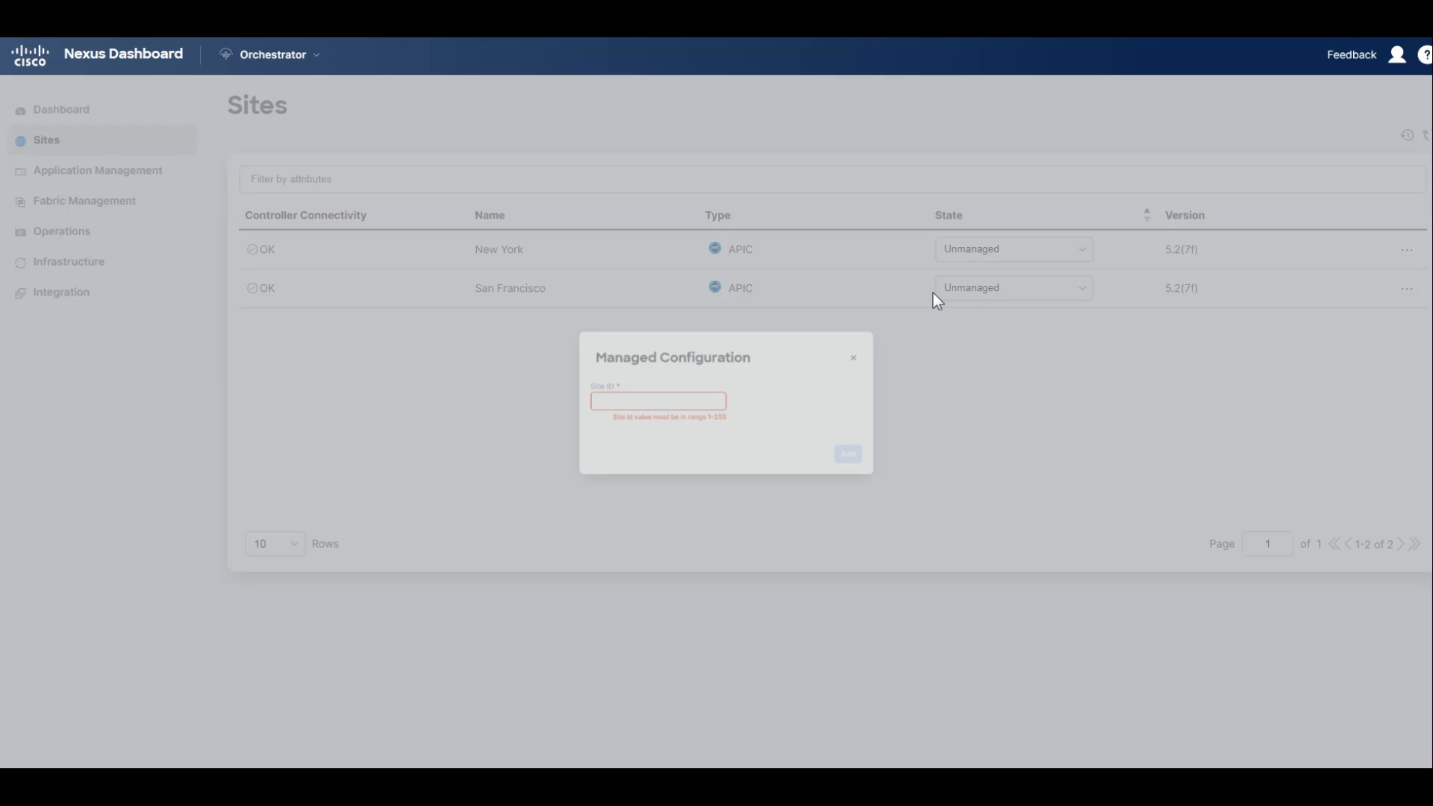
pyautogui.click(658, 390)
pyautogui.write('2')
pyautogui.click(885, 472)
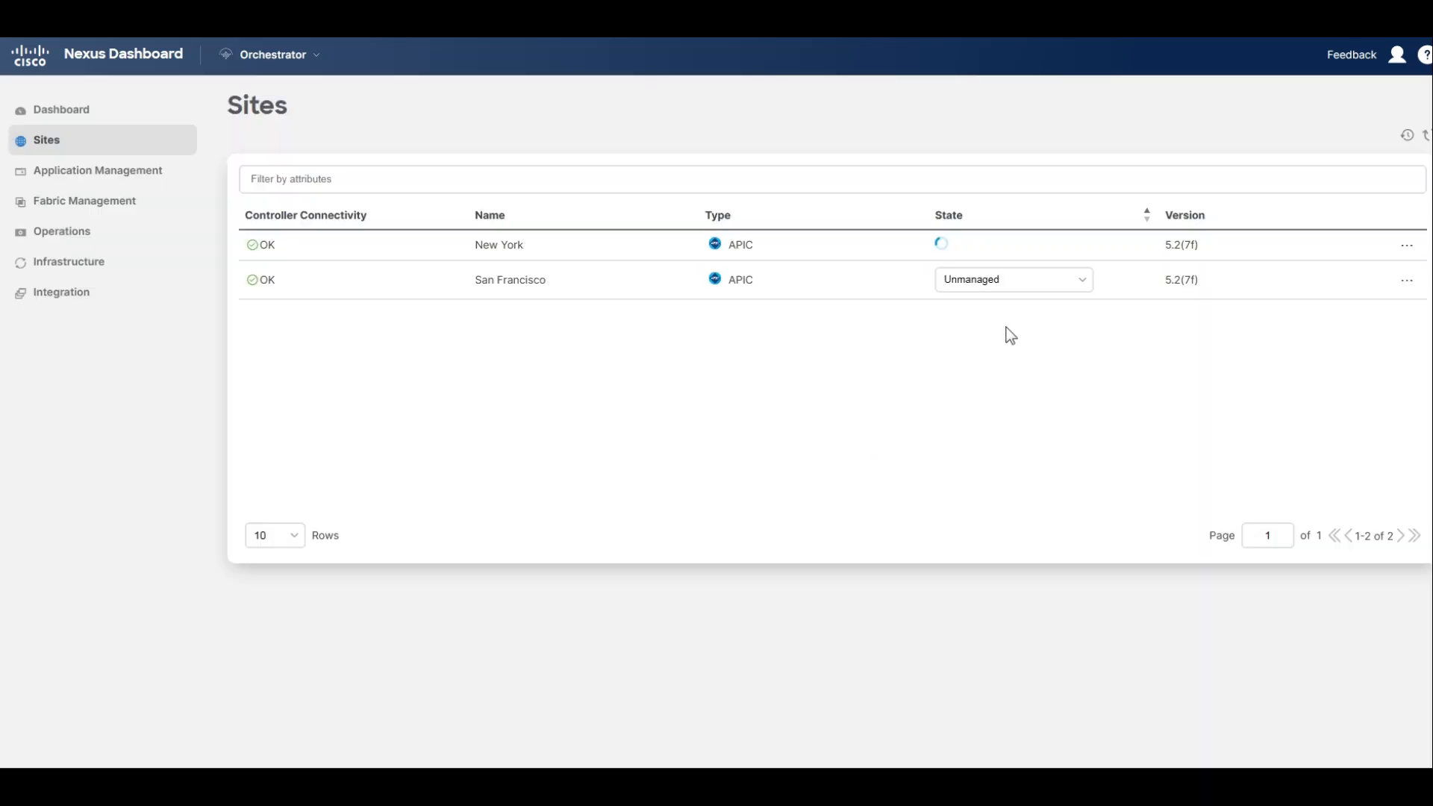
# Set the San Francisco site's state to Managed and add it with site ID 1.
pyautogui.click(1024, 283)
pyautogui.click(980, 319)
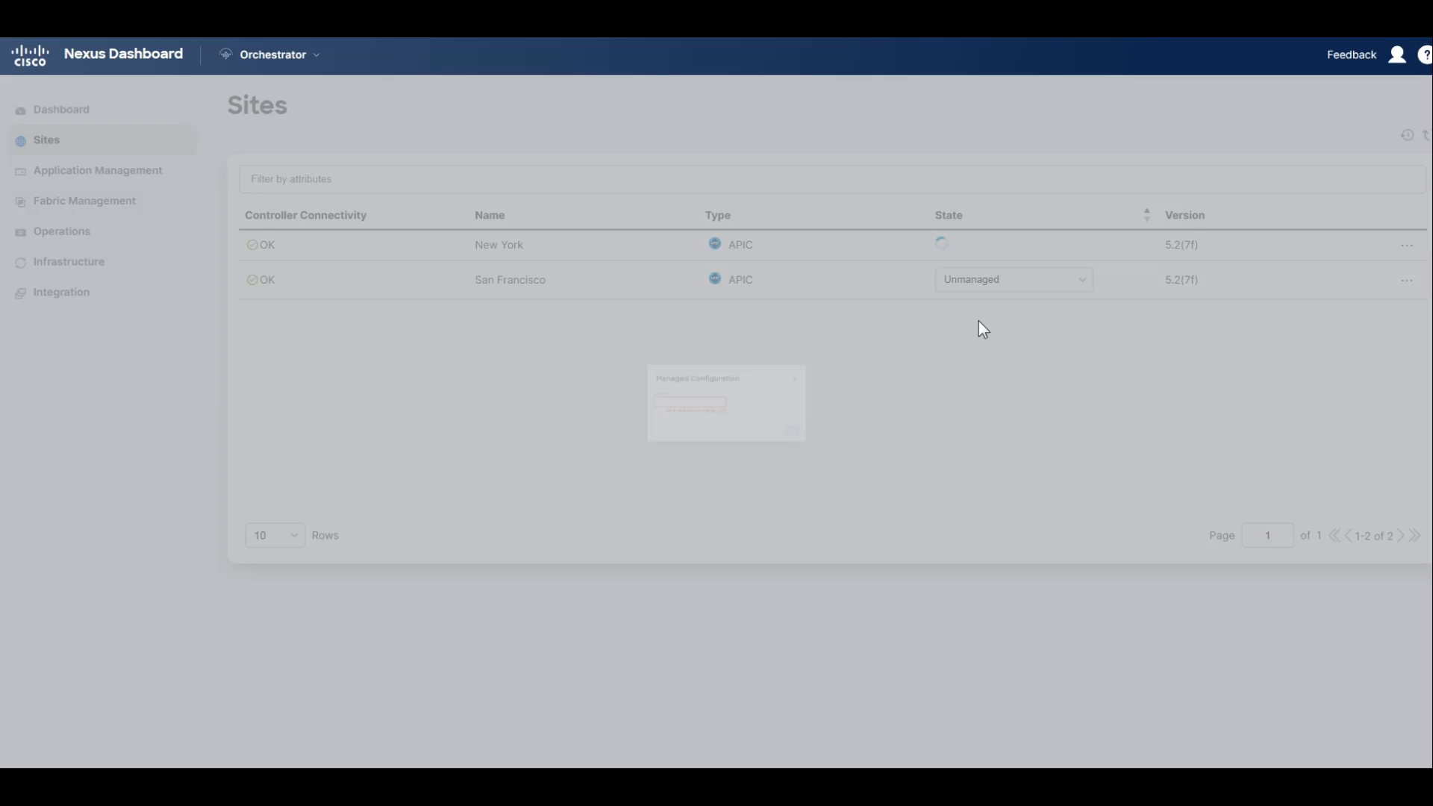
pyautogui.click(661, 395)
pyautogui.write('1')
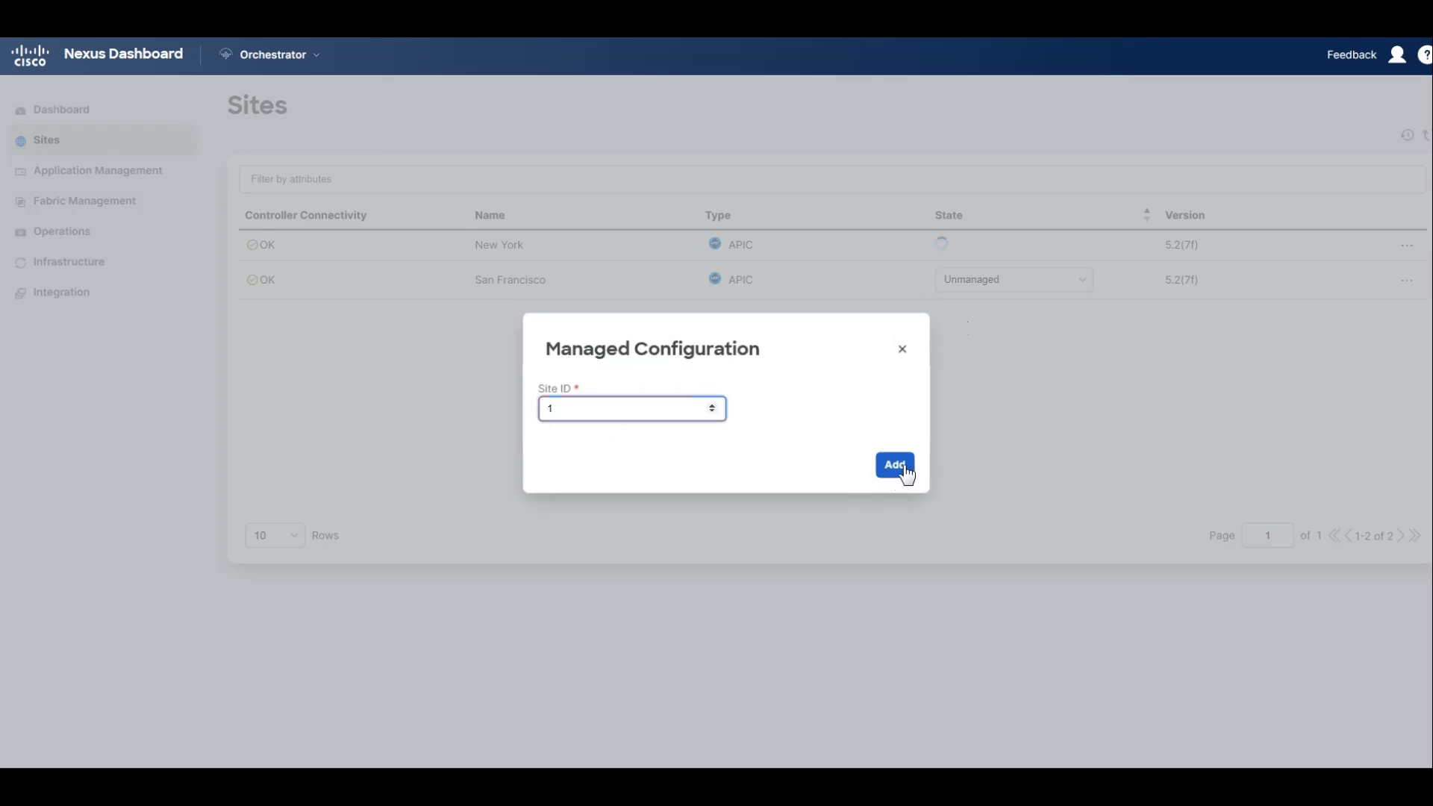
pyautogui.click(895, 467)
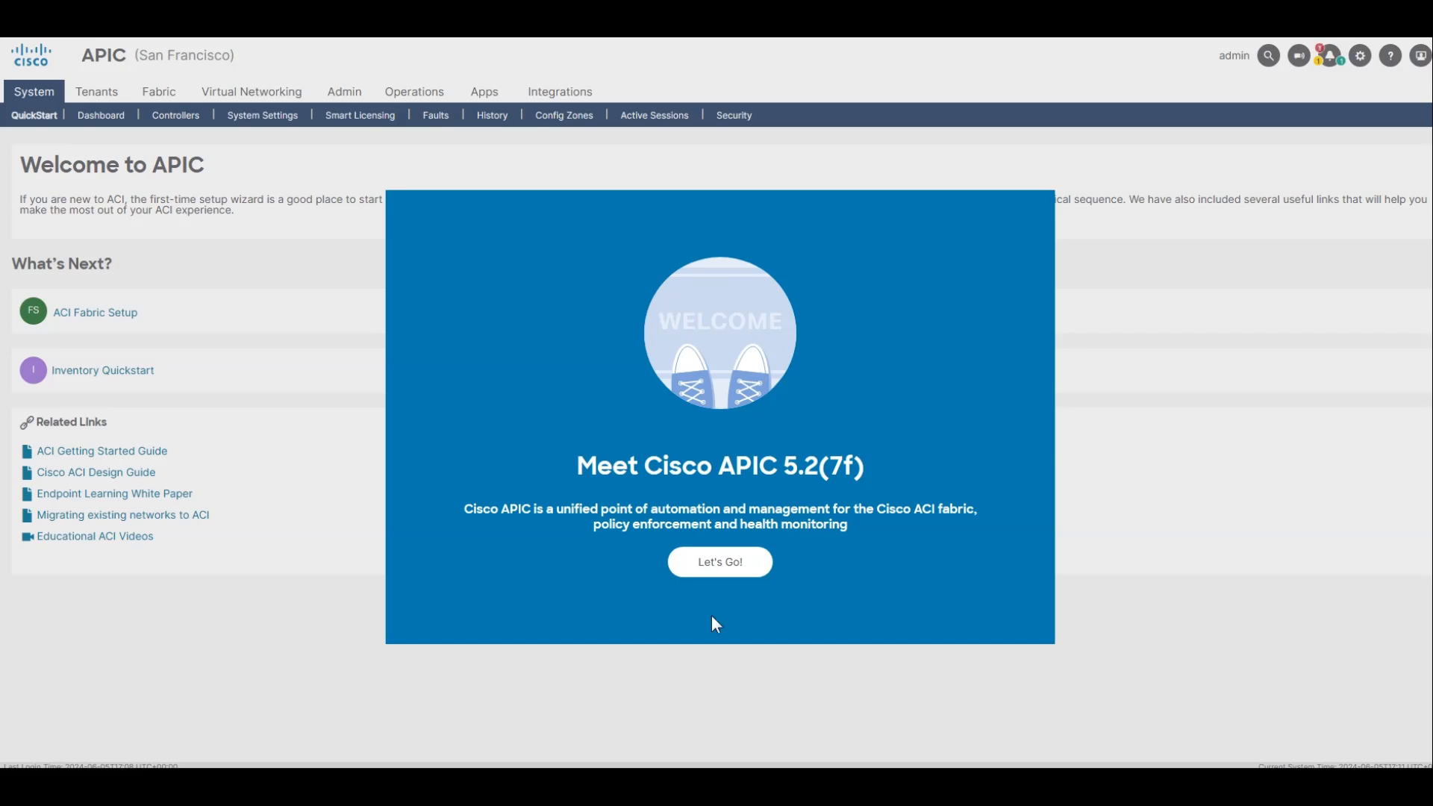
# Dismiss the welcome and What's New screens in the San Francisco APIC and open BGP in the ACI Fabric Setup.
pyautogui.click(718, 561)
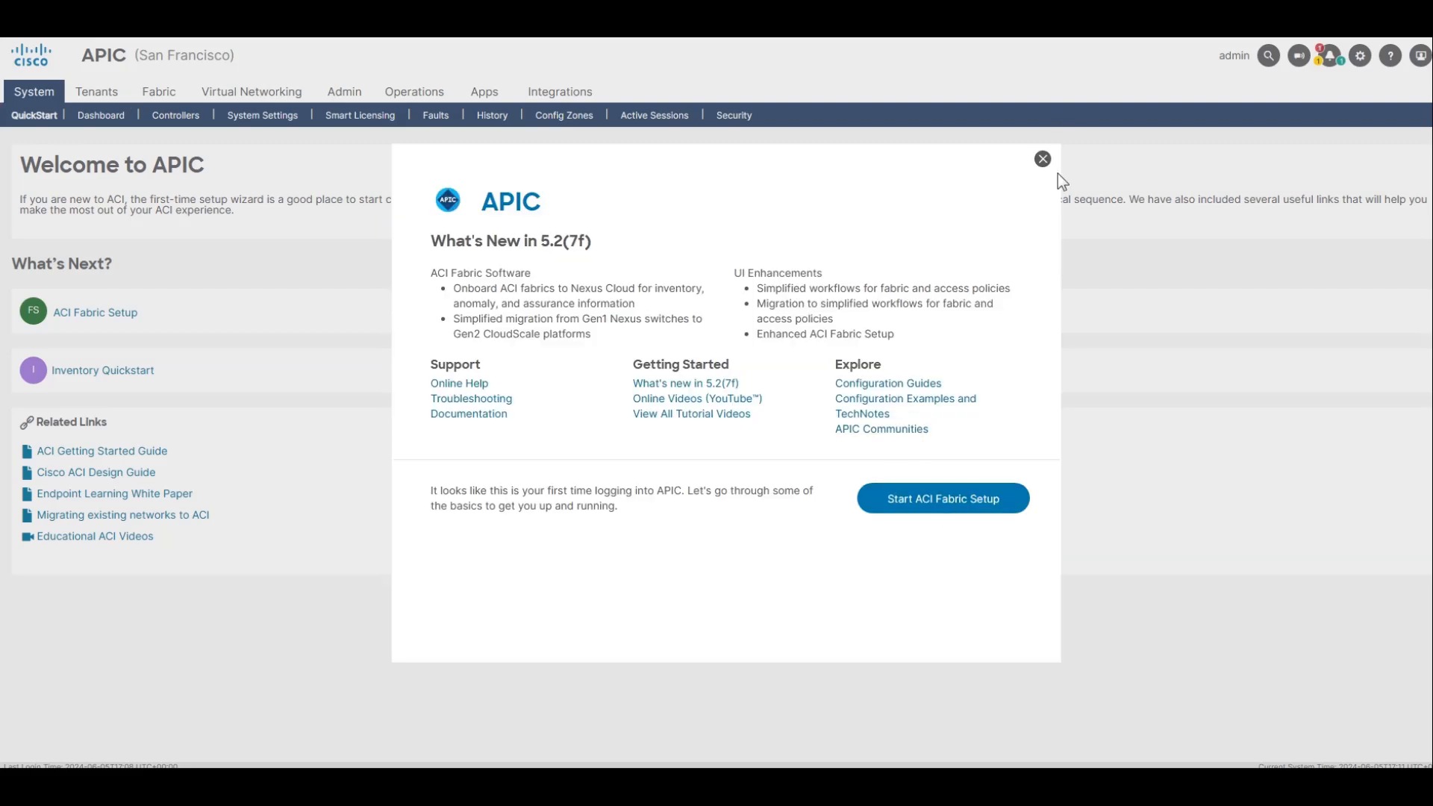
pyautogui.click(1043, 159)
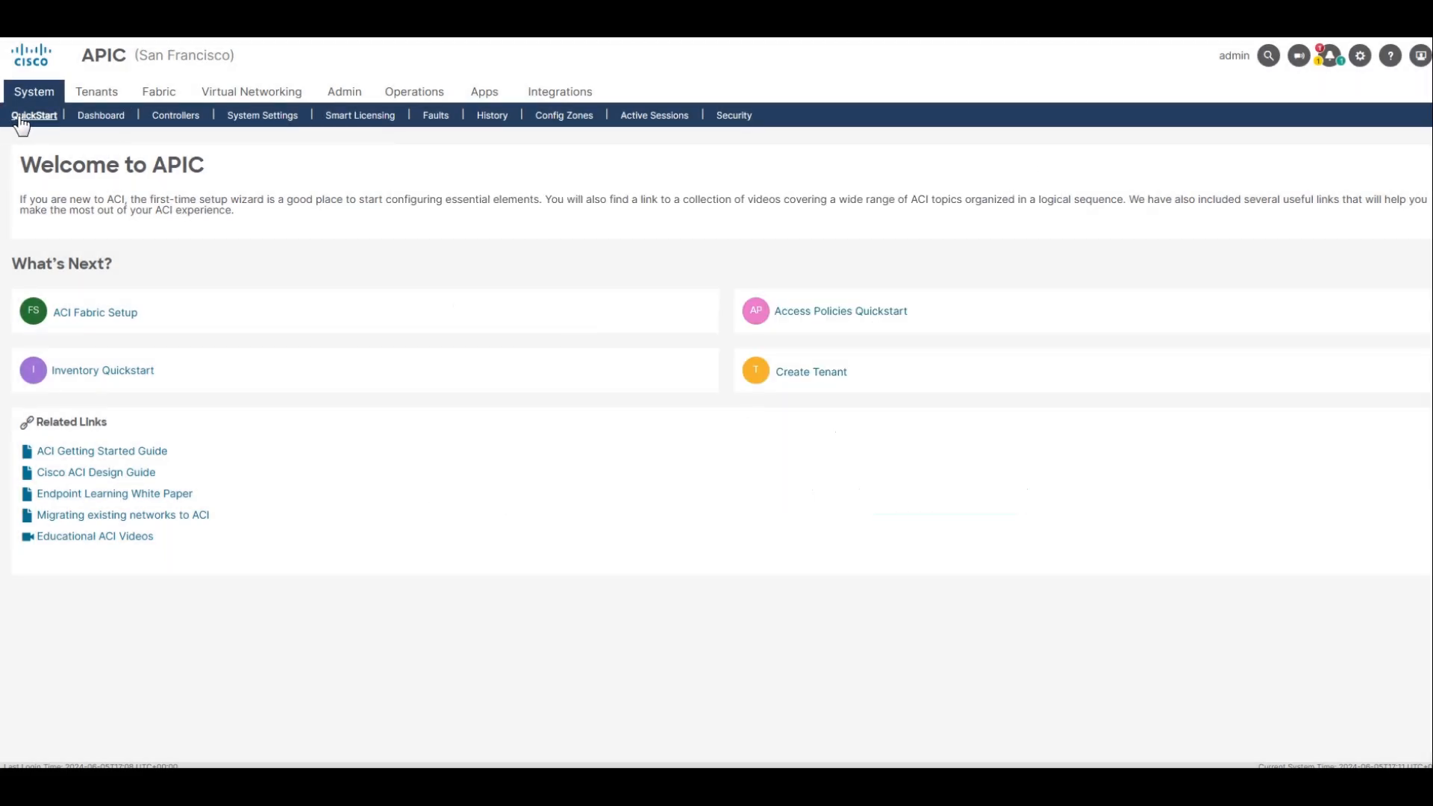
pyautogui.click(96, 314)
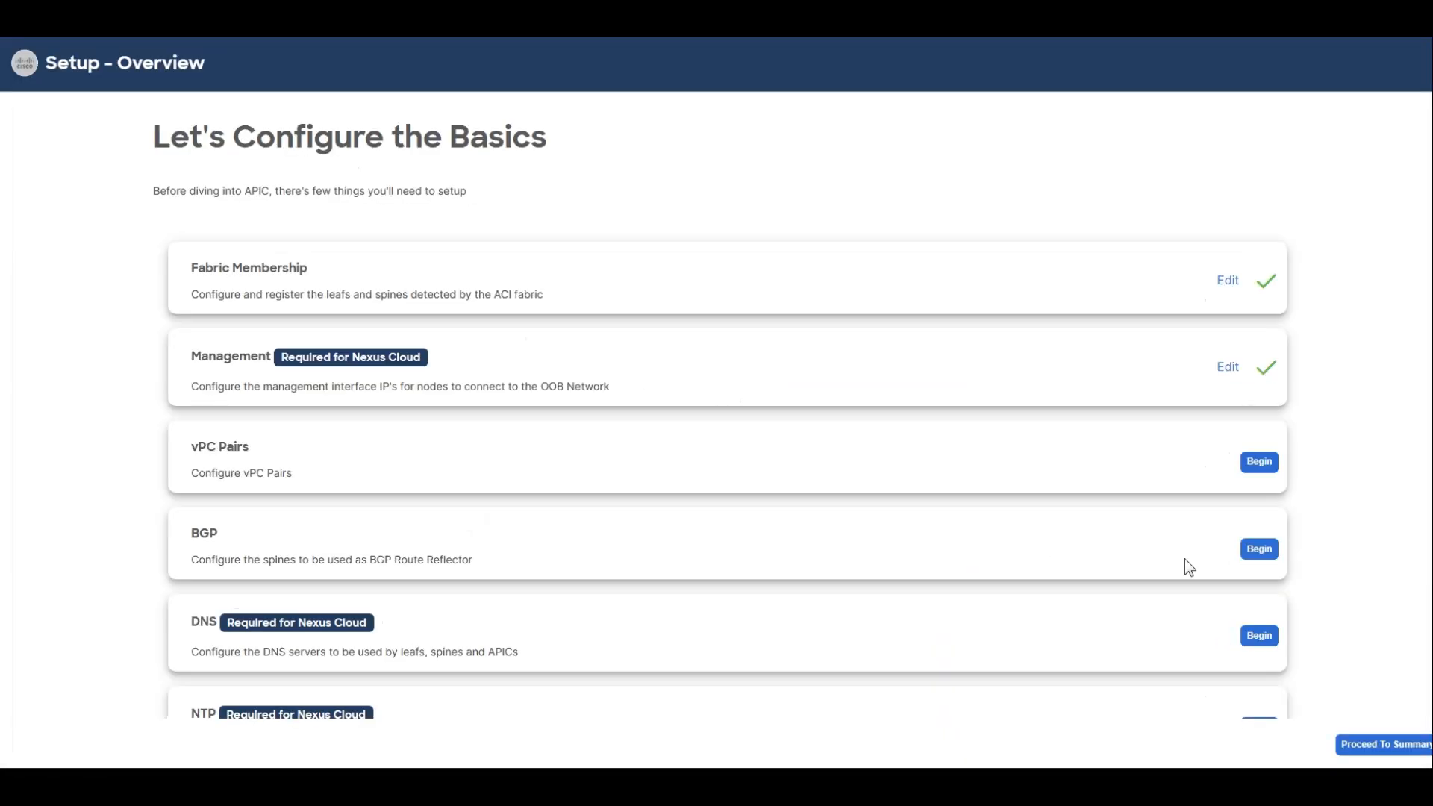
pyautogui.click(1259, 549)
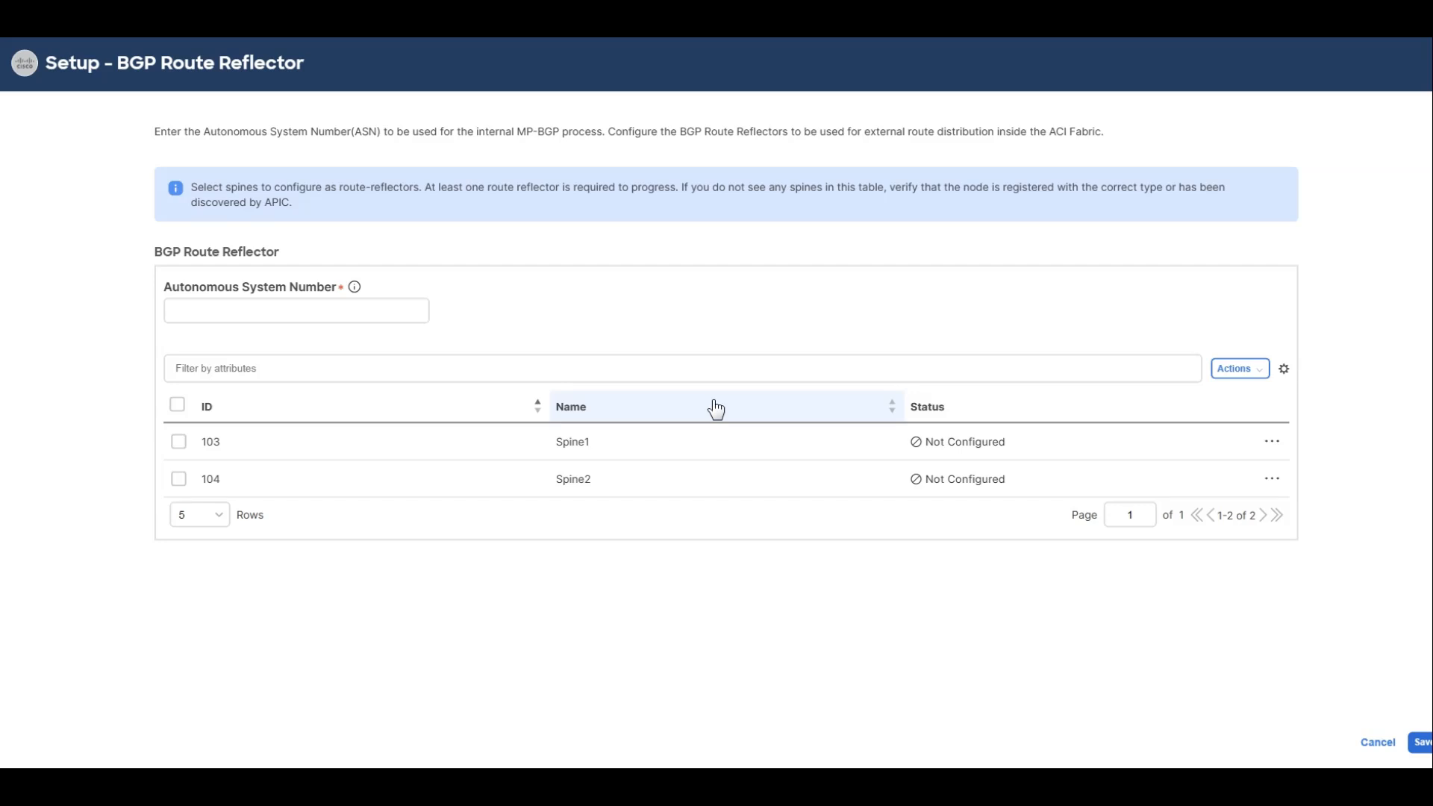
# Set the BGP autonomous system number to 65001, select Spine1 and Spine2 as route reflectors, and save.
pyautogui.click(296, 311)
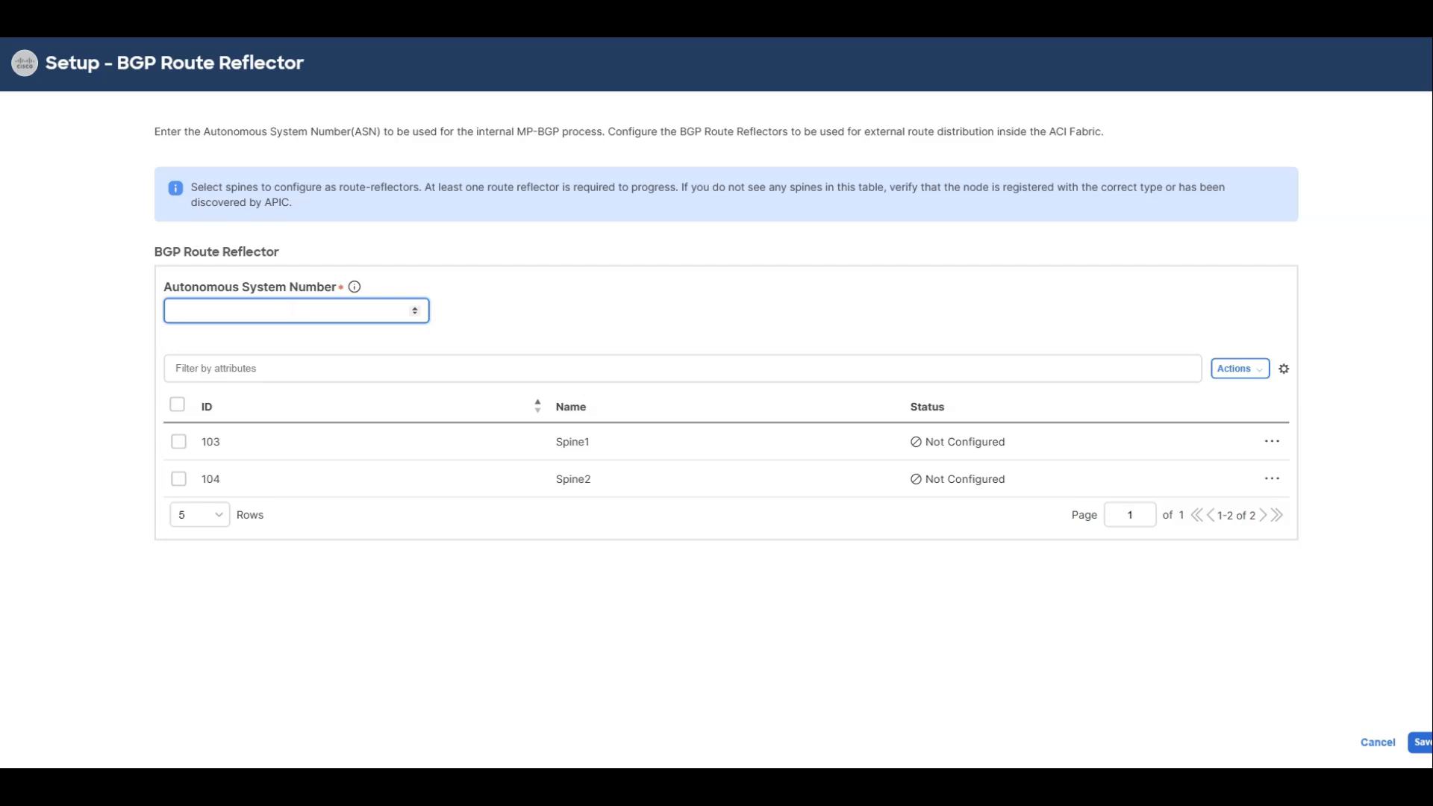
pyautogui.write('65001')
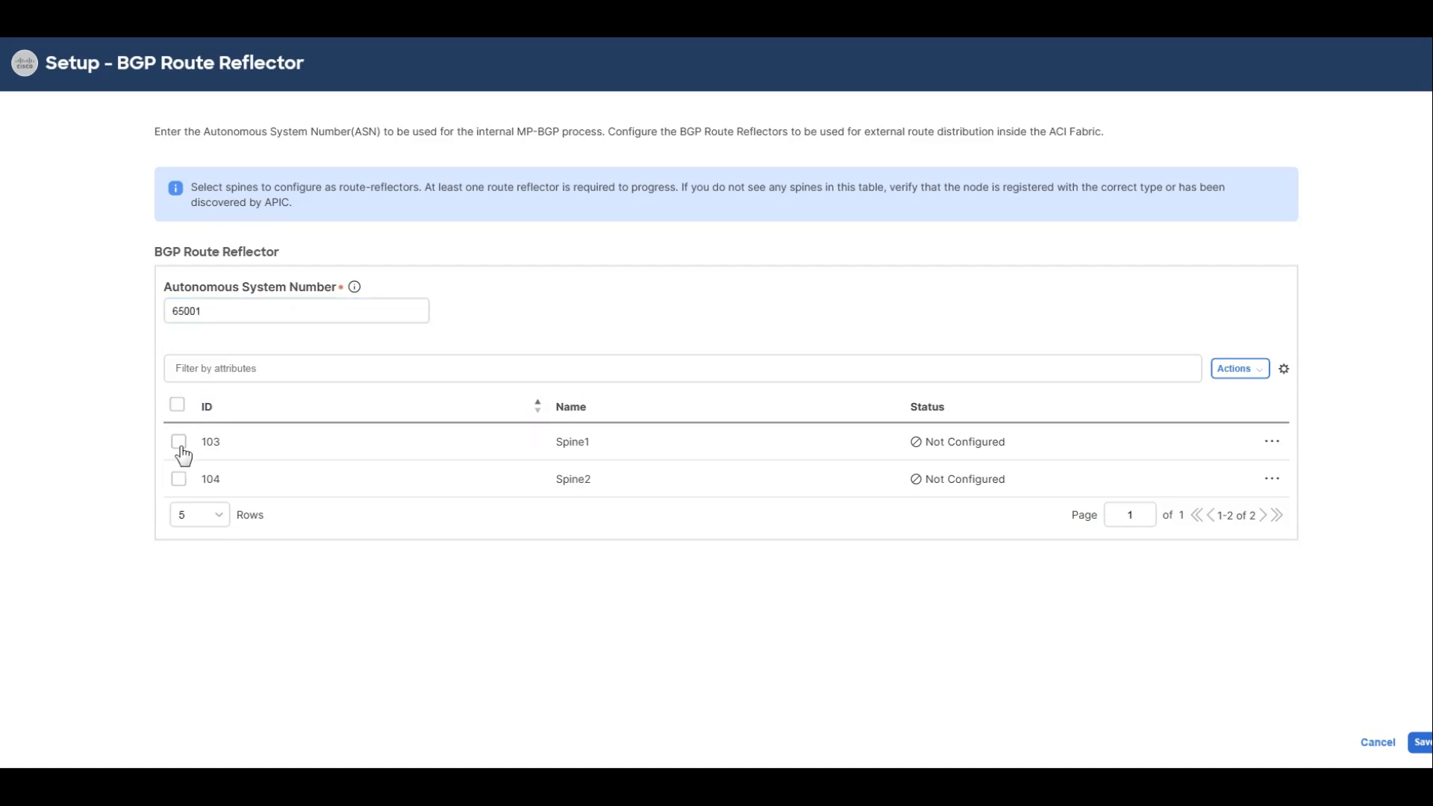
pyautogui.click(178, 406)
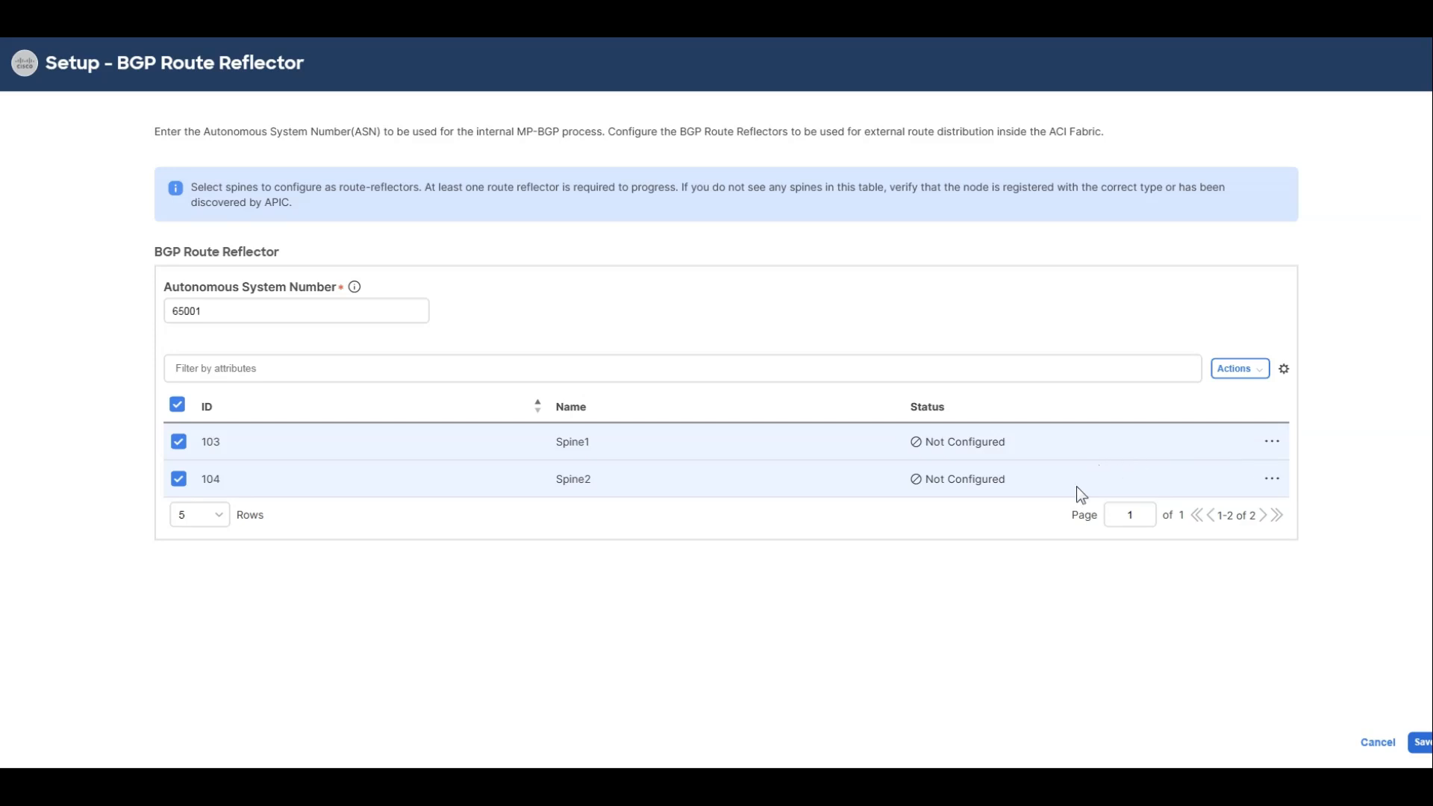
pyautogui.click(1420, 743)
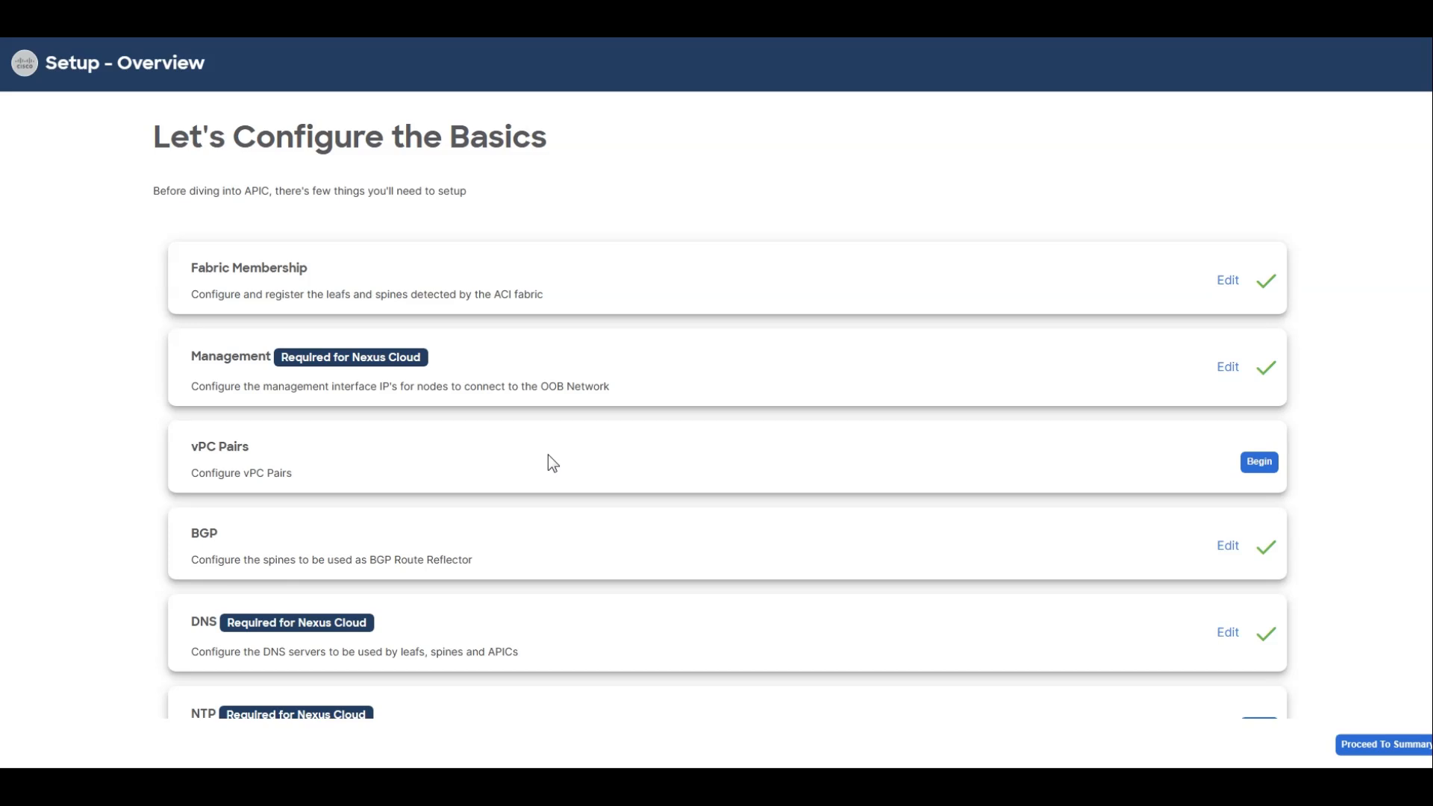
# Proceed to the San Francisco fabric setup summary and close the setup wizard.
pyautogui.scroll(-1, 549, 455)
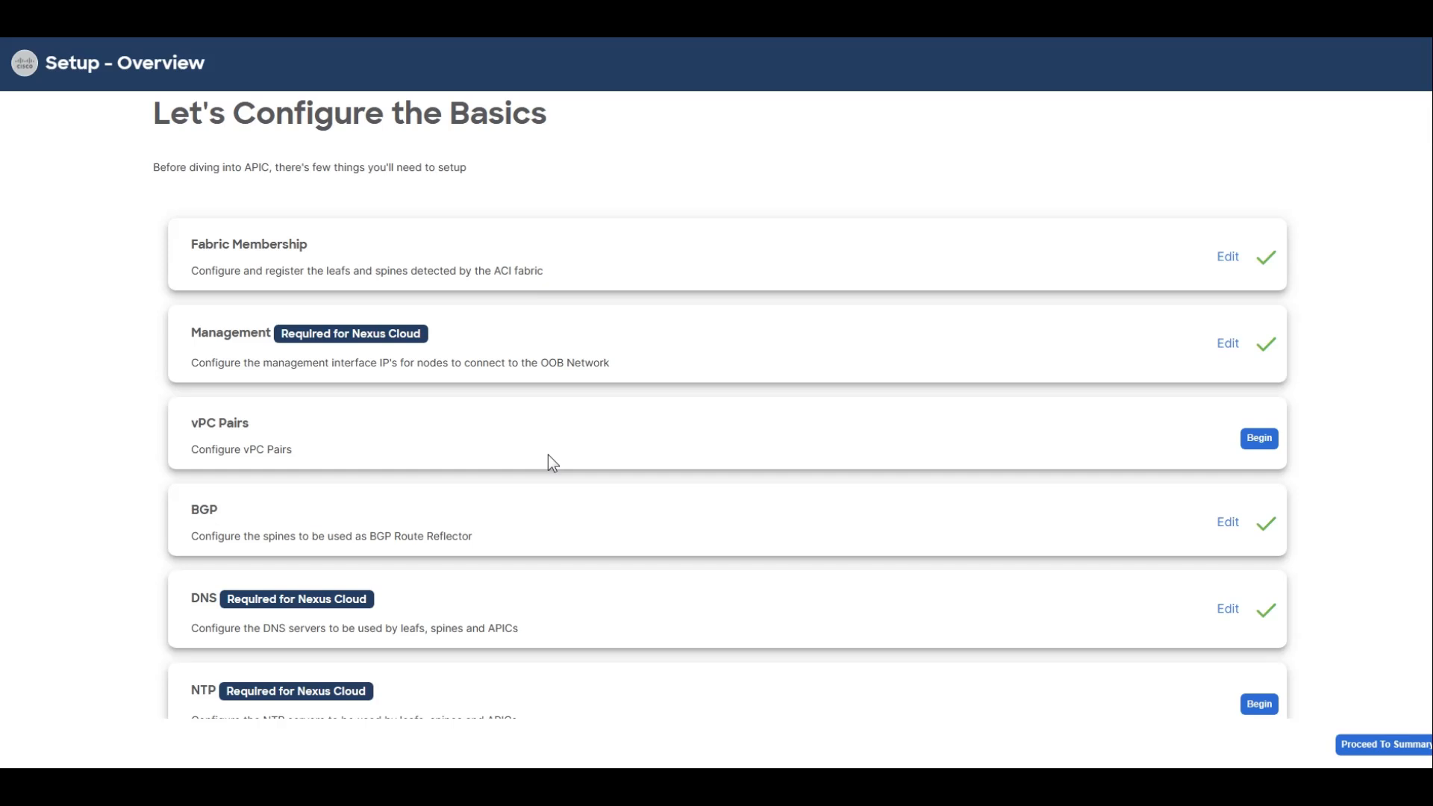
pyautogui.click(1388, 744)
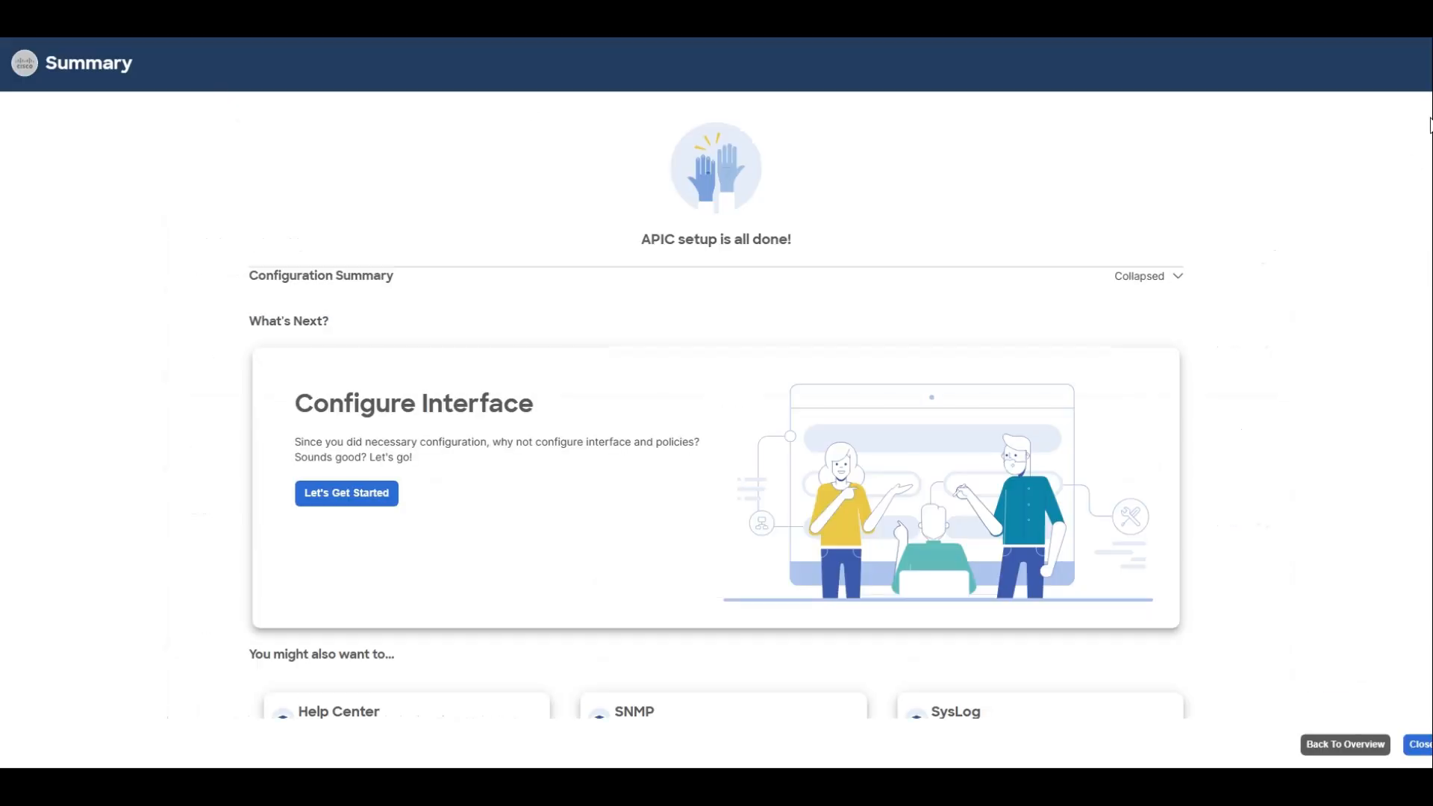
pyautogui.click(1414, 747)
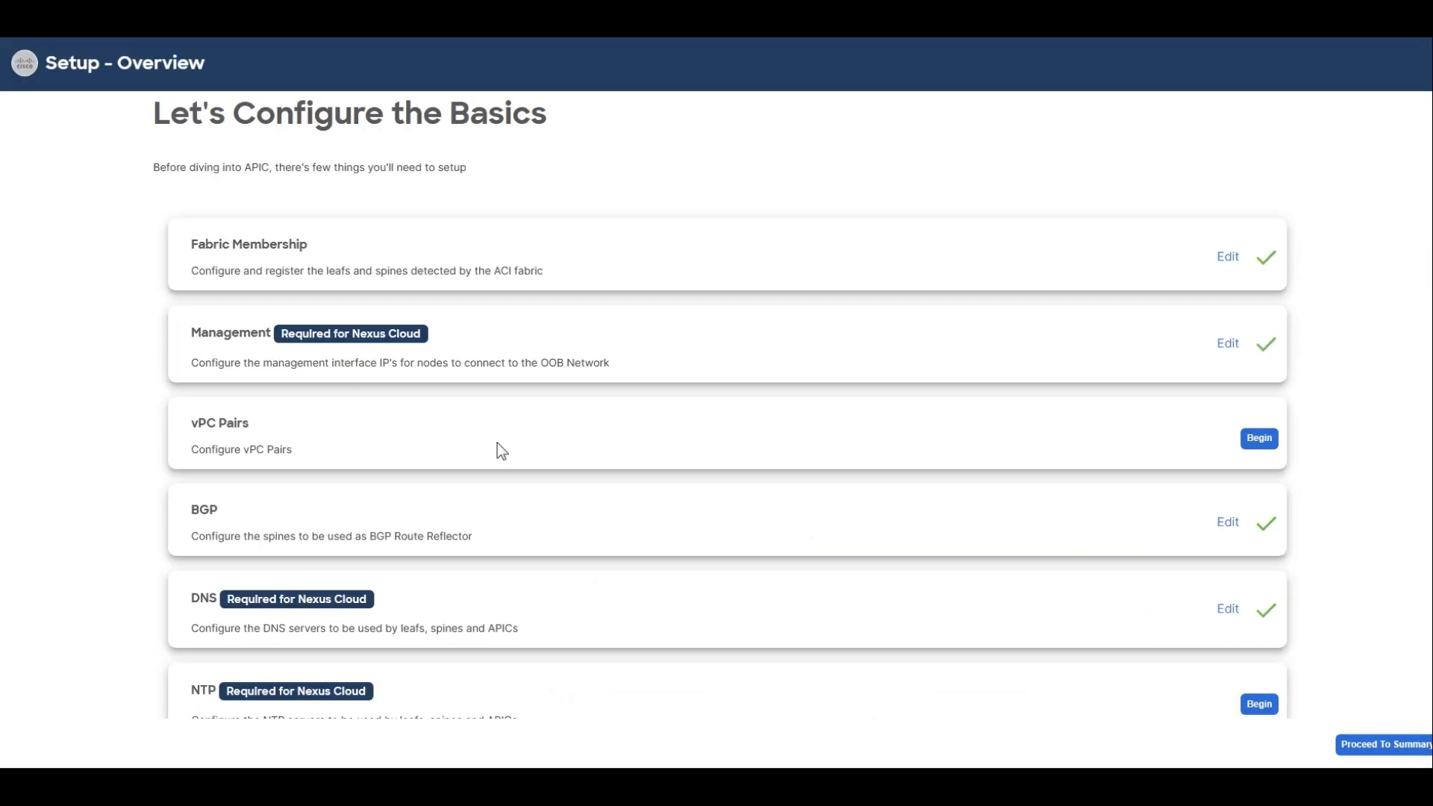
pyautogui.click(1416, 746)
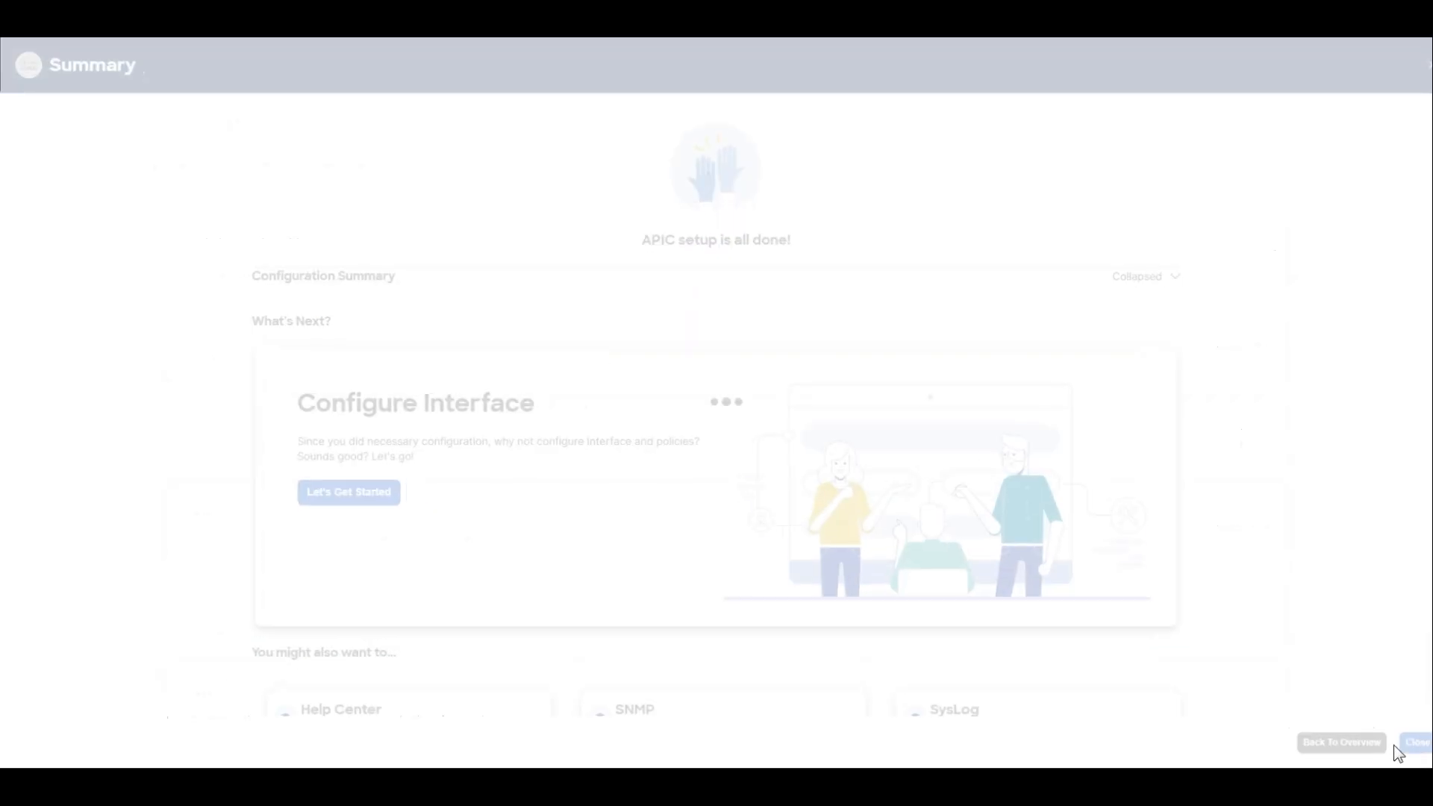
pyautogui.click(1419, 749)
pyautogui.click(1420, 749)
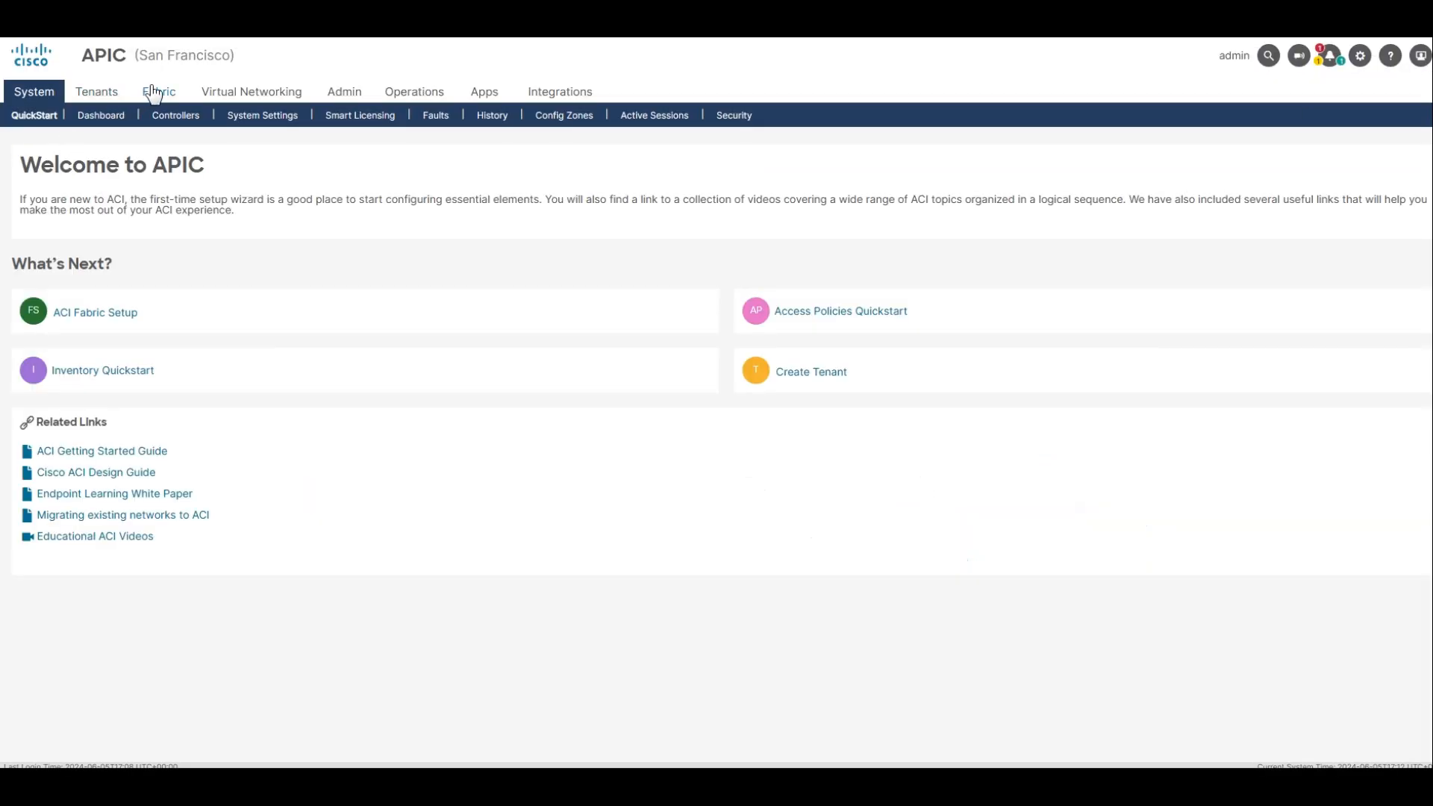
# Open the form for a new L3 domain under the San Francisco fabric's access policies.
pyautogui.click(152, 94)
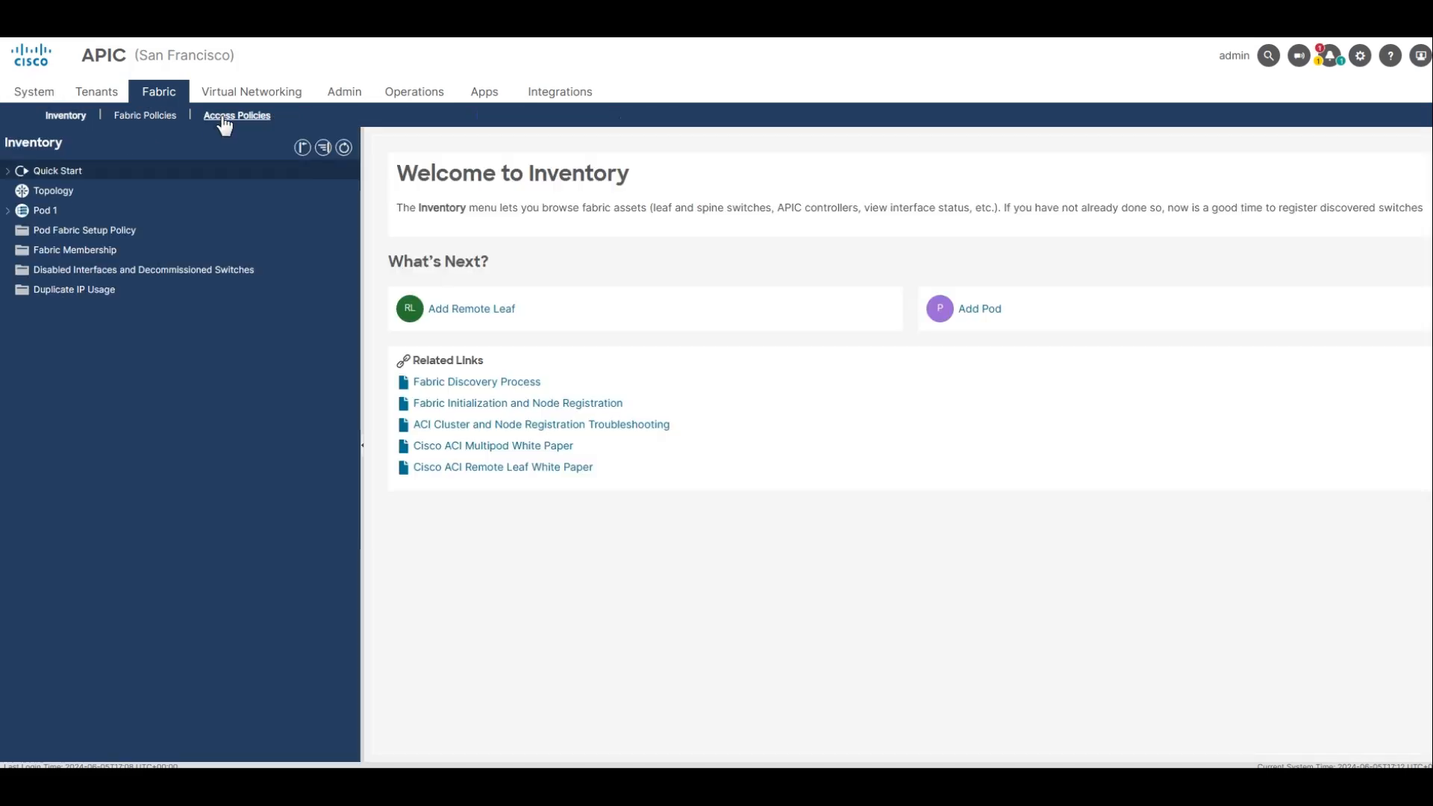
pyautogui.click(224, 115)
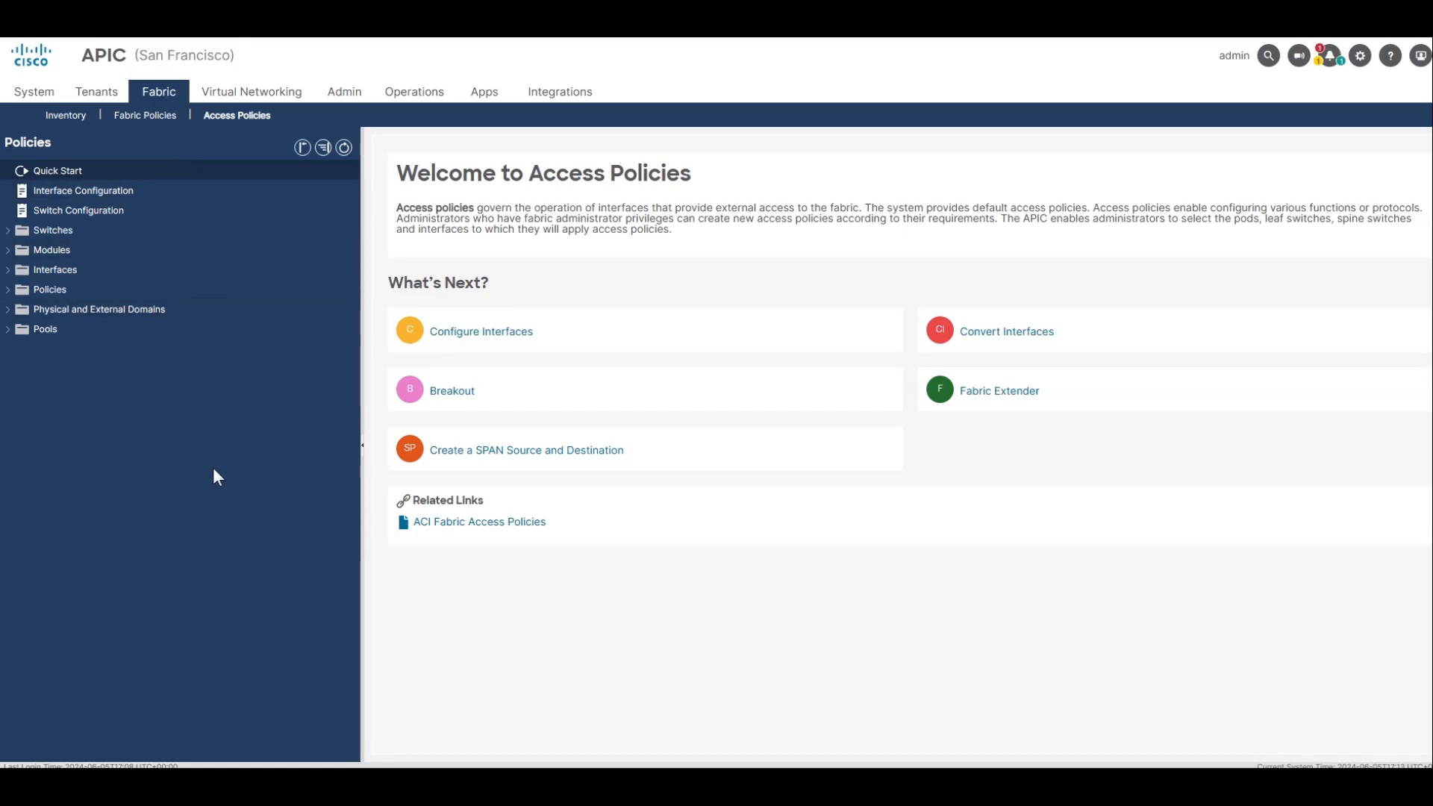
pyautogui.click(13, 310)
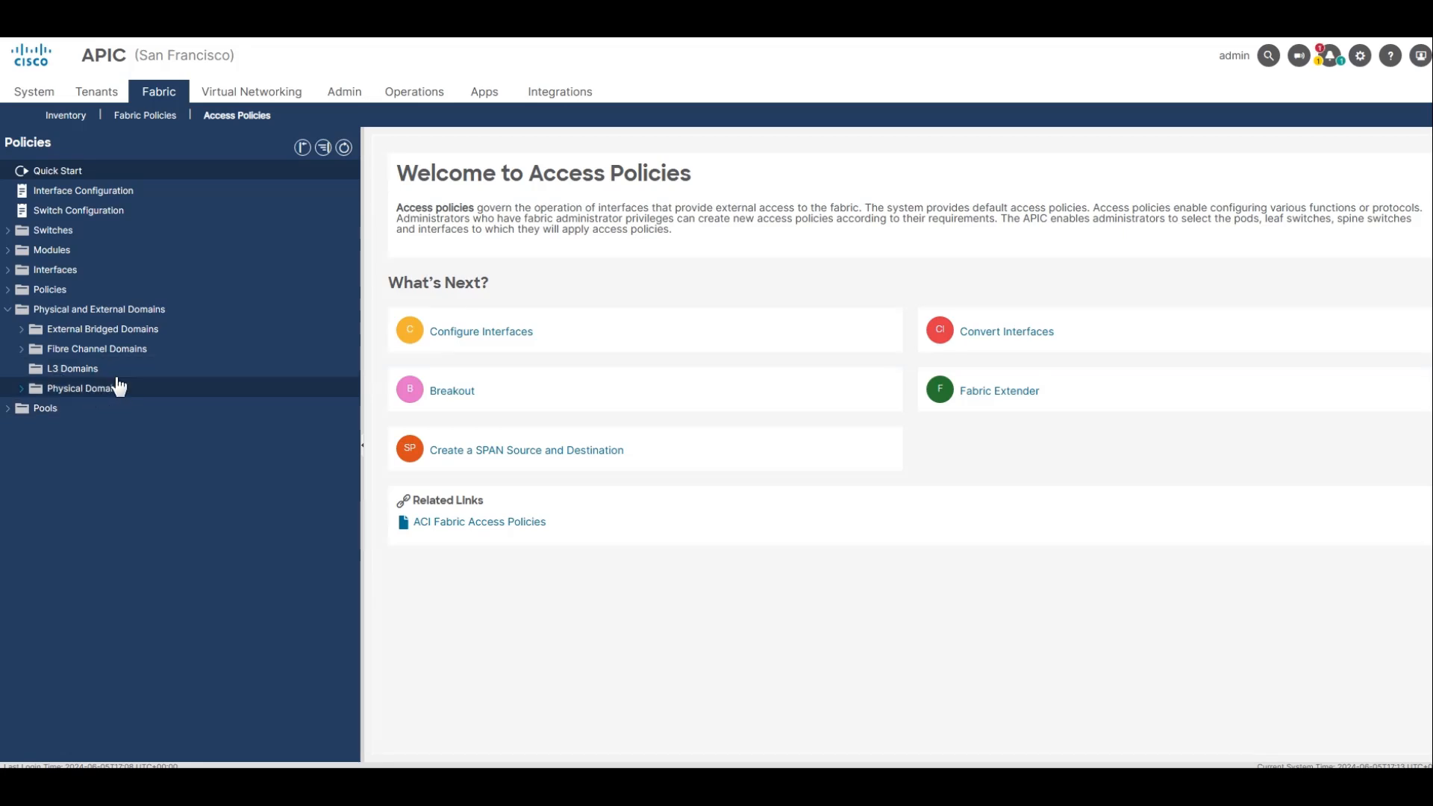
pyautogui.click(94, 371)
pyautogui.rightClick(93, 373)
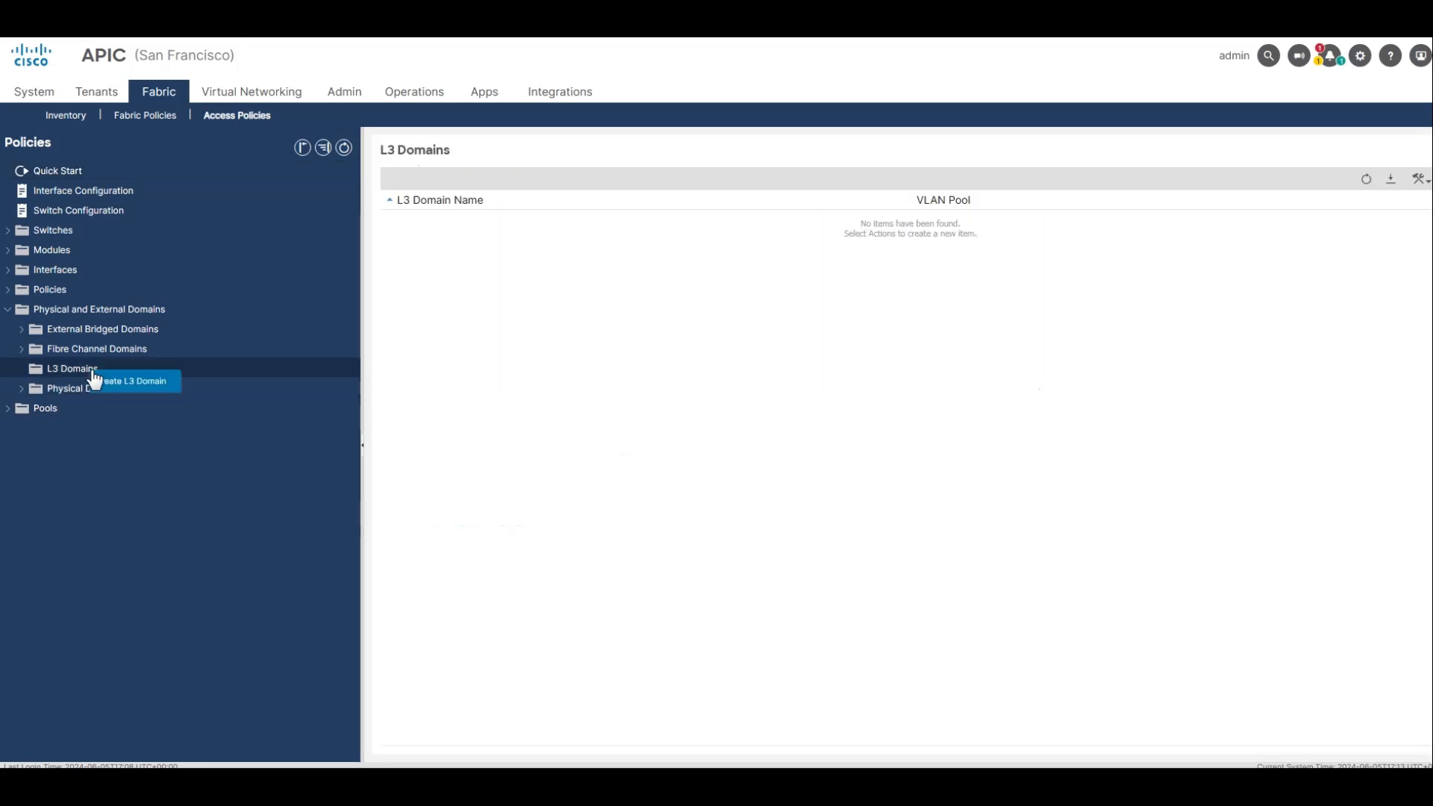
pyautogui.click(135, 381)
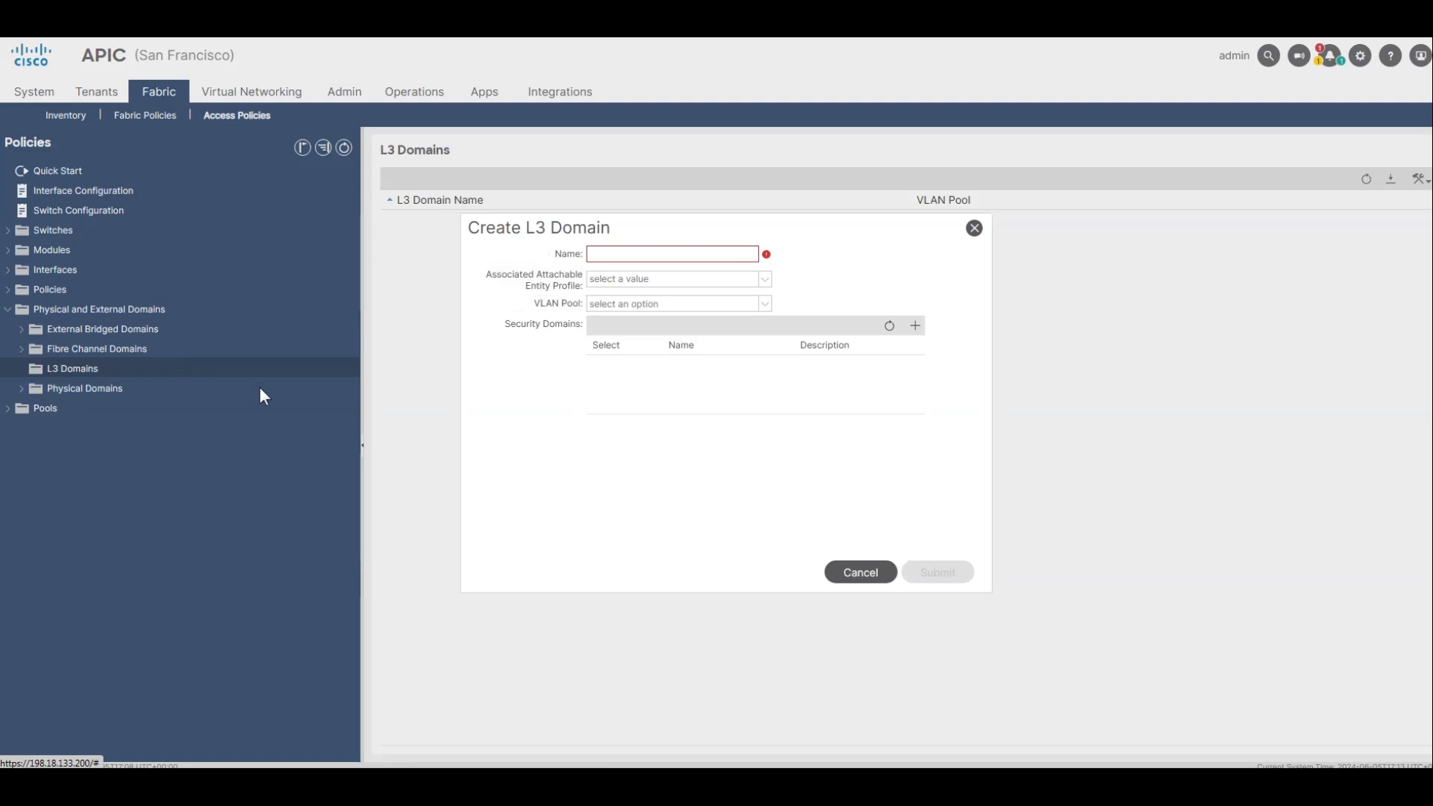
# Name the San Francisco L3 domain Mulsite_External_L3_Domain and submit it without a VLAN pool or entity profile.
pyautogui.click(627, 254)
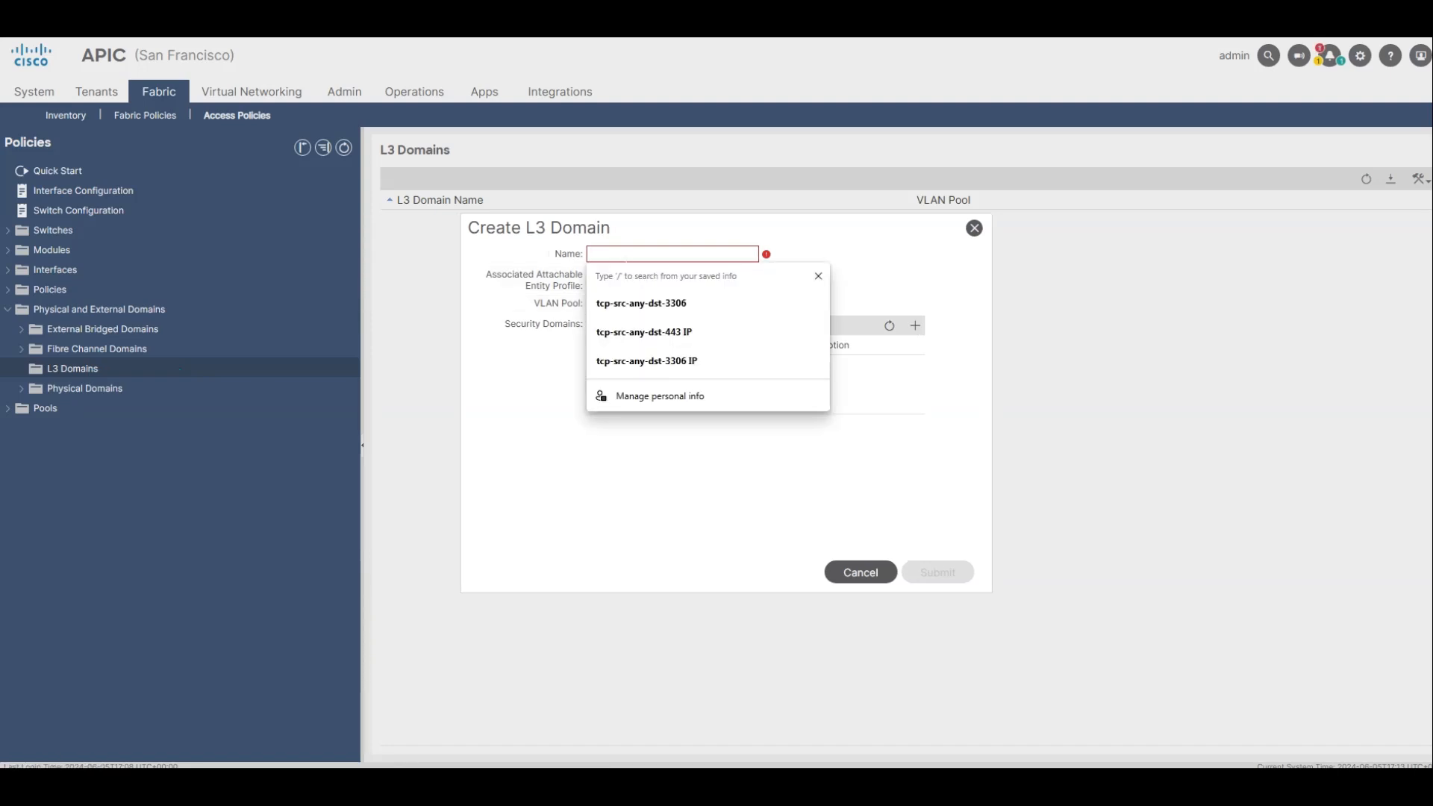
pyautogui.write('Mul')
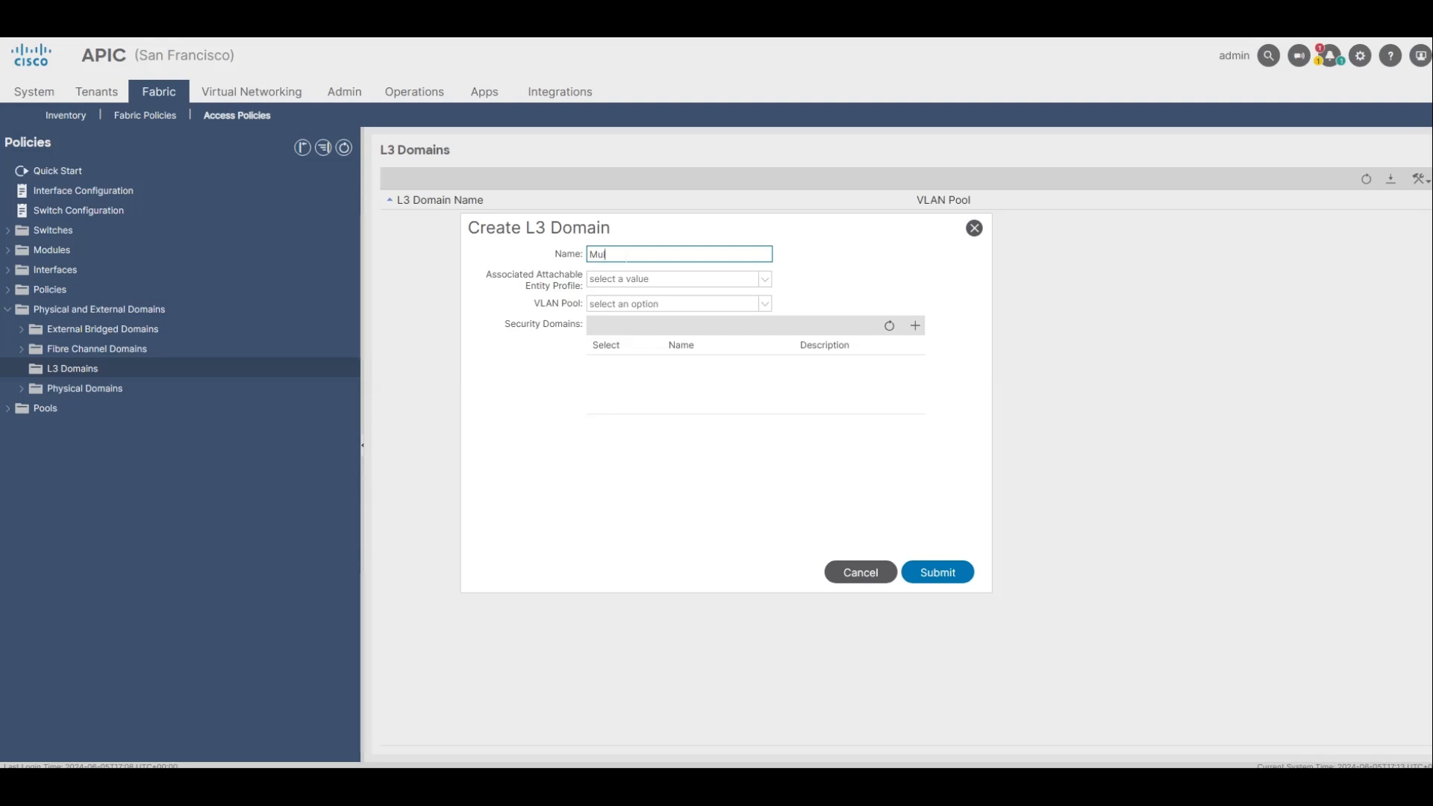
pyautogui.write('site_External_L3_Domain')
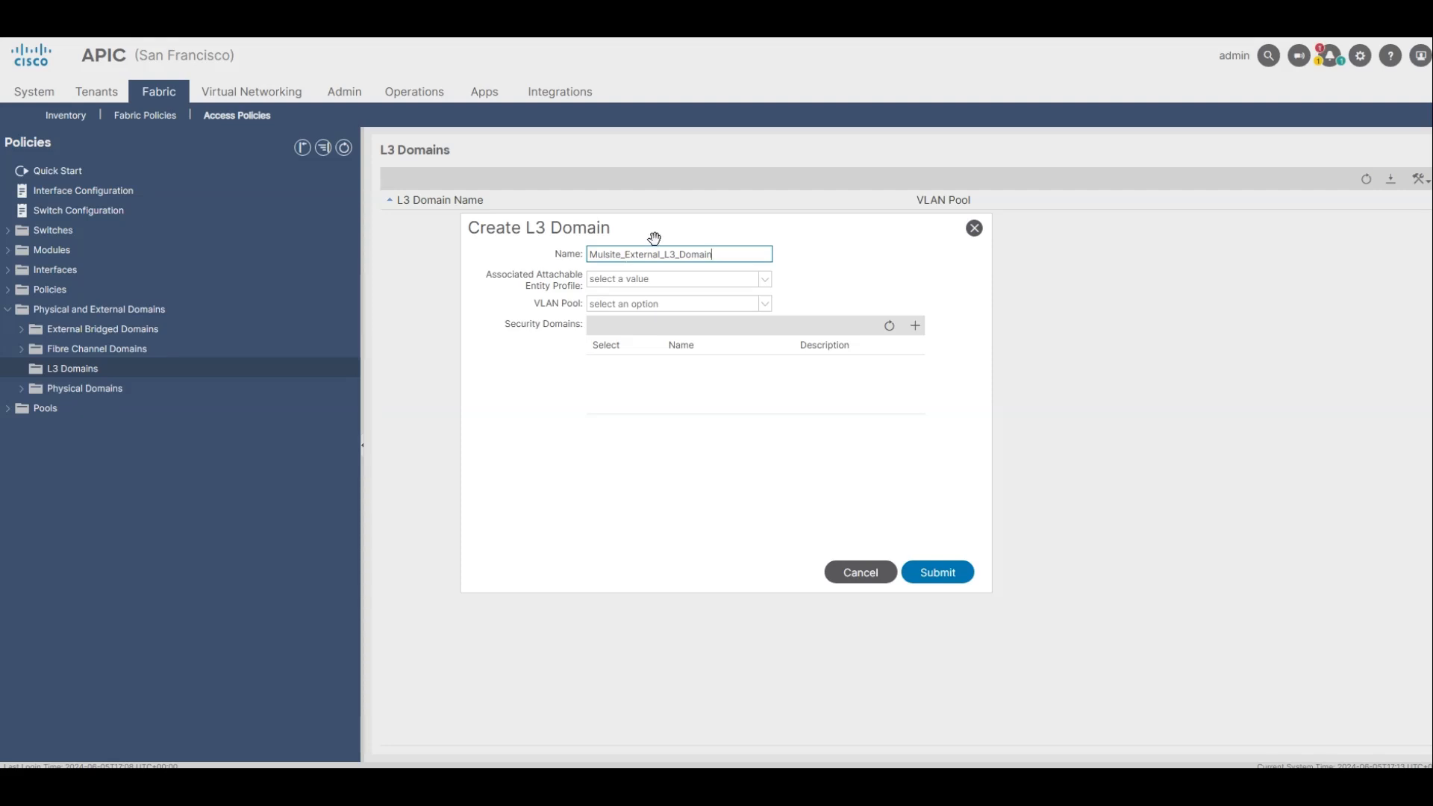
pyautogui.click(950, 572)
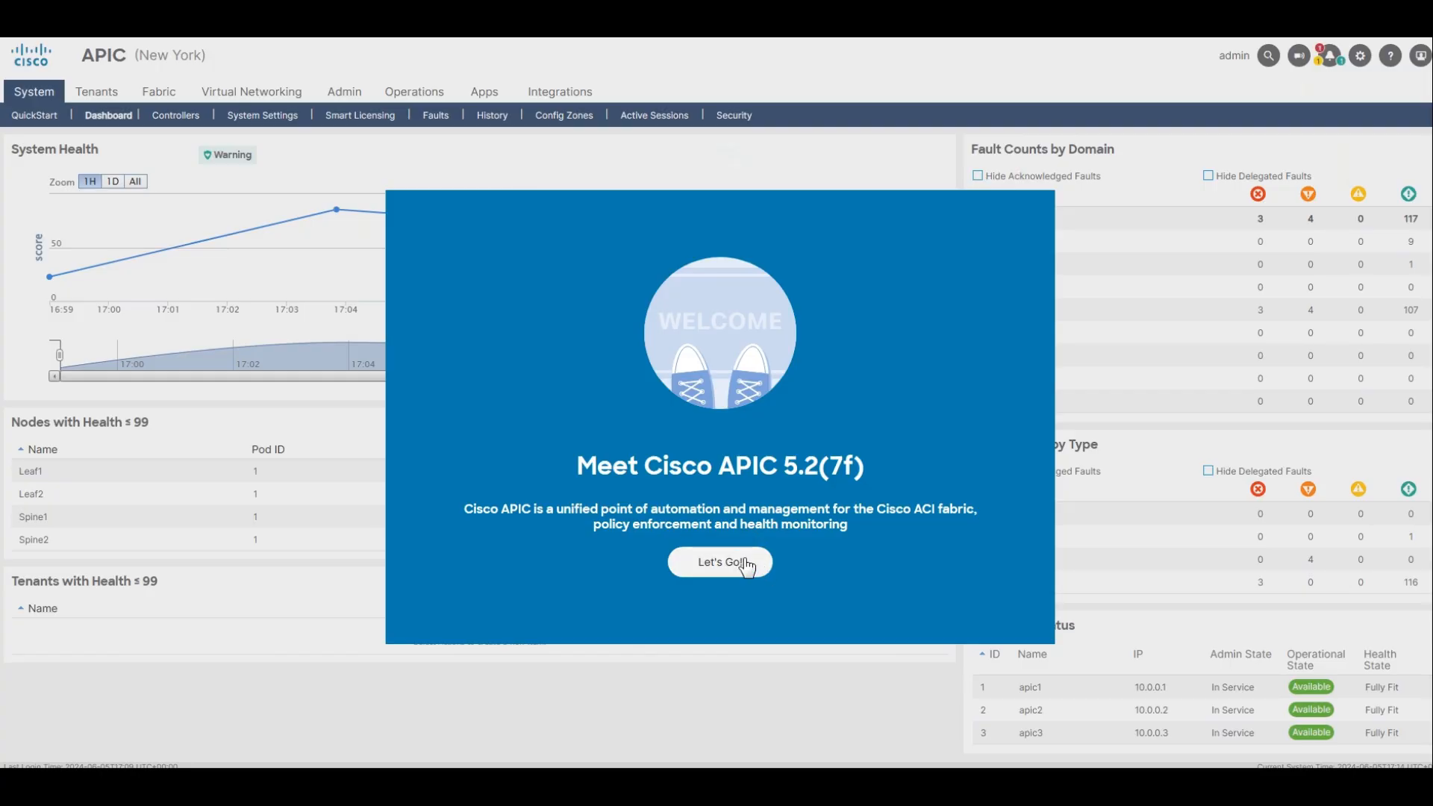
# Dismiss the introductory screens in the New York APIC and open BGP in its ACI Fabric Setup.
pyautogui.click(739, 565)
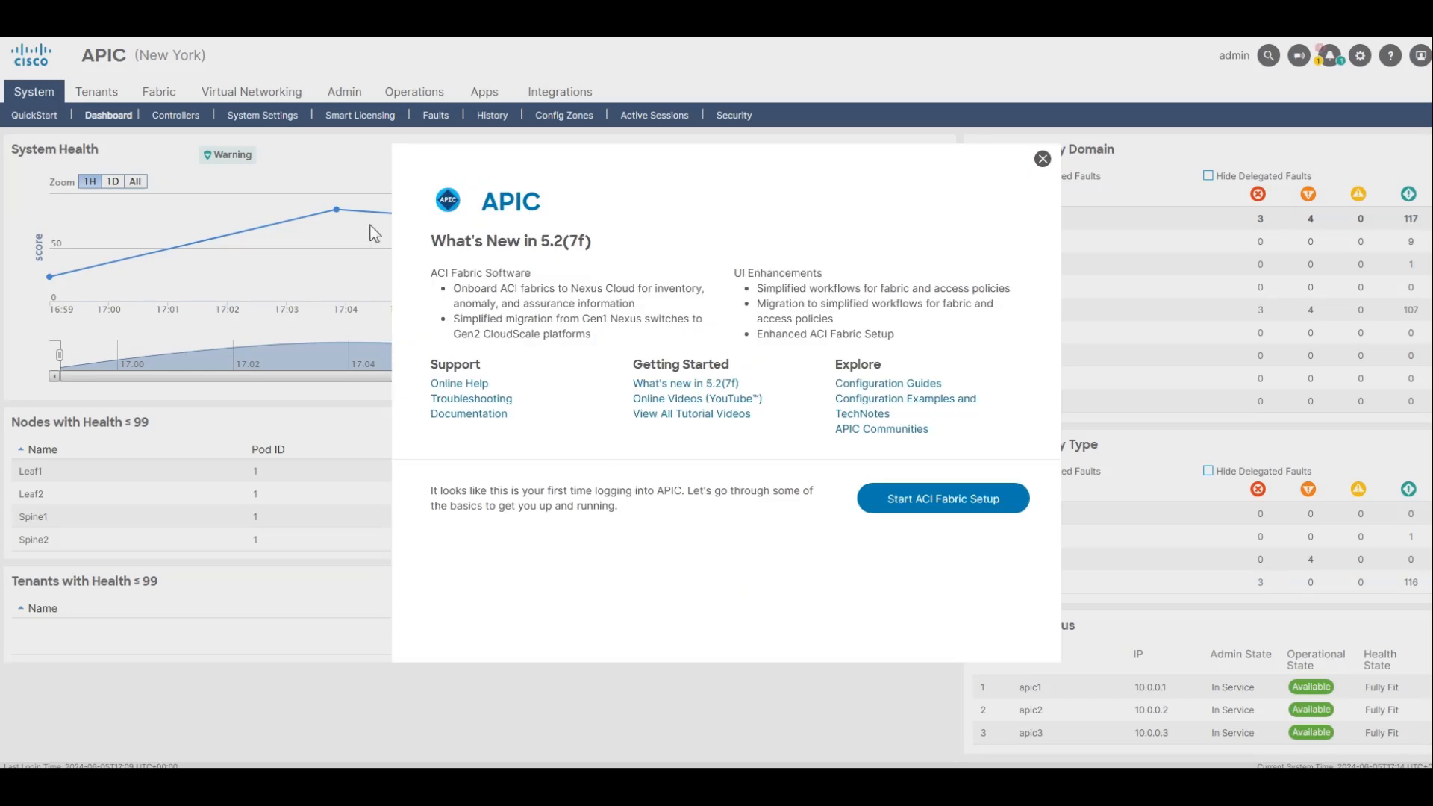
pyautogui.click(1042, 159)
pyautogui.click(36, 116)
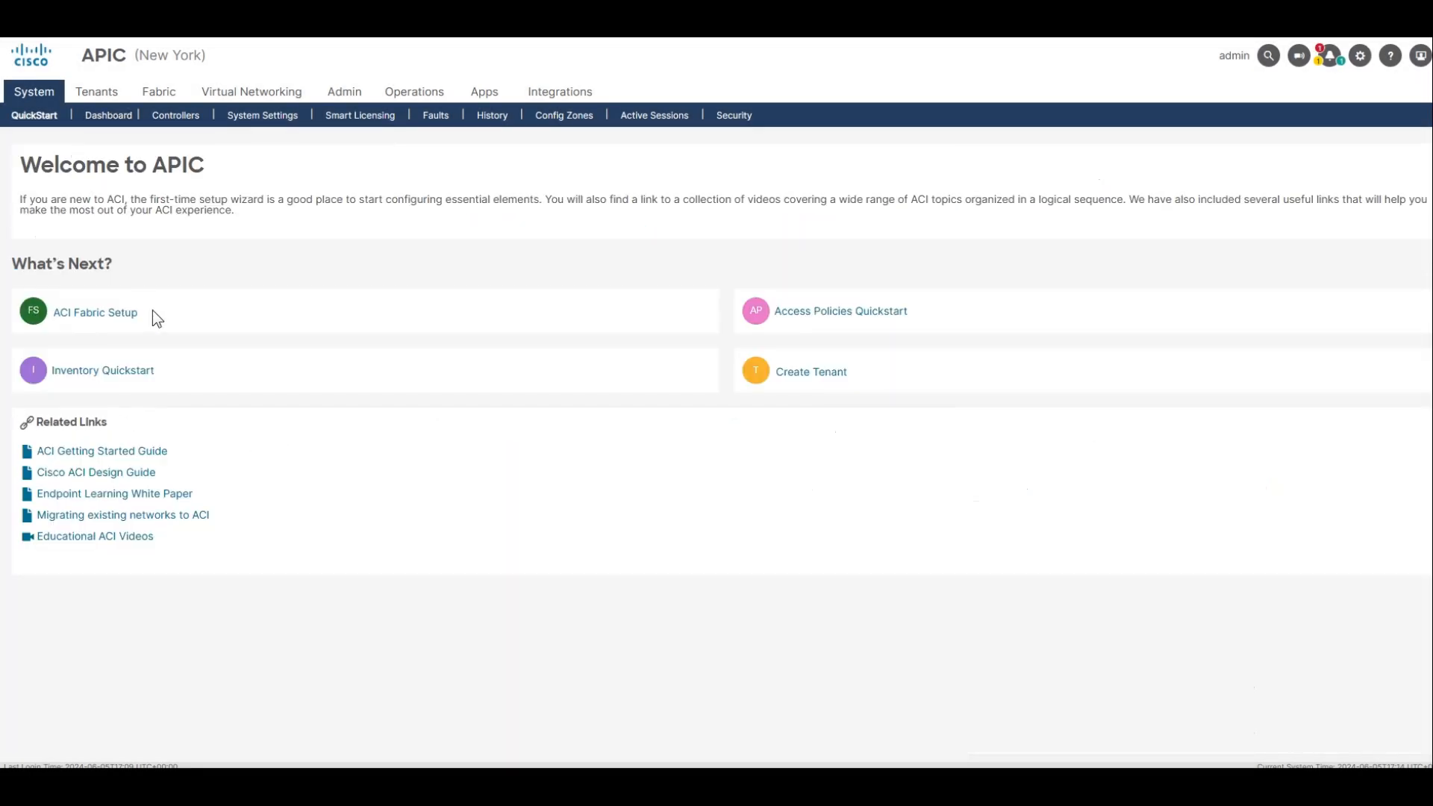
pyautogui.click(125, 313)
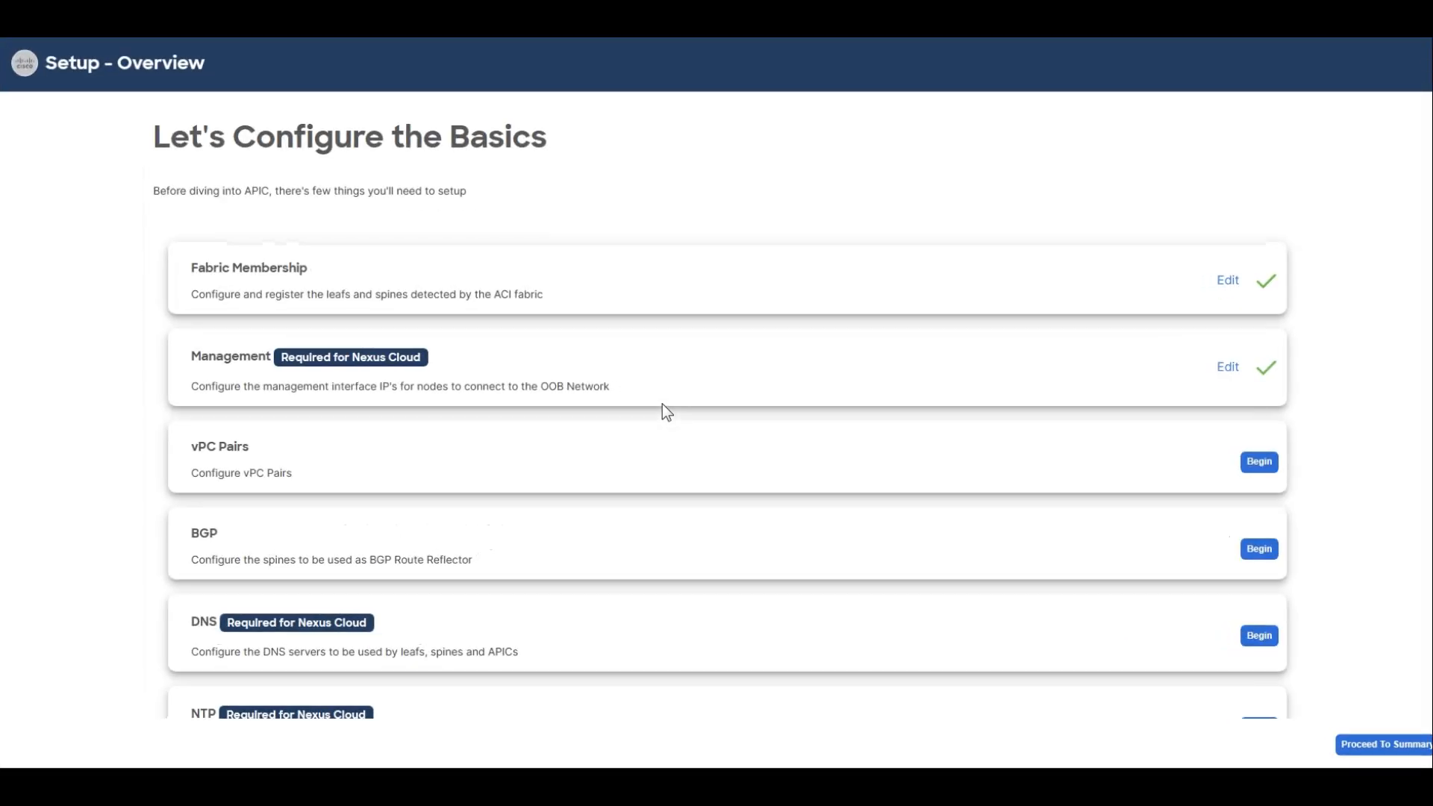
pyautogui.click(1258, 549)
# Set New York's BGP autonomous system number to 65002, save Spine1 and Spine2 as route reflectors, and recheck the saved configuration.
pyautogui.click(243, 307)
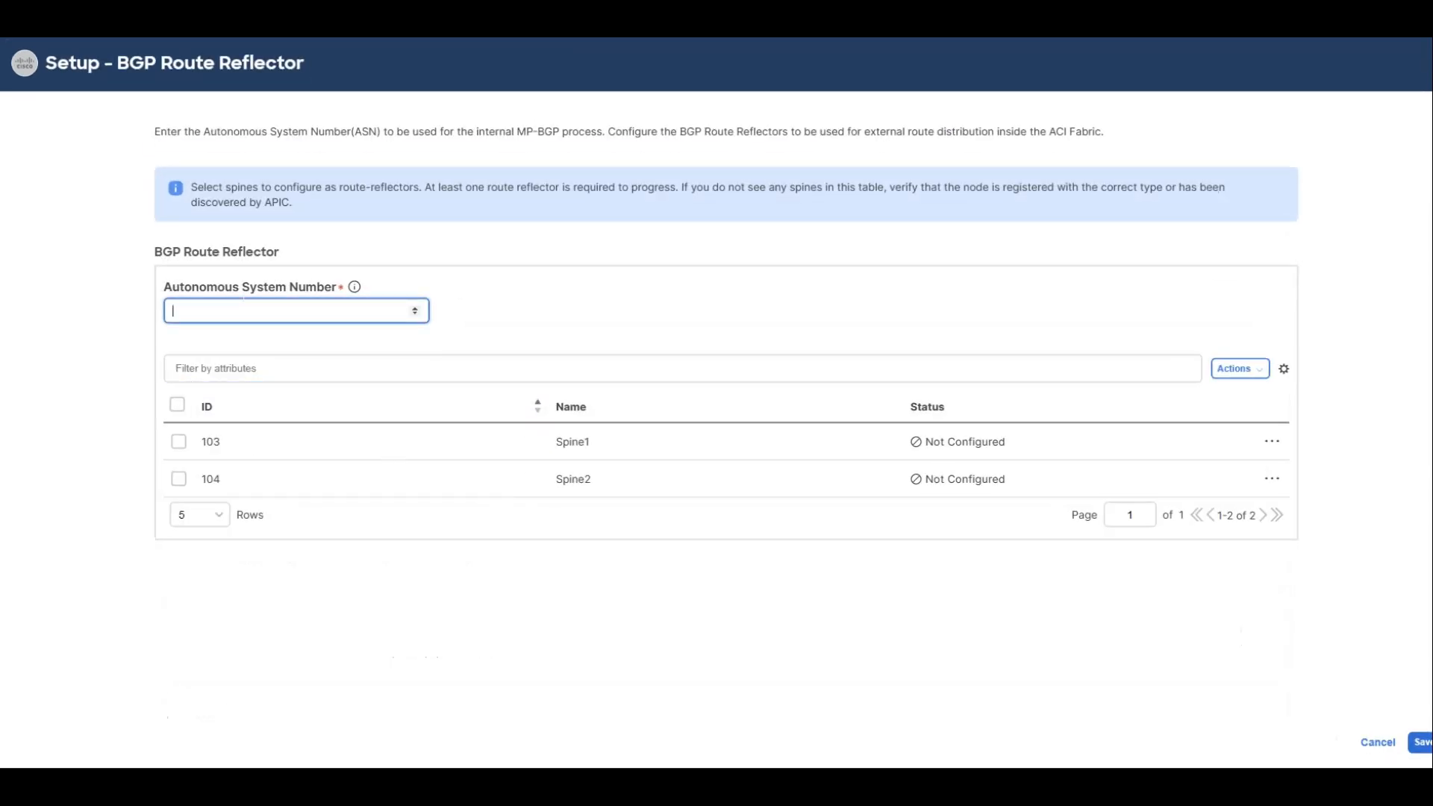
pyautogui.write('65002')
pyautogui.click(179, 408)
pyautogui.click(179, 442)
pyautogui.click(179, 479)
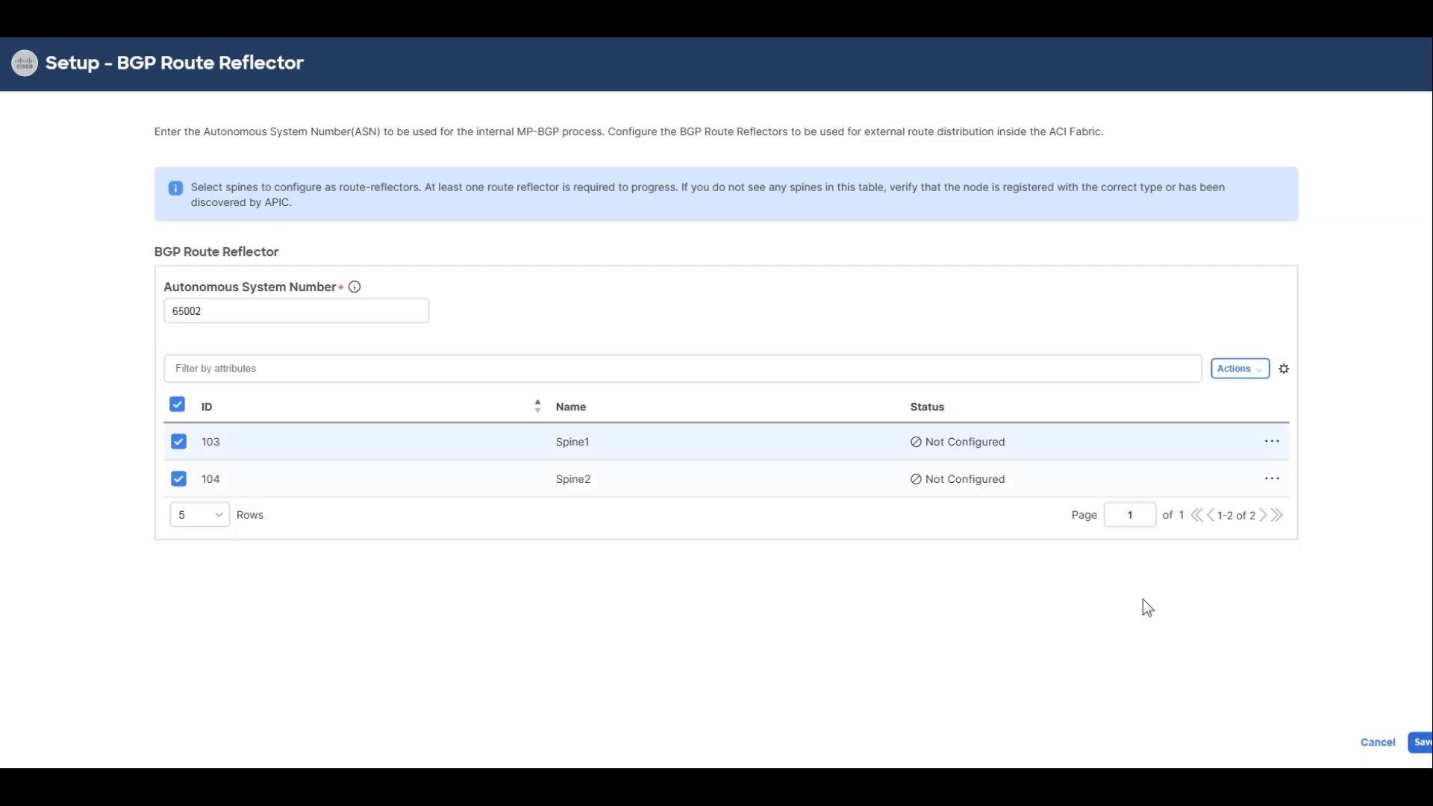
pyautogui.click(1415, 743)
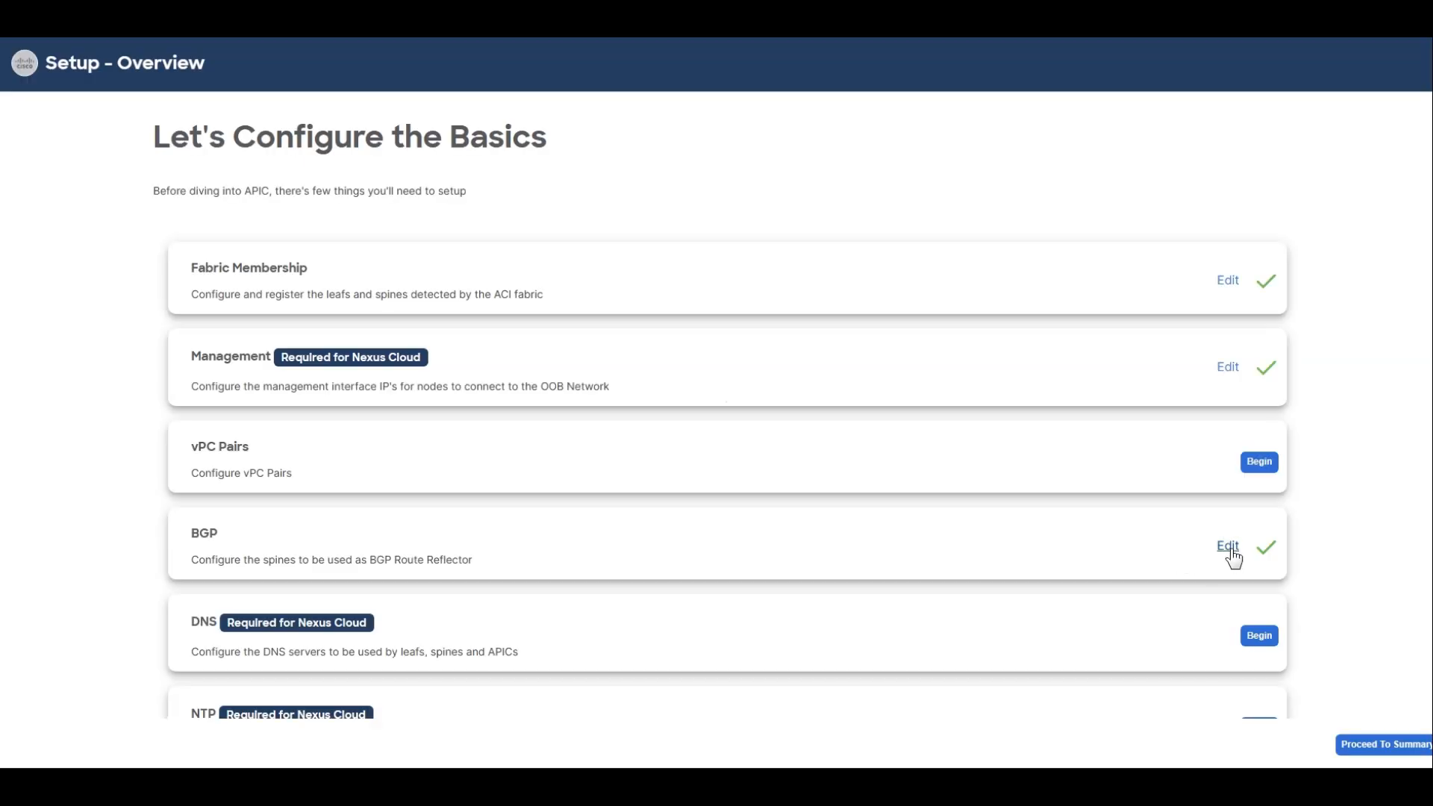
pyautogui.click(1228, 547)
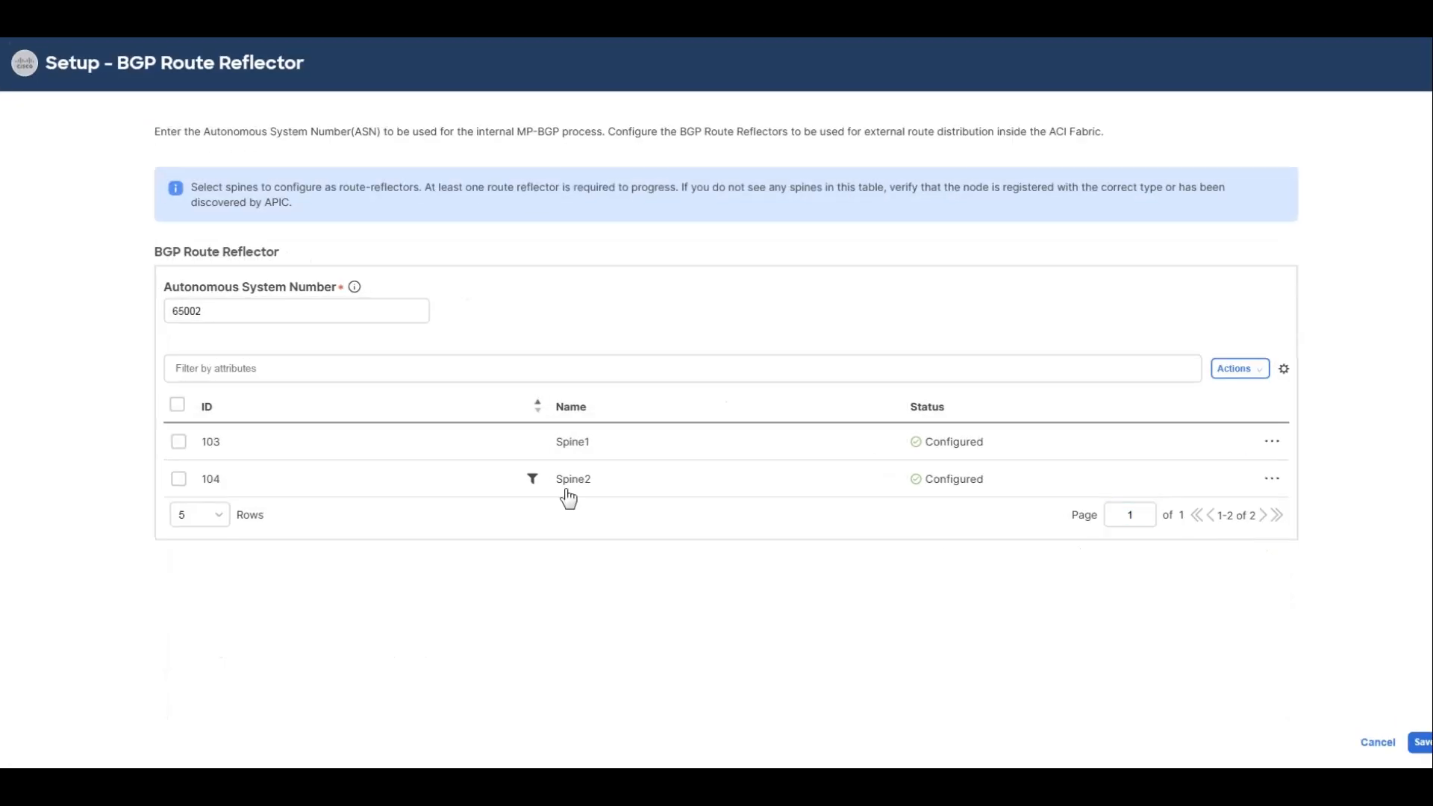
pyautogui.click(1376, 742)
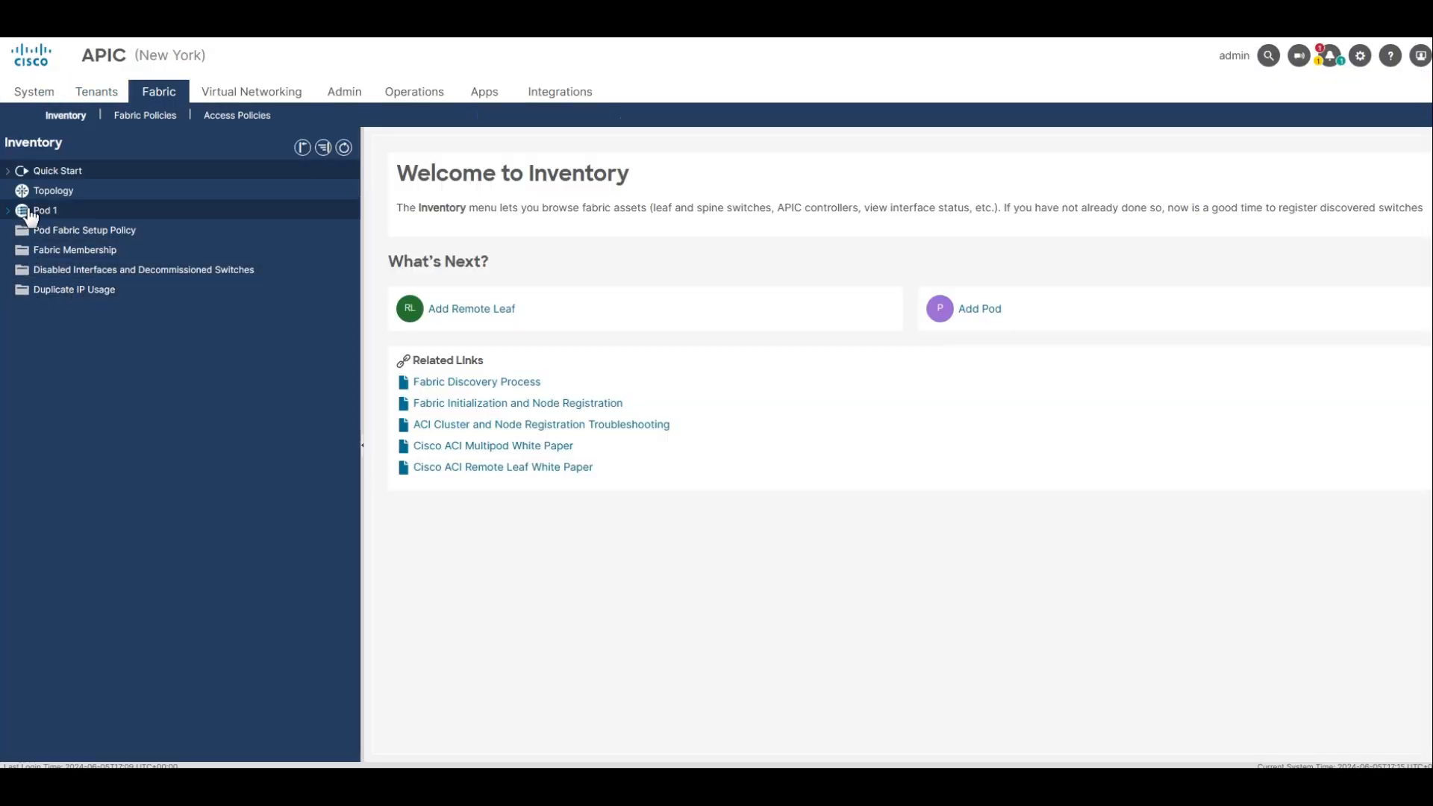
# Open the form for a new L3 domain under the New York fabric's access policies.
pyautogui.click(231, 115)
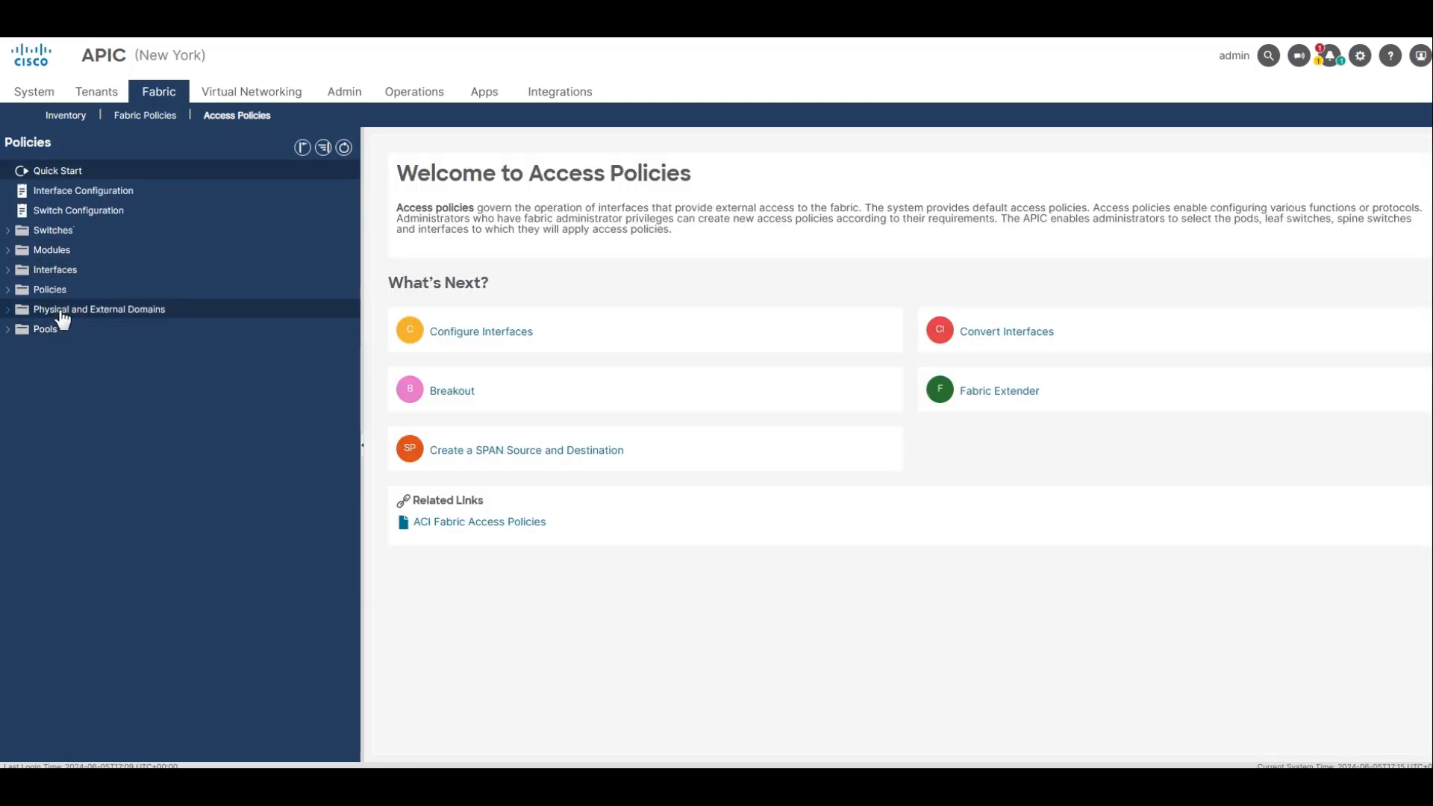
pyautogui.click(112, 312)
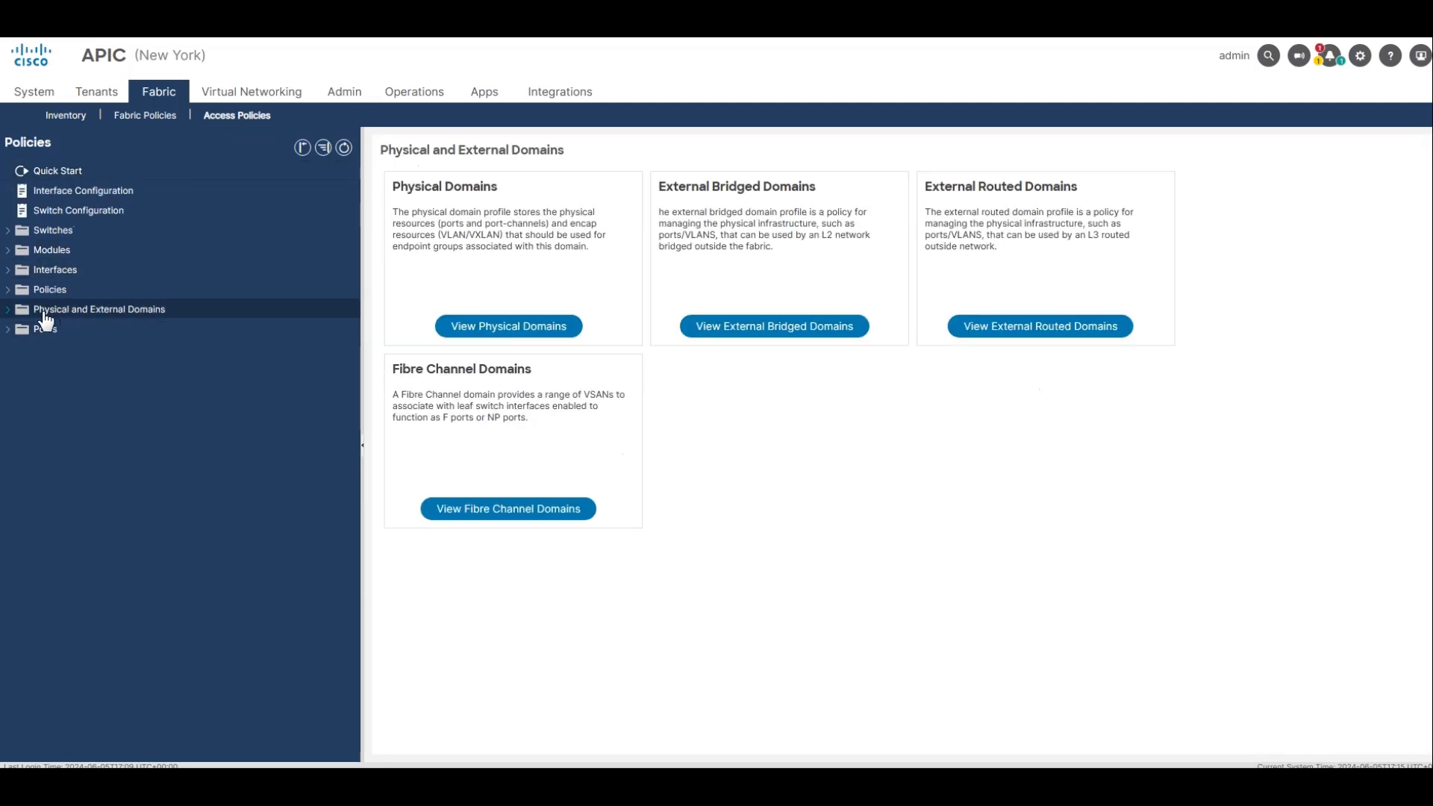
pyautogui.click(9, 310)
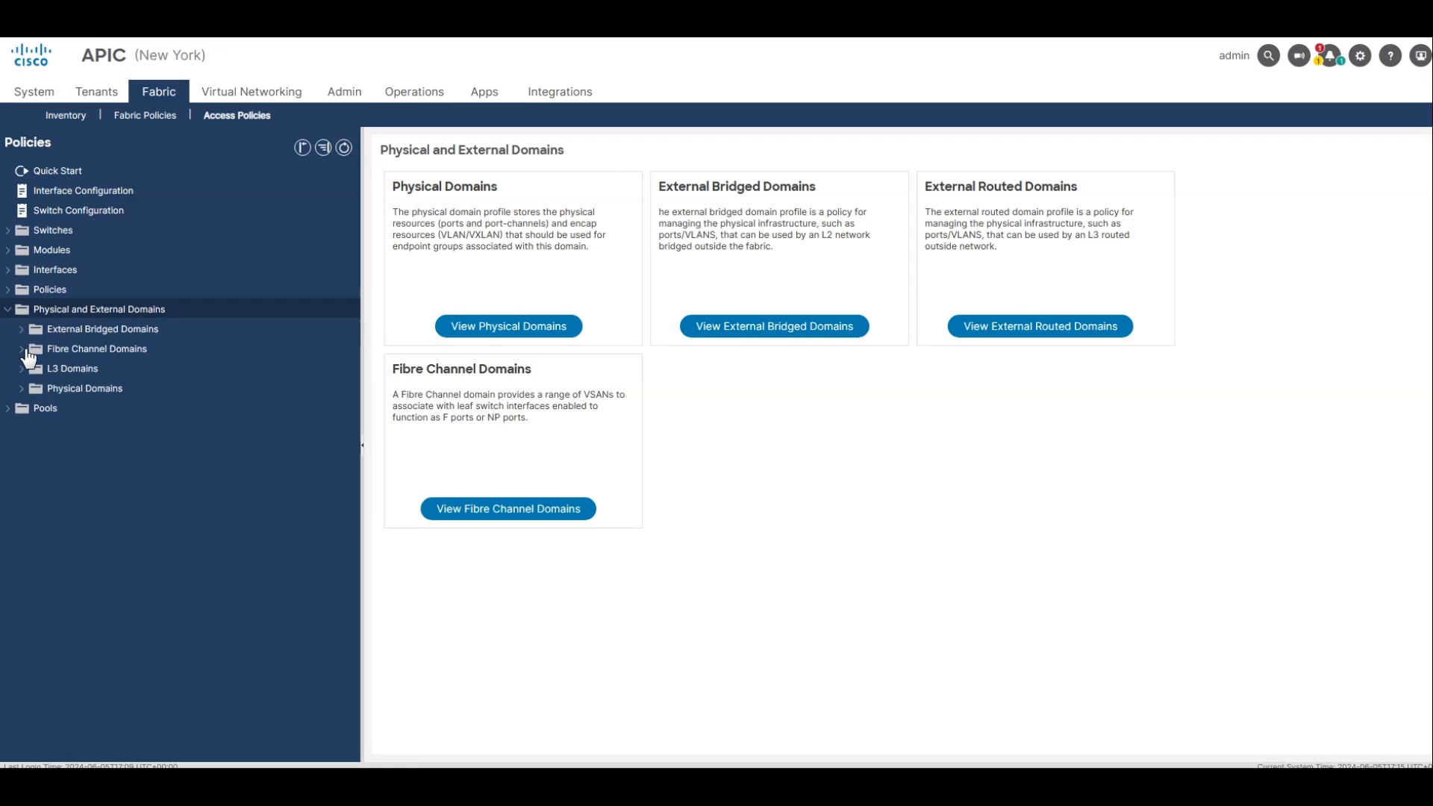
pyautogui.rightClick(89, 370)
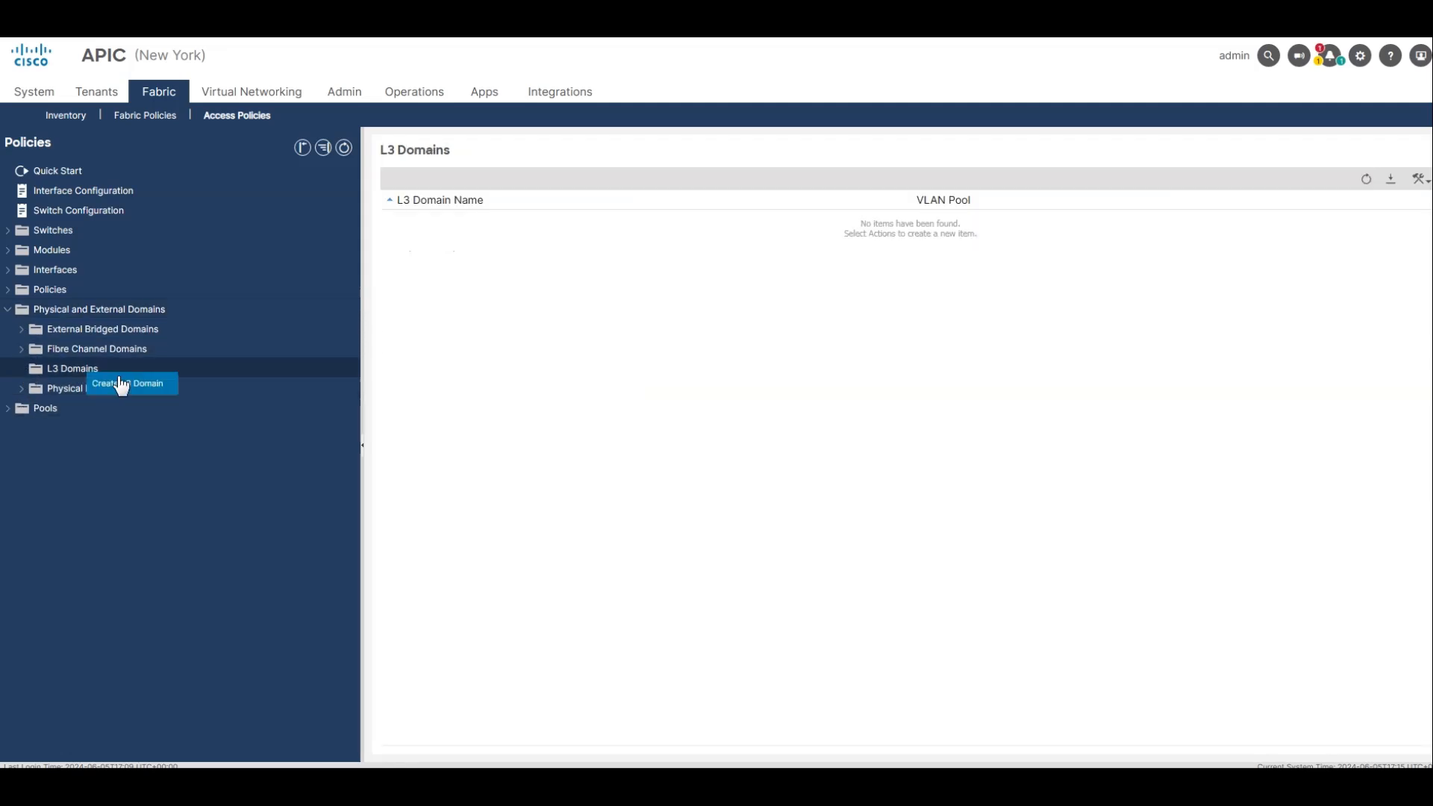
pyautogui.click(122, 384)
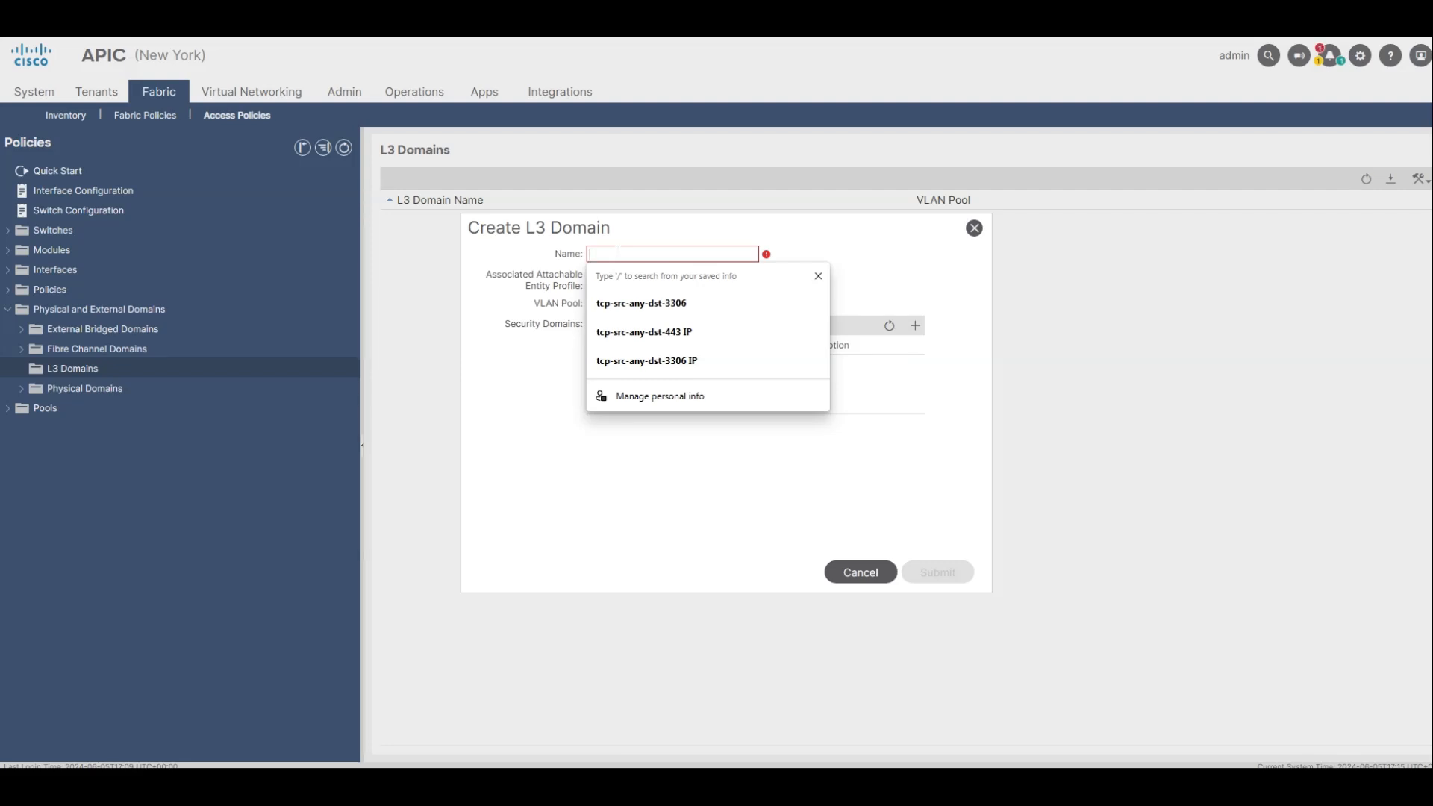
# Name the New York L3 domain Multisite_External_L3_Domain and submit it without a VLAN pool or entity profile.
pyautogui.write('Multi')
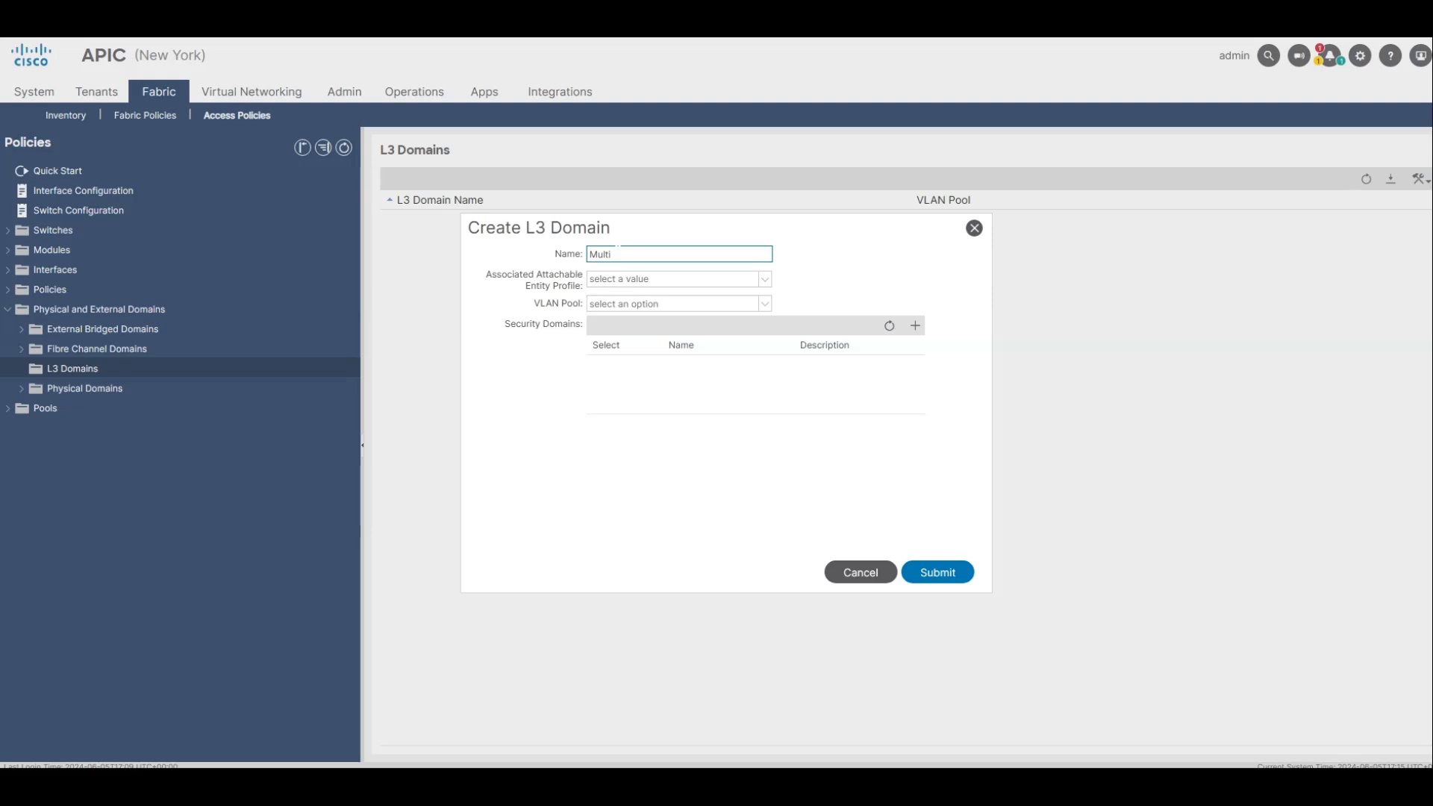
pyautogui.write('side_')
pyautogui.press('BackSpace')
pyautogui.press('BackSpace')
pyautogui.press('BackSpace')
pyautogui.write('te_External_L3_Domain')
pyautogui.click(942, 569)
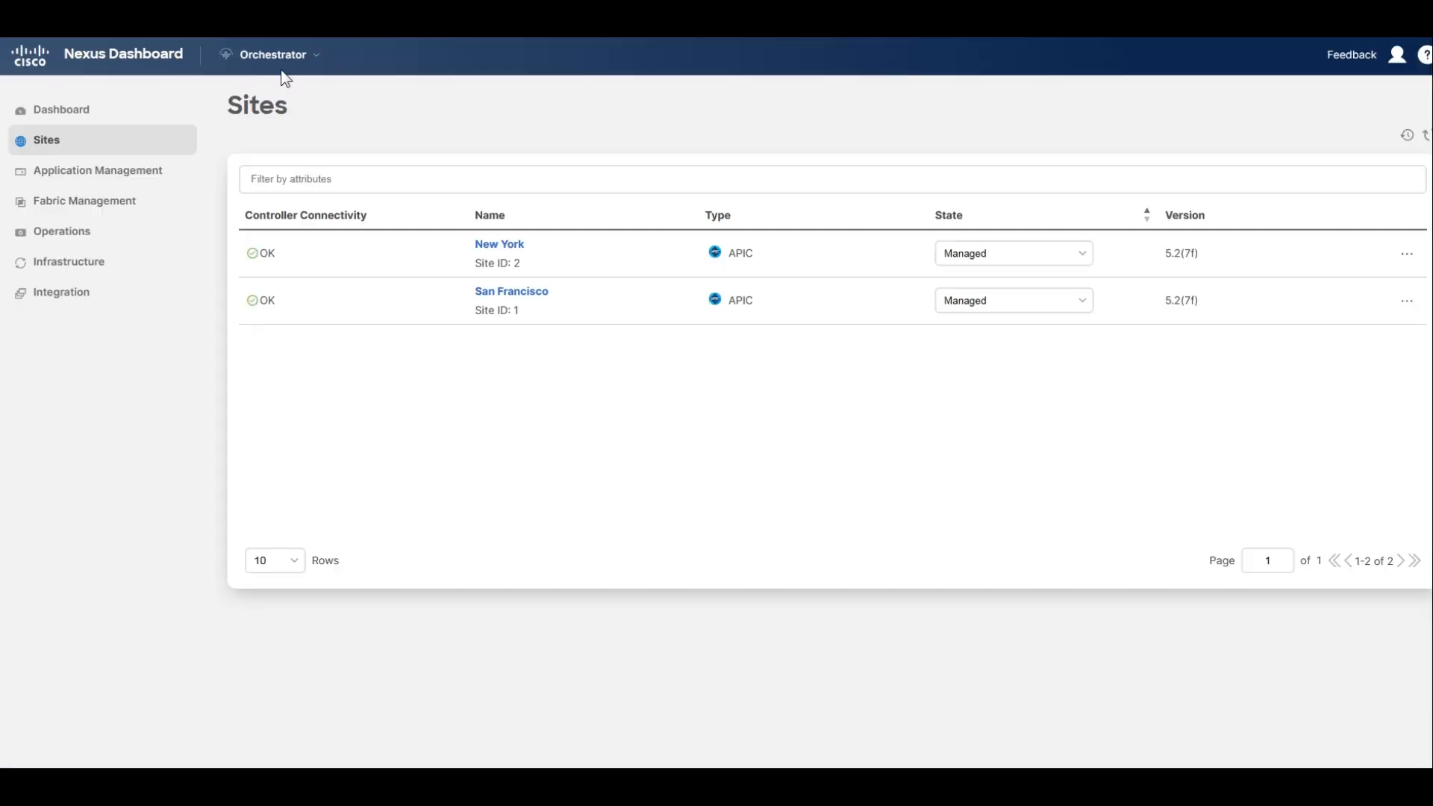
# In Nexus Dashboard Orchestrator, open the Site Connectivity configuration and select the San Francisco site.
pyautogui.moveTo(70, 266)
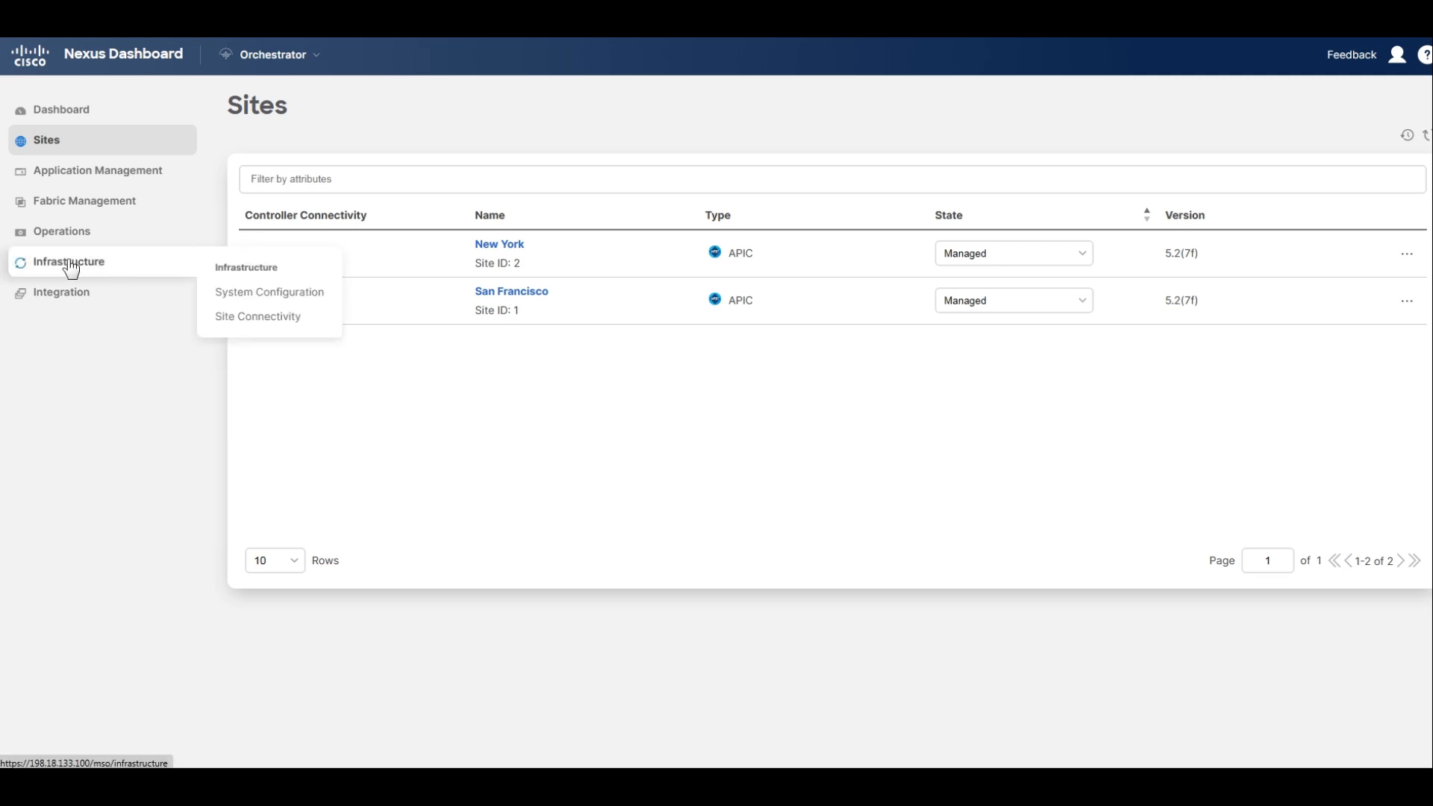
pyautogui.click(258, 317)
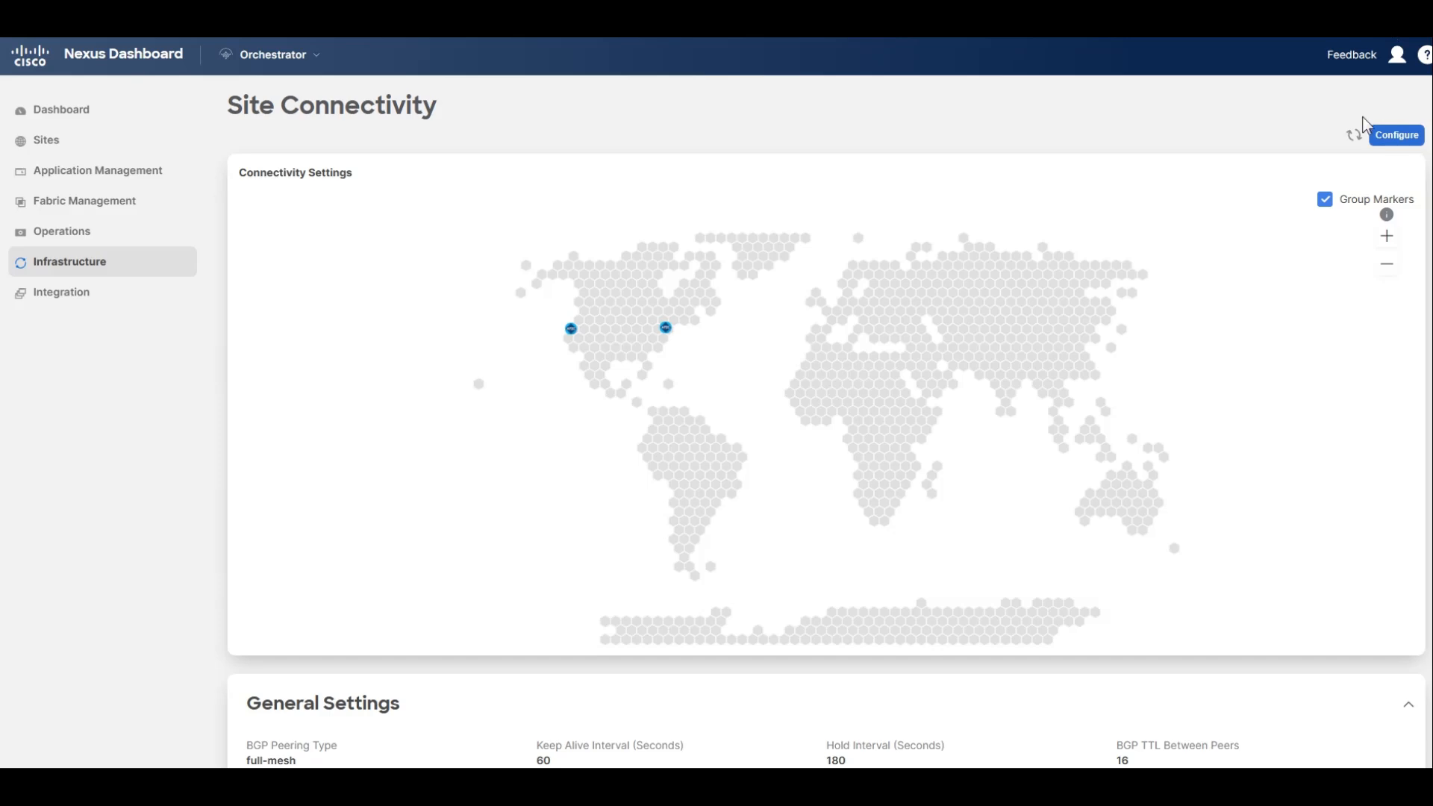
pyautogui.click(1393, 136)
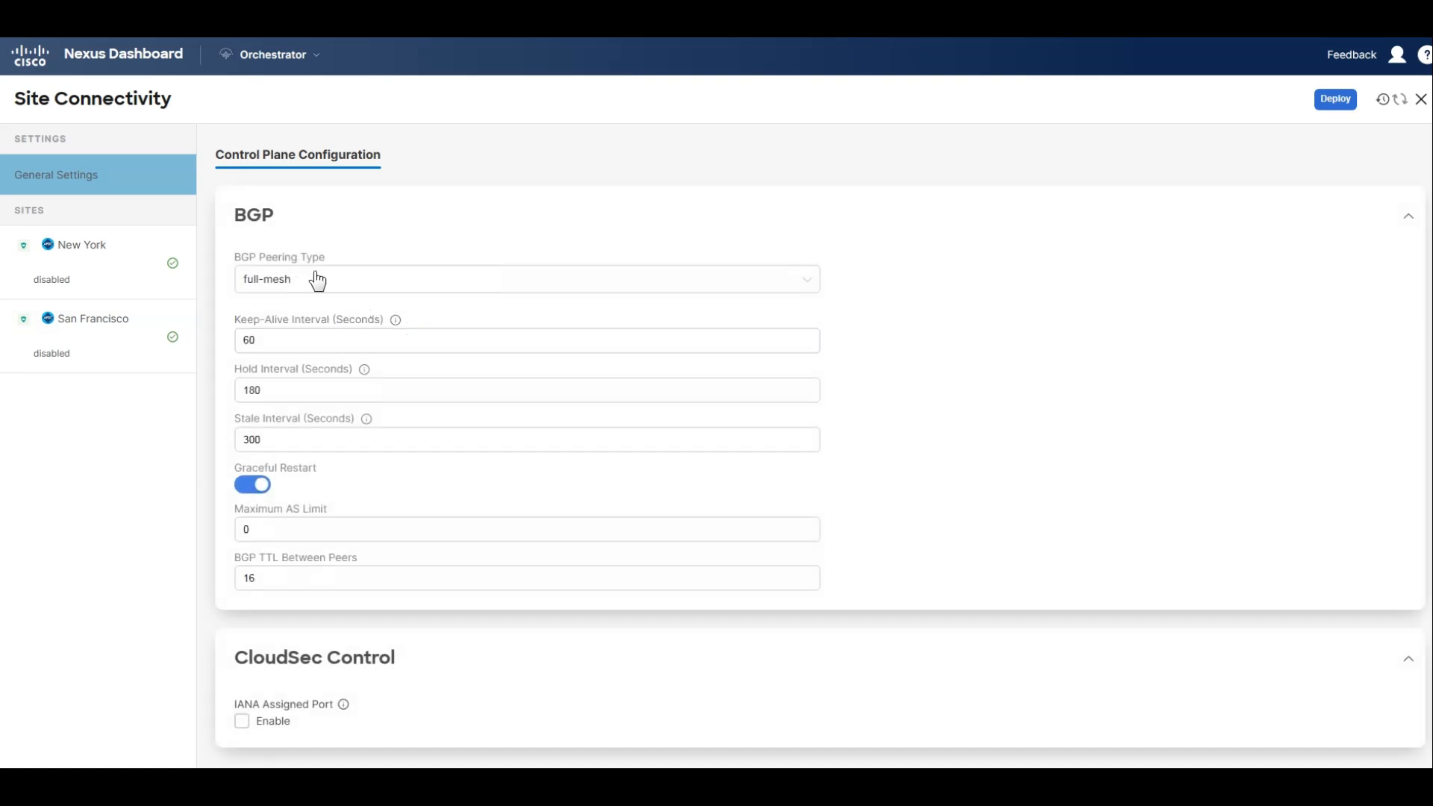
pyautogui.click(105, 329)
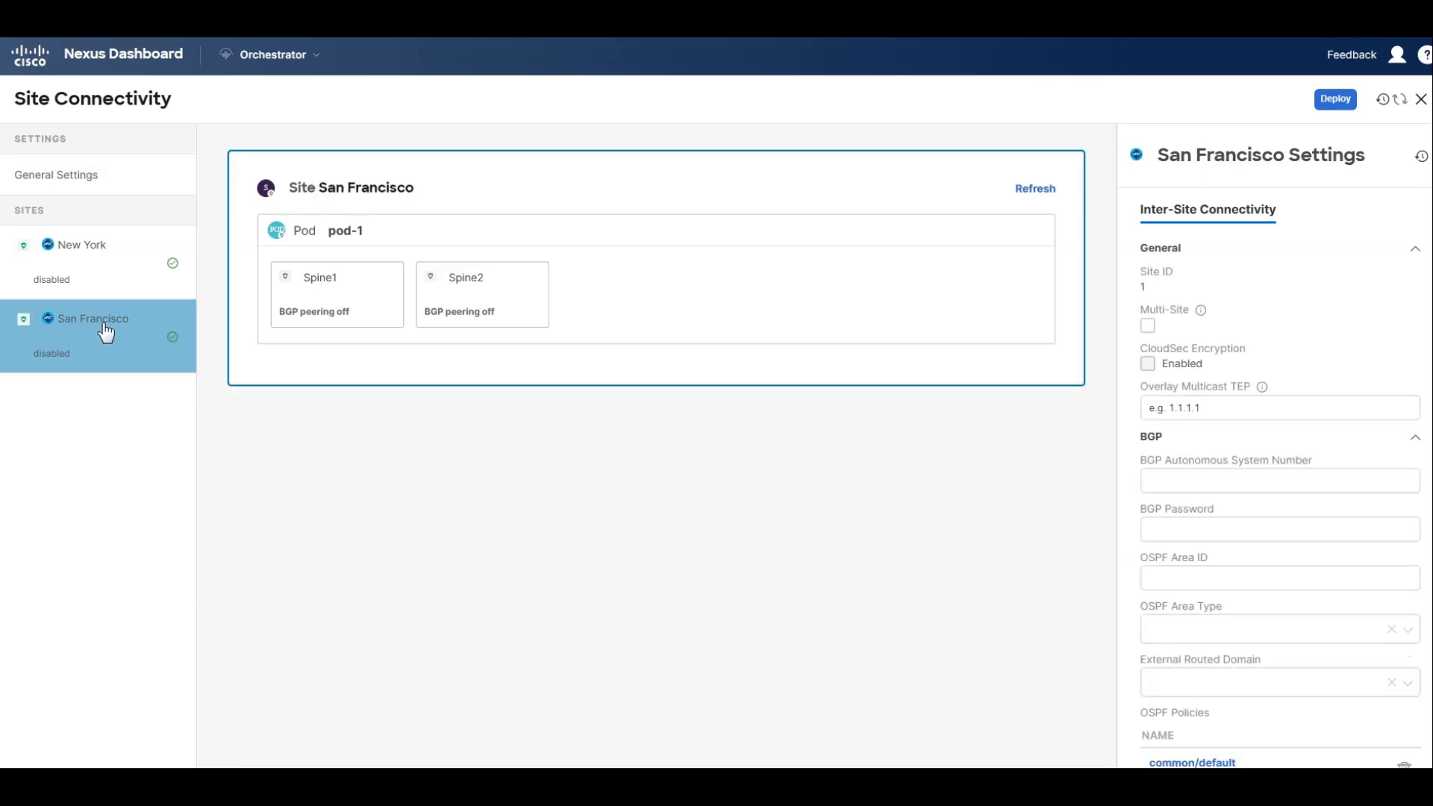
# Start a new port on San Francisco's Spine1 with Ethernet port ID 5/32, IP address 10.1.0.1/31 and MTU 9216.
pyautogui.click(363, 310)
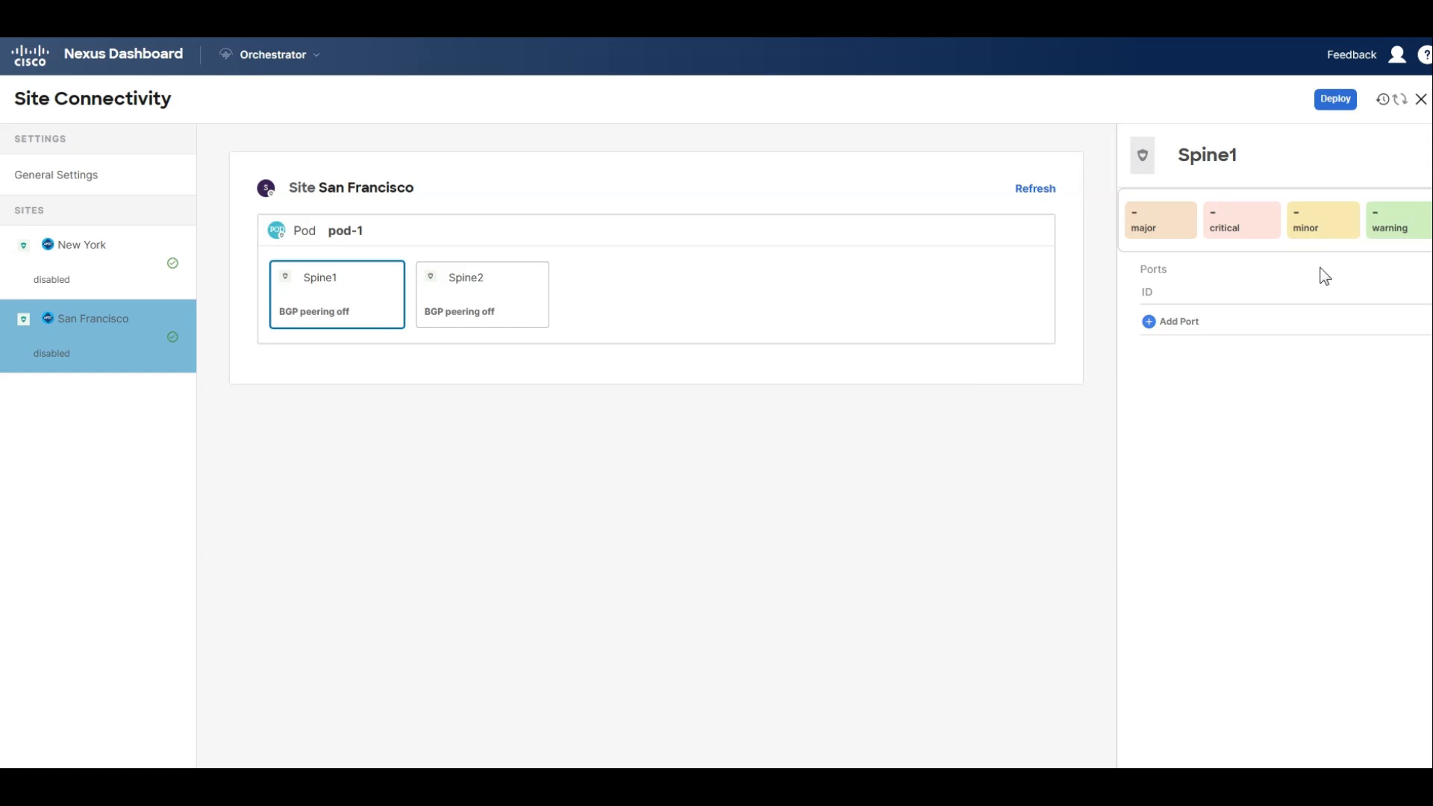
pyautogui.click(1176, 326)
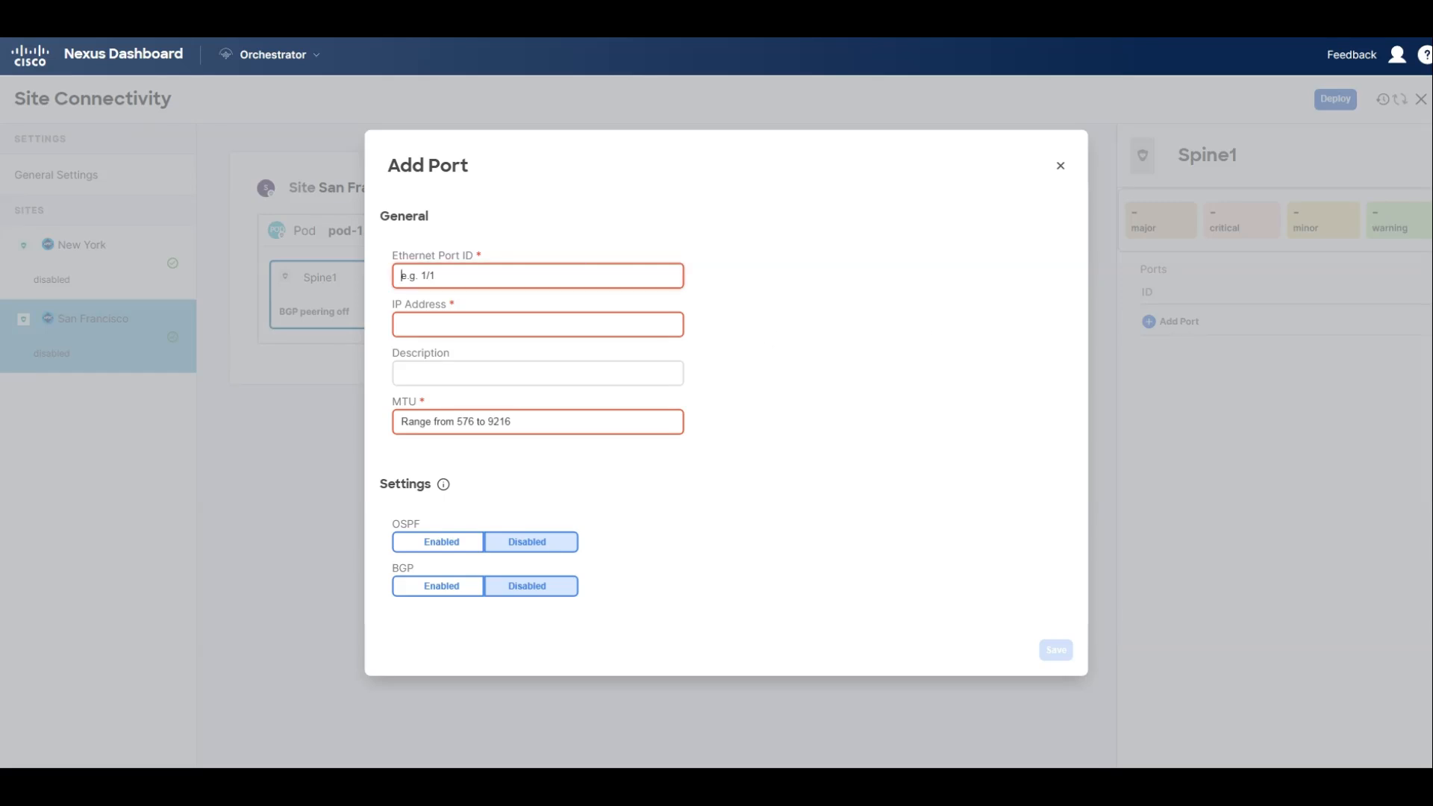
pyautogui.write('5/32')
pyautogui.click(532, 323)
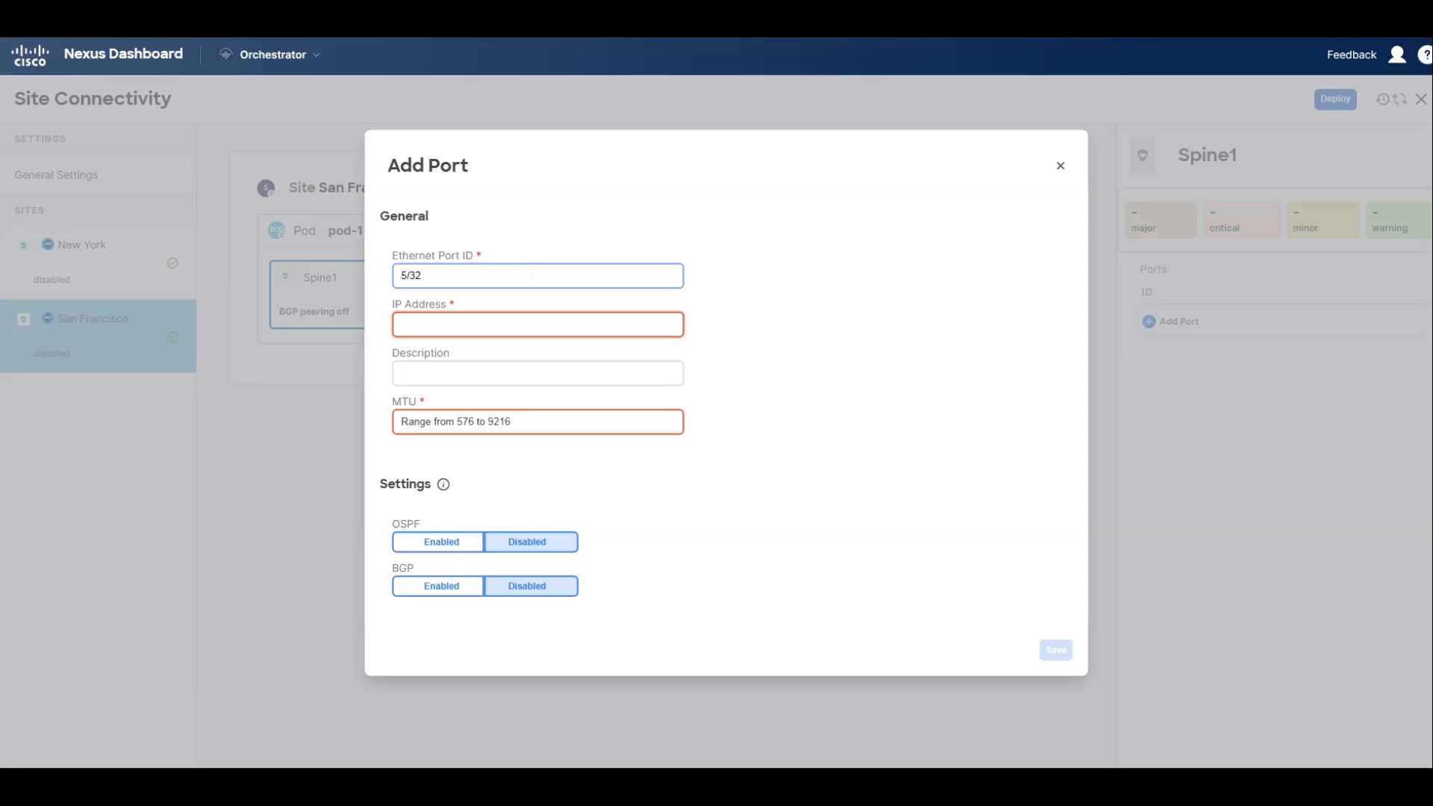
pyautogui.write('10.1.0.1/3')
pyautogui.write('2')
pyautogui.press('Tab')
pyautogui.press('Tab')
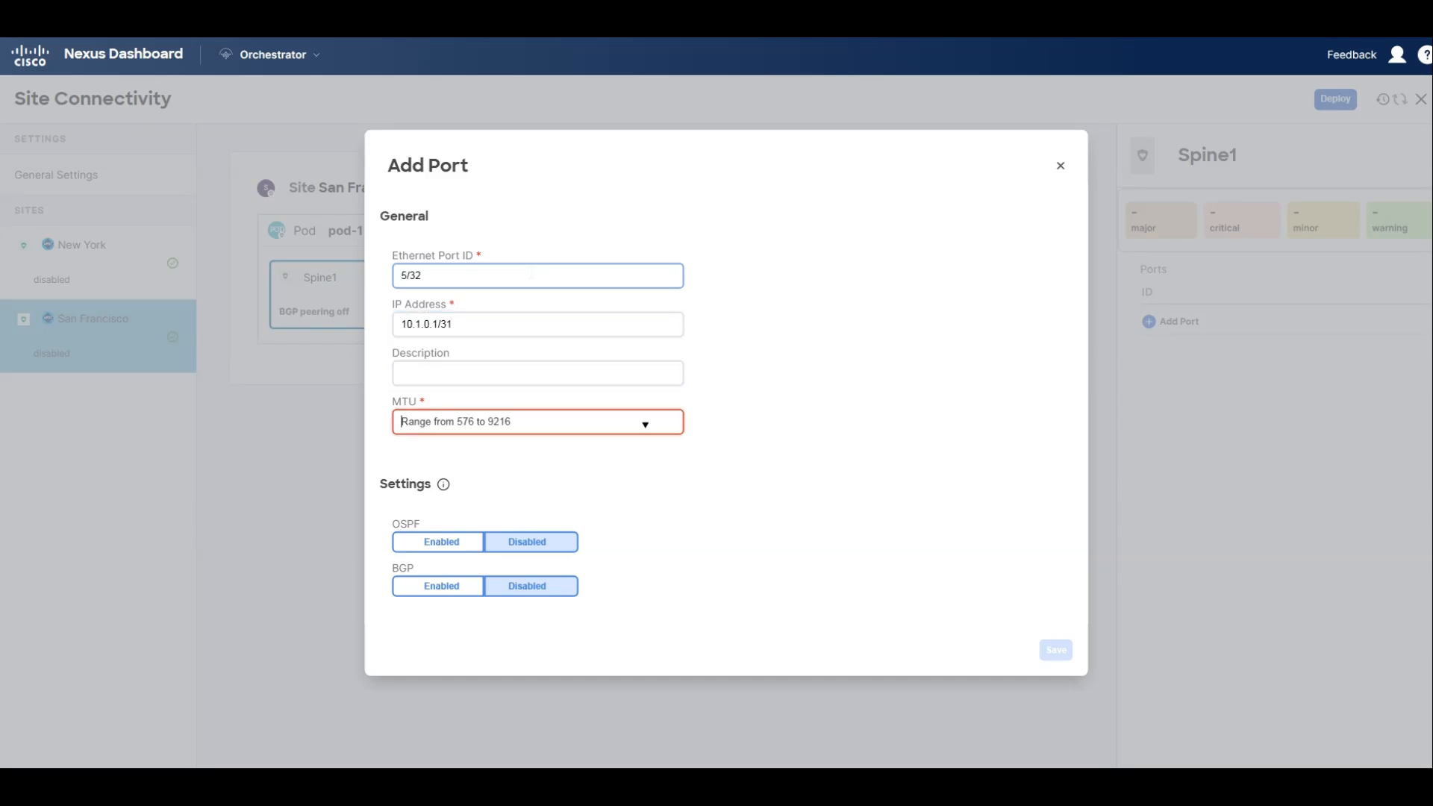
pyautogui.write('9216')
pyautogui.press('BackSpace')
pyautogui.write('6')
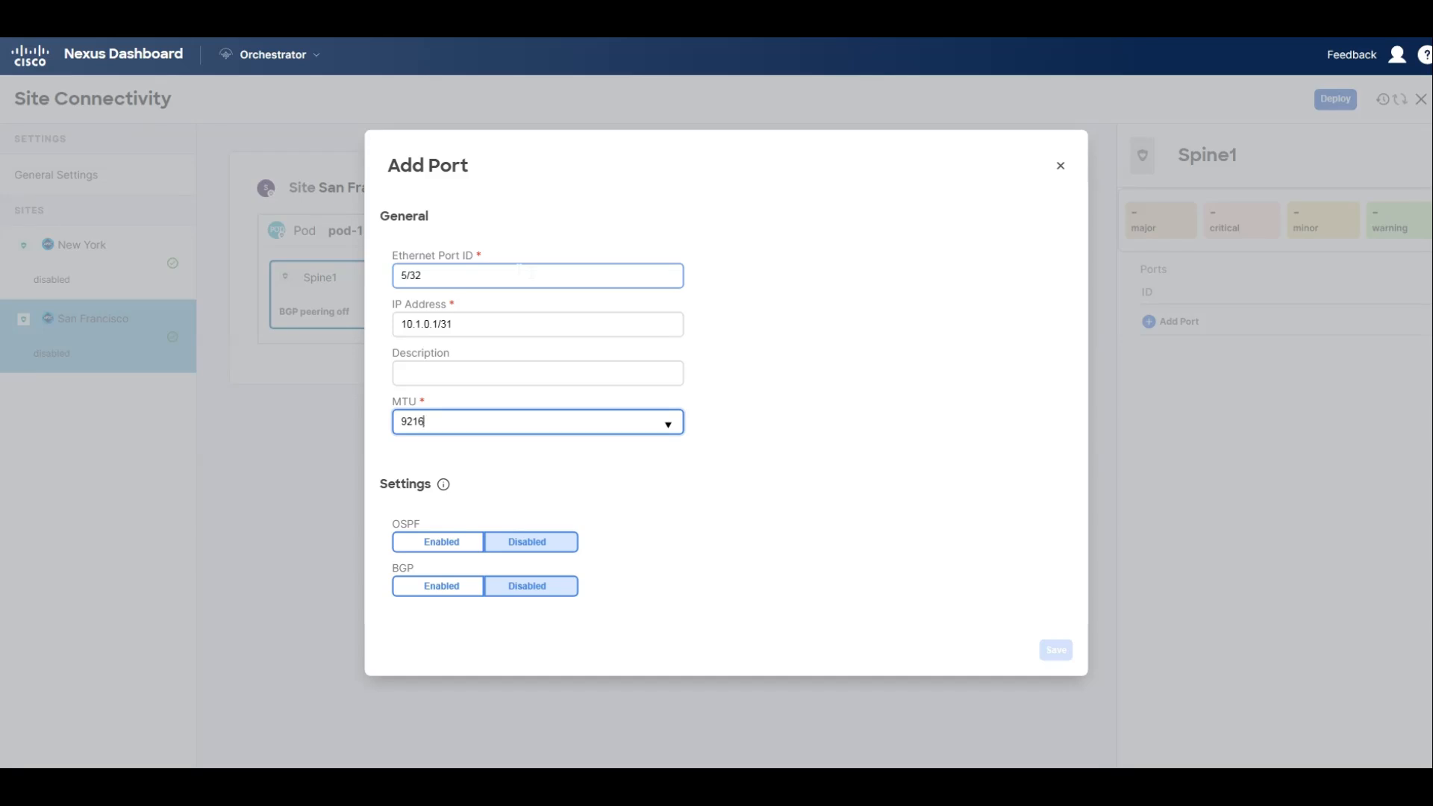
# Enable OSPF on the Spine1 port with the msc-ospf-policy-default policy and no authentication, and save the port.
pyautogui.click(457, 545)
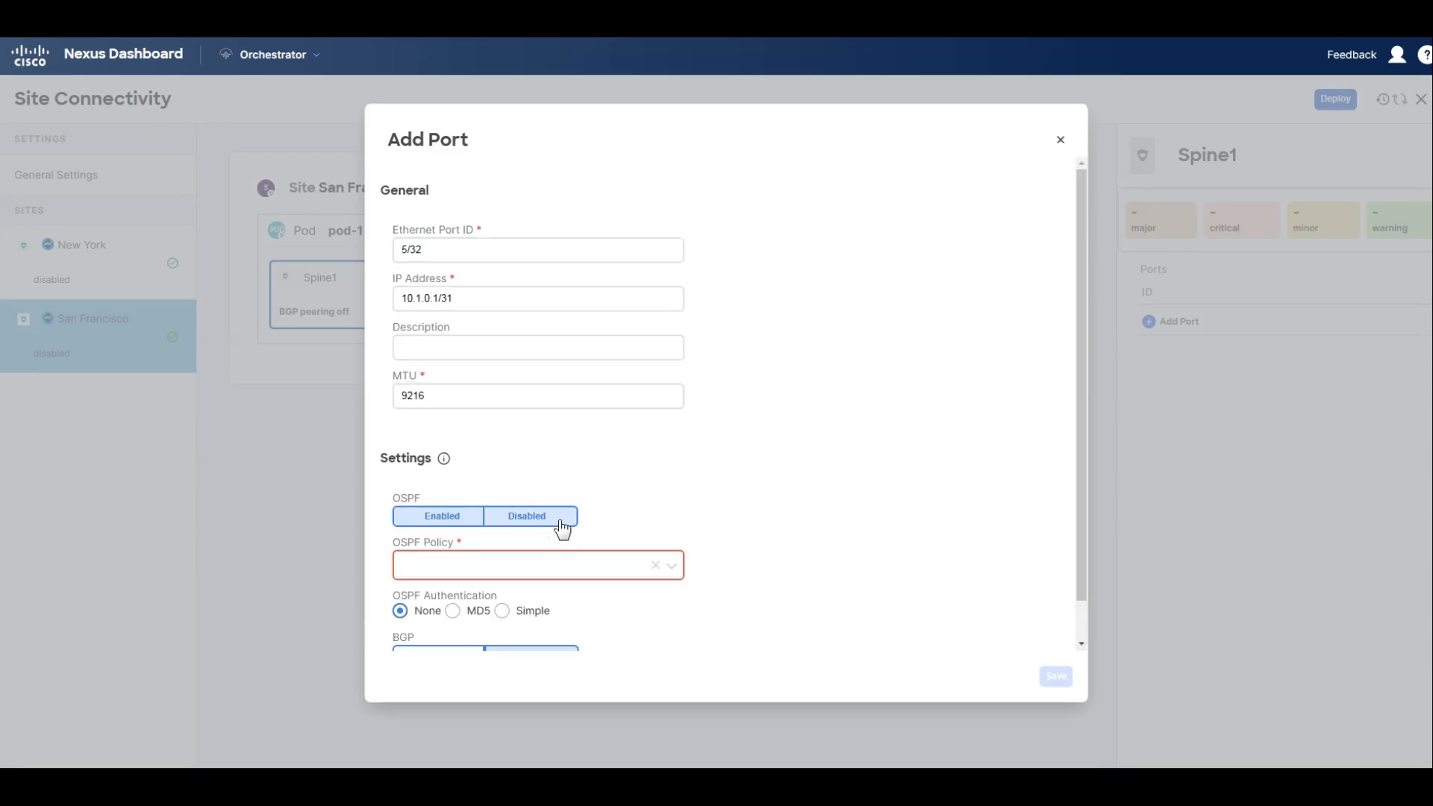
pyautogui.click(527, 565)
pyautogui.click(528, 625)
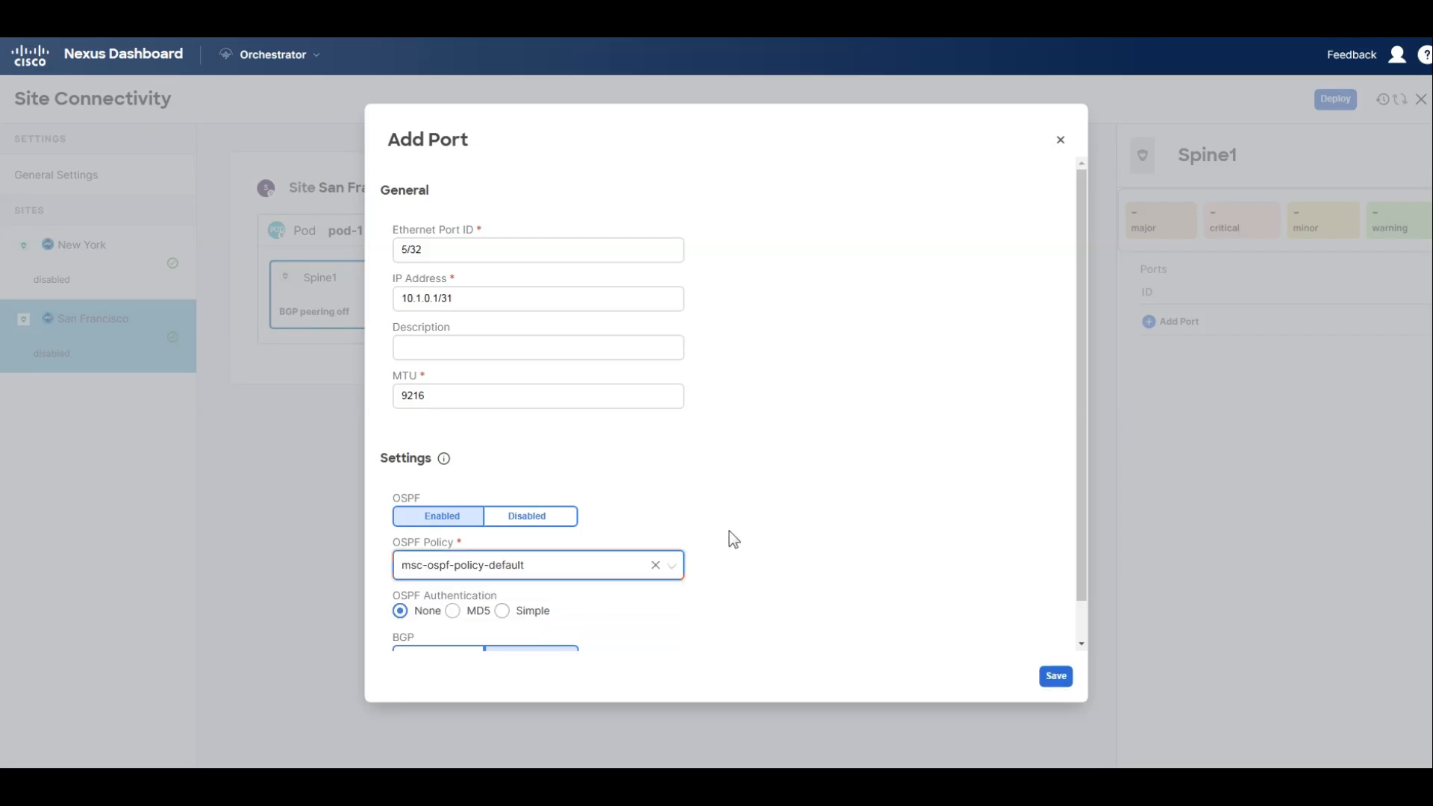
pyautogui.scroll(-1, 729, 538)
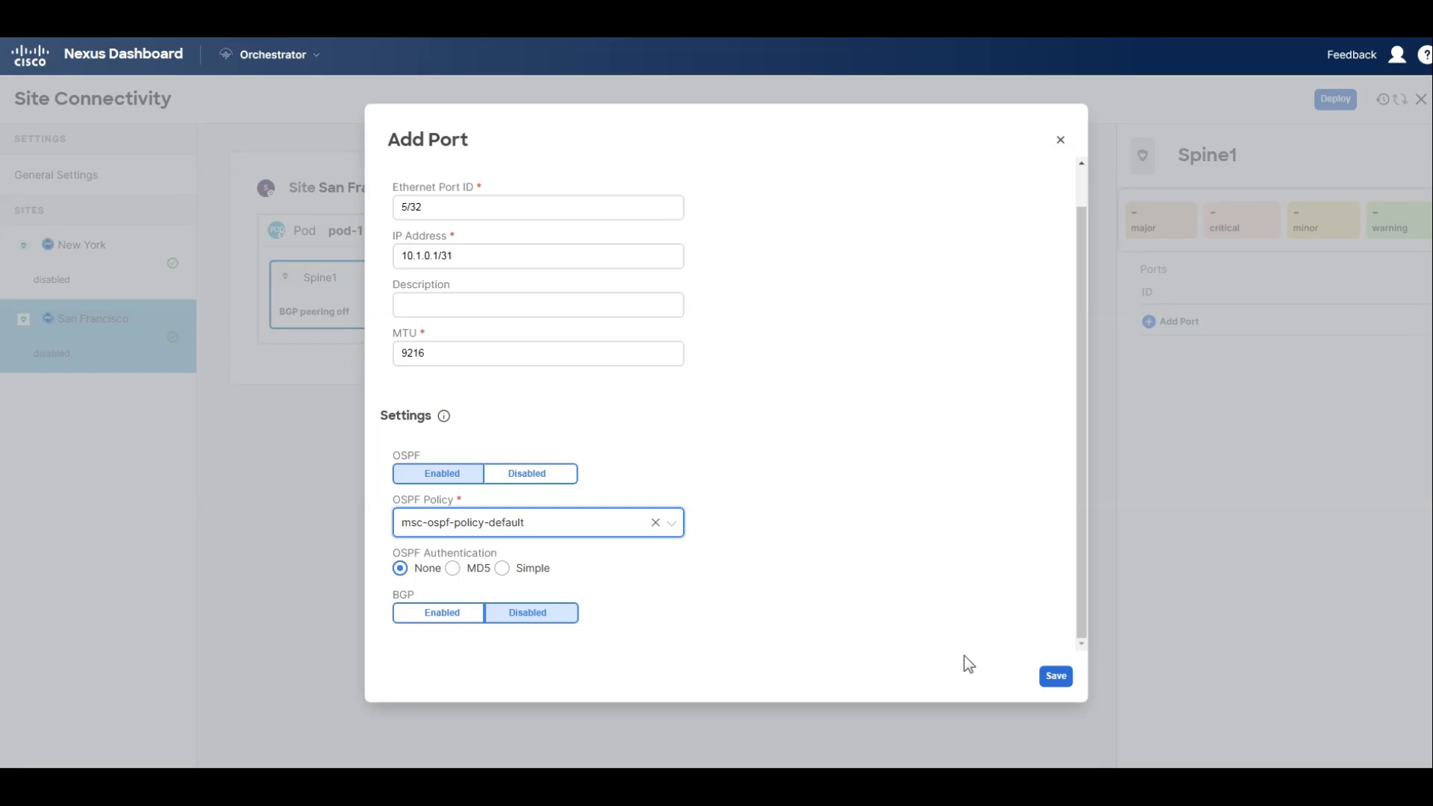
pyautogui.click(1055, 675)
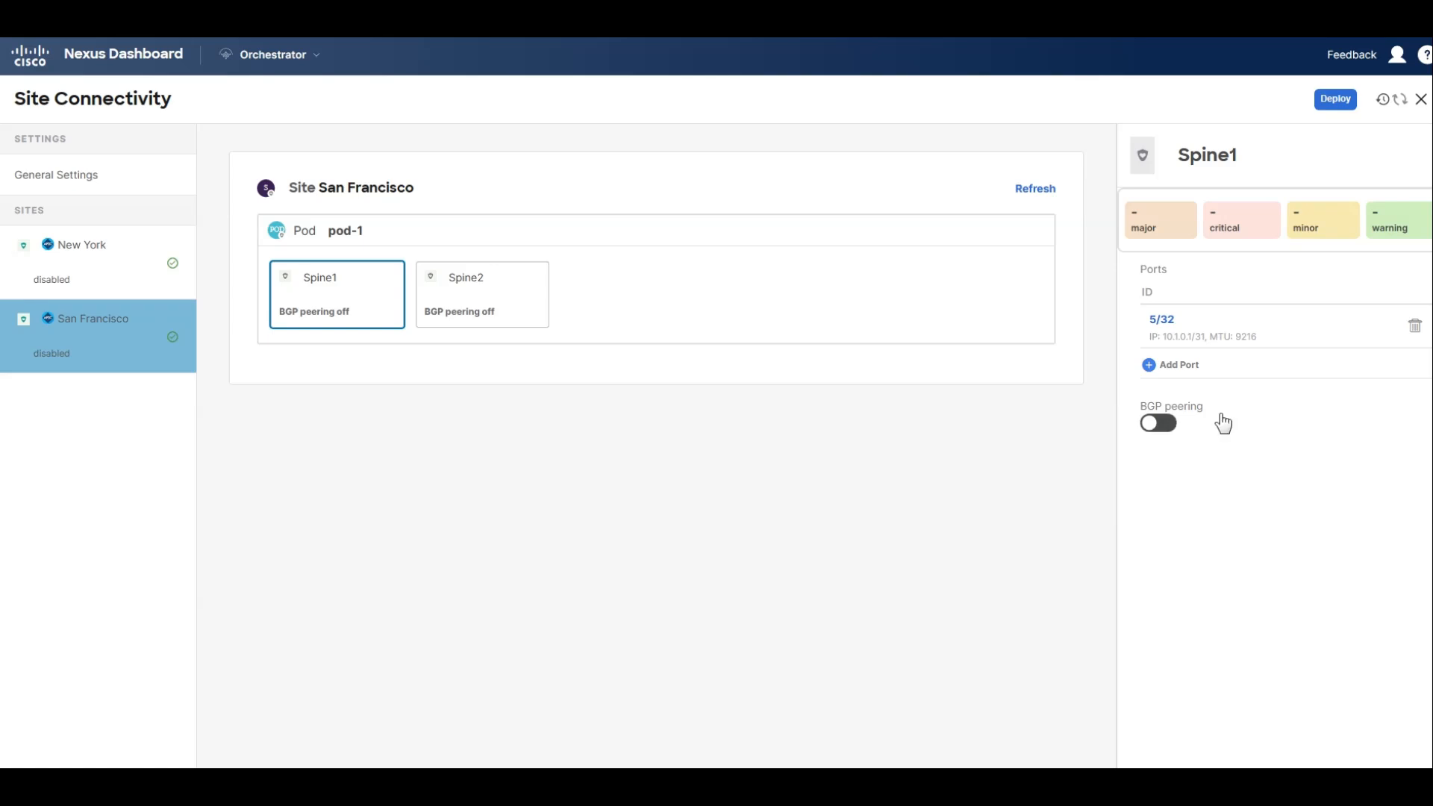
# Turn on BGP peering for San Francisco's Spine1 and set its BGP-EVPN router ID to 10.1.100.1.
pyautogui.click(1161, 427)
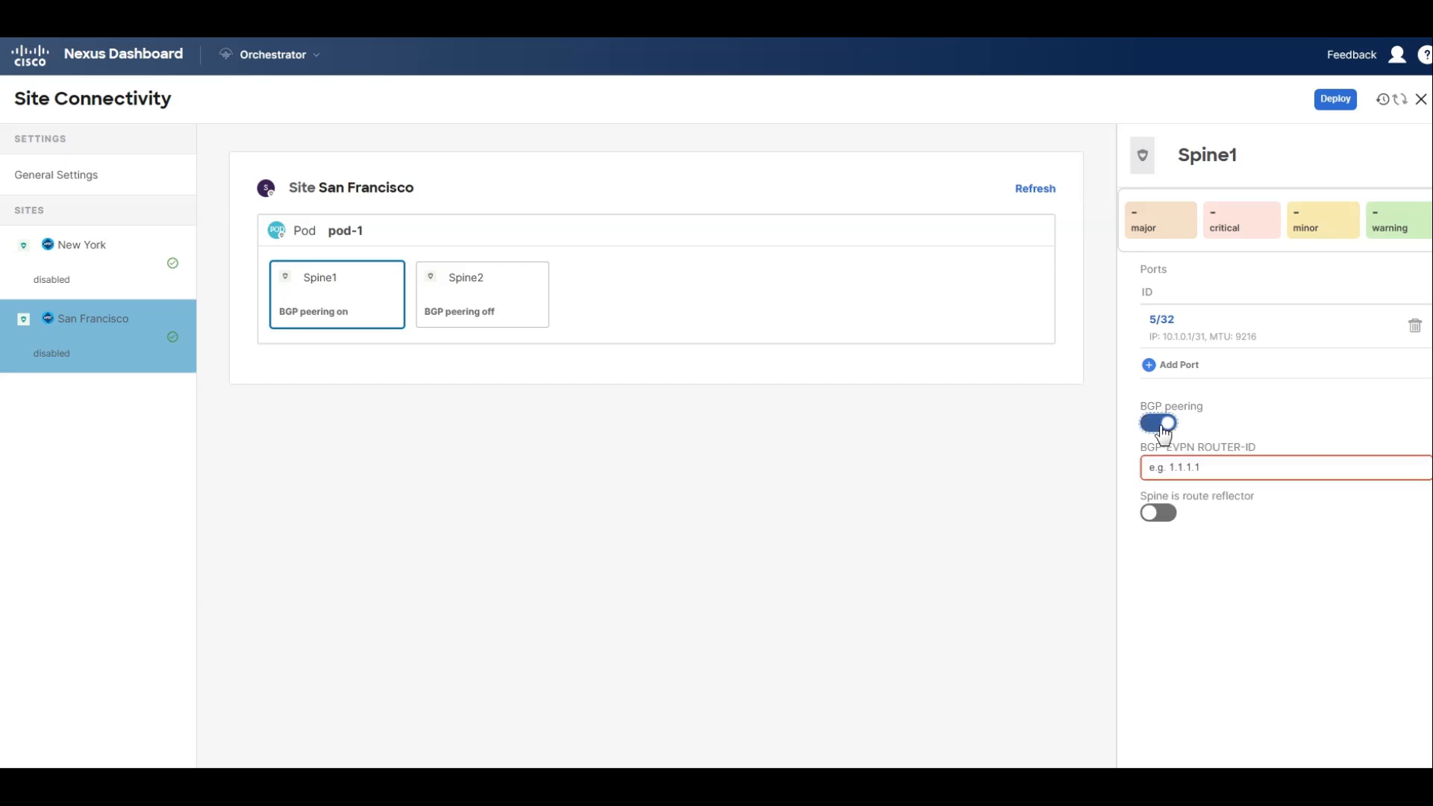
pyautogui.click(1179, 468)
pyautogui.write('10.1.100.1')
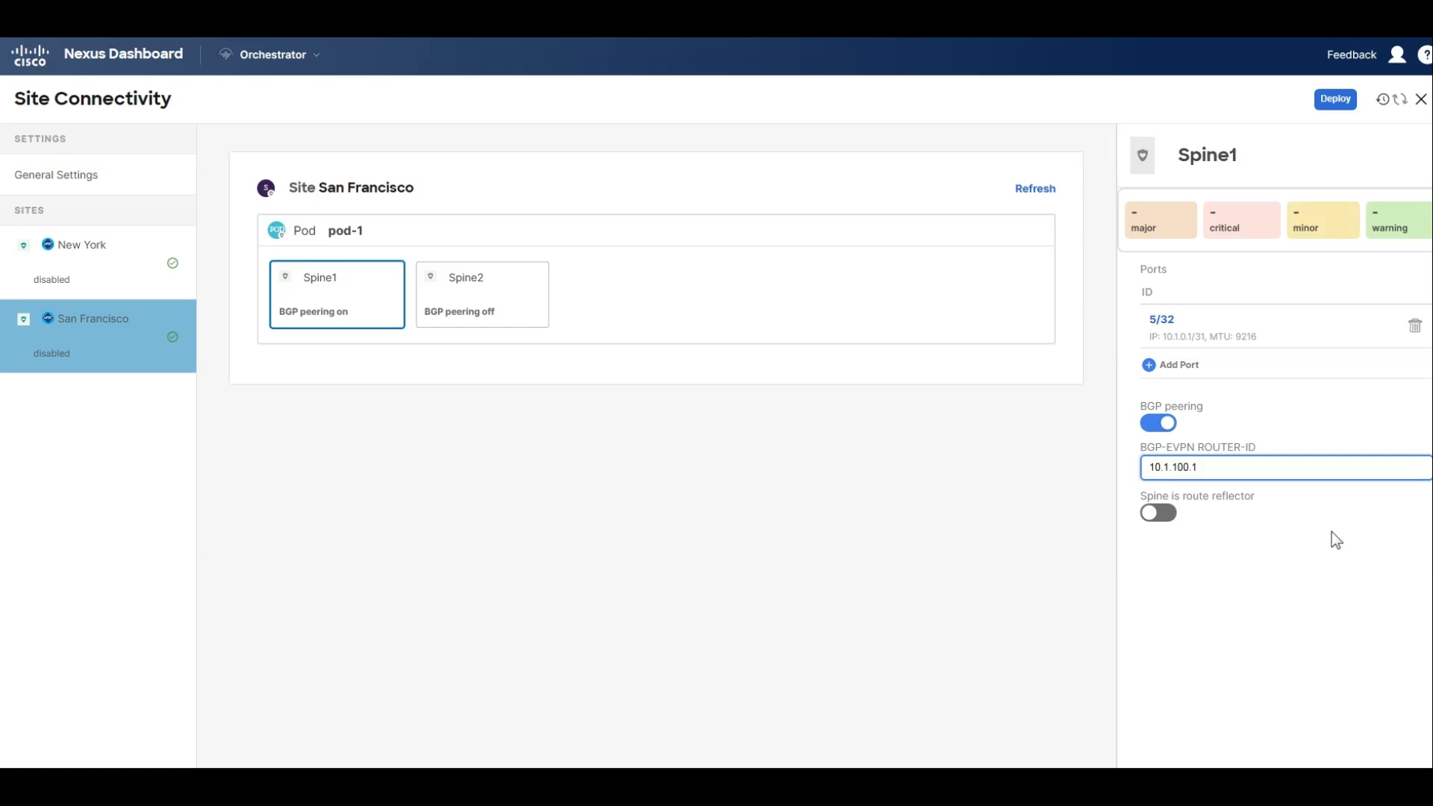
# Start a new port on San Francisco's Spine2 with Ethernet port ID 5/32, IP address 10.1.0.3/31 and MTU 9216.
pyautogui.click(481, 300)
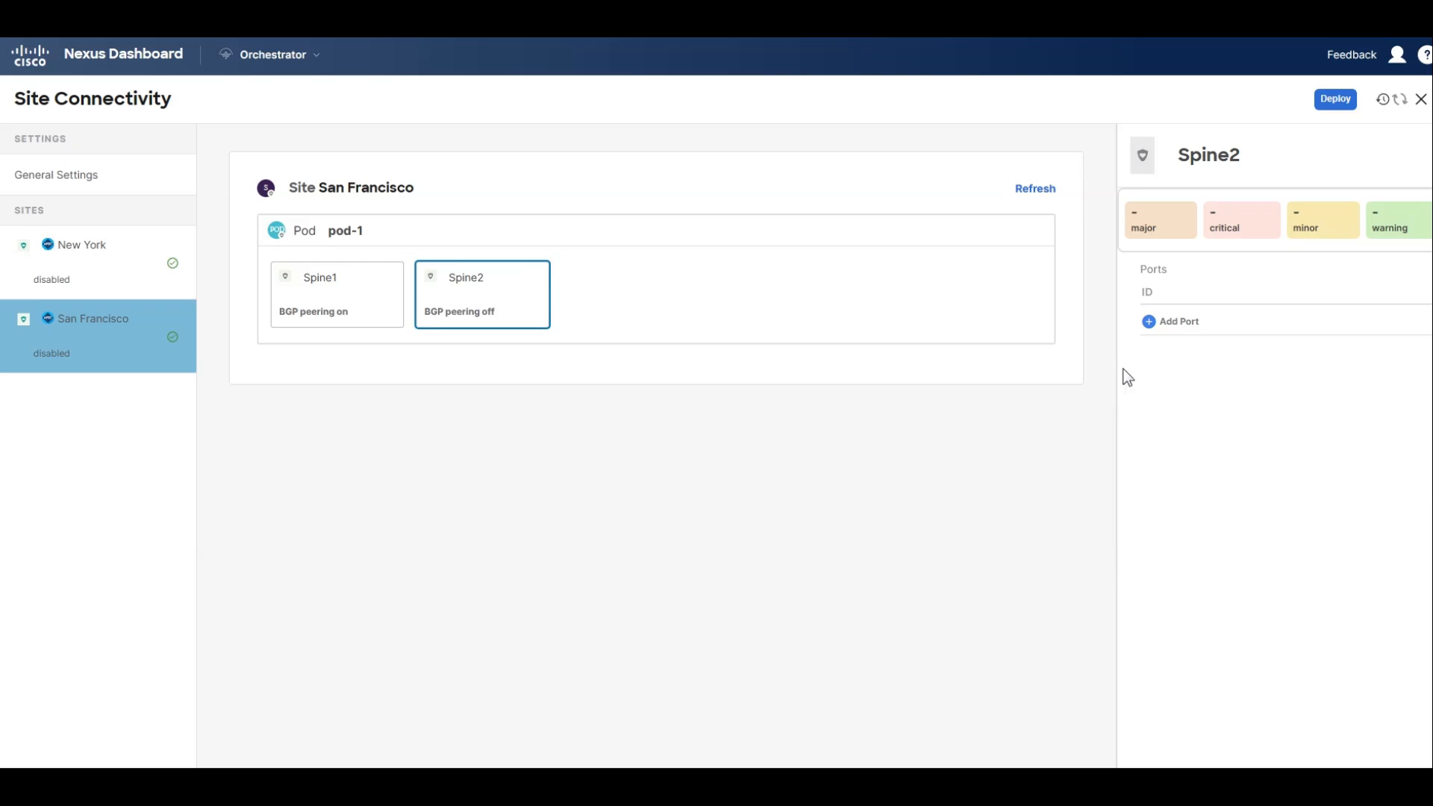
pyautogui.click(1170, 322)
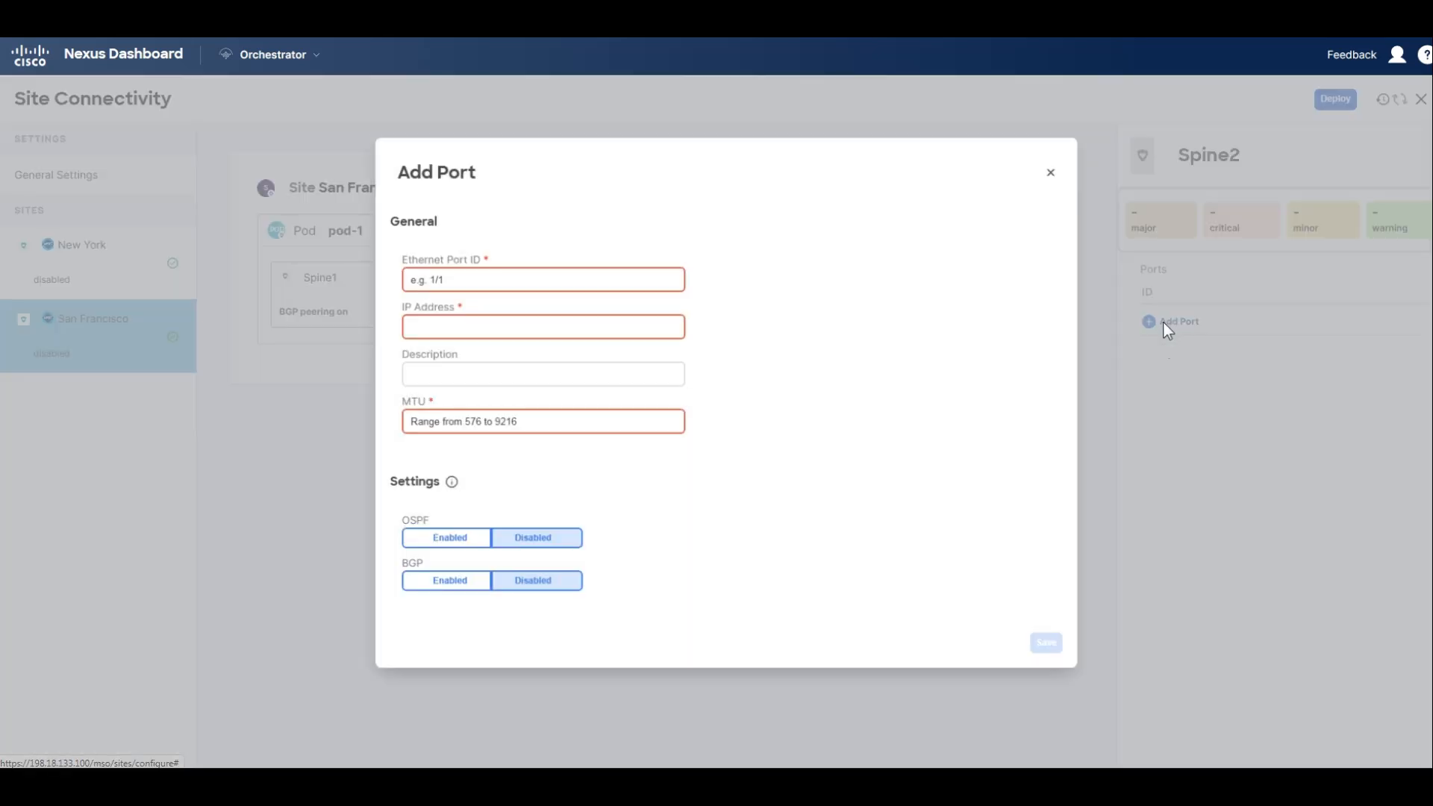
pyautogui.click(580, 276)
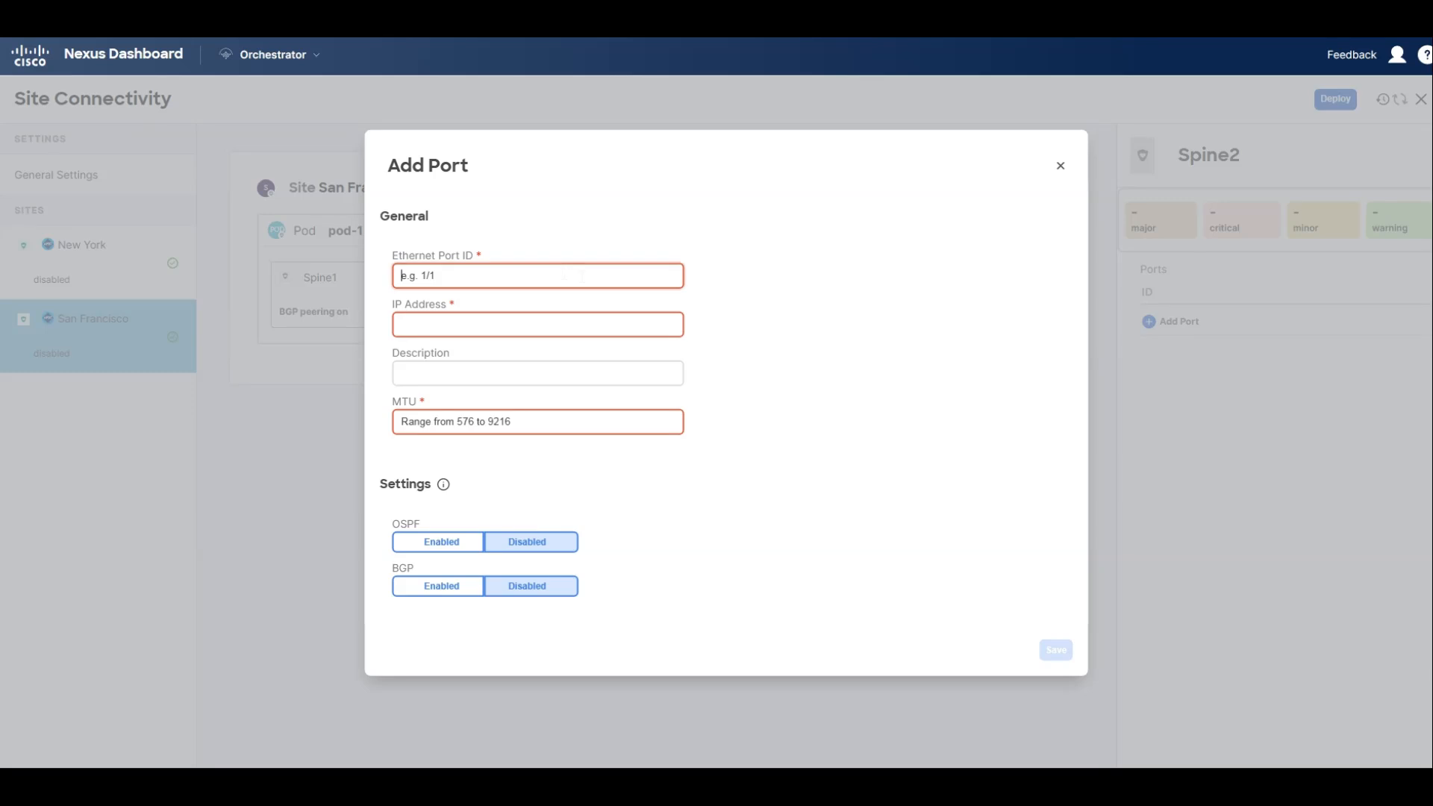
pyautogui.write('5/32')
pyautogui.press('Tab')
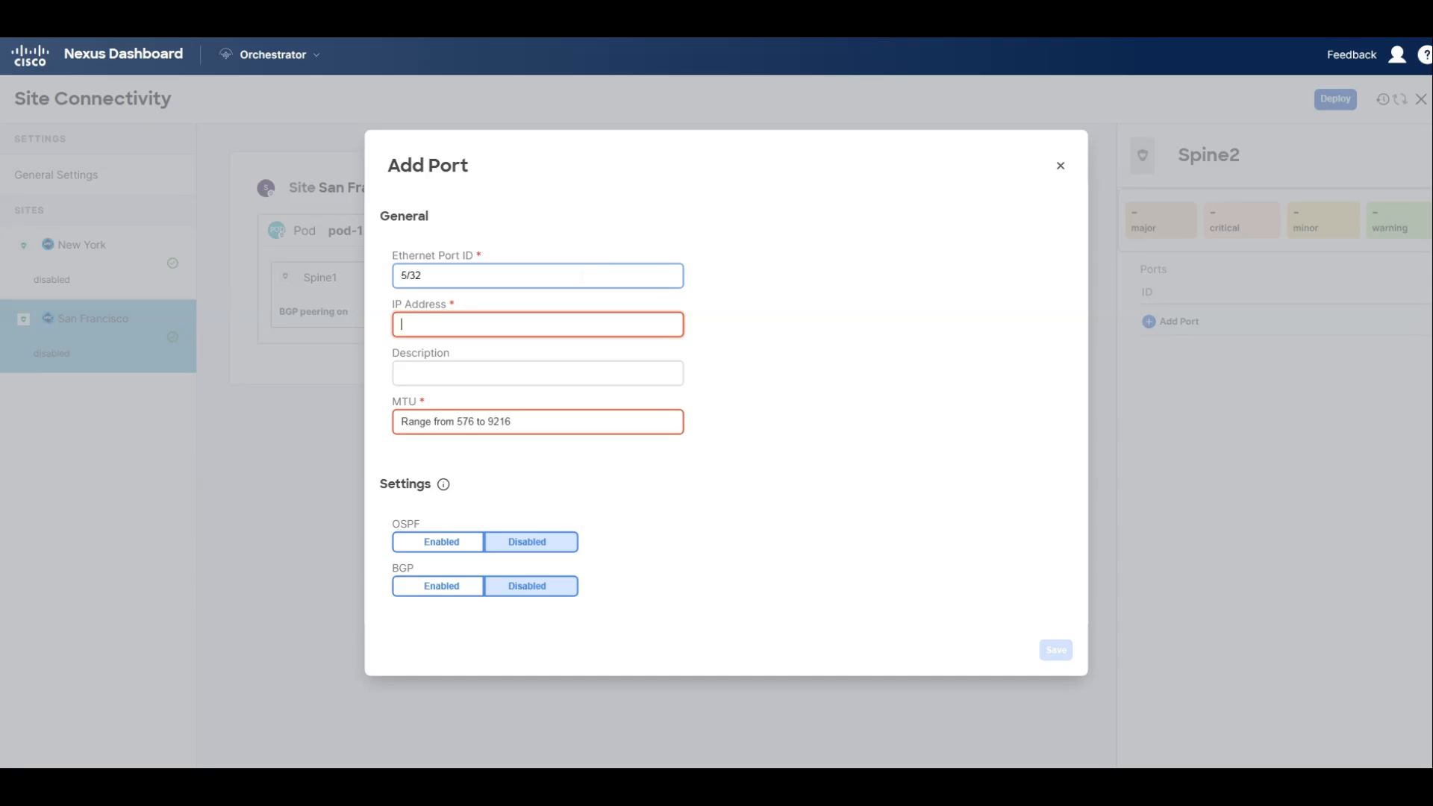
pyautogui.write('10.1.0.3/31')
pyautogui.press('Tab')
pyautogui.press('Tab')
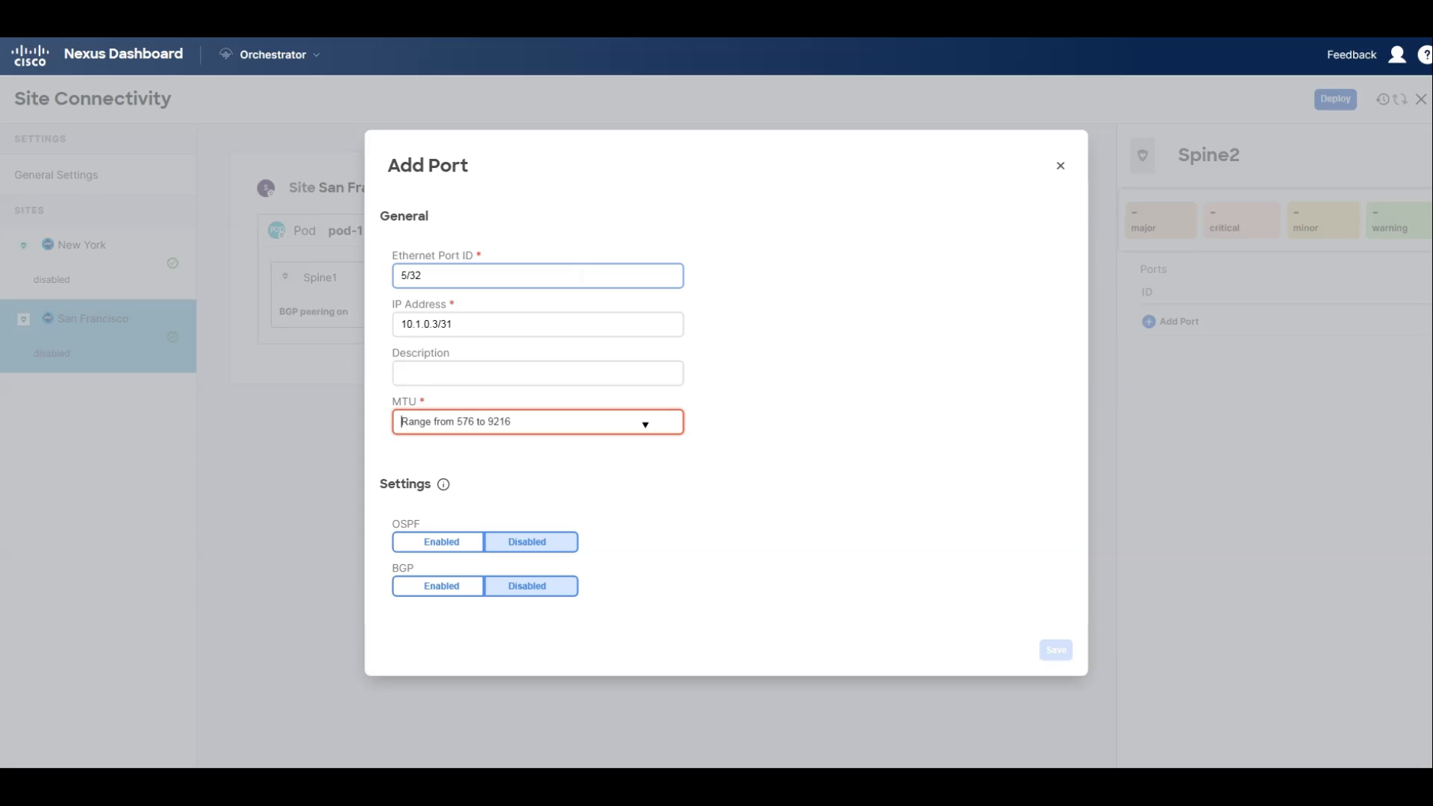
pyautogui.write('9216')
# Enable OSPF on the Spine2 port with the msc-ospf-policy-default policy and save the port.
pyautogui.click(477, 541)
pyautogui.click(503, 567)
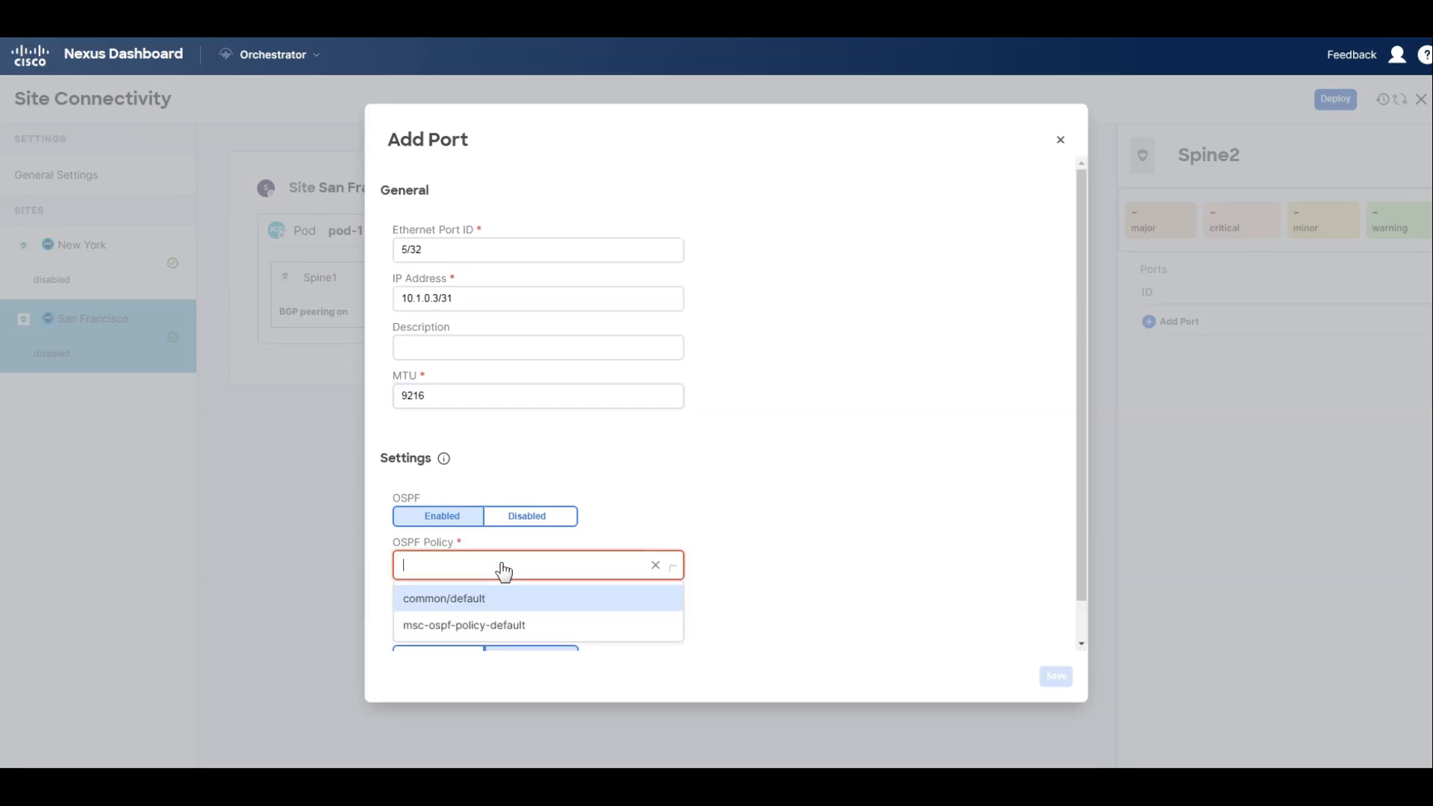
pyautogui.click(468, 627)
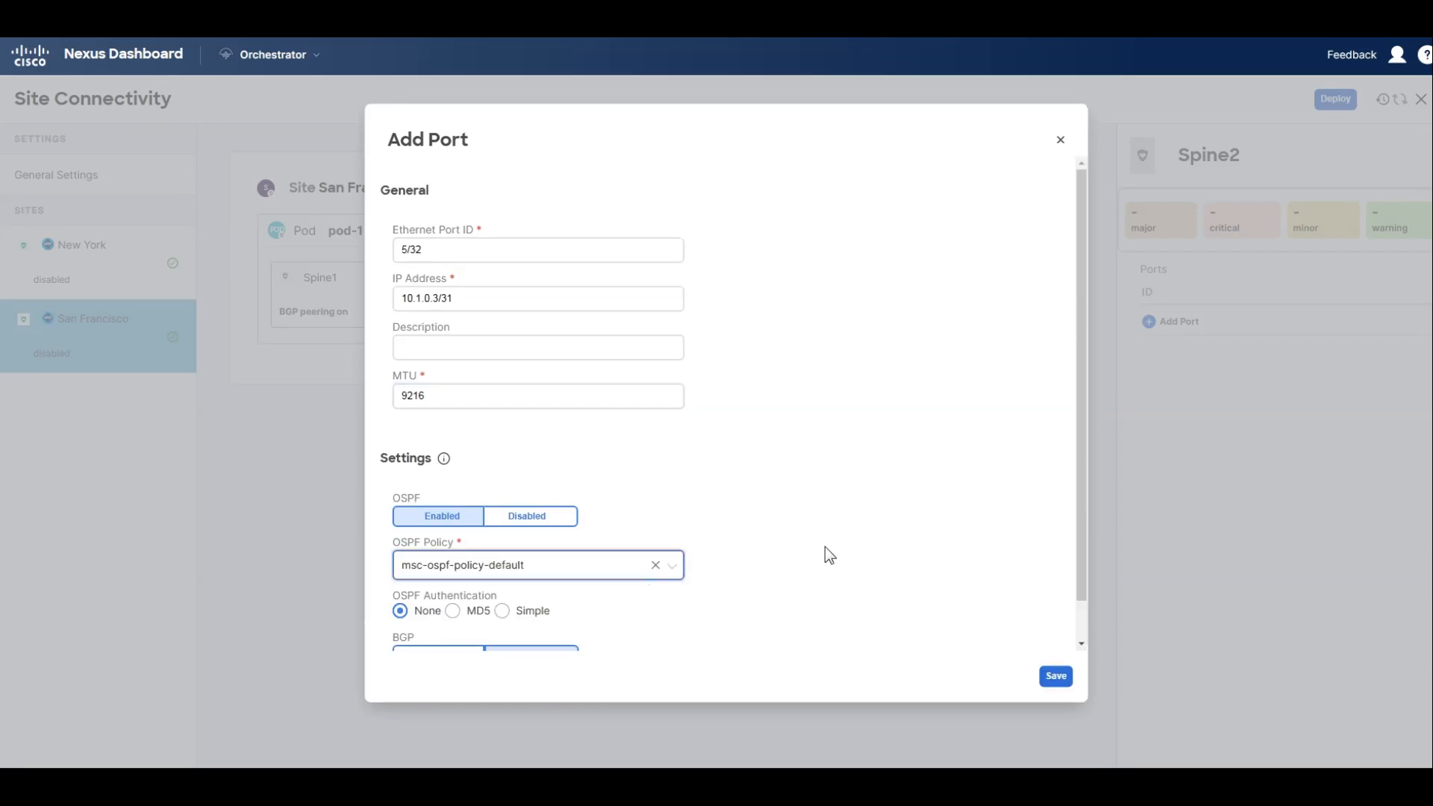
pyautogui.click(1056, 675)
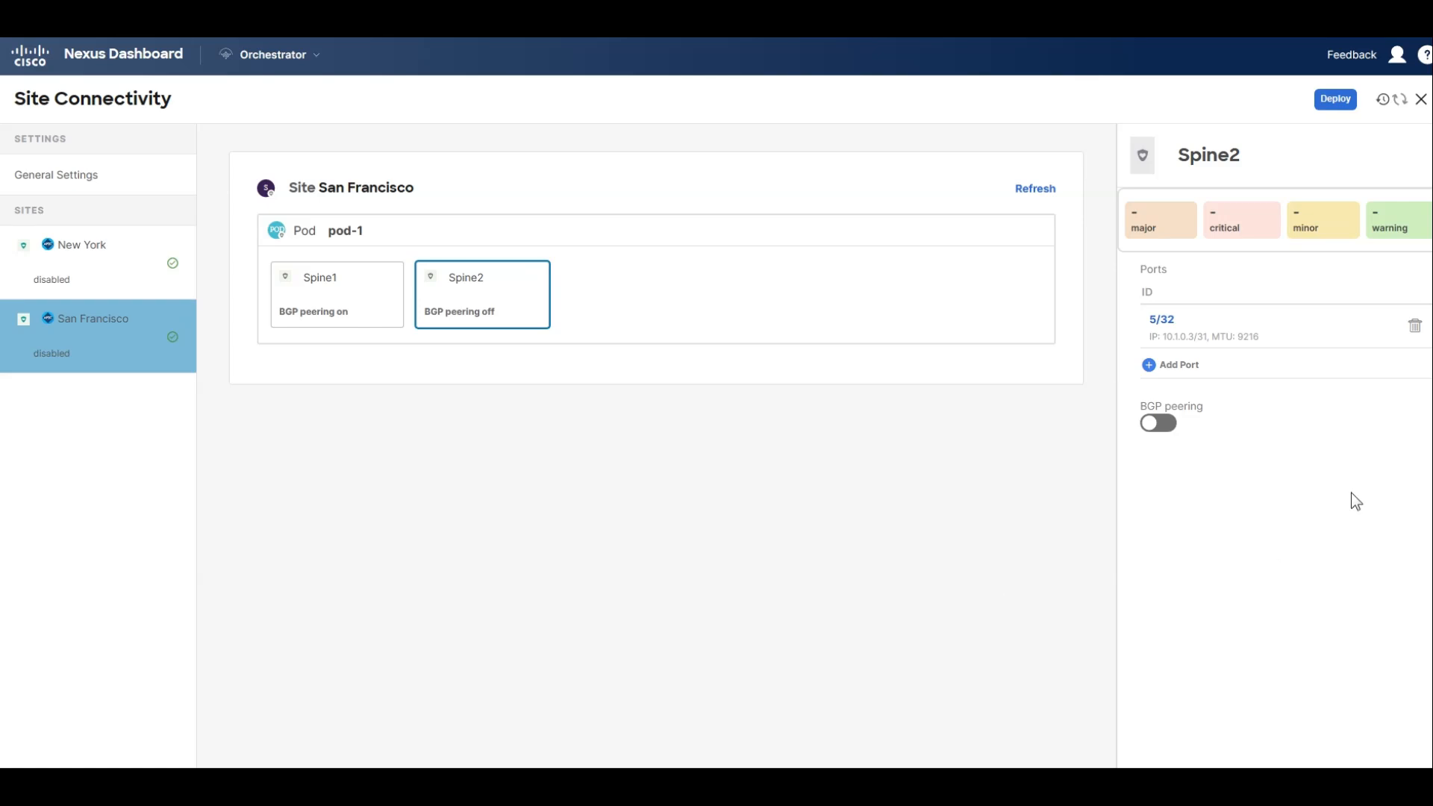
# Turn on BGP peering for San Francisco's Spine2 and set its BGP-EVPN router ID to 10.1.100.2.
pyautogui.click(1166, 427)
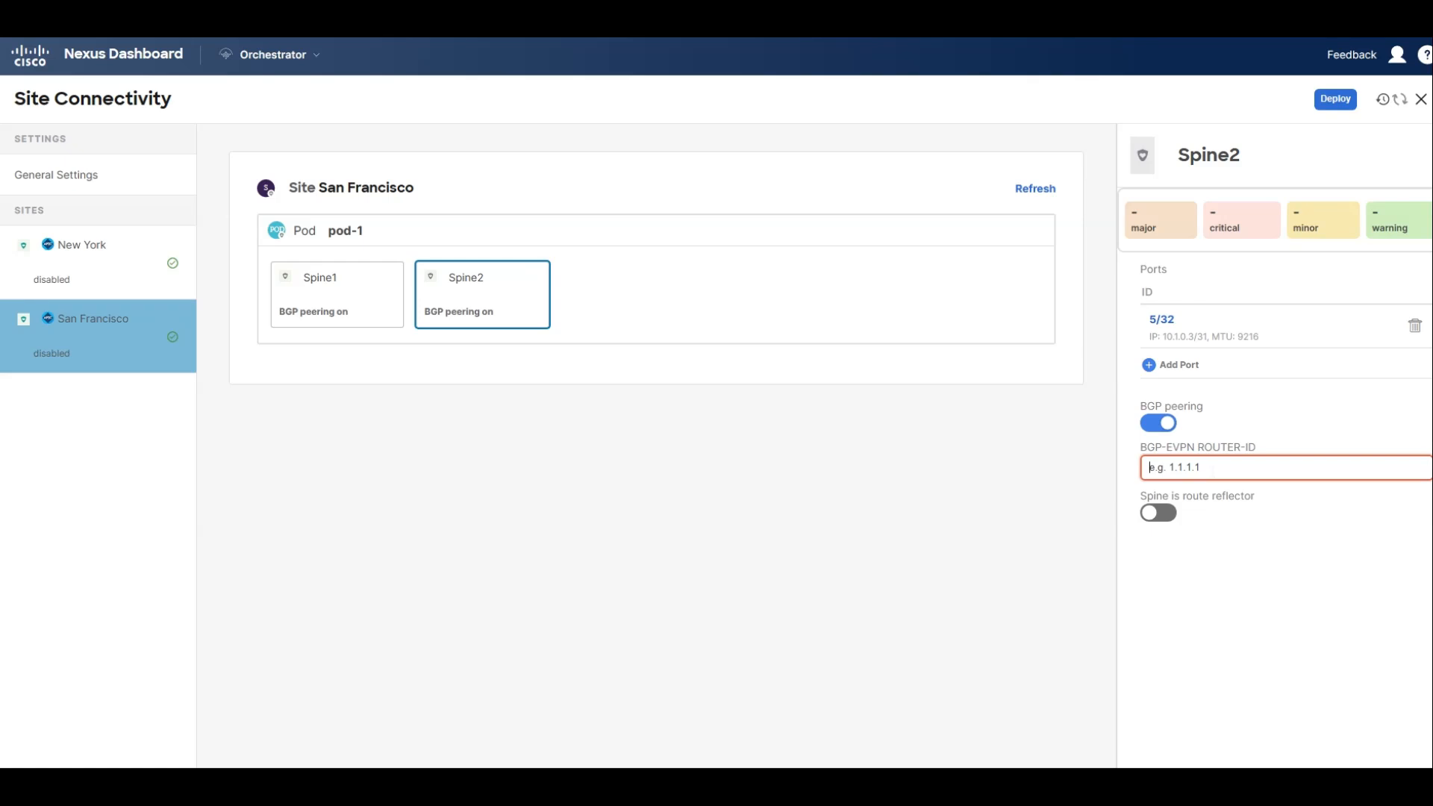
pyautogui.write('10.1.100.2')
# Set the overlay unicast TEP of San Francisco's pod-1 to 10.1.100.100.
pyautogui.click(610, 230)
pyautogui.click(1350, 289)
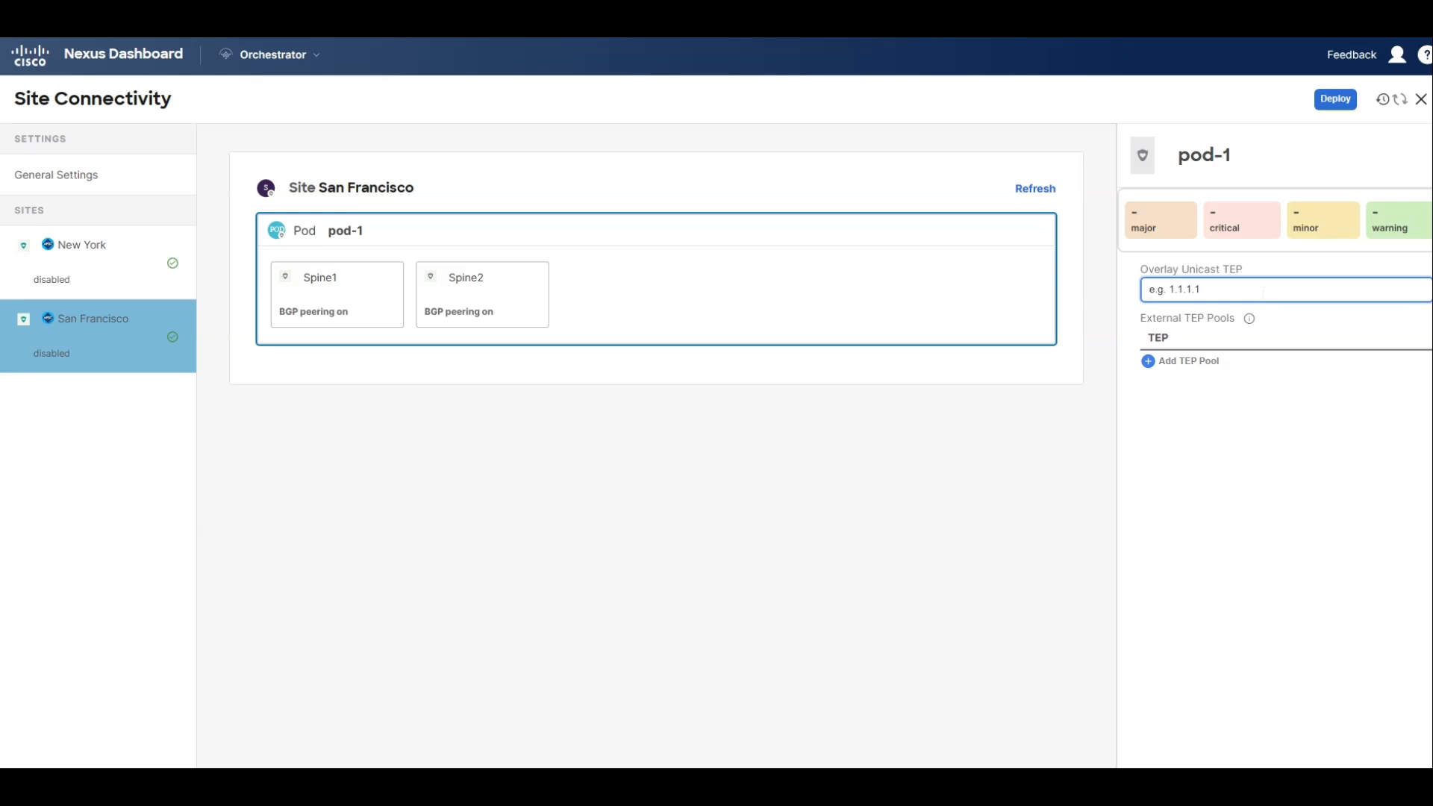
pyautogui.write('10.1')
pyautogui.press('BackSpace')
pyautogui.press('BackSpace')
pyautogui.press('BackSpace')
pyautogui.write('.1.100.100')
# Enable Multi-Site for the San Francisco site and set its overlay multicast TEP to 10.1.100.200.
pyautogui.click(734, 197)
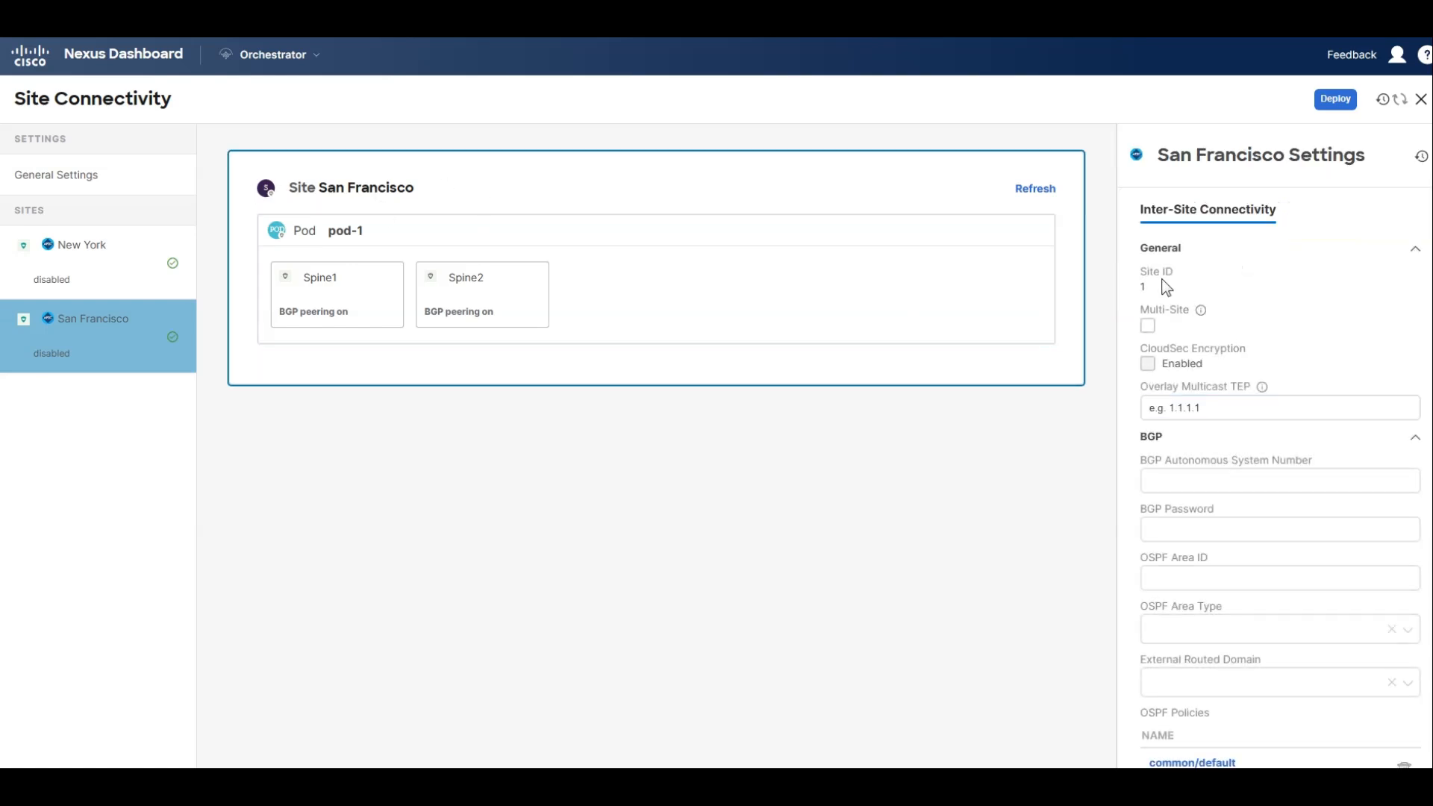
pyautogui.click(1148, 326)
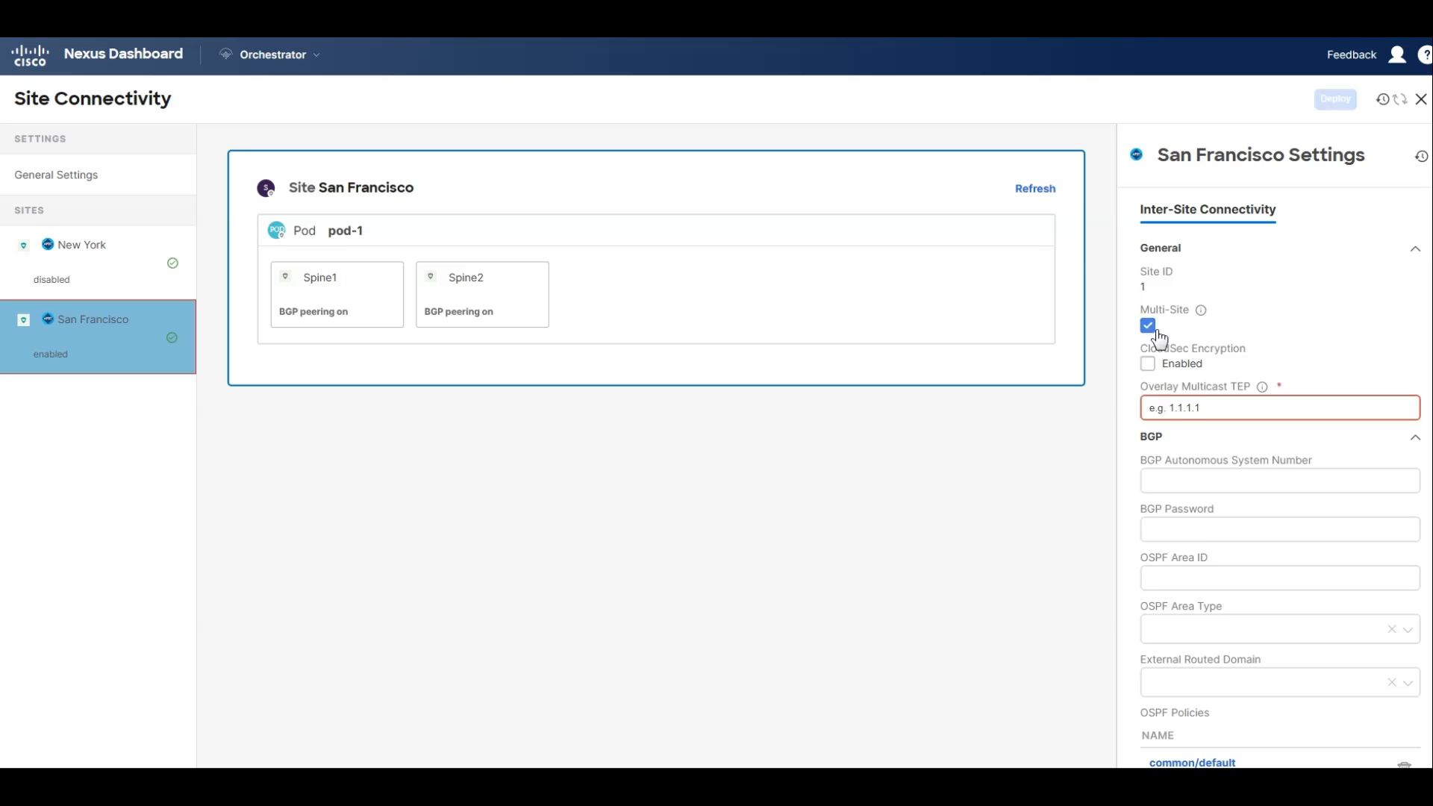
pyautogui.click(1150, 407)
pyautogui.write('10.1')
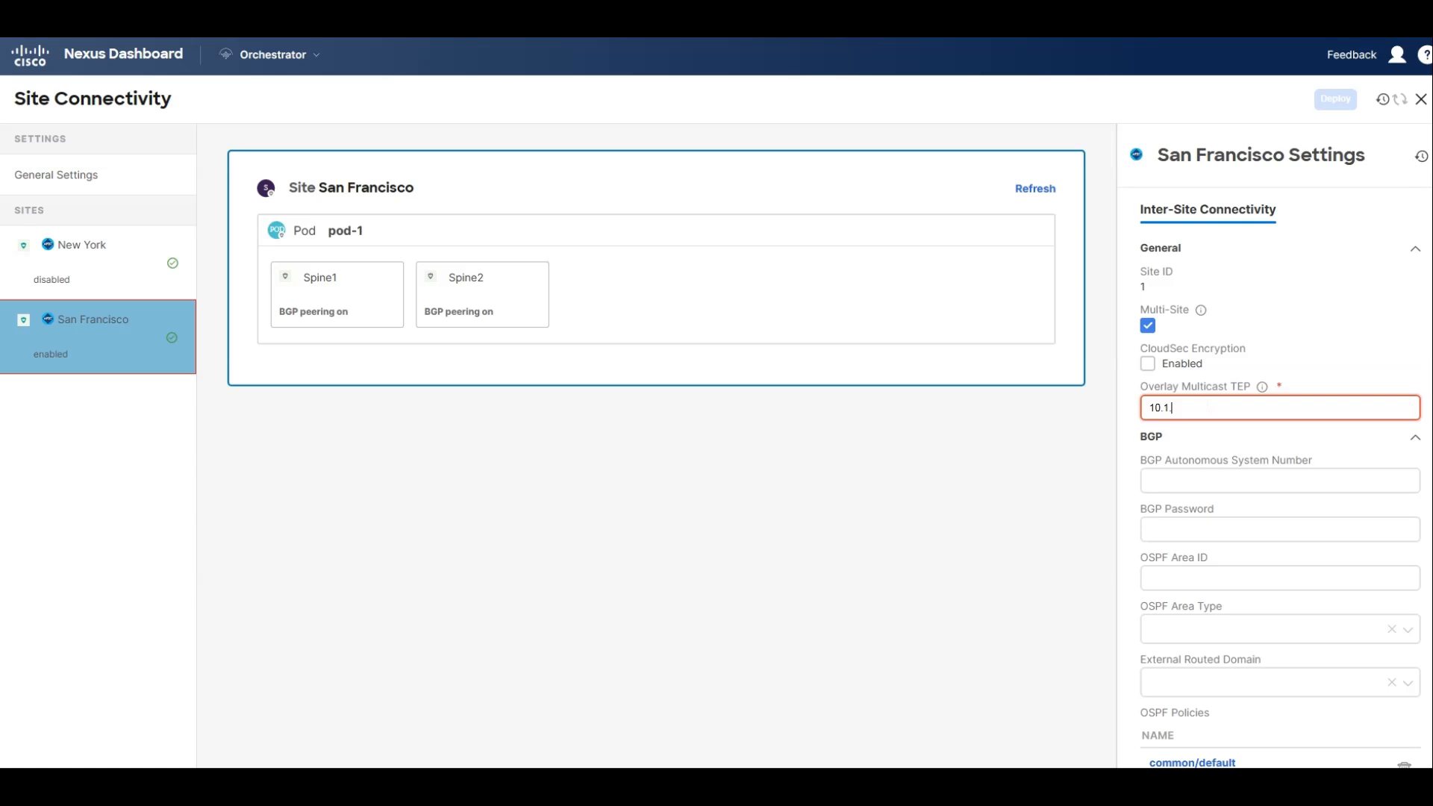
pyautogui.write('.100.200')
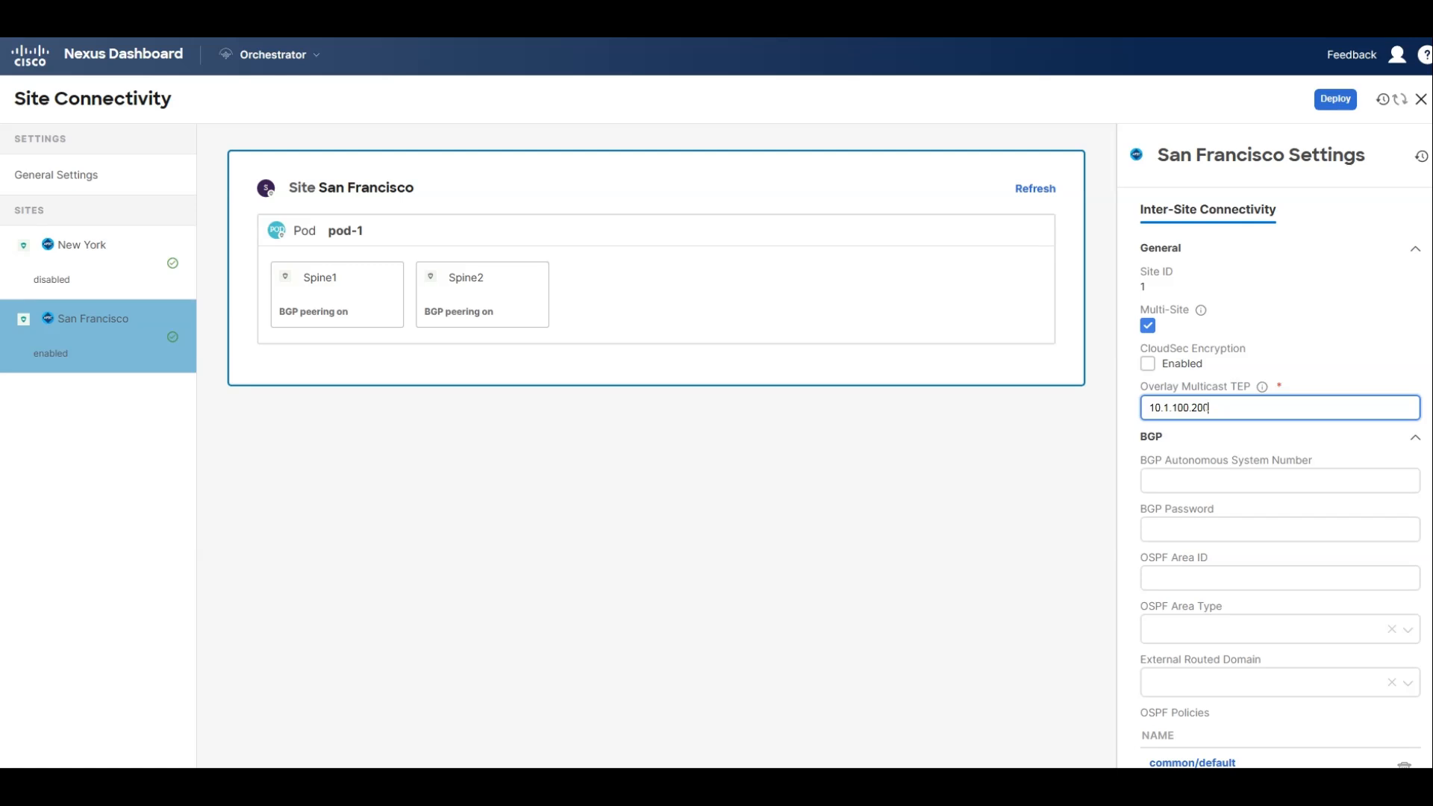
# Set San Francisco's BGP autonomous system number to 65001 and its OSPF area ID to 0, leaving the BGP password empty.
pyautogui.click(1189, 485)
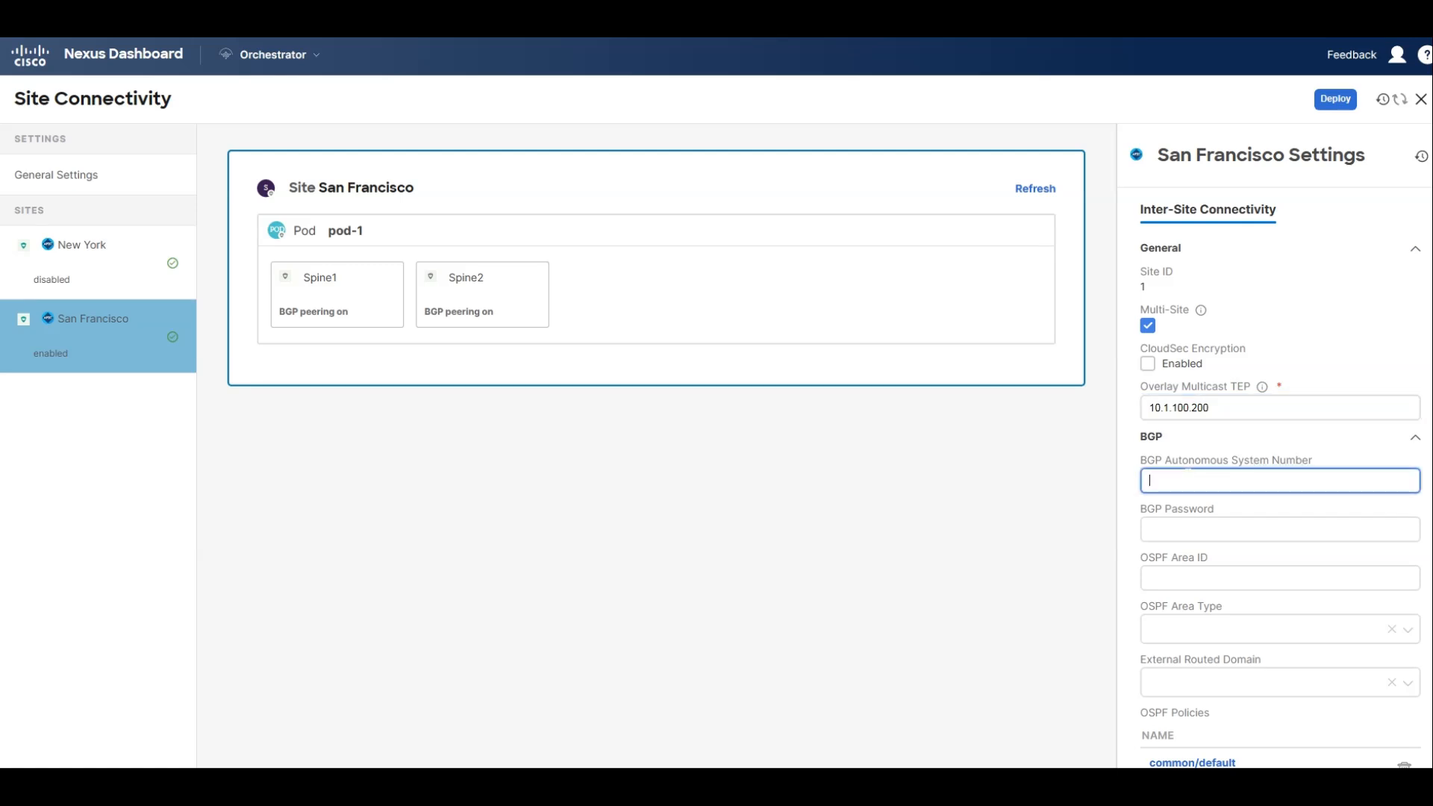
pyautogui.write('6501')
pyautogui.write('01')
pyautogui.press('Tab')
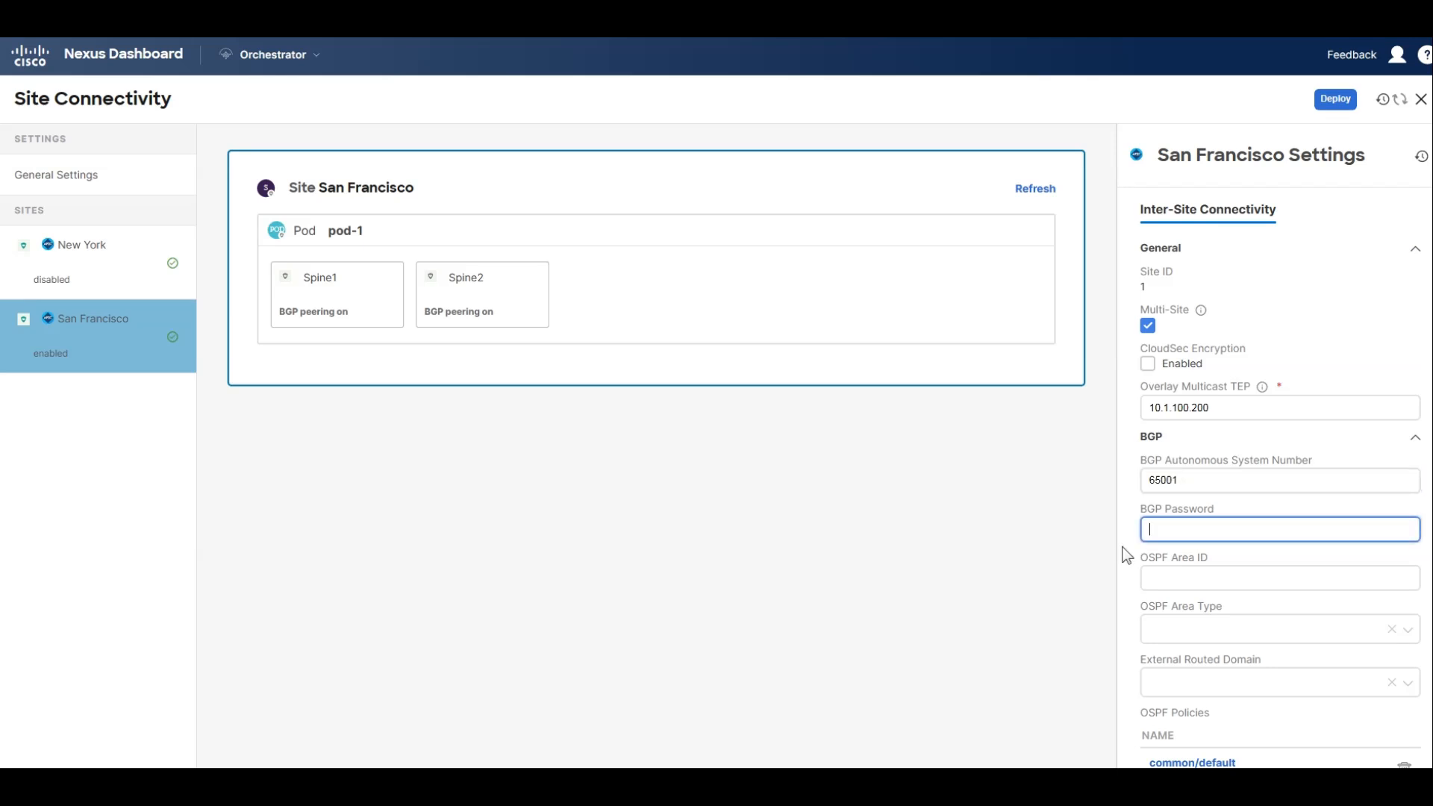
pyautogui.scroll(-1, 1269, 448)
pyautogui.click(1170, 531)
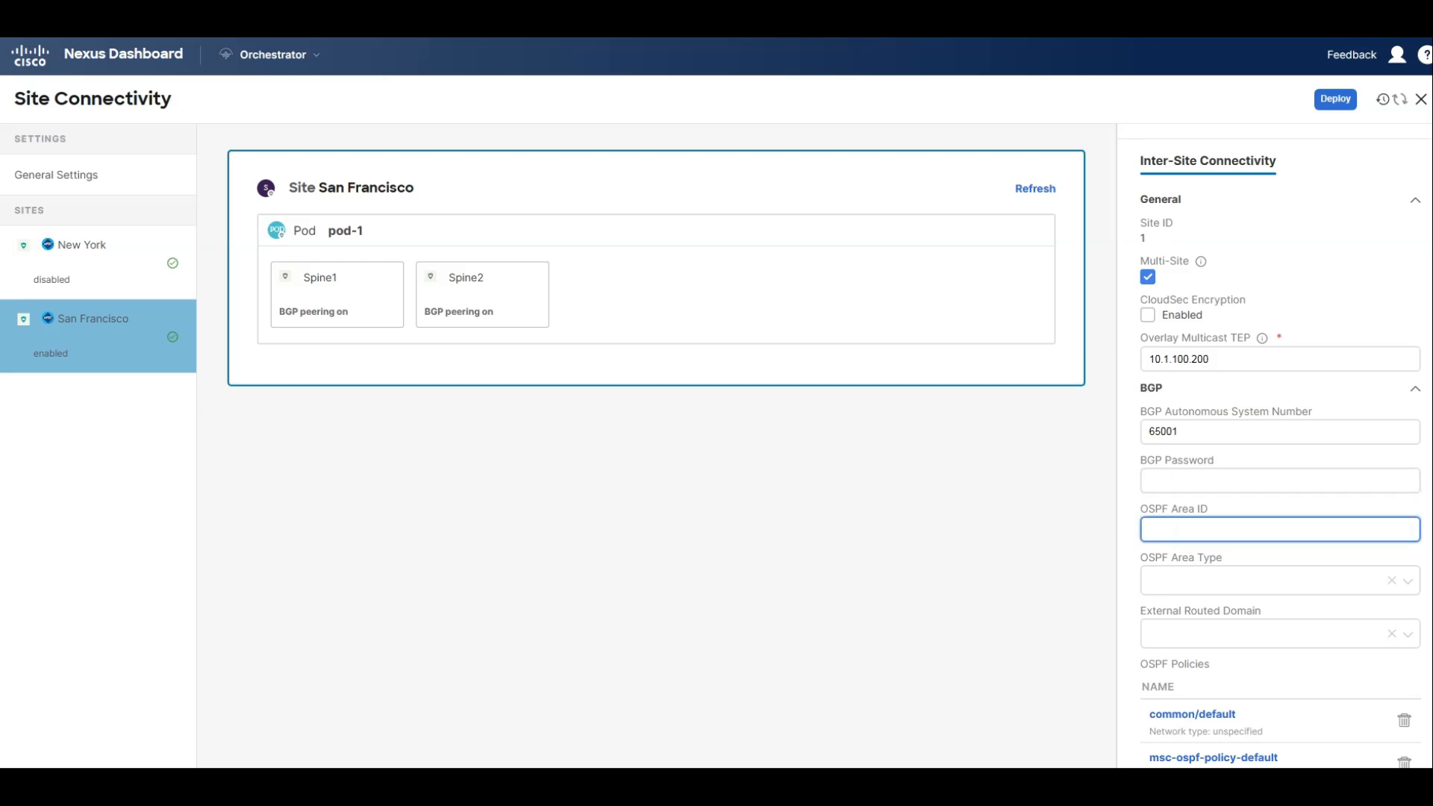
pyautogui.write('0')
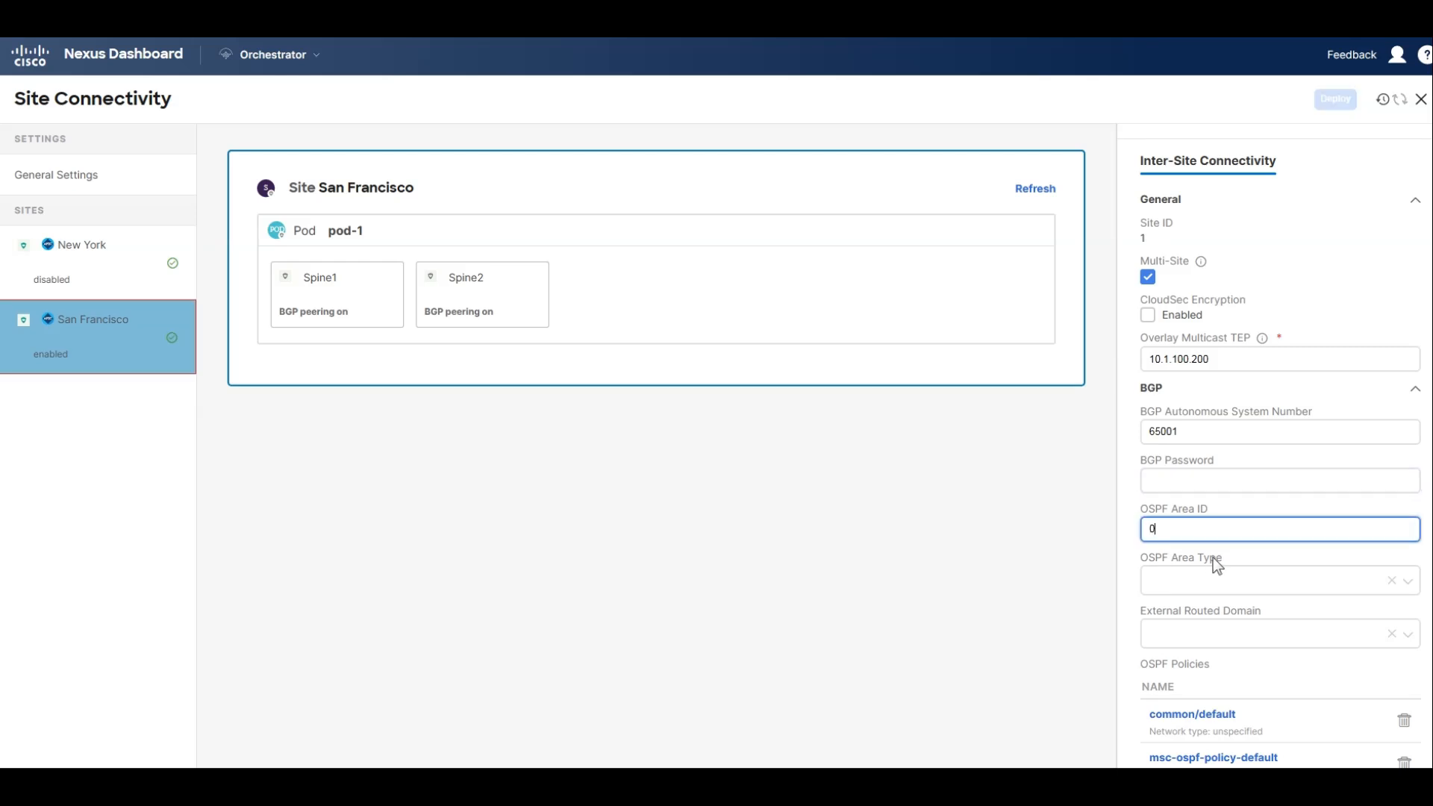
# Set San Francisco's OSPF area type to regular and its external routed domain to Mulsite_External_L3_Domain.
pyautogui.click(1218, 577)
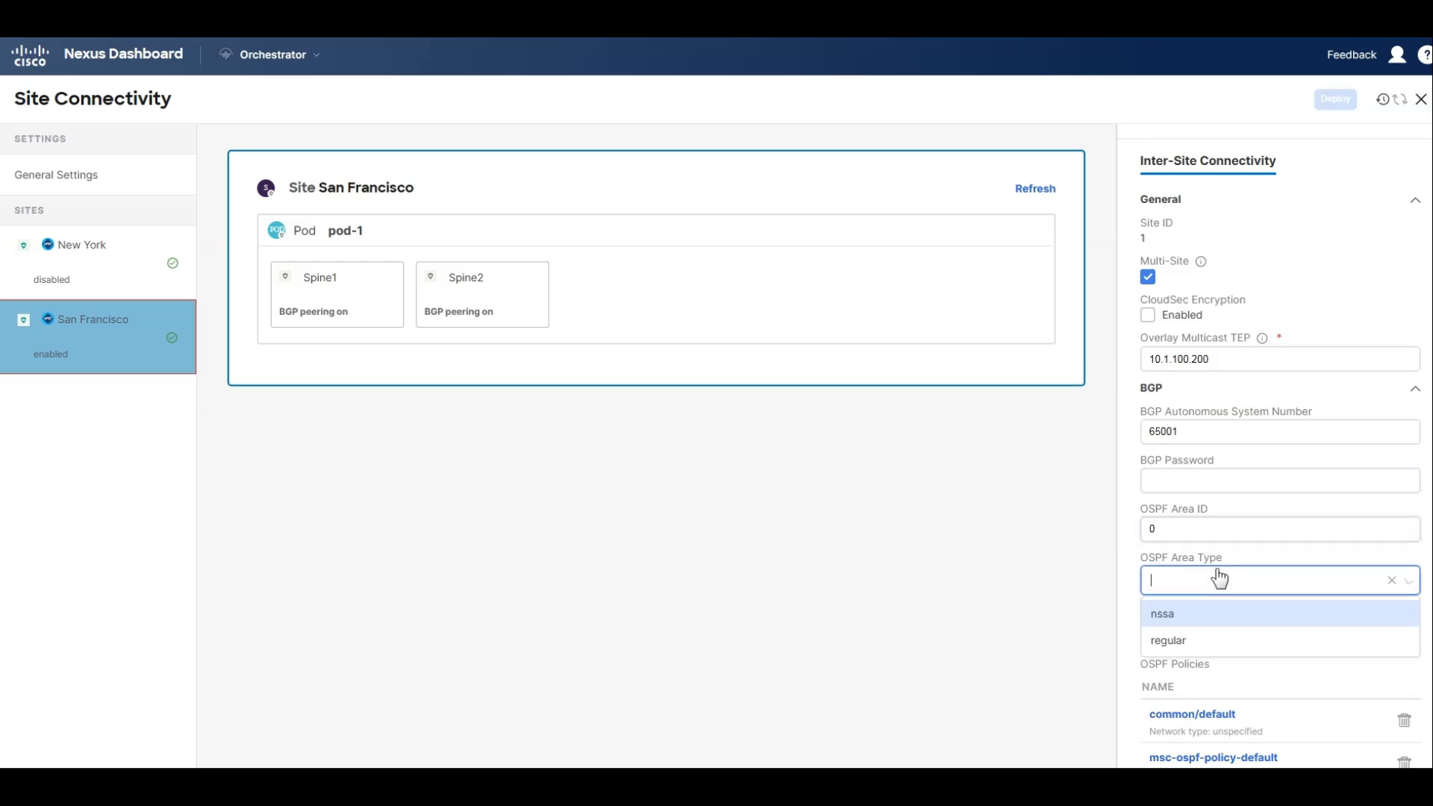
pyautogui.click(1179, 639)
pyautogui.scroll(-1, 1200, 603)
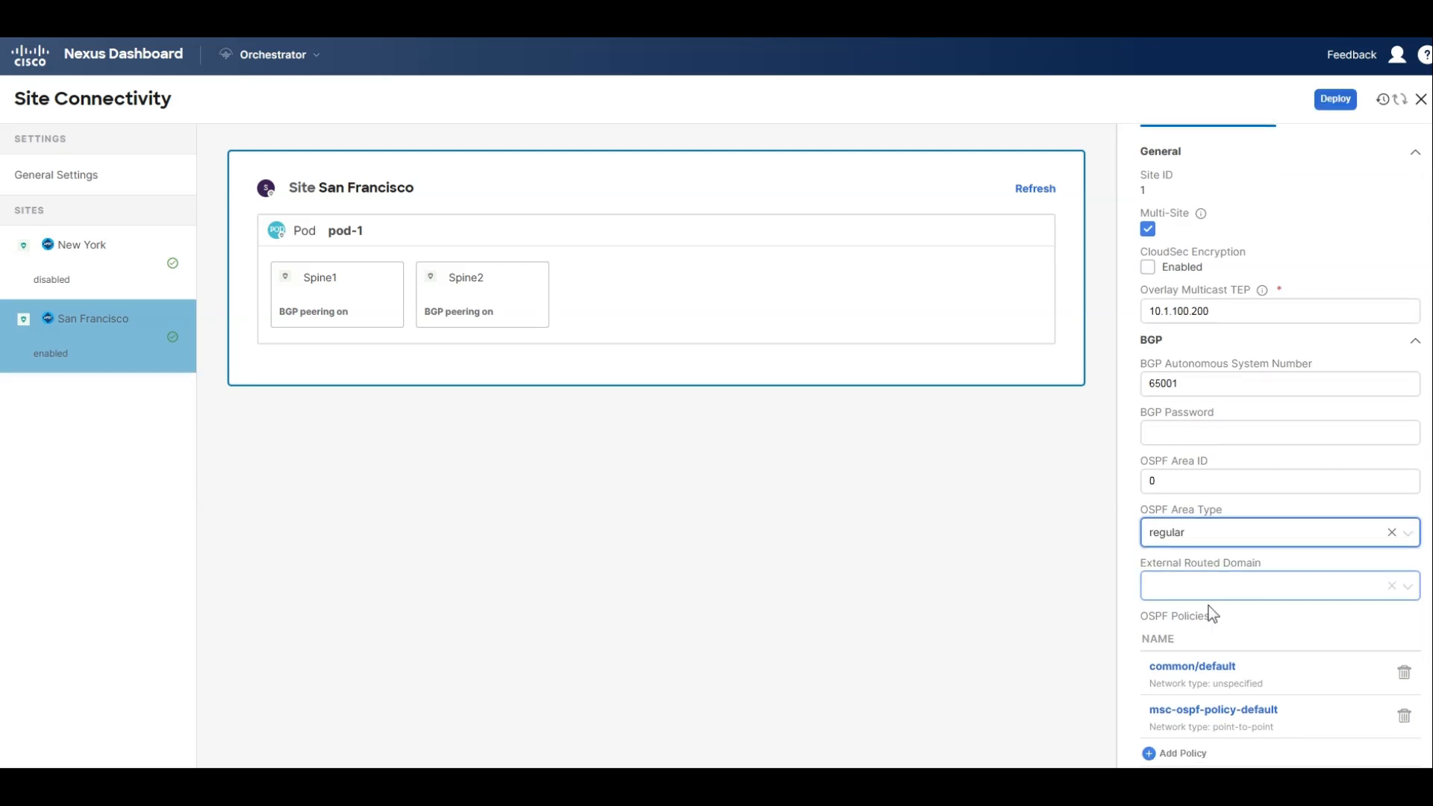
pyautogui.click(1209, 593)
pyautogui.click(1194, 621)
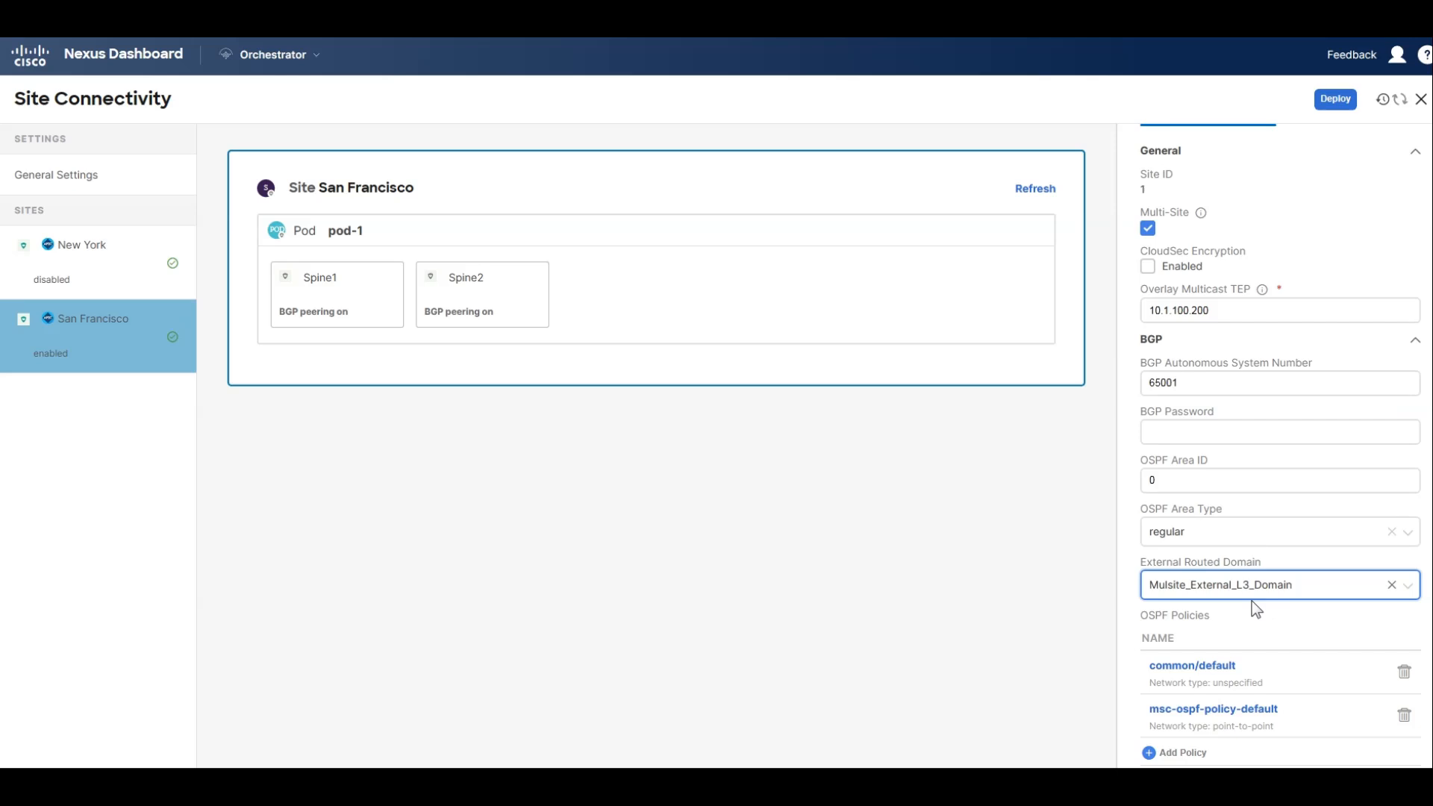
pyautogui.scroll(-3, 1197, 583)
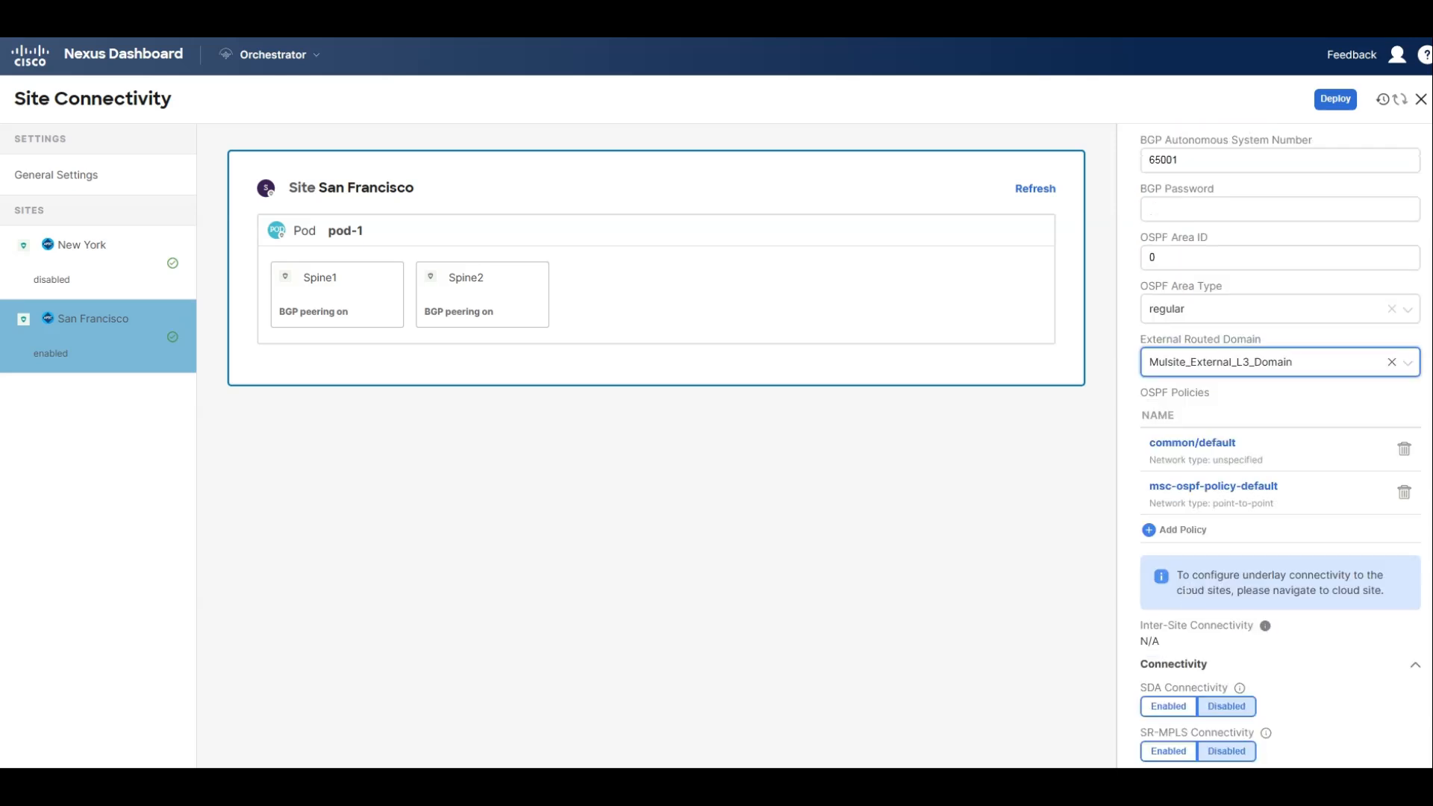
pyautogui.scroll(4, 1280, 448)
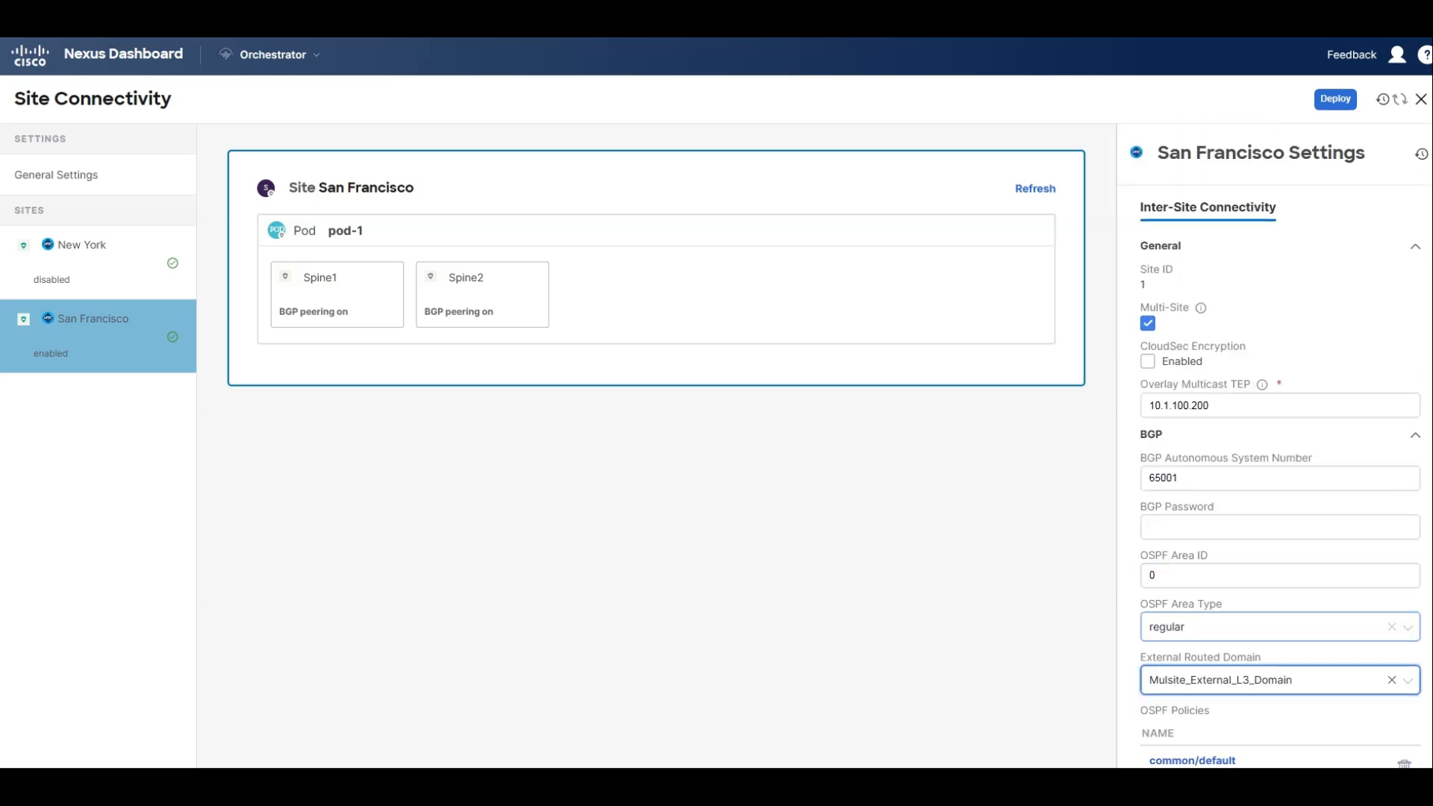
pyautogui.click(1333, 101)
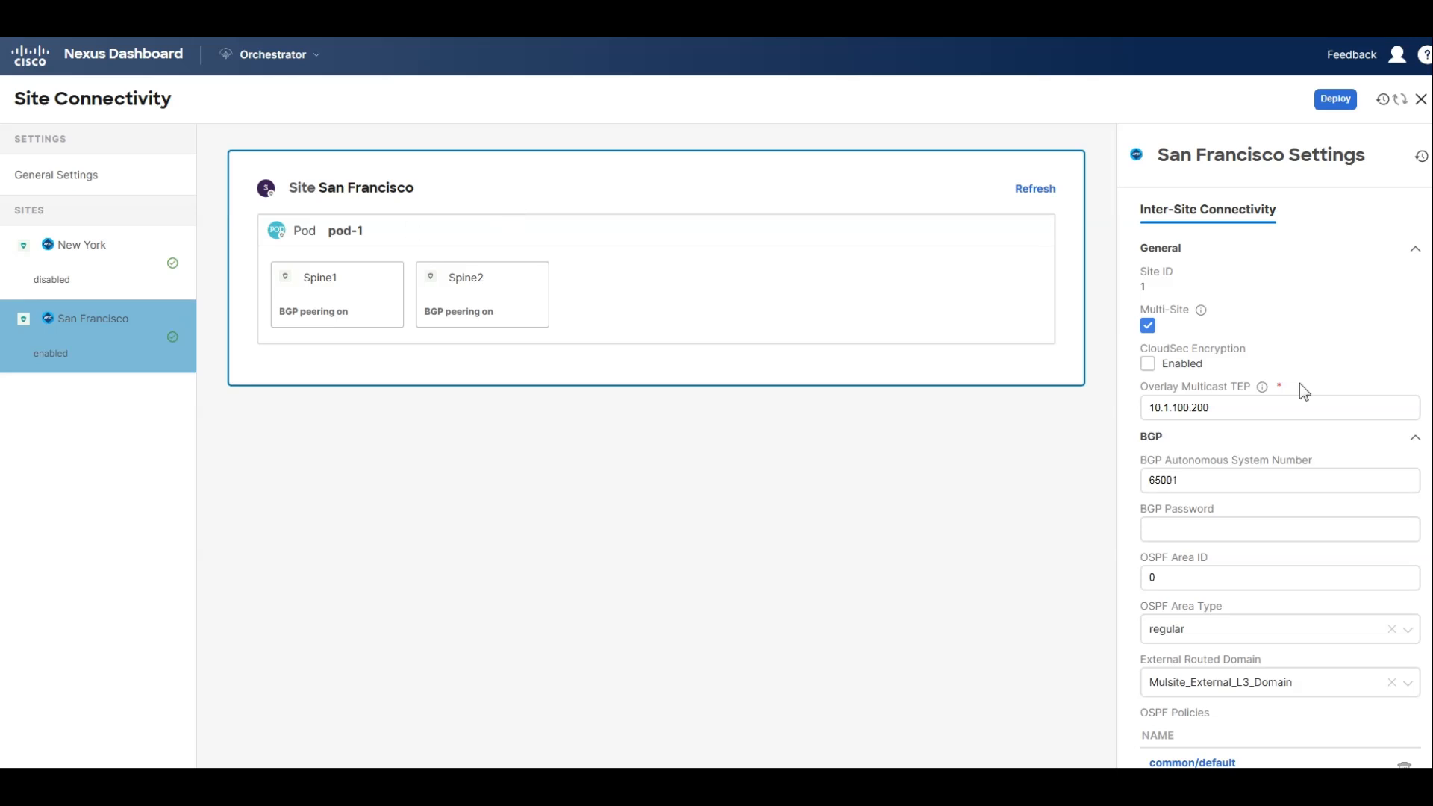
pyautogui.scroll(-5, 1299, 383)
pyautogui.scroll(5, 1195, 479)
# Open the settings of Spine1 in the New York site's pod-1.
pyautogui.click(76, 253)
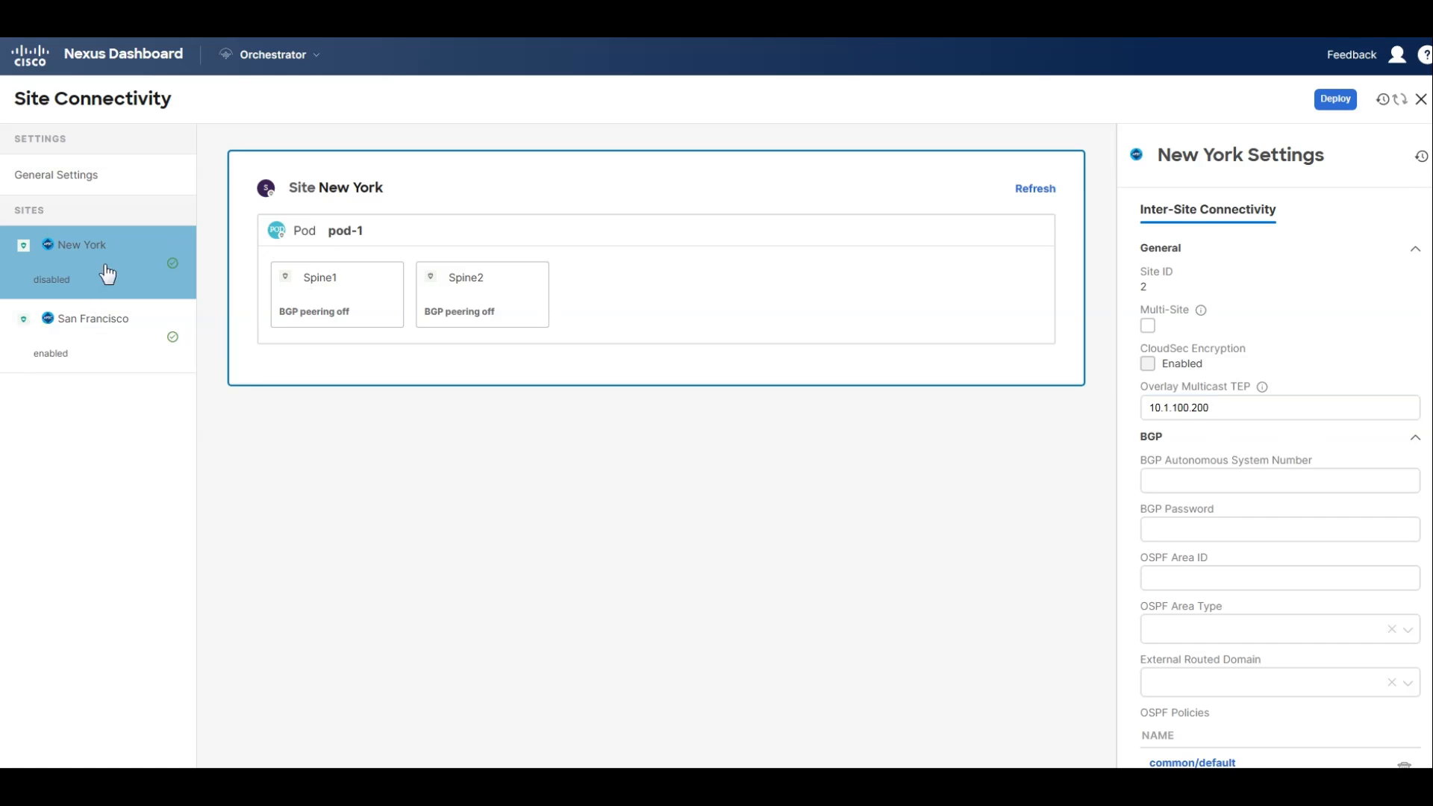
pyautogui.click(355, 282)
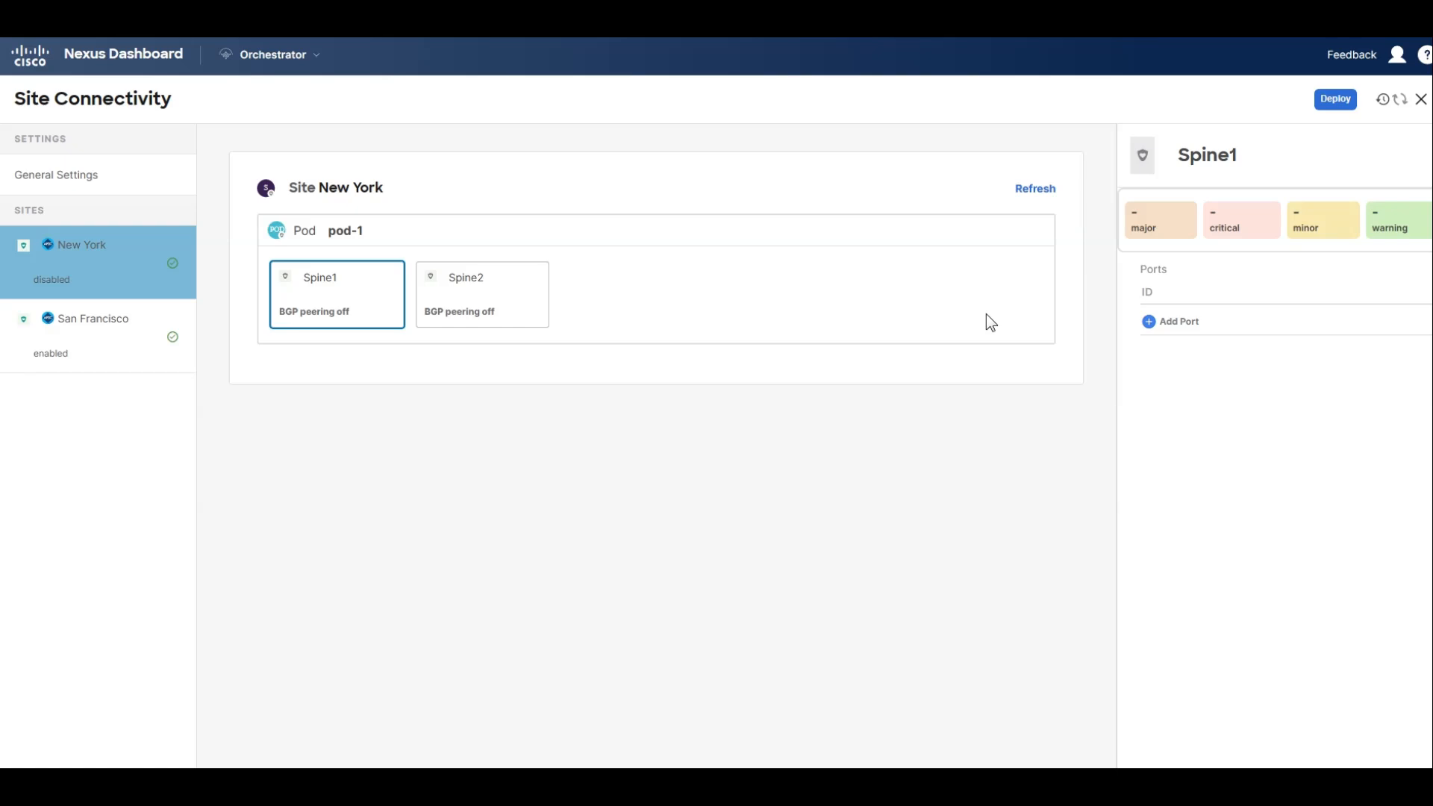
pyautogui.click(1177, 323)
pyautogui.click(506, 277)
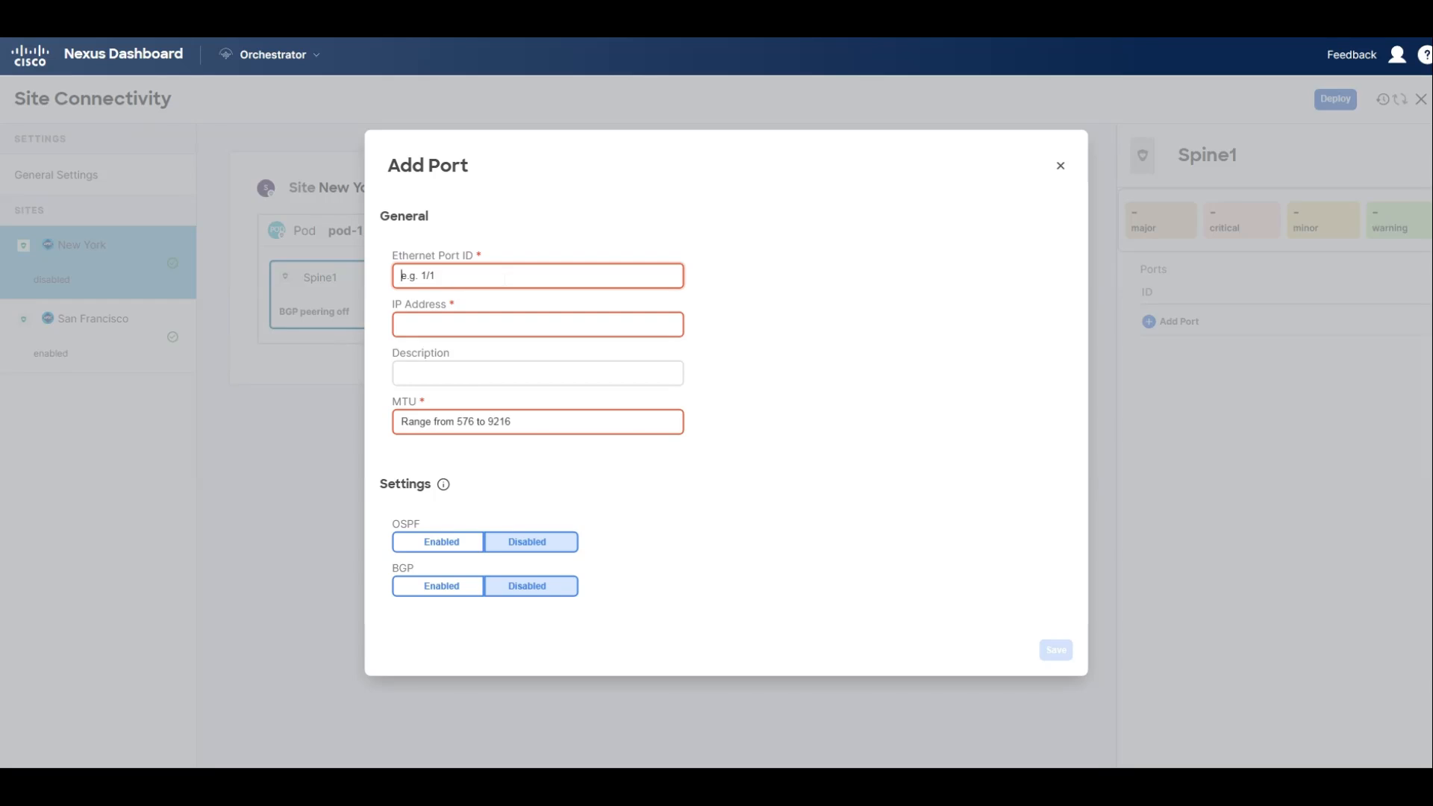
pyautogui.write('10.2.0.1/31')
pyautogui.moveTo(504, 278); pyautogui.dragTo(273, 266)
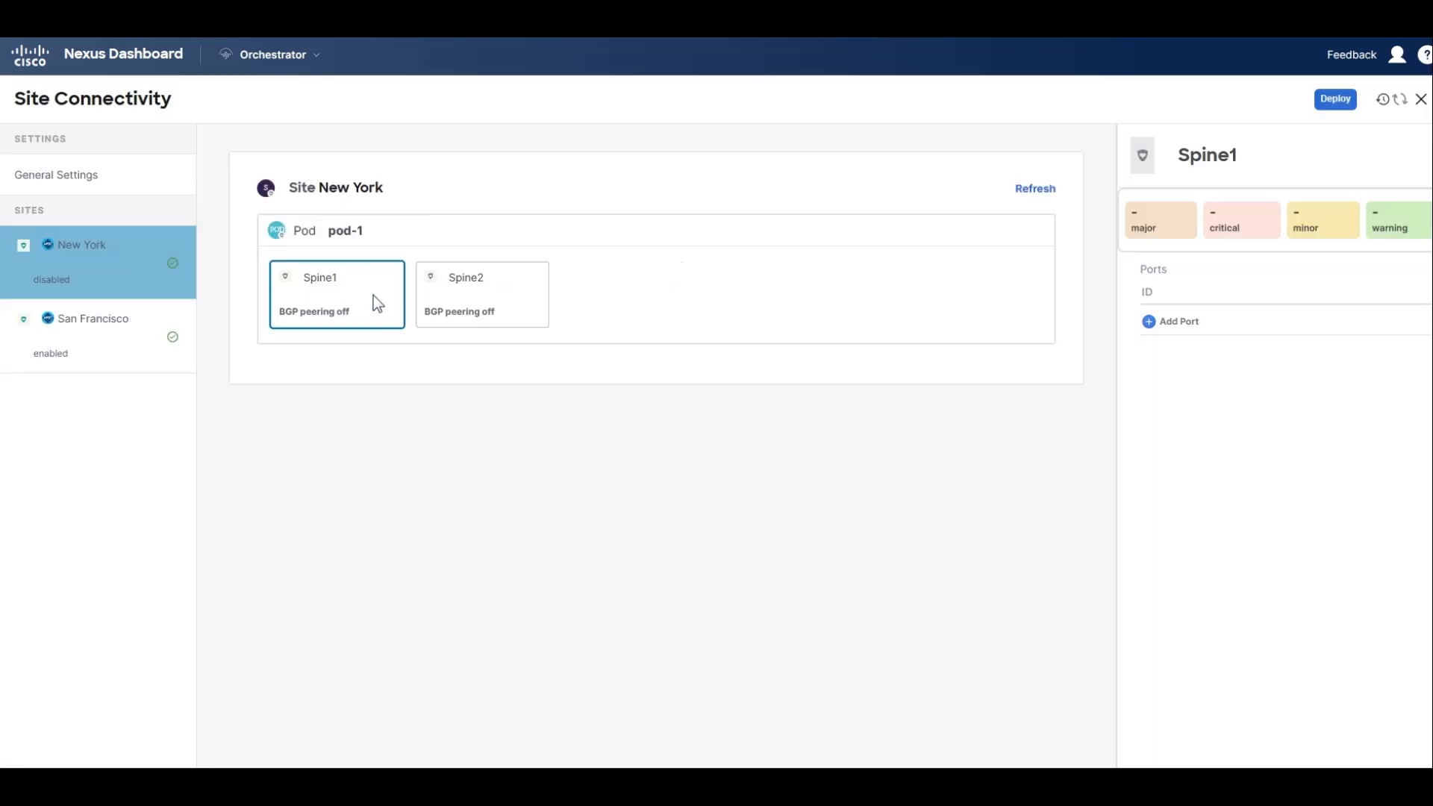
# Start a new port on New York's Spine1 with Ethernet port ID 5/32 and IP address 10.2.0.1/31.
pyautogui.click(1174, 323)
pyautogui.click(401, 324)
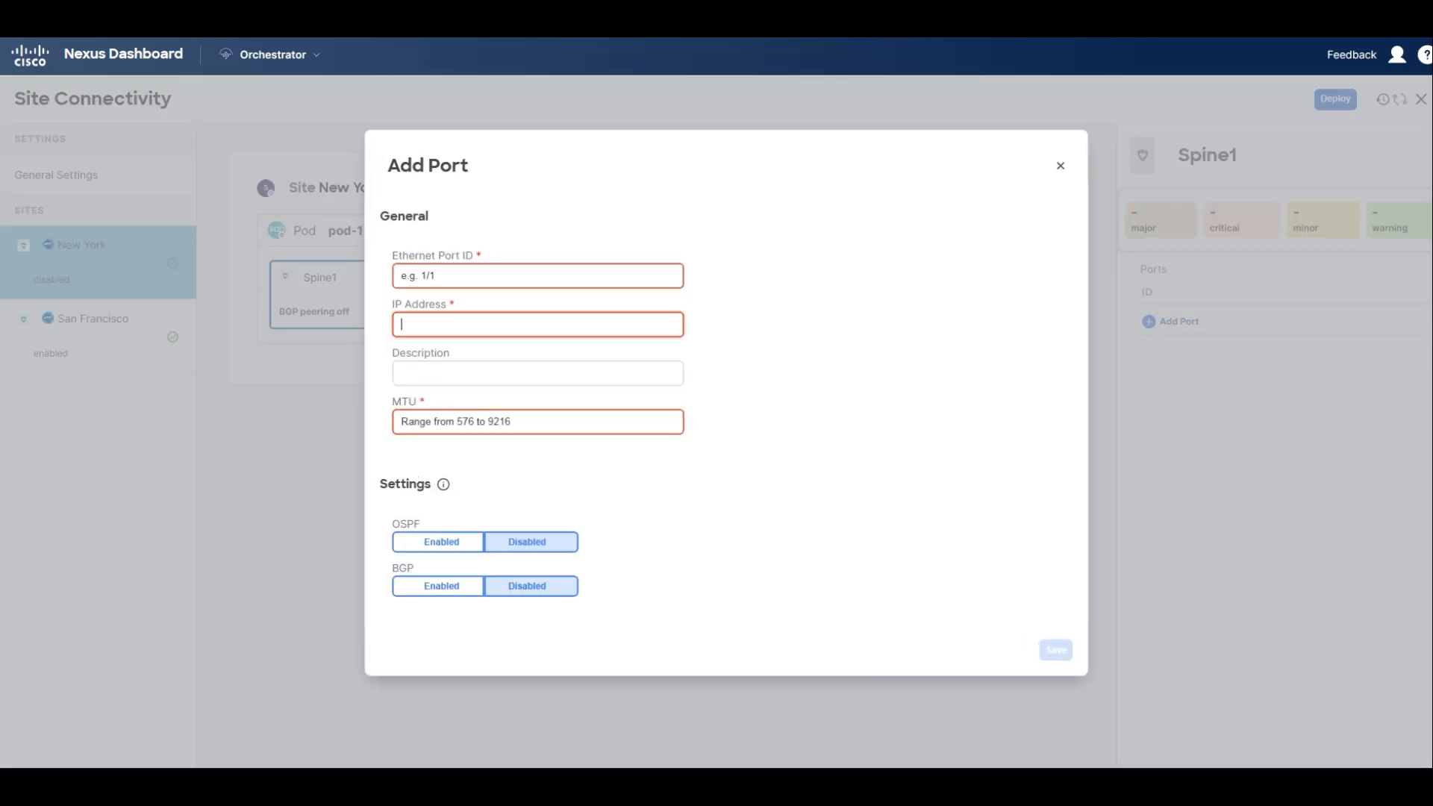
pyautogui.hotkey('ctrl', 'v')
pyautogui.hotkey('ctrl', 'z')
pyautogui.write('10.2.0.1/31')
pyautogui.click(550, 278)
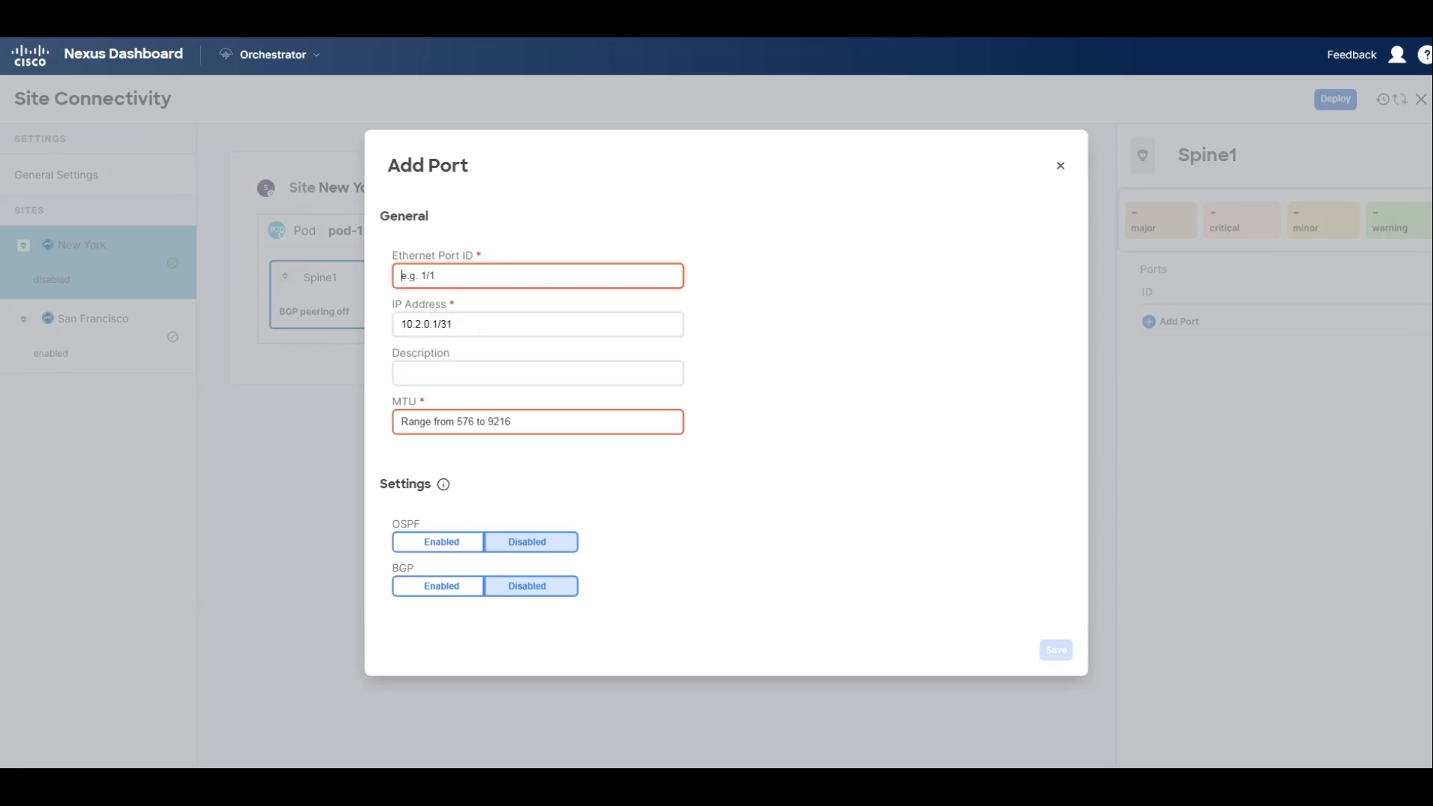
pyautogui.write('5/32')
# Set the port's MTU to 9216, enable OSPF with policy msc-ospf-policy-default, and save the port.
pyautogui.click(474, 426)
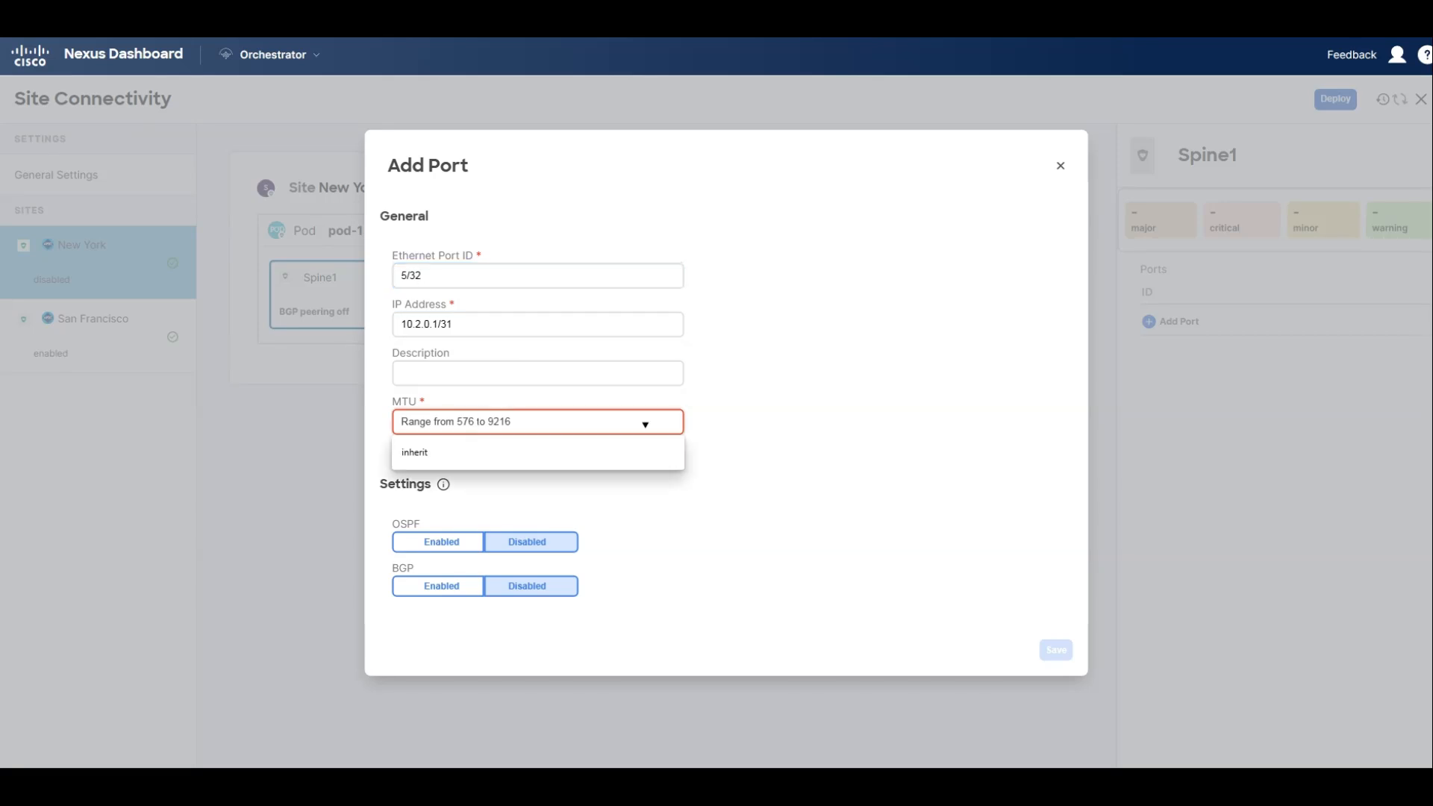
pyautogui.write('9')
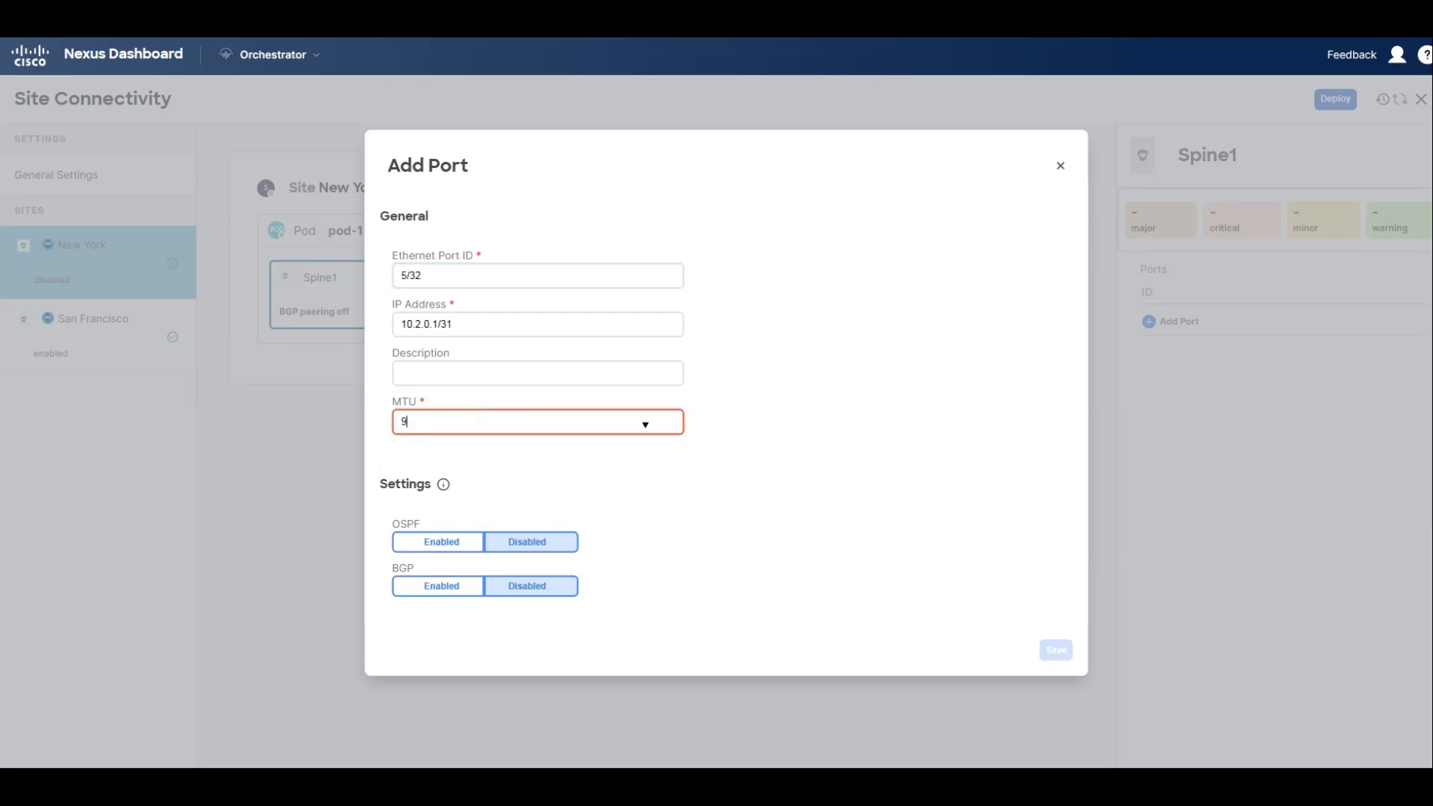
pyautogui.write('216')
pyautogui.click(458, 542)
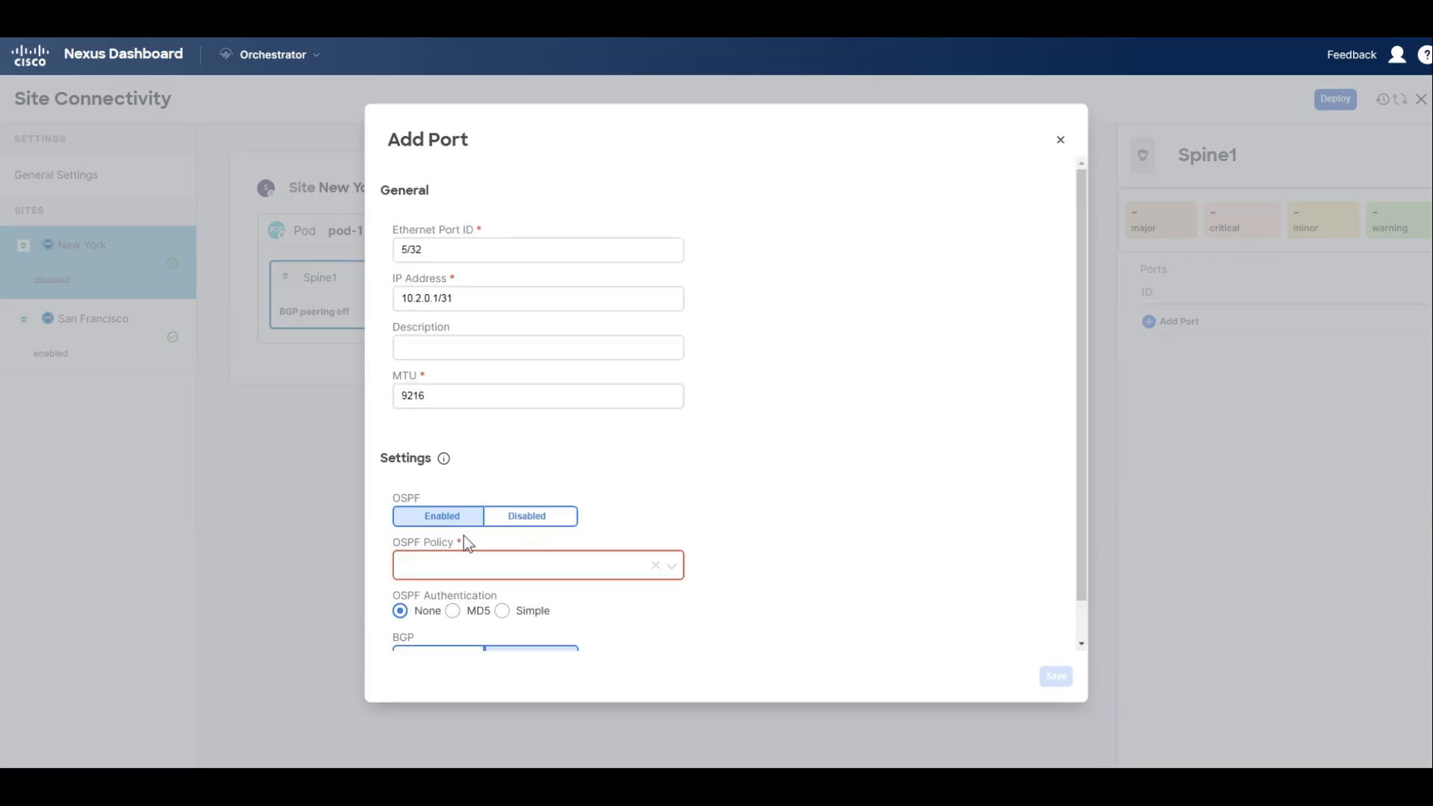
pyautogui.click(536, 563)
pyautogui.click(473, 623)
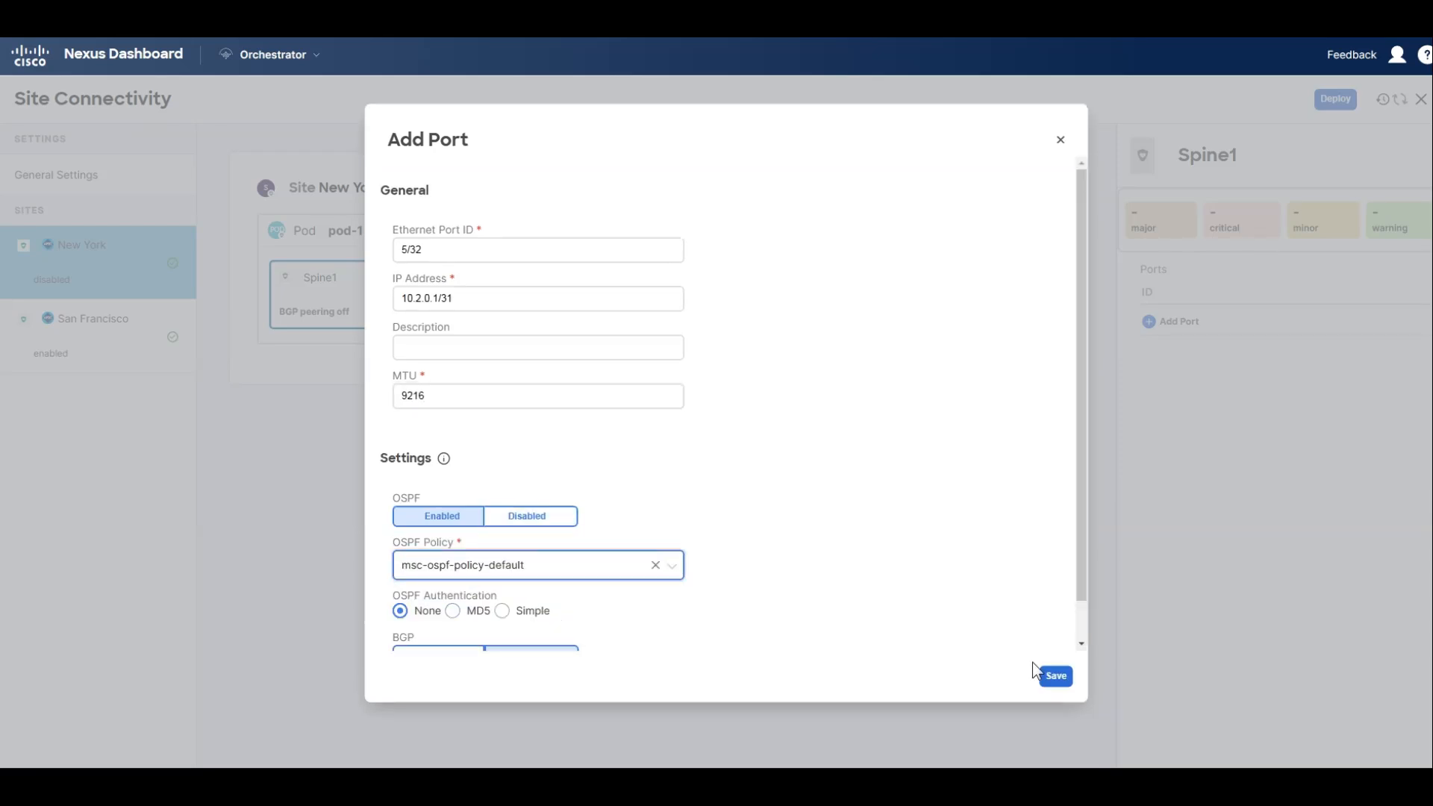
pyautogui.click(1055, 675)
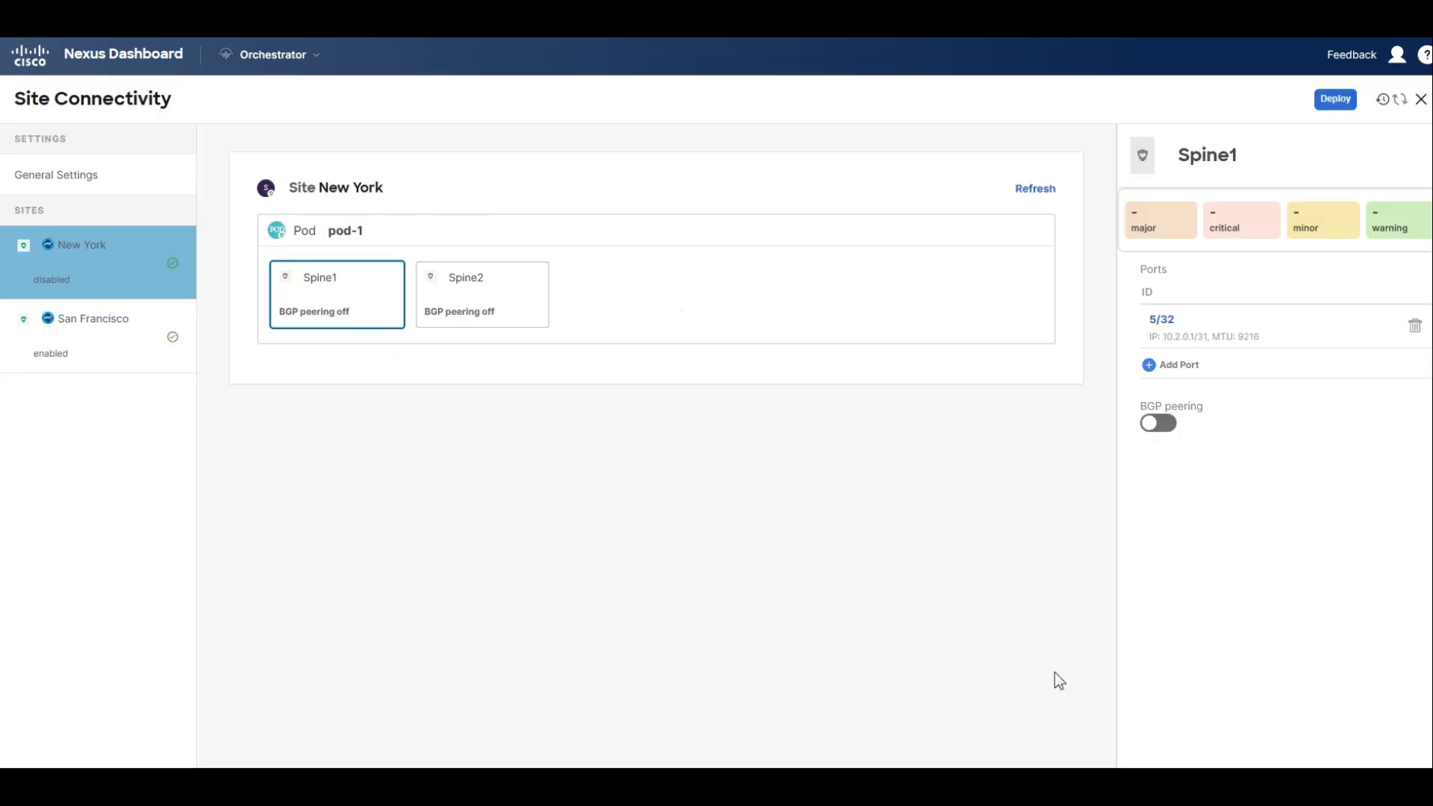
# Turn on BGP peering for New York's Spine1 and set its BGP-EVPN router ID to 10.2.100.1.
pyautogui.click(466, 296)
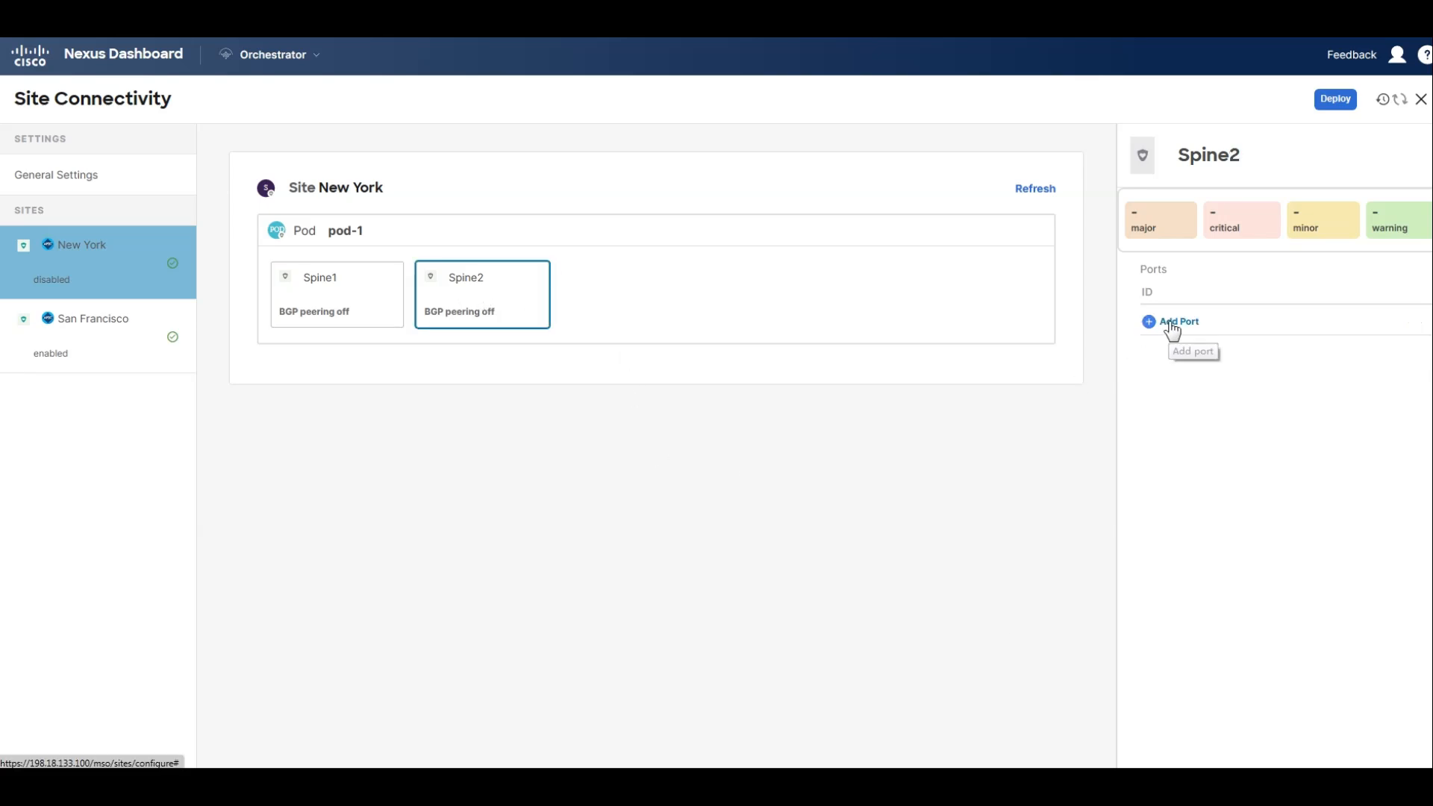
pyautogui.click(371, 285)
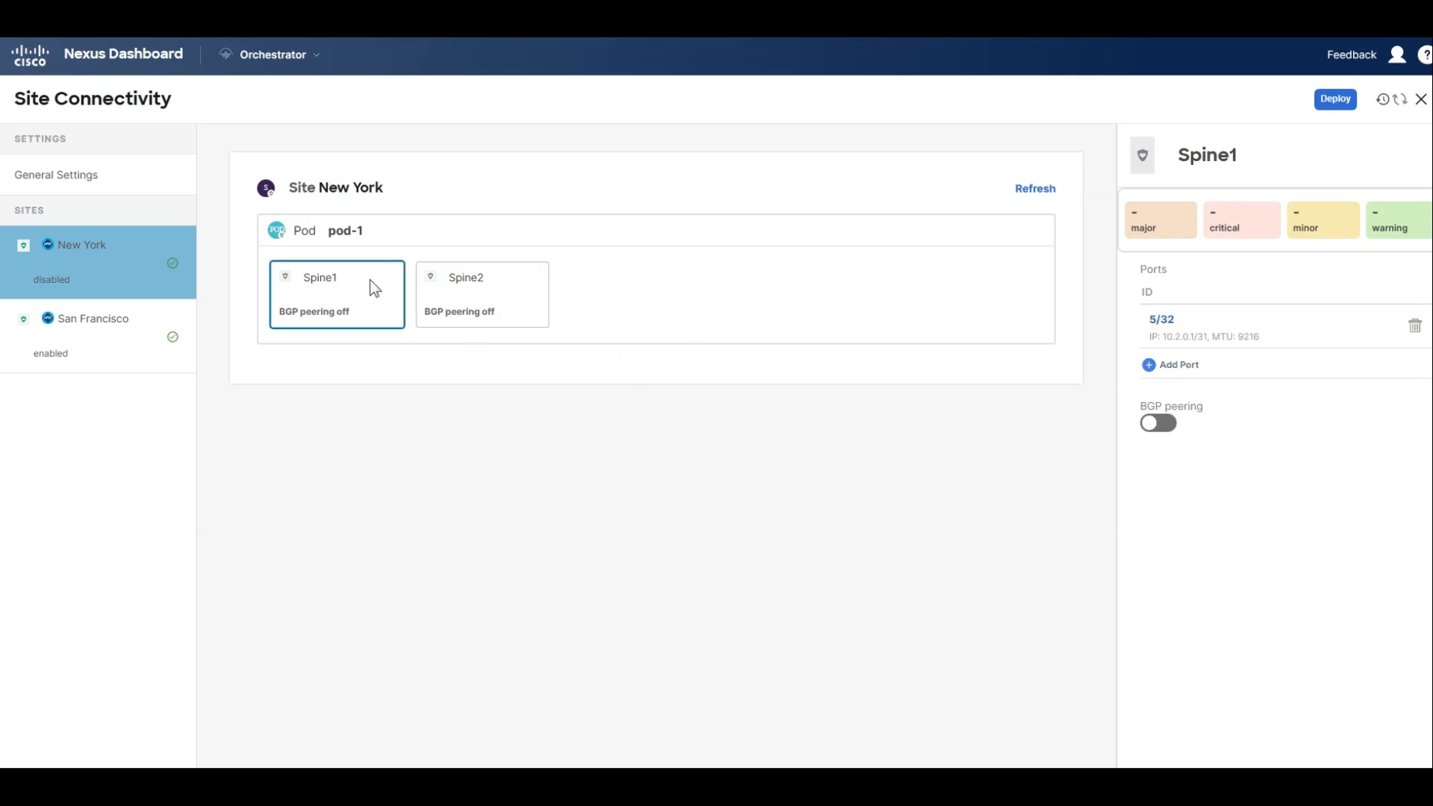
pyautogui.click(1158, 423)
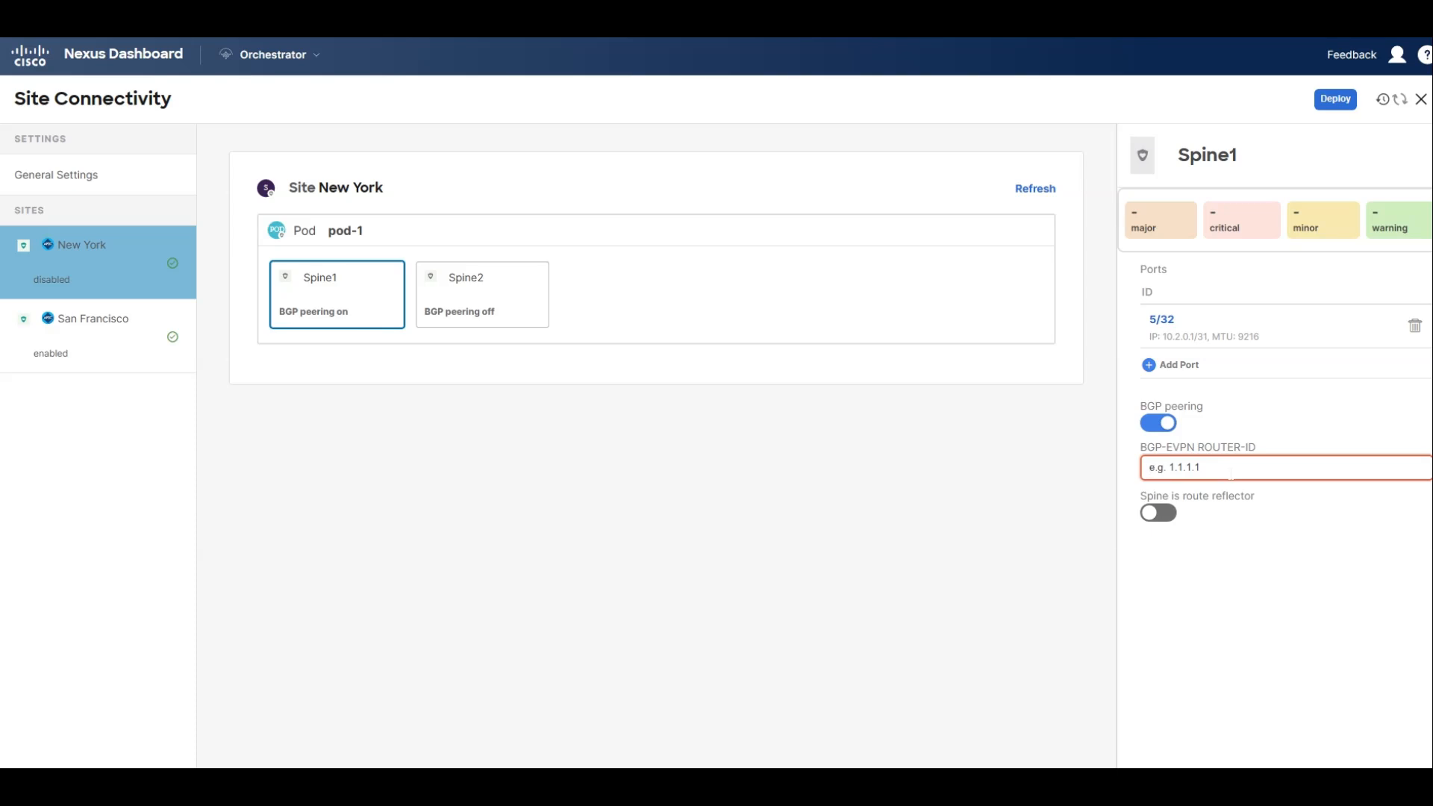
pyautogui.write('10.2.100.1')
pyautogui.click(933, 546)
# Start a new port on New York's Spine2 with Ethernet port ID 5/32 and IP address 10.2.0.3/31.
pyautogui.click(496, 291)
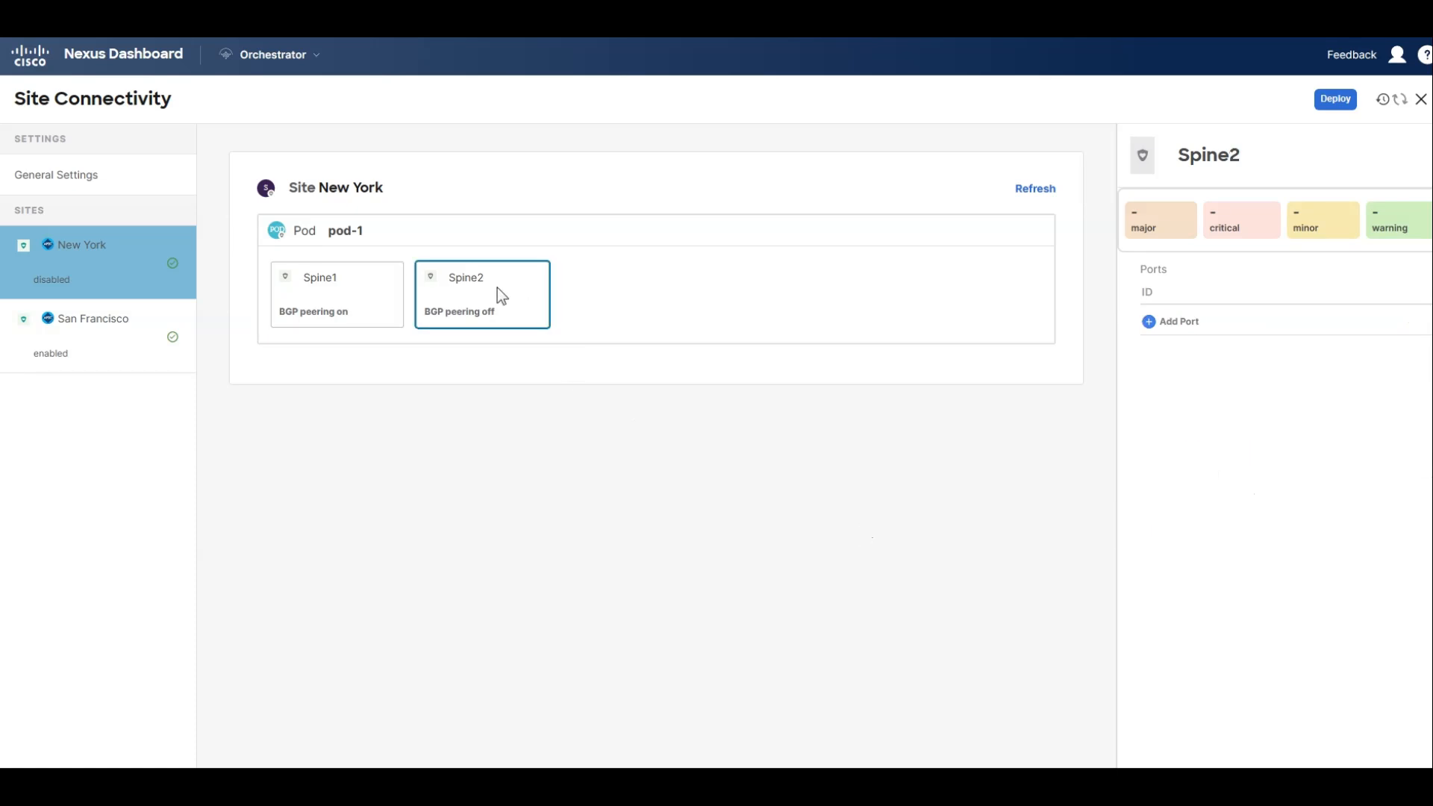
pyautogui.click(1193, 321)
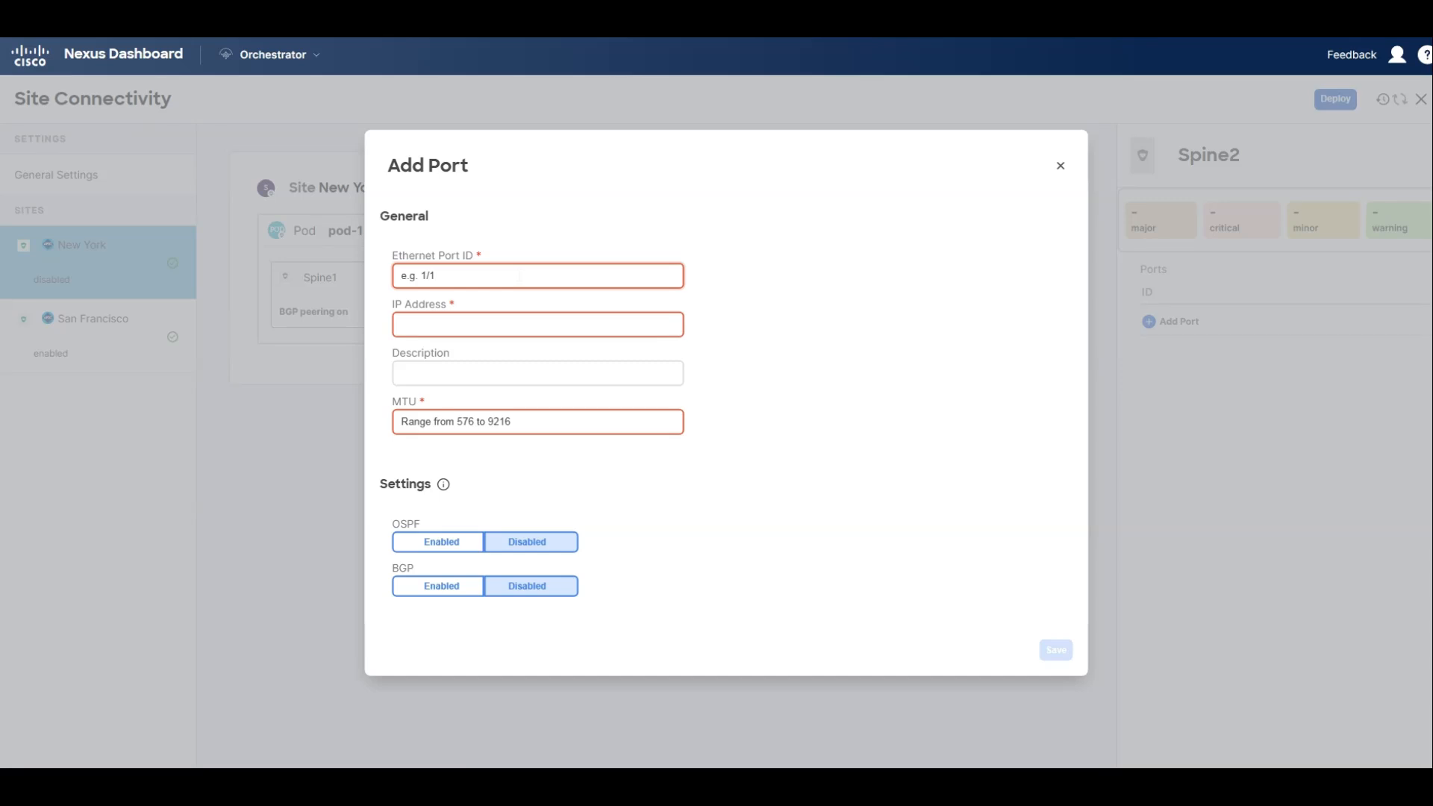
pyautogui.write('5/32')
pyautogui.press('Tab')
pyautogui.write('1')
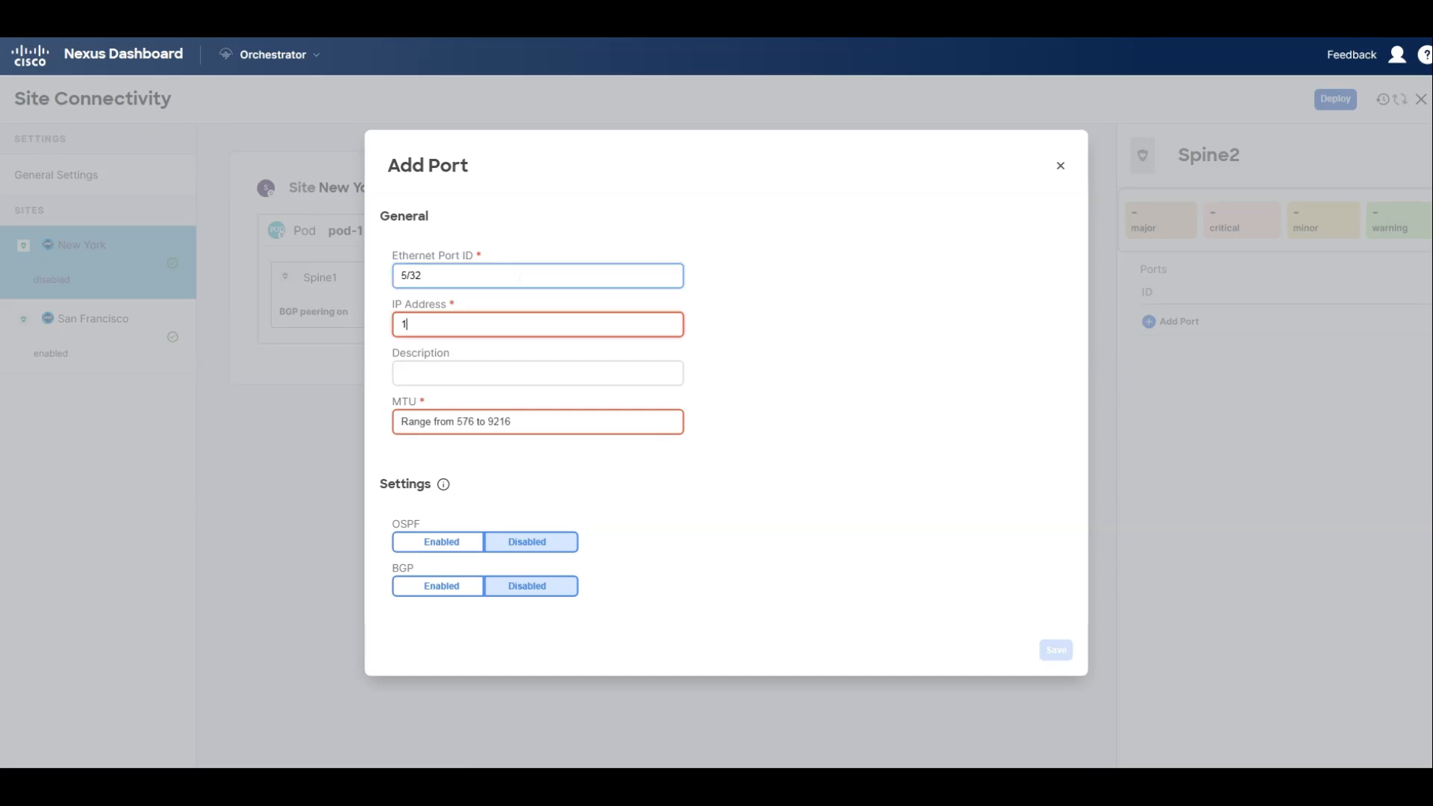
pyautogui.write('0.2.0.3/31')
pyautogui.press('Tab')
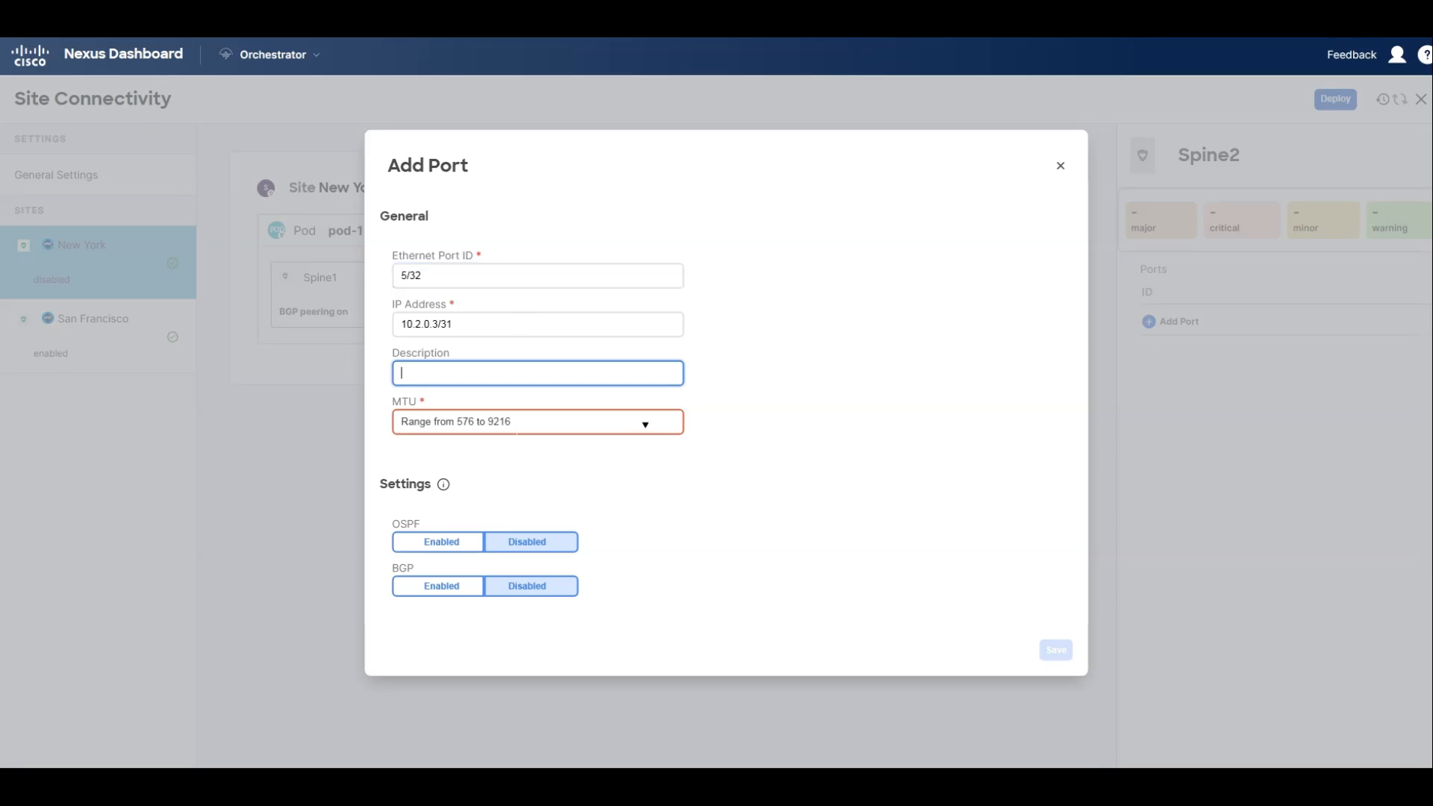
# Give Spine2's new port an MTU of 9216, enable OSPF with policy msc-ospf-policy-default, and save it.
pyautogui.click(645, 422)
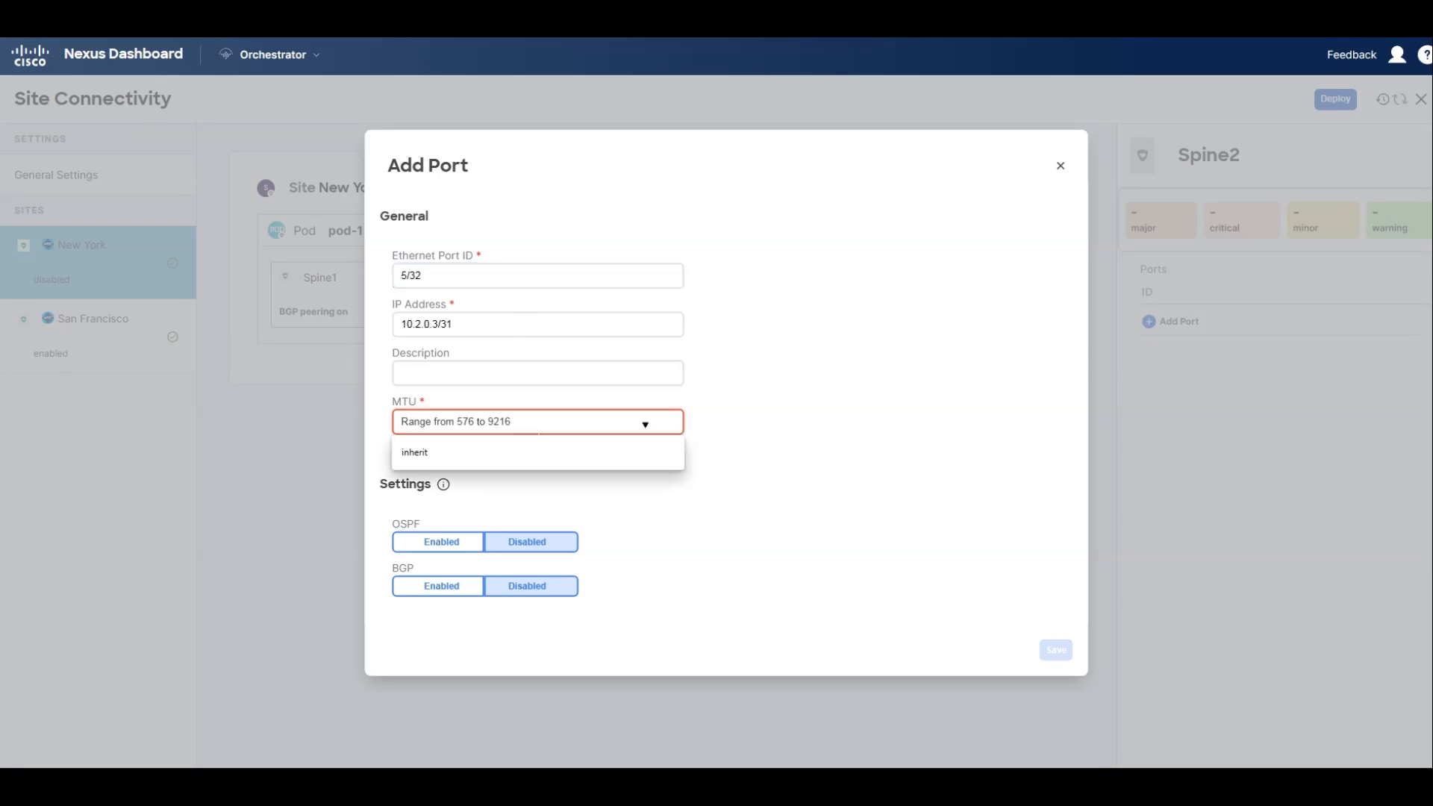
pyautogui.write('92')
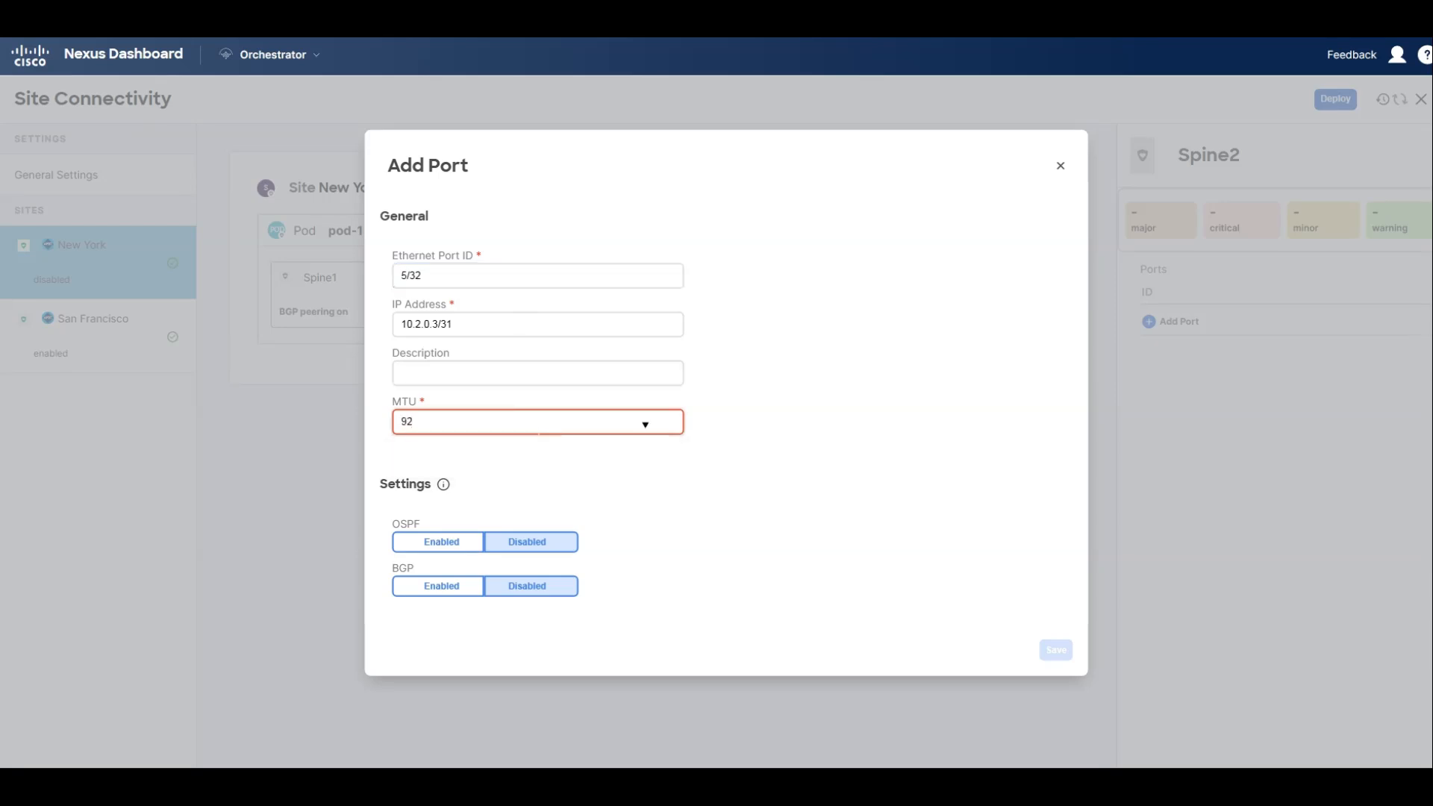
pyautogui.write('16')
pyautogui.click(434, 542)
pyautogui.click(476, 561)
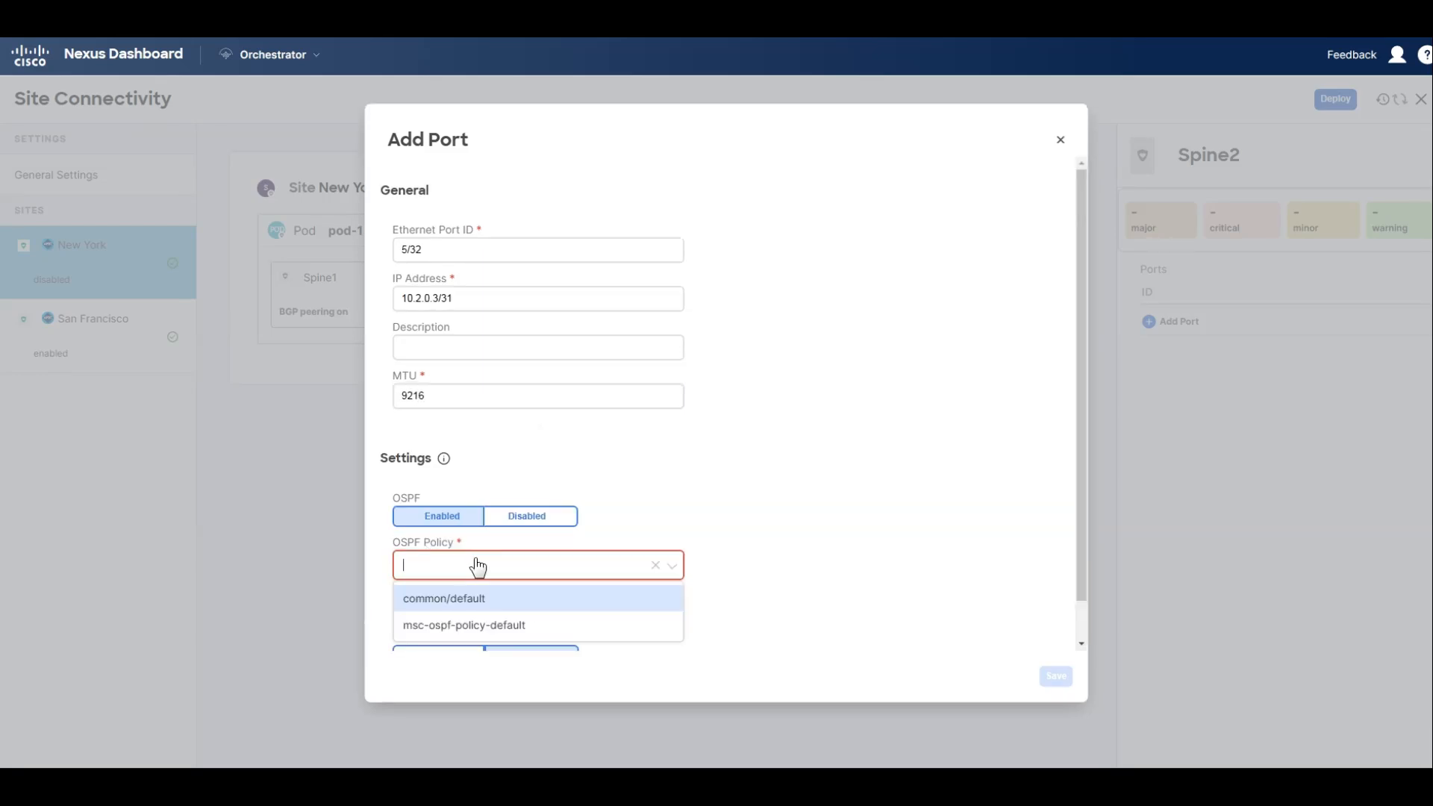
pyautogui.click(468, 625)
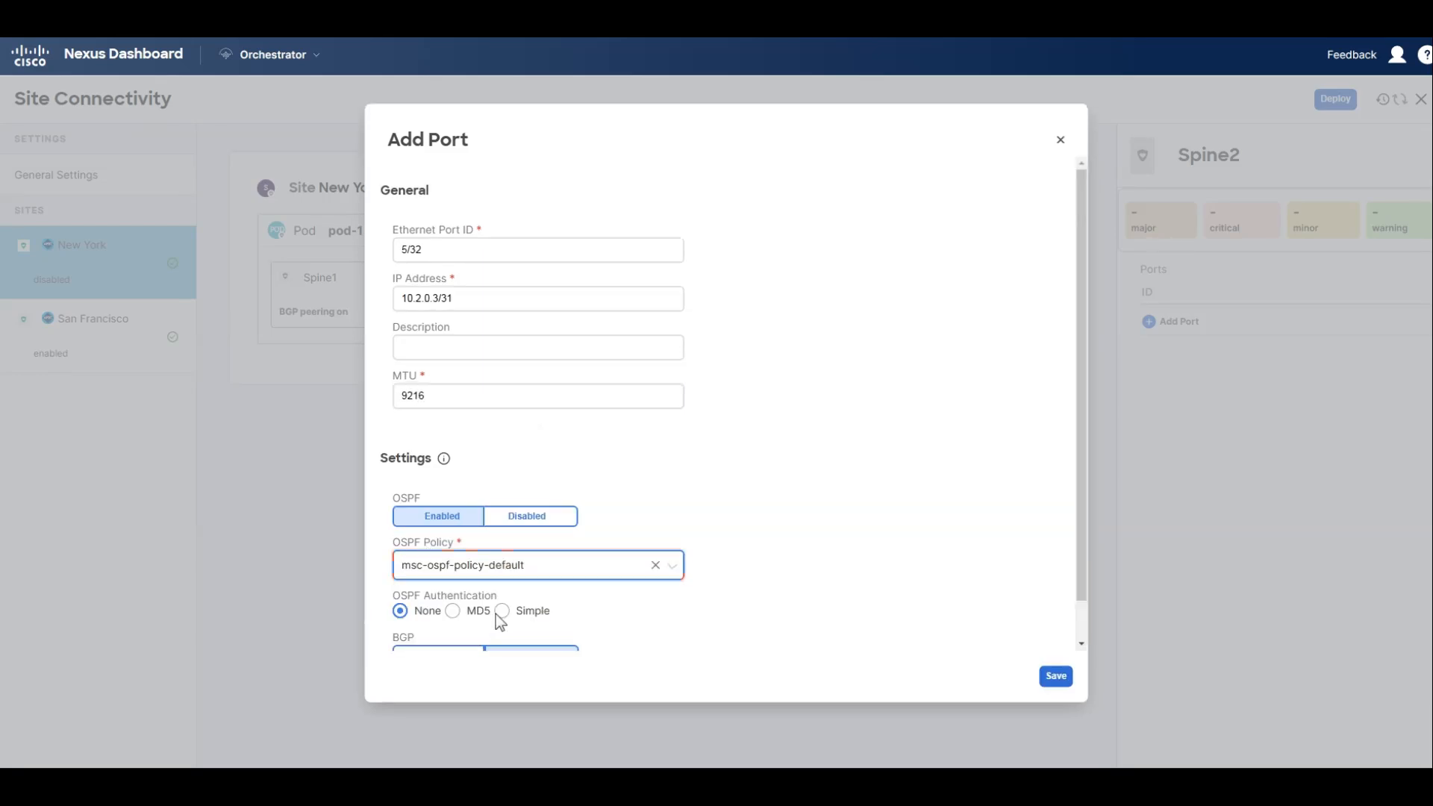
pyautogui.click(1055, 677)
# Turn on BGP peering for New York's Spine2 and set its BGP-EVPN router ID to 10.2.100.2.
pyautogui.click(1159, 425)
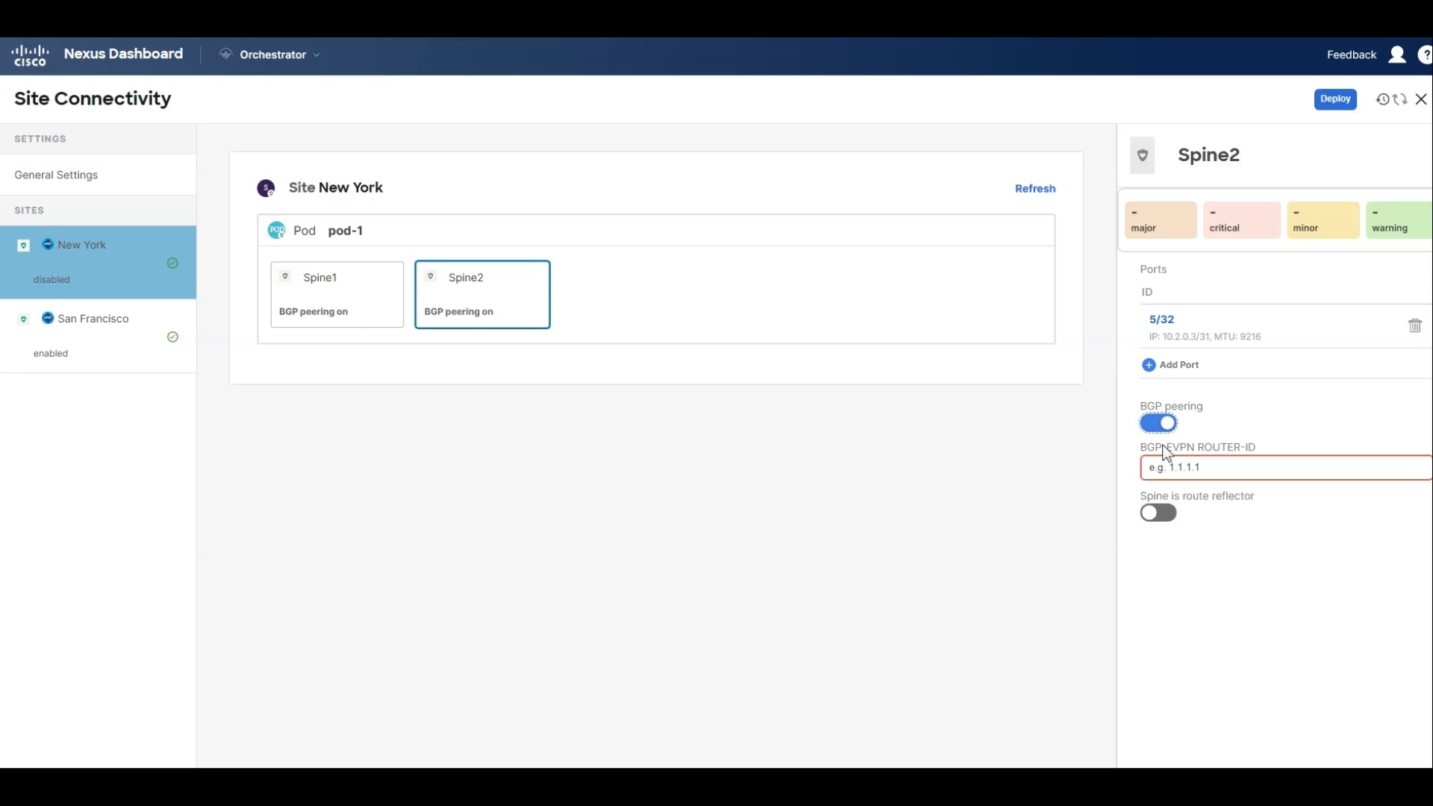
pyautogui.click(1150, 467)
pyautogui.write('10.2.100.2')
# Set the overlay unicast TEP of New York's pod-1 to 10.2.100.100.
pyautogui.click(360, 244)
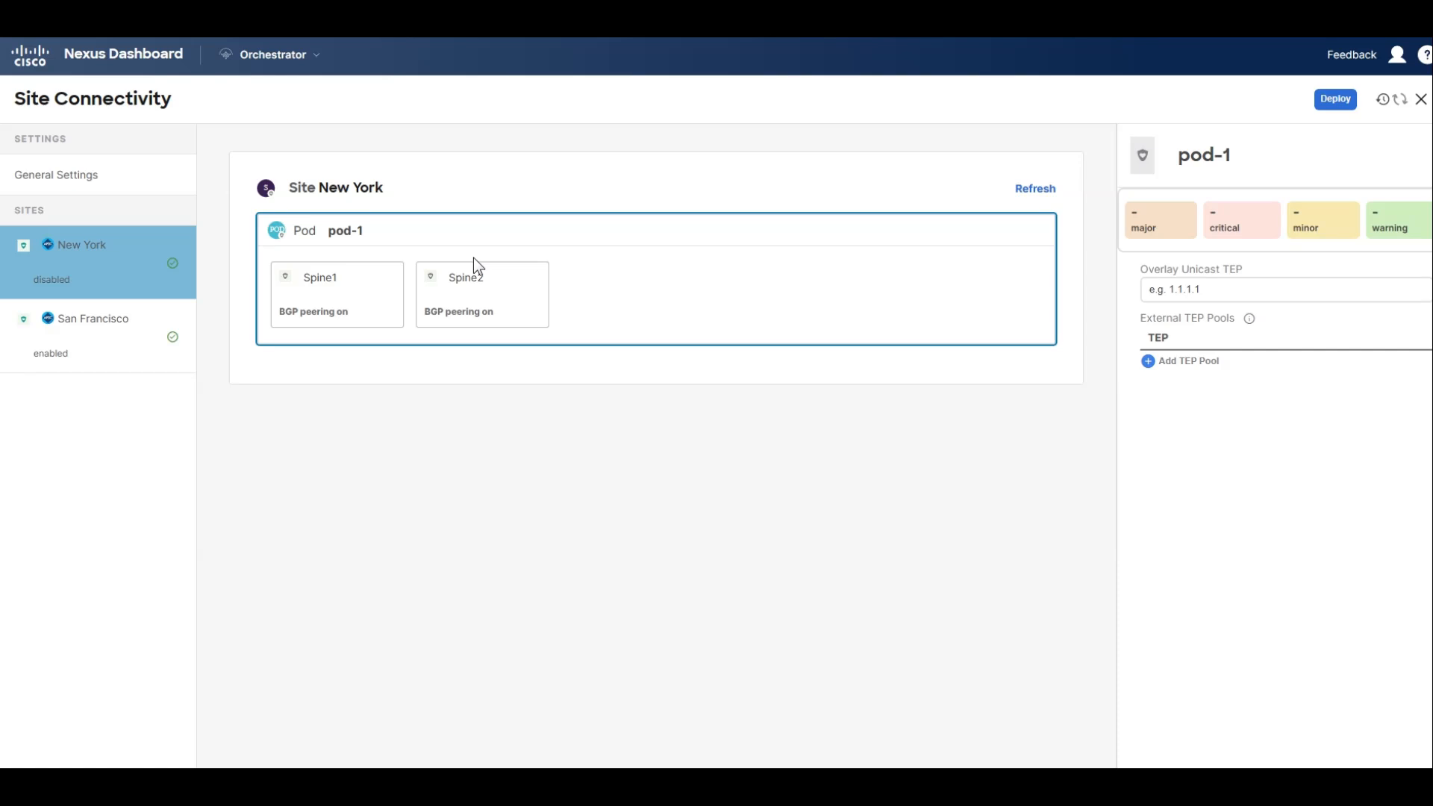
pyautogui.click(1186, 290)
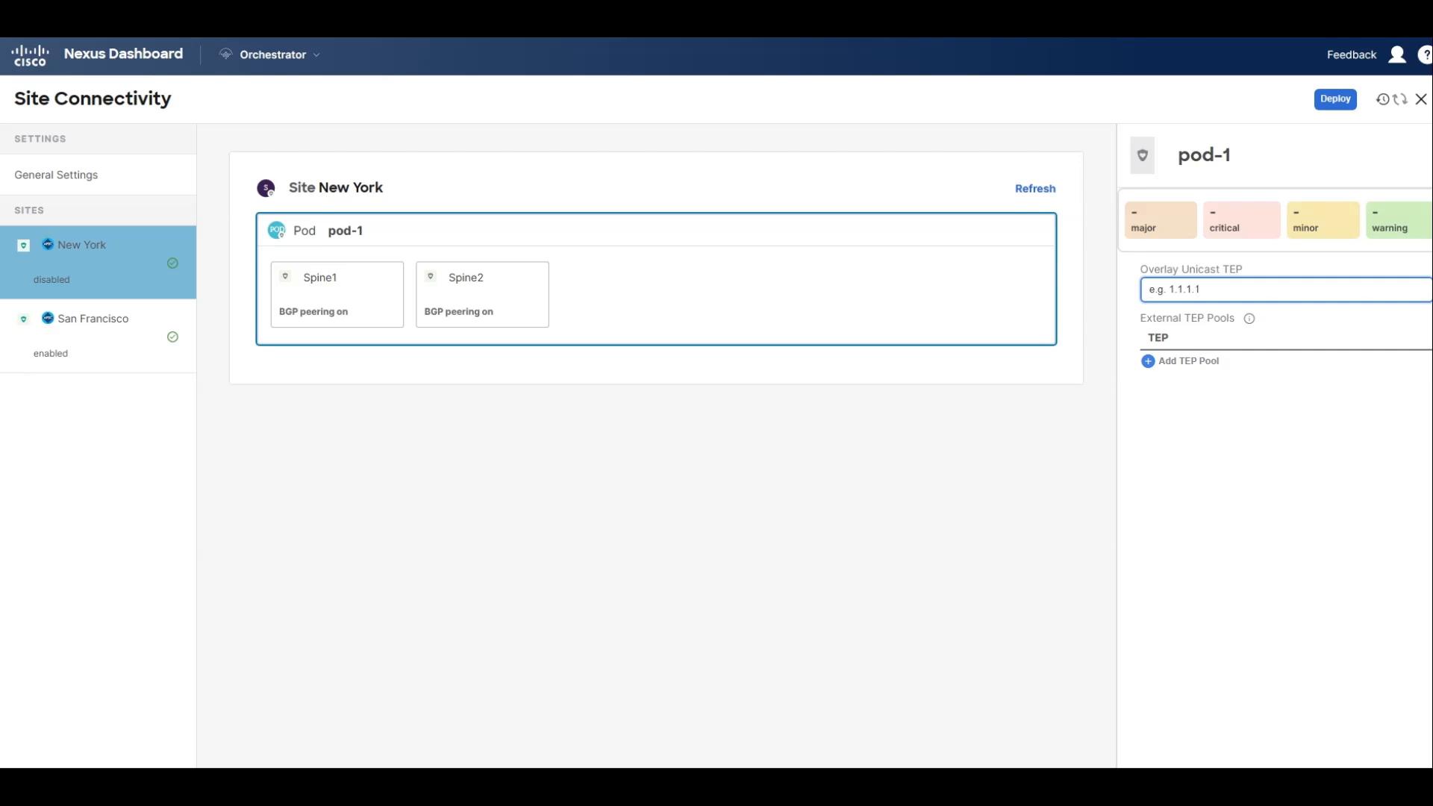
pyautogui.write('10.2.100.100')
pyautogui.press('Tab')
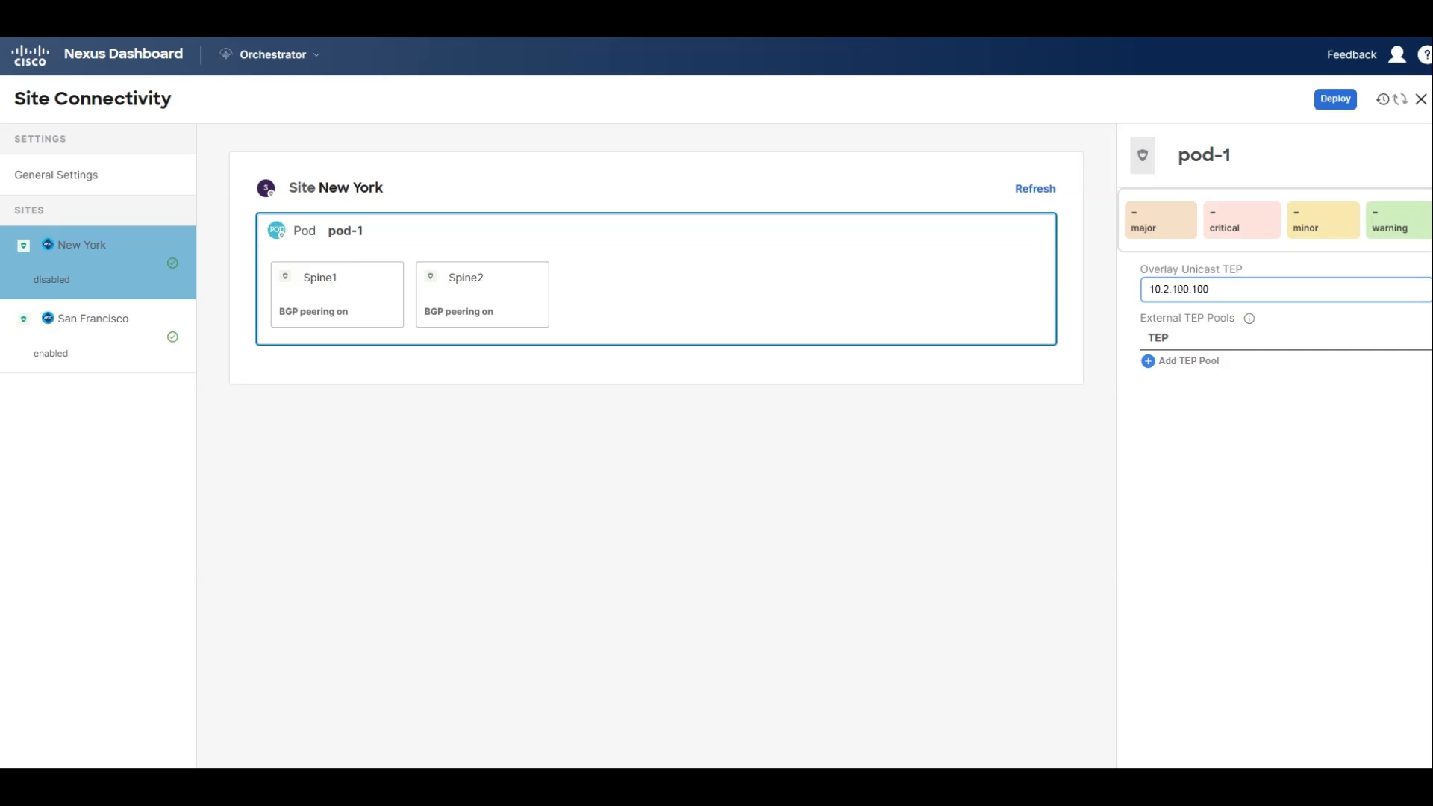
# Enable Multi-Site for the New York site and set its overlay multicast TEP to 10.2.100.200.
pyautogui.click(590, 183)
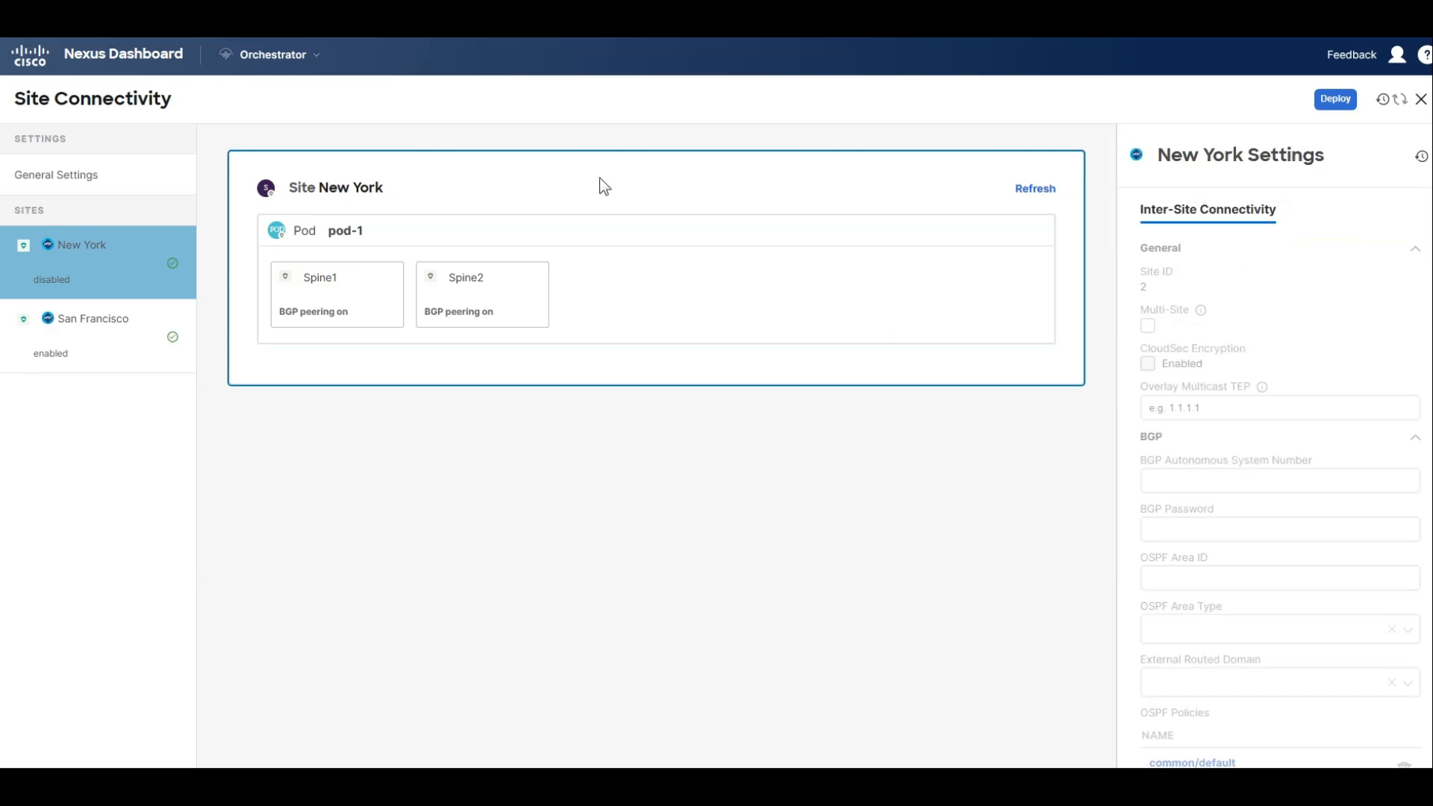
pyautogui.click(1148, 325)
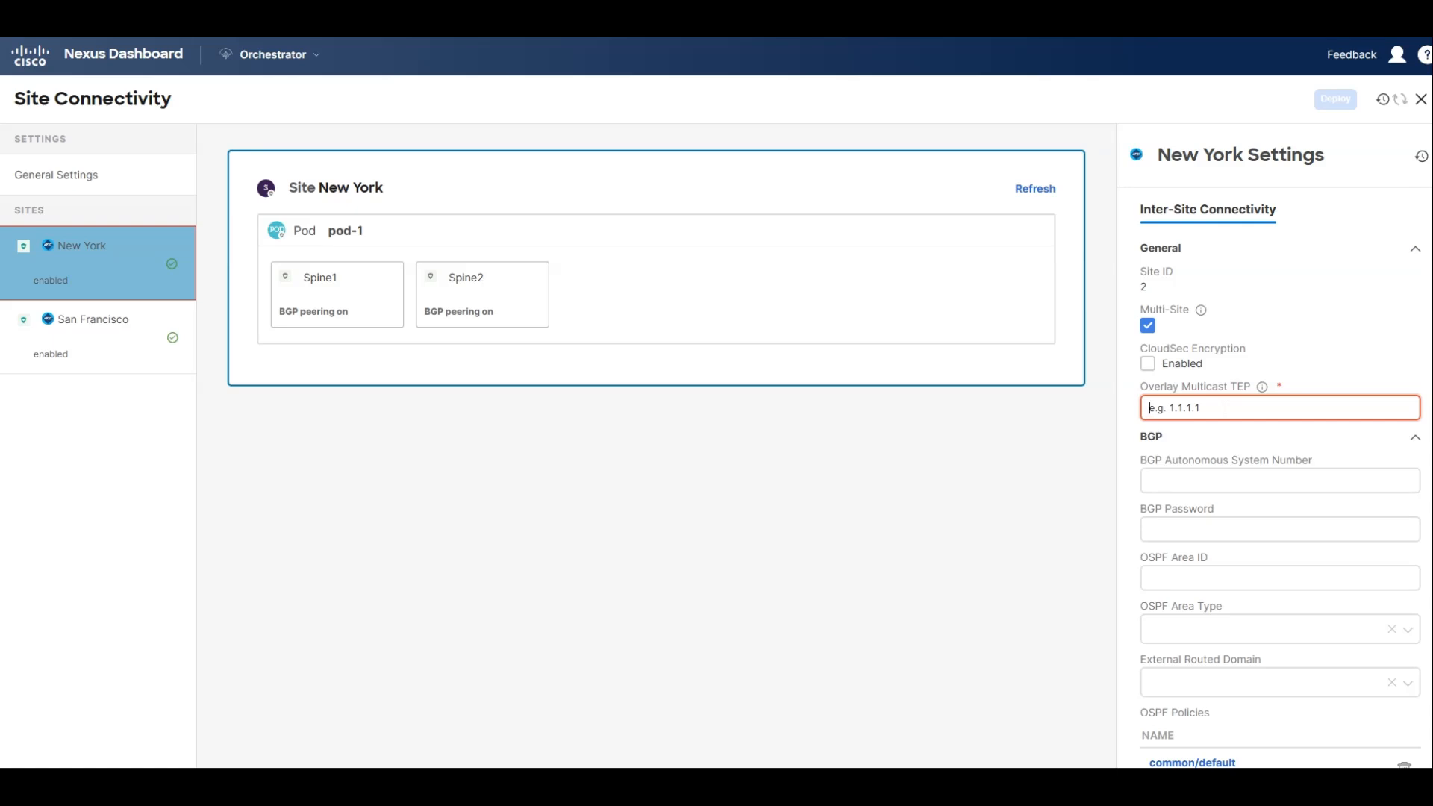
pyautogui.write('10.2.100.200')
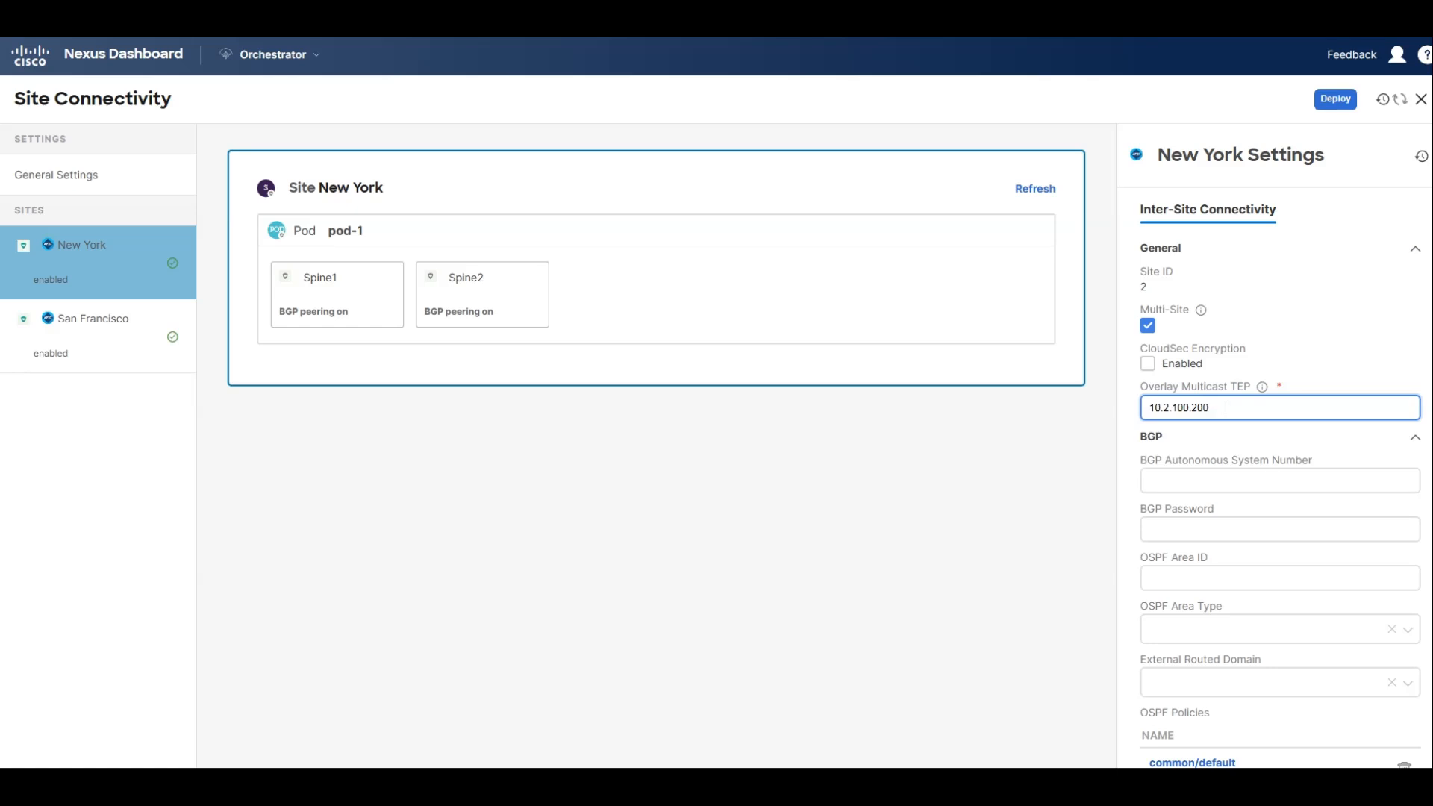
# Set New York's BGP autonomous system number to 65002, OSPF area ID to 0 and OSPF area type to regular.
pyautogui.click(1206, 480)
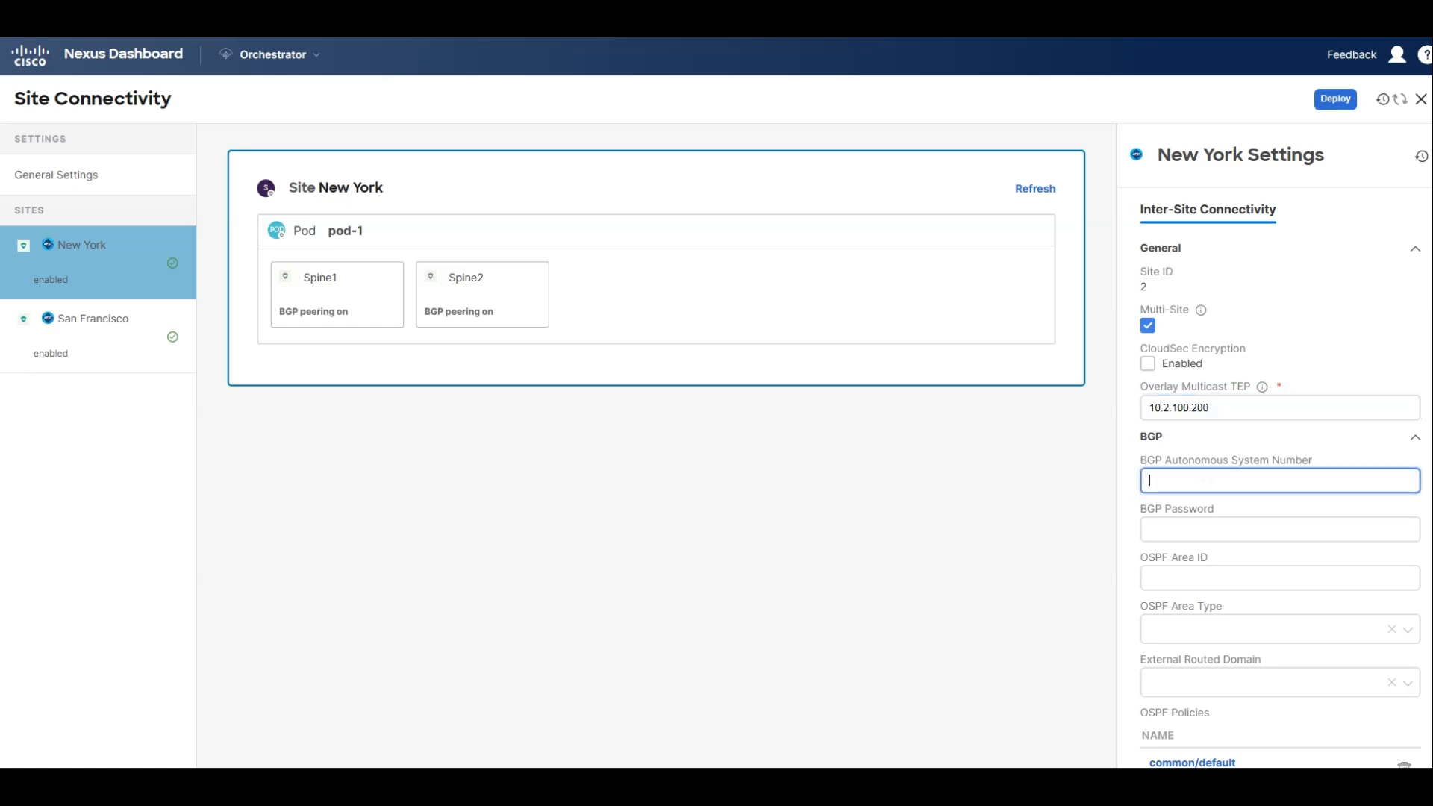
pyautogui.write('65002')
pyautogui.press('Tab')
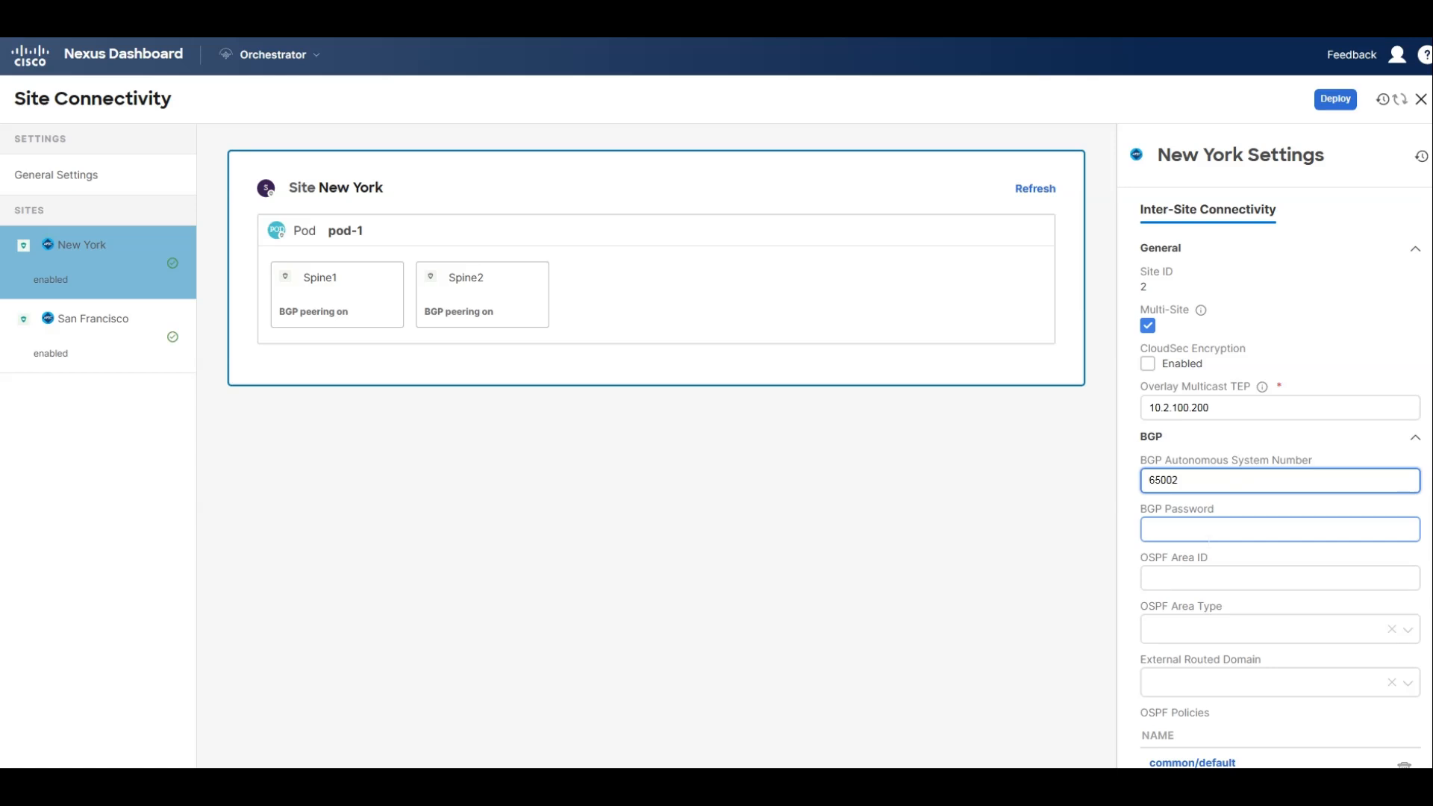
pyautogui.press('Tab')
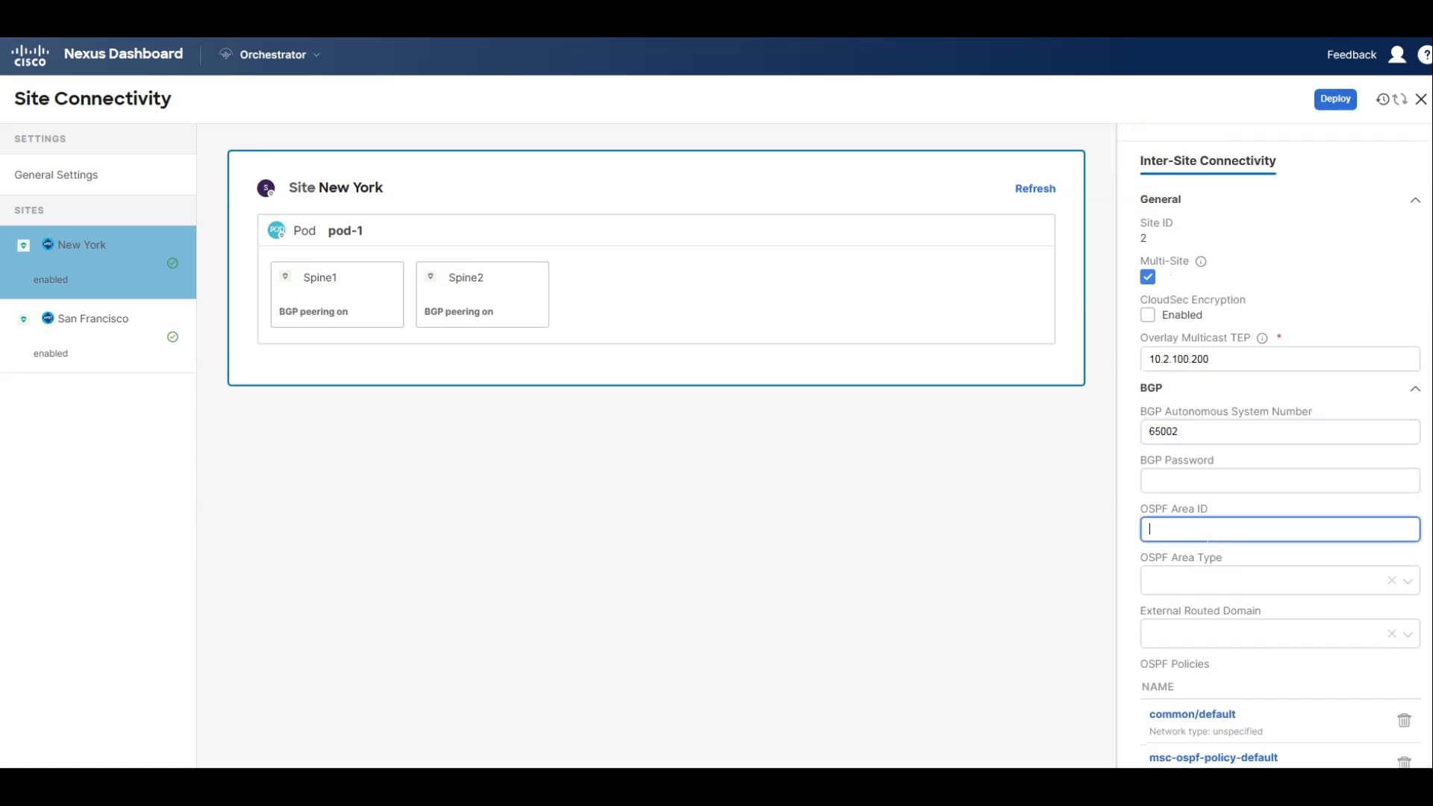
pyautogui.write('0')
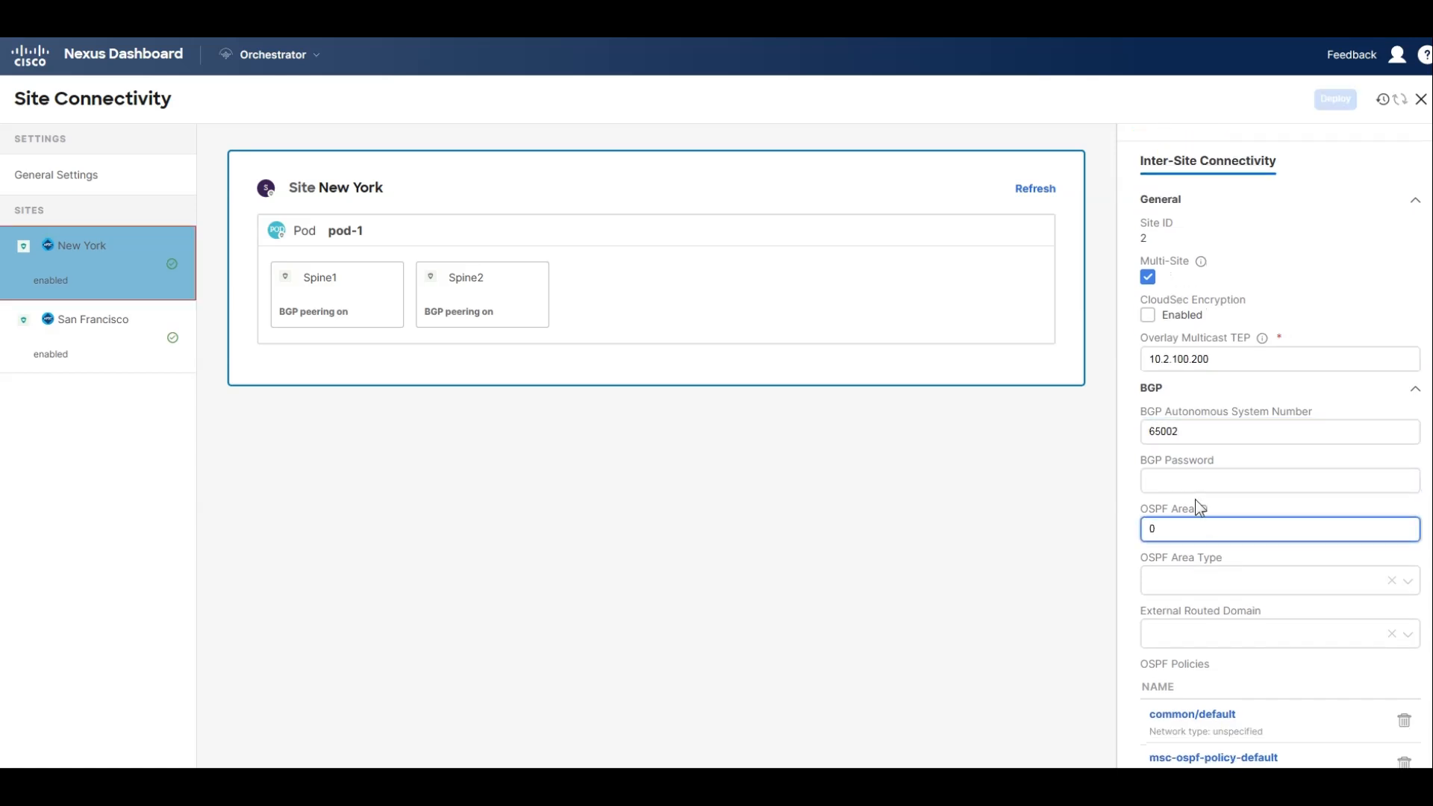
pyautogui.click(1222, 582)
pyautogui.click(1202, 640)
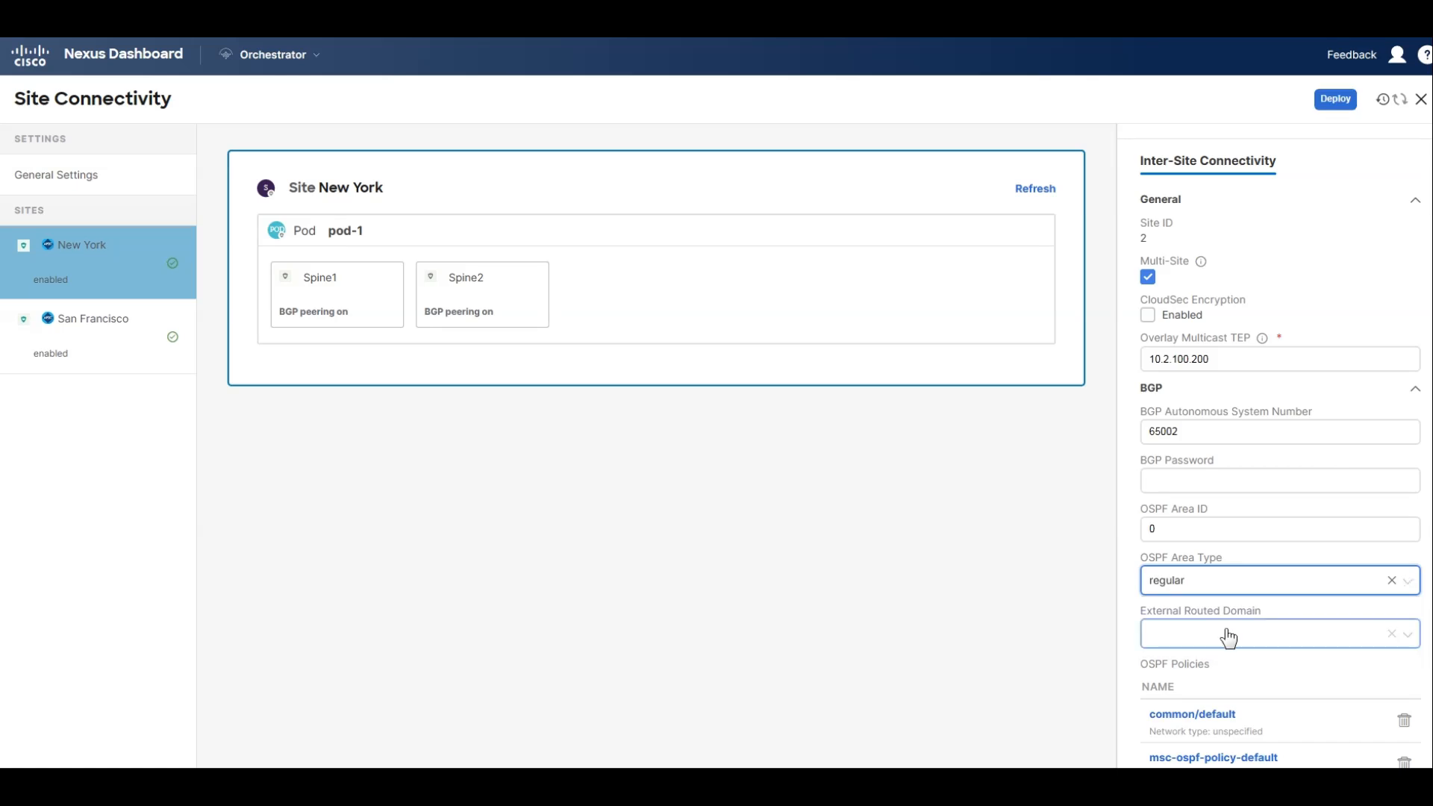
# Choose Multisite_External_L3_Domain as New York's external routed domain and deploy the site connectivity configuration.
pyautogui.scroll(-2, 1227, 638)
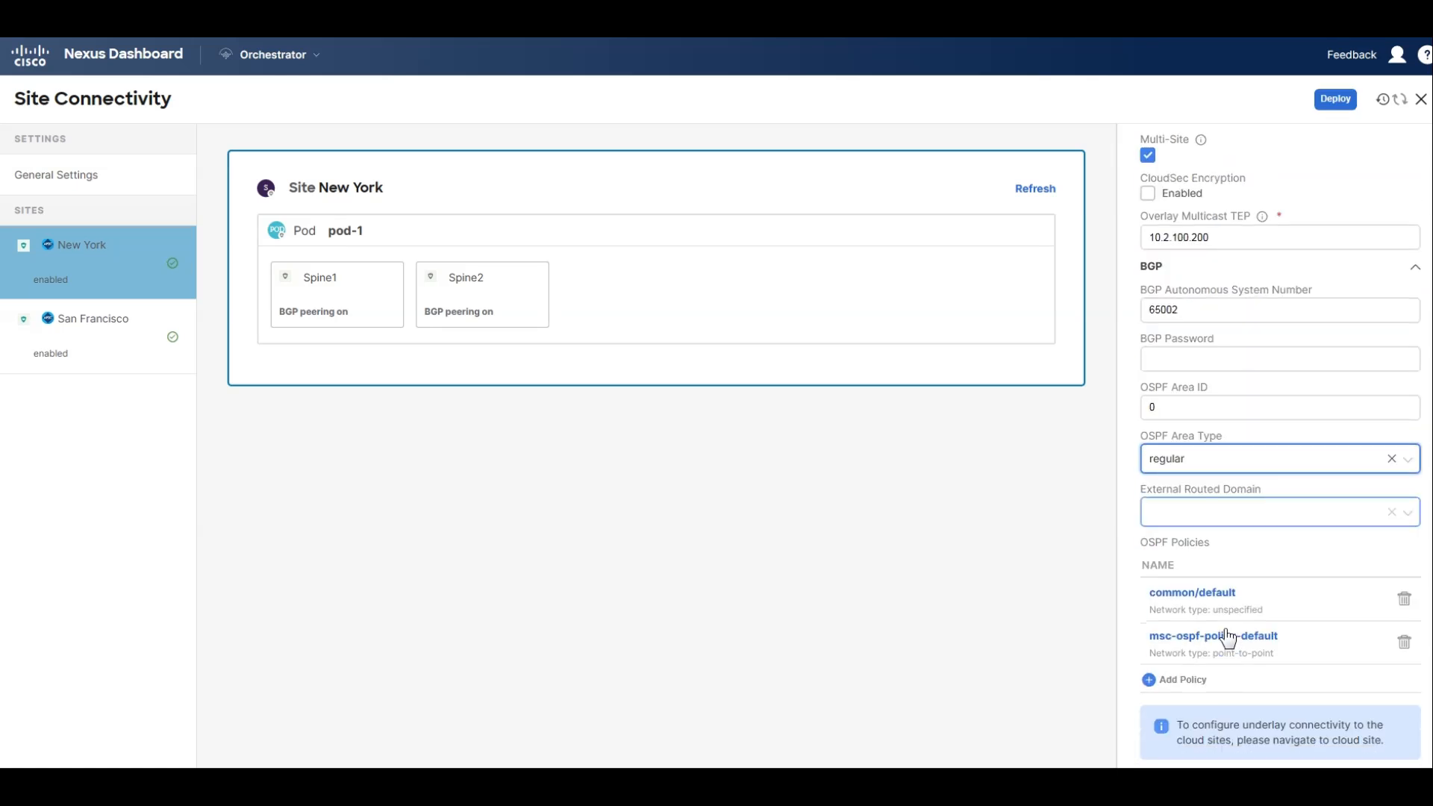
pyautogui.click(1215, 515)
pyautogui.click(1210, 551)
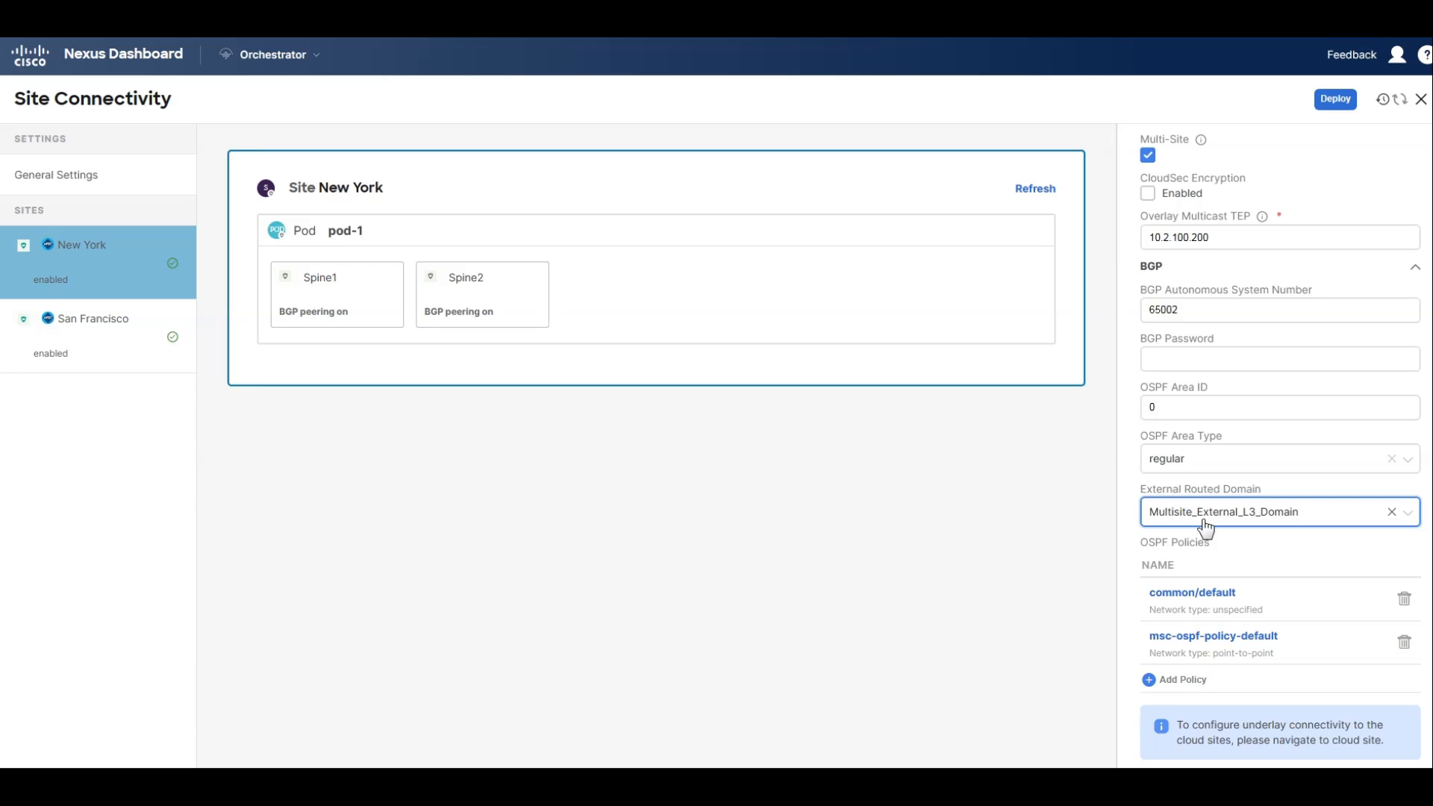
pyautogui.scroll(-3, 1286, 549)
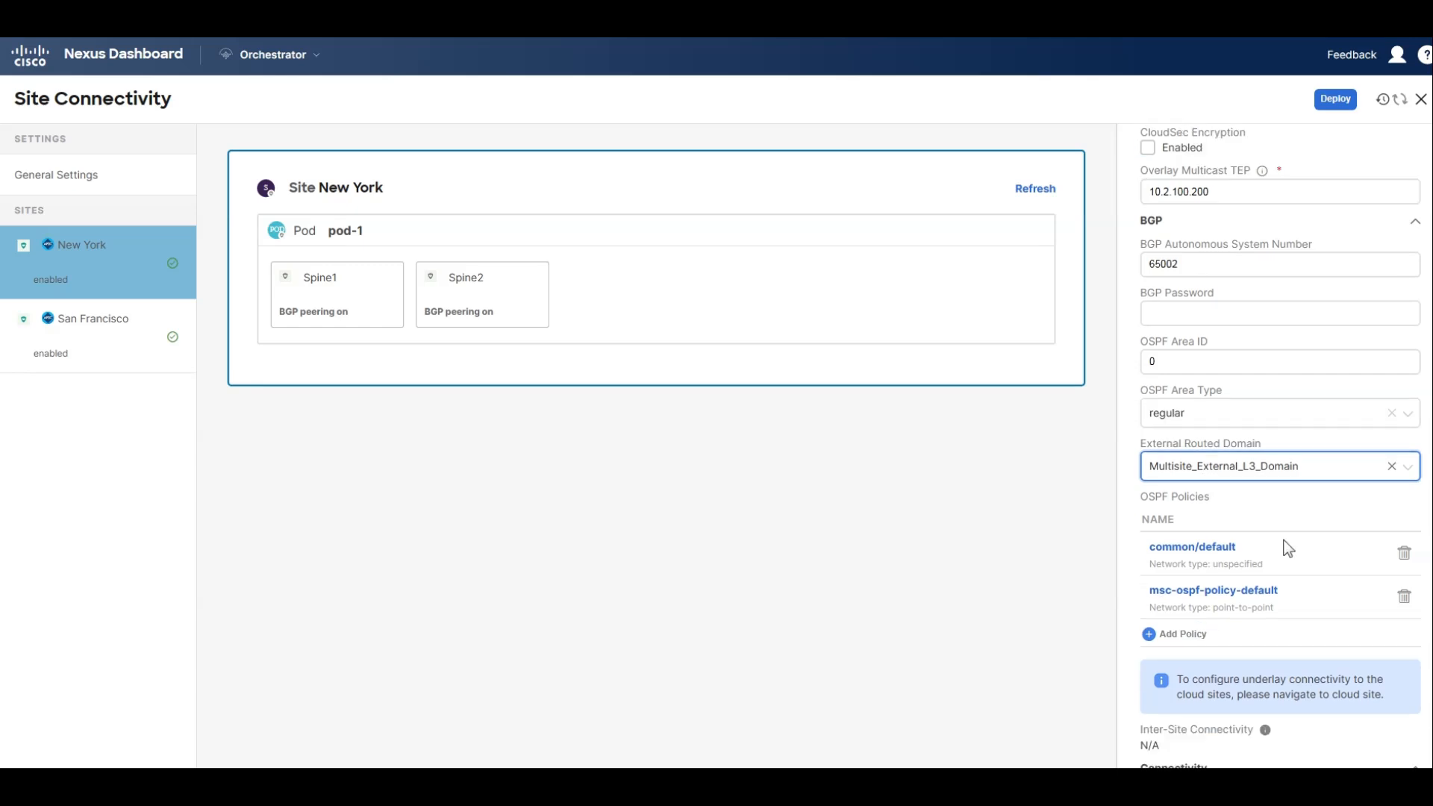
pyautogui.scroll(3, 1291, 553)
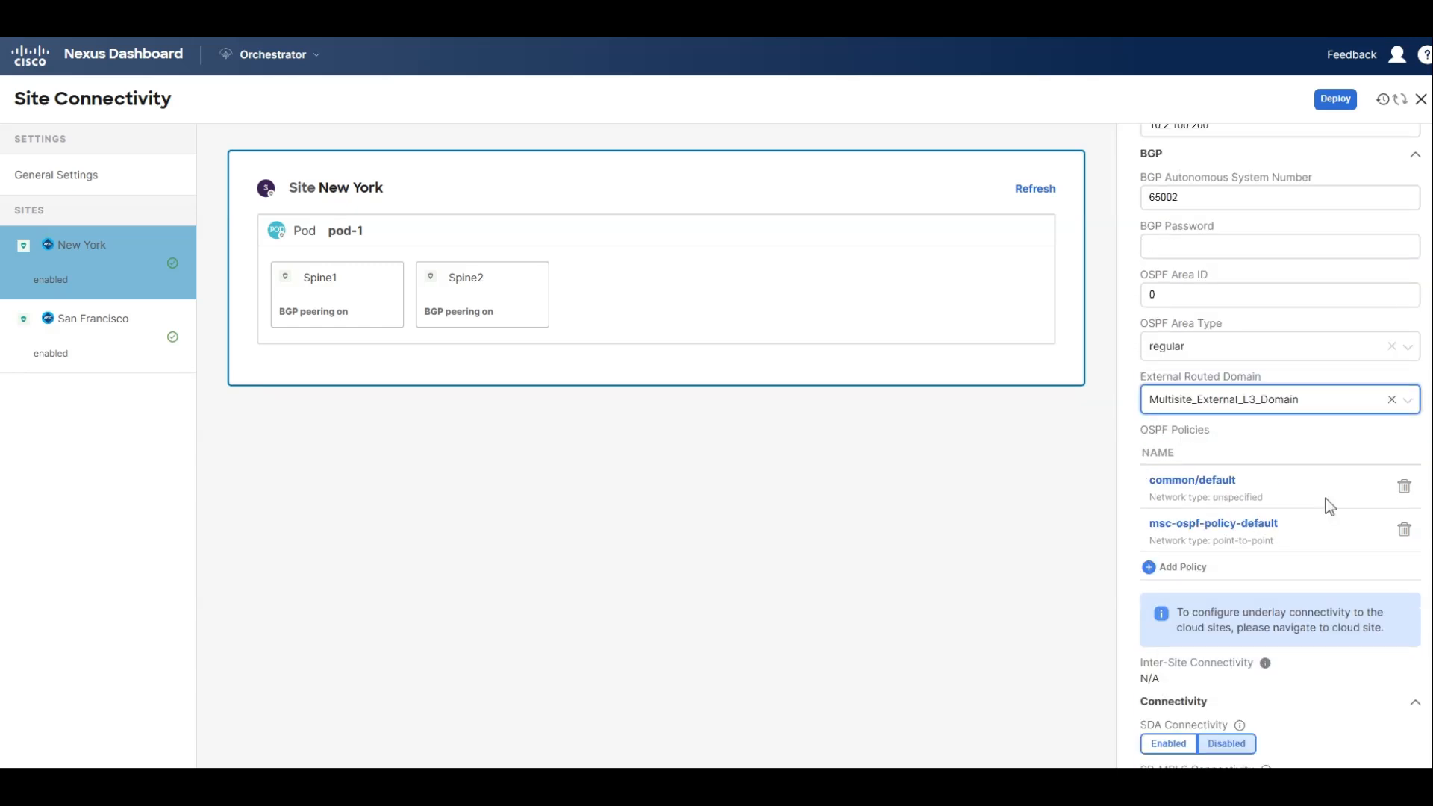
pyautogui.scroll(-3, 1330, 486)
pyautogui.scroll(1, 1327, 495)
pyautogui.scroll(5, 1332, 500)
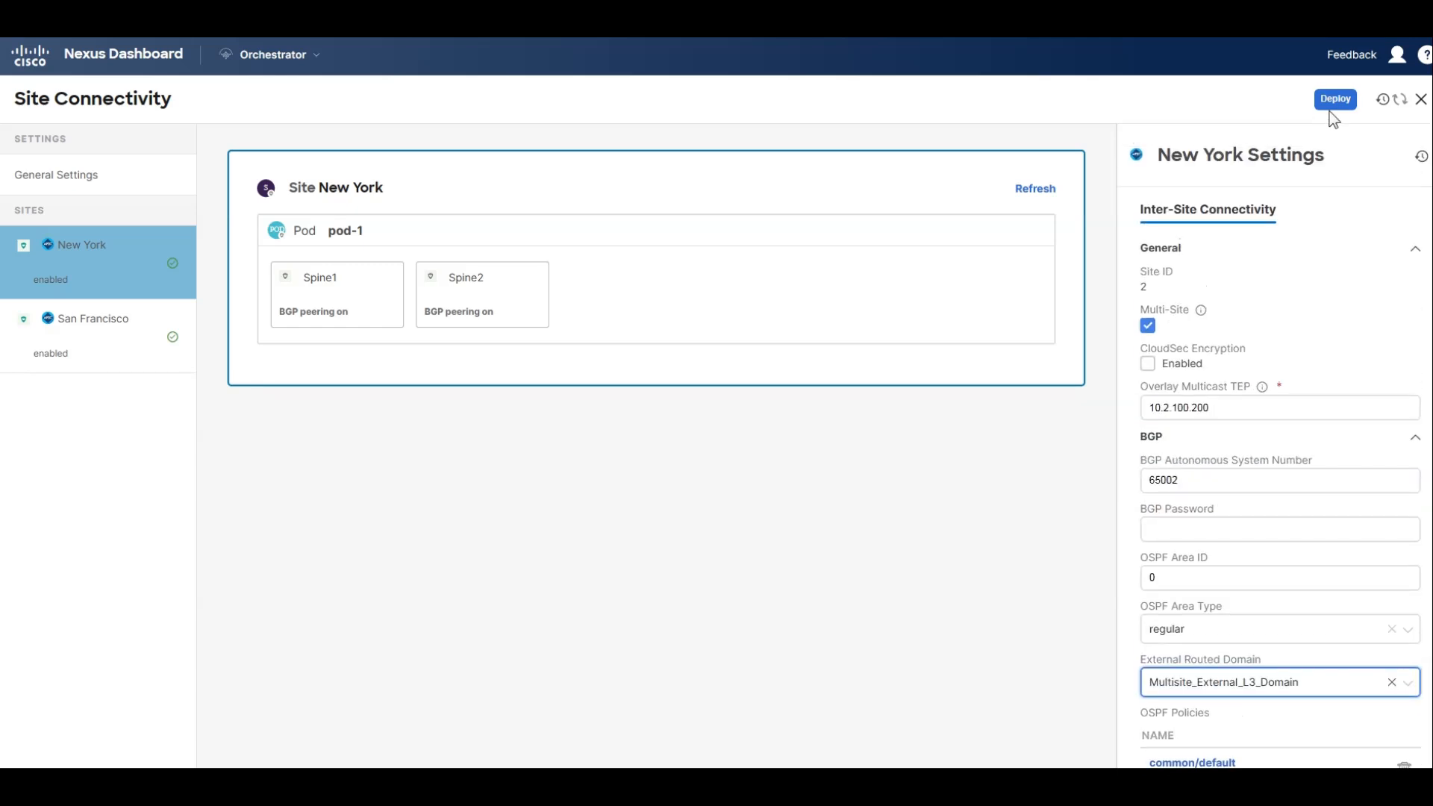
pyautogui.click(1332, 103)
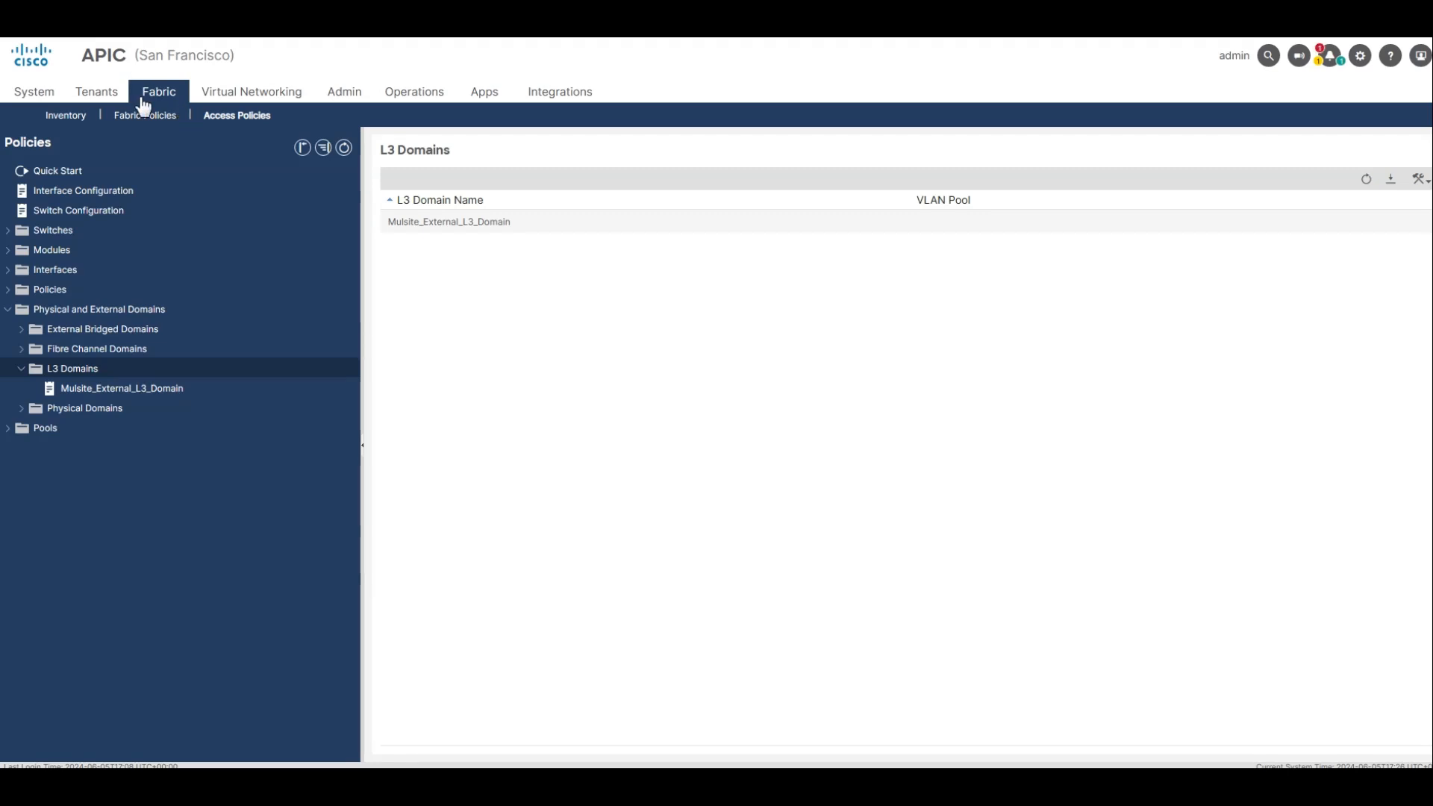
# Switch to San Francisco's APIC and open the infra tenant's Fabric Ext Connection Policy under its protocol policies.
pyautogui.click(94, 97)
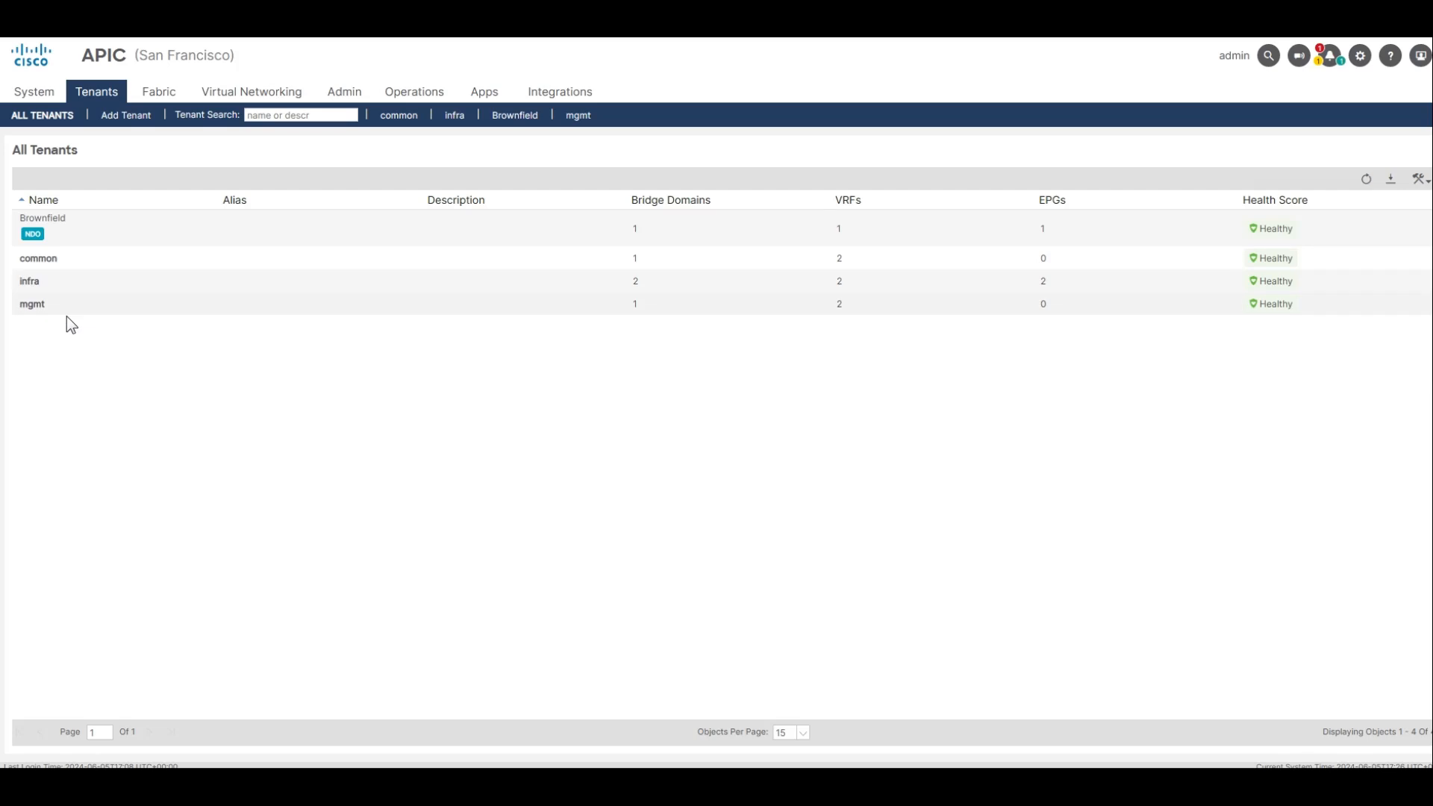
pyautogui.doubleClick(42, 289)
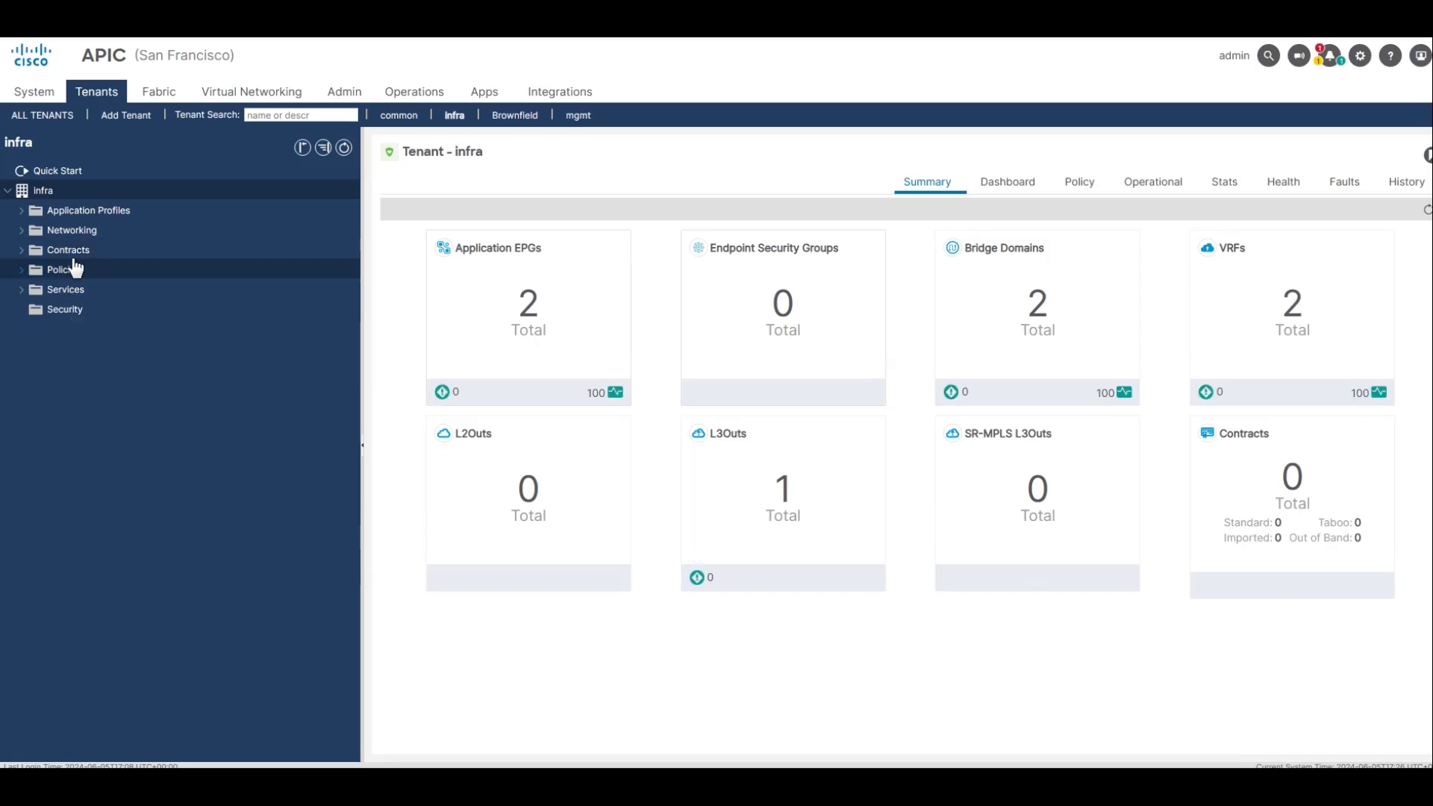
pyautogui.click(21, 270)
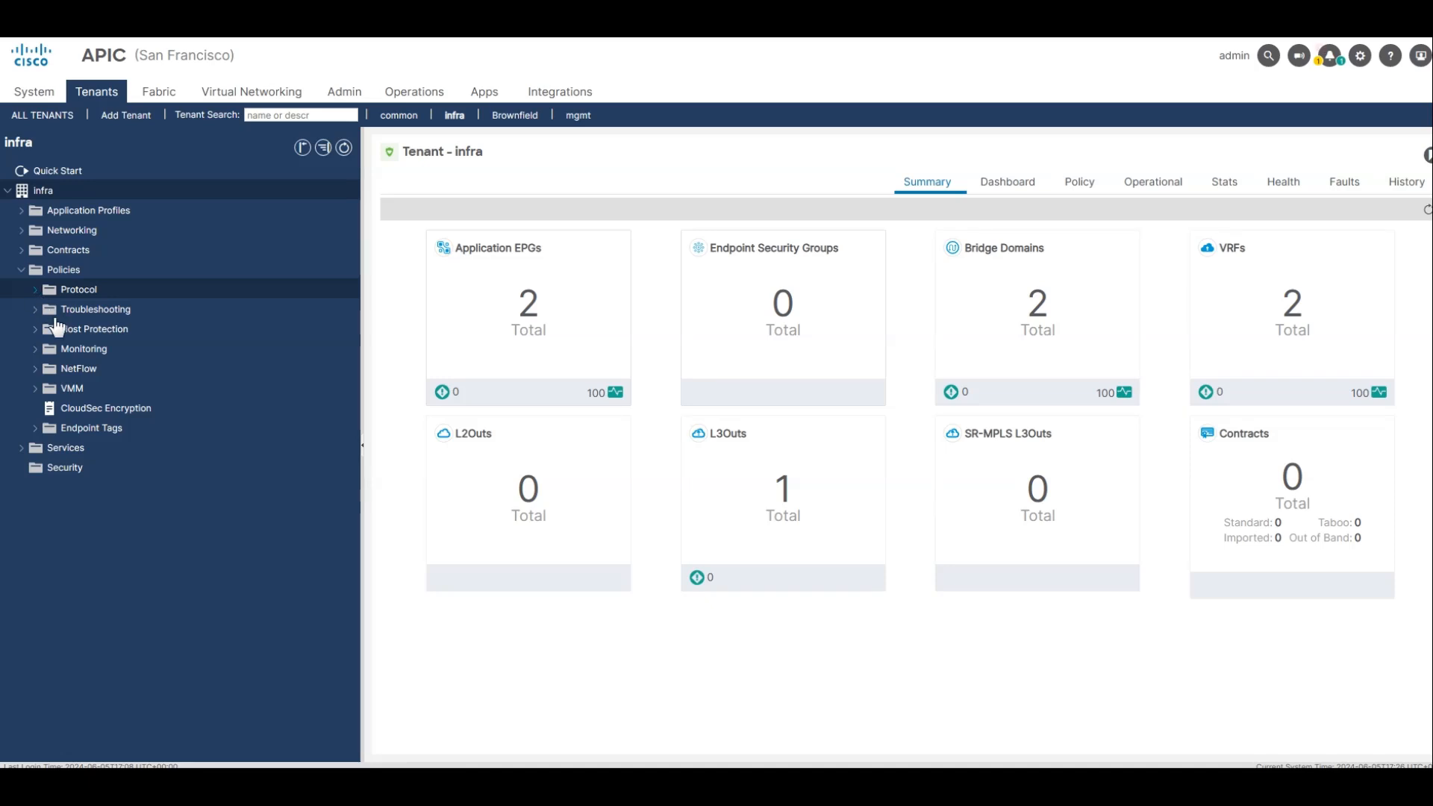
pyautogui.click(35, 289)
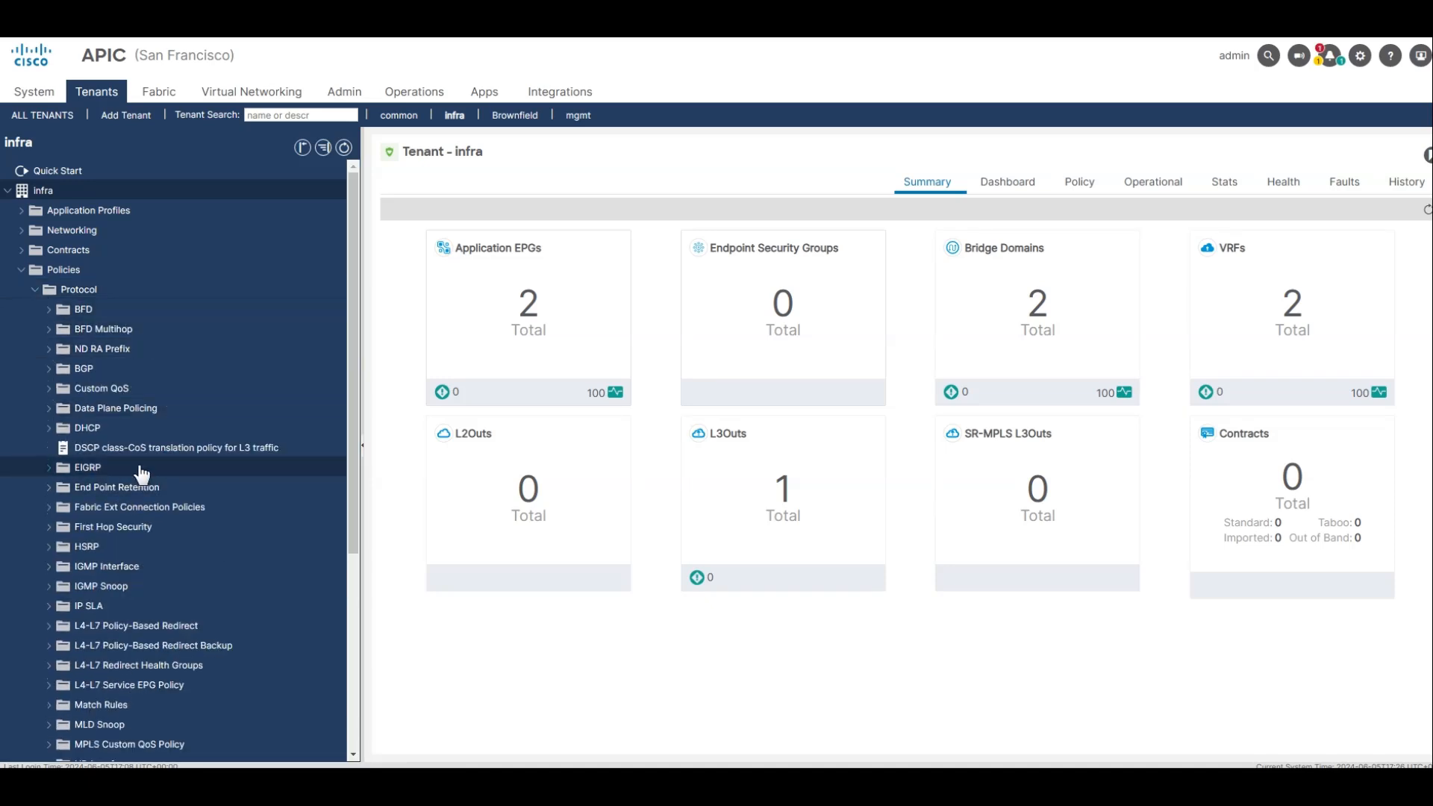
pyautogui.click(122, 510)
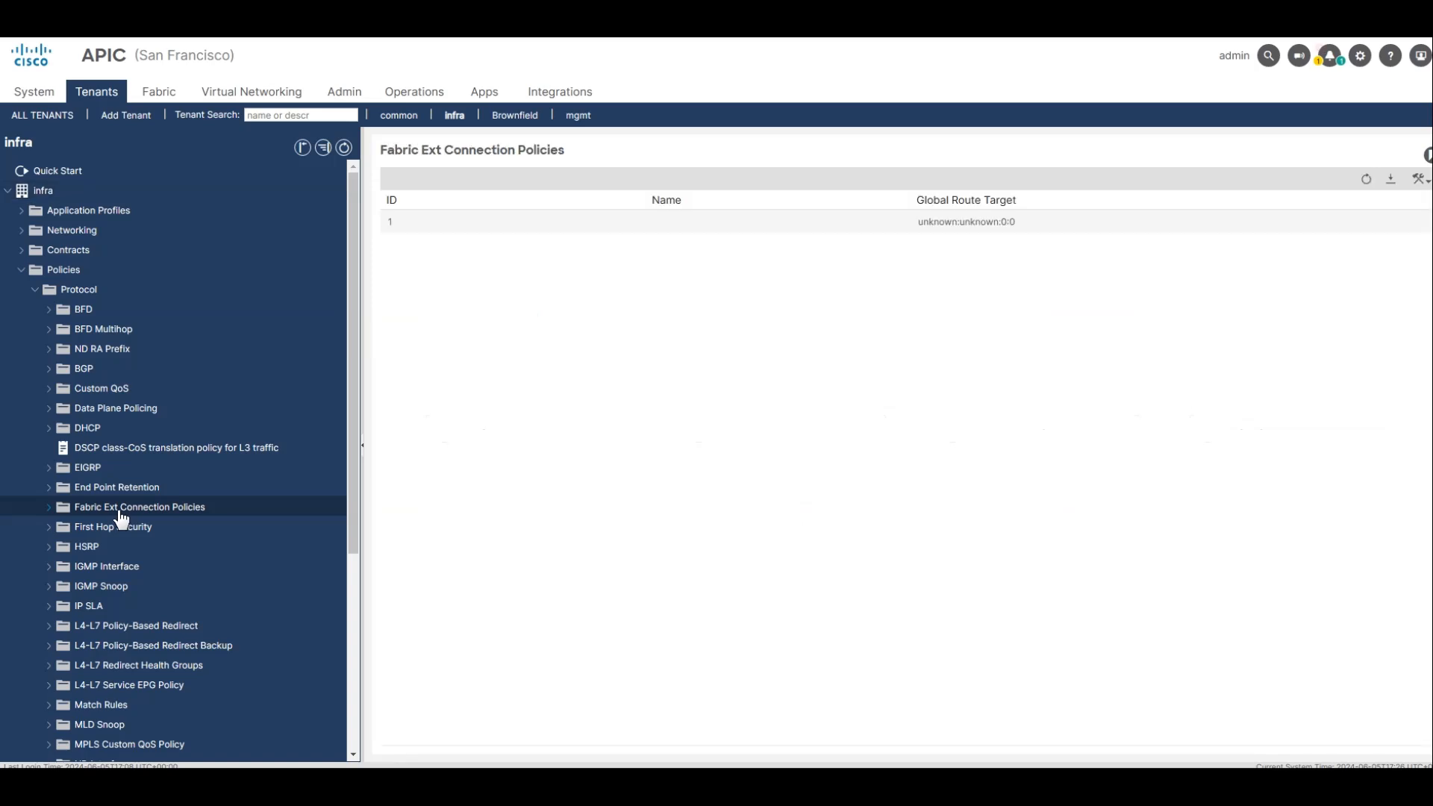
pyautogui.click(49, 508)
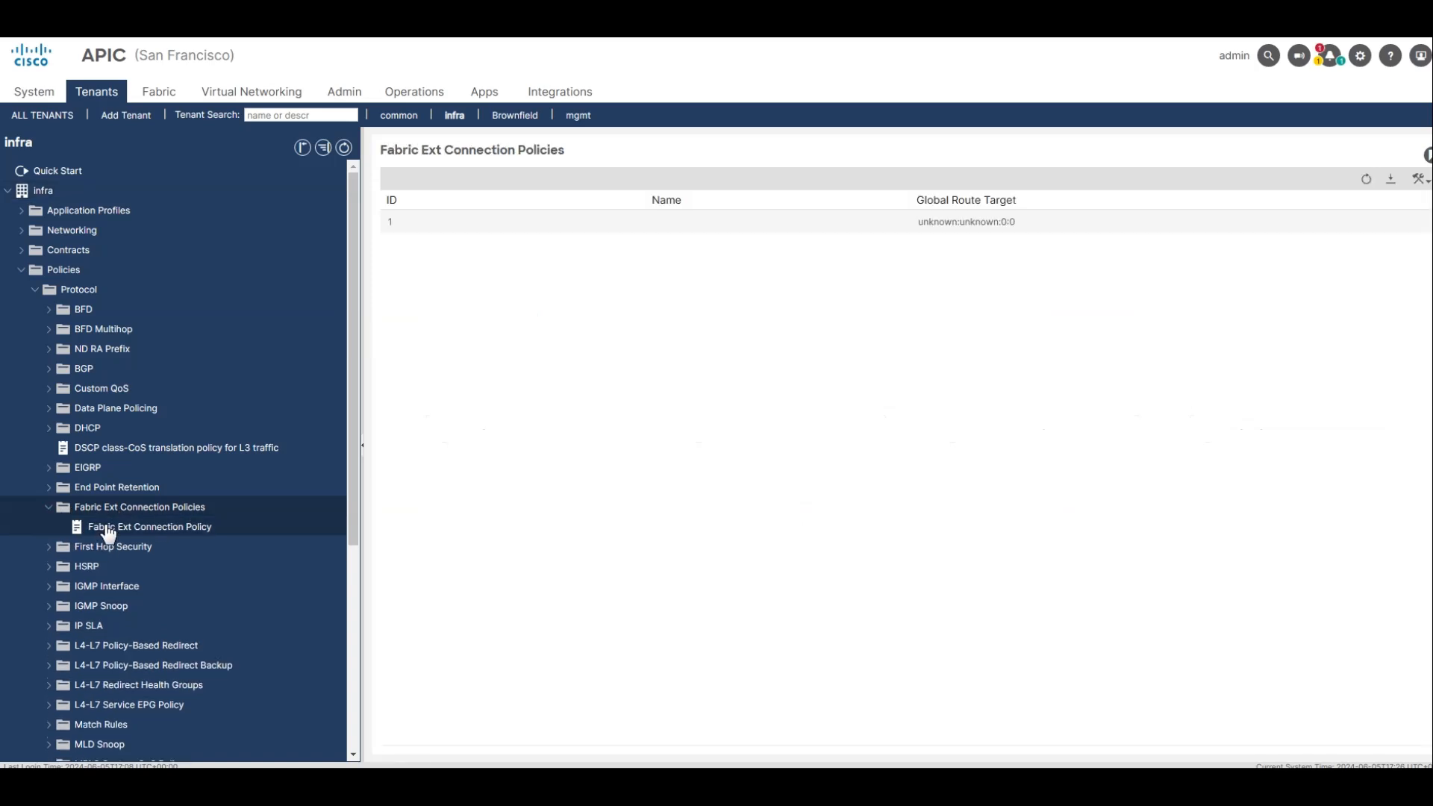
pyautogui.click(110, 530)
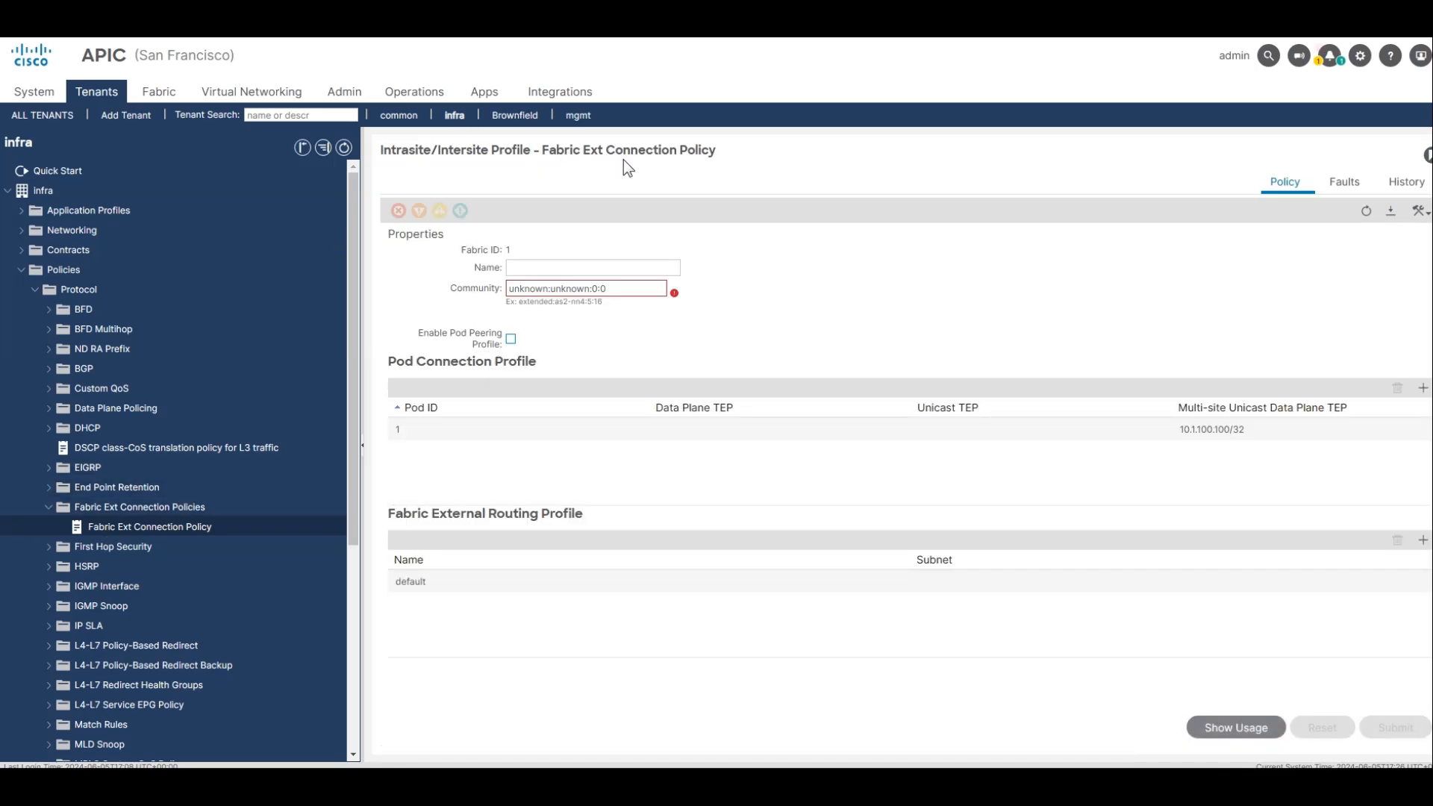
# Set the Fabric Ext Connection Policy's community to extended:as2-nn4:5:16.
pyautogui.click(535, 288)
pyautogui.tripleClick(541, 288)
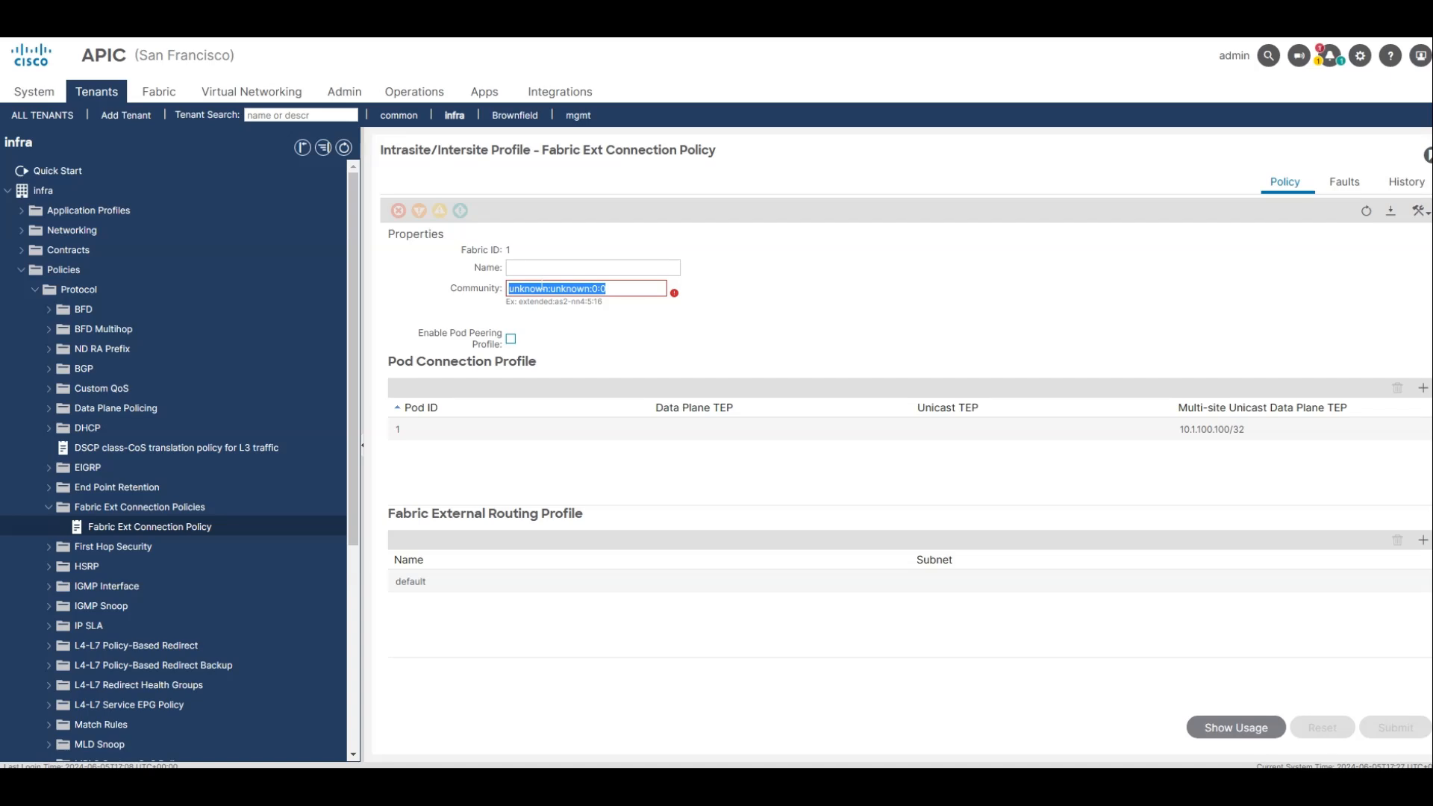
pyautogui.write('ex')
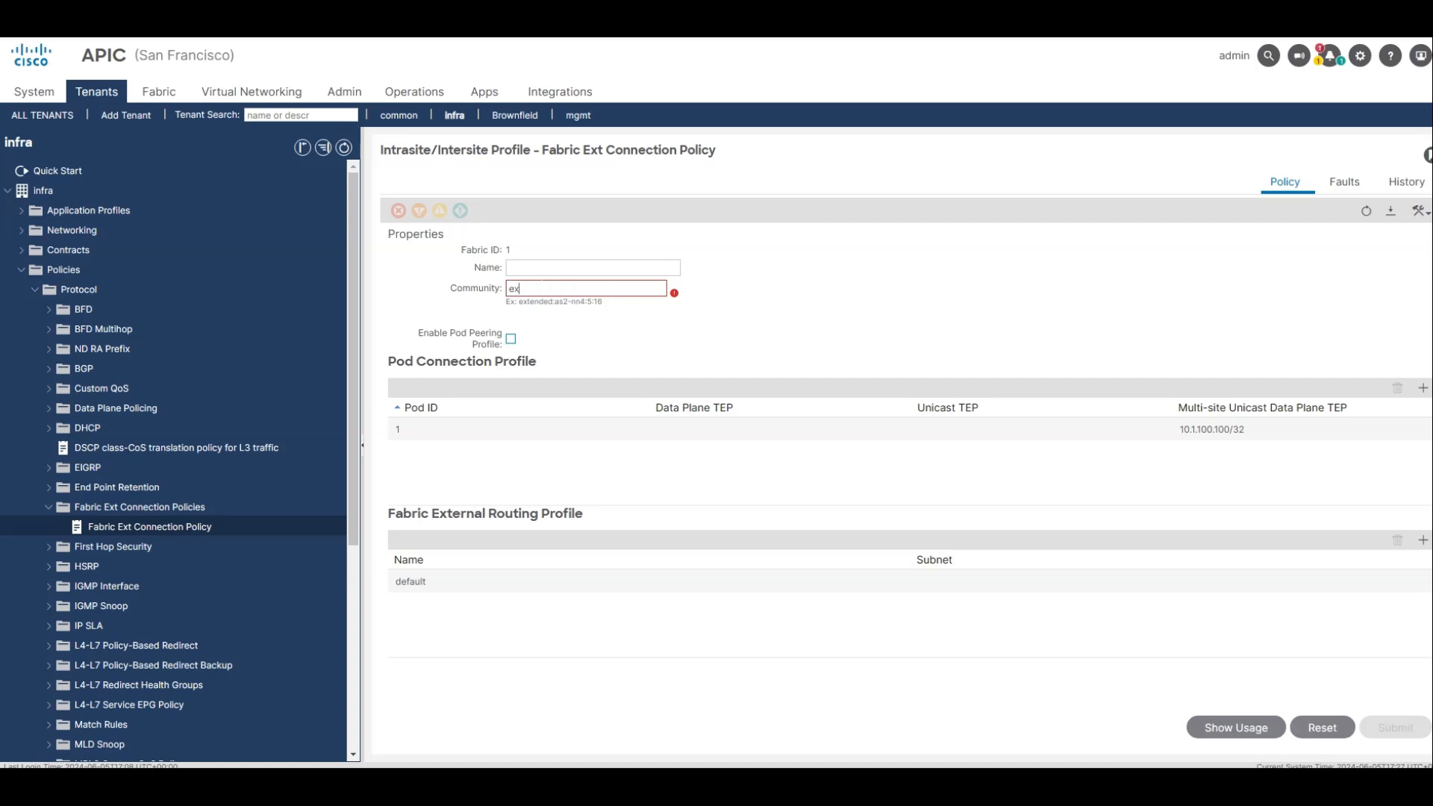
pyautogui.write('tended:as2-nn4:5:16')
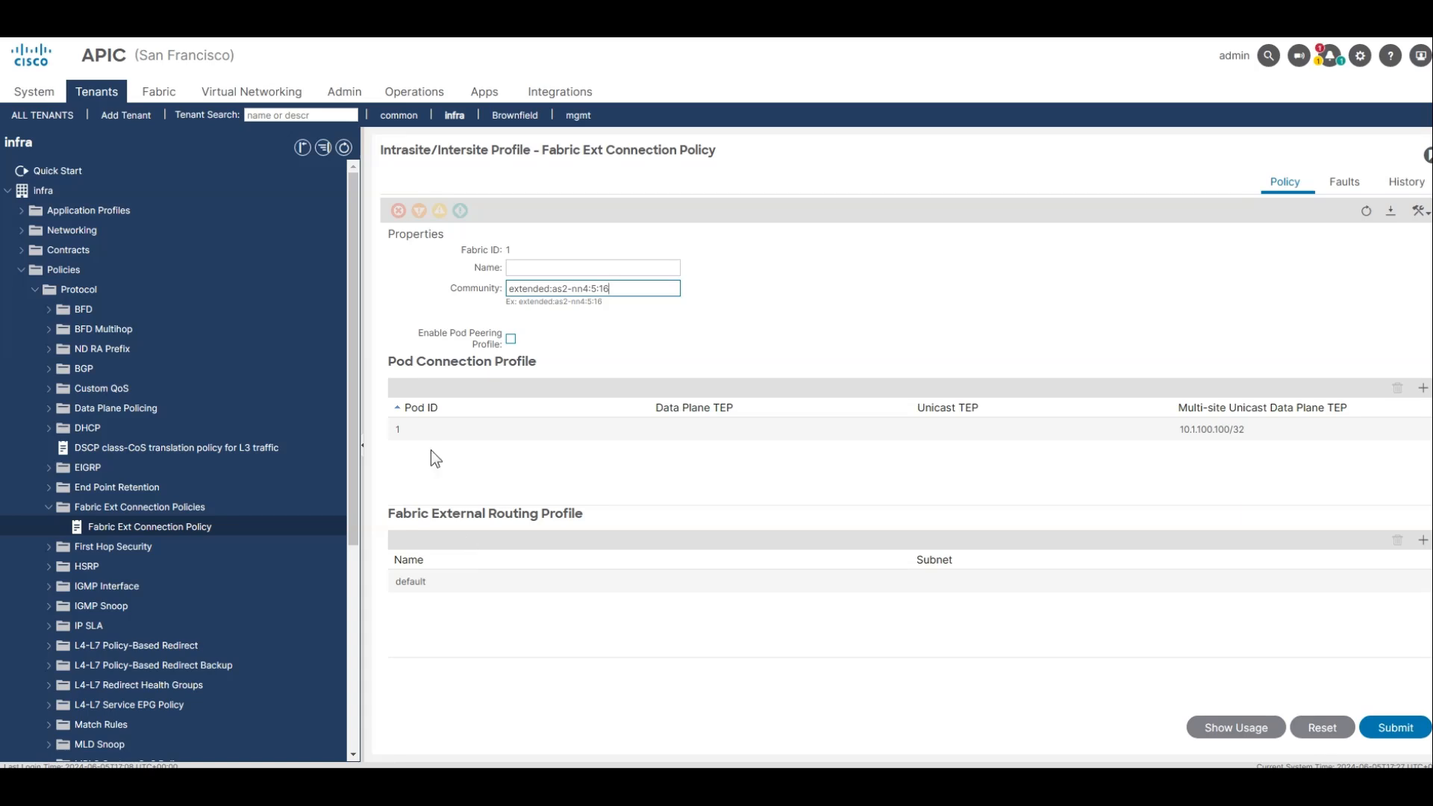
# Add data plane TEP 10.1.200.200/32 to pod 1's connection profile and submit the Fabric Ext Connection Policy.
pyautogui.click(424, 431)
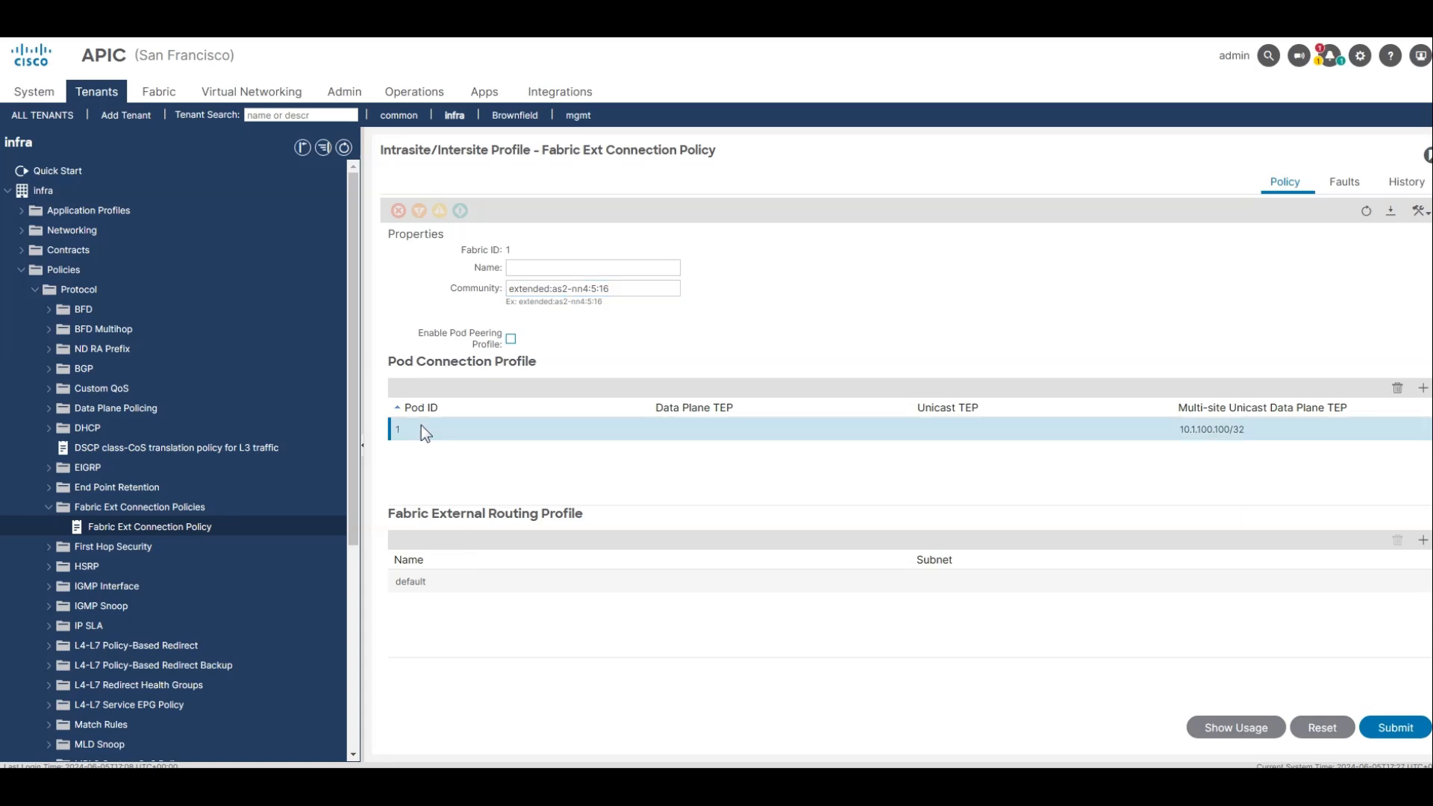
pyautogui.doubleClick(424, 429)
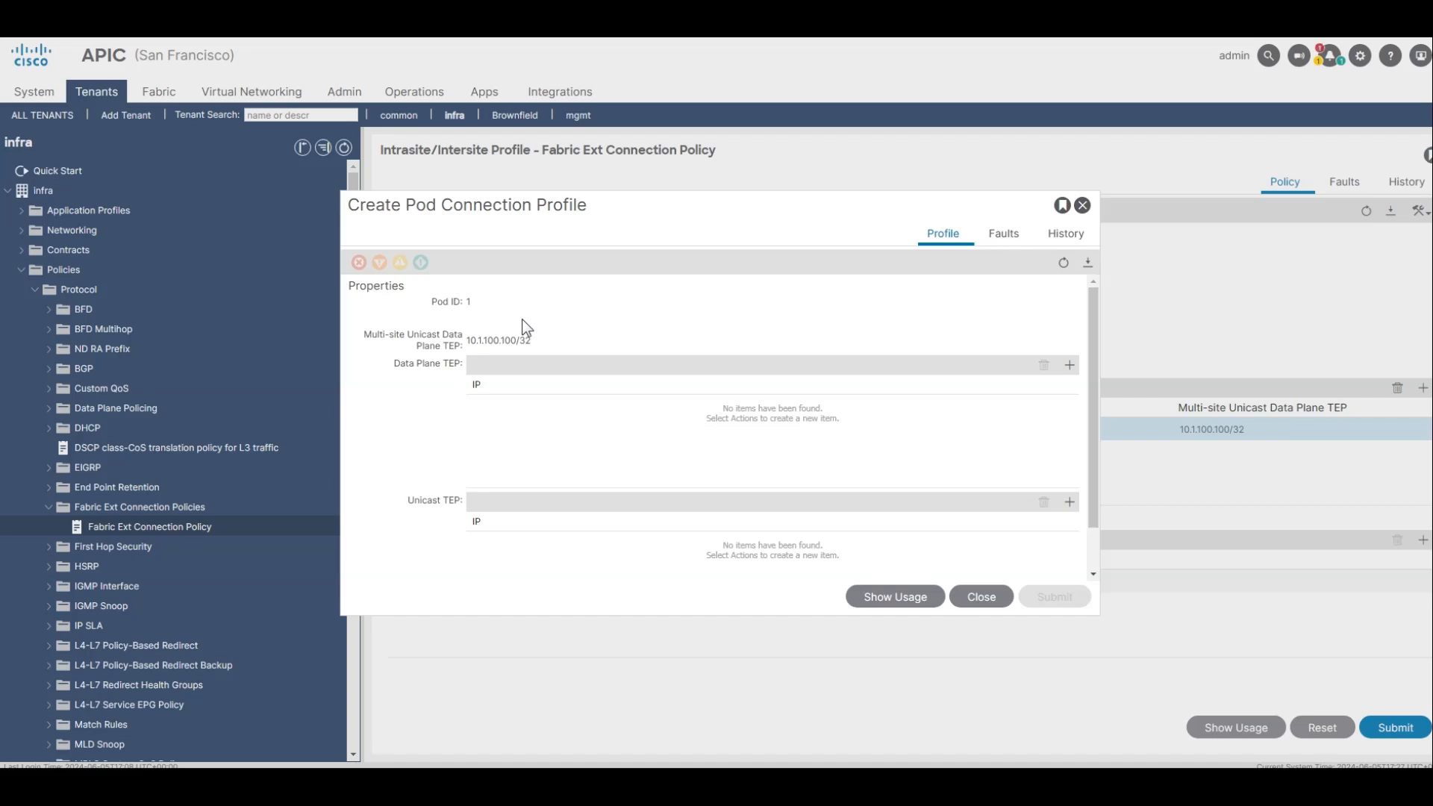
pyautogui.click(1069, 365)
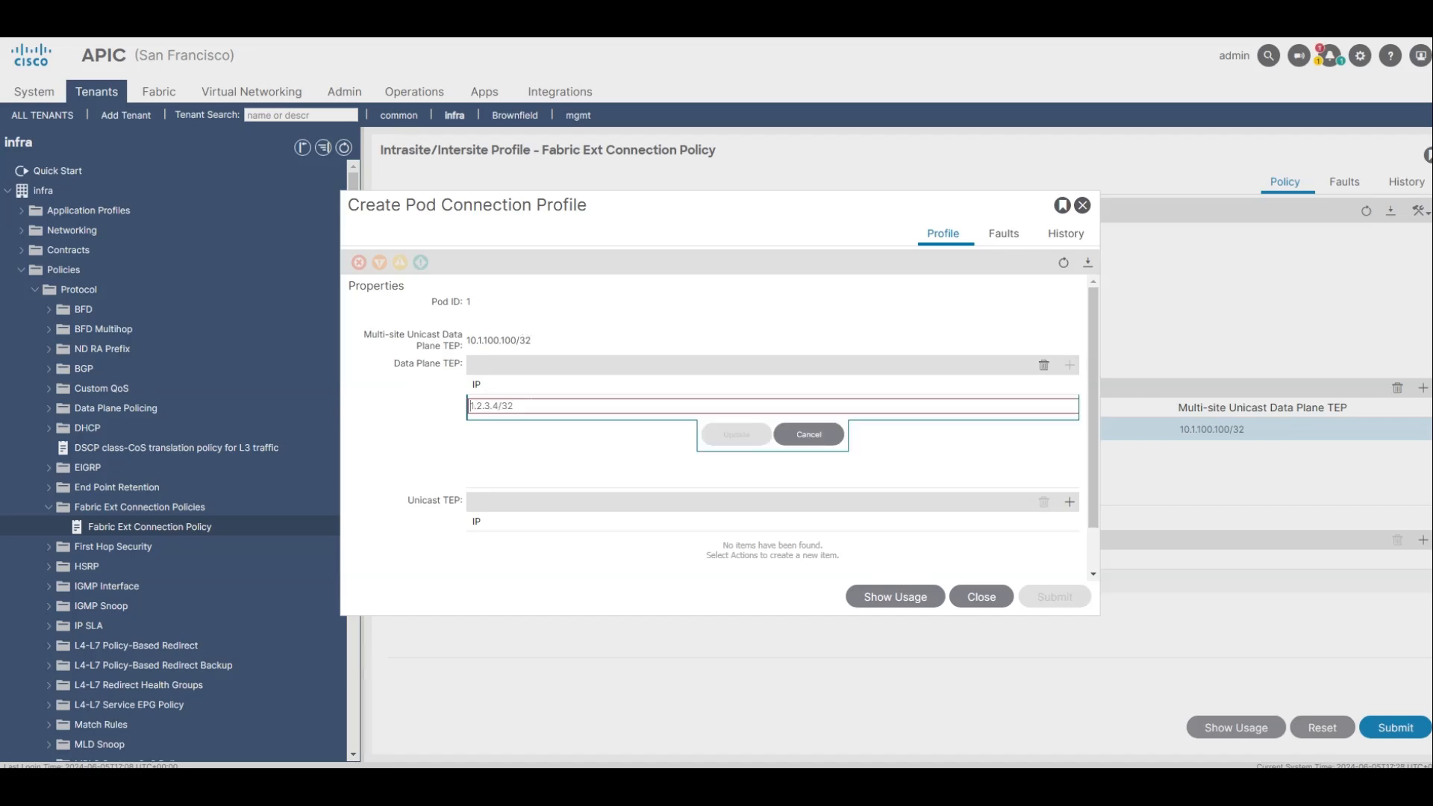
pyautogui.write('10.')
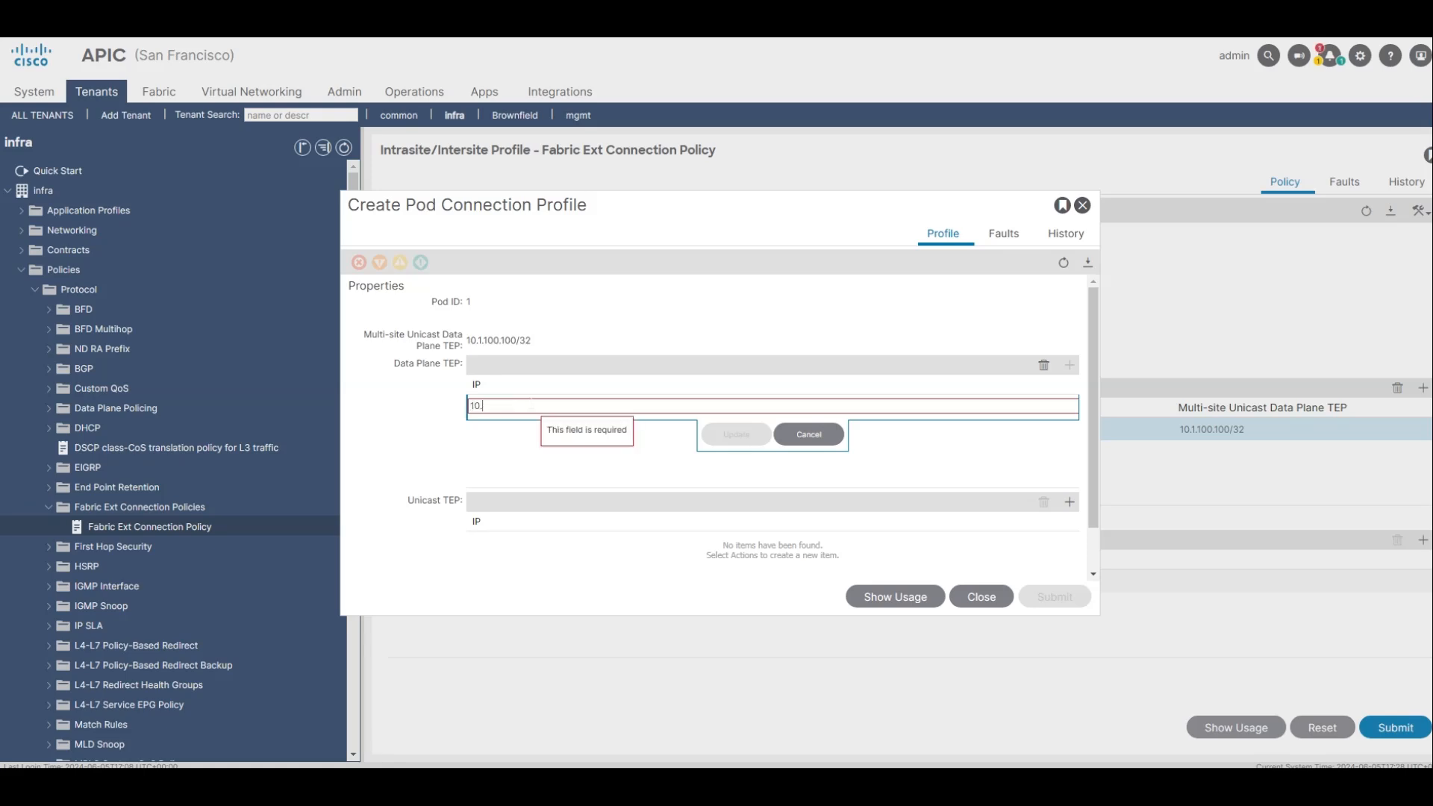
pyautogui.write('1.200.200/32')
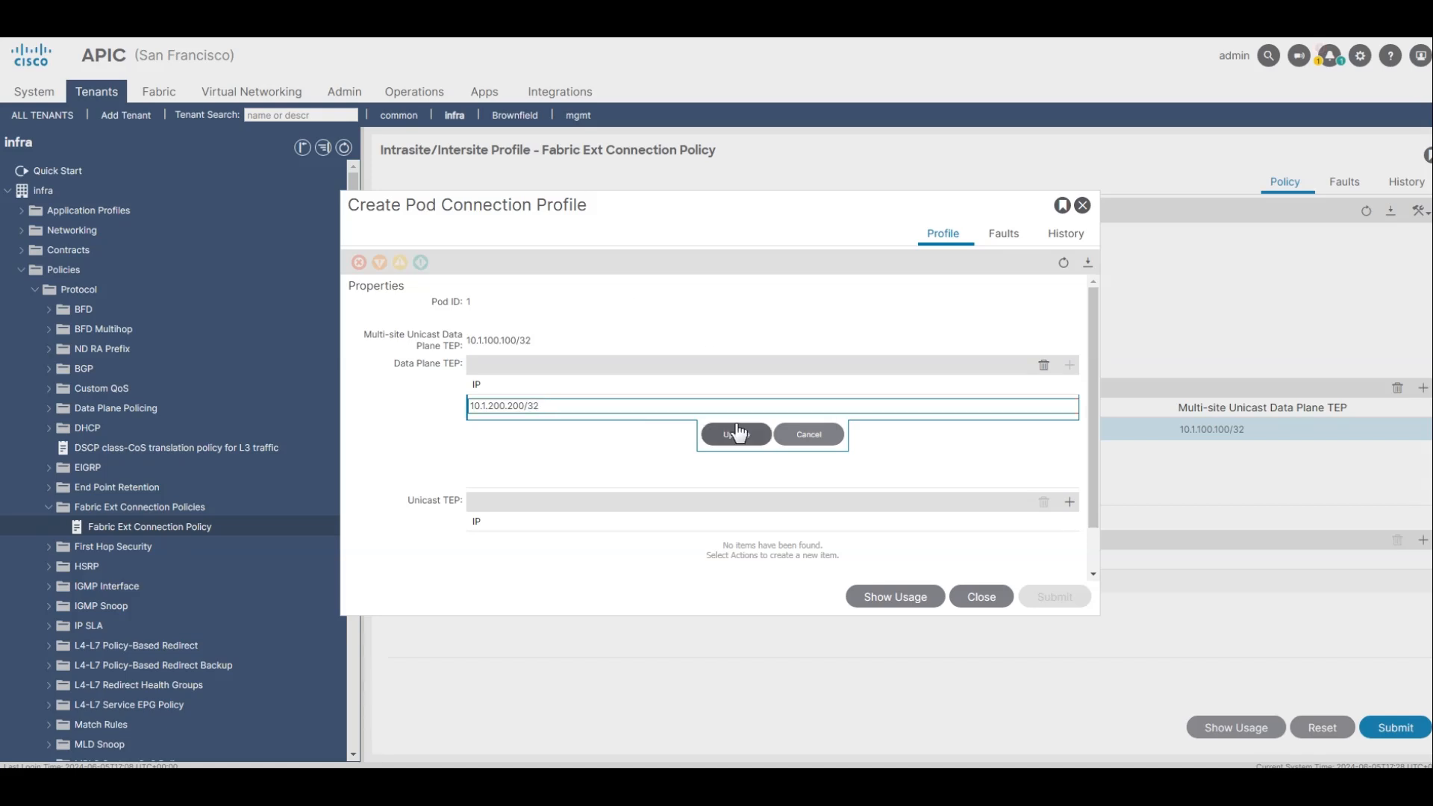
pyautogui.click(736, 434)
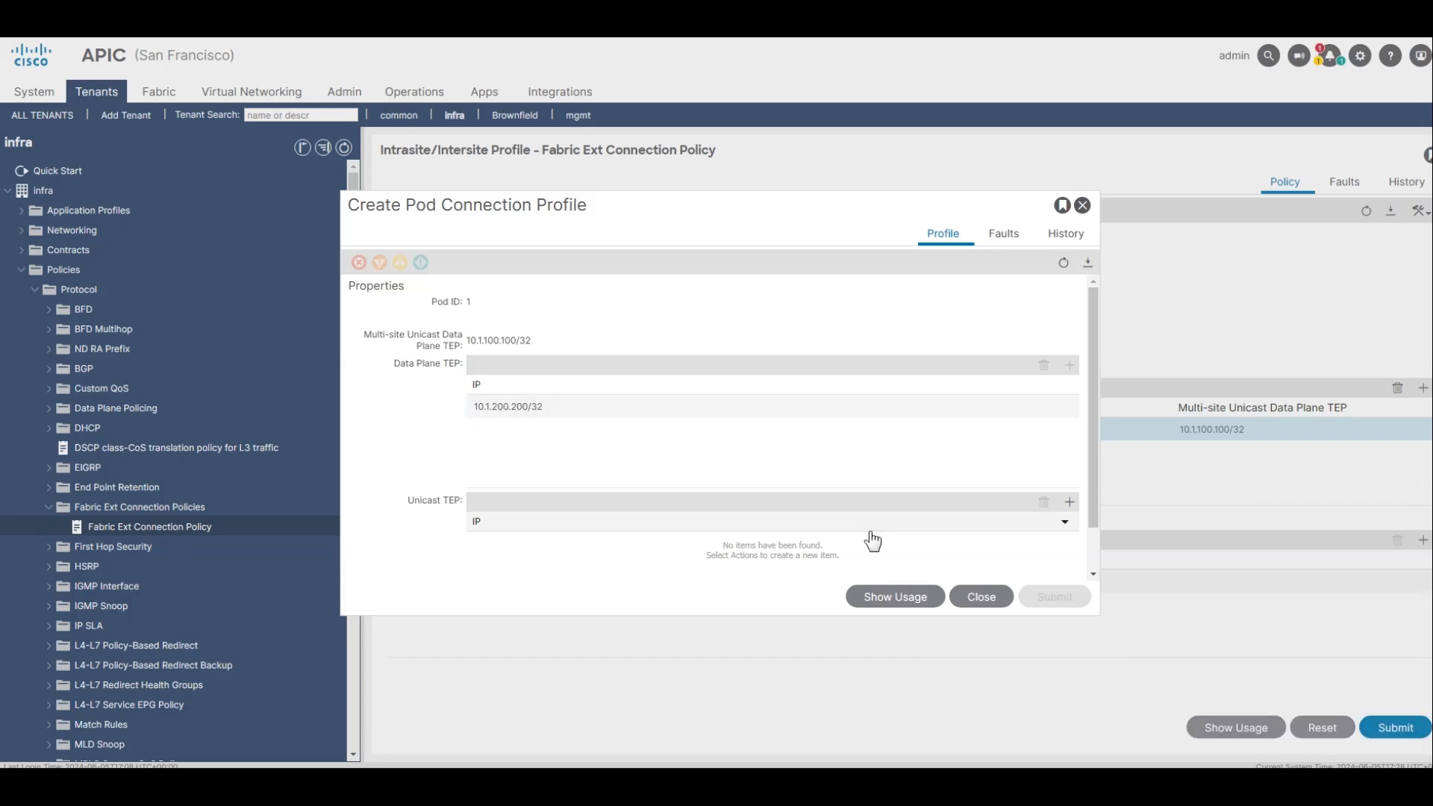
pyautogui.click(981, 596)
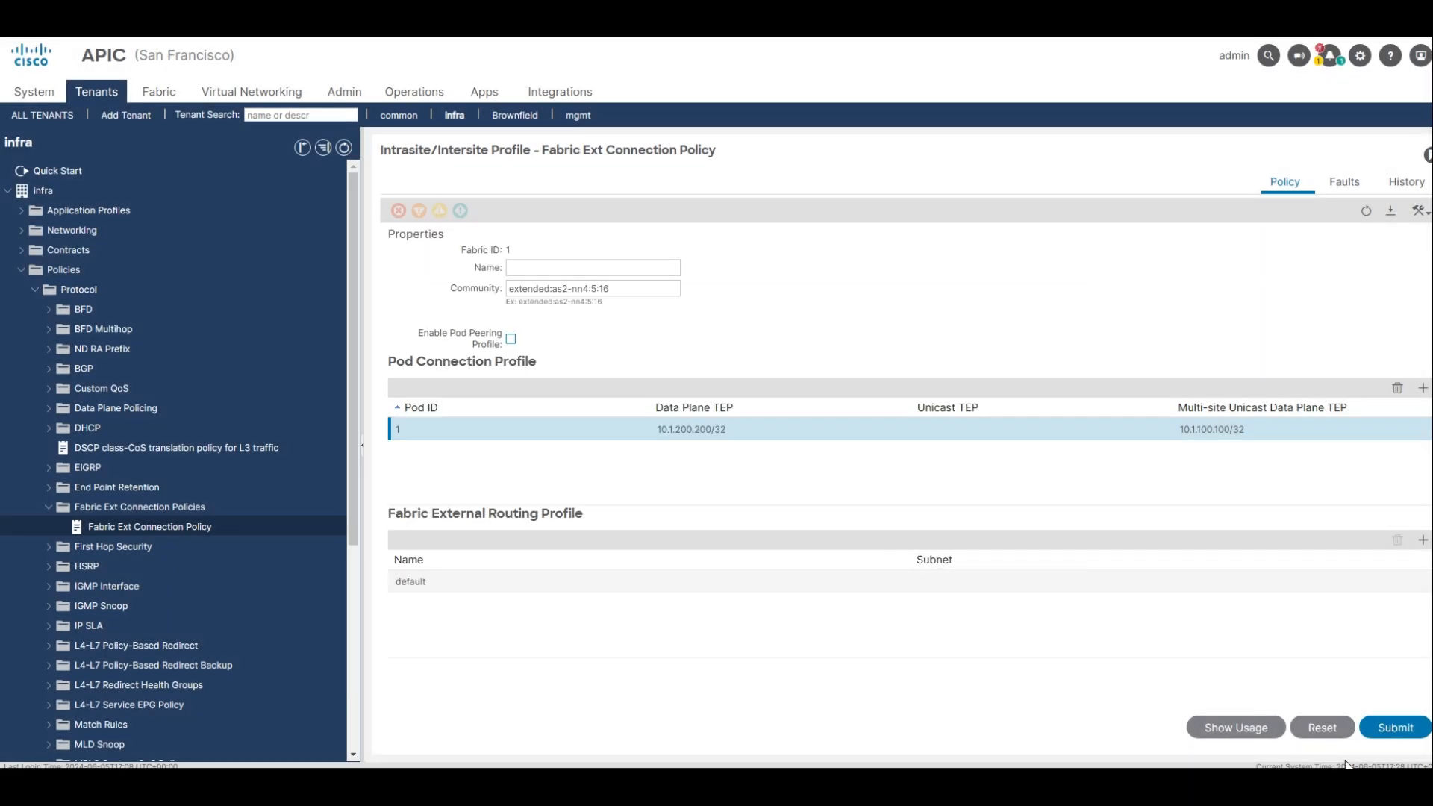
pyautogui.click(1394, 726)
pyautogui.click(989, 561)
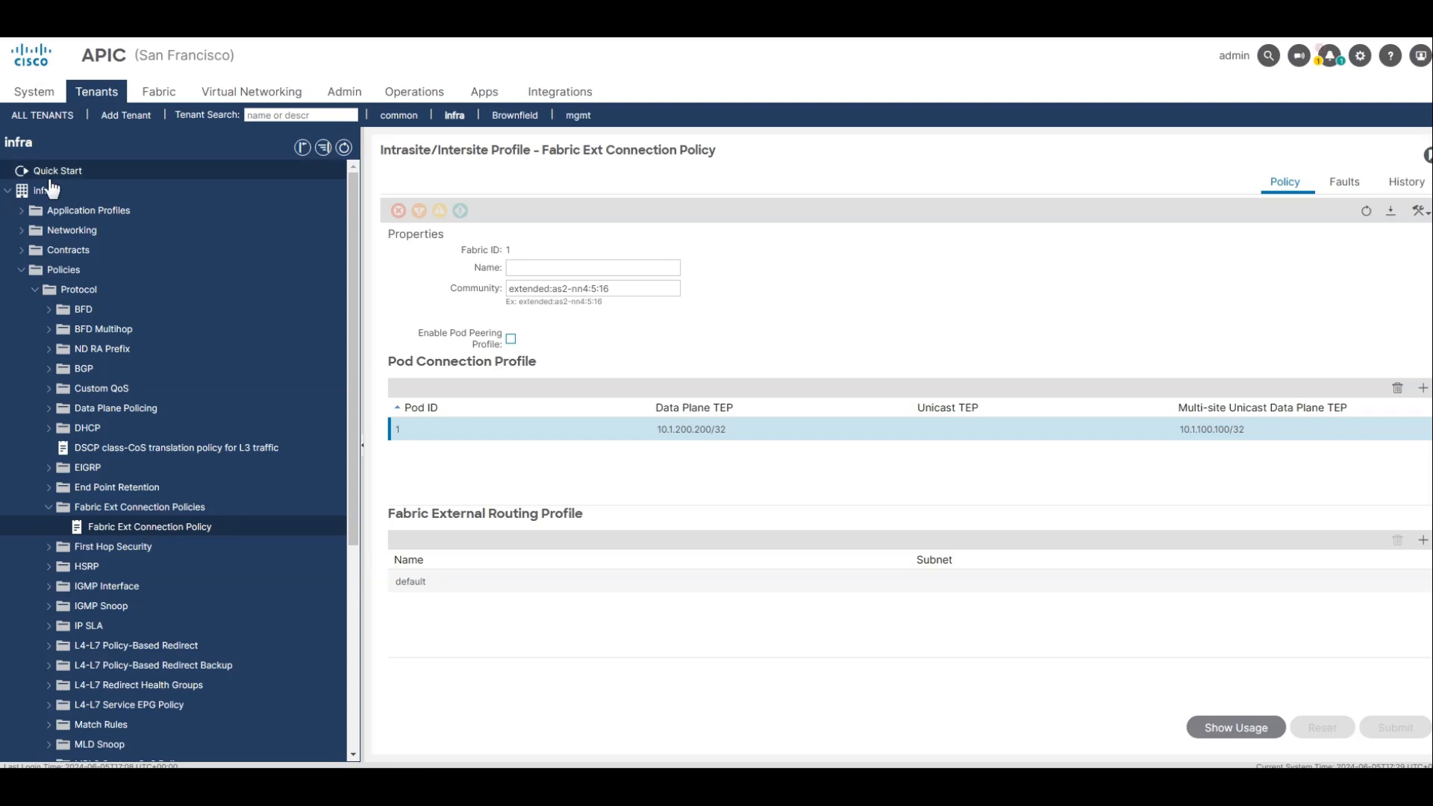
# Check the summary of the intersite L3Out under the infra tenant's networking in San Francisco's APIC.
pyautogui.click(21, 270)
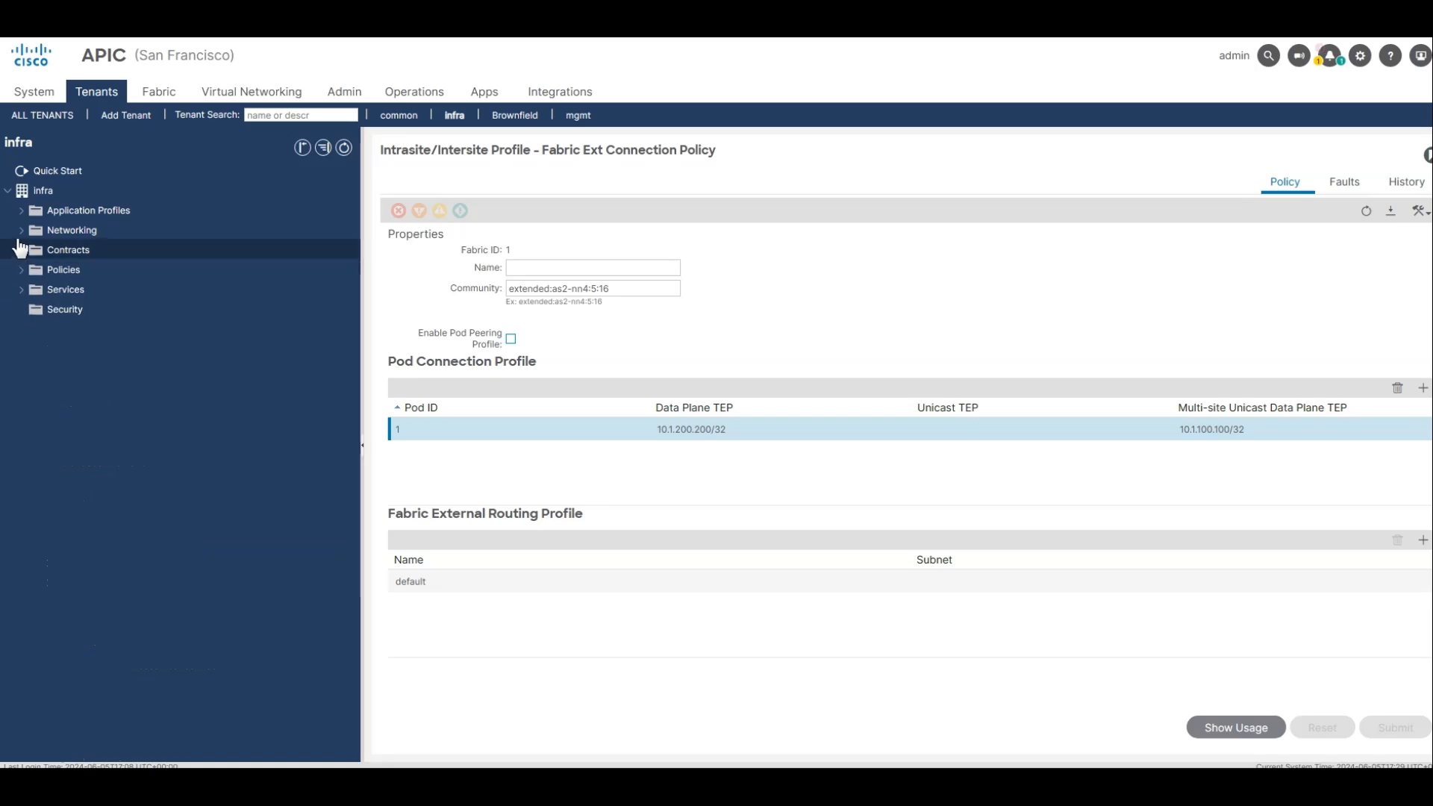
pyautogui.click(21, 231)
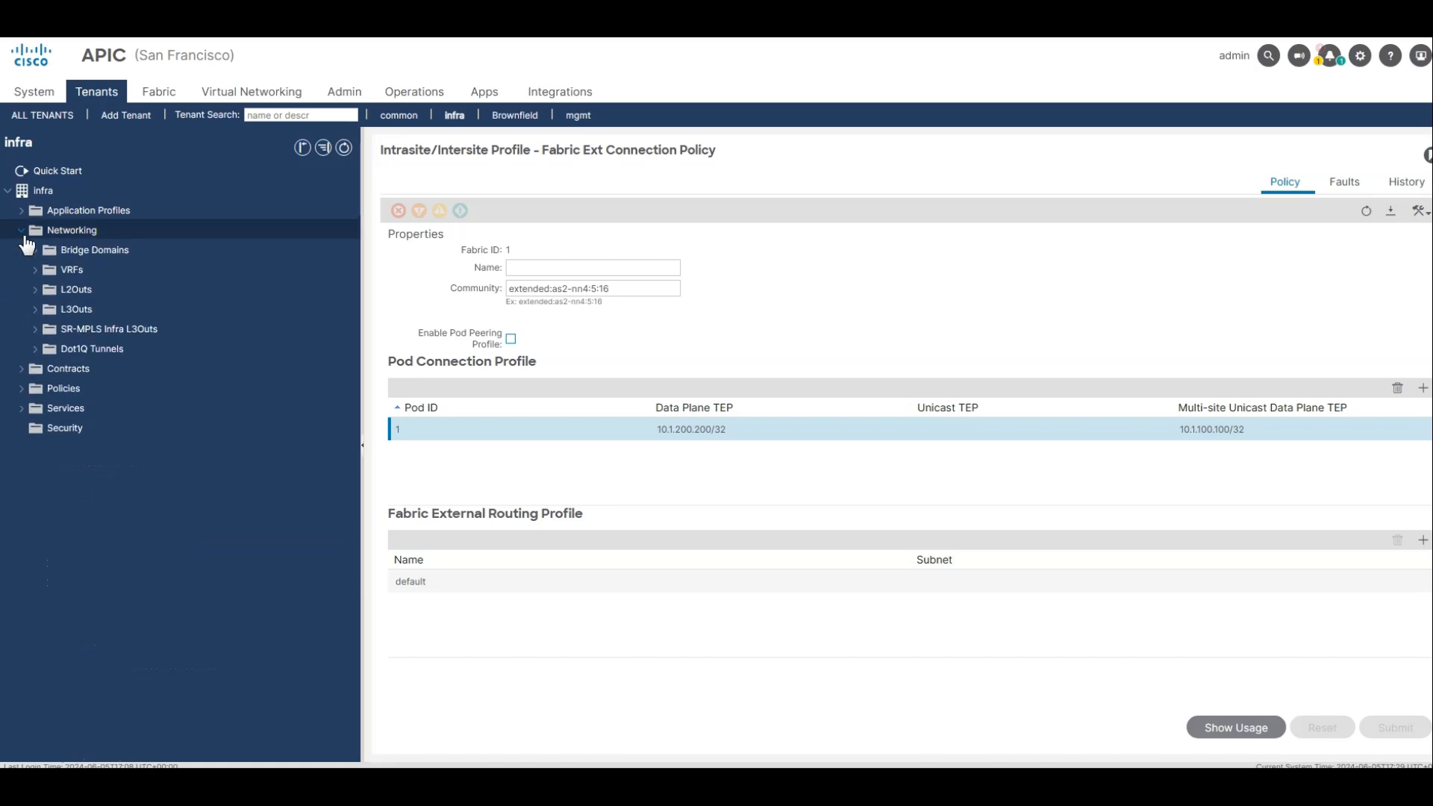
pyautogui.click(35, 309)
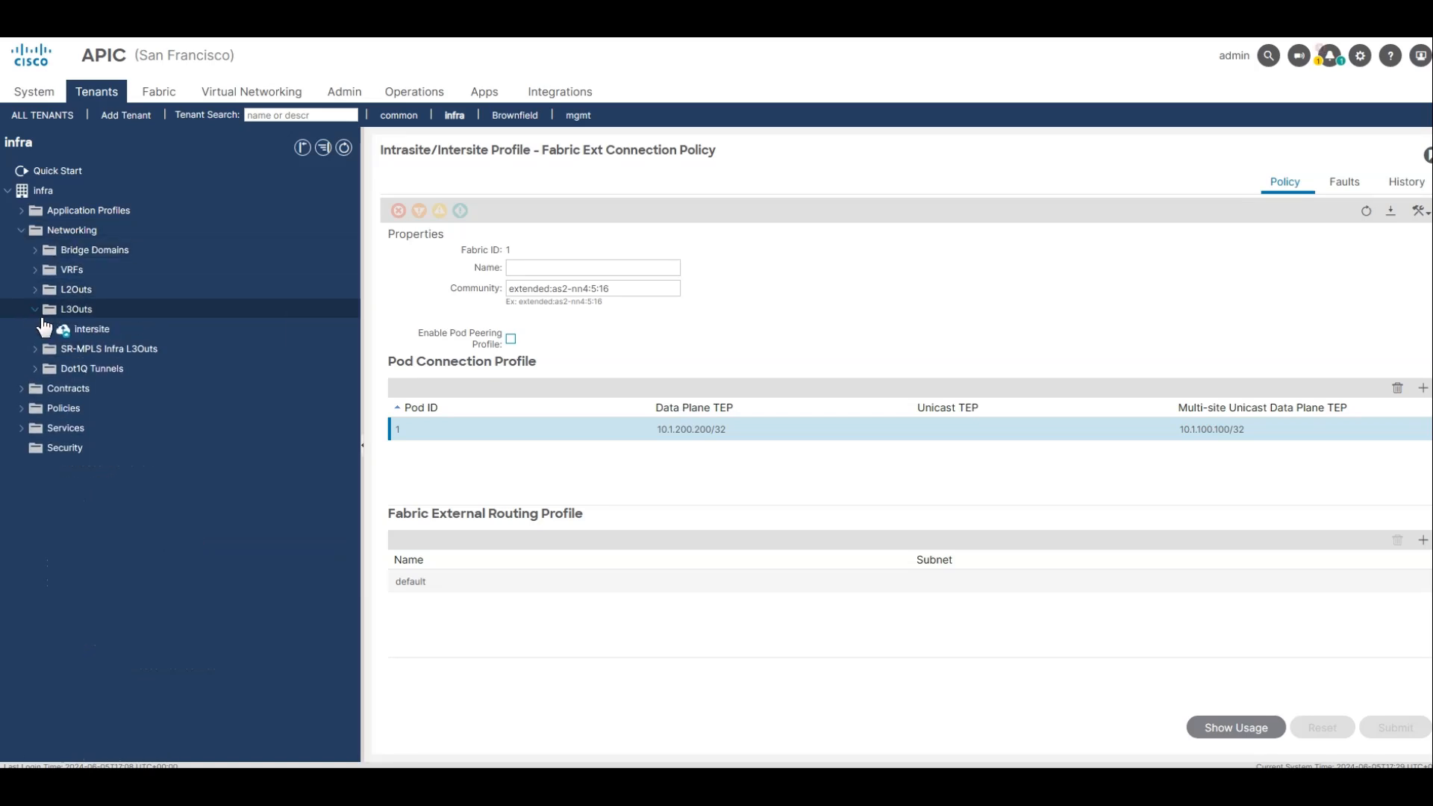
pyautogui.click(84, 332)
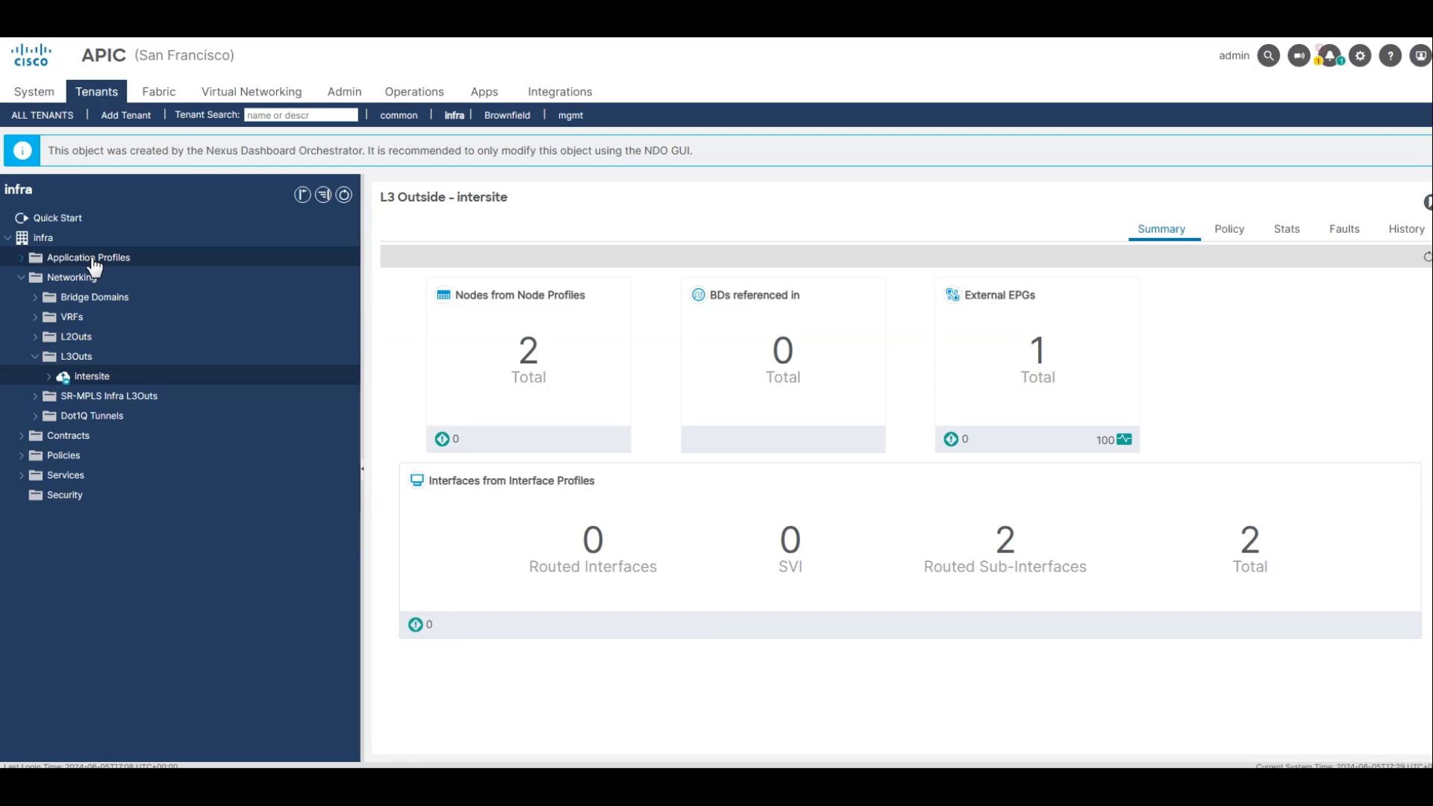
# Switch to New York's APIC and open the infra tenant's Fabric Ext Connection Policy under its protocol policies.
pyautogui.click(144, 358)
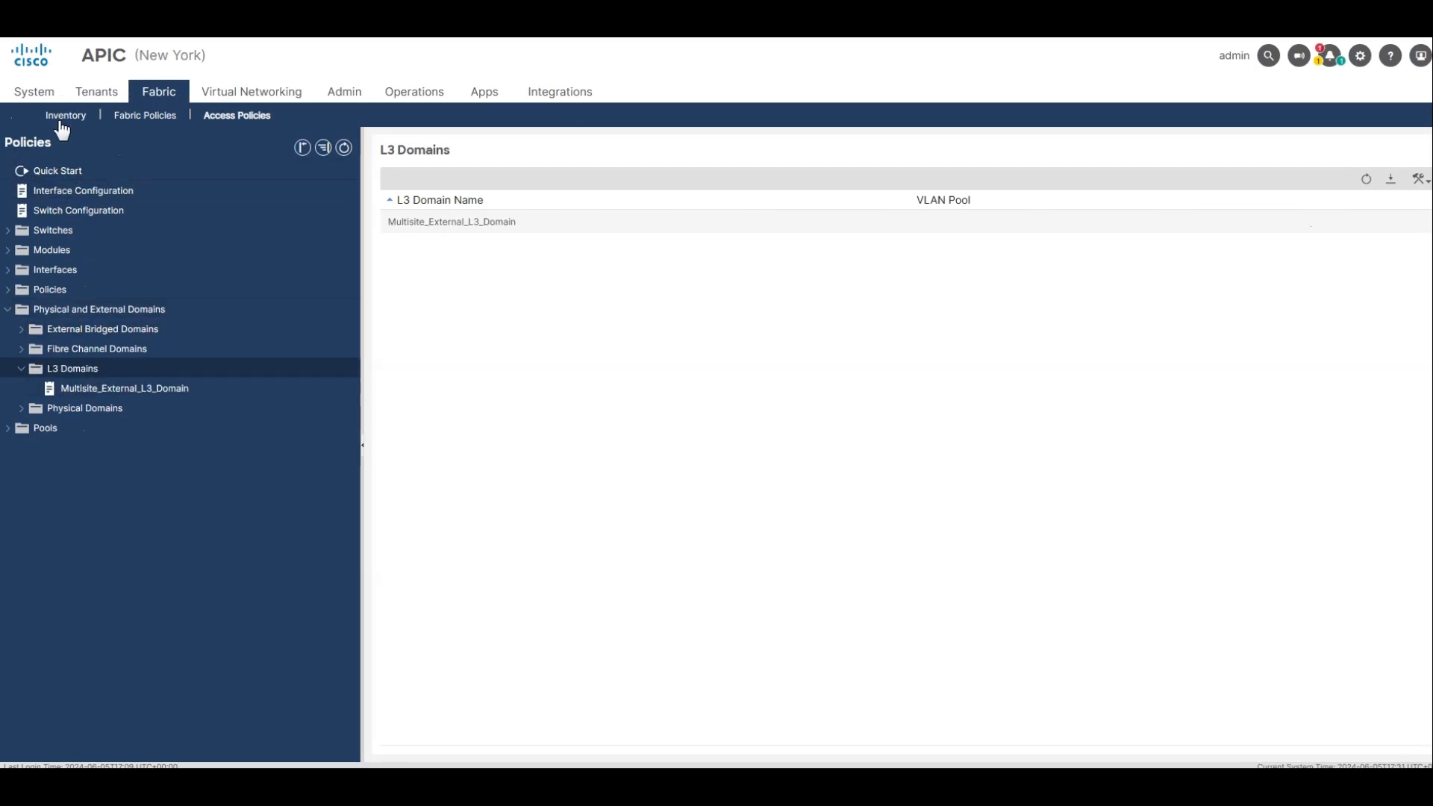
pyautogui.click(93, 91)
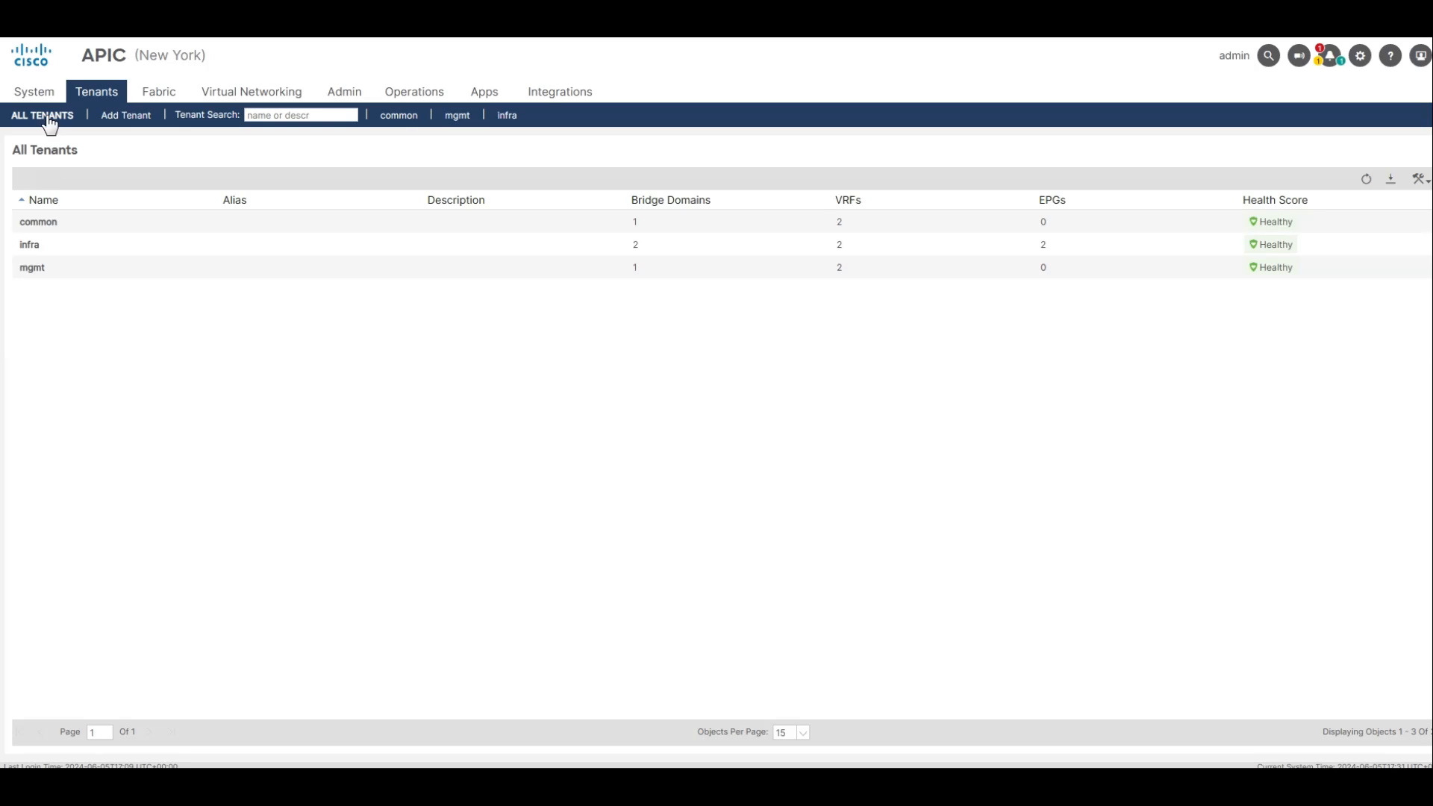
pyautogui.click(31, 252)
pyautogui.doubleClick(30, 247)
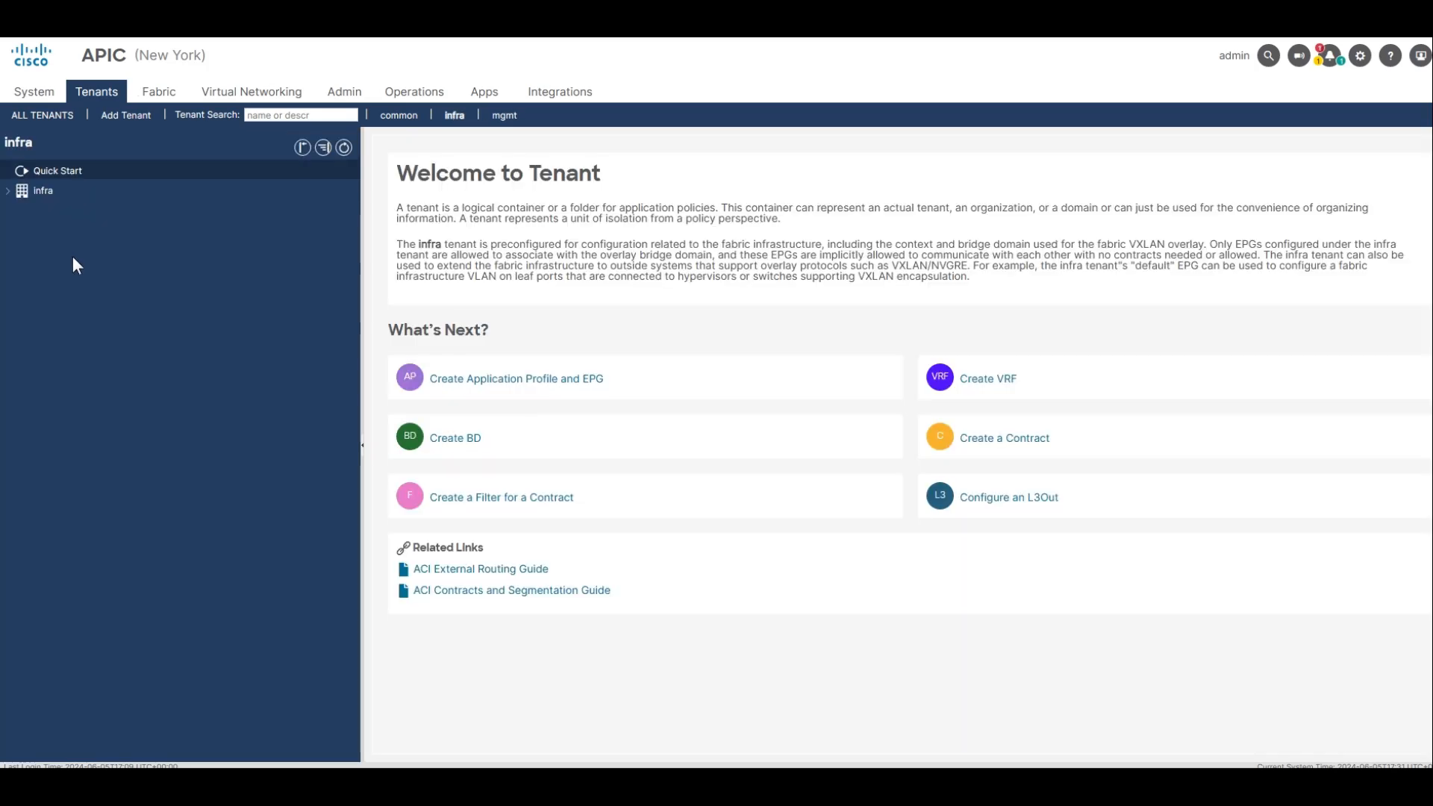
pyautogui.click(29, 193)
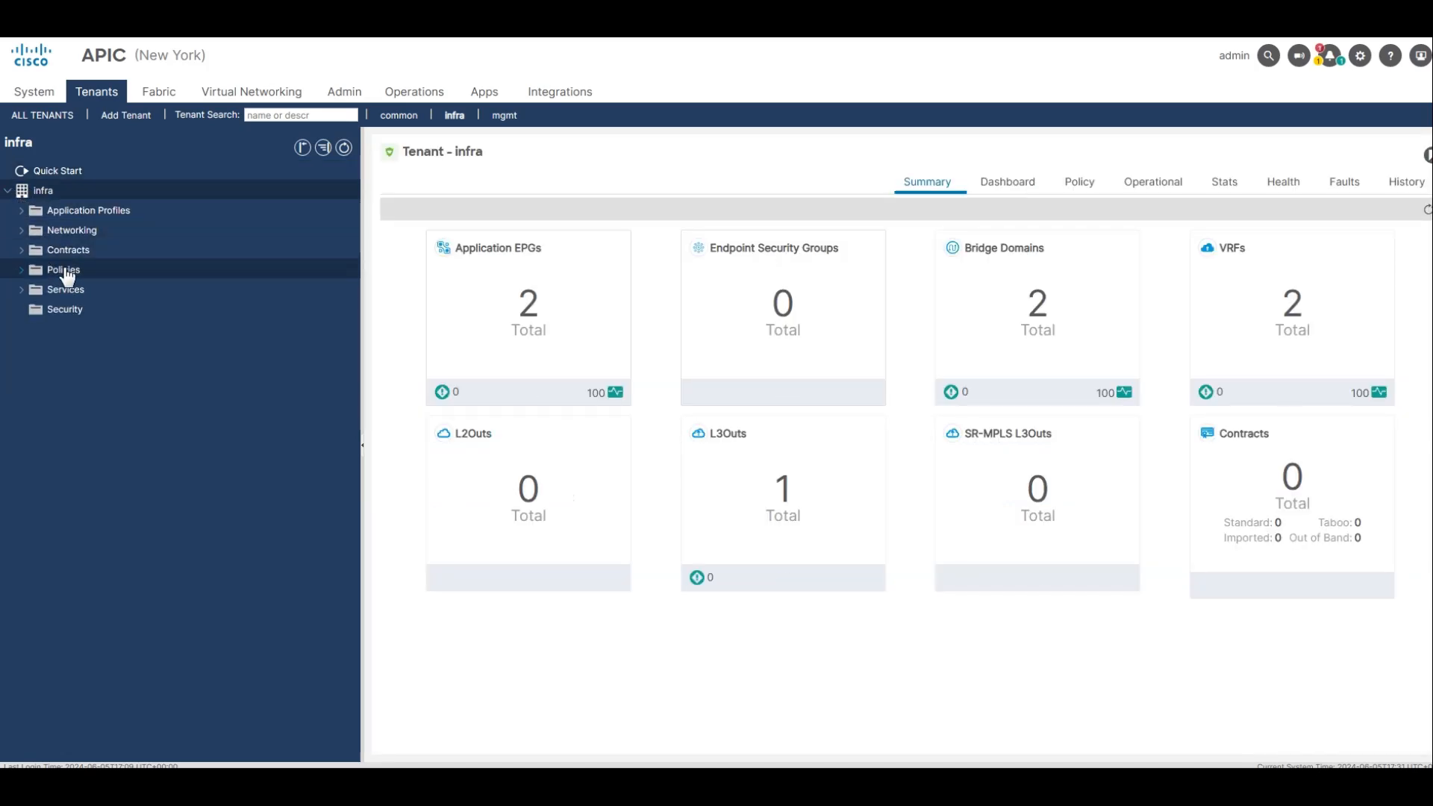
pyautogui.click(34, 271)
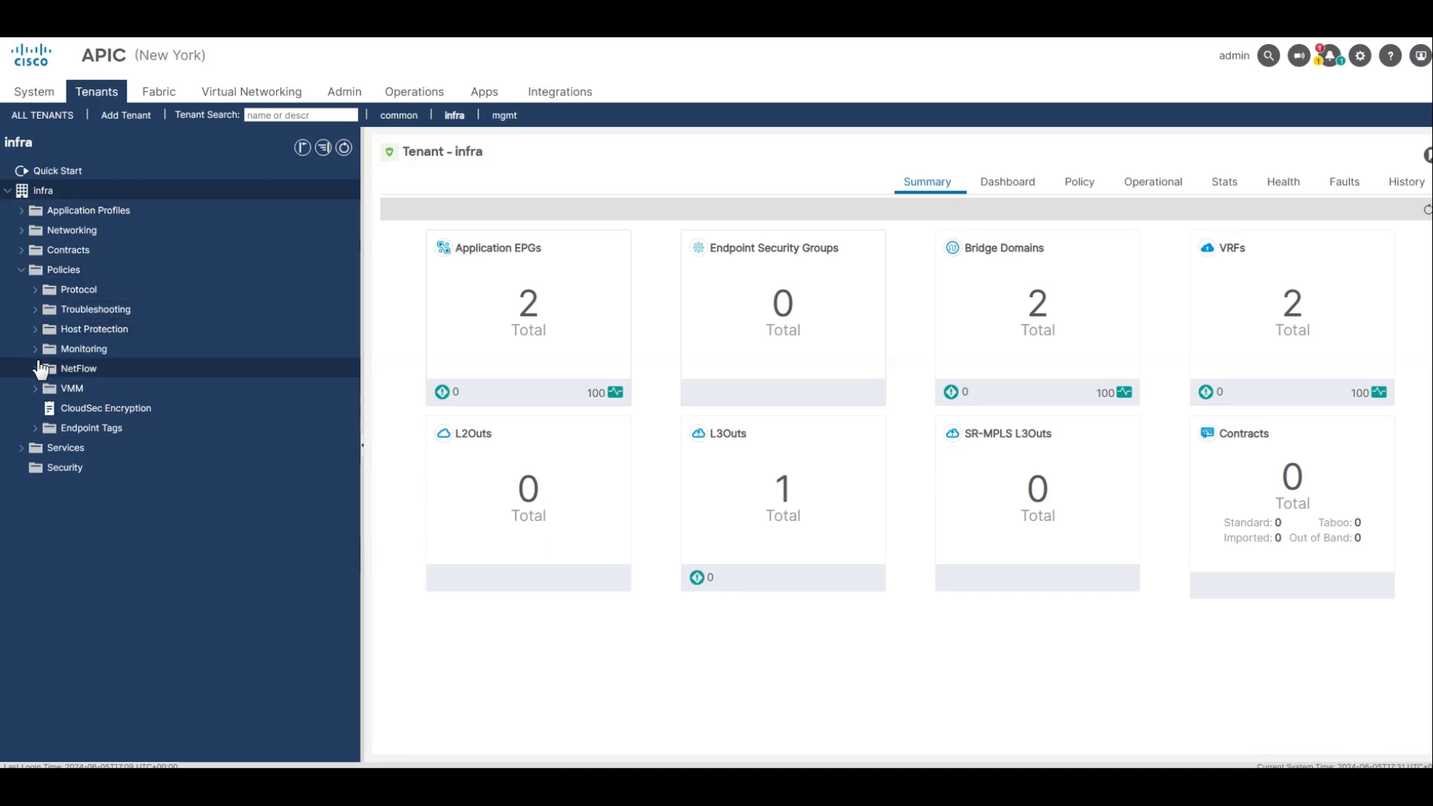
pyautogui.click(36, 290)
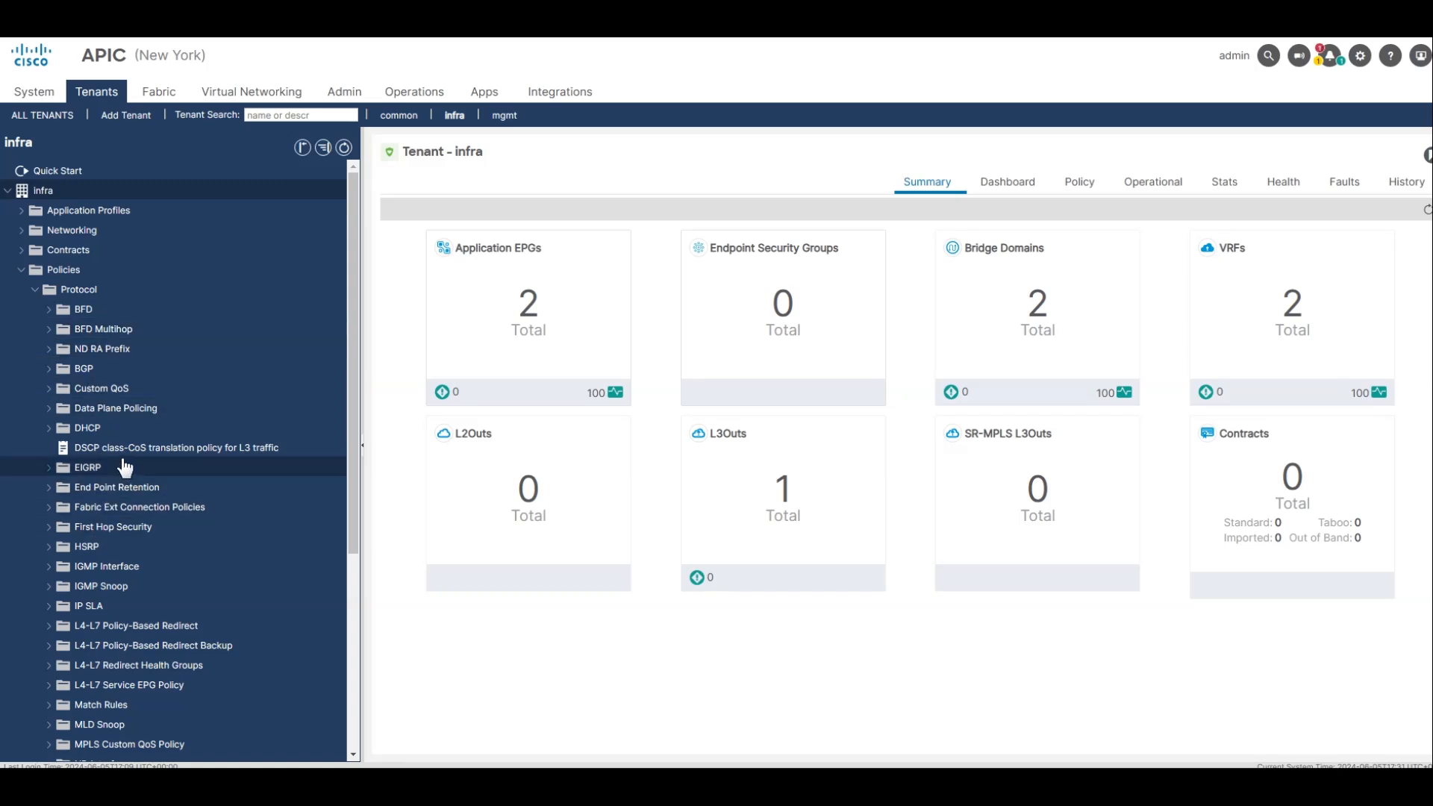
pyautogui.click(121, 510)
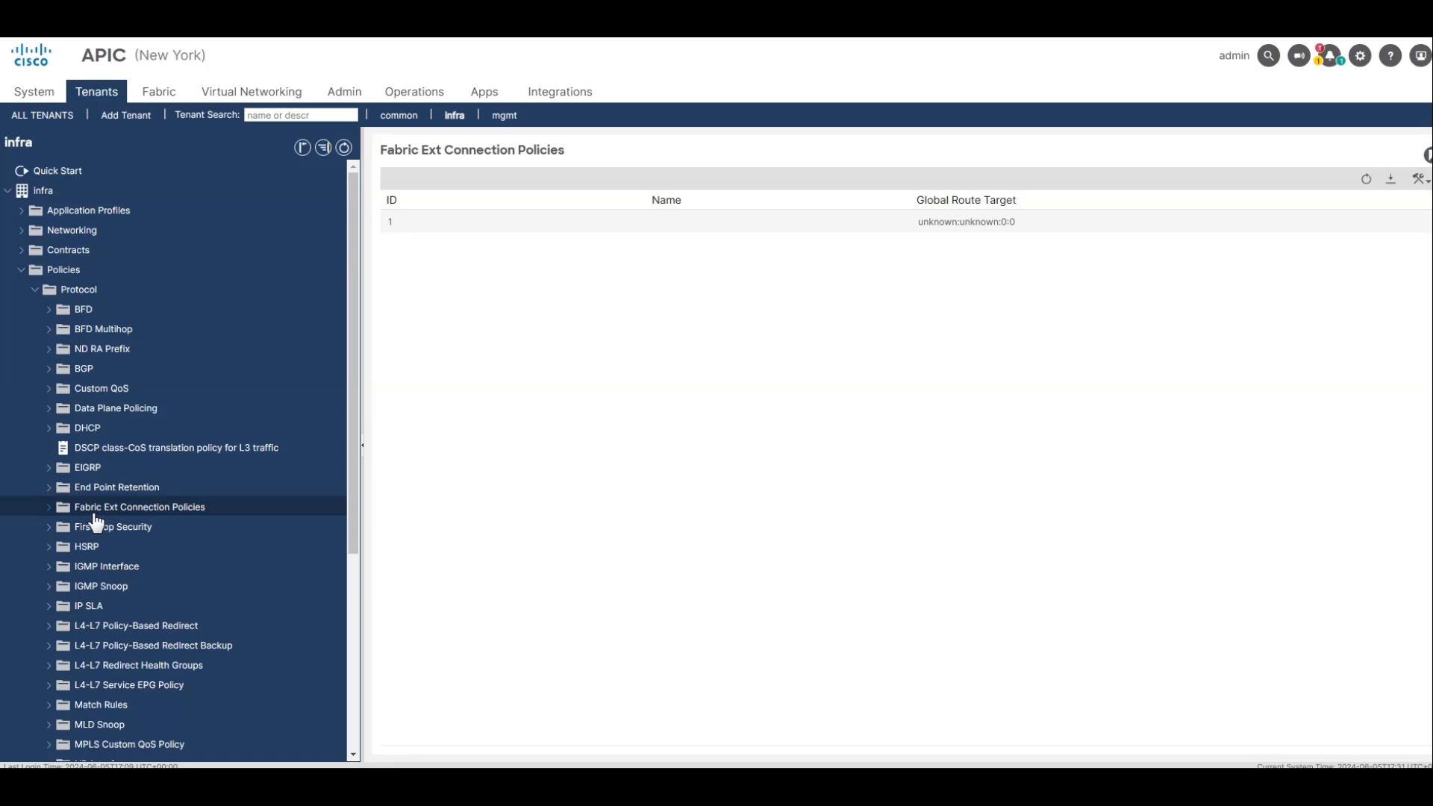
pyautogui.click(481, 228)
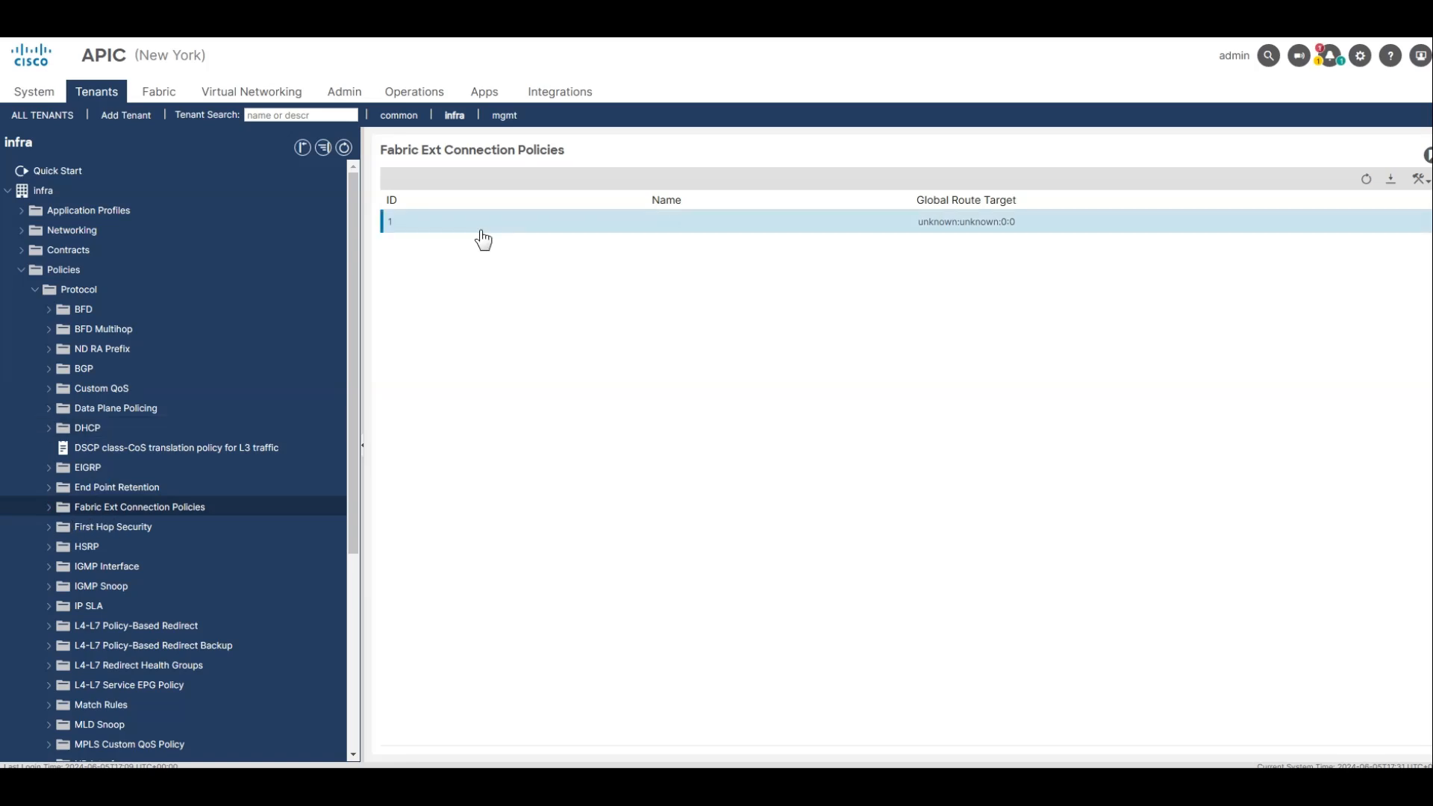
pyautogui.doubleClick(479, 237)
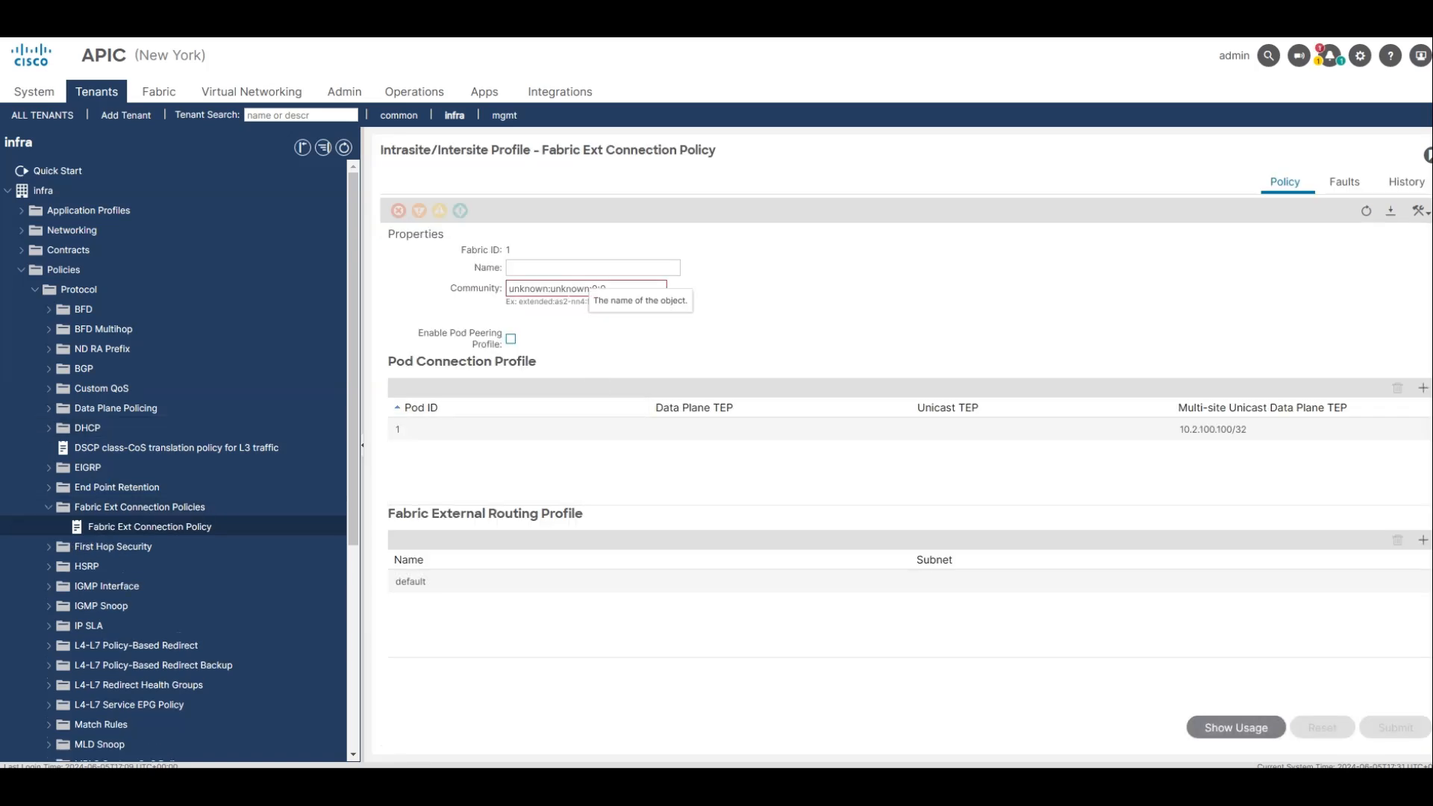
# Set the community of New York's Fabric Ext Connection Policy to extended:as2-nn4:5:16.
pyautogui.doubleClick(584, 289)
pyautogui.tripleClick(603, 289)
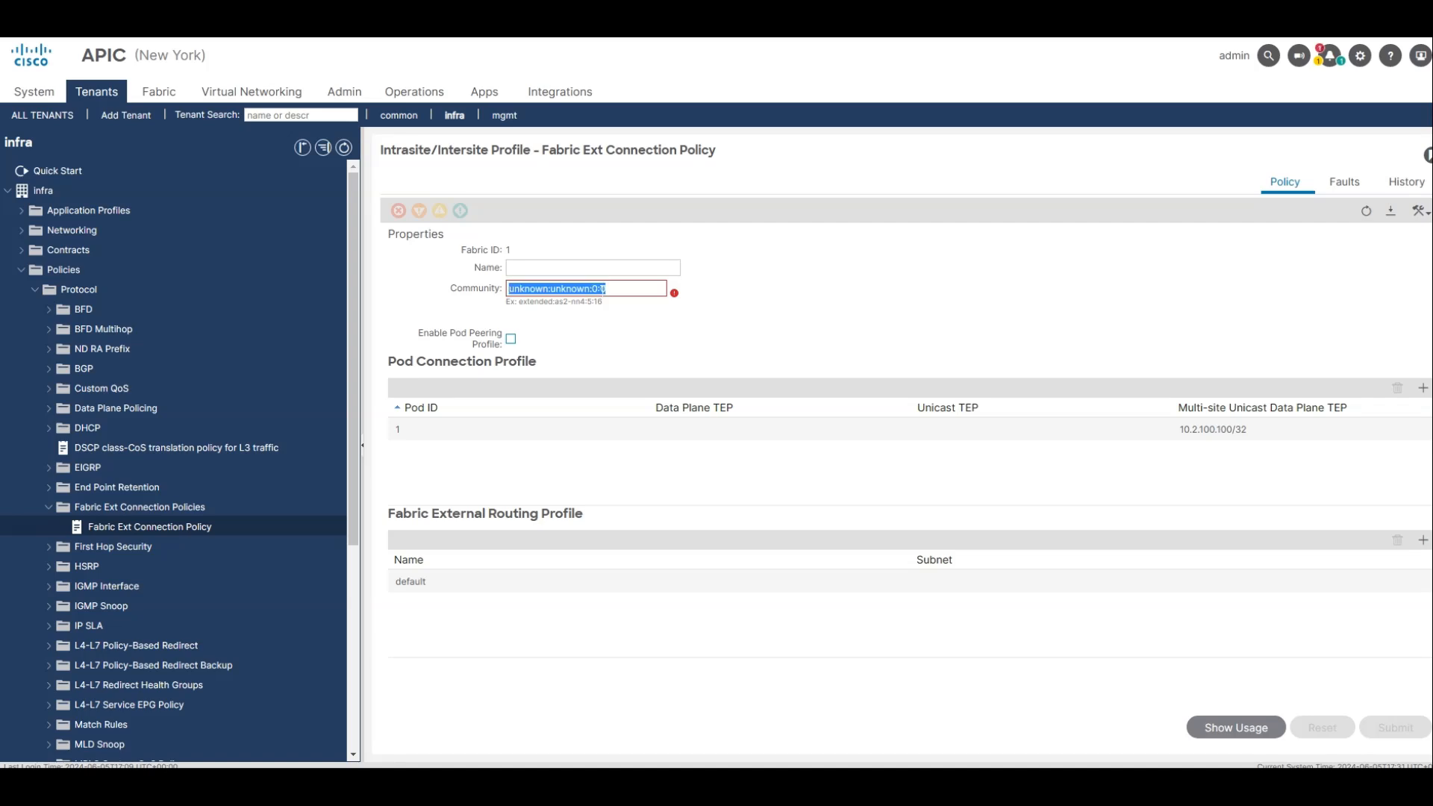
pyautogui.press('BackSpace')
pyautogui.write('ex')
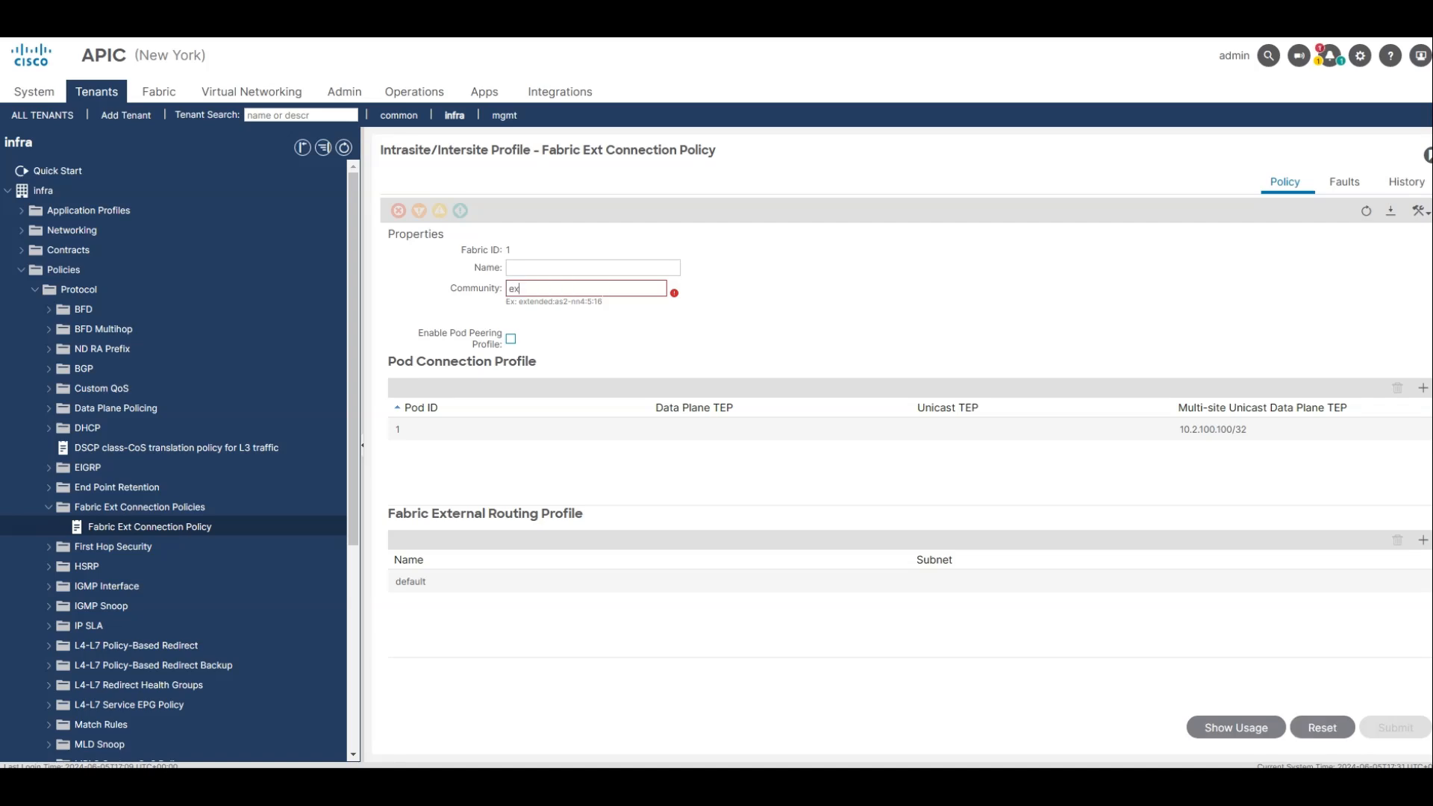
pyautogui.write('tended')
pyautogui.moveTo(603, 301); pyautogui.dragTo(518, 302)
pyautogui.hotkey('ctrl', 'c')
pyautogui.hotkey('ctrl', 'a')
pyautogui.hotkey('ctrl', 'v')
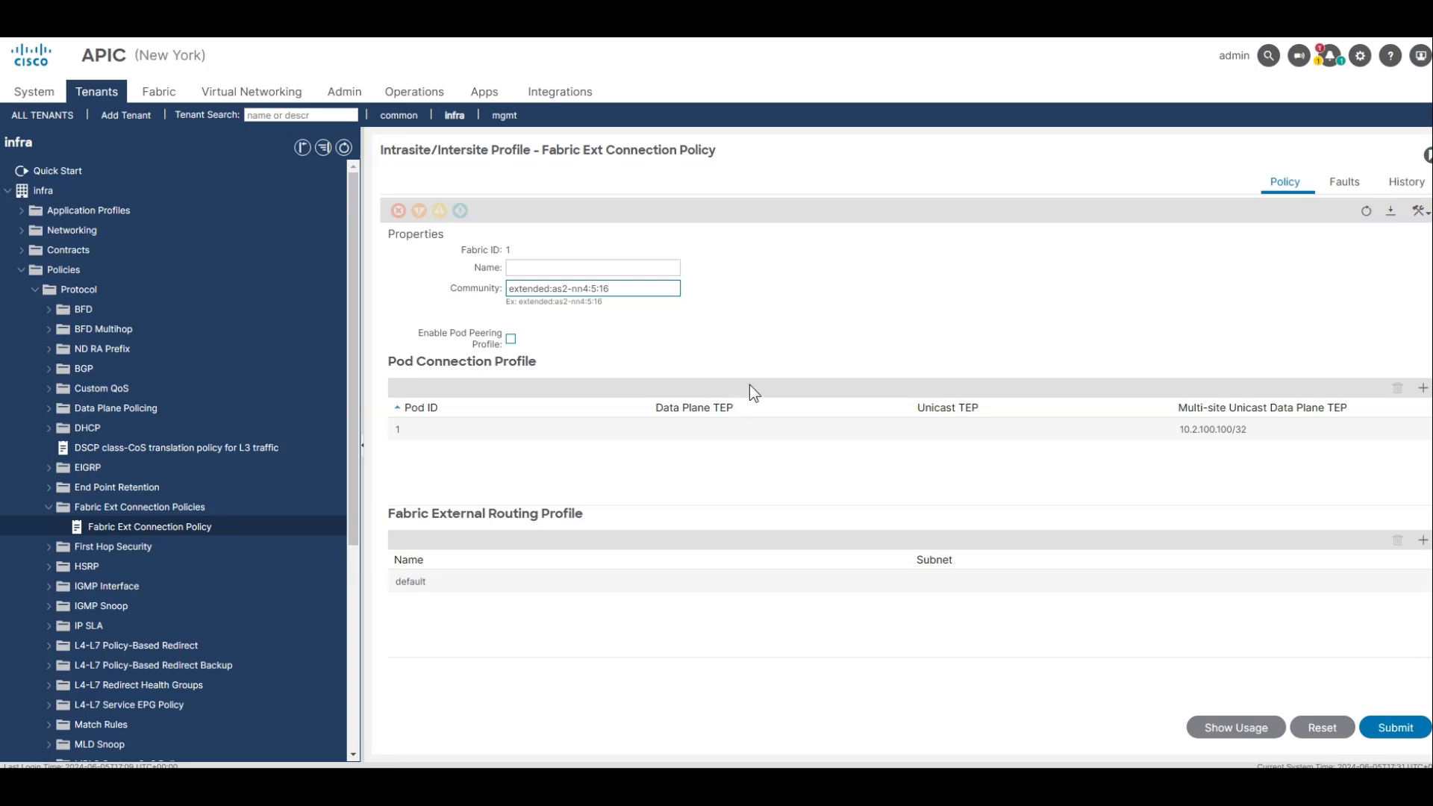
# Add data plane TEP 10.2.200.200/32 to pod 1's connection profile and submit New York's Fabric Ext Connection Policy.
pyautogui.click(1236, 441)
pyautogui.doubleClick(1197, 427)
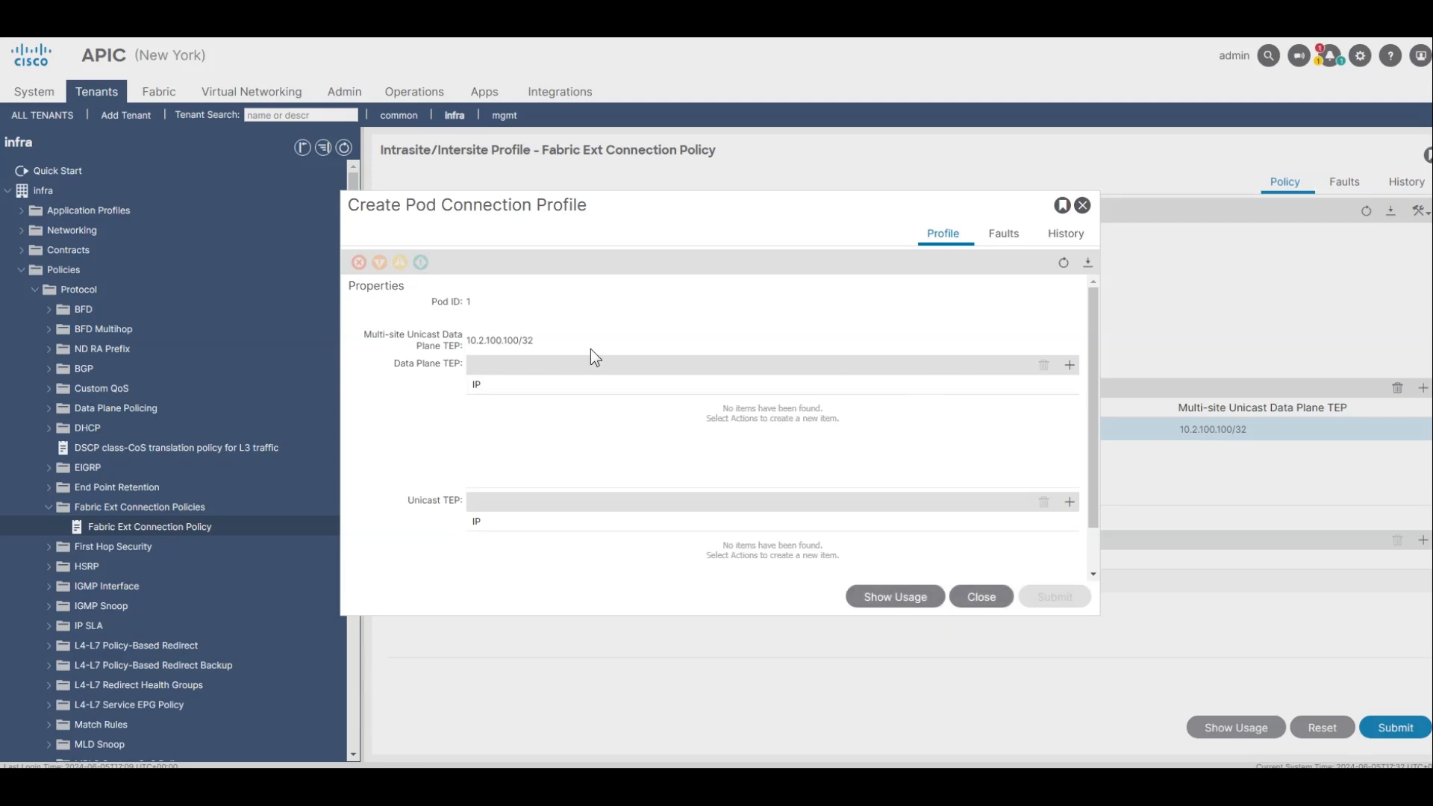
pyautogui.click(1069, 365)
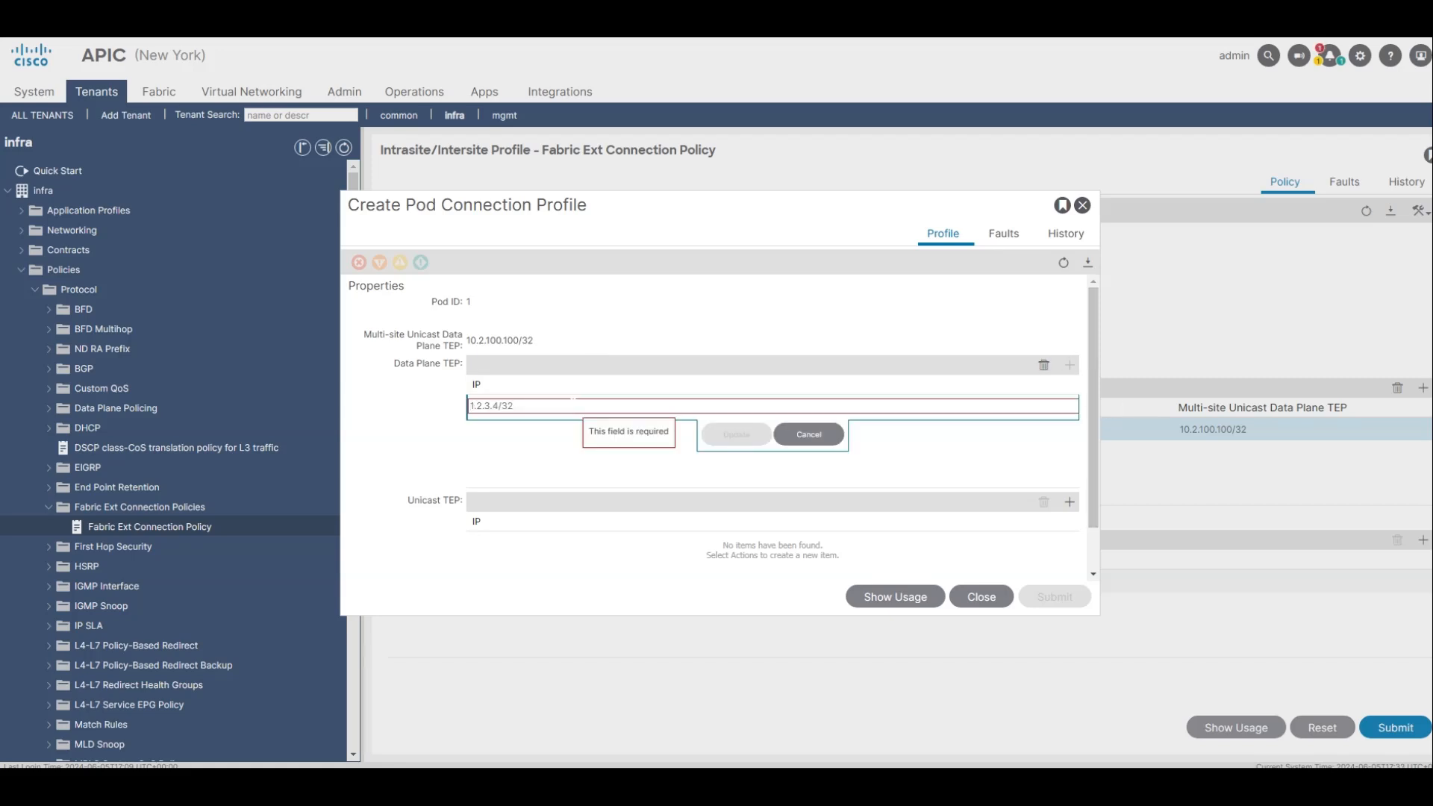
pyautogui.click(572, 403)
pyautogui.write('10.2.200.200')
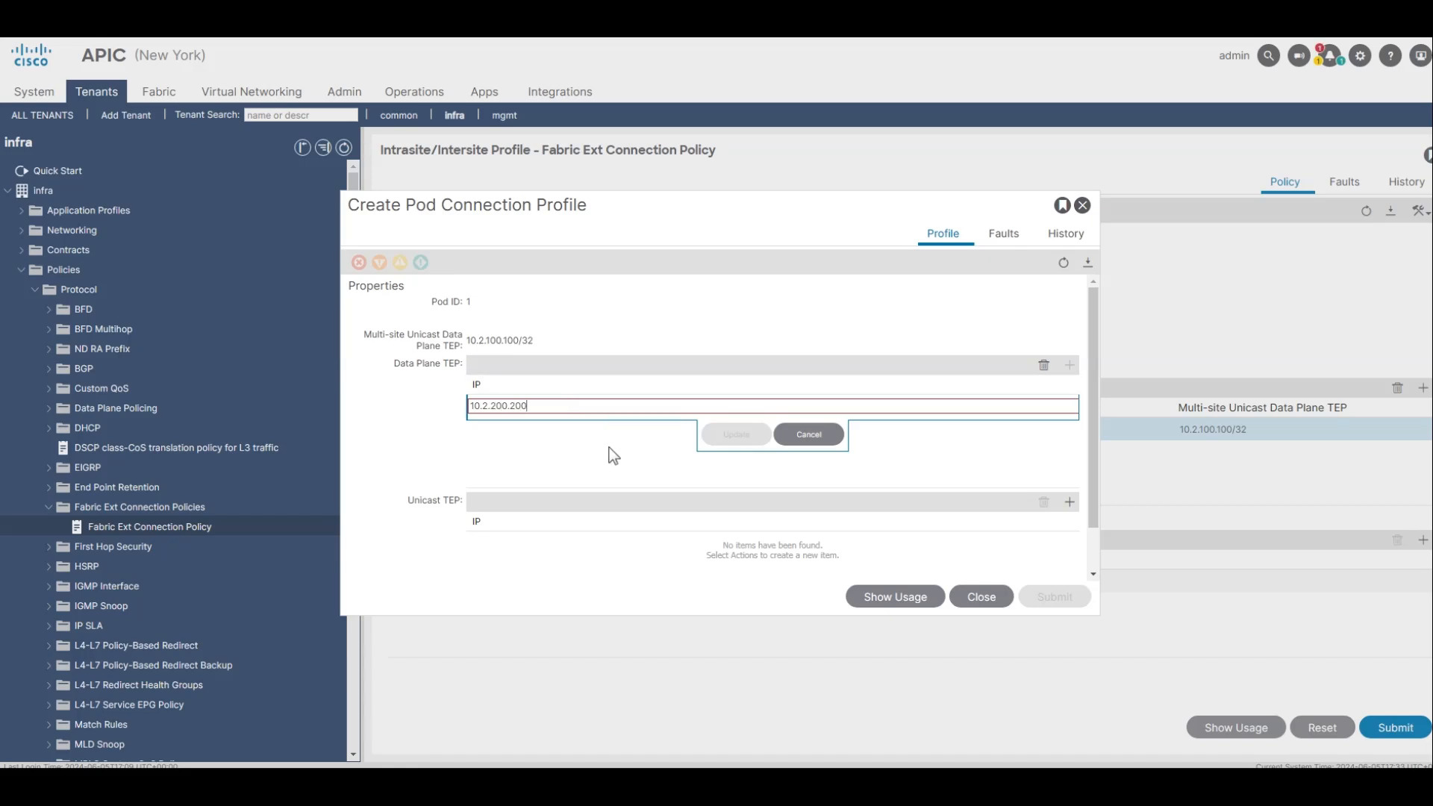
pyautogui.write('/32')
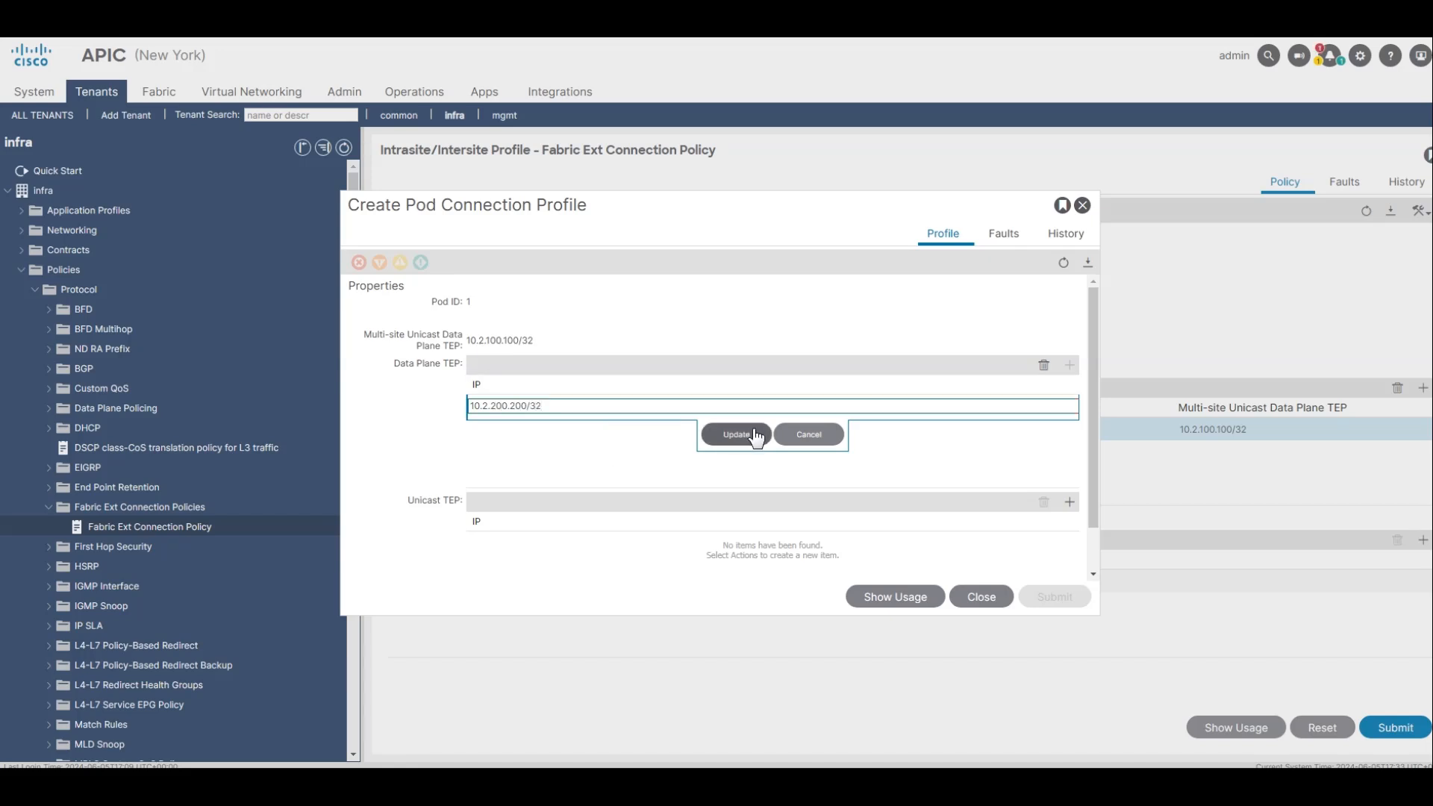
pyautogui.click(753, 433)
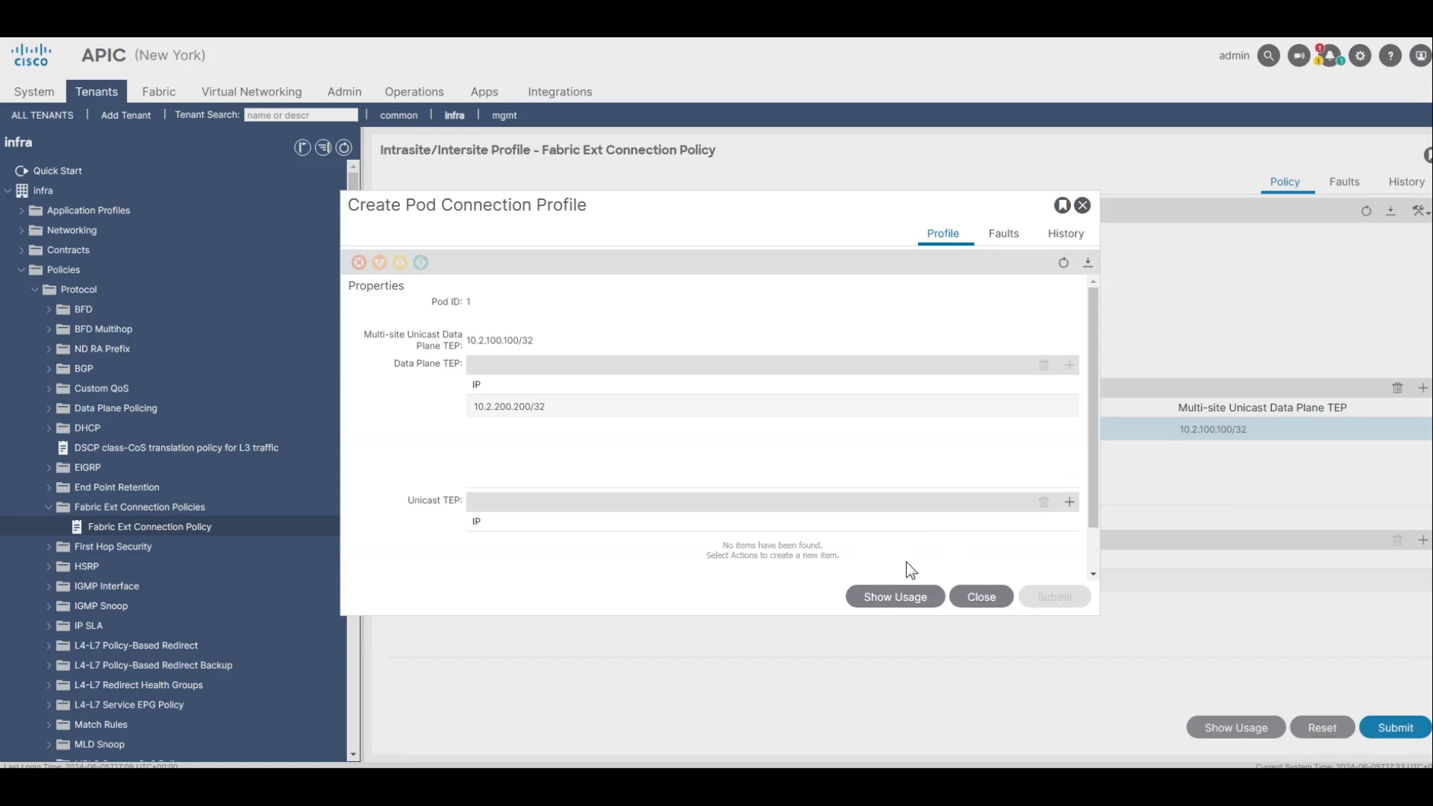
pyautogui.click(998, 601)
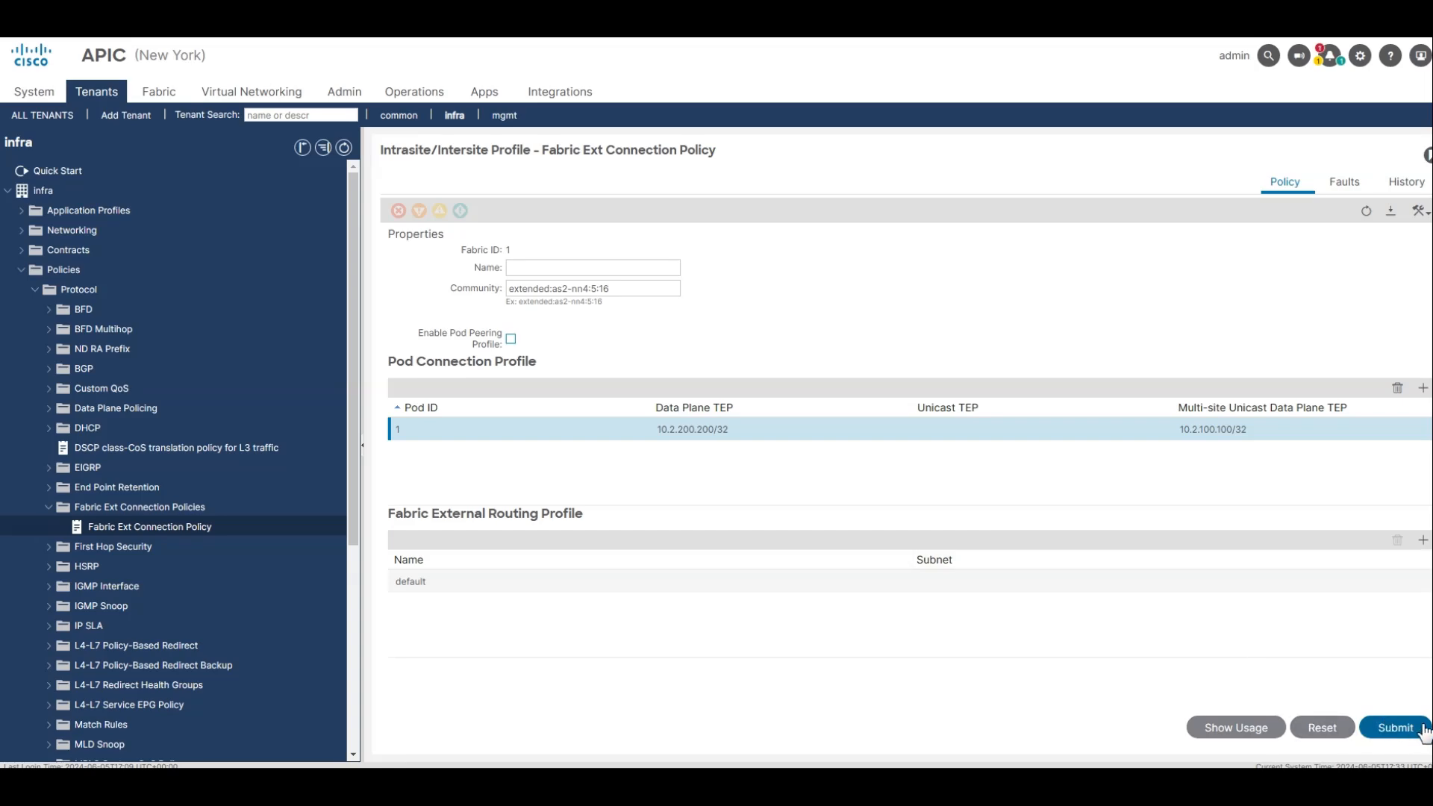
pyautogui.click(1393, 727)
pyautogui.click(996, 559)
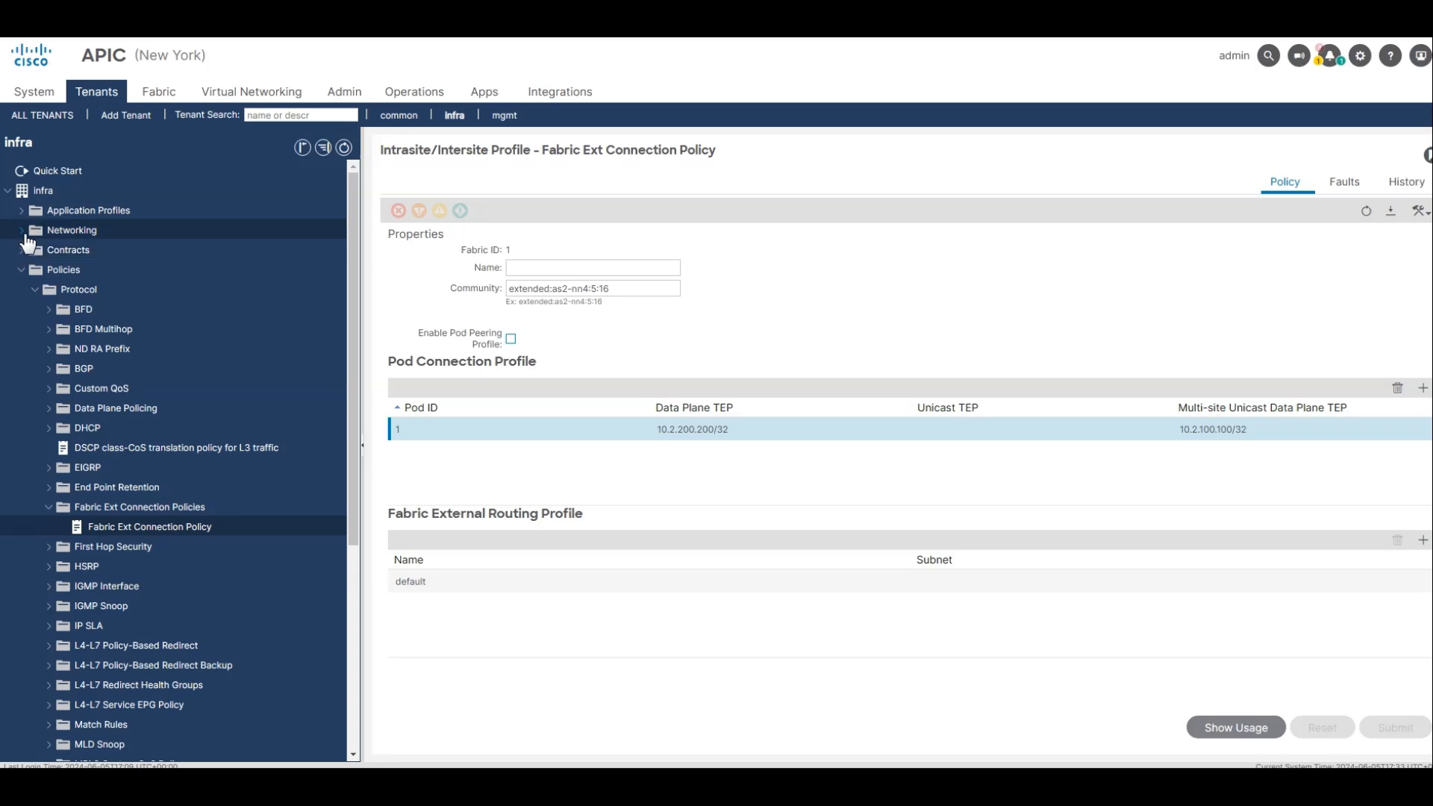
# Check the intersite L3Out's external EPGs under the infra tenant's networking in New York's APIC and open intersiteInstP.
pyautogui.click(23, 231)
pyautogui.click(35, 309)
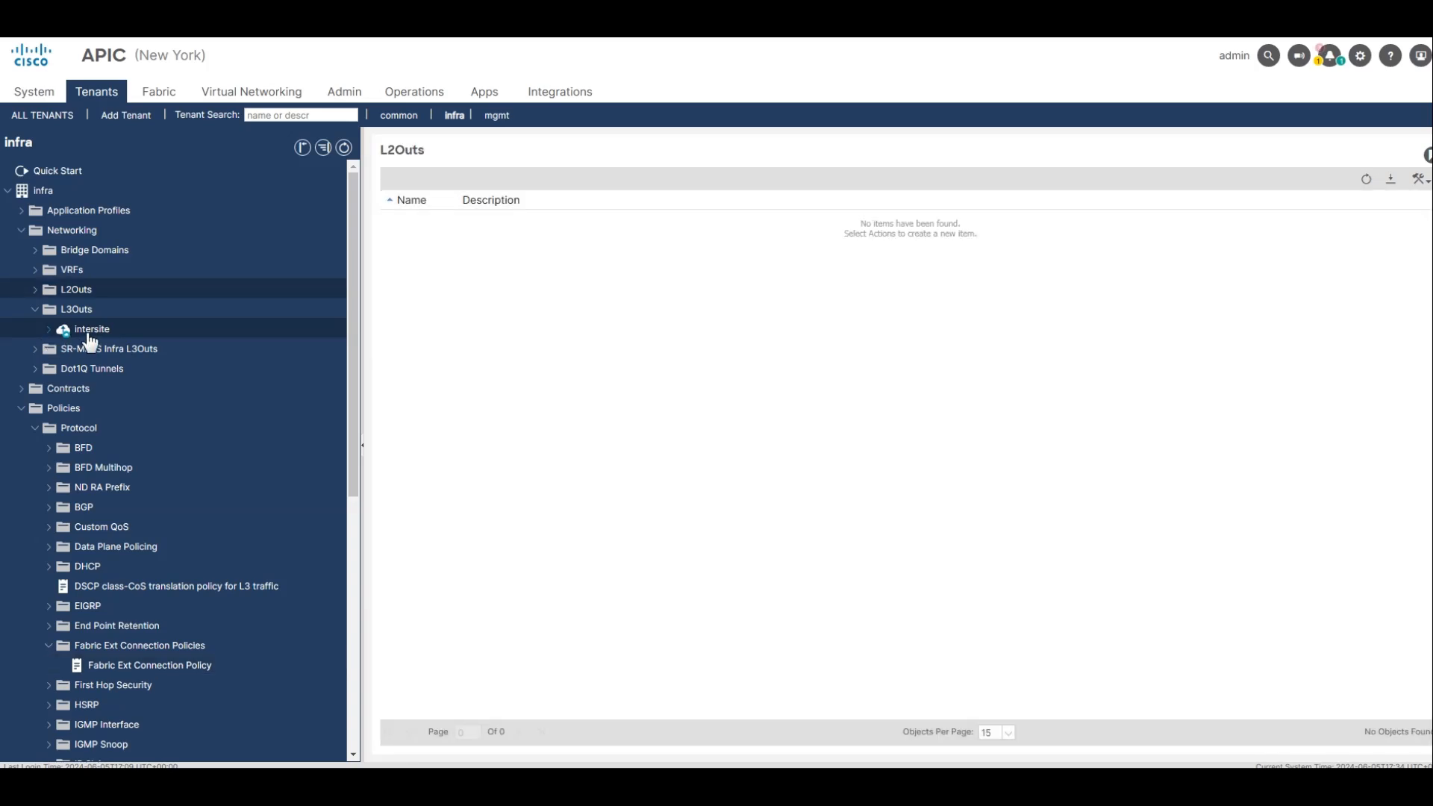
pyautogui.click(48, 329)
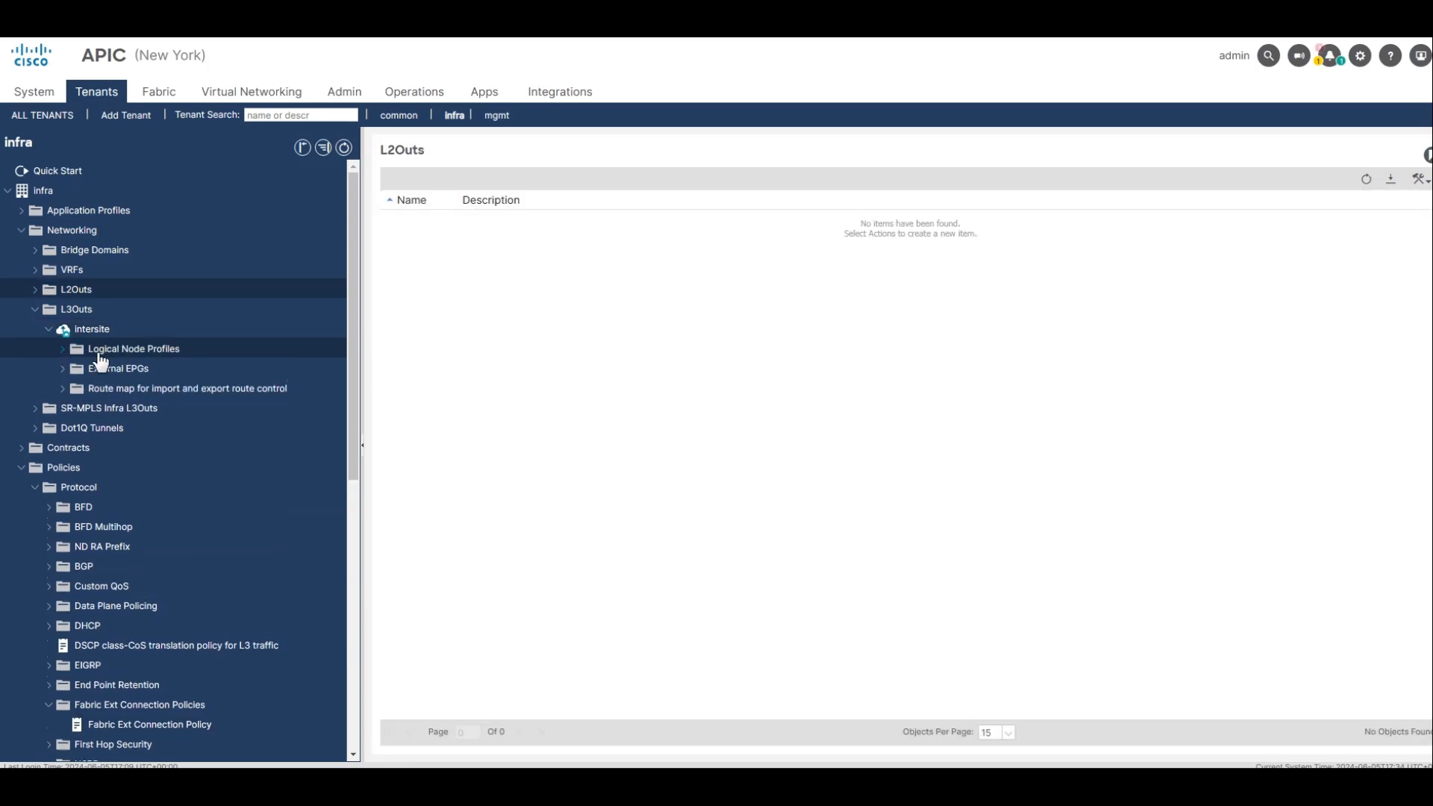
pyautogui.click(102, 335)
pyautogui.click(138, 365)
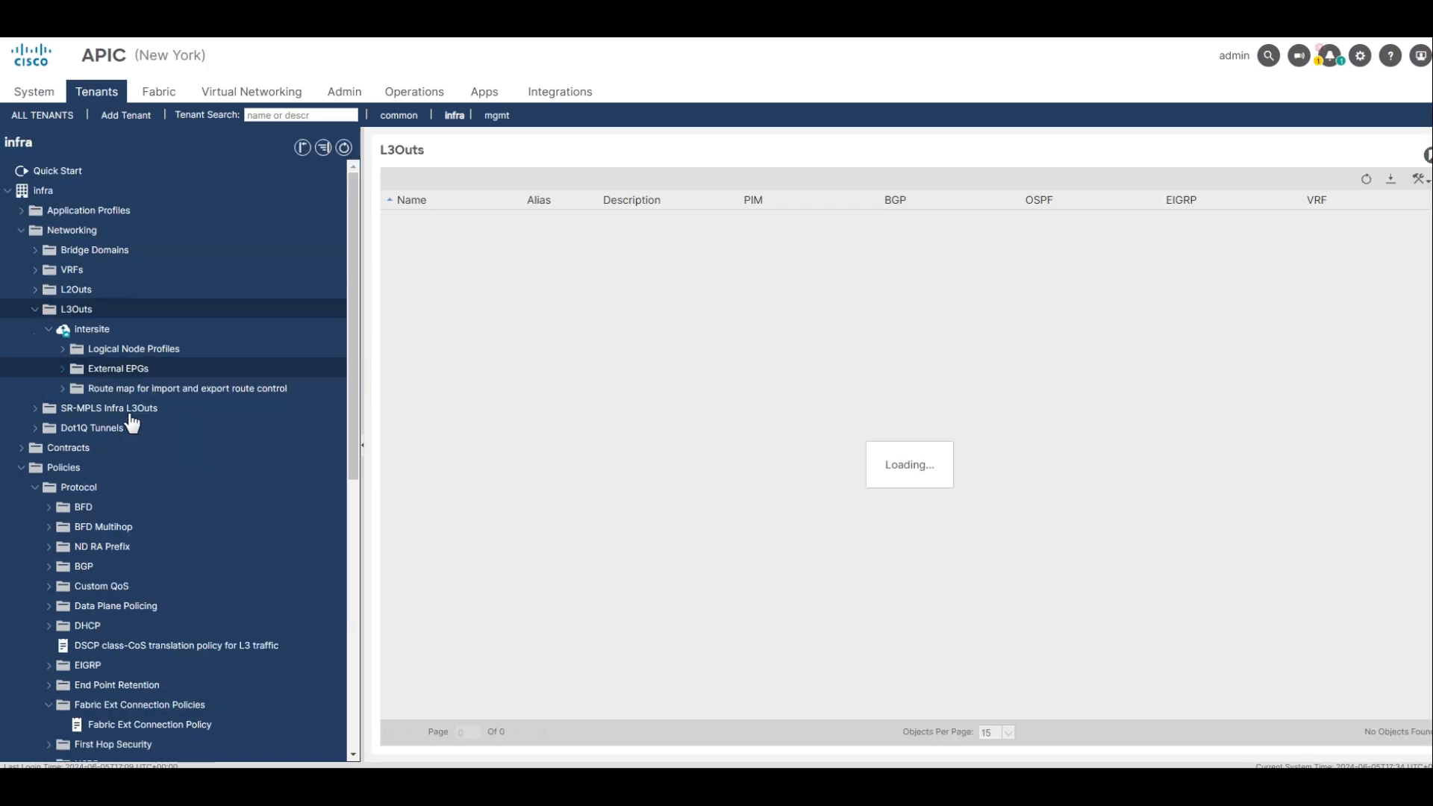
pyautogui.click(129, 412)
pyautogui.click(126, 373)
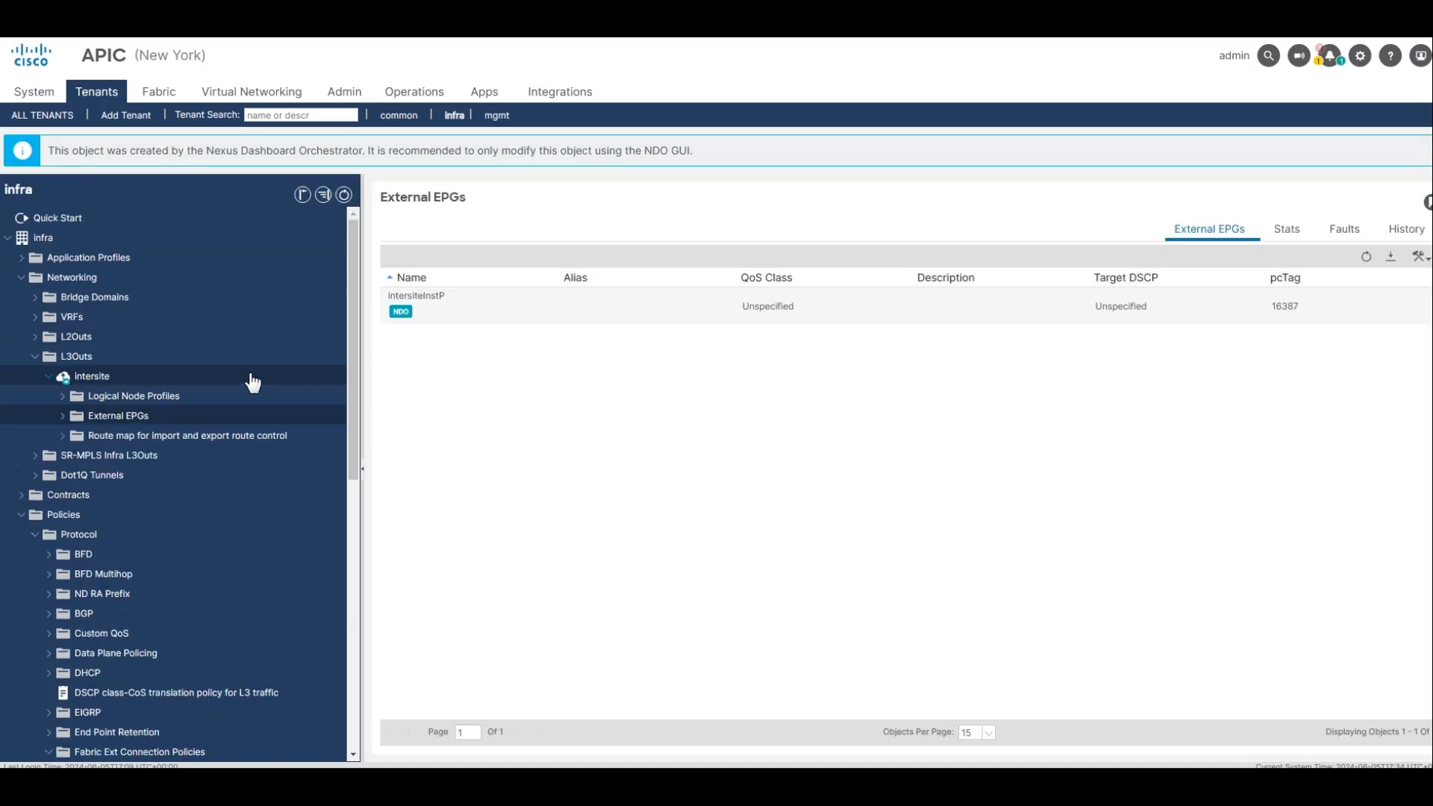
pyautogui.doubleClick(416, 296)
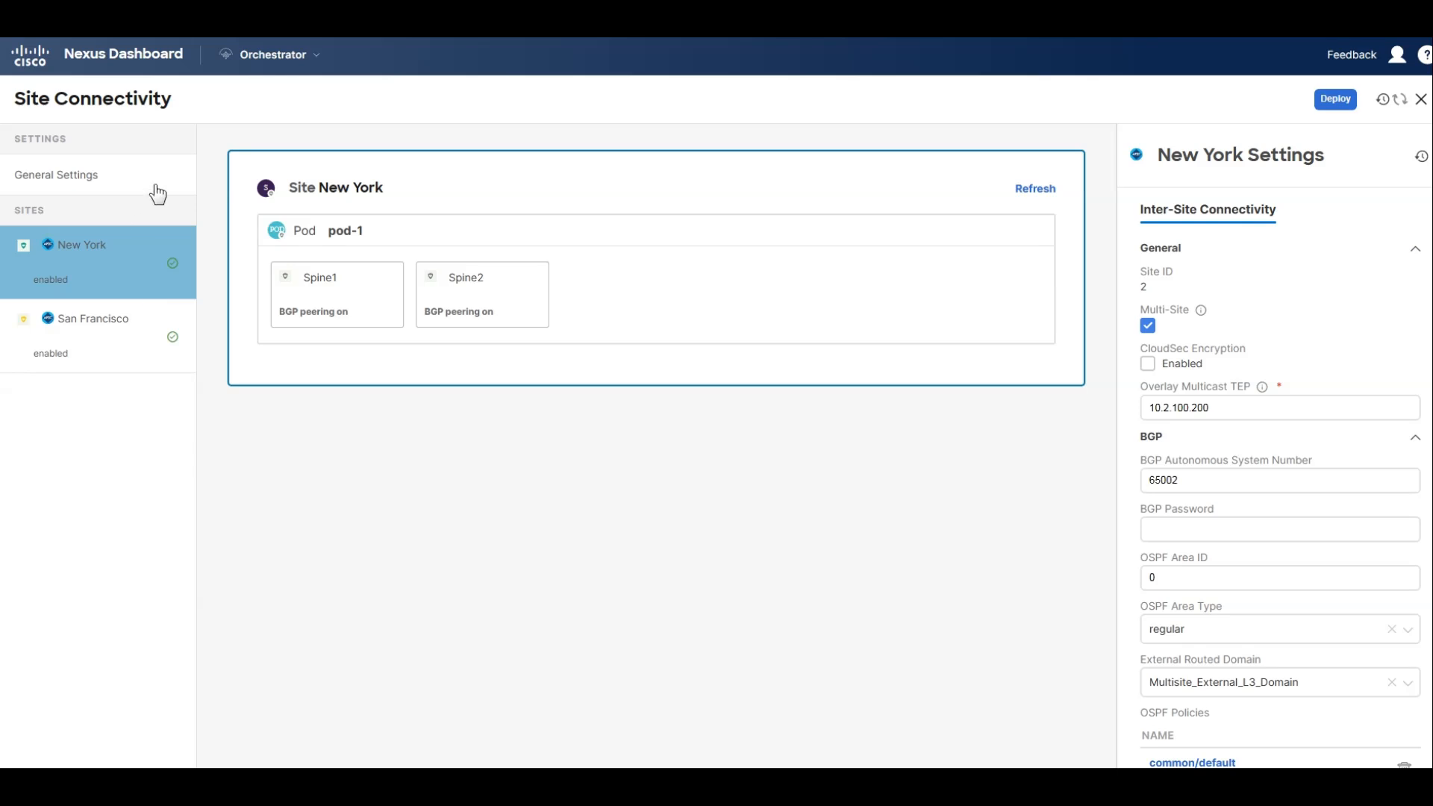
# Switch to Nexus Dashboard Orchestrator and review its tenants and managed sites.
pyautogui.click(297, 64)
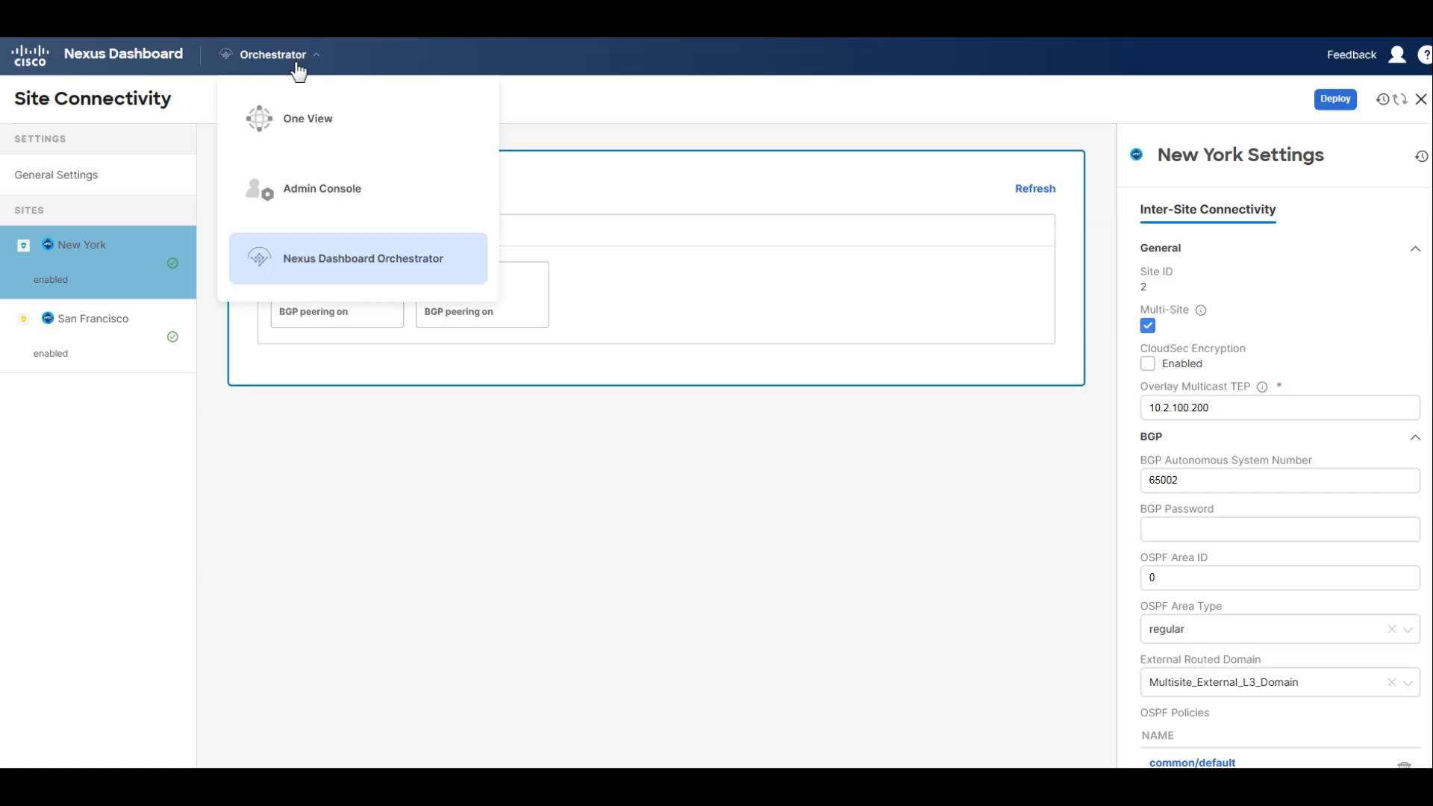
pyautogui.click(334, 260)
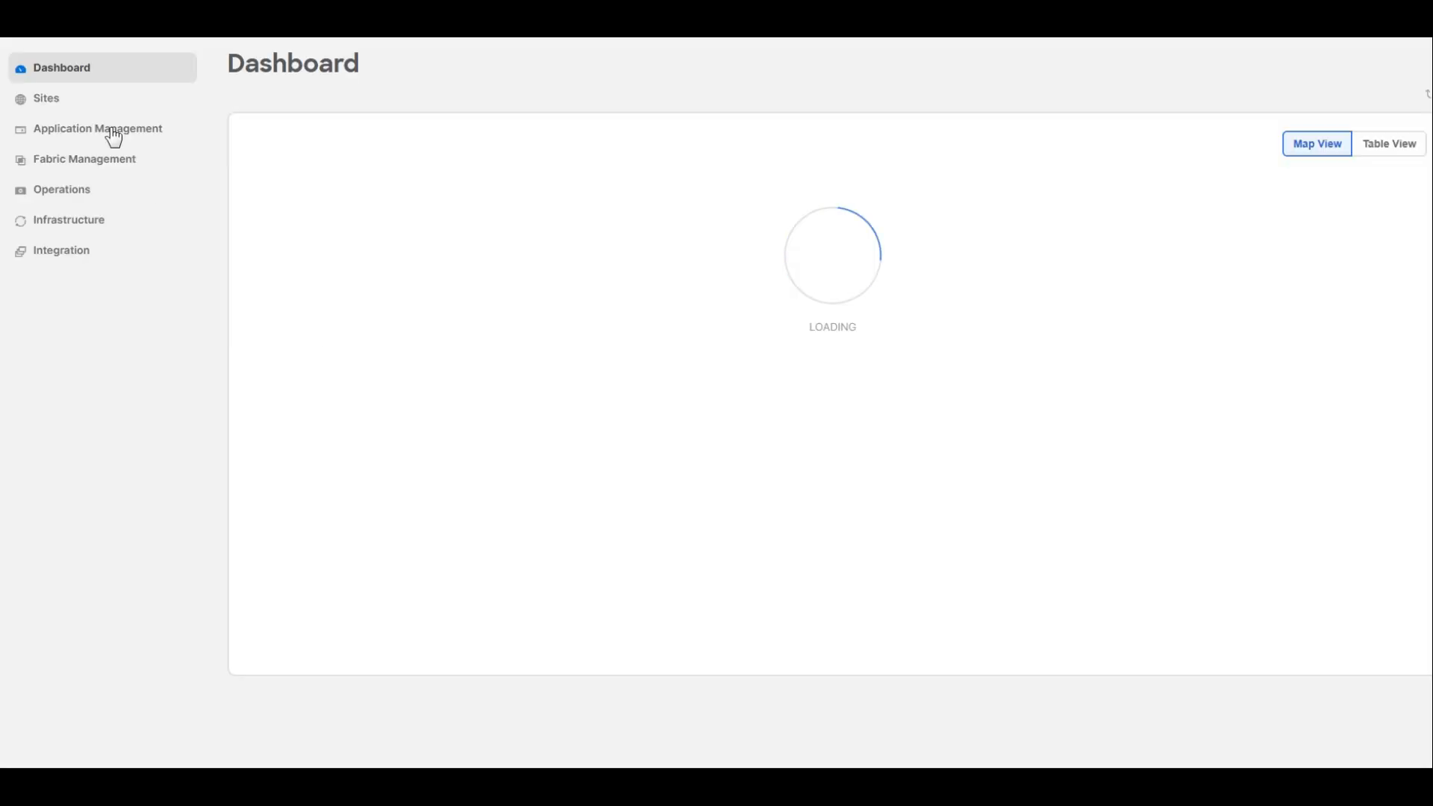
pyautogui.moveTo(114, 135)
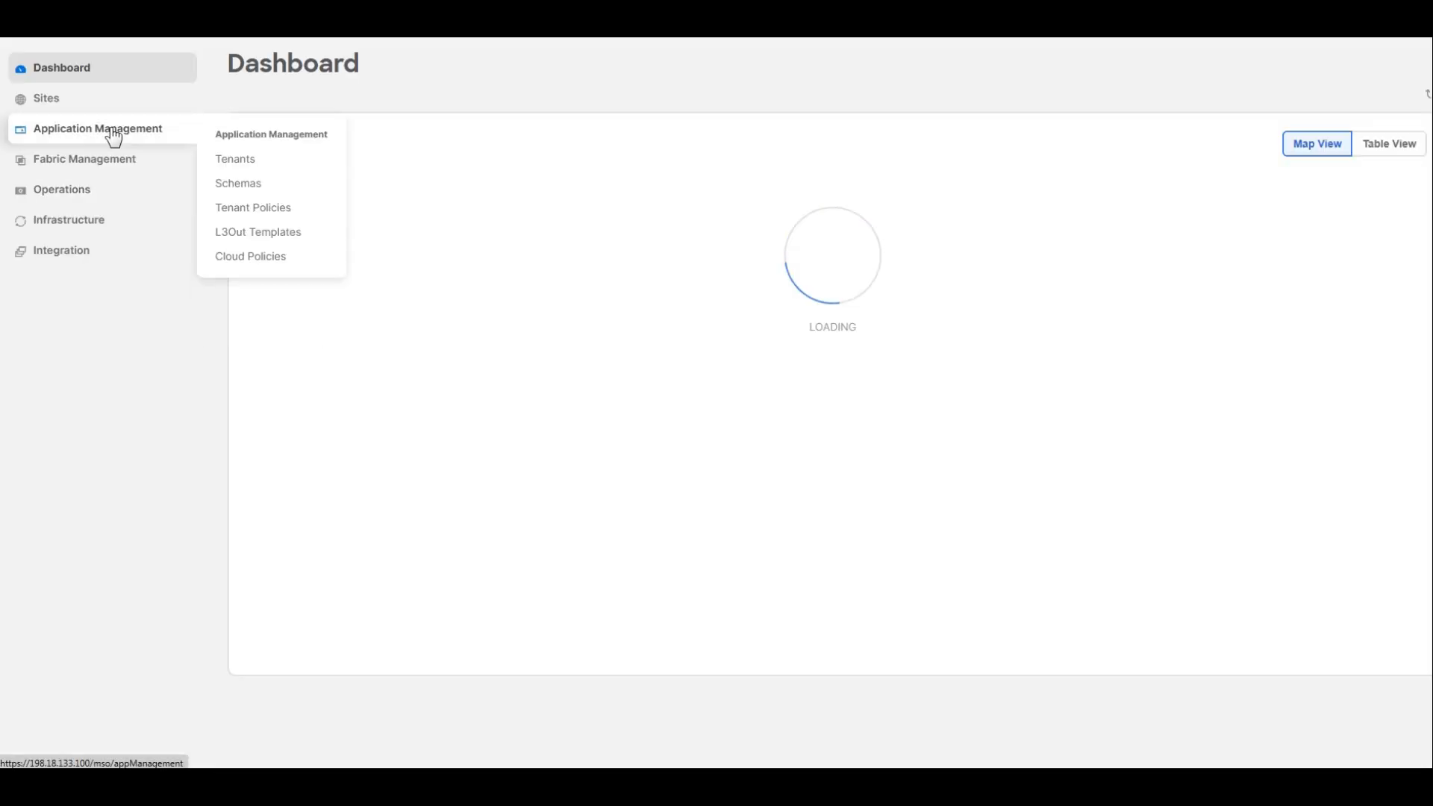
pyautogui.click(253, 161)
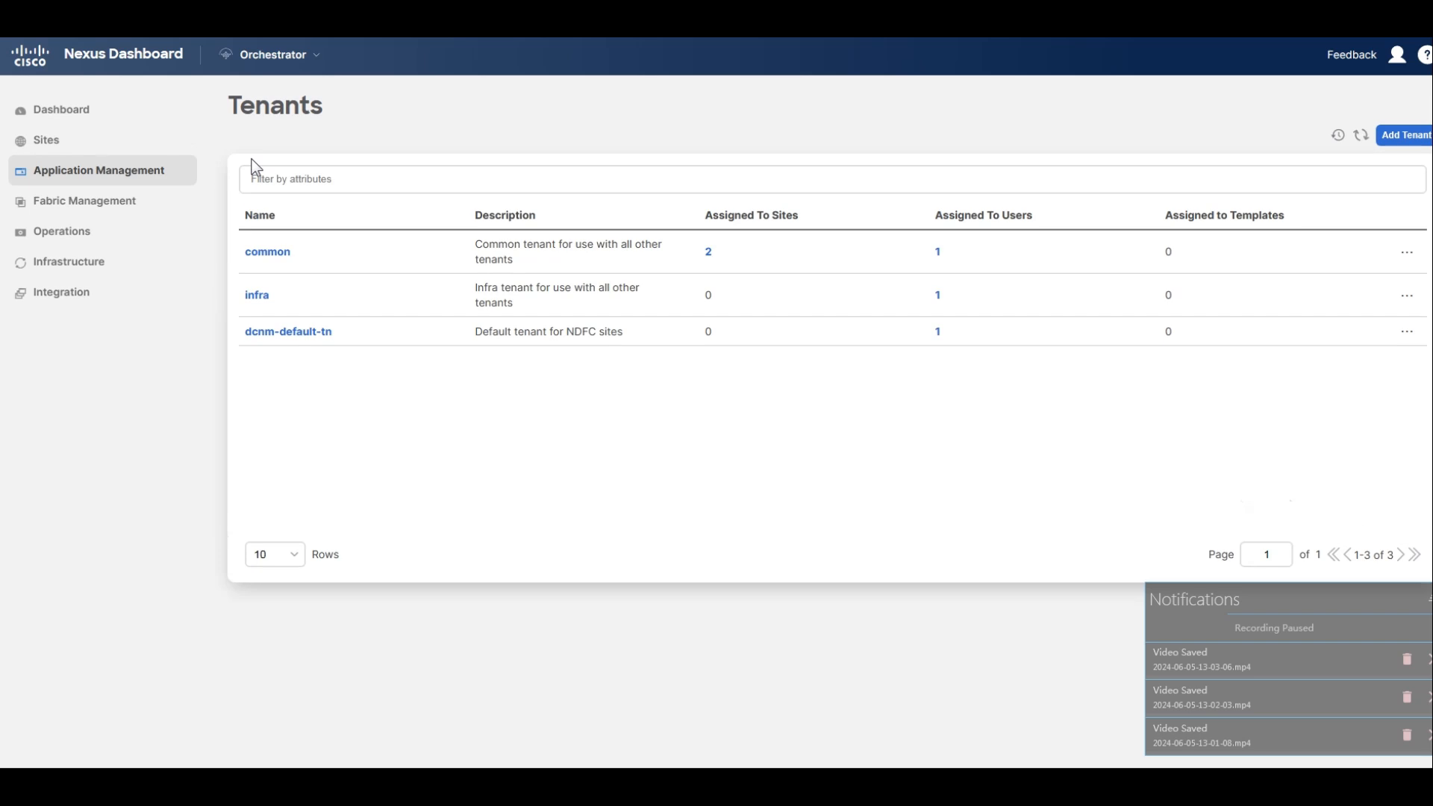
pyautogui.click(54, 148)
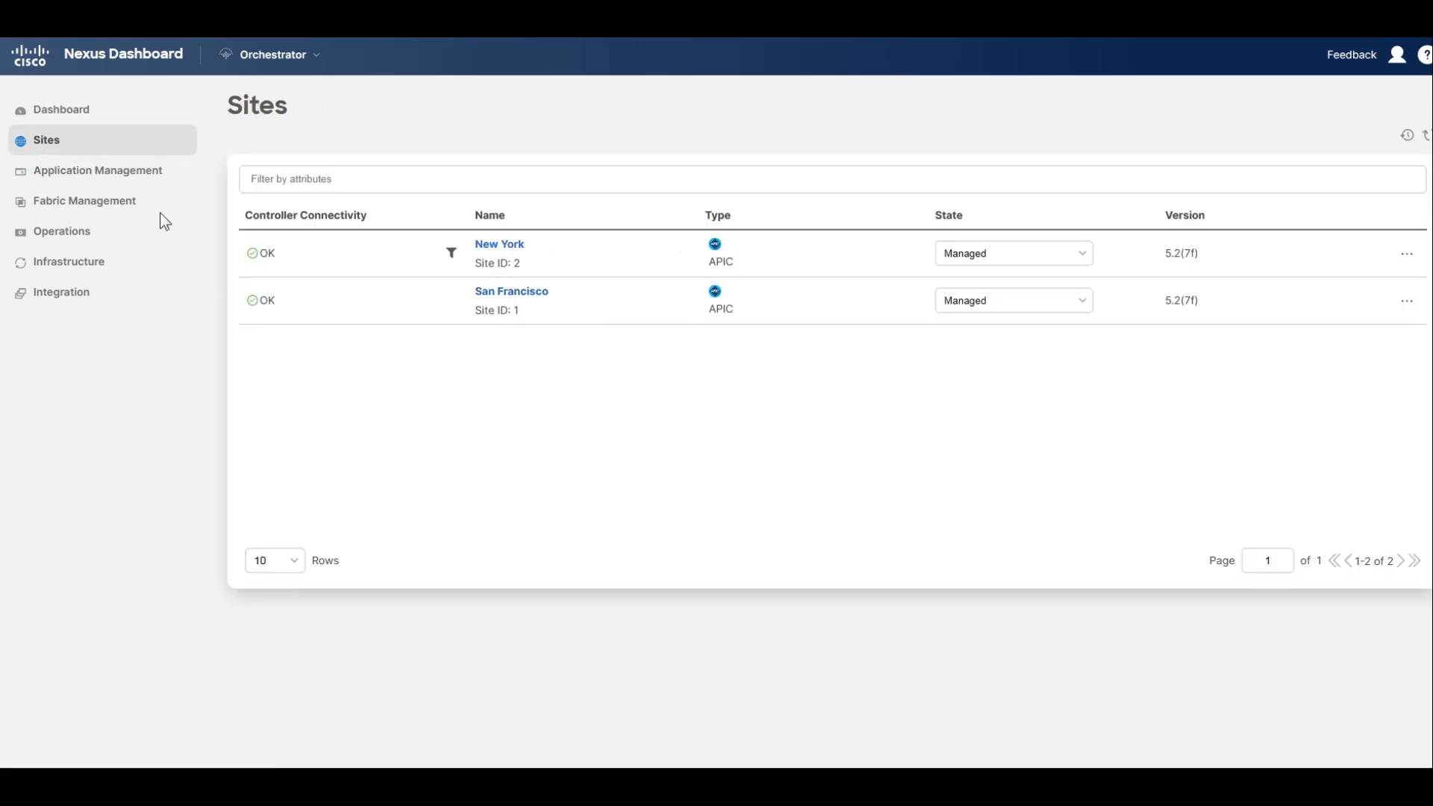
pyautogui.moveTo(93, 175)
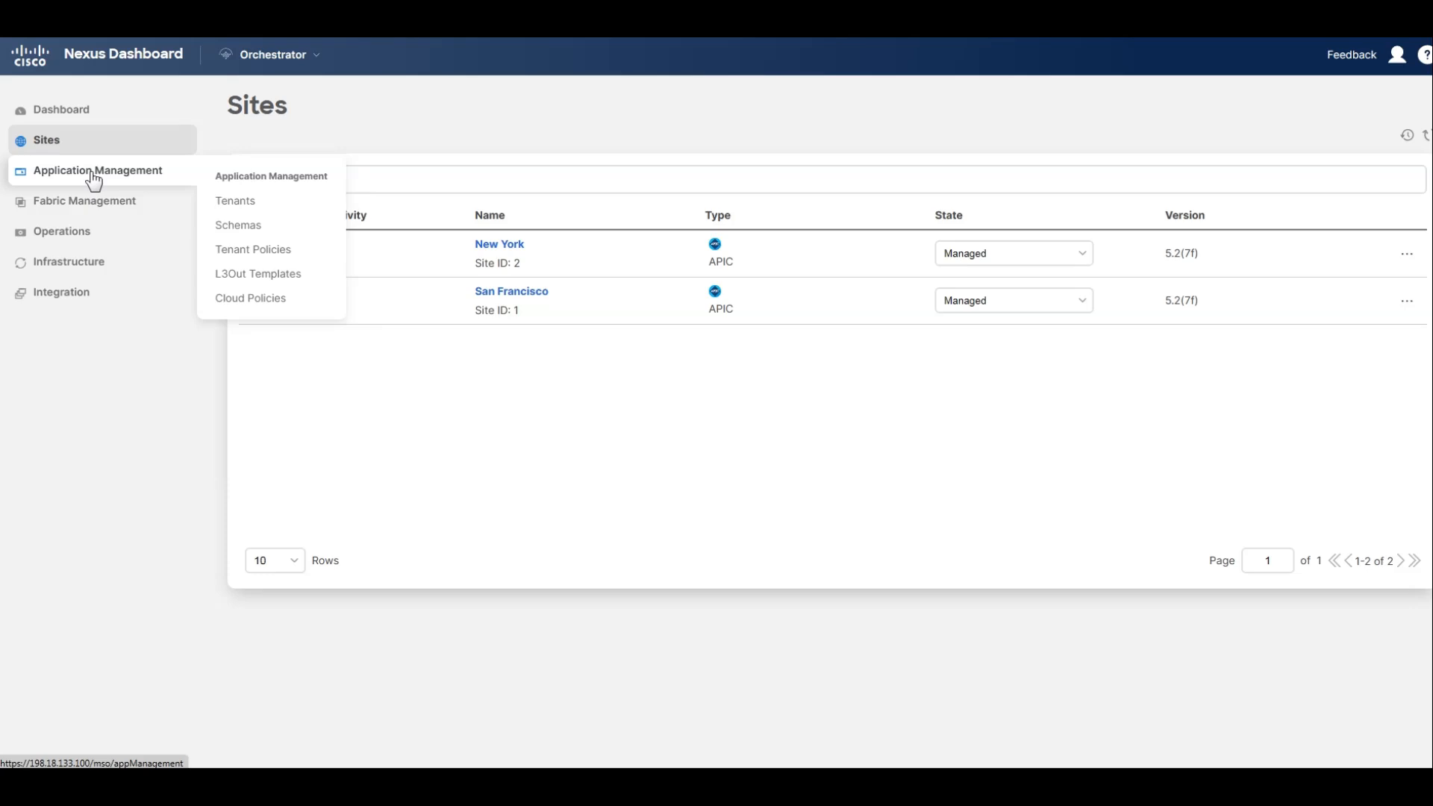
pyautogui.click(244, 200)
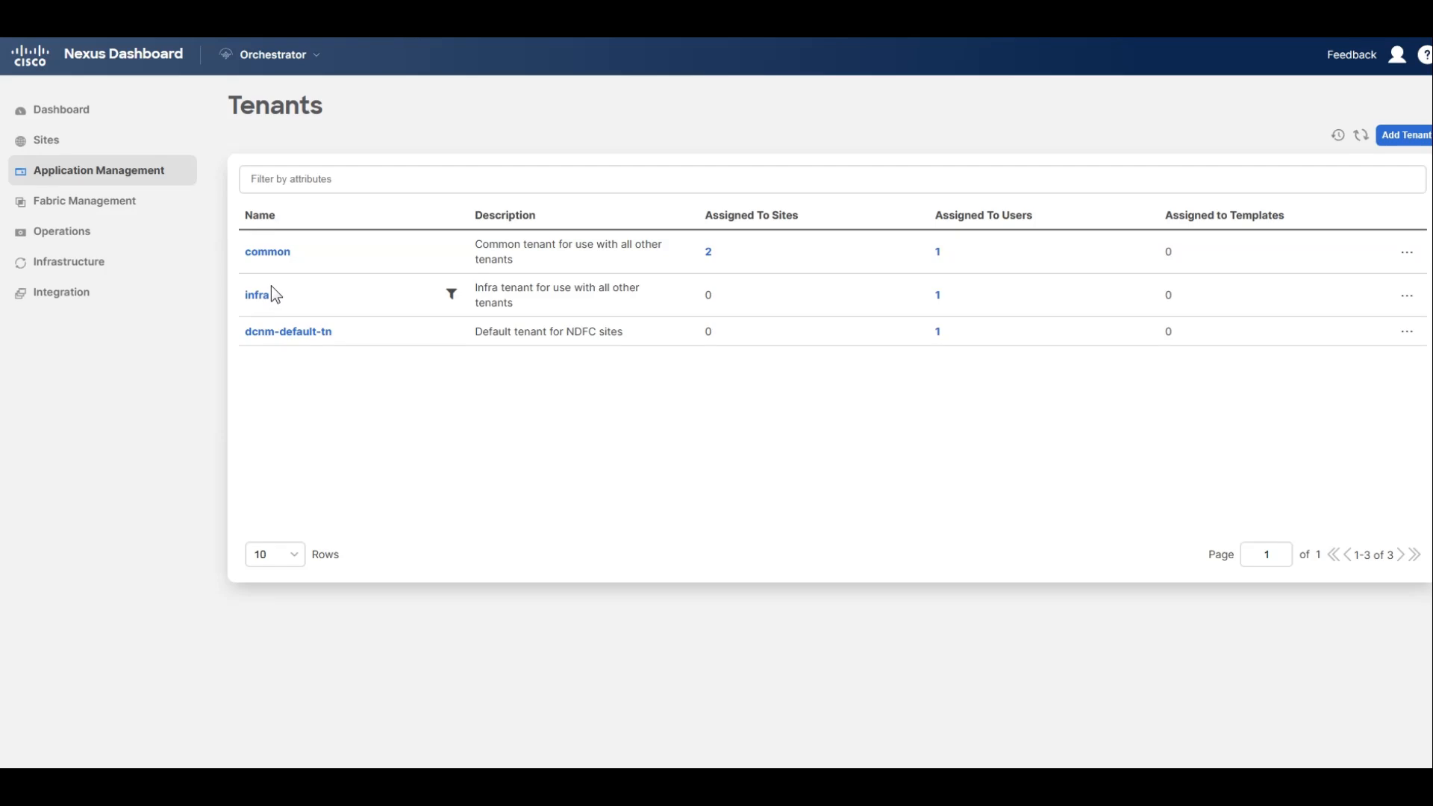
# Inspect the two sites and their inter-site link on the Orchestrator dashboard in both map and table views.
pyautogui.click(68, 118)
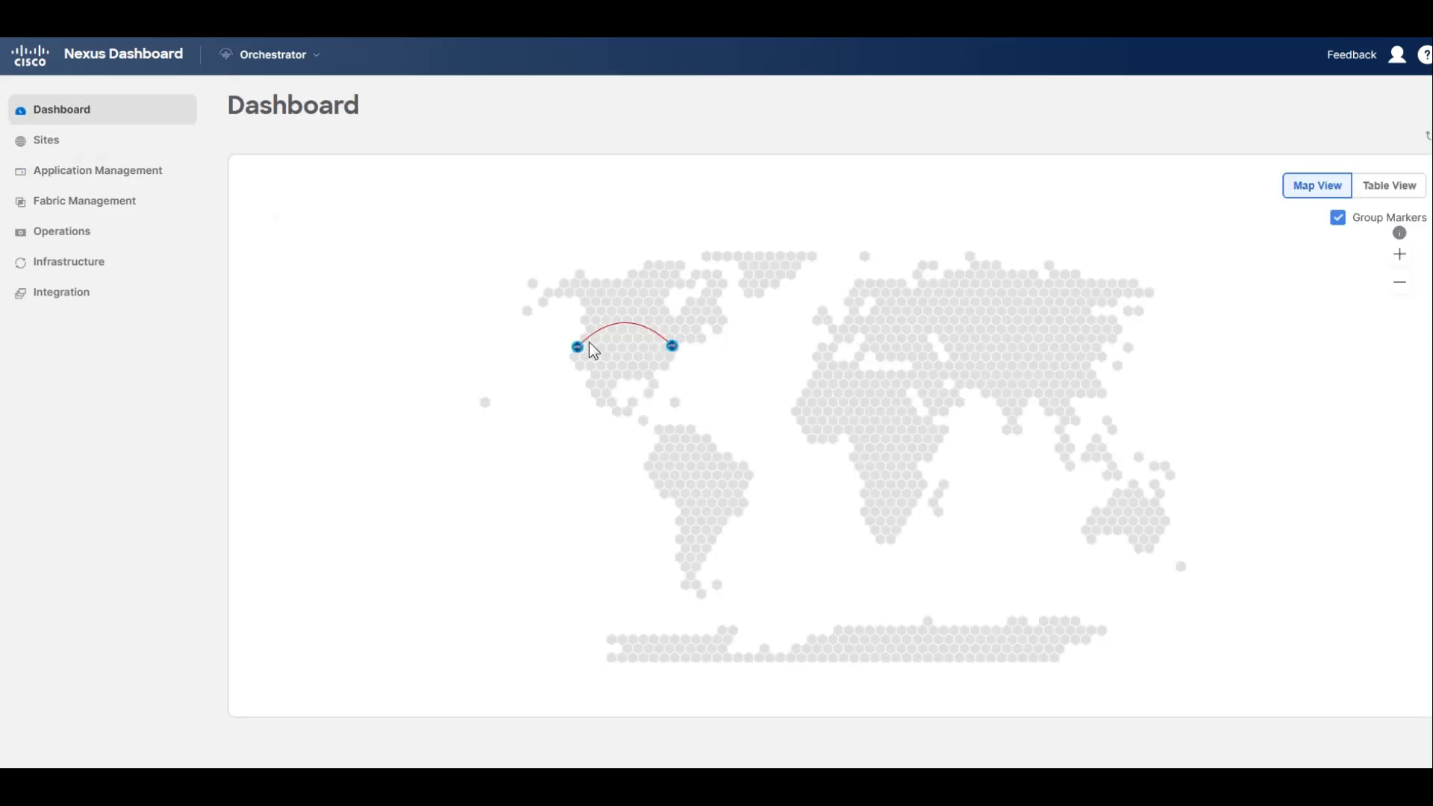
pyautogui.moveTo(674, 348)
pyautogui.moveTo(579, 350)
pyautogui.click(579, 350)
pyautogui.click(1398, 188)
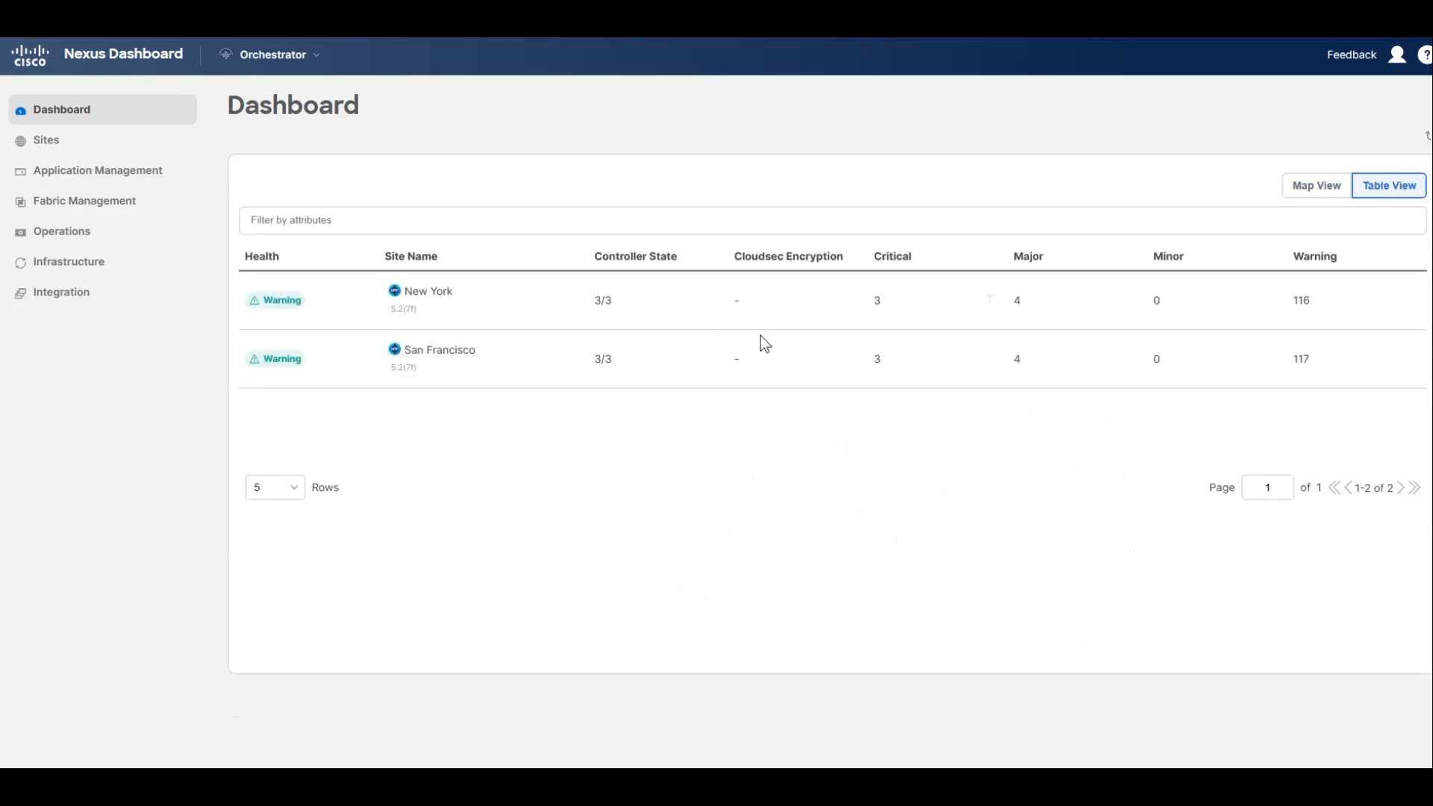
pyautogui.click(1297, 191)
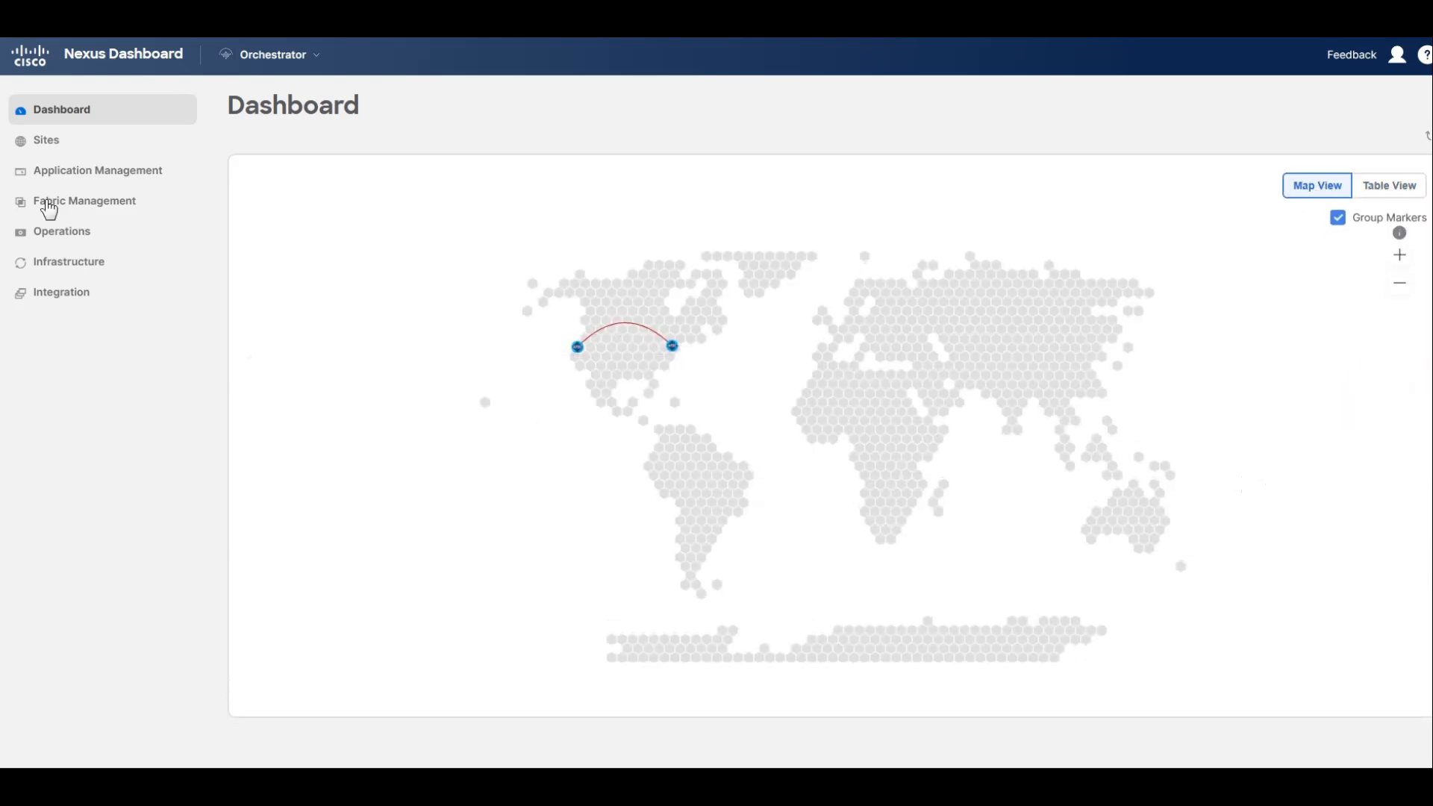
pyautogui.moveTo(84, 180)
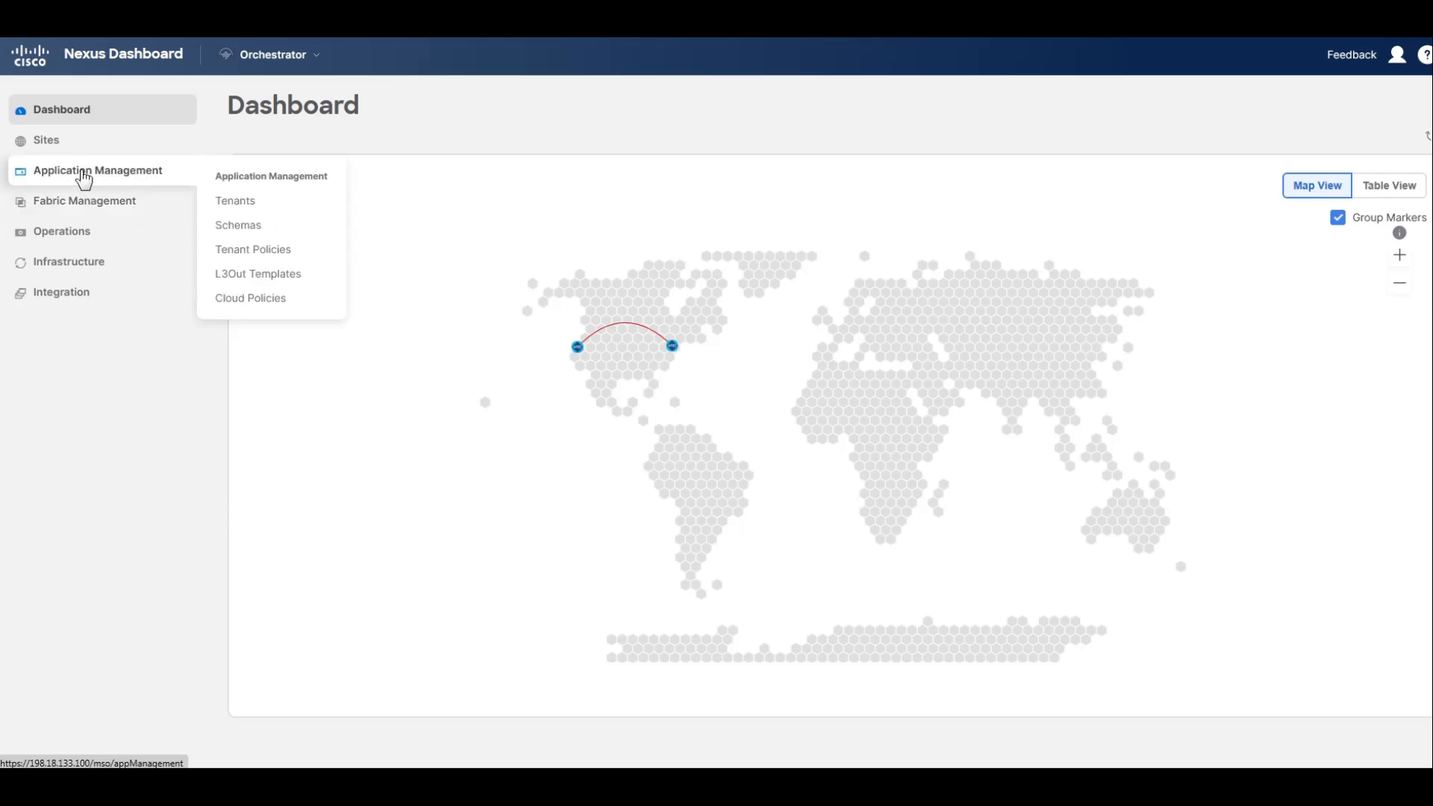
# Add a tenant named Pseudoco associated with the San Francisco and New York sites and save it.
pyautogui.click(230, 203)
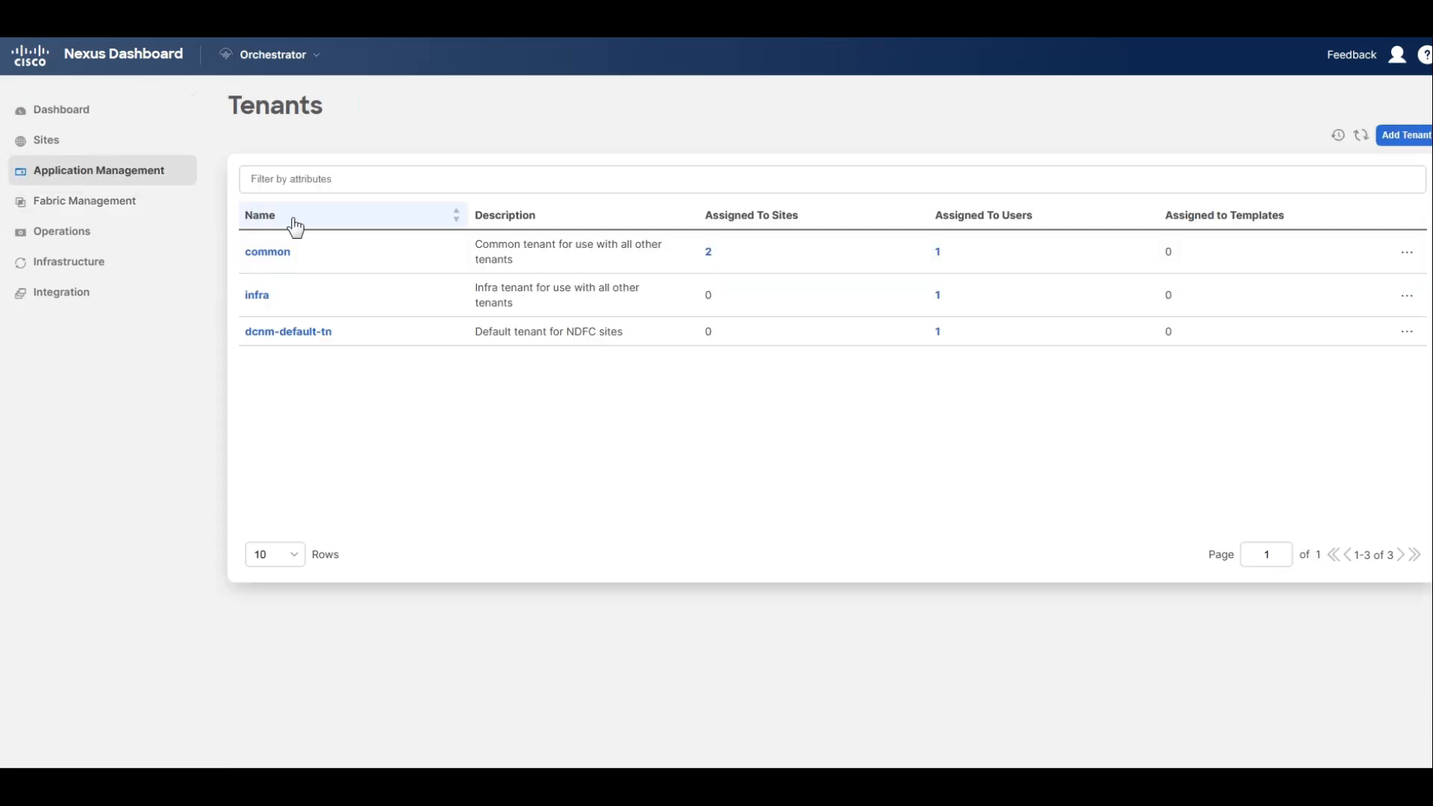
pyautogui.click(1390, 137)
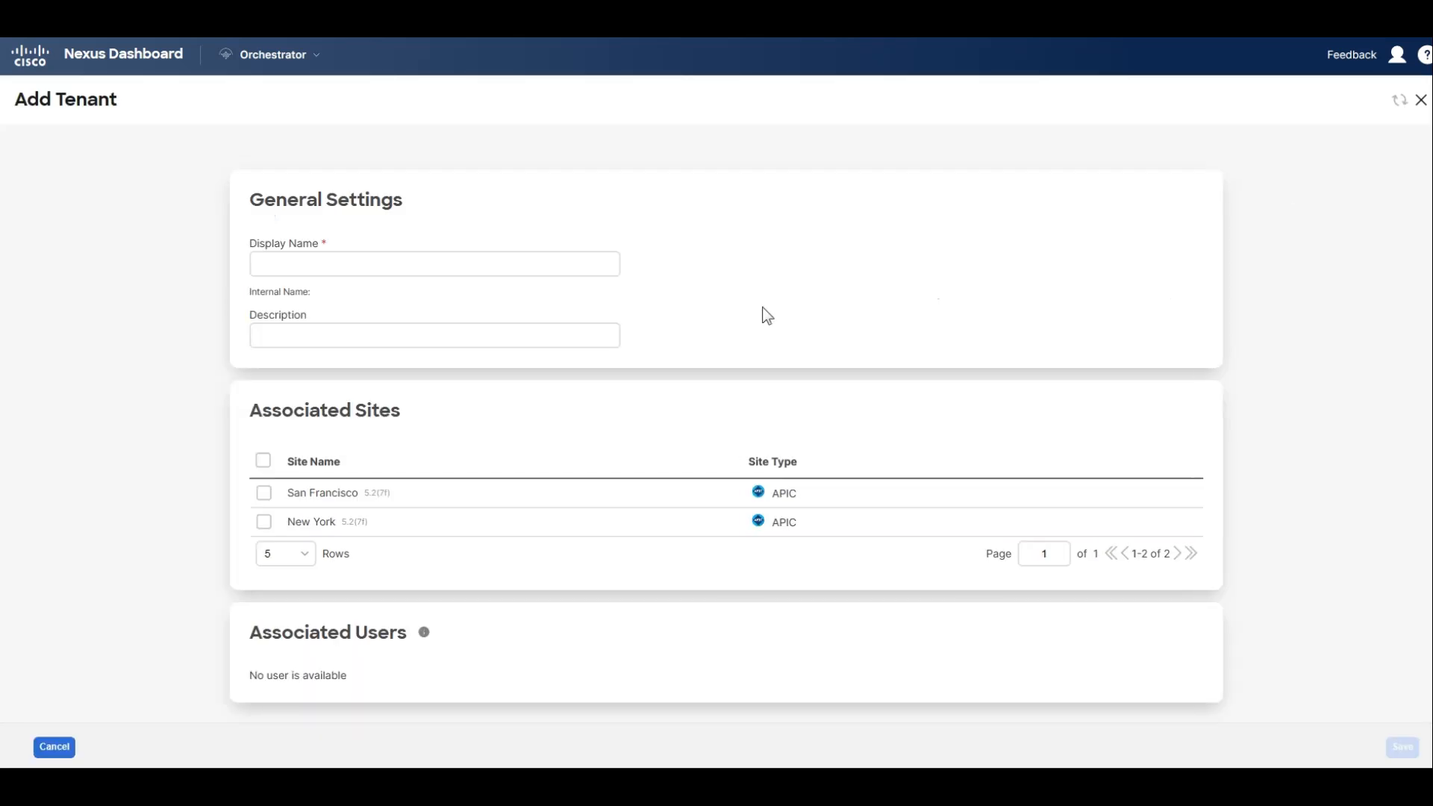
pyautogui.click(376, 264)
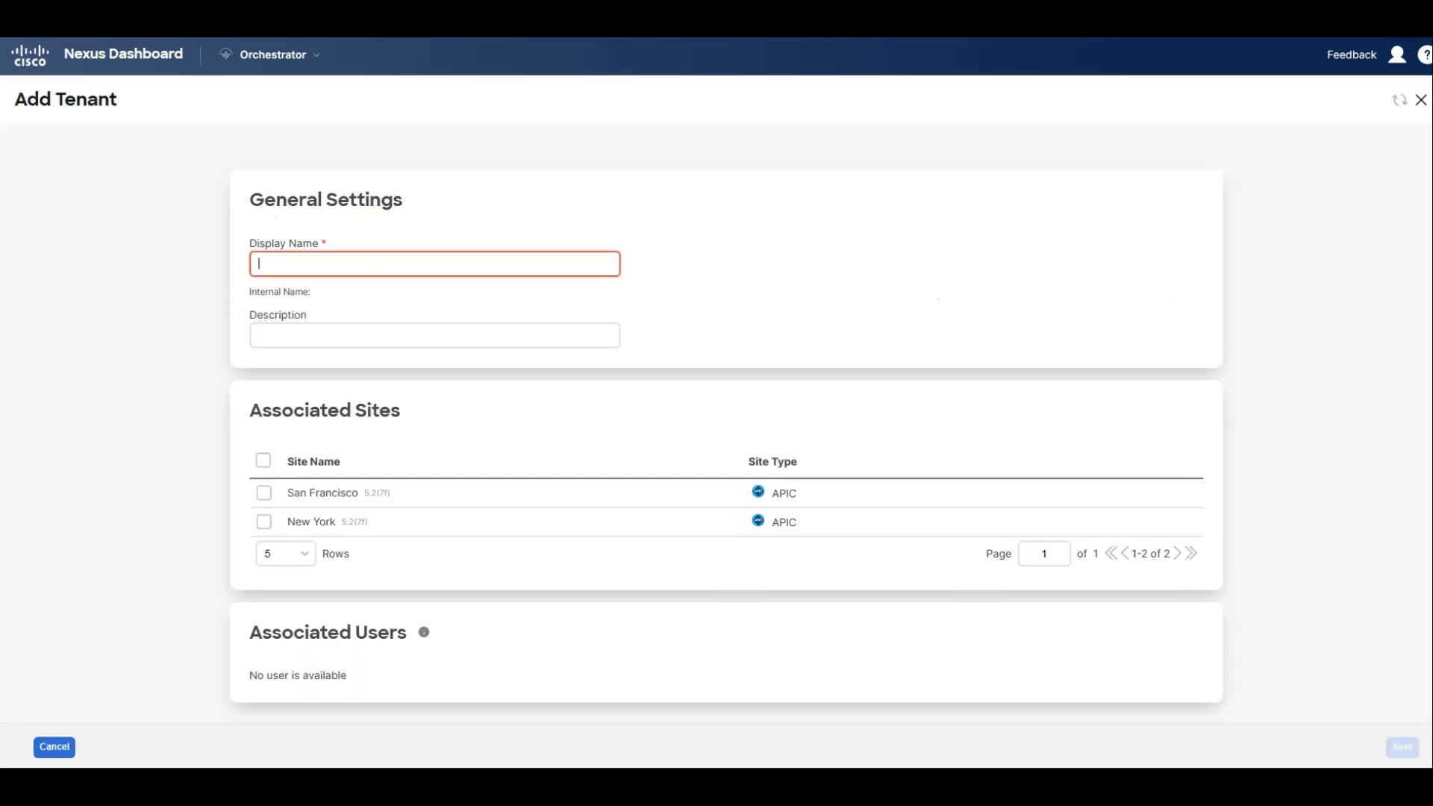
pyautogui.write('Pseudoco')
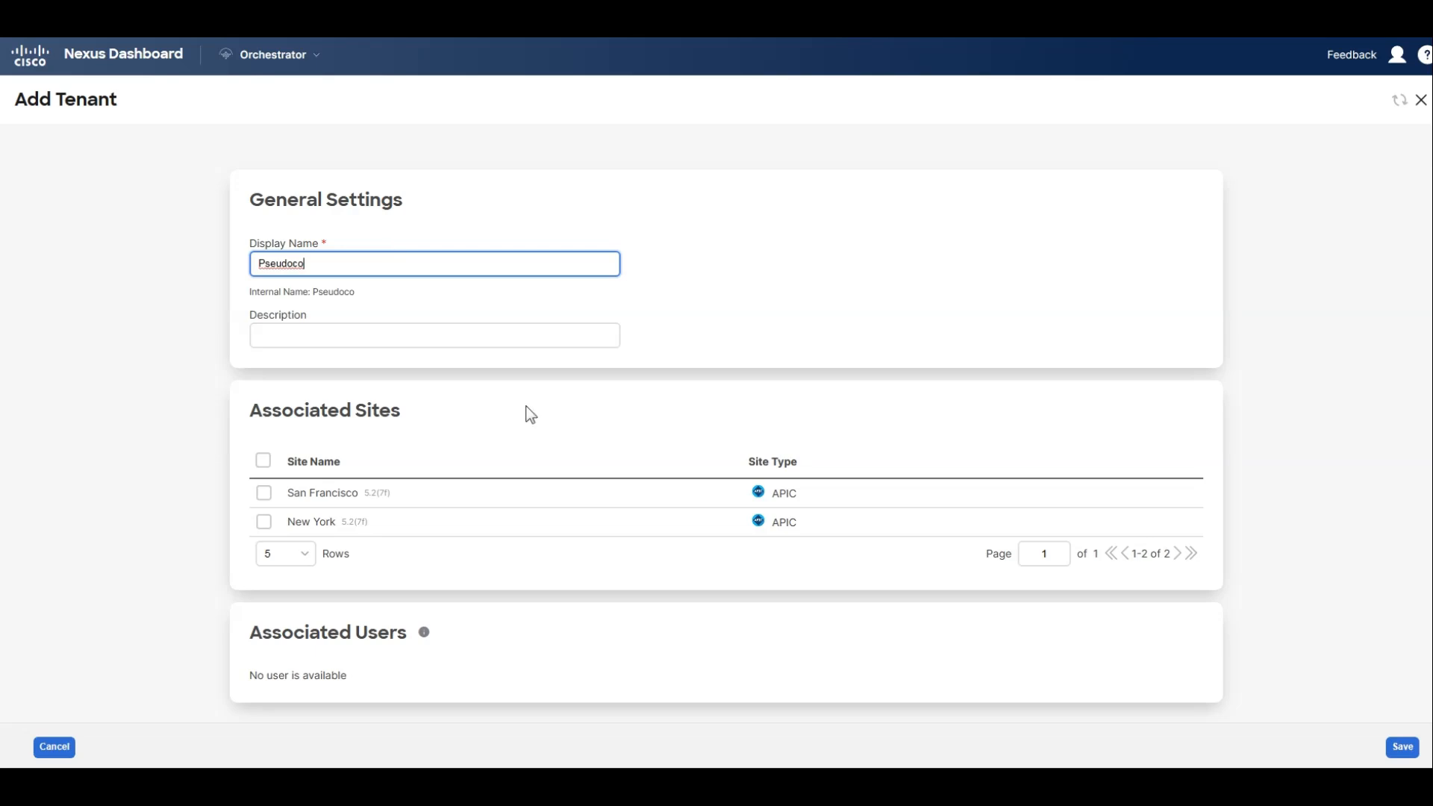
pyautogui.click(262, 461)
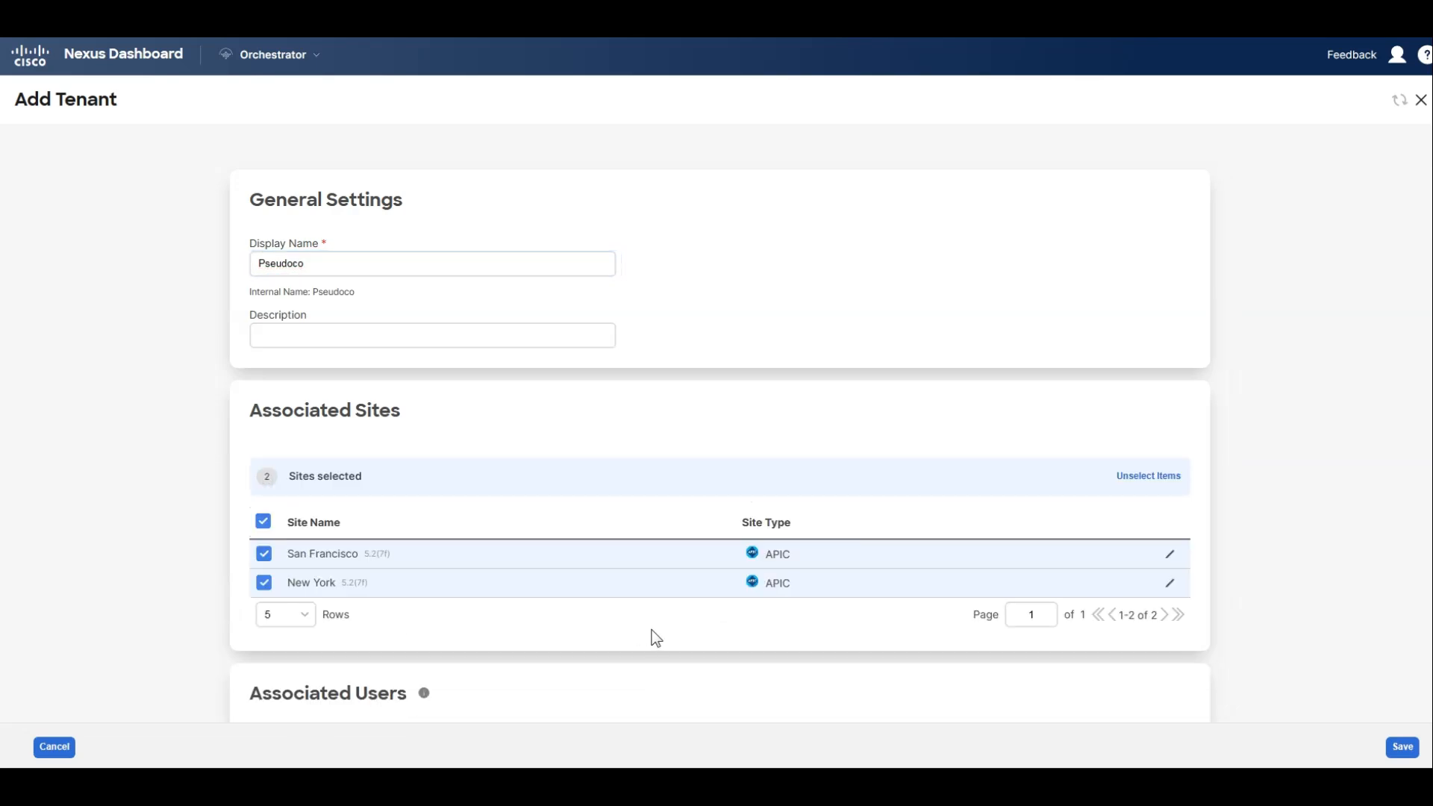
pyautogui.scroll(-1, 651, 631)
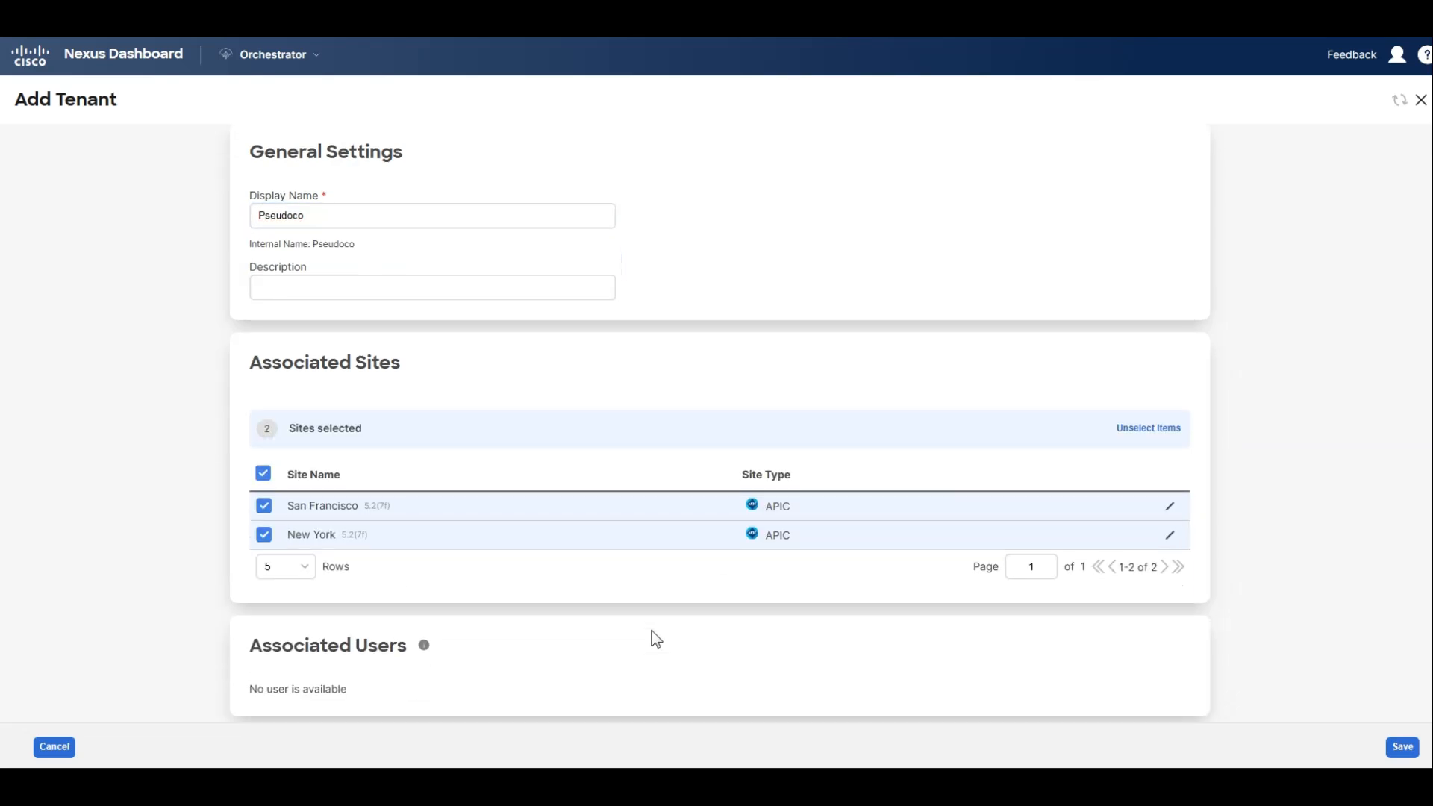
pyautogui.click(1403, 749)
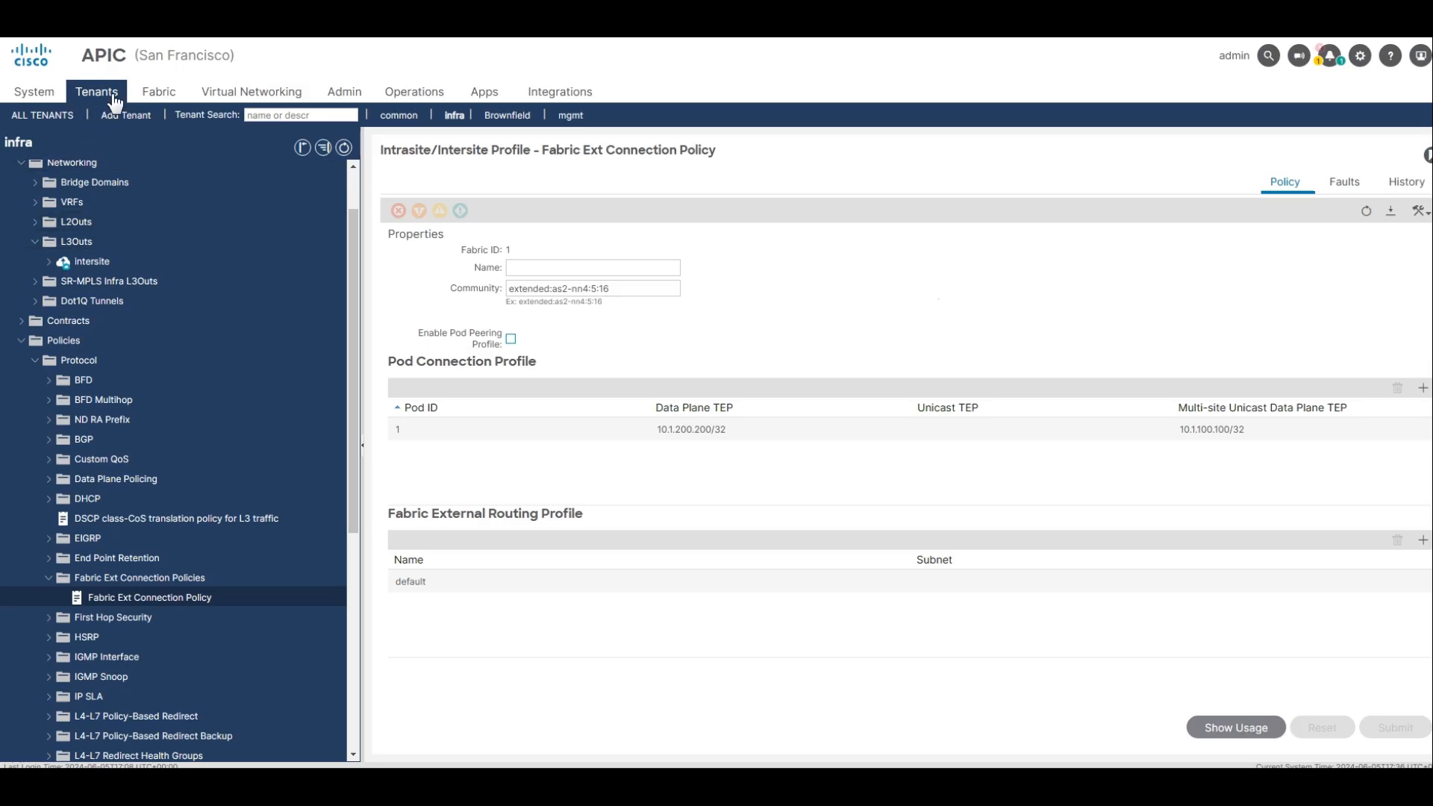
# Switch to the San Francisco and New York APICs and check each one's full tenant list for Pseudoco.
pyautogui.click(47, 116)
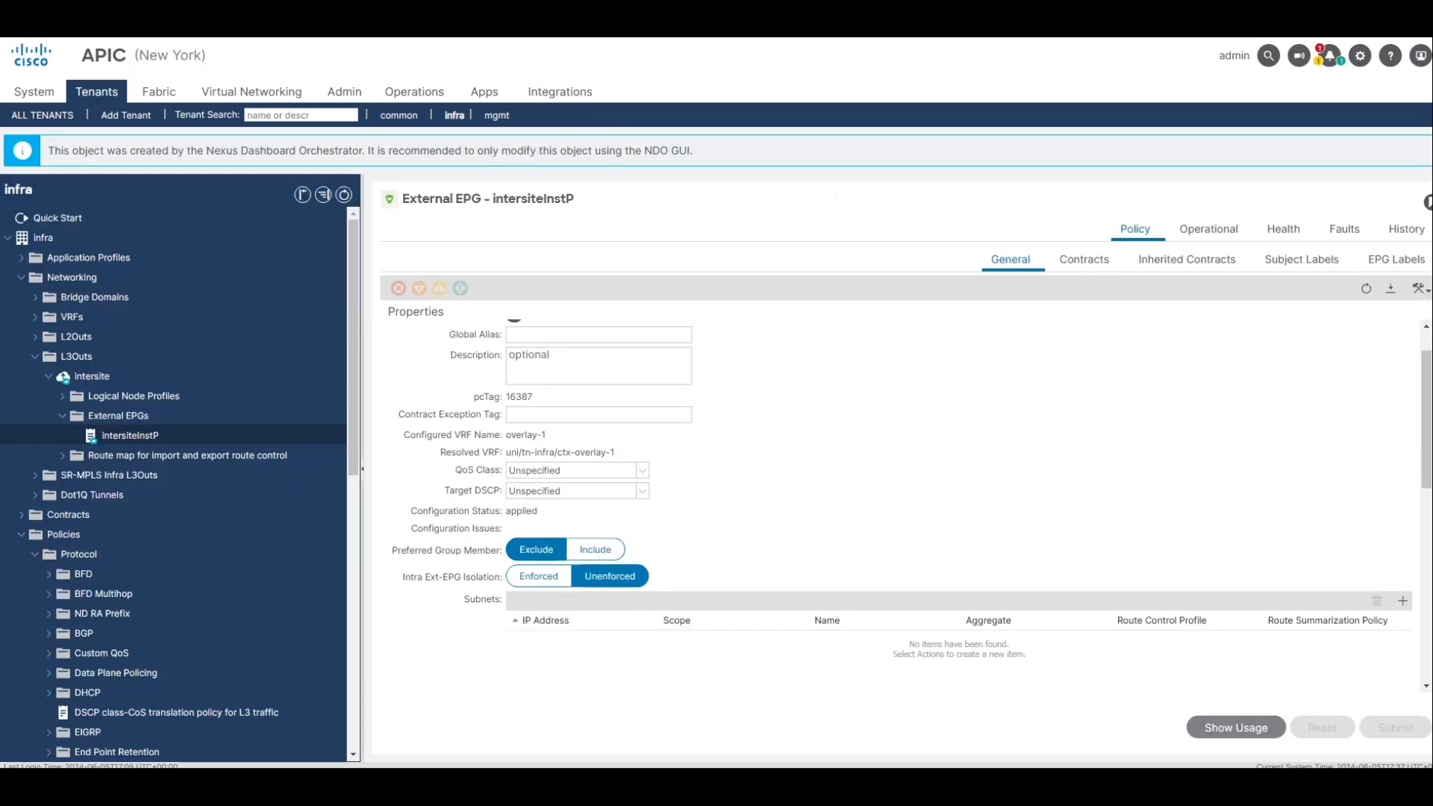
pyautogui.click(42, 115)
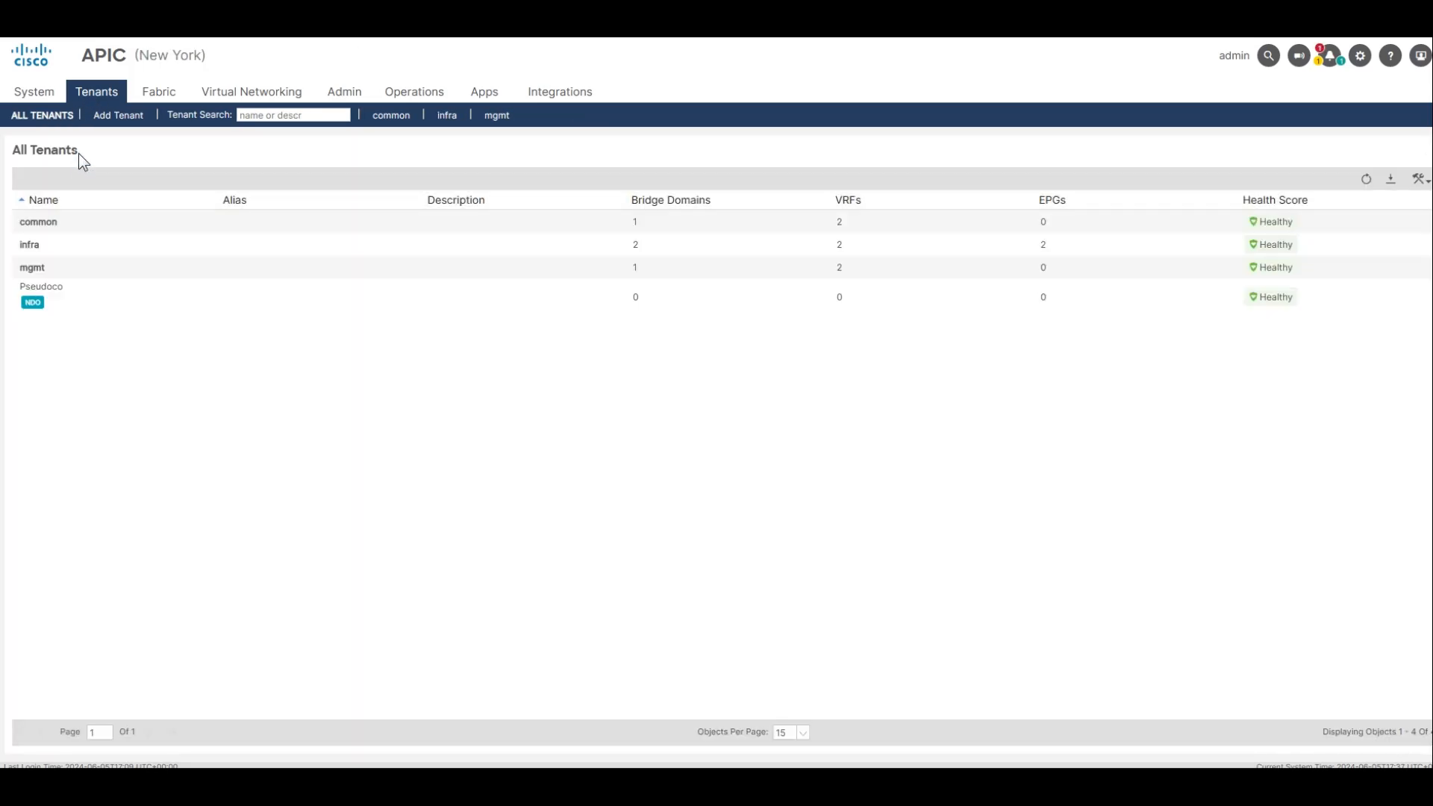
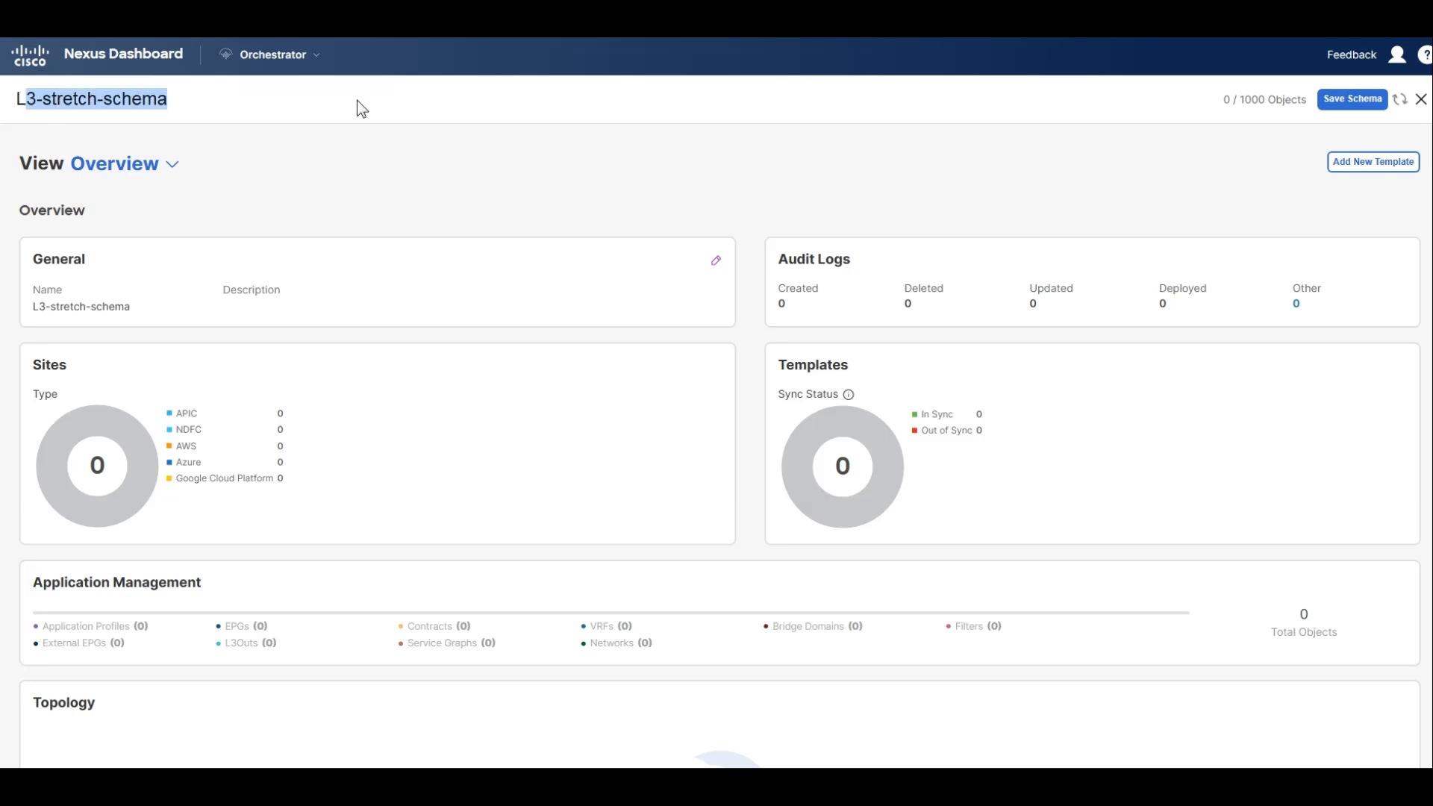
# Add an ACI Multi-Cloud template named "SF and NY Template" to the schema and assign it to tenant Pseudoco.
pyautogui.click(1356, 165)
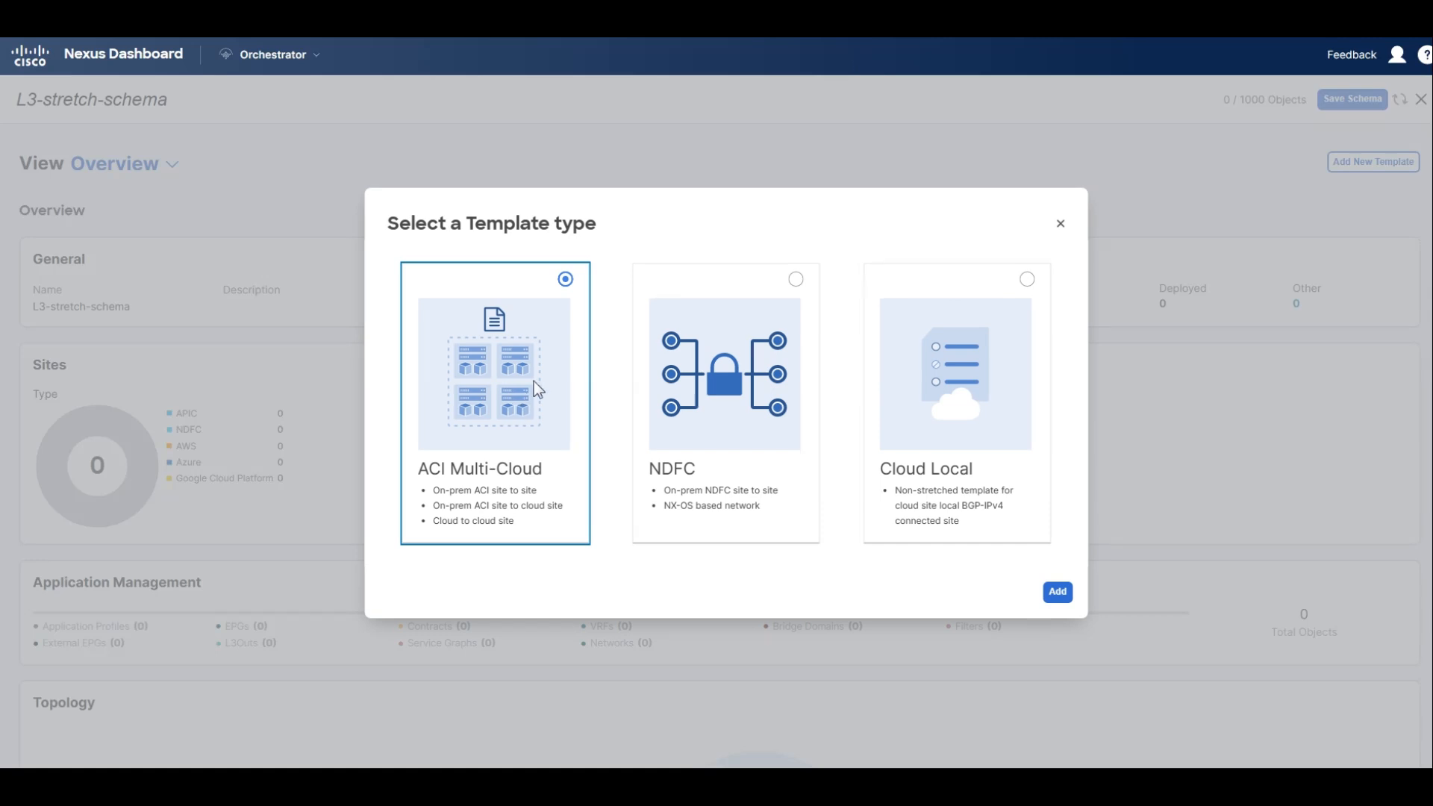
pyautogui.click(1057, 592)
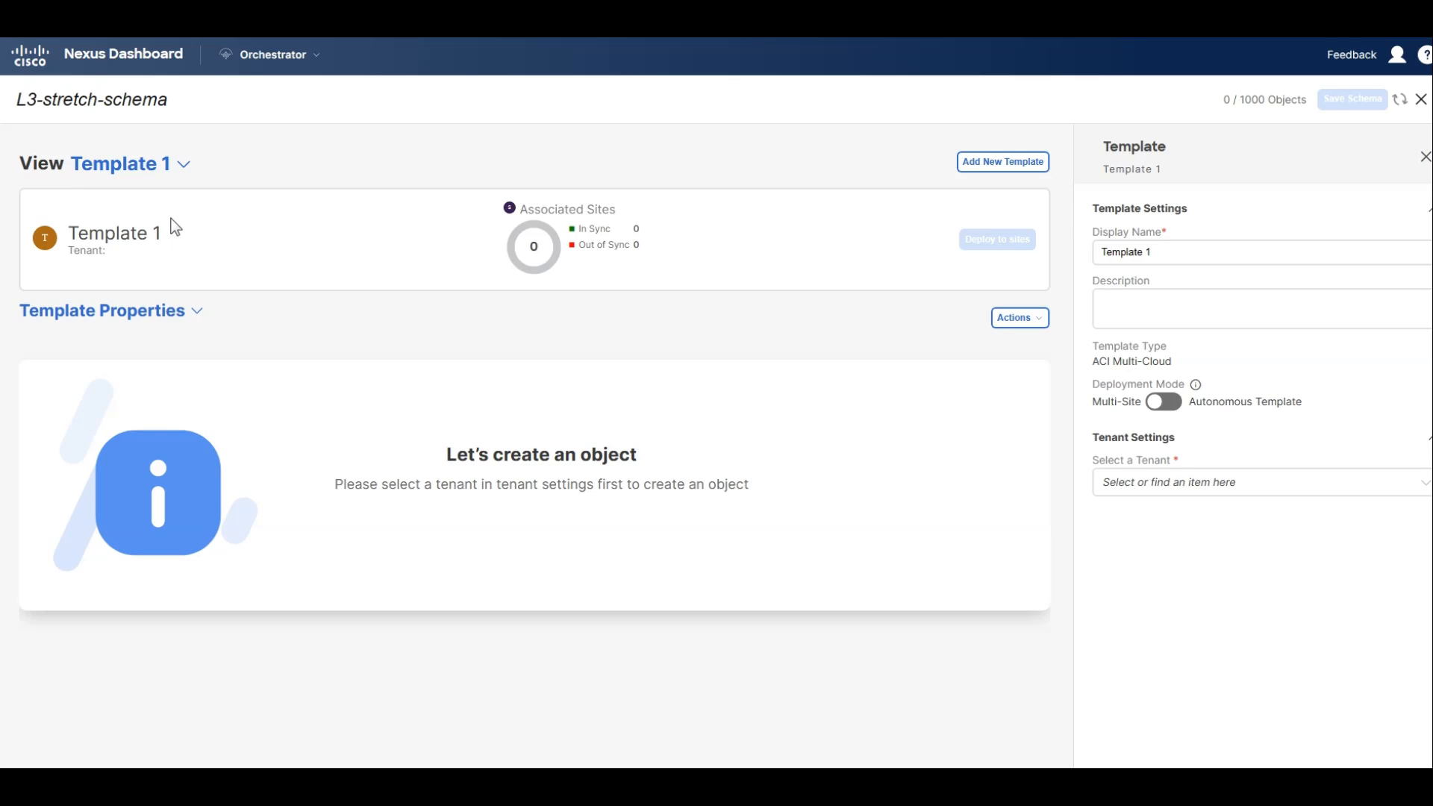
pyautogui.doubleClick(97, 236)
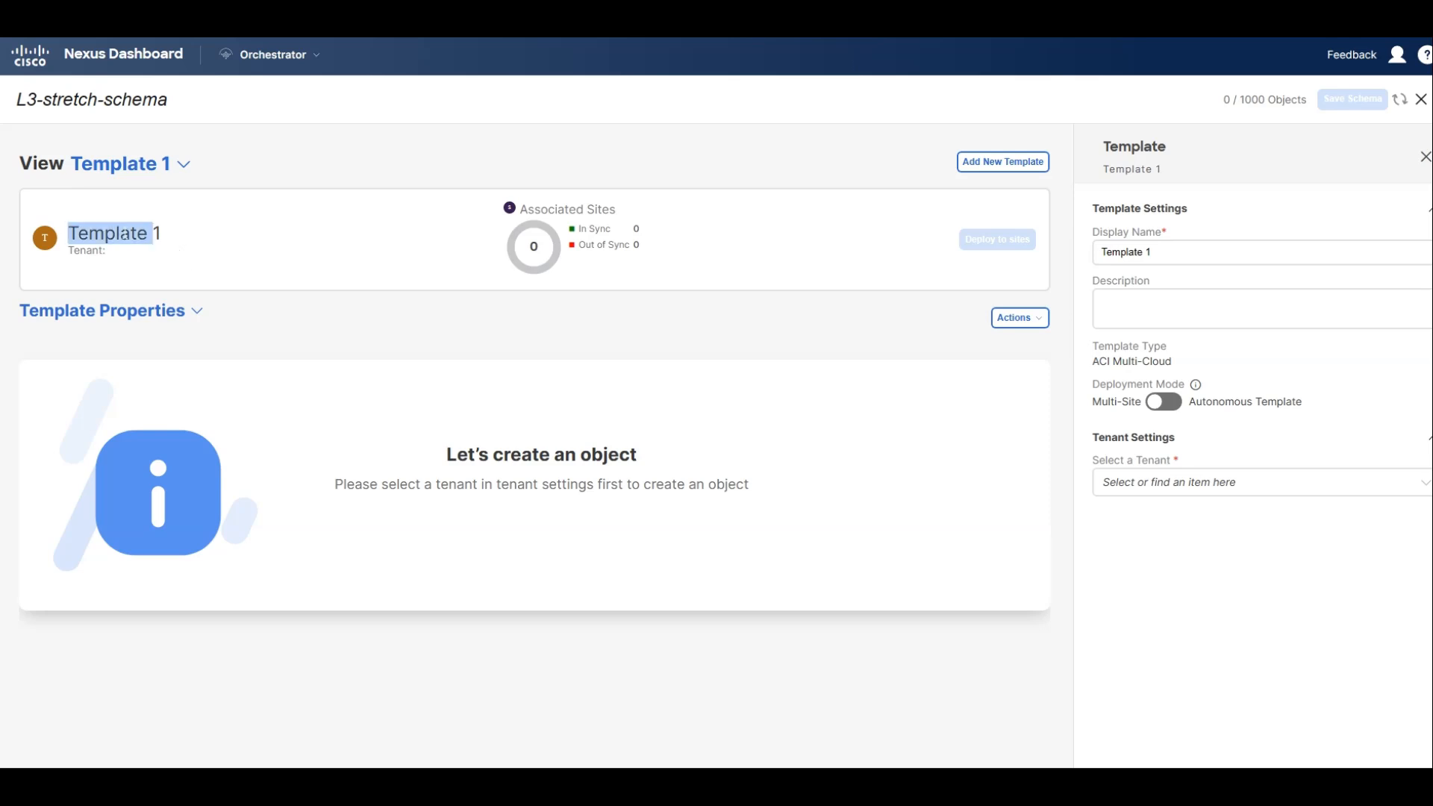
pyautogui.click(228, 245)
pyautogui.click(1166, 256)
pyautogui.tripleClick(1166, 254)
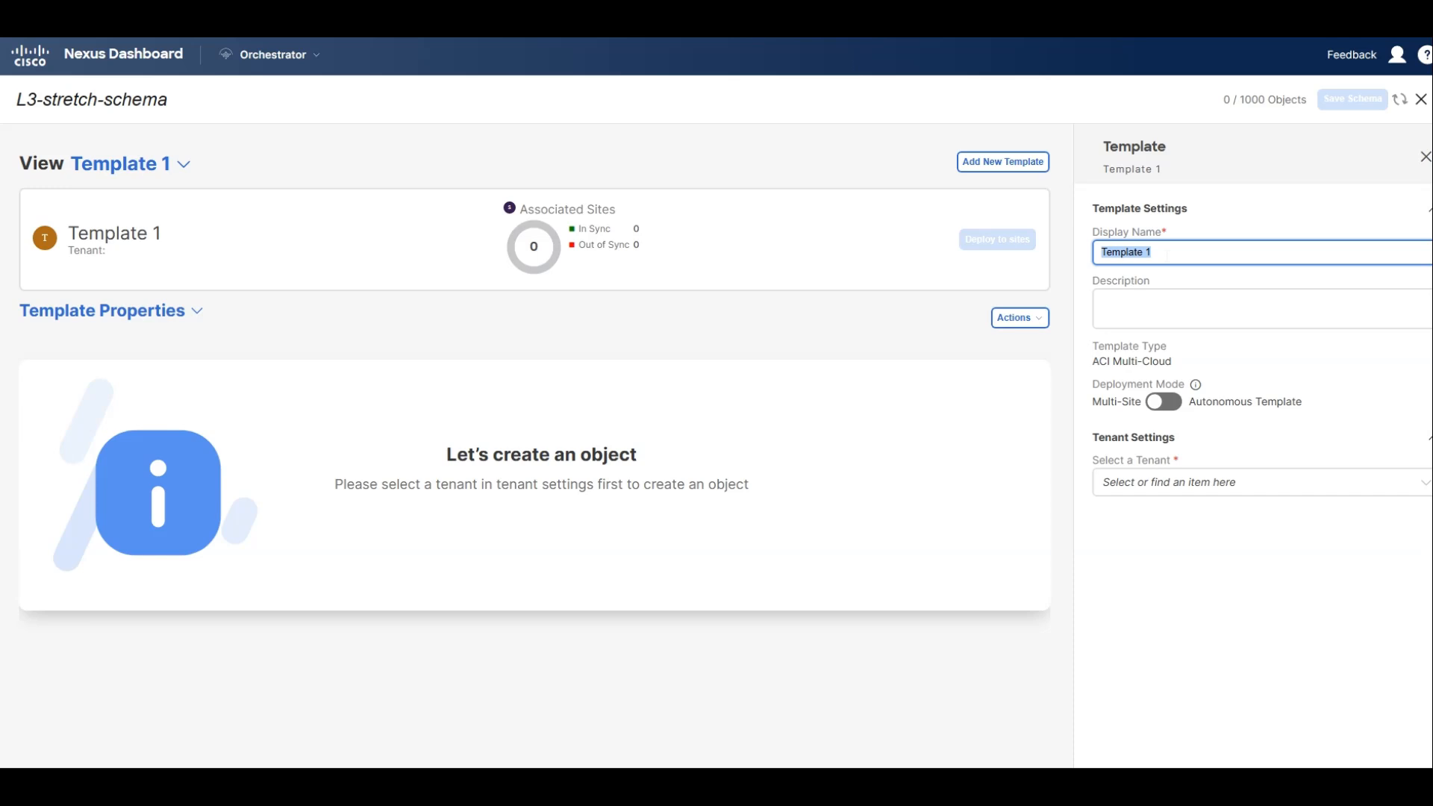
pyautogui.write('SF and')
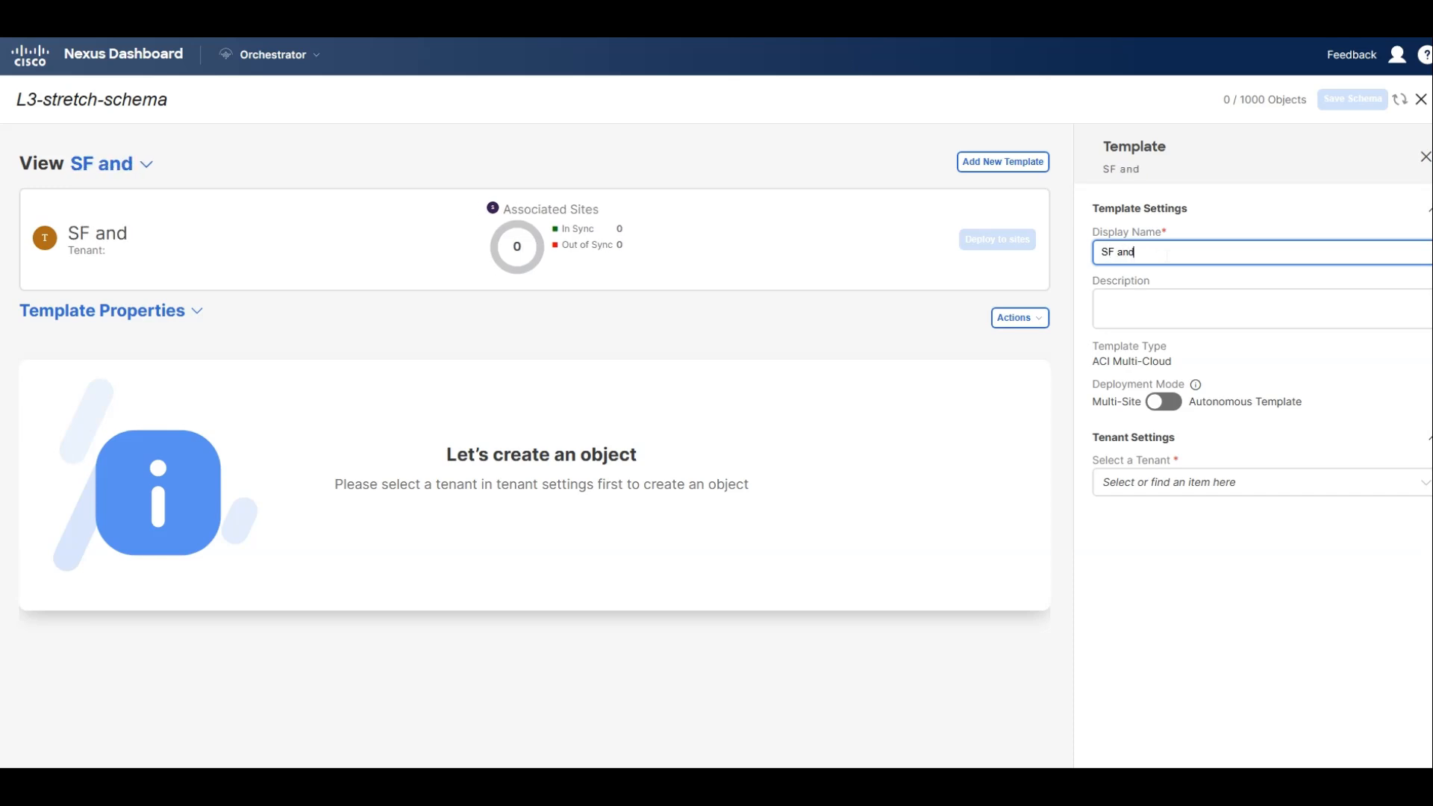
pyautogui.write(' NY')
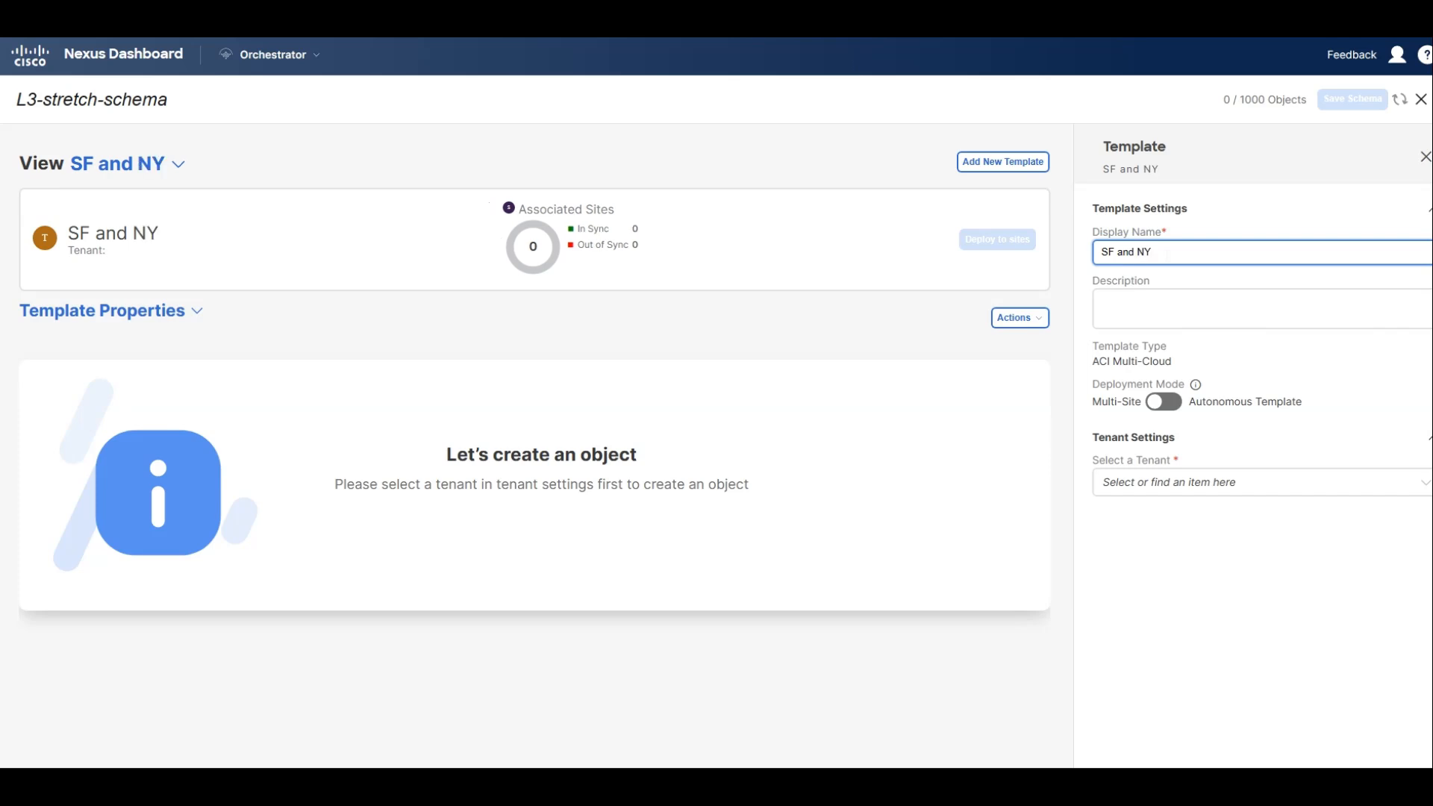
pyautogui.write(' Template')
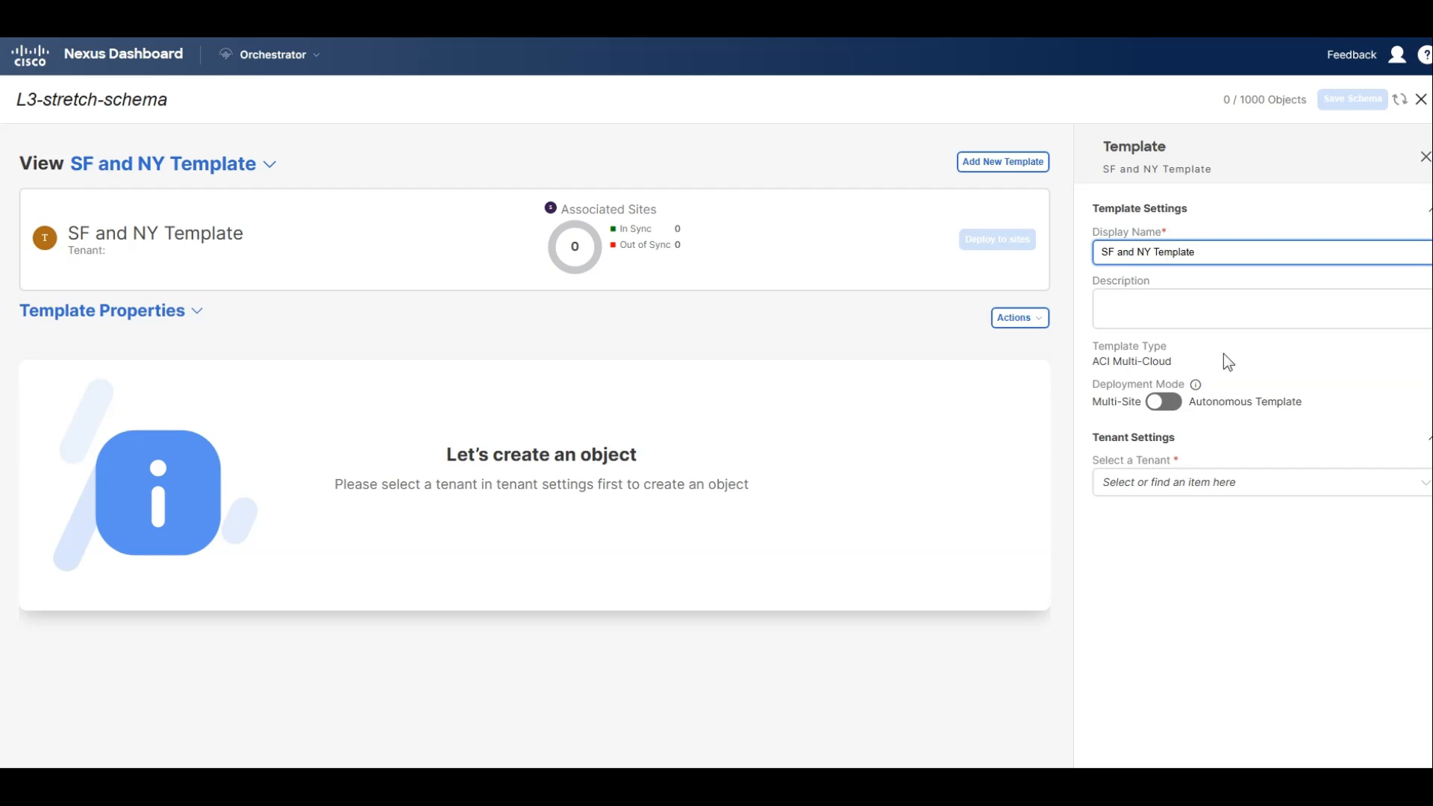
pyautogui.click(1168, 482)
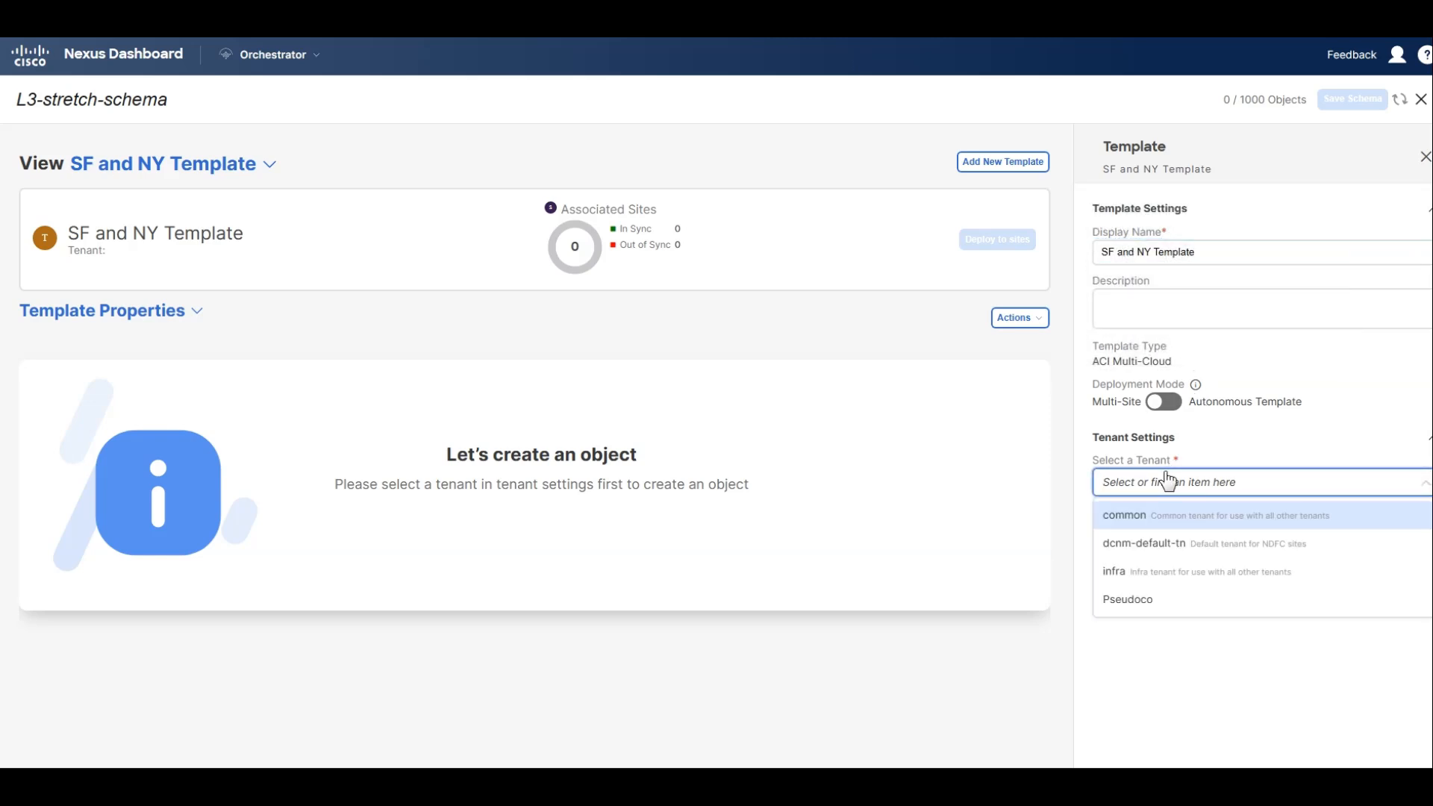
pyautogui.click(1170, 595)
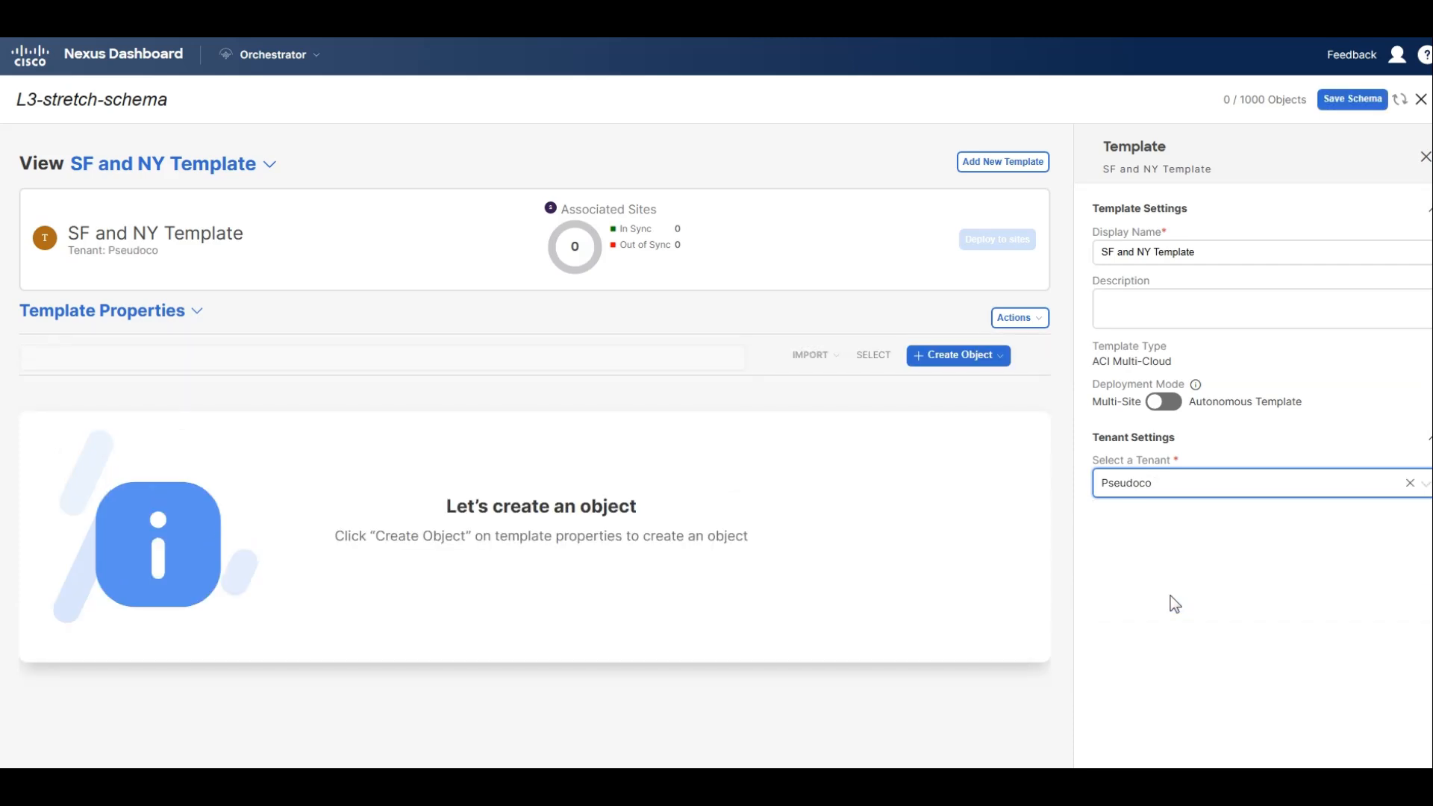
# Create a VRF named VRF1 in the SF and NY Template.
pyautogui.click(957, 358)
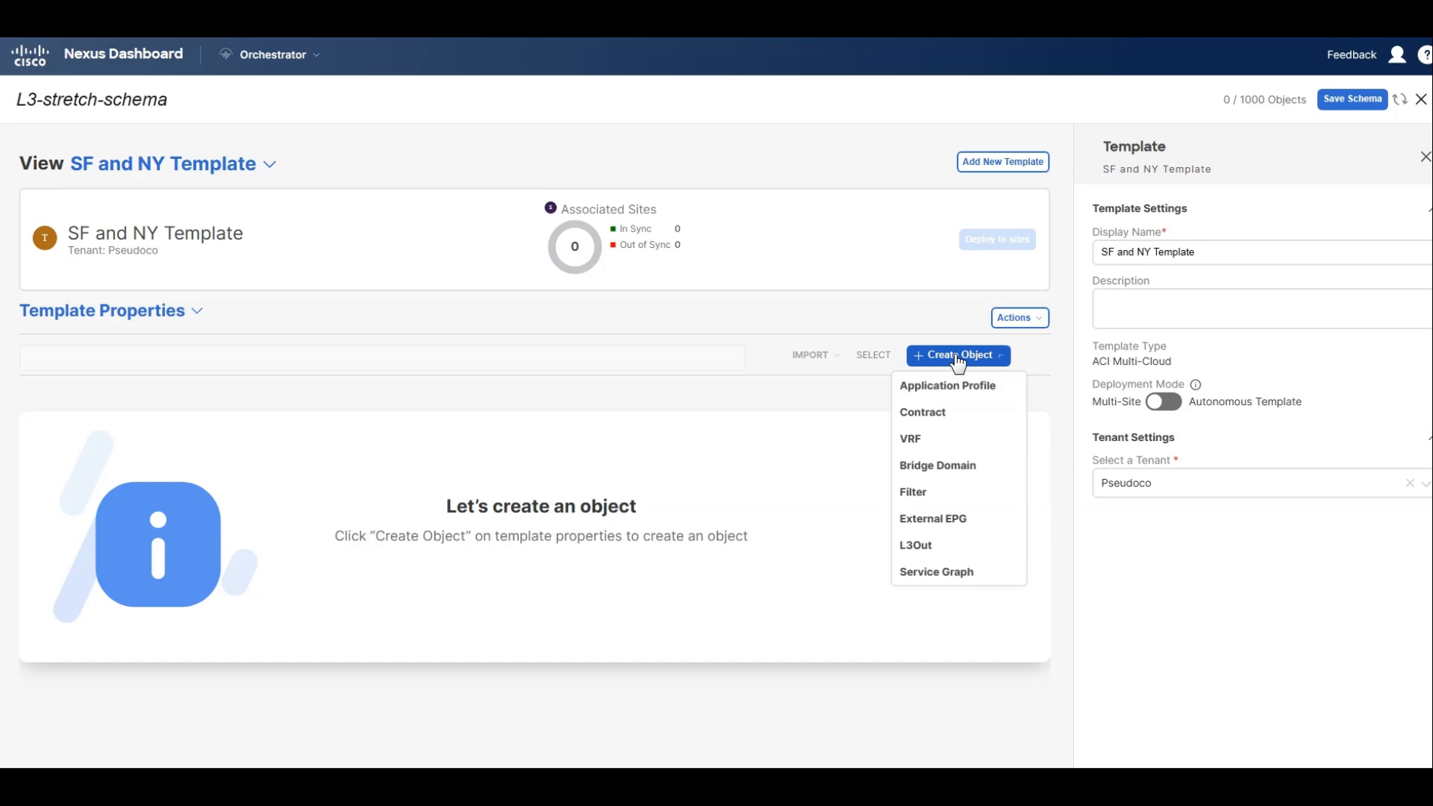
pyautogui.click(938, 447)
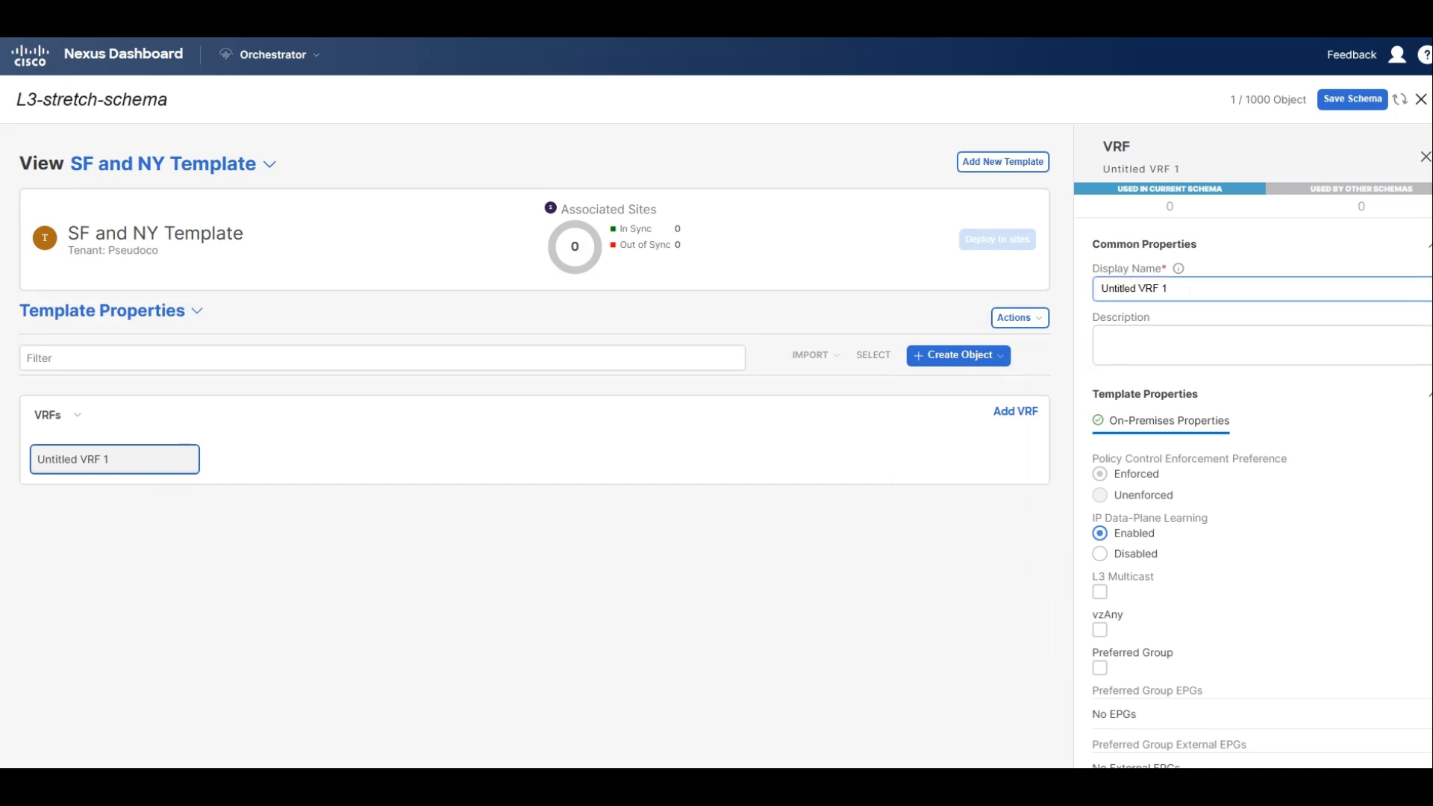
pyautogui.tripleClick(1188, 289)
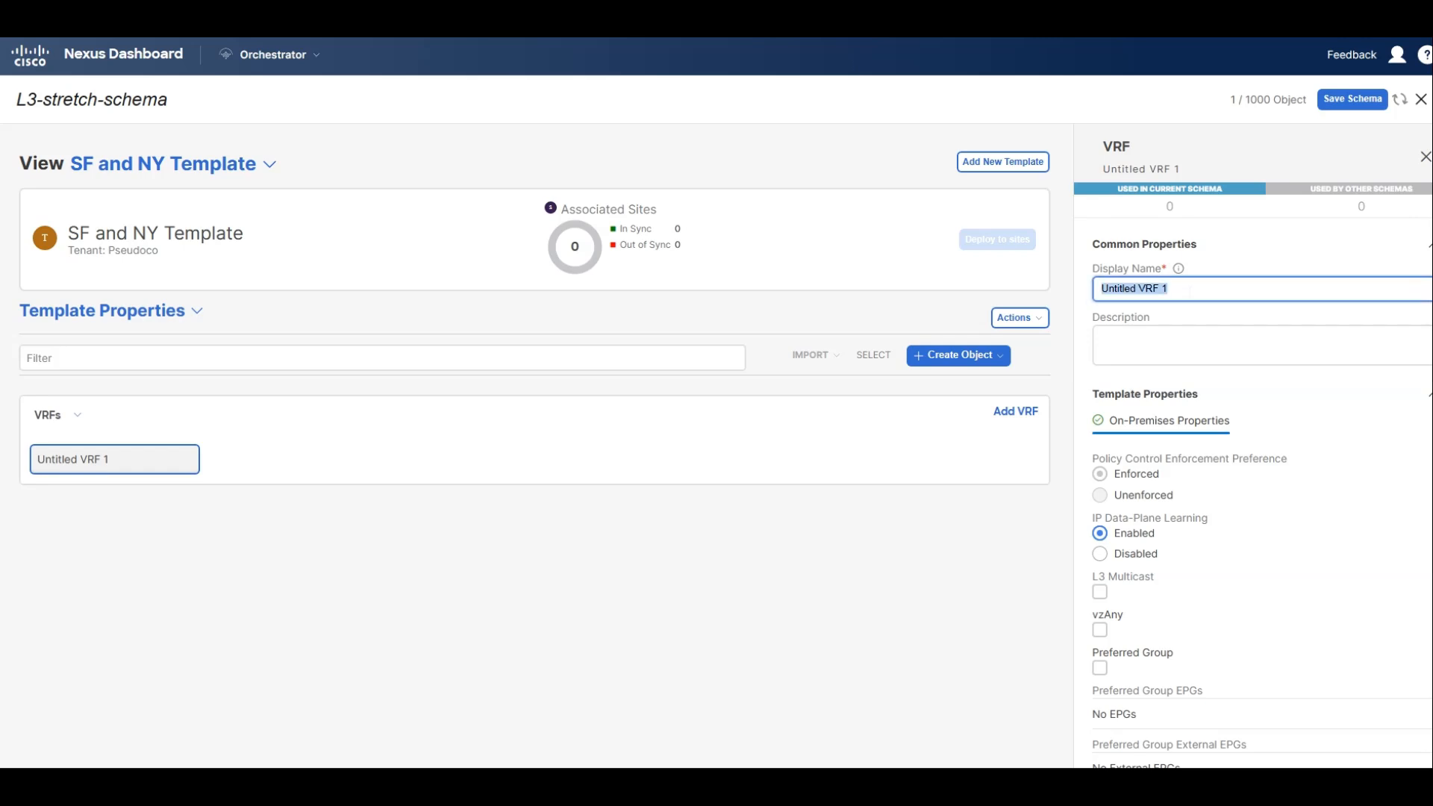
pyautogui.write('VRF')
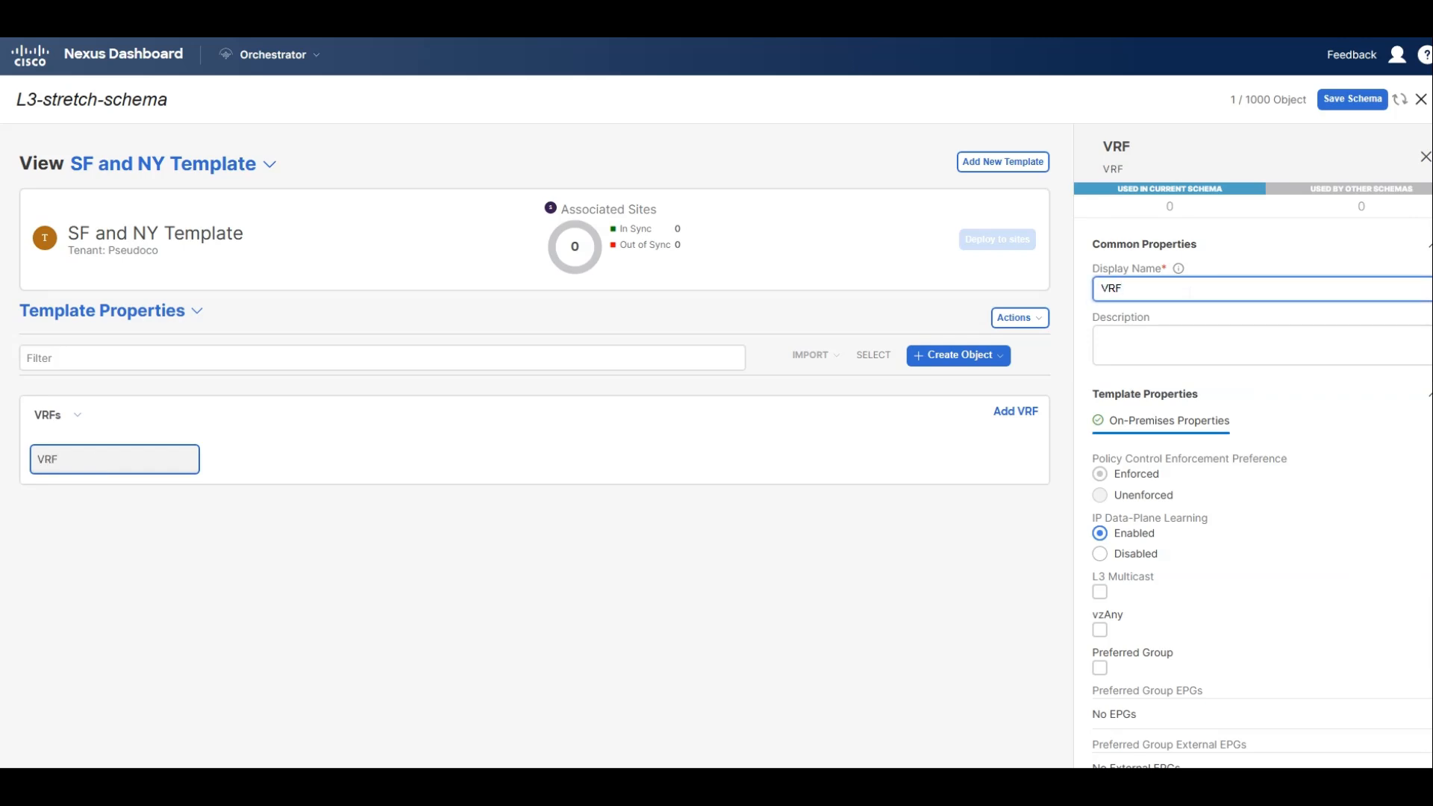
pyautogui.write('1')
pyautogui.scroll(-1, 1189, 291)
# Associate the SF and NY Template with both the New York and San Francisco sites.
pyautogui.click(1036, 321)
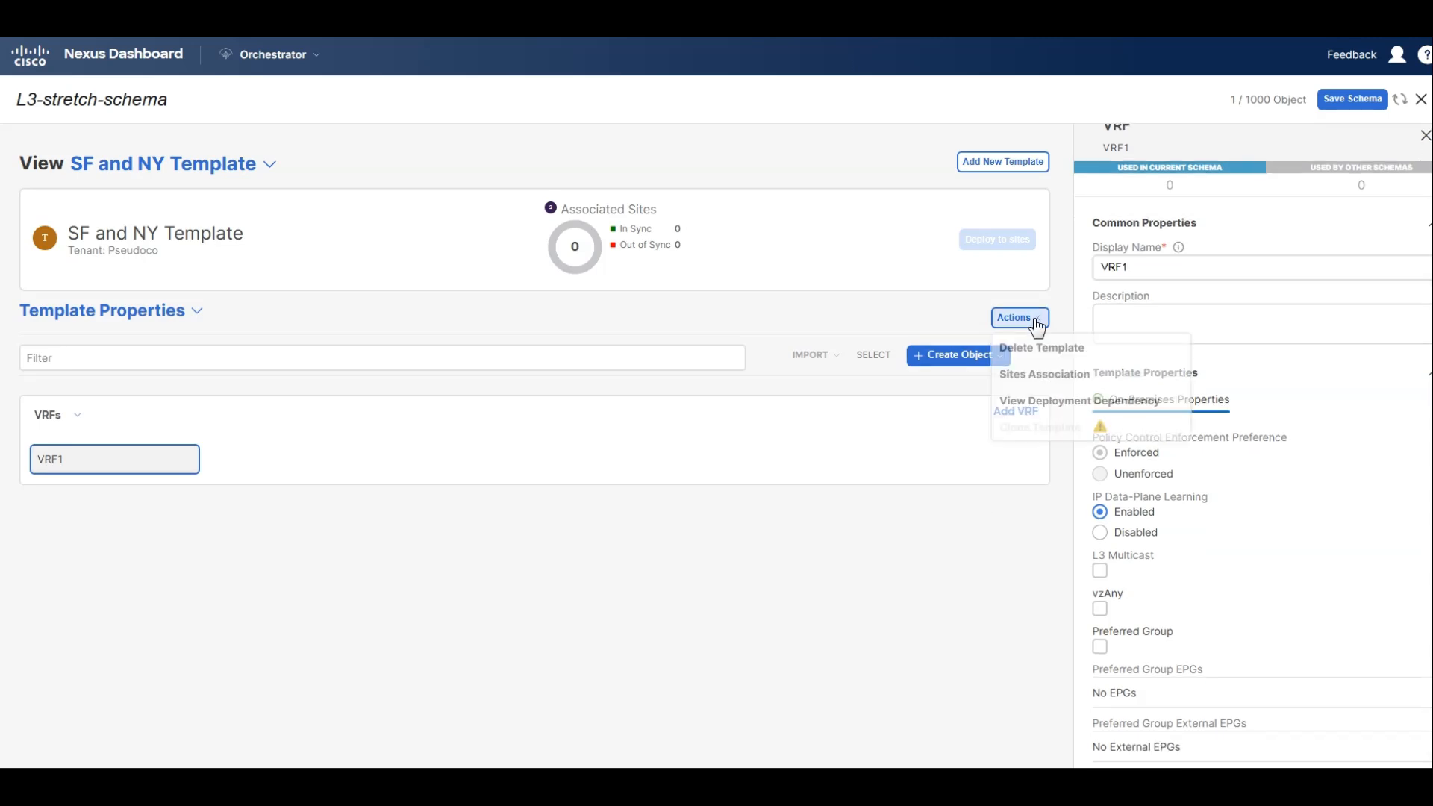
pyautogui.click(1055, 384)
pyautogui.click(389, 357)
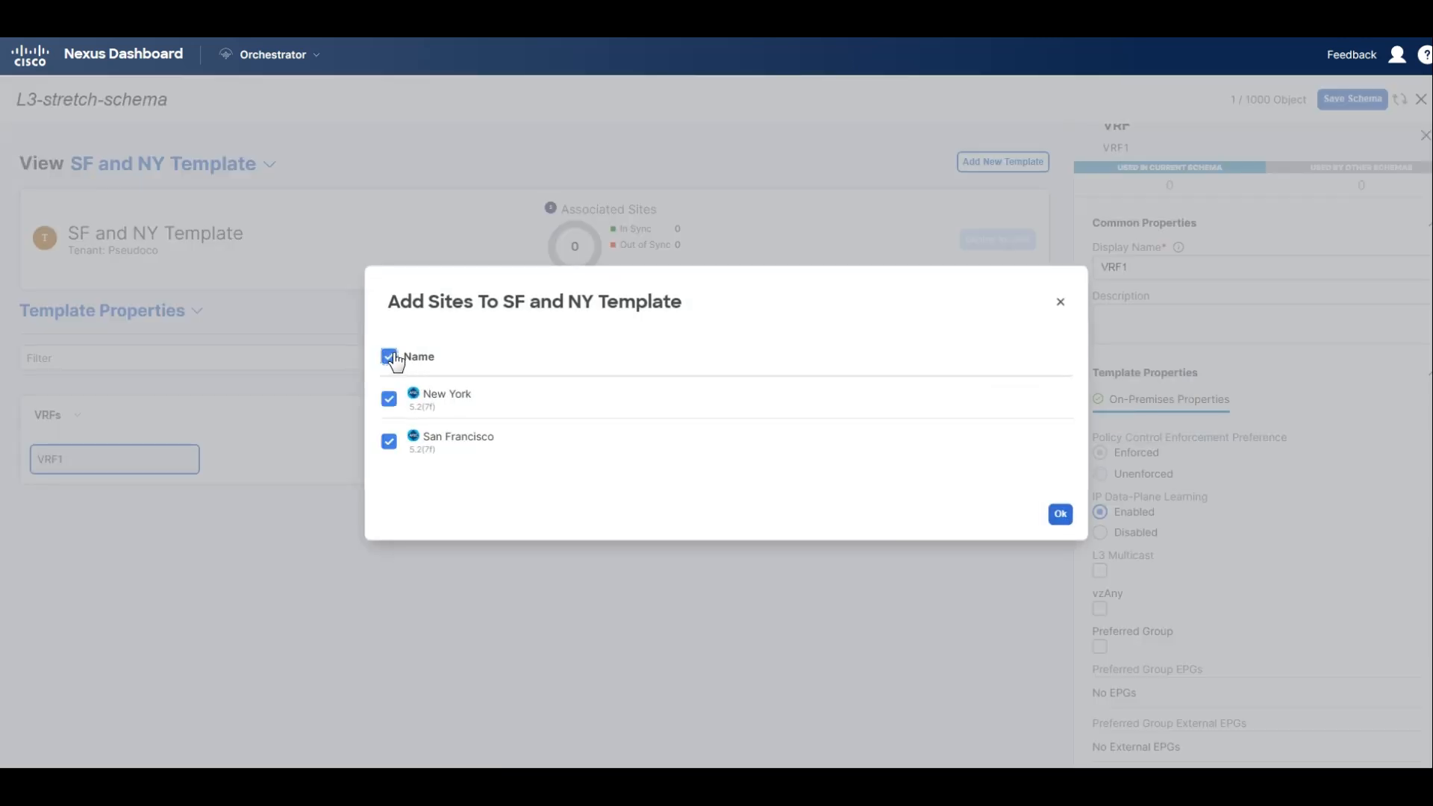
pyautogui.click(1060, 514)
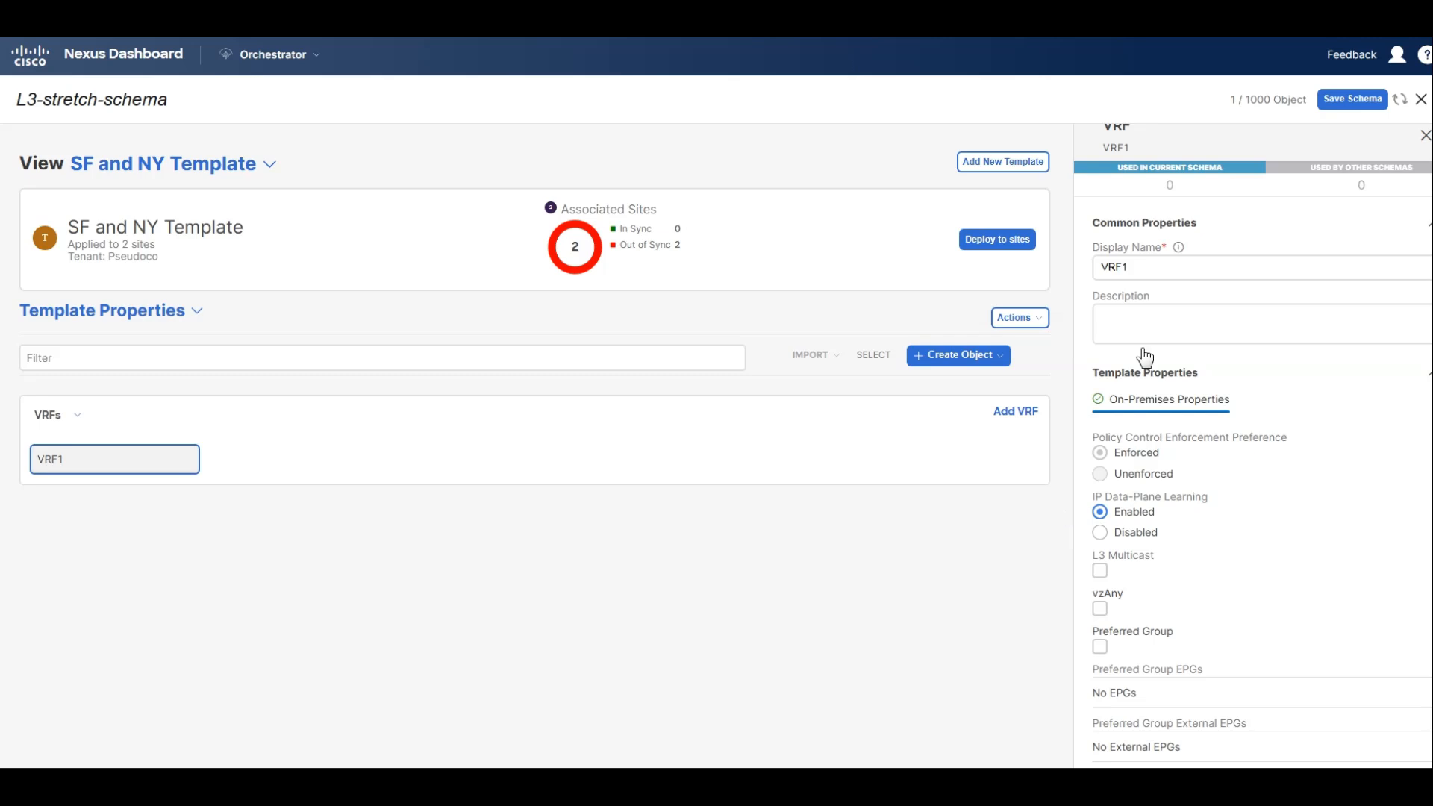
# Save the schema and deploy the SF and NY Template to its associated sites.
pyautogui.click(1340, 108)
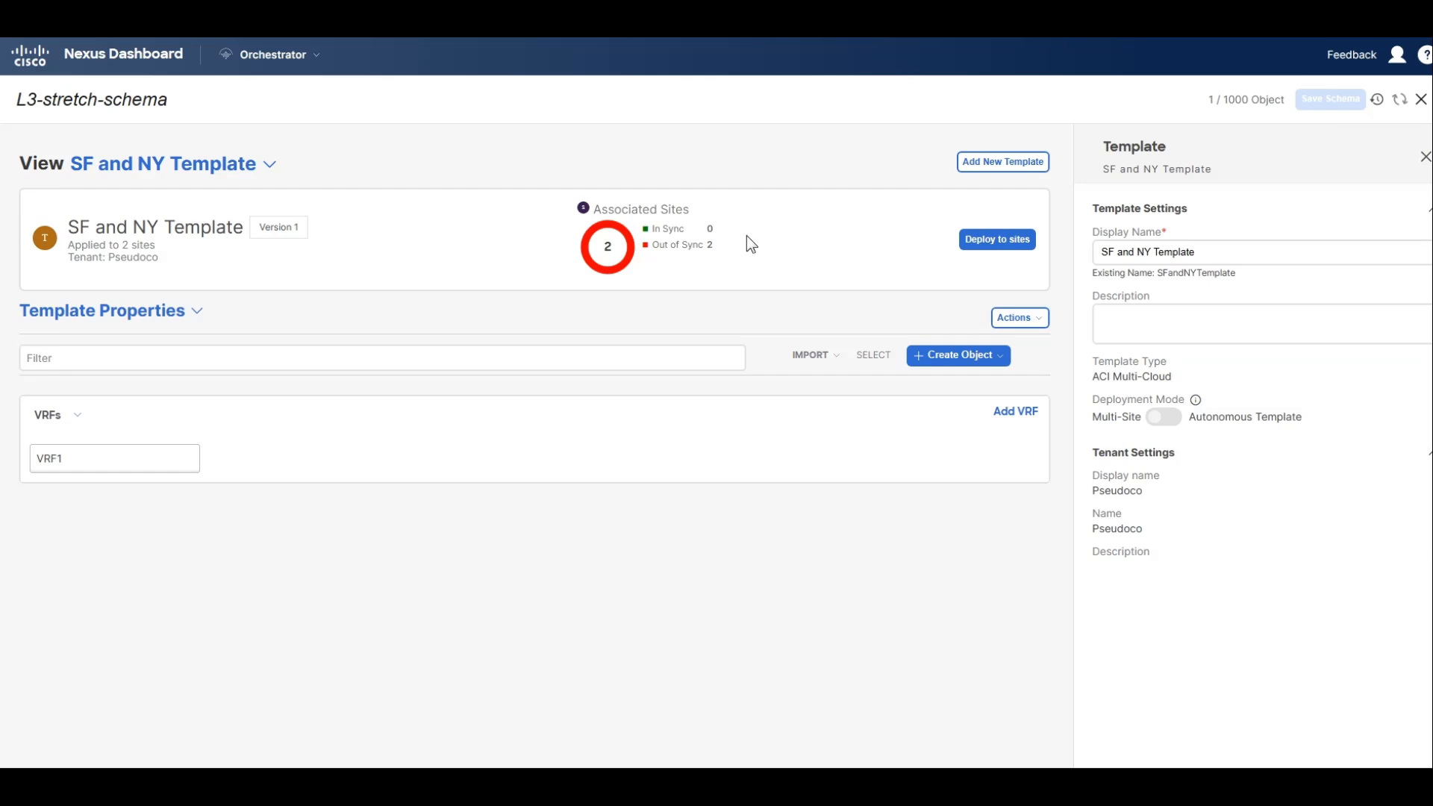
pyautogui.click(1009, 255)
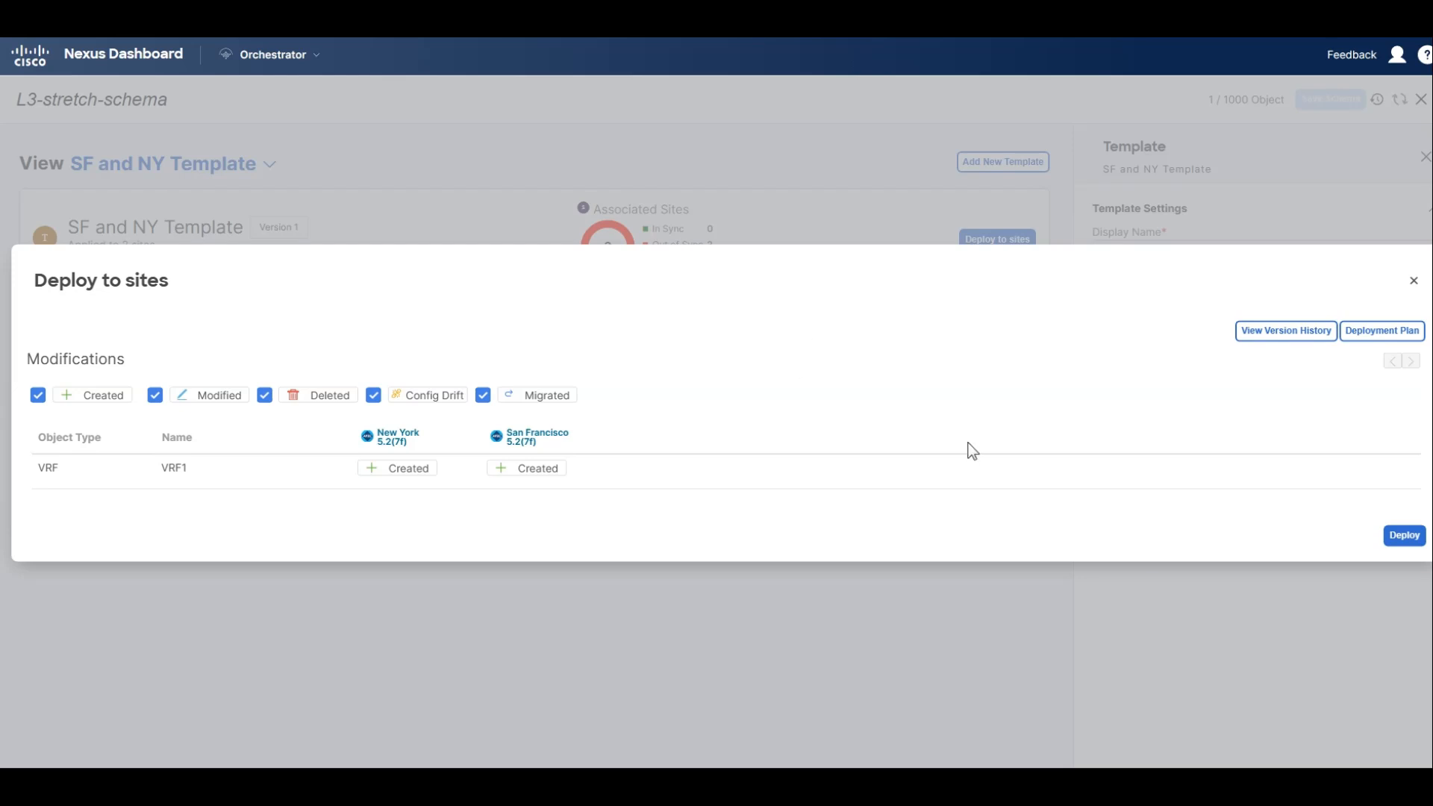
pyautogui.click(1407, 539)
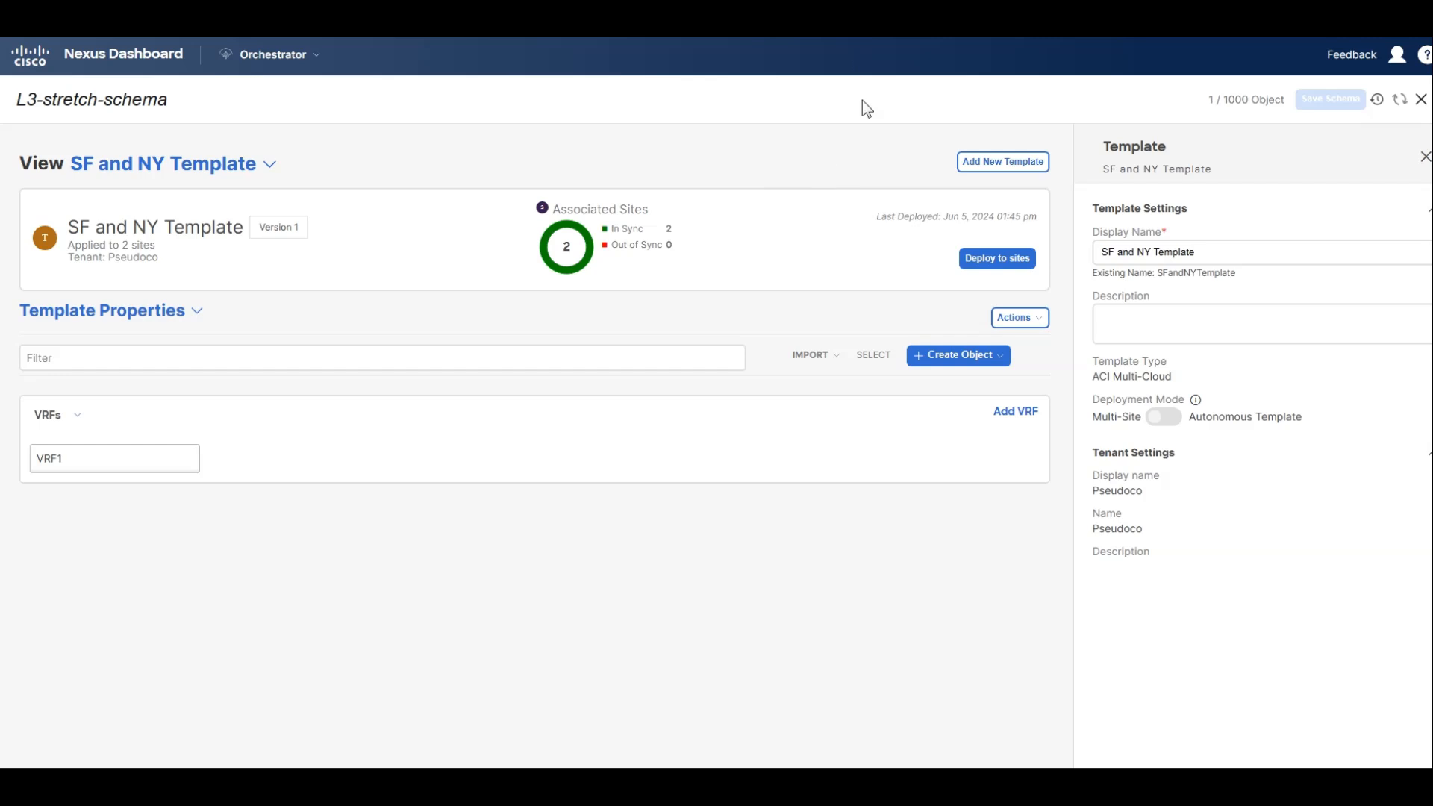
# Add a second ACI Multi-Cloud template named "SF Only" to the schema and assign it to tenant Pseudoco.
pyautogui.click(970, 164)
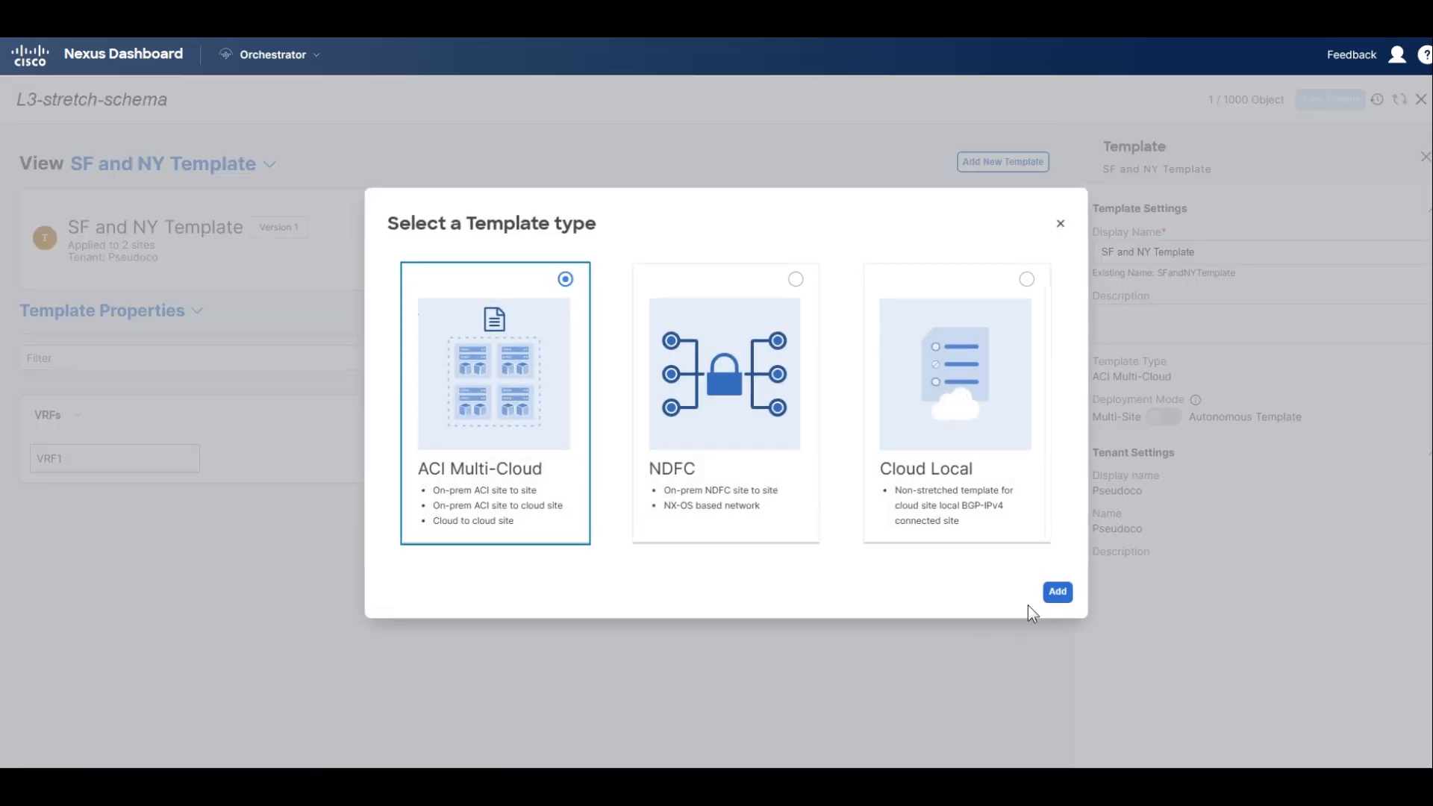
pyautogui.click(1056, 594)
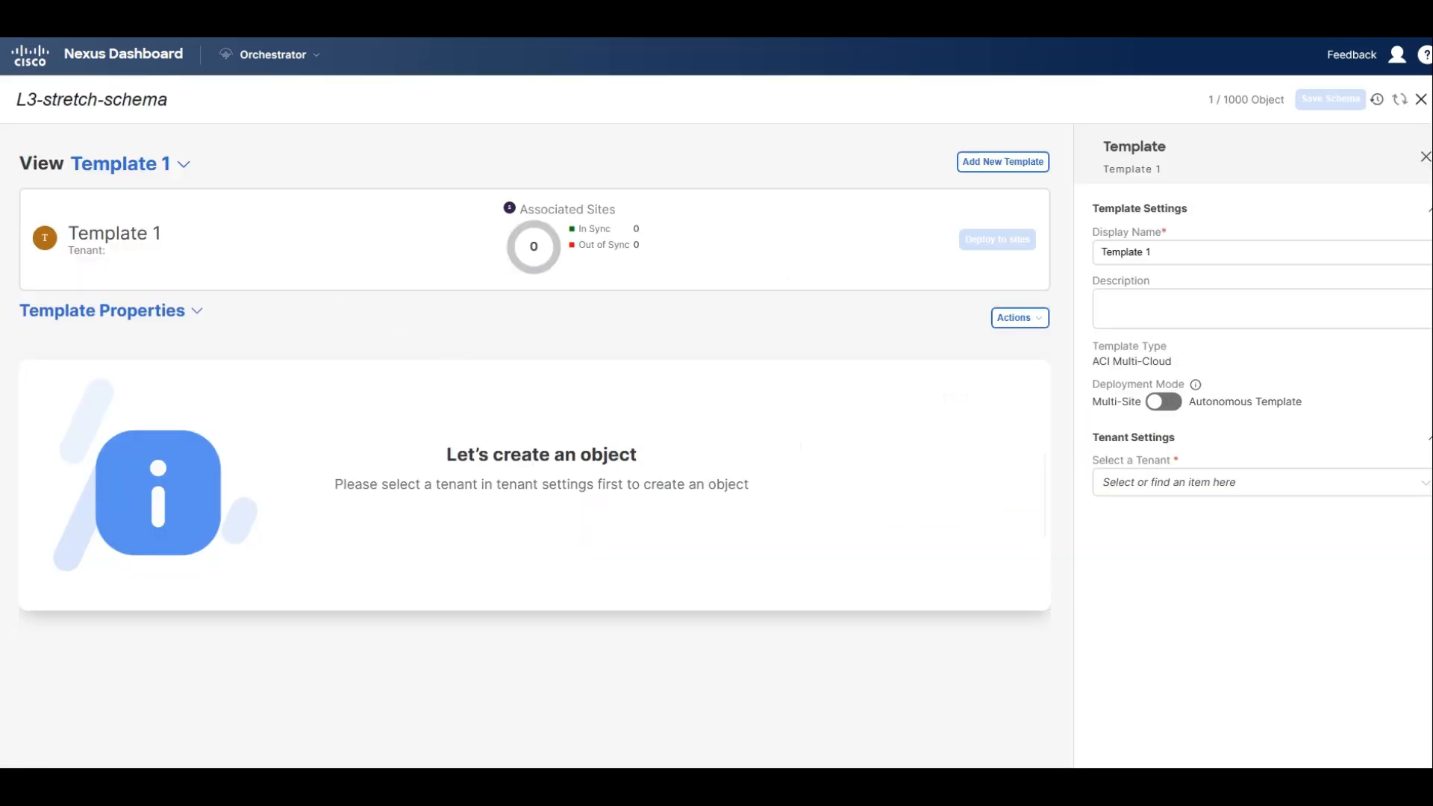
pyautogui.tripleClick(1224, 254)
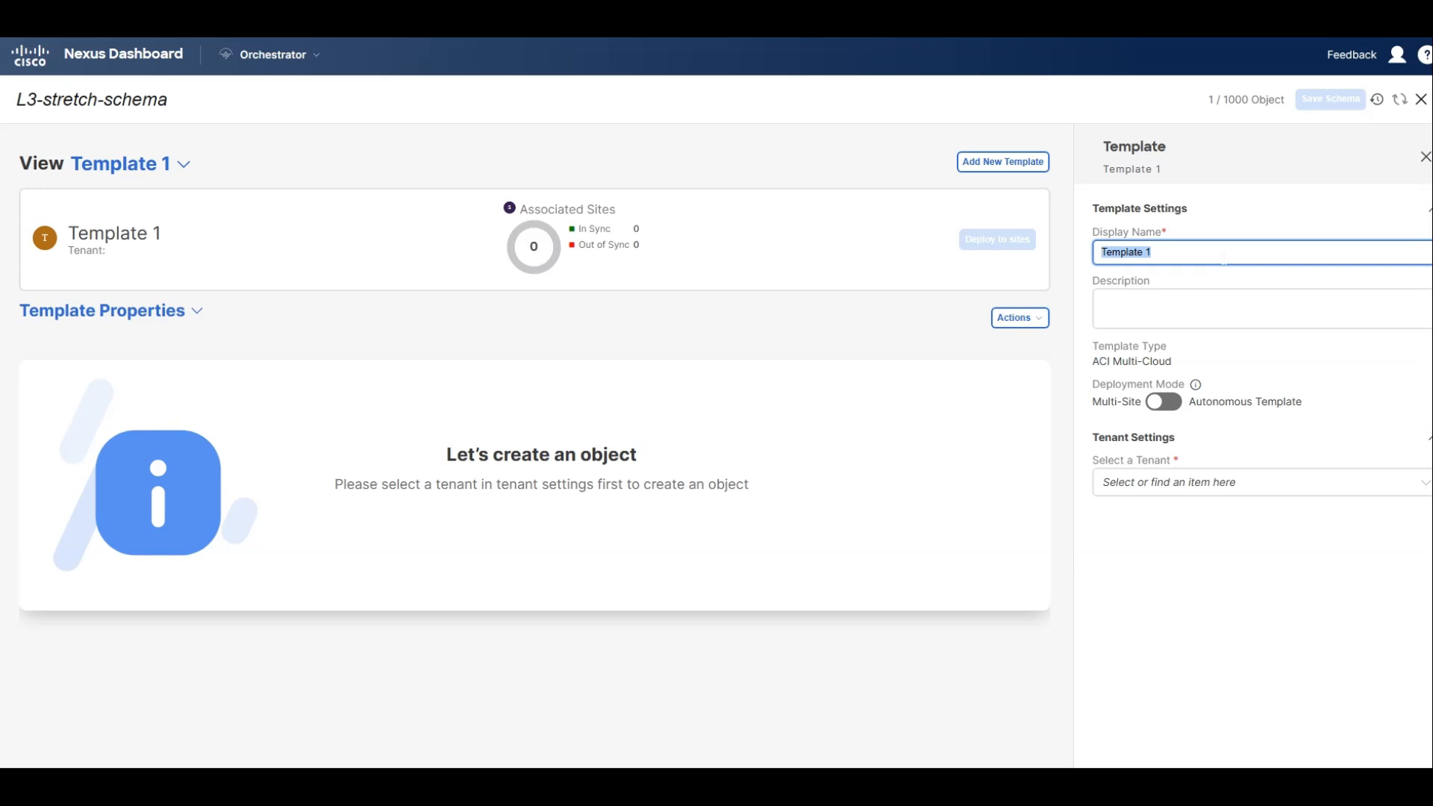
pyautogui.write('SF ONL')
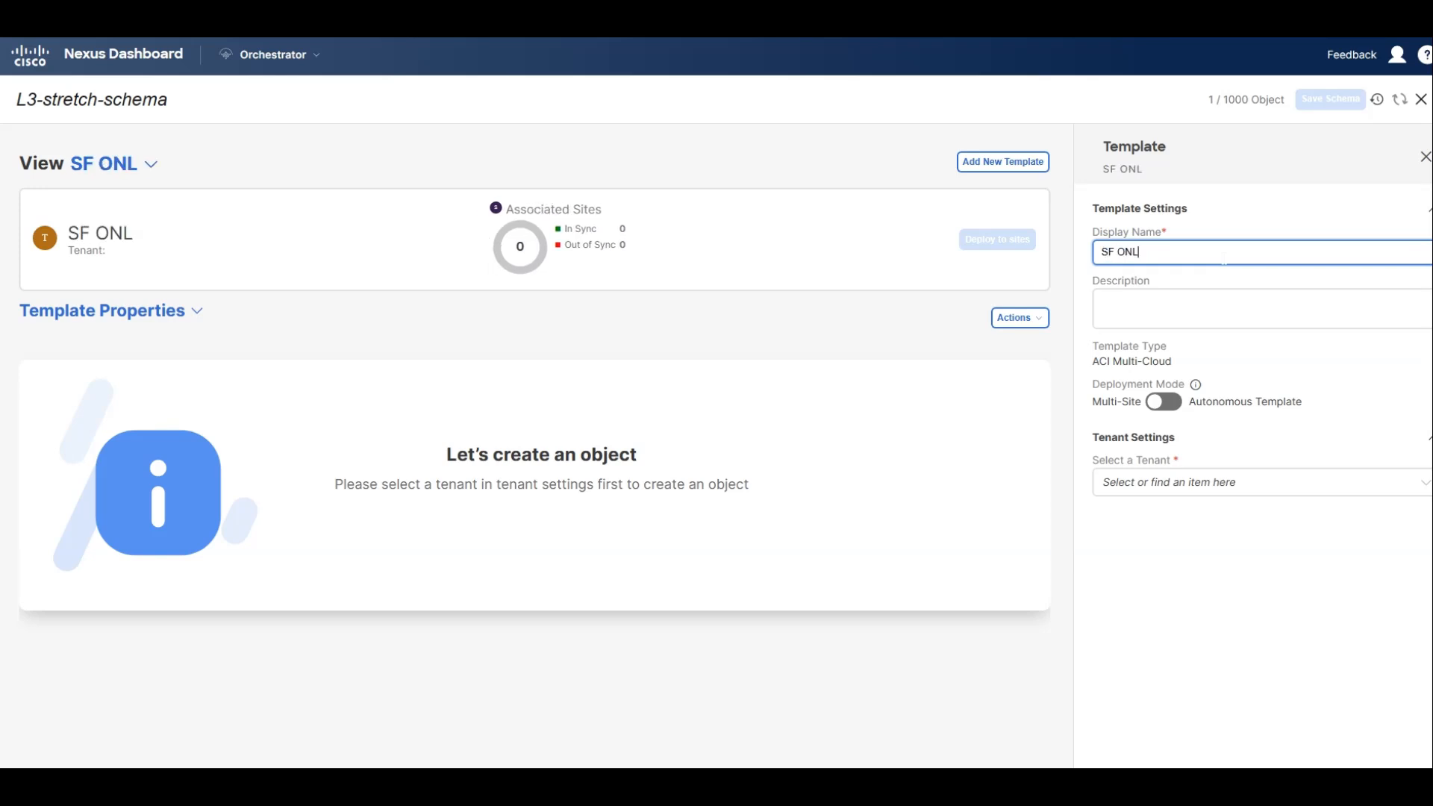
pyautogui.press('BackSpace')
pyautogui.press('BackSpace')
pyautogui.write('nly')
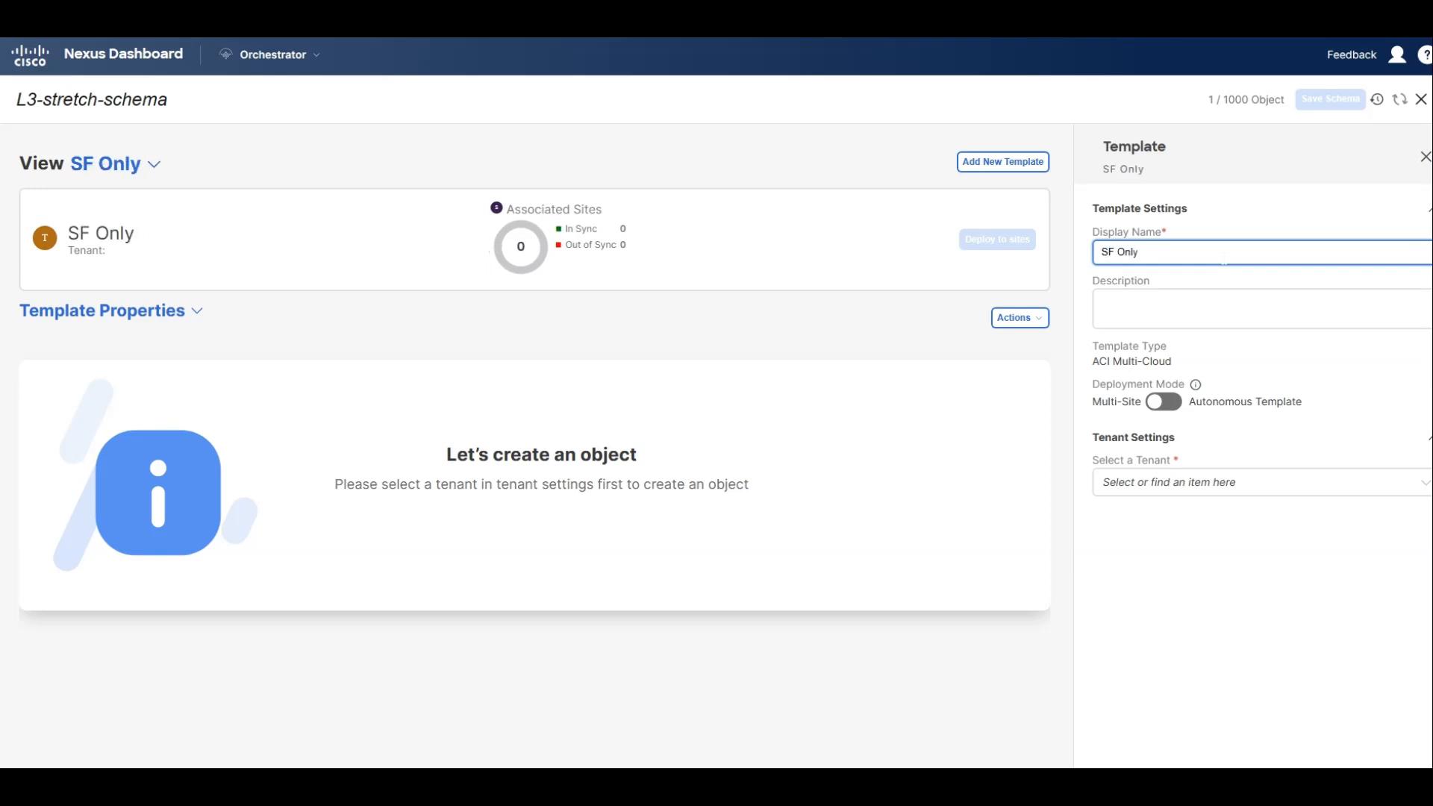
pyautogui.click(1156, 477)
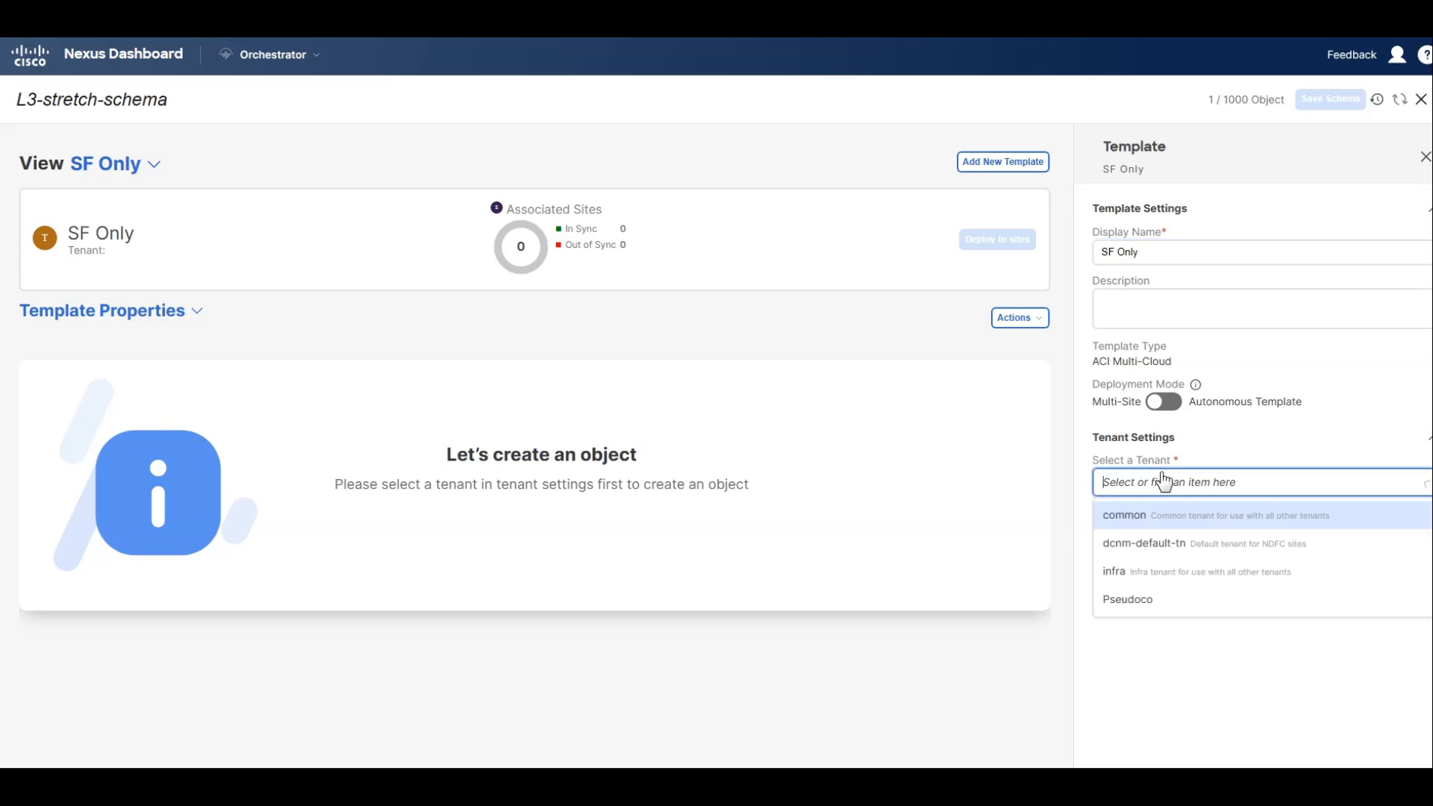
pyautogui.click(1140, 591)
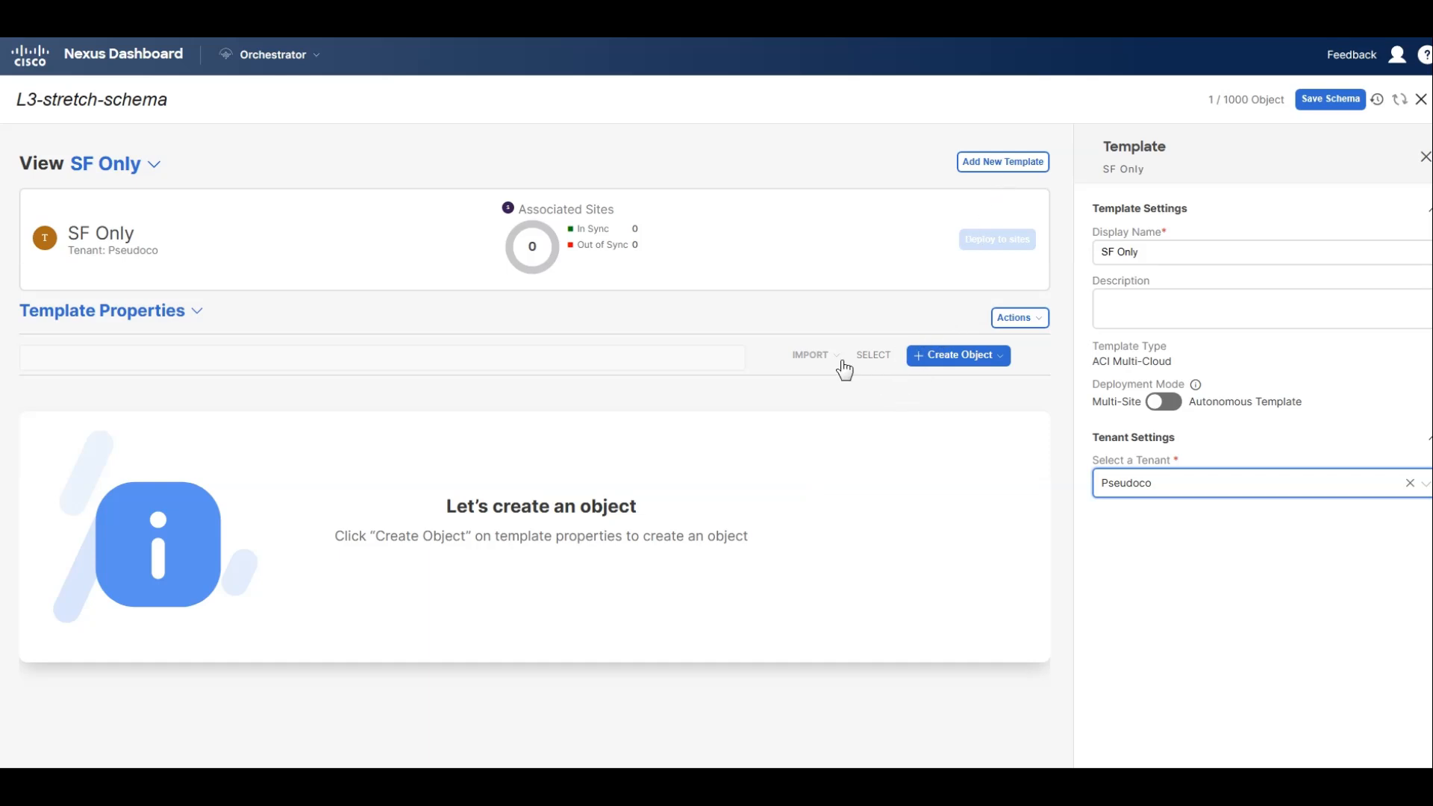
# Create an application profile named Webapp in the SF Only template.
pyautogui.click(963, 356)
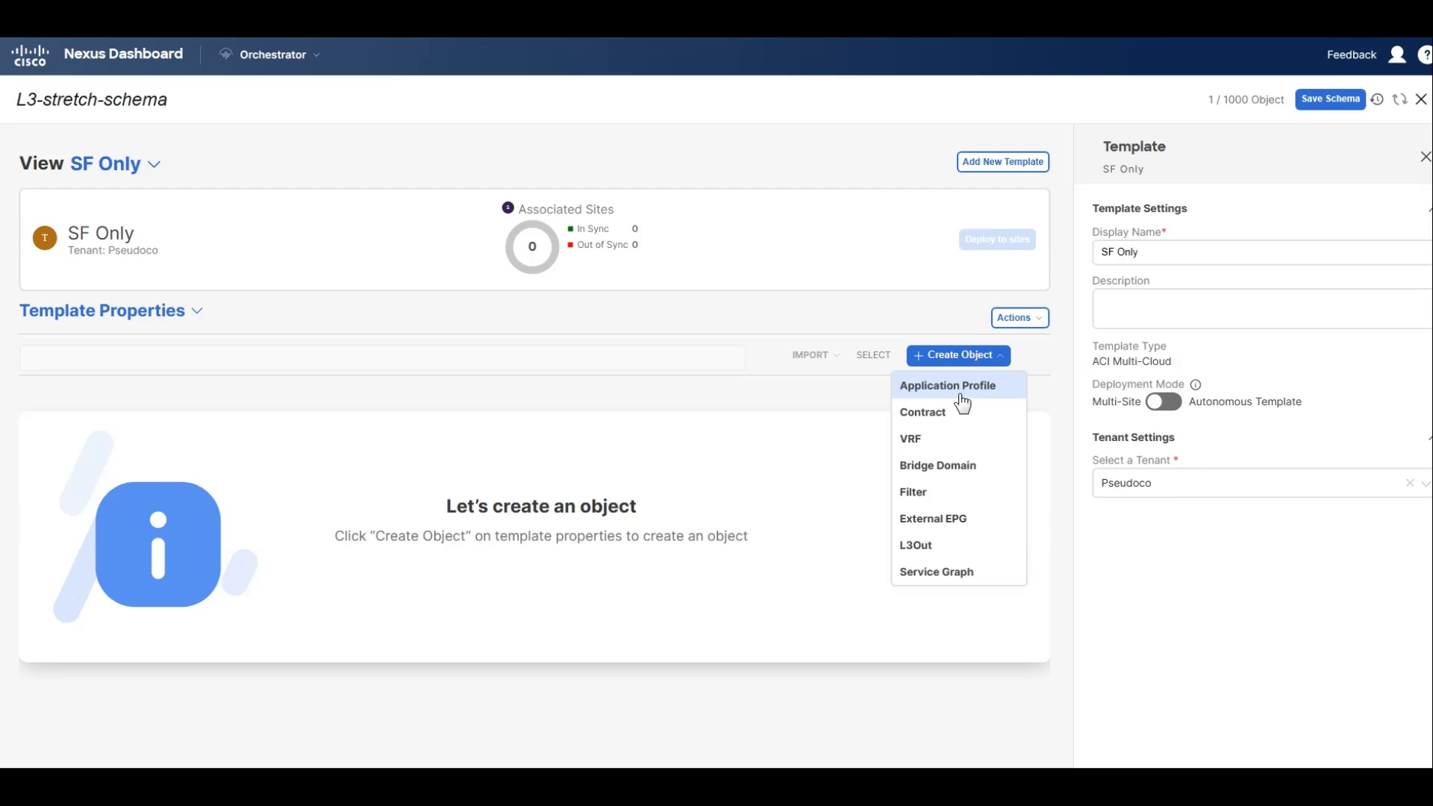
pyautogui.click(961, 395)
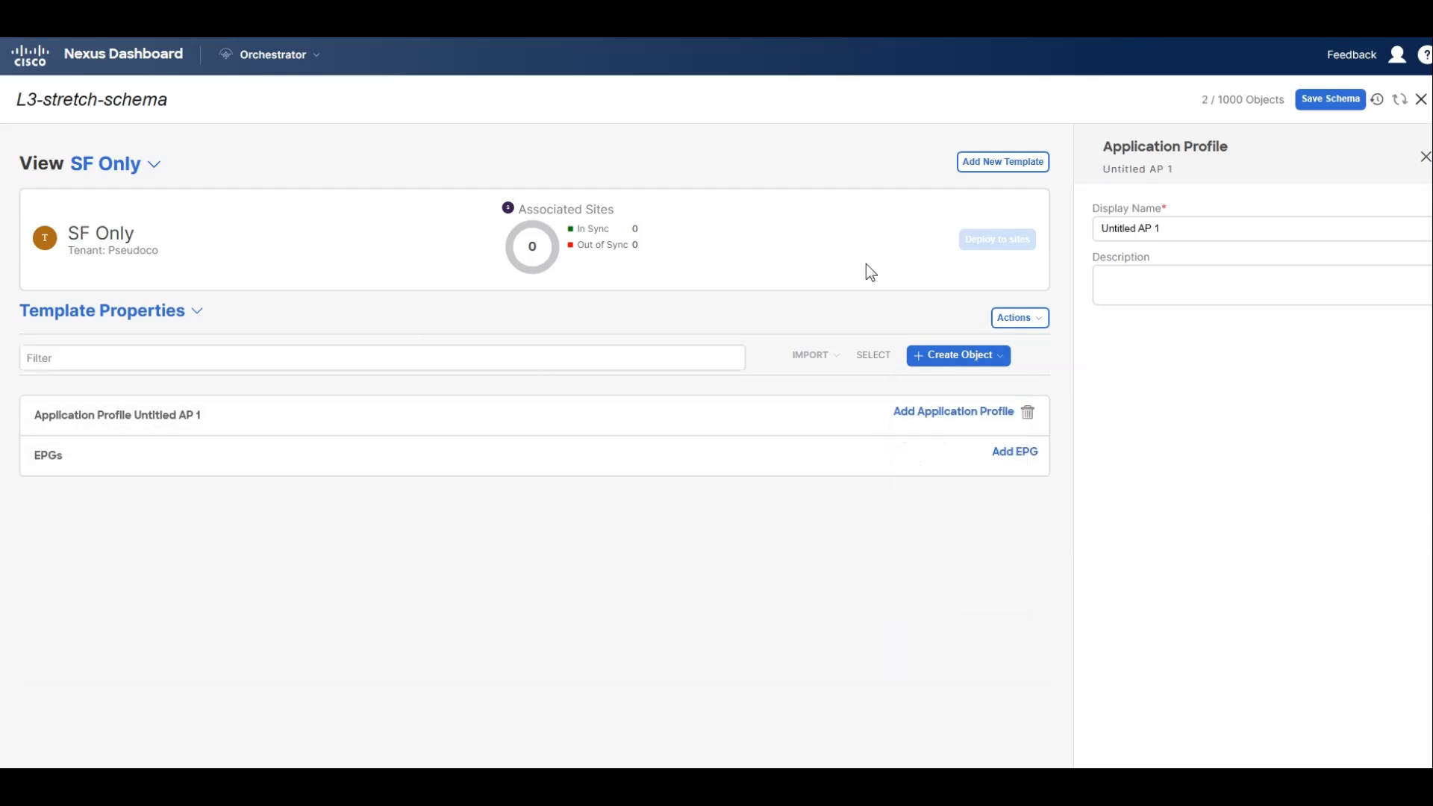
pyautogui.tripleClick(1157, 229)
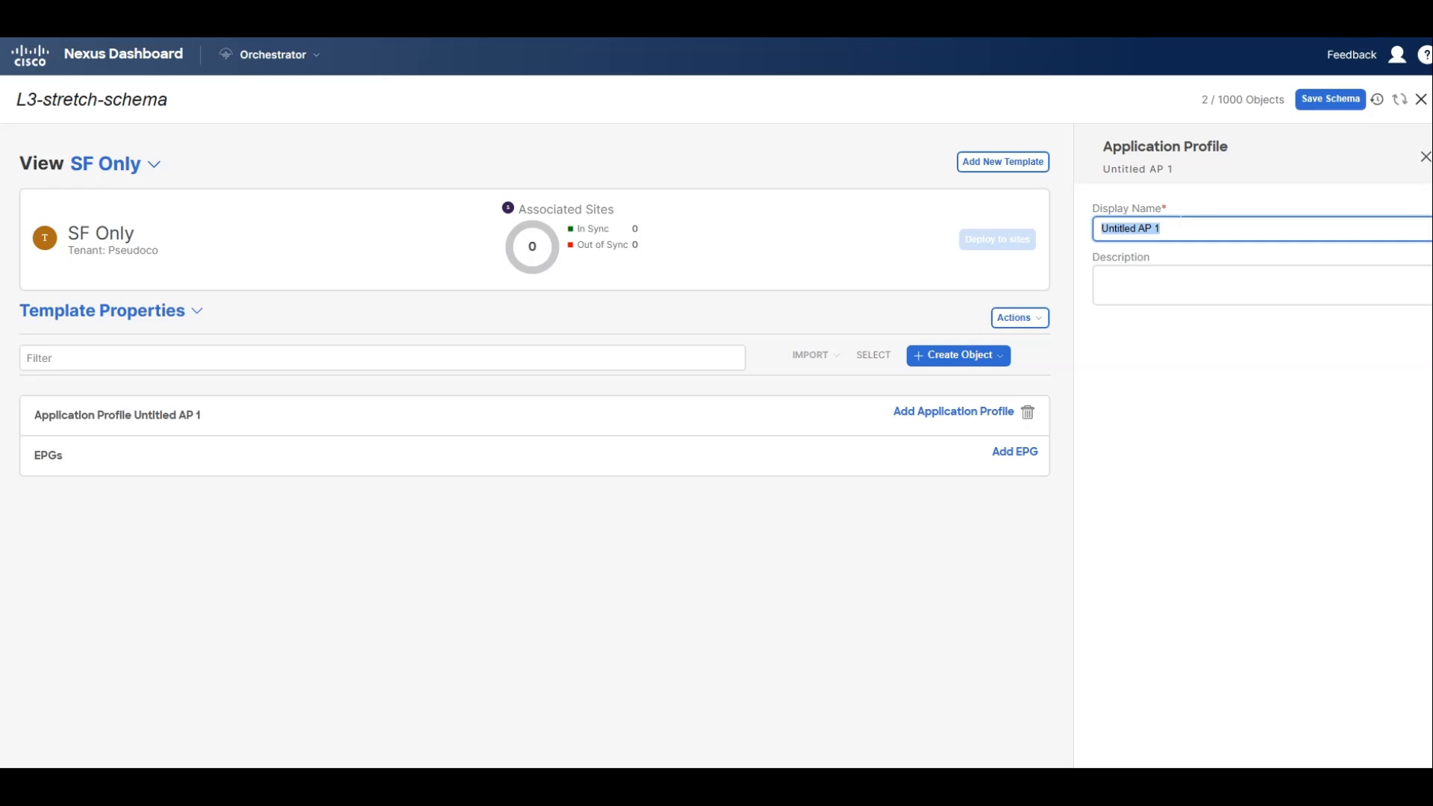
pyautogui.write('WEB')
pyautogui.press('BackSpace')
pyautogui.press('BackSpace')
pyautogui.write('ebapp')
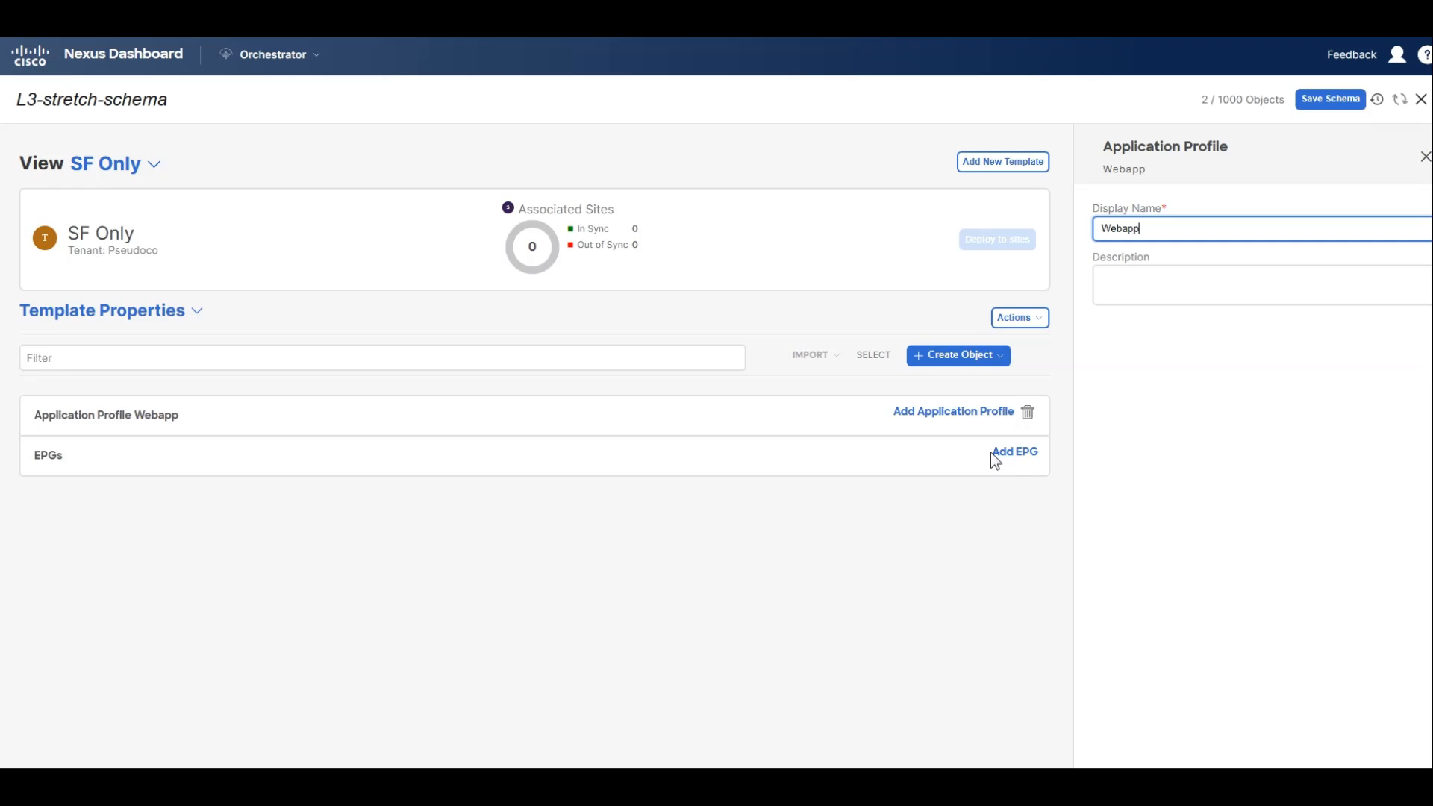
# Add an EPG named Web to the Webapp application profile in the SF Only template.
pyautogui.click(1014, 452)
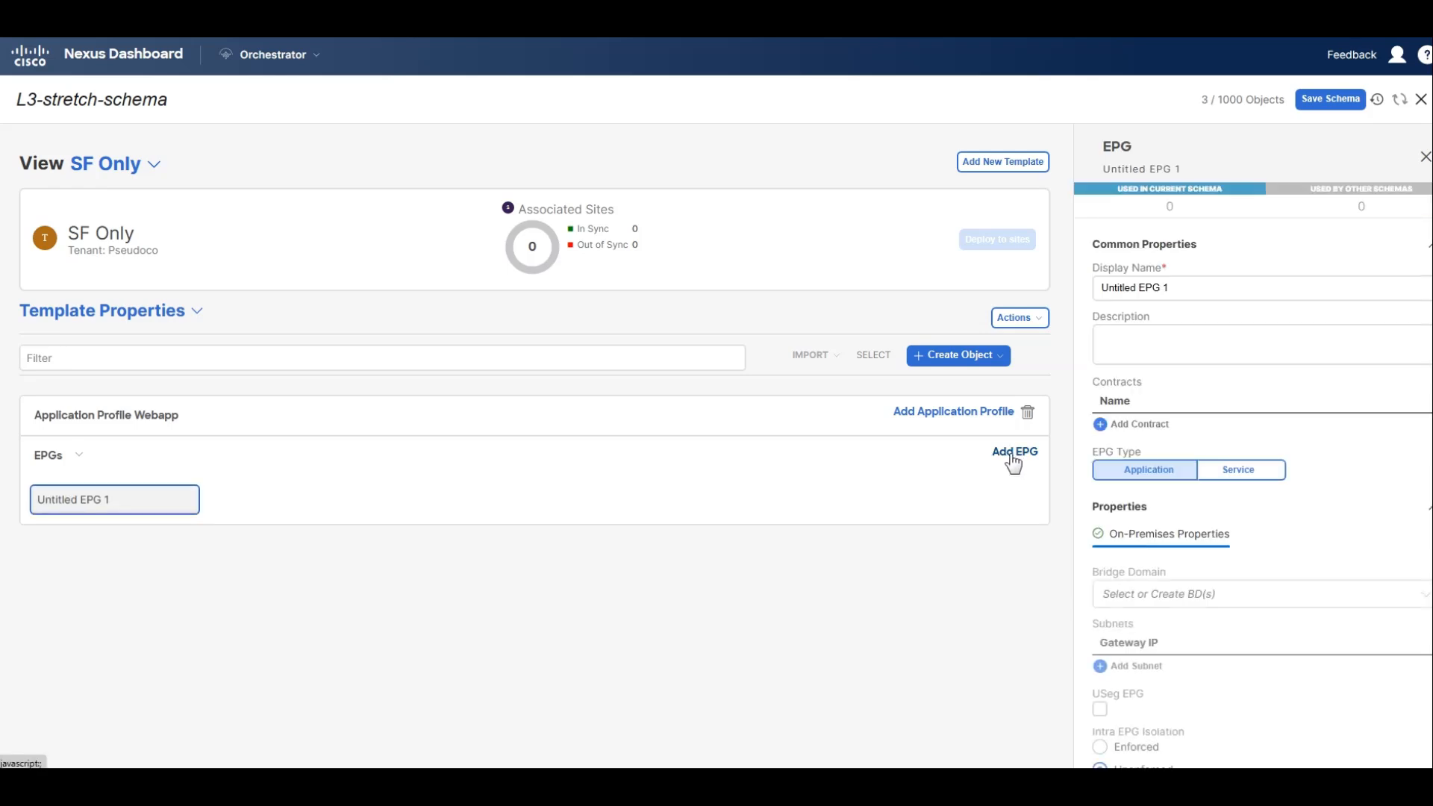
pyautogui.tripleClick(1192, 288)
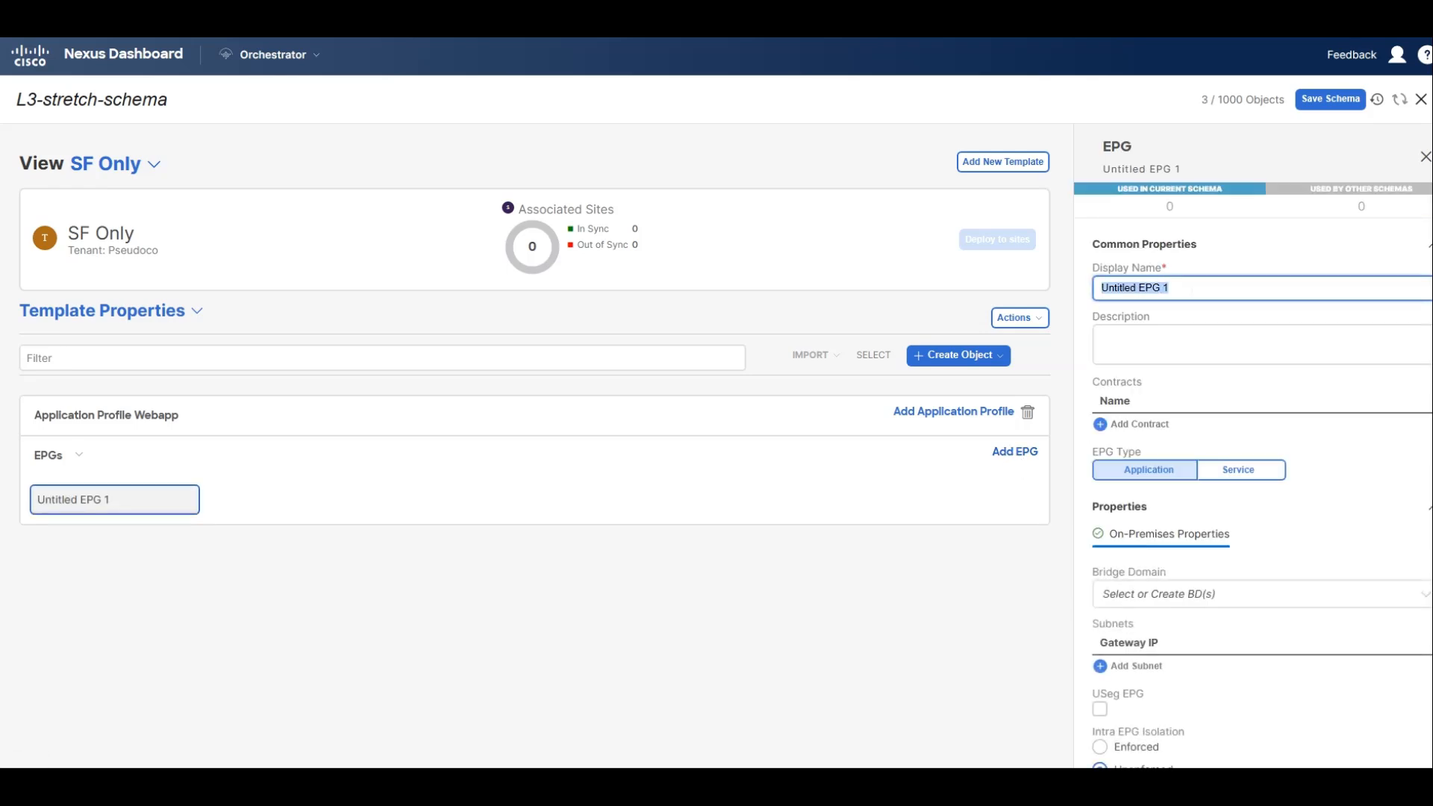
pyautogui.write('Web')
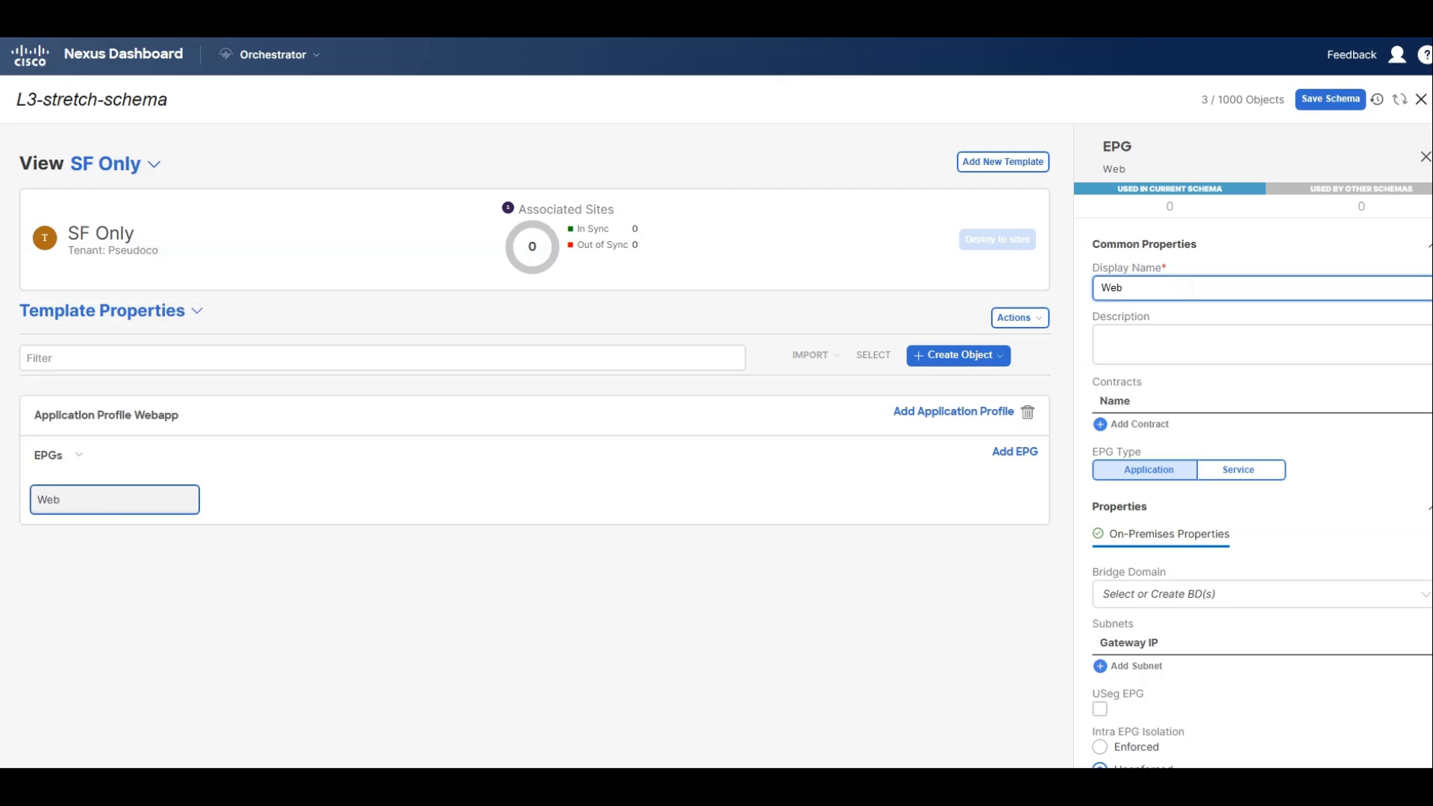
# Create a bridge domain named Web-DB and assign it to the Web EPG.
pyautogui.scroll(-1, 1310, 441)
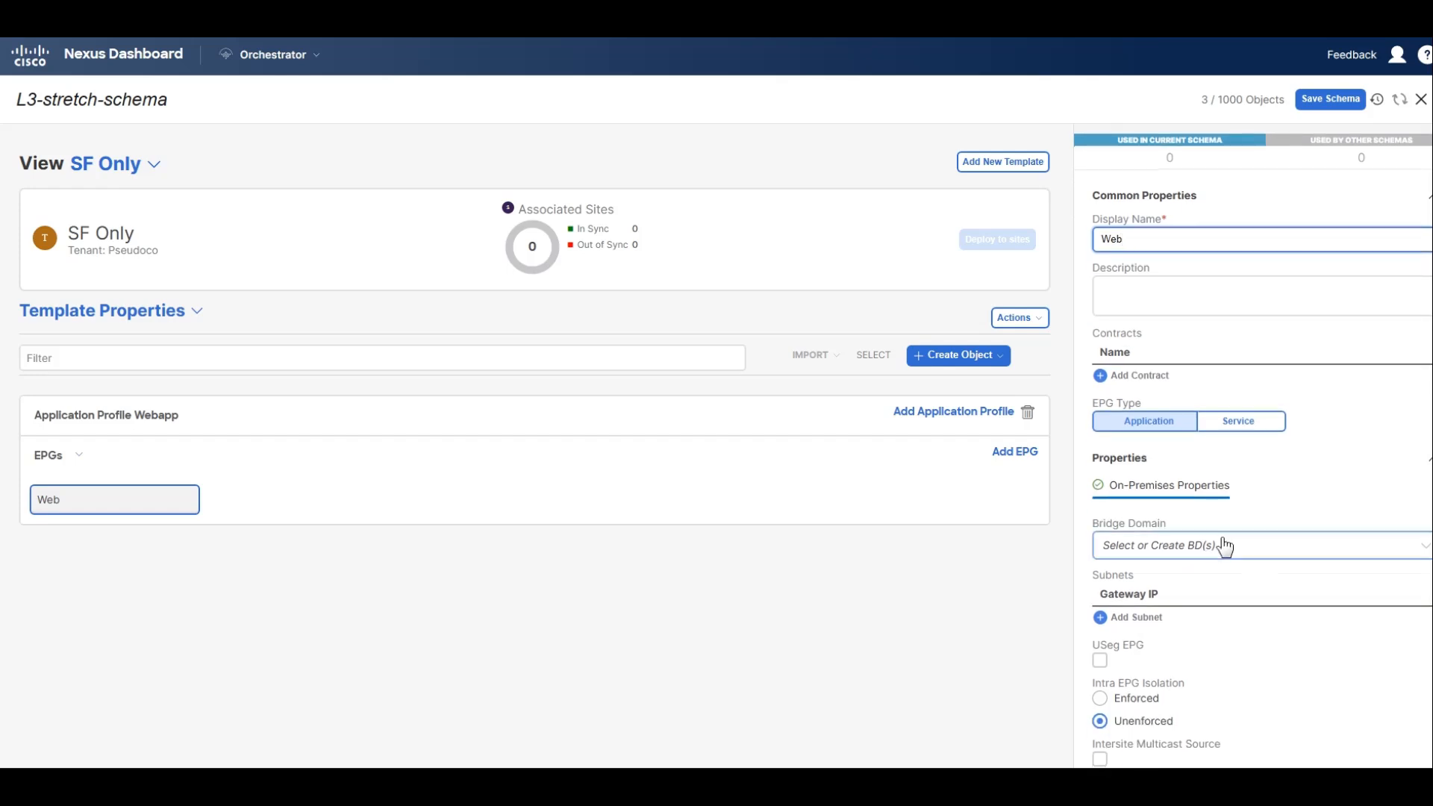
pyautogui.click(1210, 548)
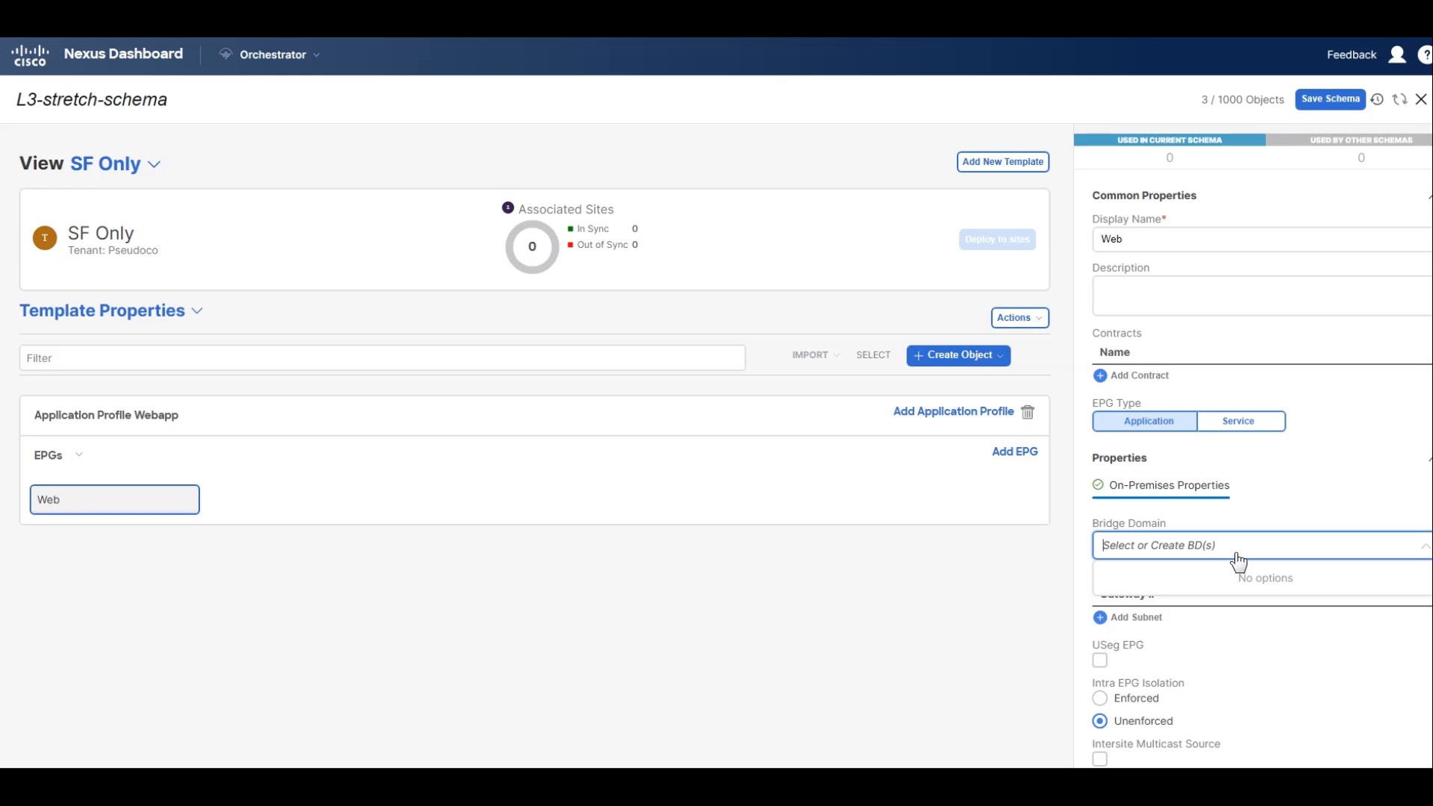
pyautogui.click(1166, 547)
pyautogui.click(1166, 547)
pyautogui.click(1206, 553)
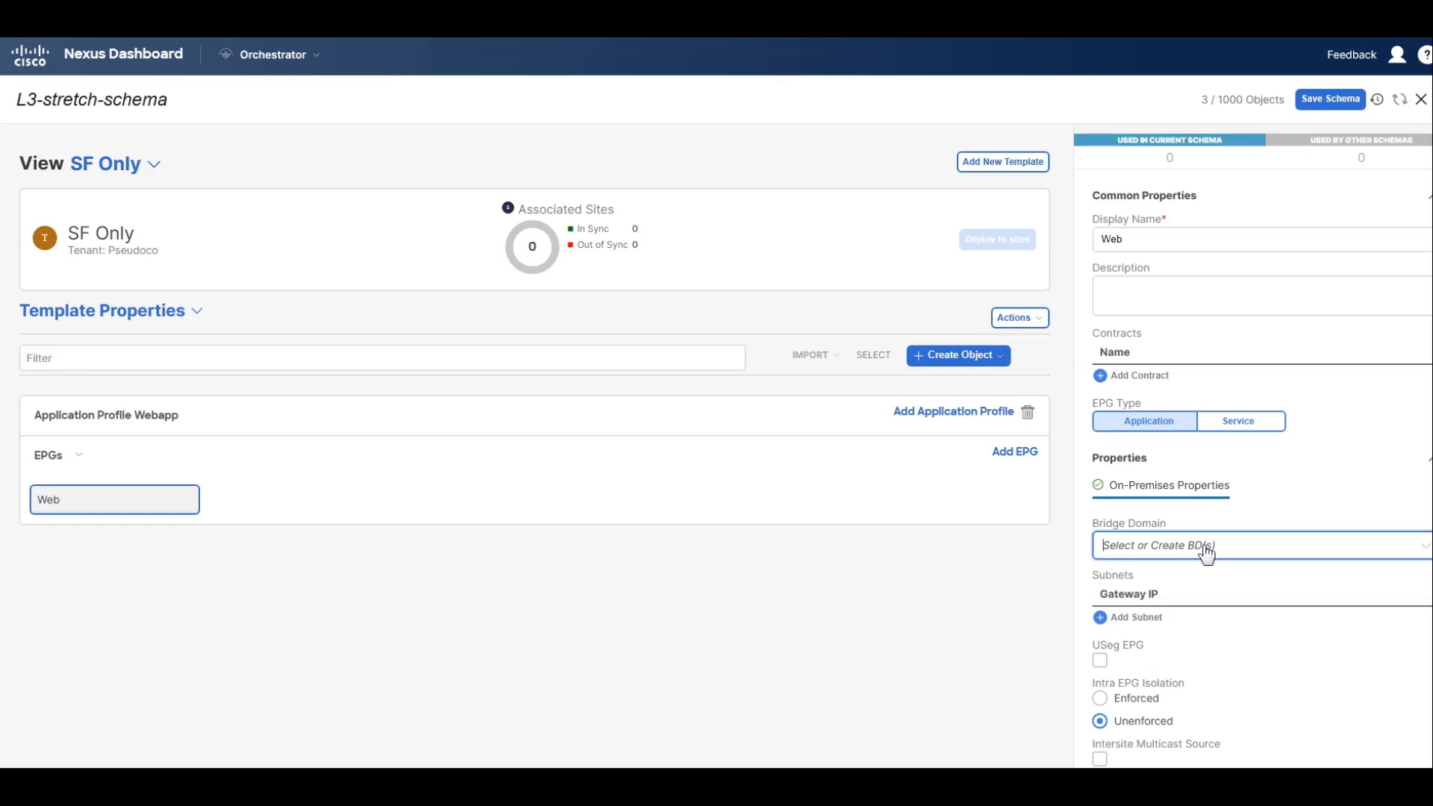
pyautogui.click(1207, 553)
pyautogui.click(1219, 547)
pyautogui.write('We')
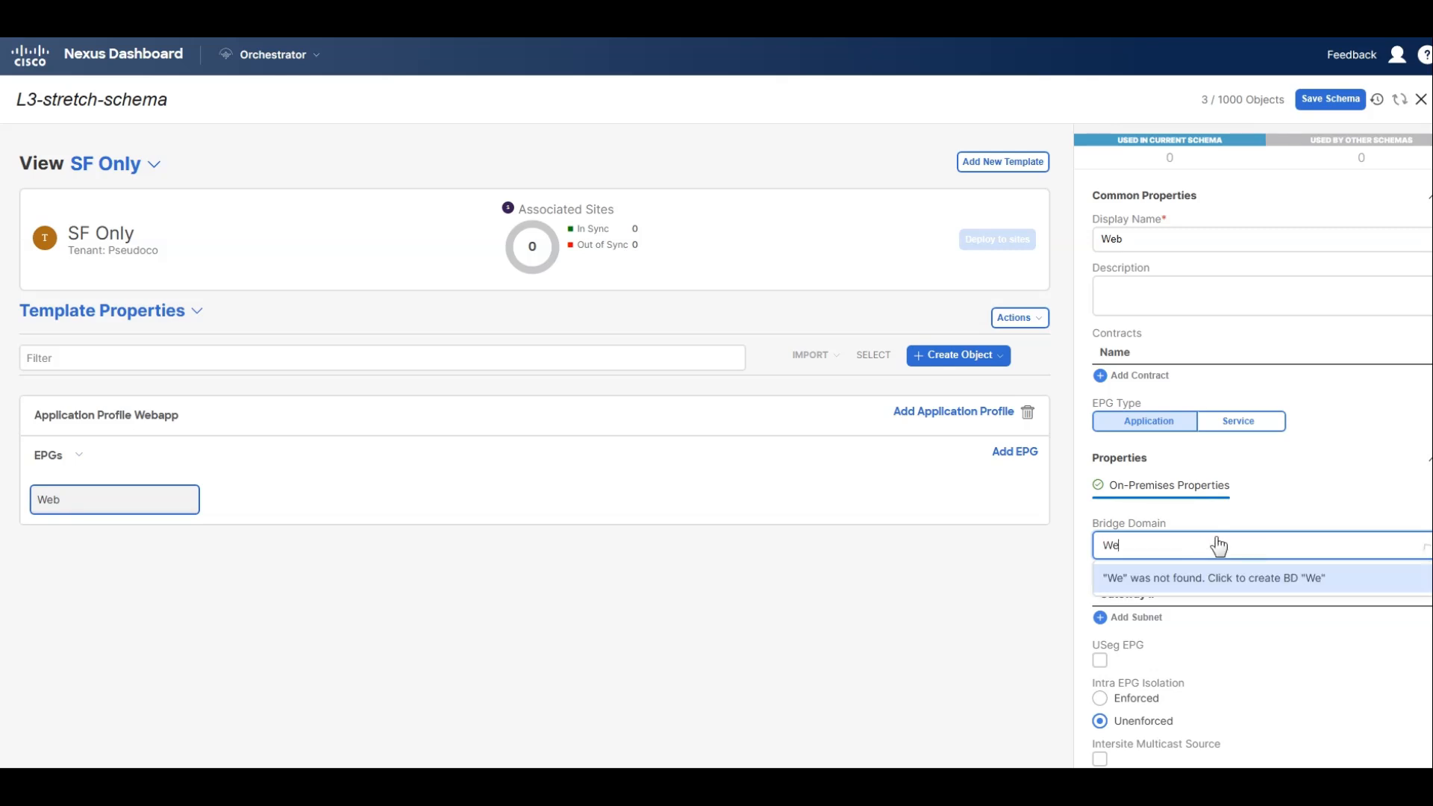
pyautogui.write('b-DB')
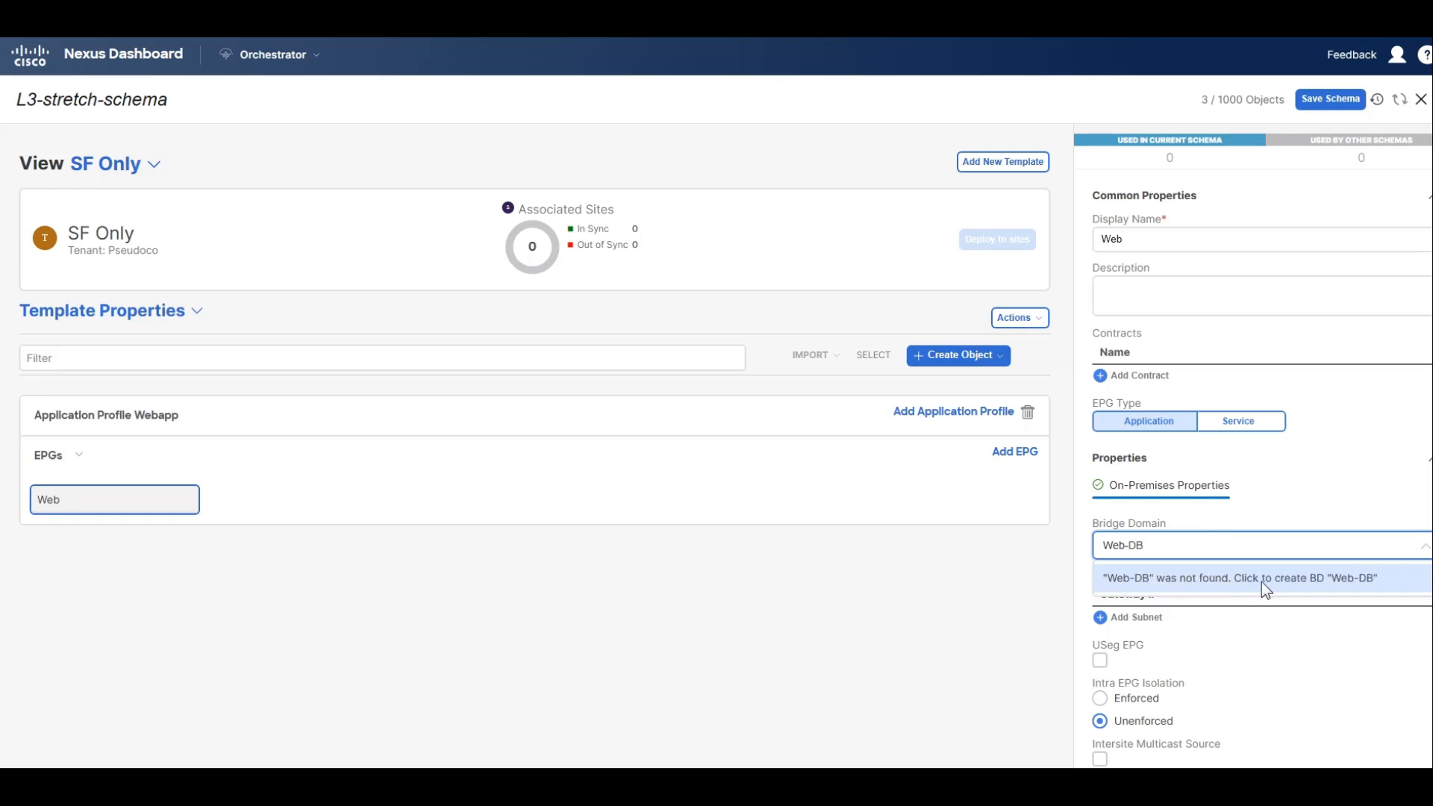
pyautogui.click(1282, 585)
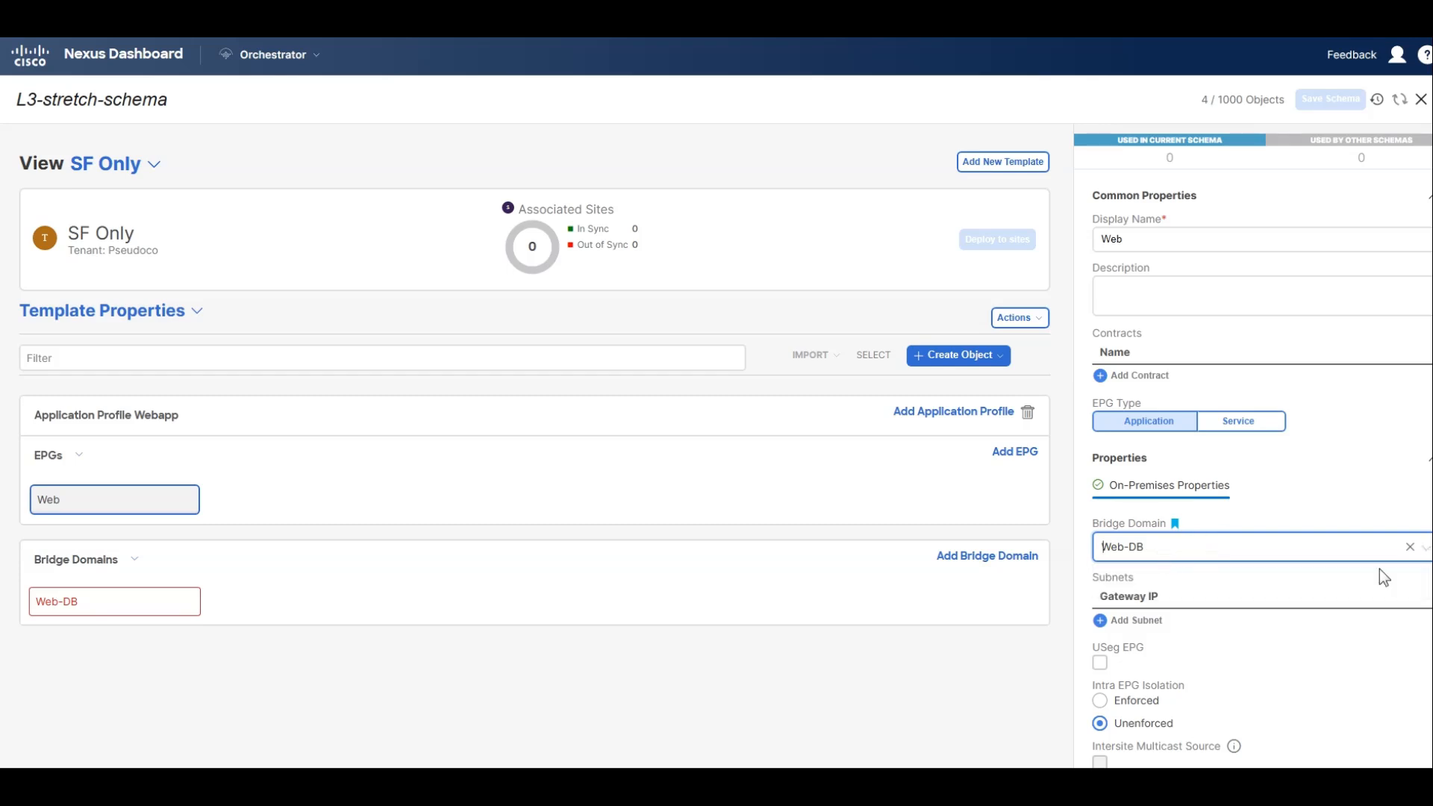
# Clear the Web EPG's bridge domain and try to create one named Web_BD in its place.
pyautogui.click(1410, 547)
pyautogui.click(1276, 553)
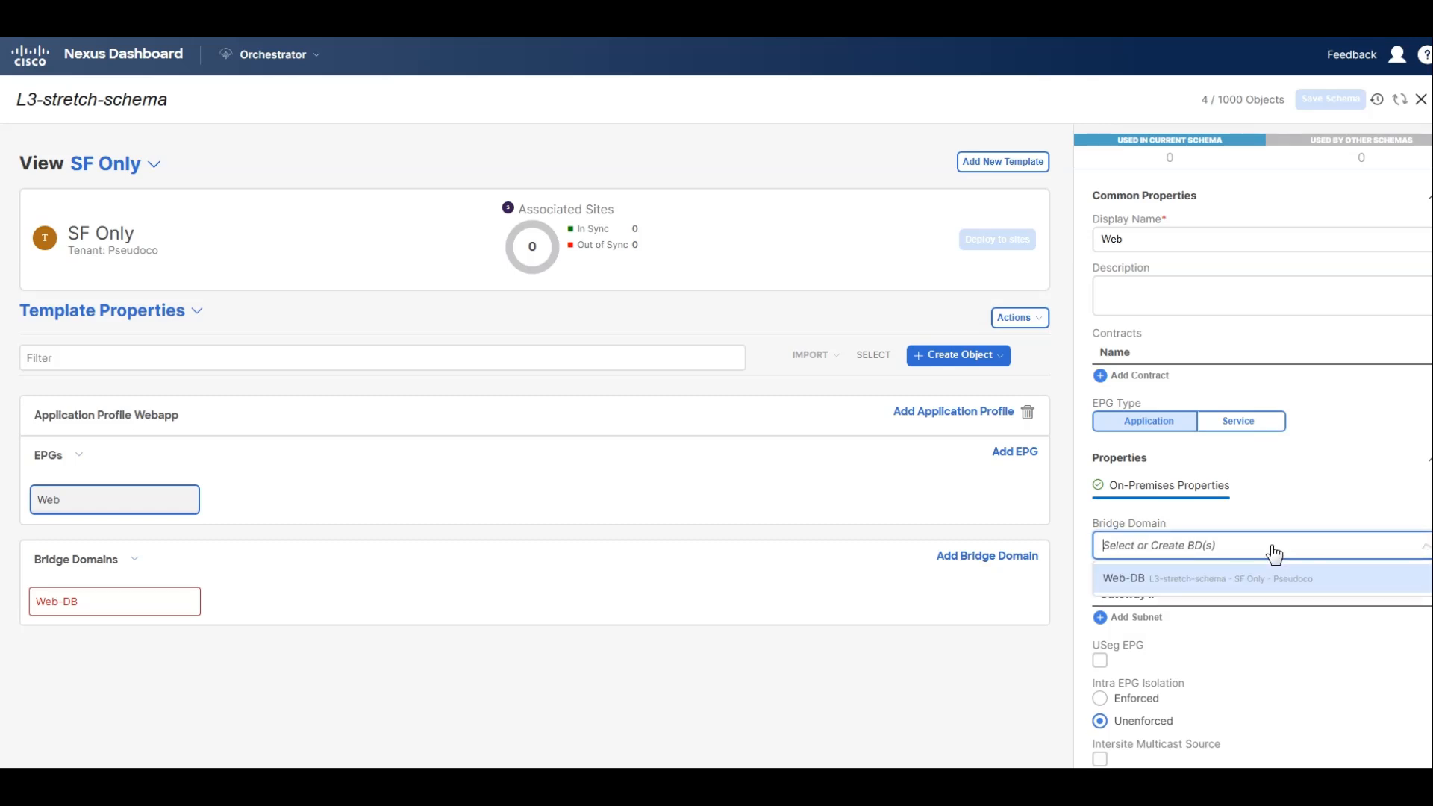
pyautogui.write('WEB')
pyautogui.press('BackSpace')
pyautogui.press('BackSpace')
pyautogui.write('eb')
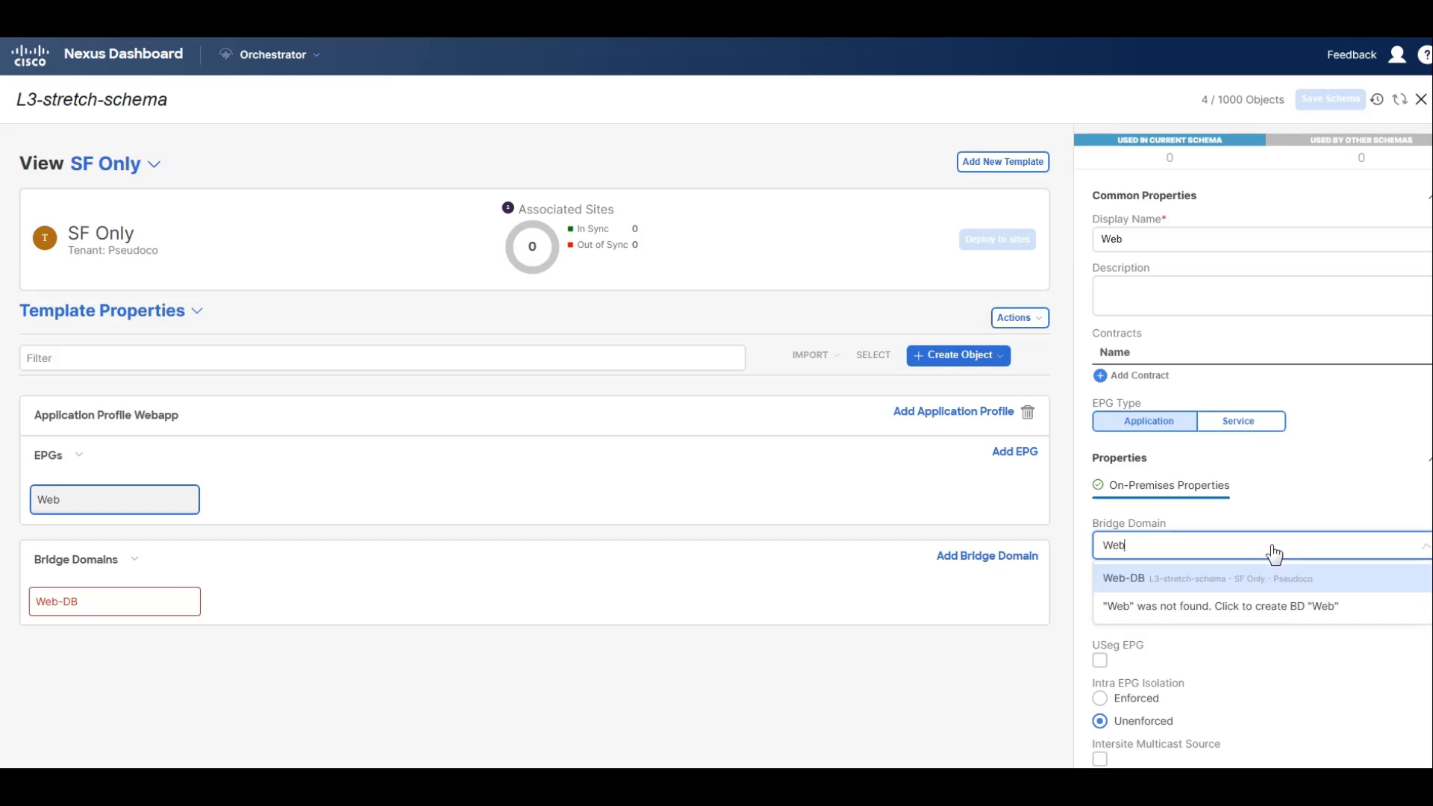
pyautogui.write('BD')
pyautogui.press('BackSpace')
pyautogui.press('BackSpace')
pyautogui.write('_')
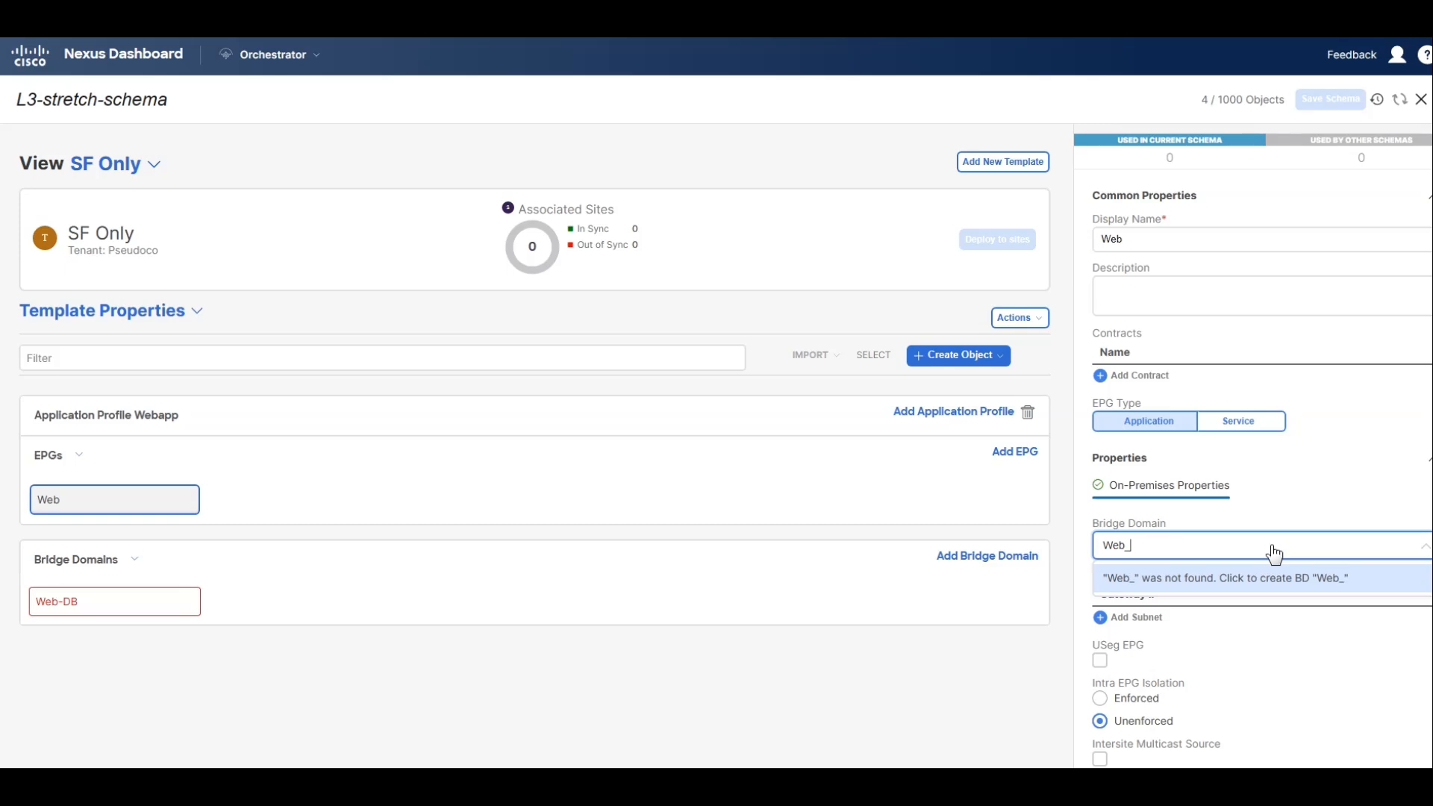
pyautogui.write('BD')
pyautogui.click(1273, 552)
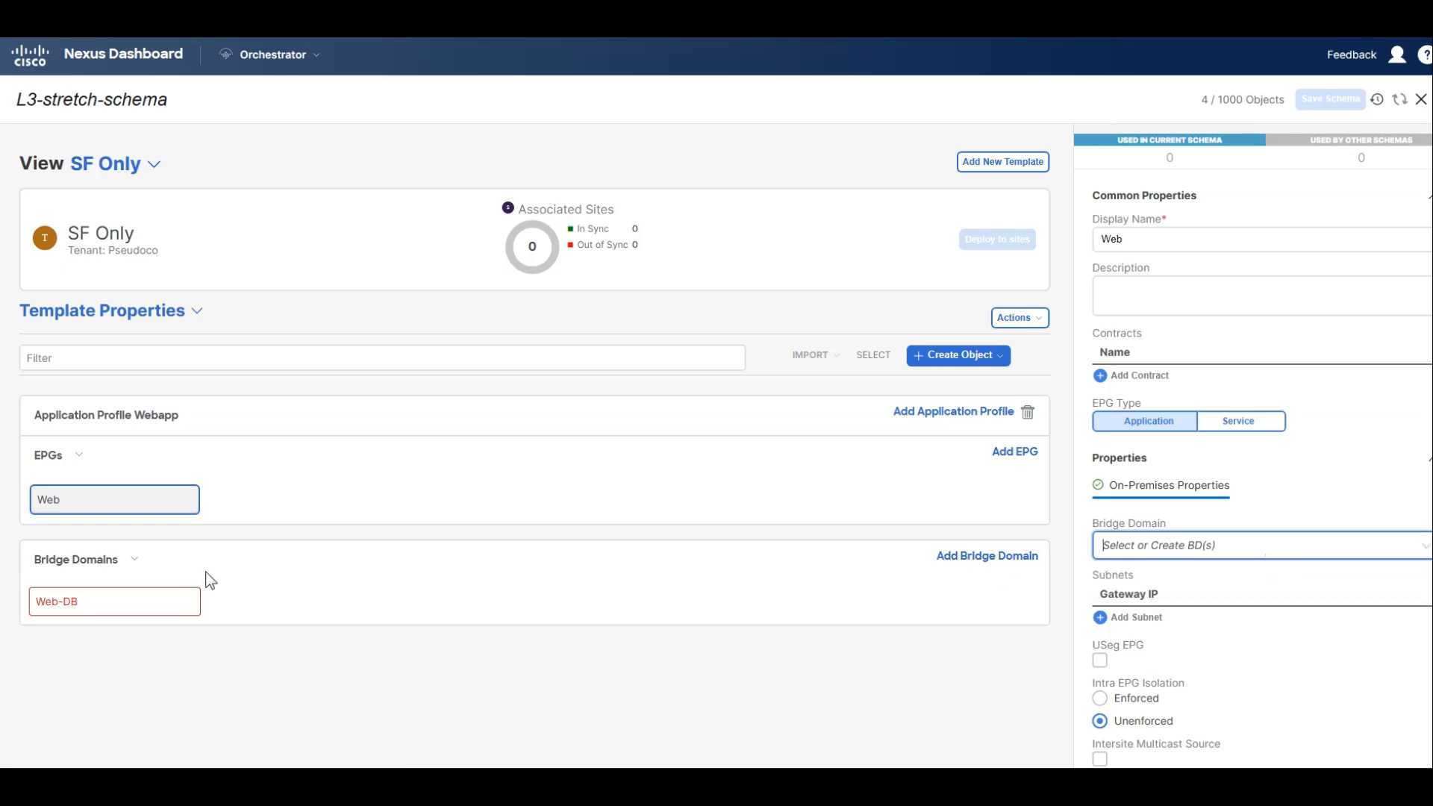
# Delete the misnamed bridge domain Web-DB from the SF Only template.
pyautogui.click(197, 589)
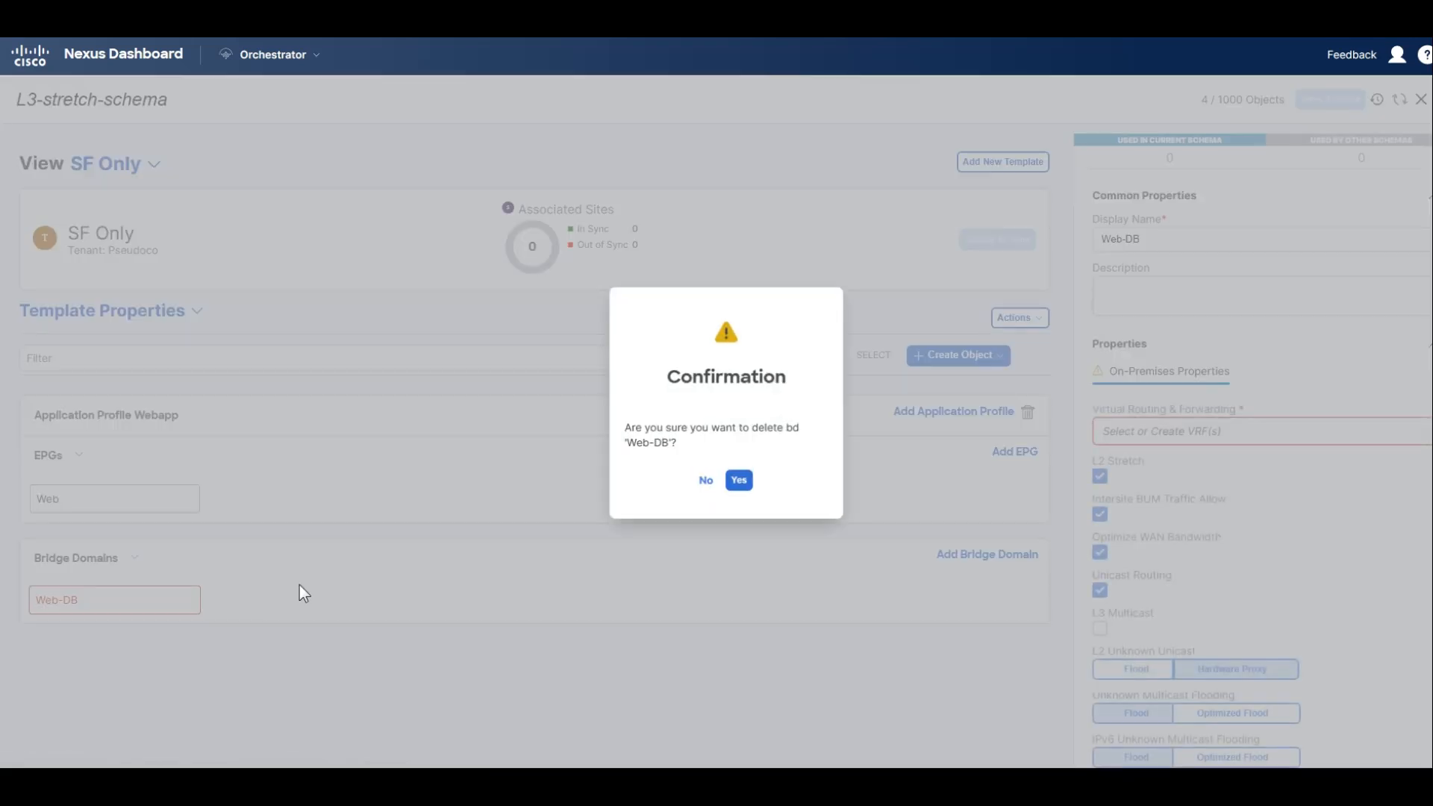
pyautogui.click(738, 480)
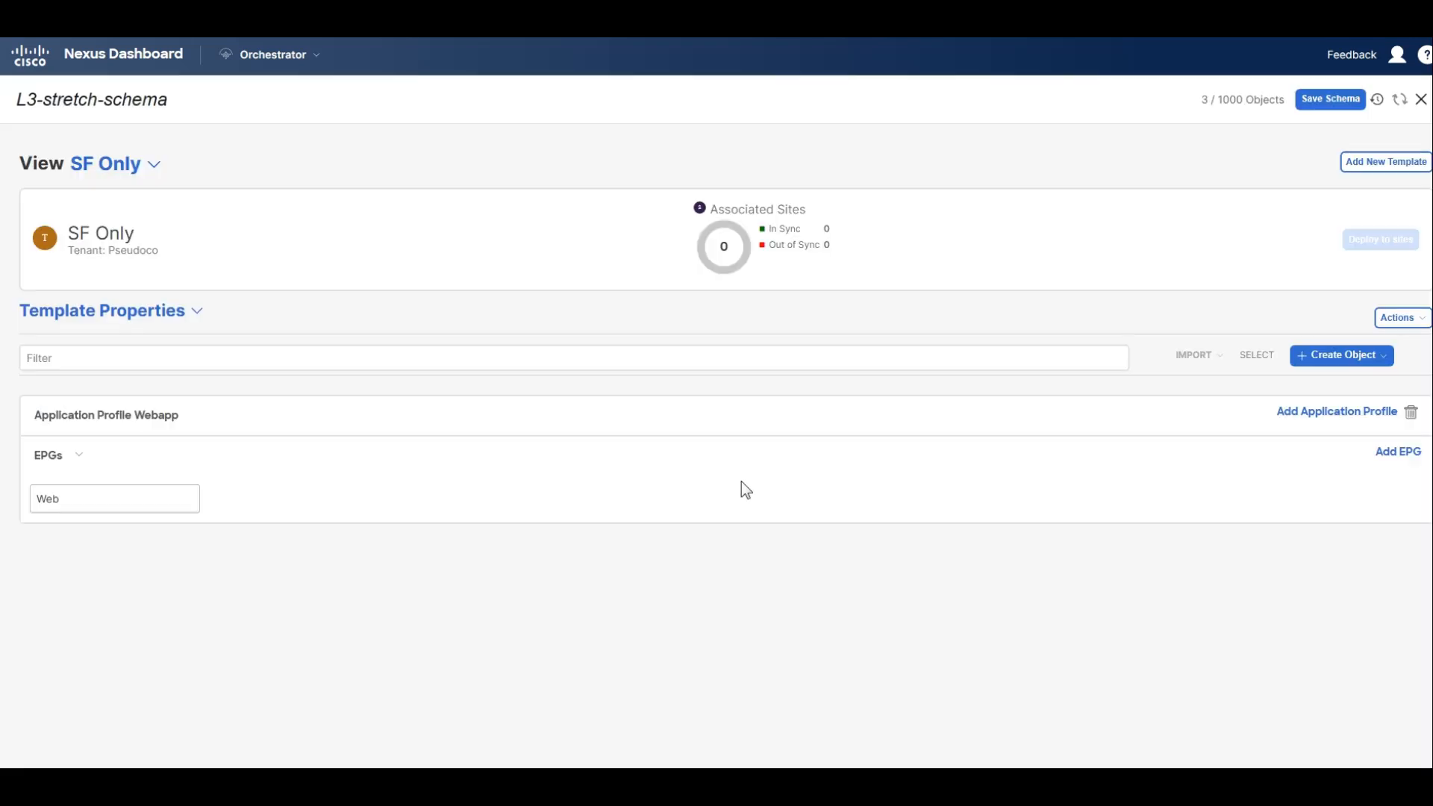
pyautogui.click(986, 481)
# Add a second EPG to the Webapp application profile and name it Web.
pyautogui.click(1004, 452)
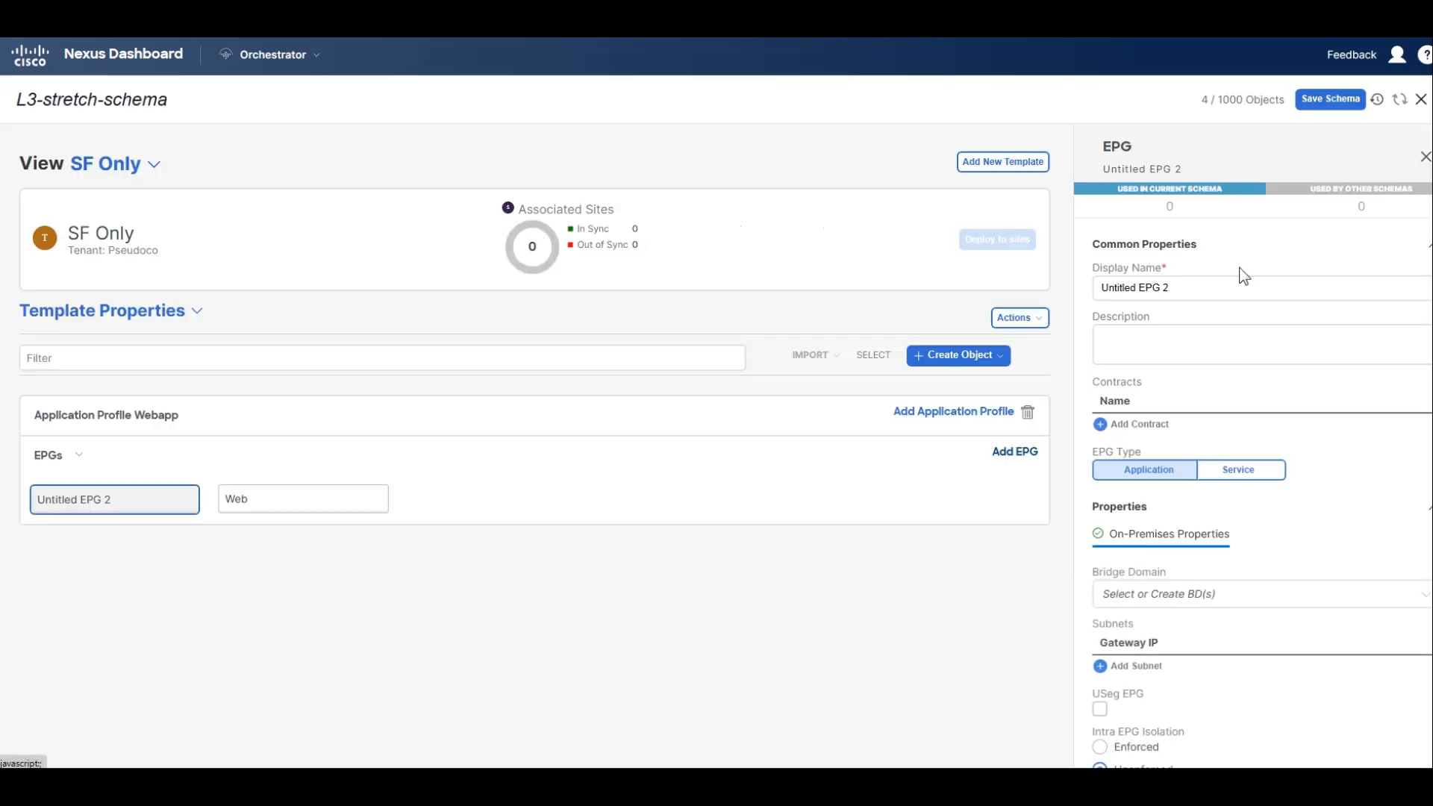
pyautogui.tripleClick(1200, 290)
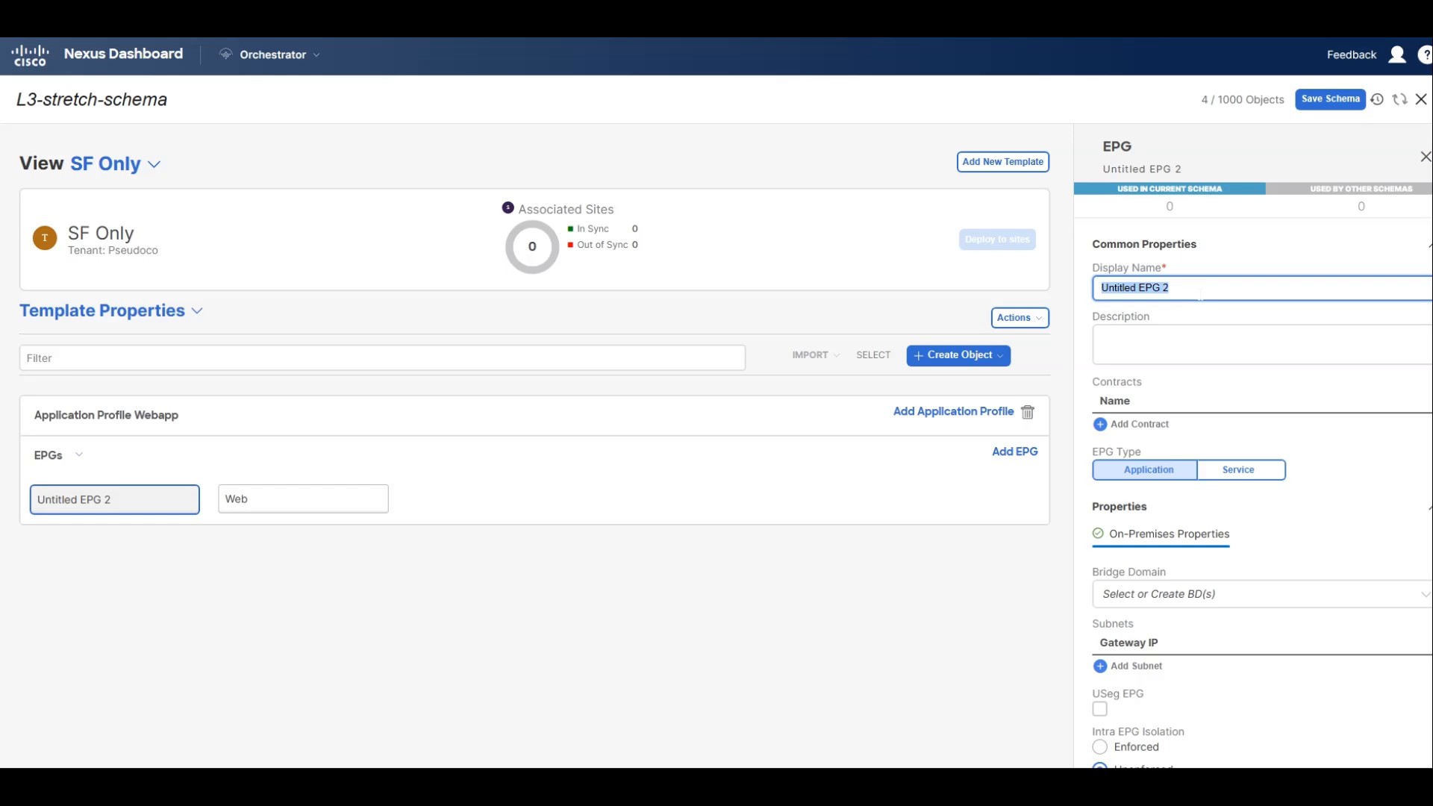
pyautogui.write('Web')
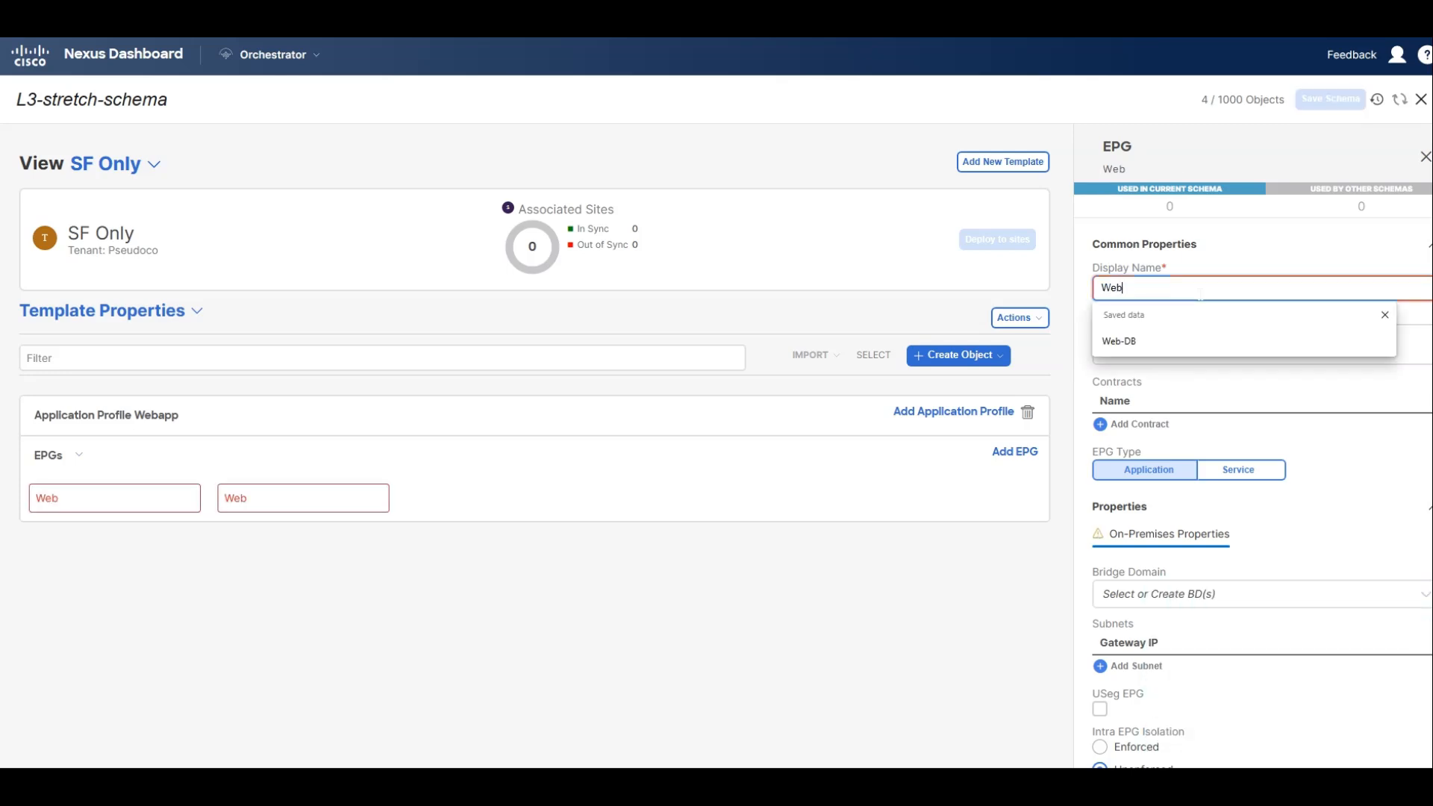
# Create bridge domain Web-BD for the newly added Web EPG and remove the earlier duplicate Web EPG.
pyautogui.click(1186, 595)
pyautogui.write('Web')
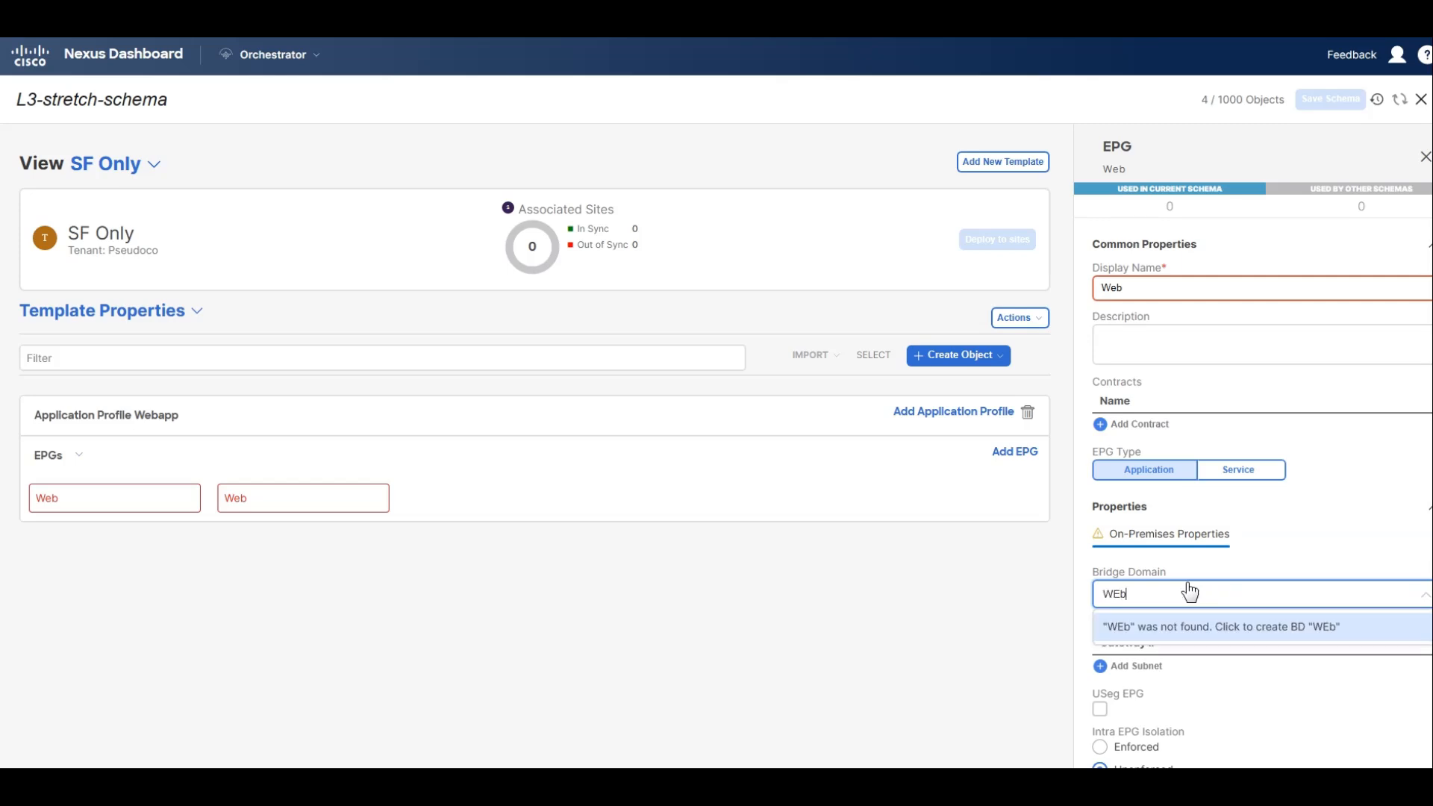
pyautogui.press('BackSpace')
pyautogui.write('b-')
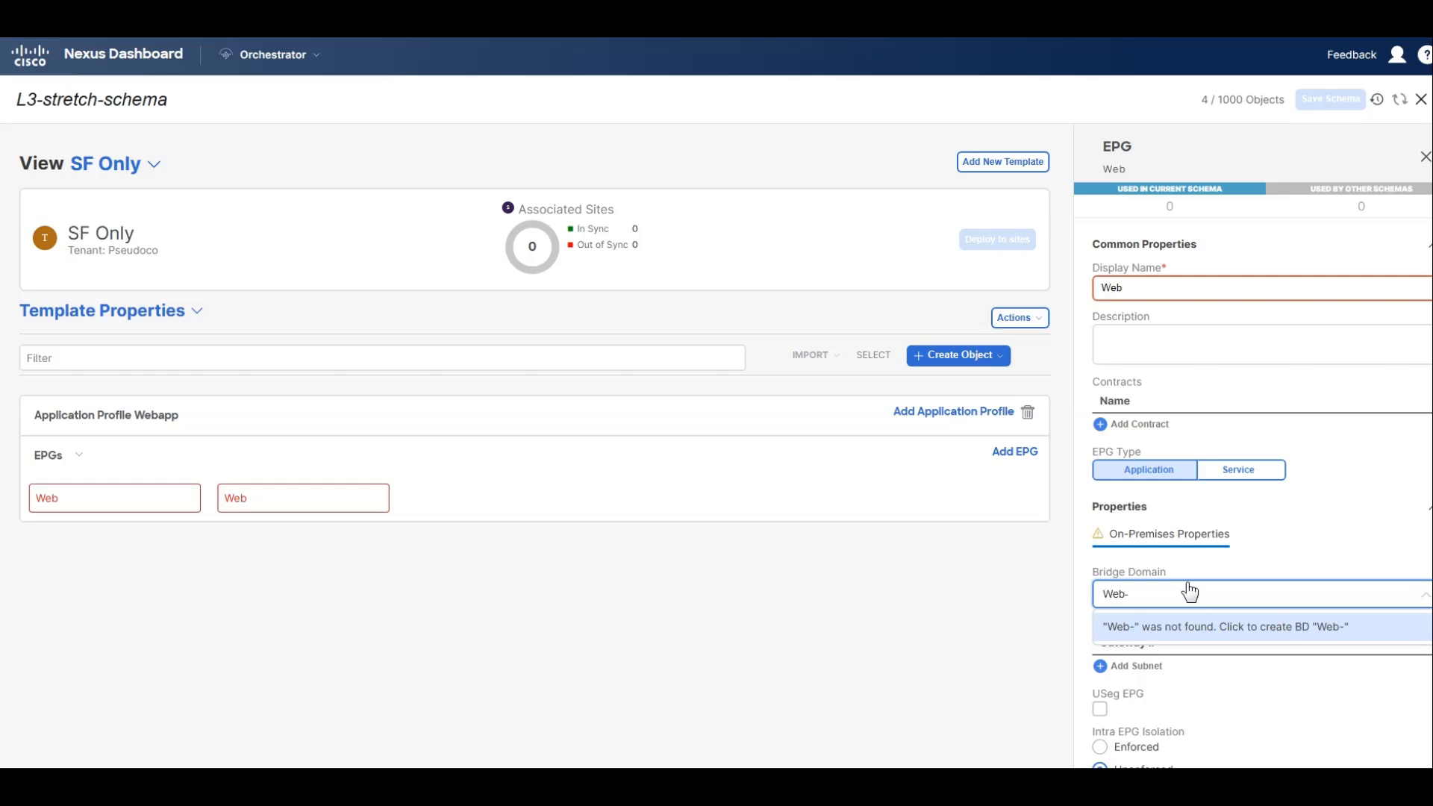
pyautogui.write('BD')
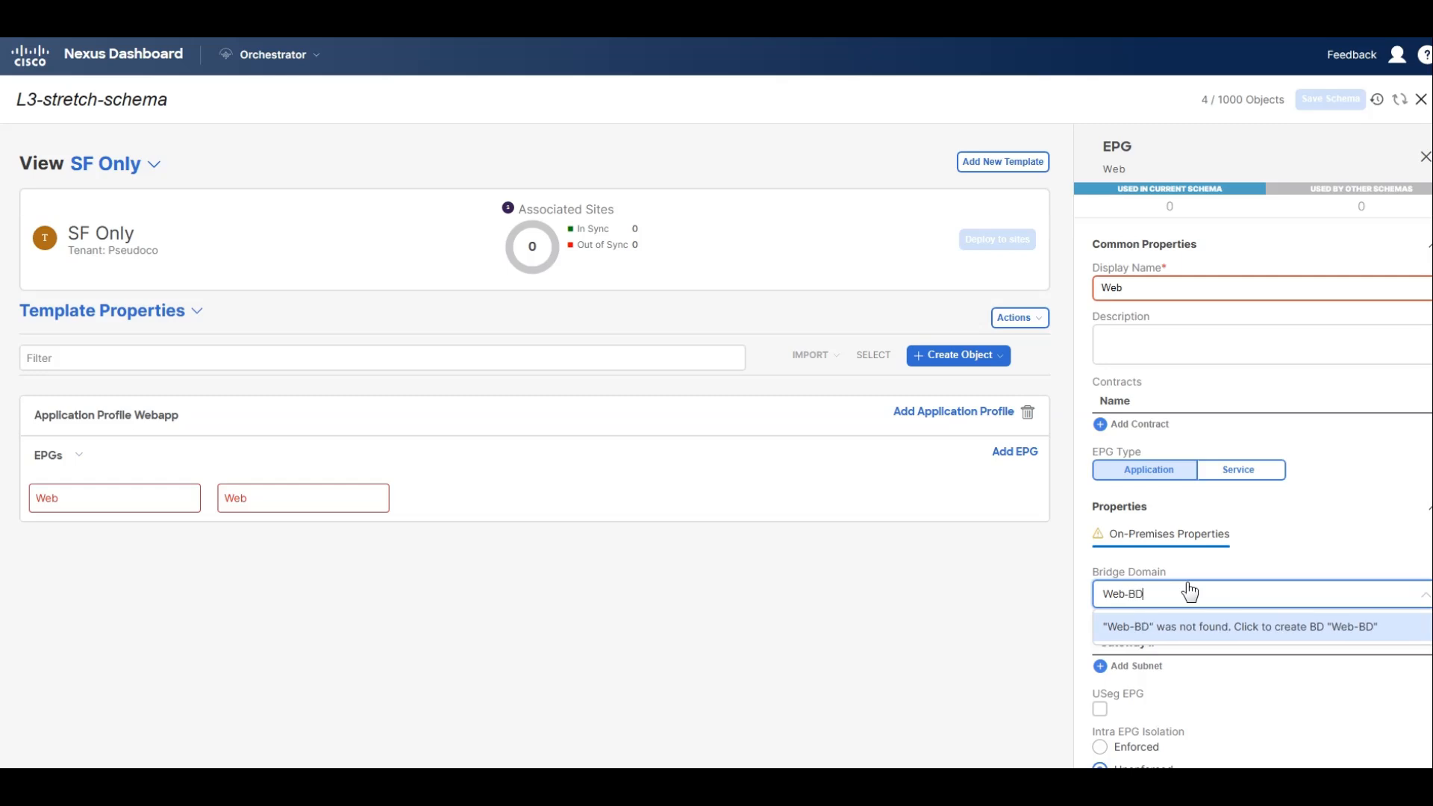
pyautogui.click(1189, 625)
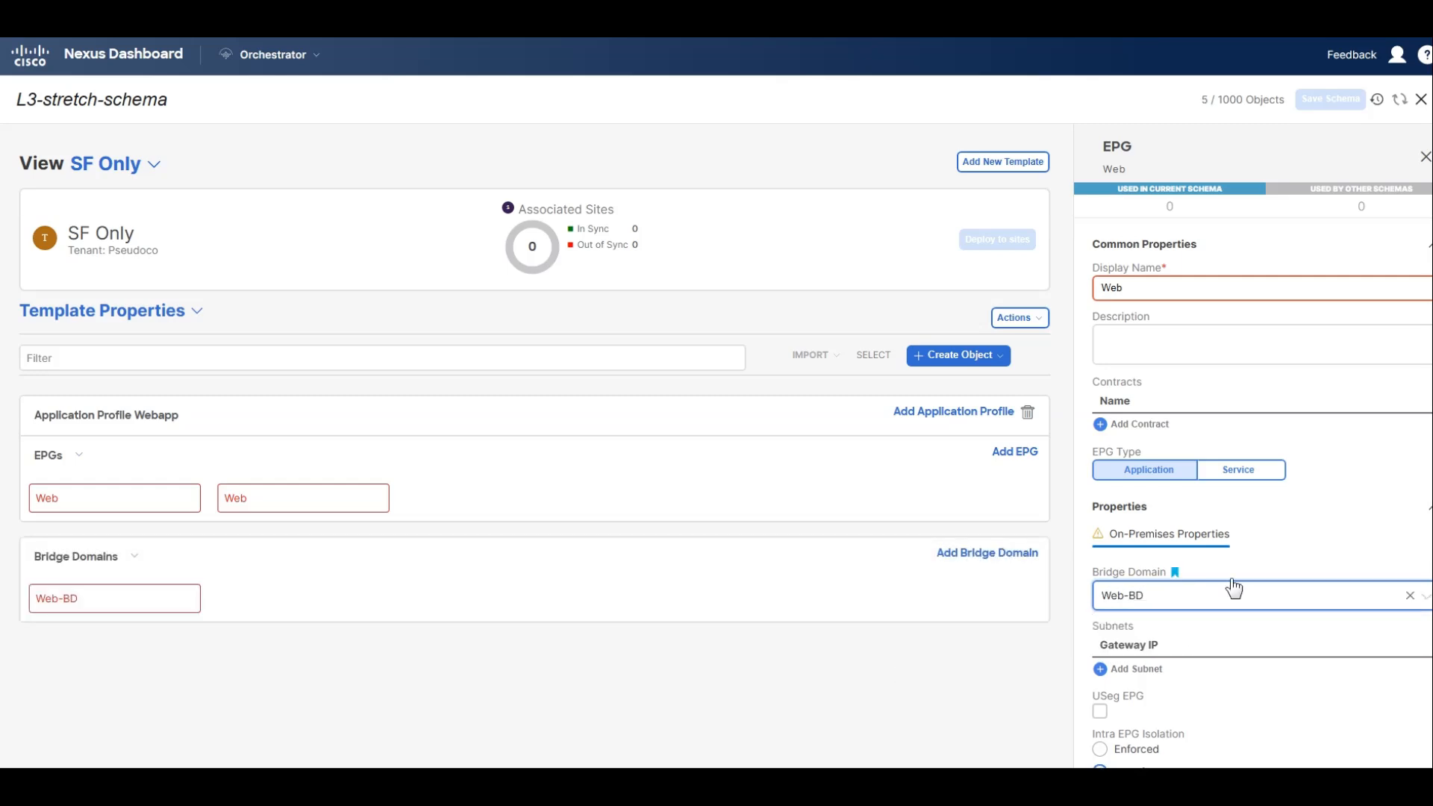
pyautogui.scroll(-2, 1231, 586)
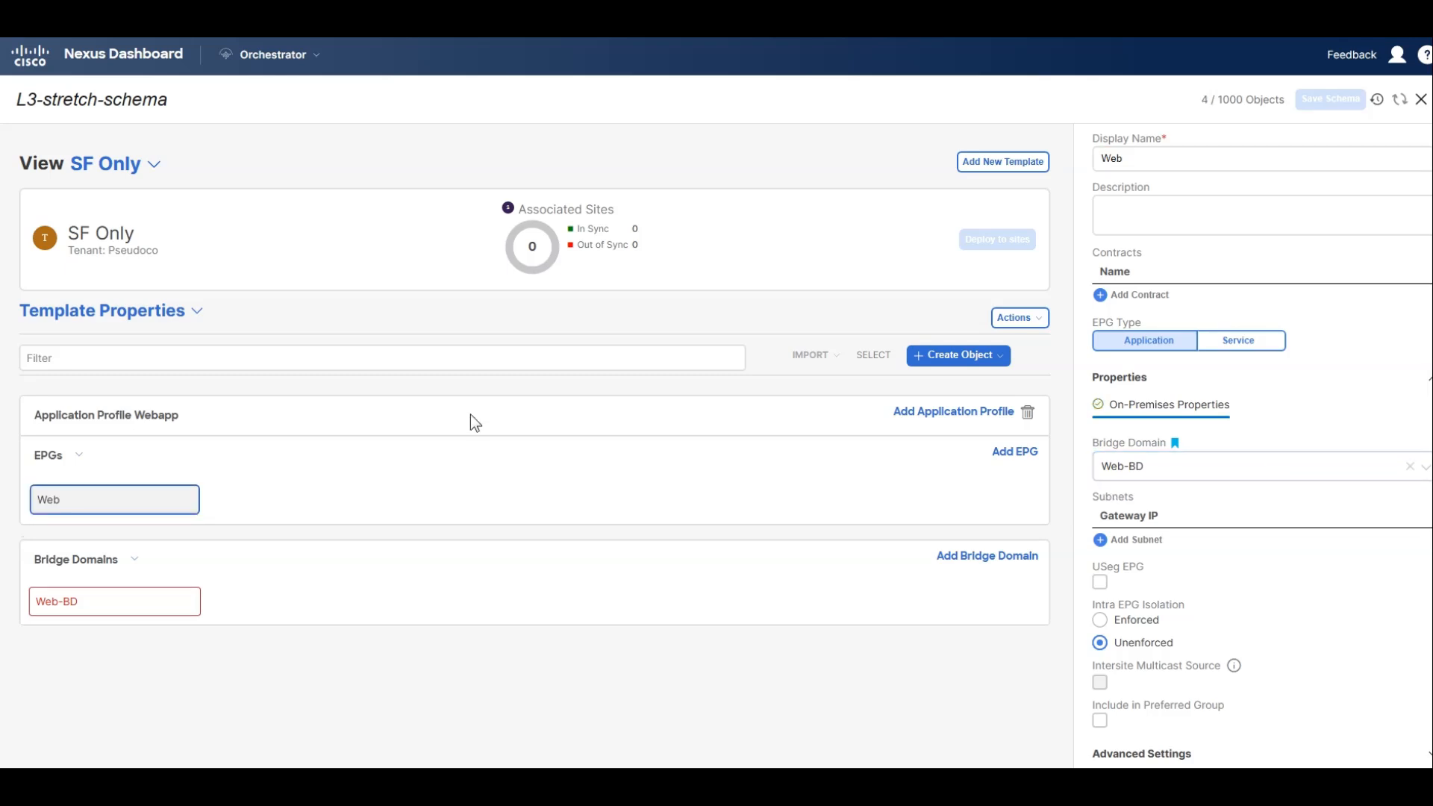
# Disable L2 Stretch on the Web-BD bridge domain and associate it with VRF1 from the SF and NY Template.
pyautogui.click(76, 613)
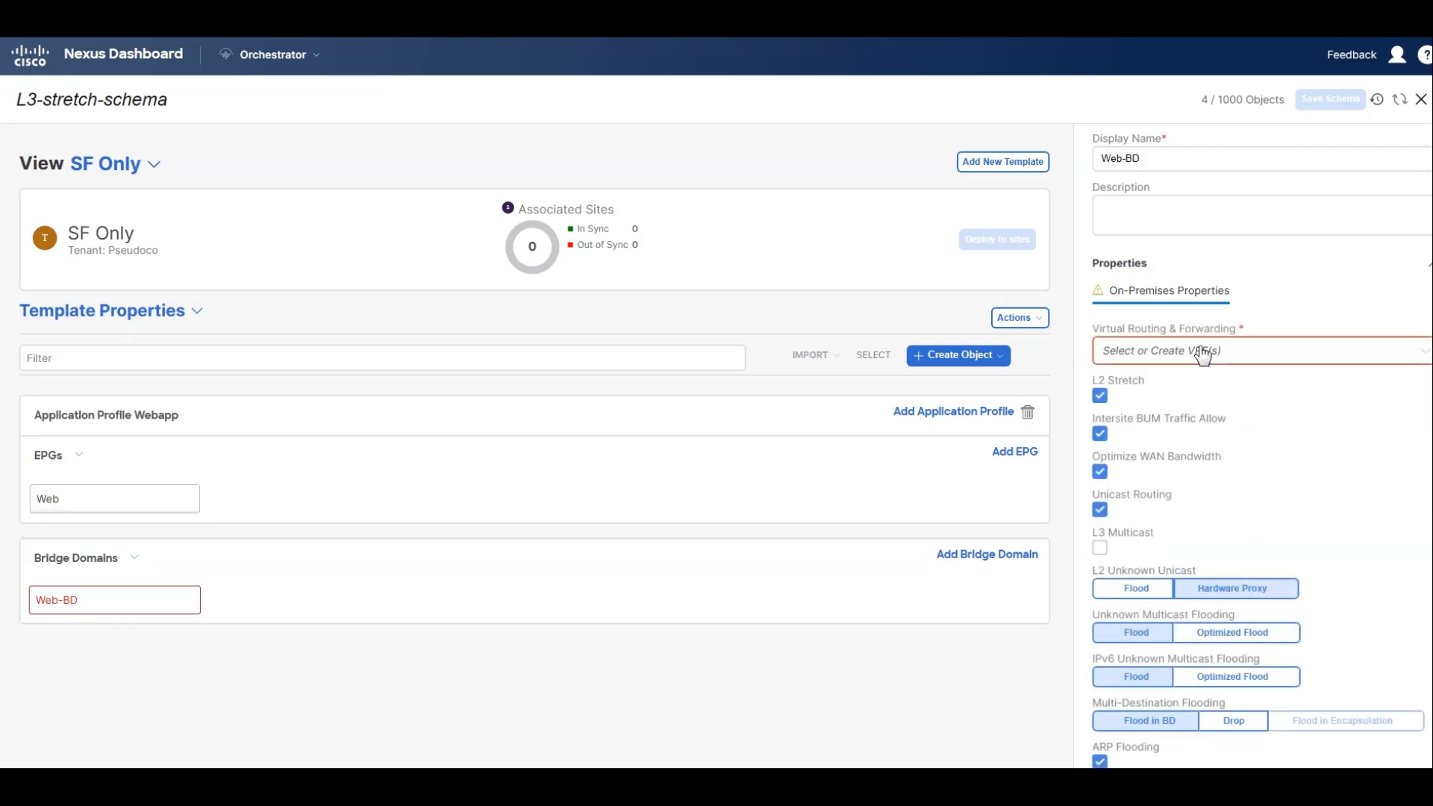
pyautogui.click(1100, 397)
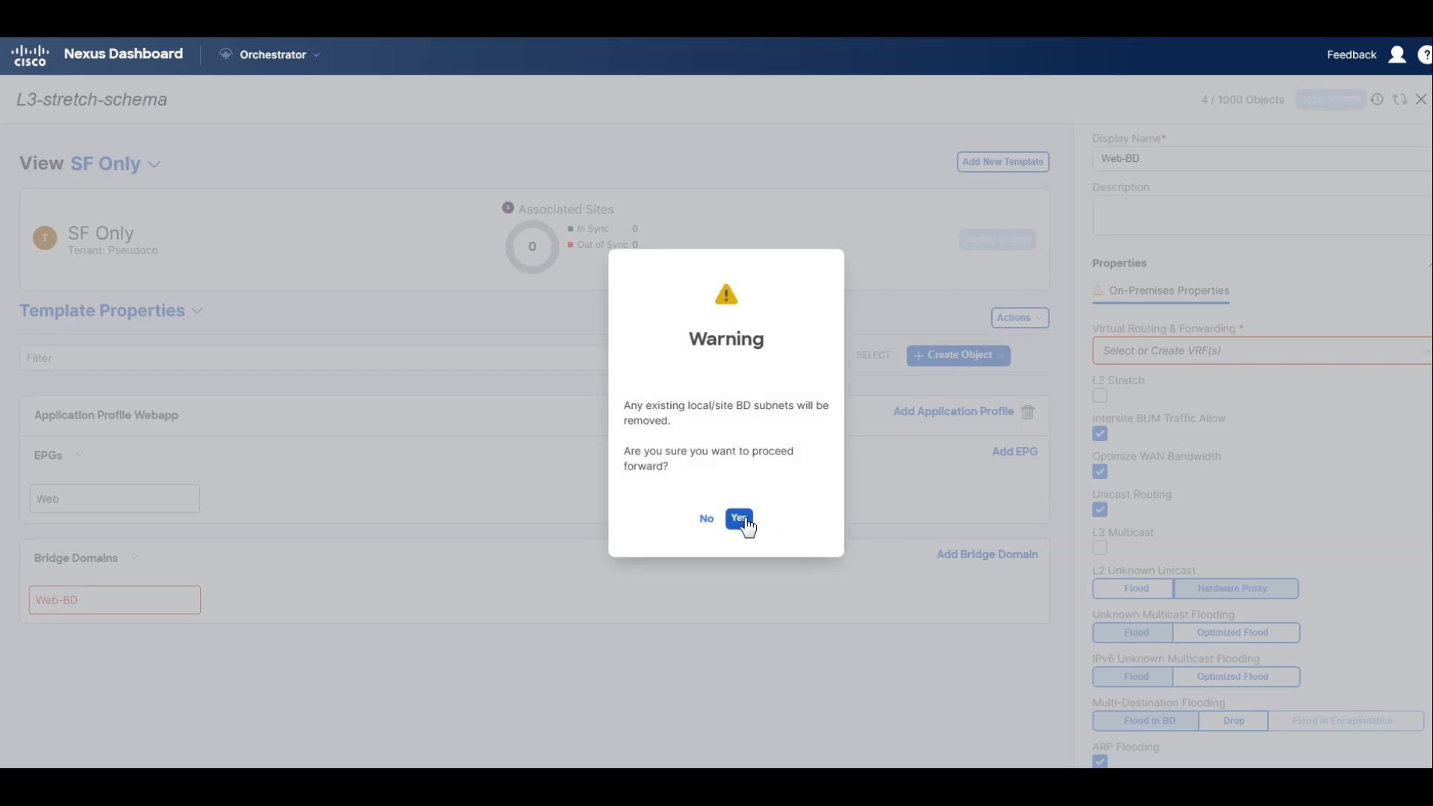
pyautogui.click(738, 515)
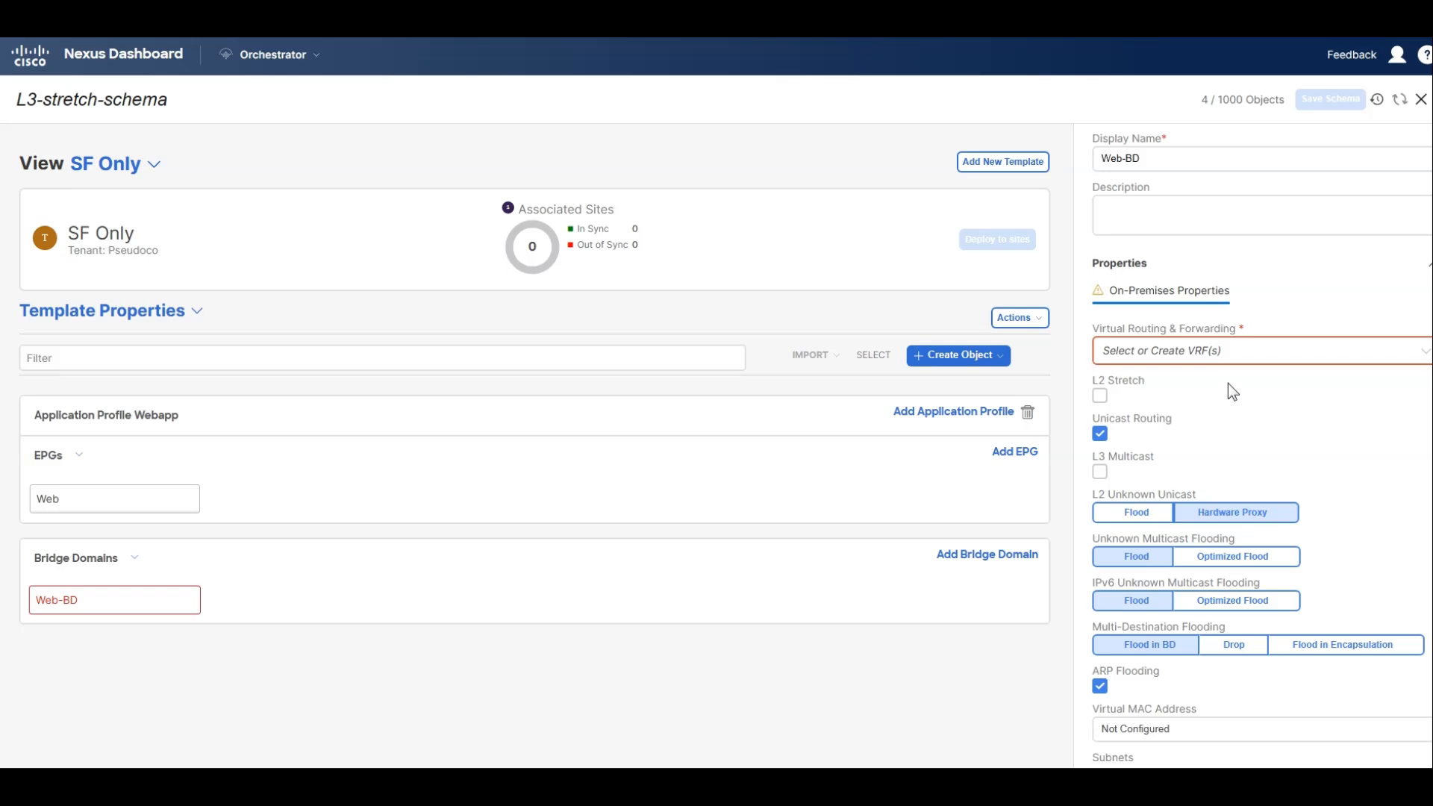
pyautogui.click(1200, 353)
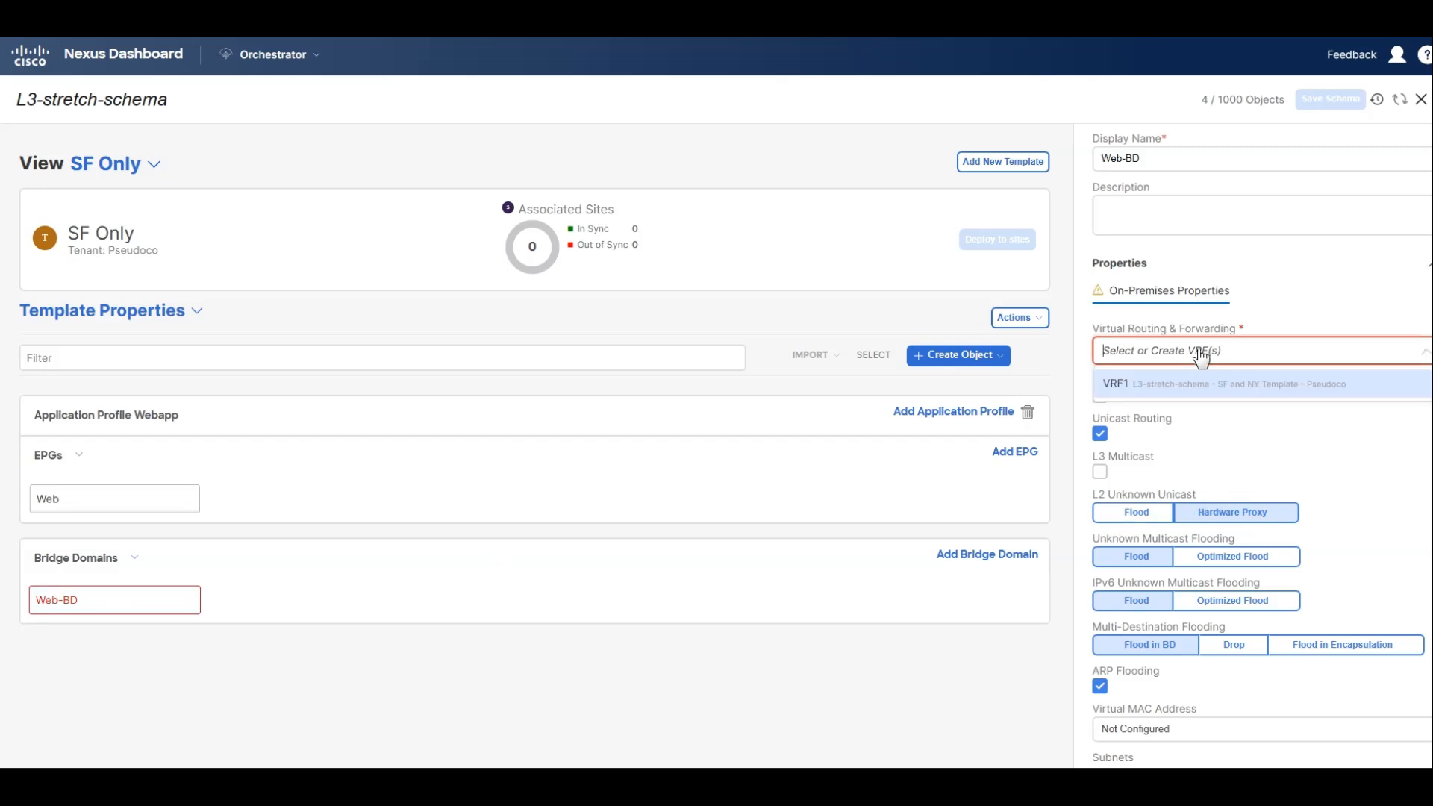
pyautogui.click(1154, 386)
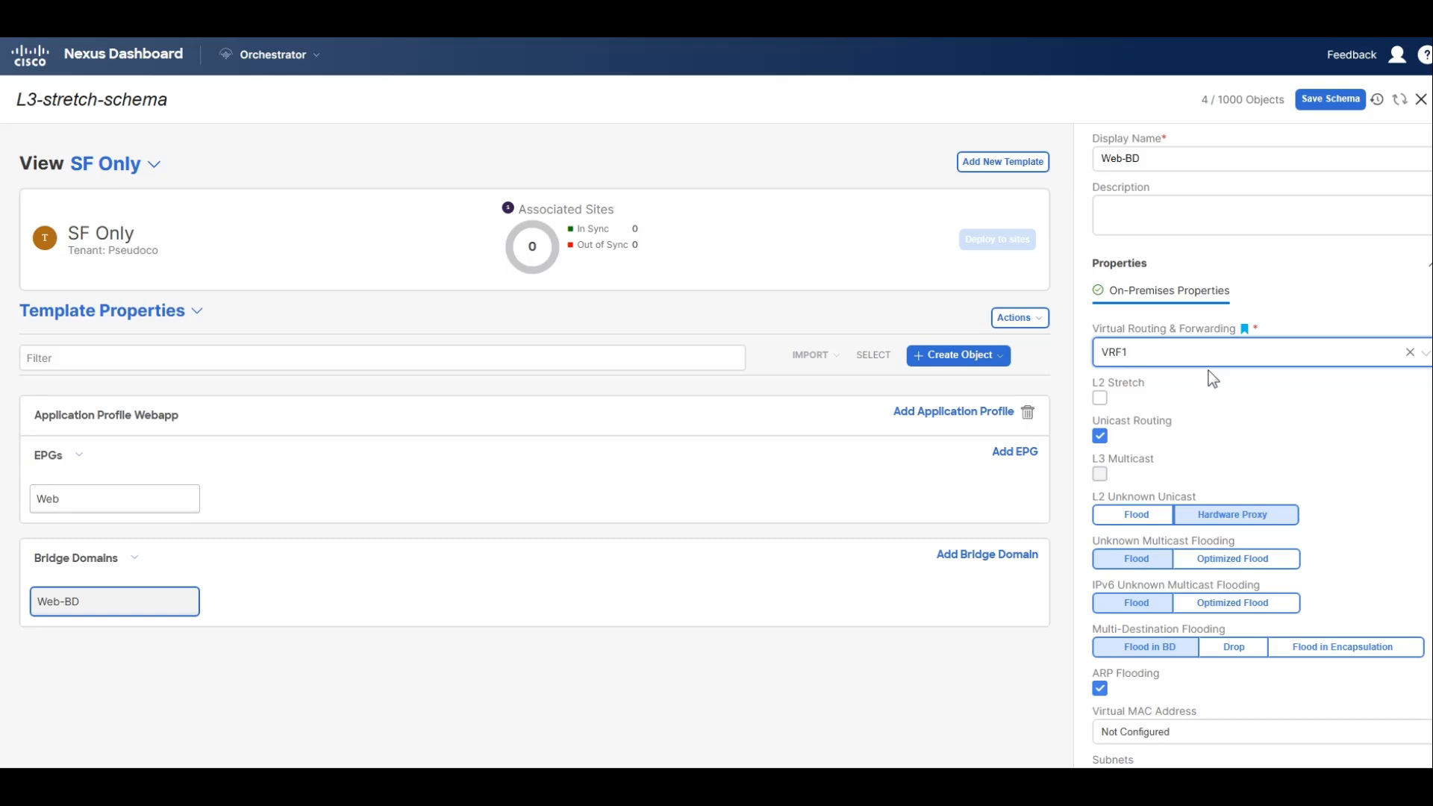
# Associate the SF Only template with the San Francisco site only.
pyautogui.click(1017, 318)
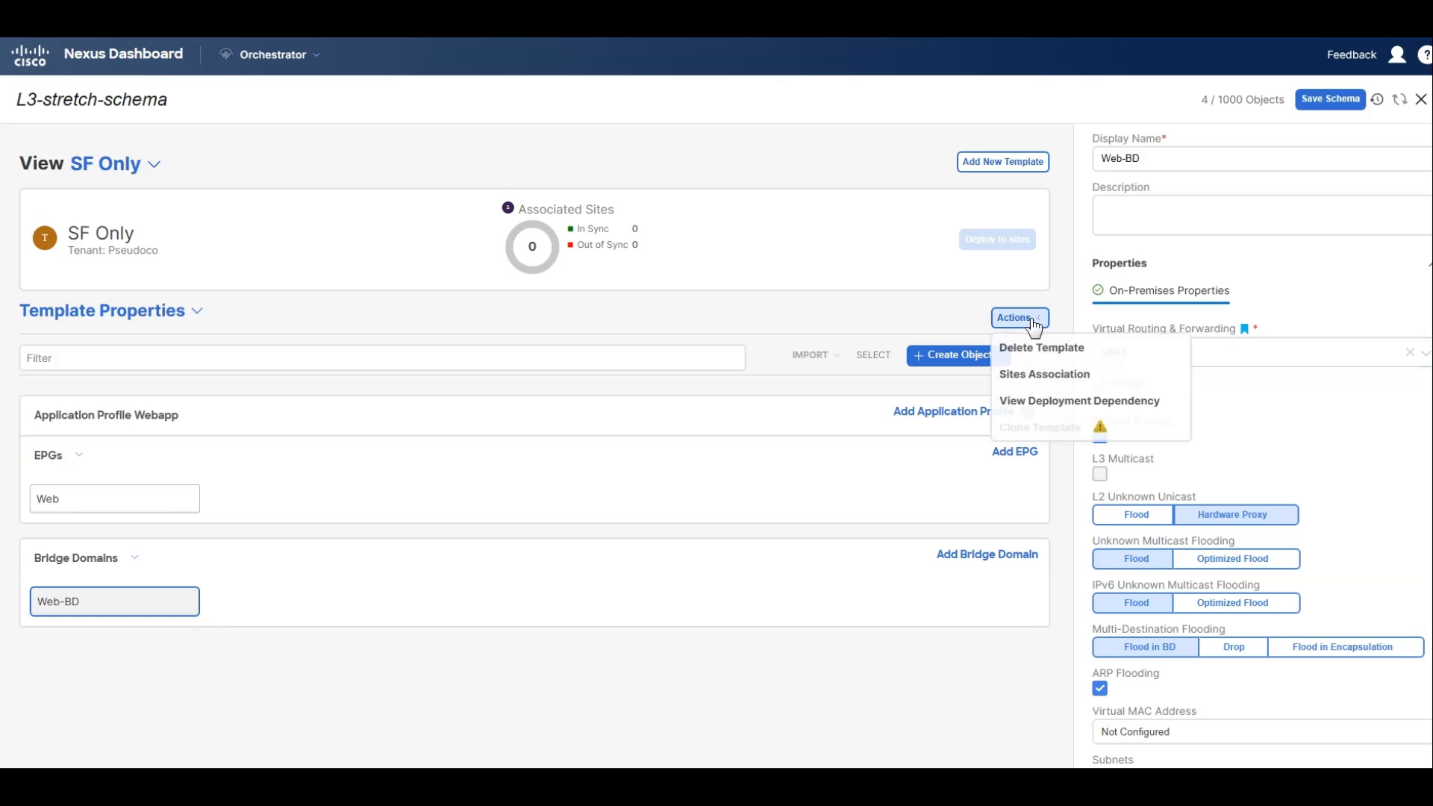
pyautogui.click(1077, 376)
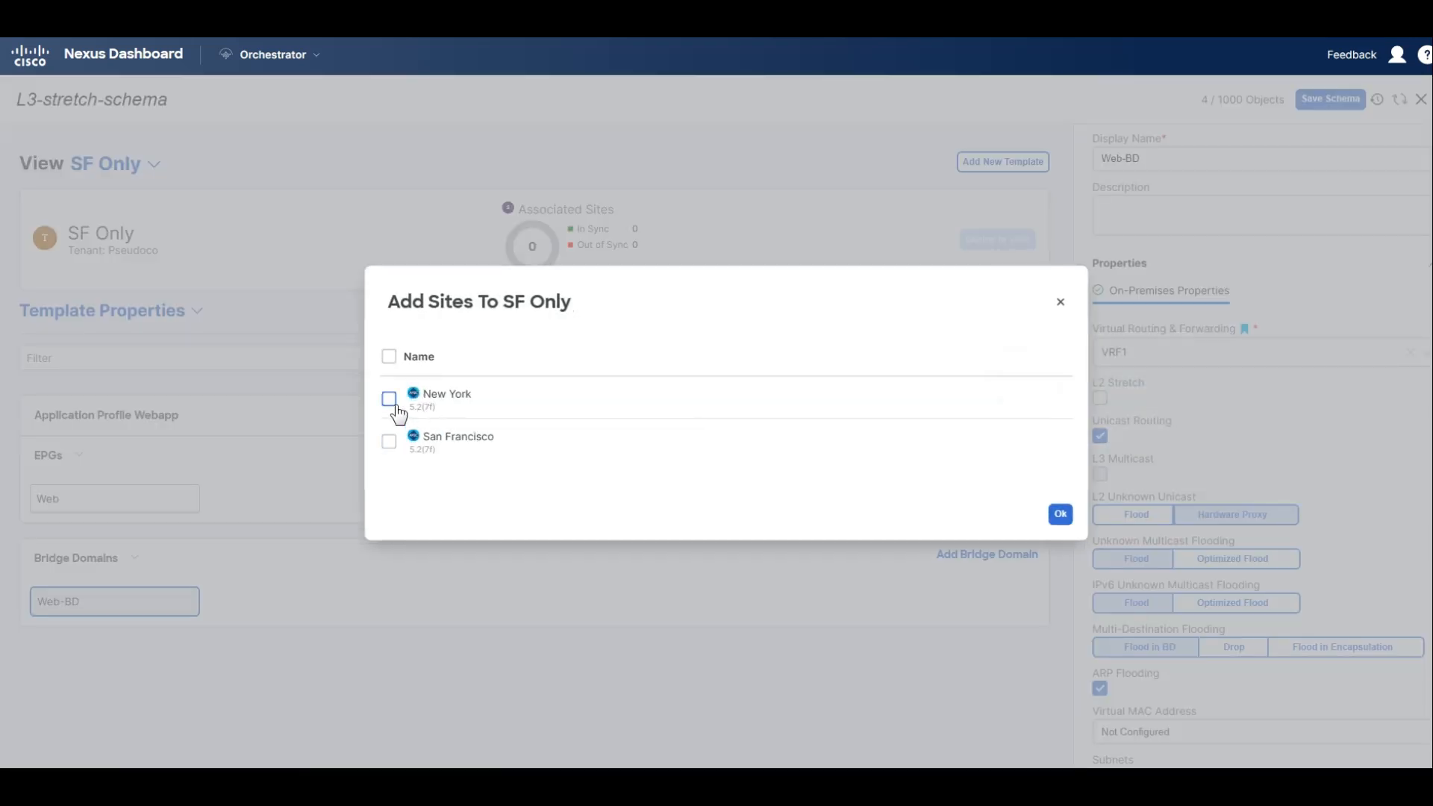
pyautogui.click(389, 442)
pyautogui.click(1061, 515)
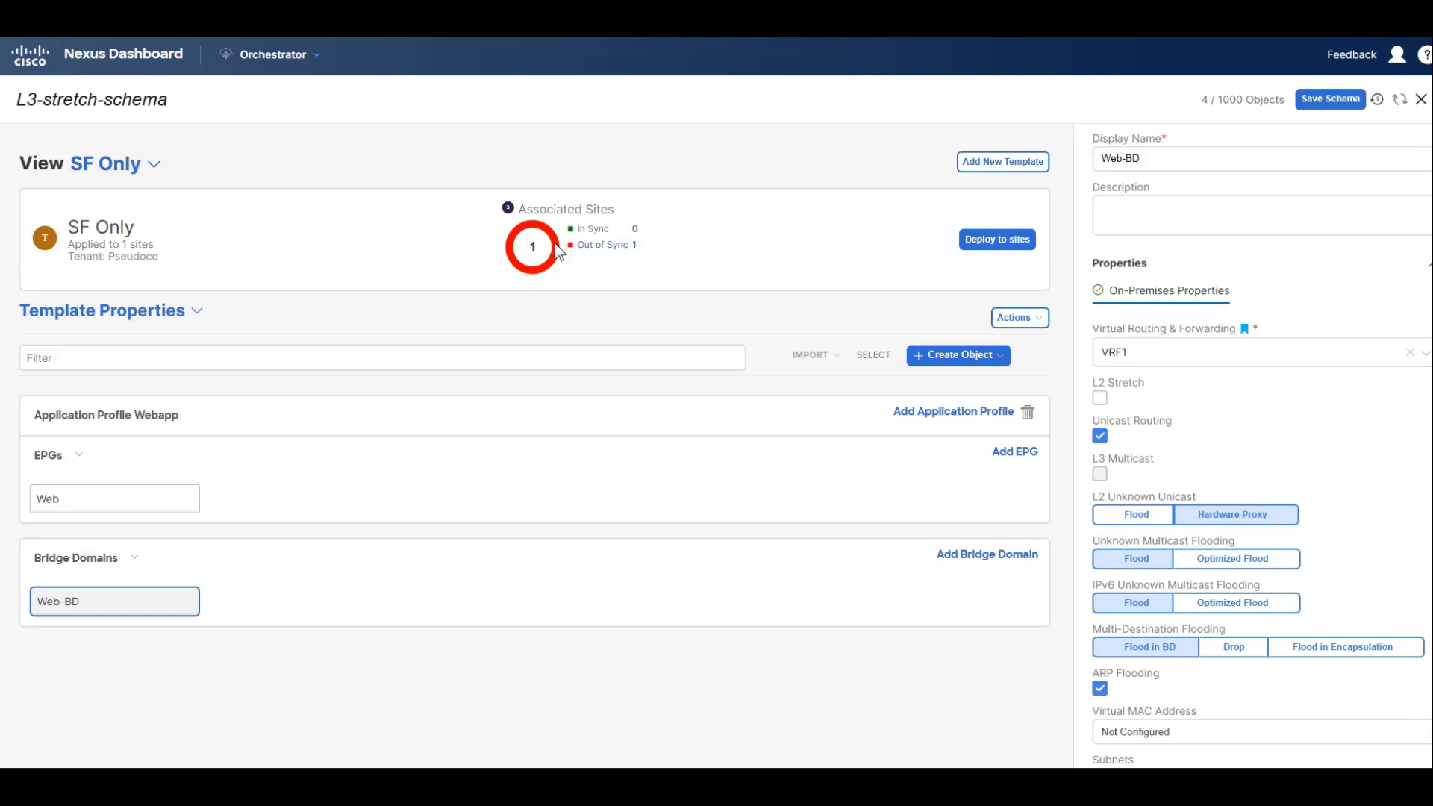
pyautogui.click(660, 247)
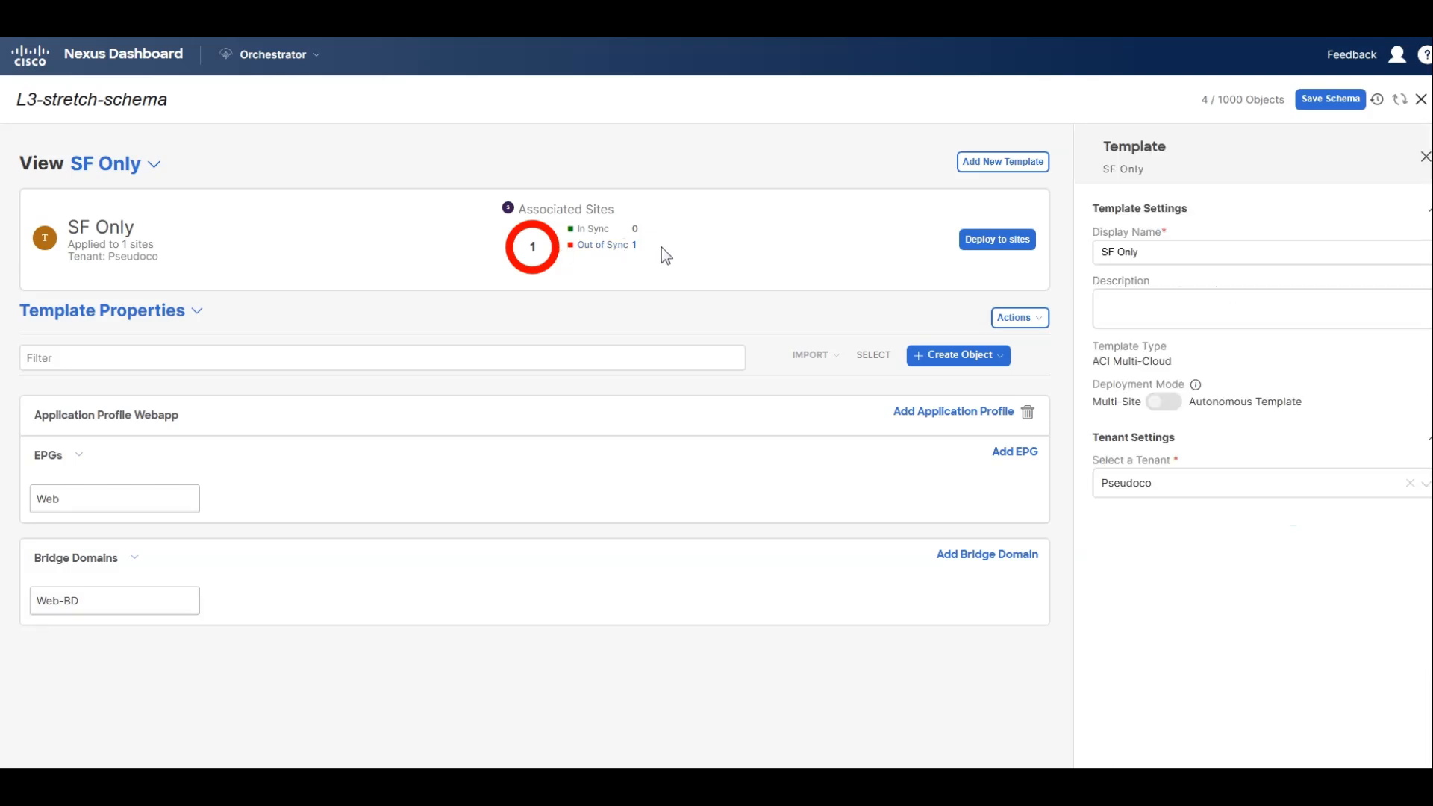
# Save the schema and deploy the SF Only template to the San Francisco site.
pyautogui.click(1332, 99)
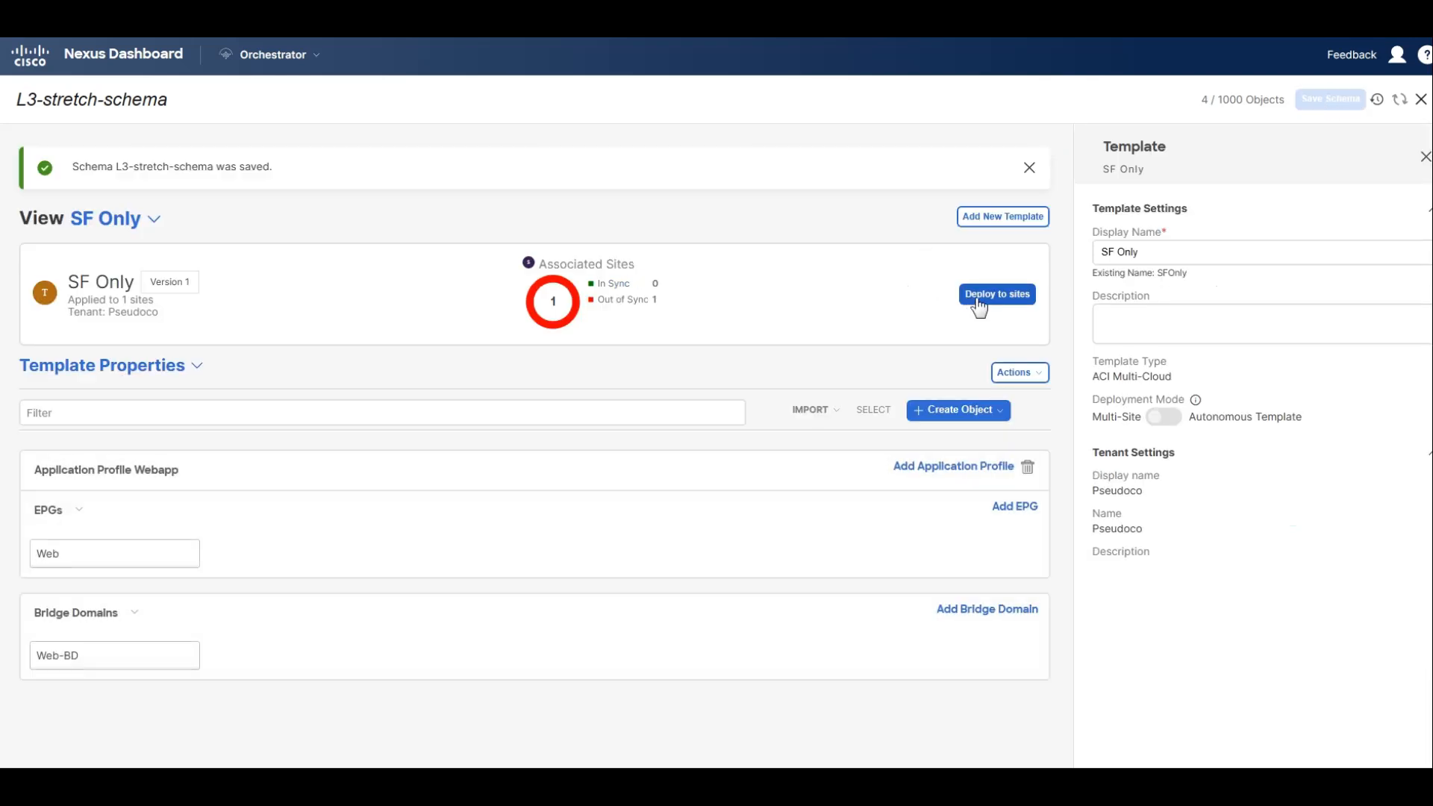
pyautogui.click(978, 307)
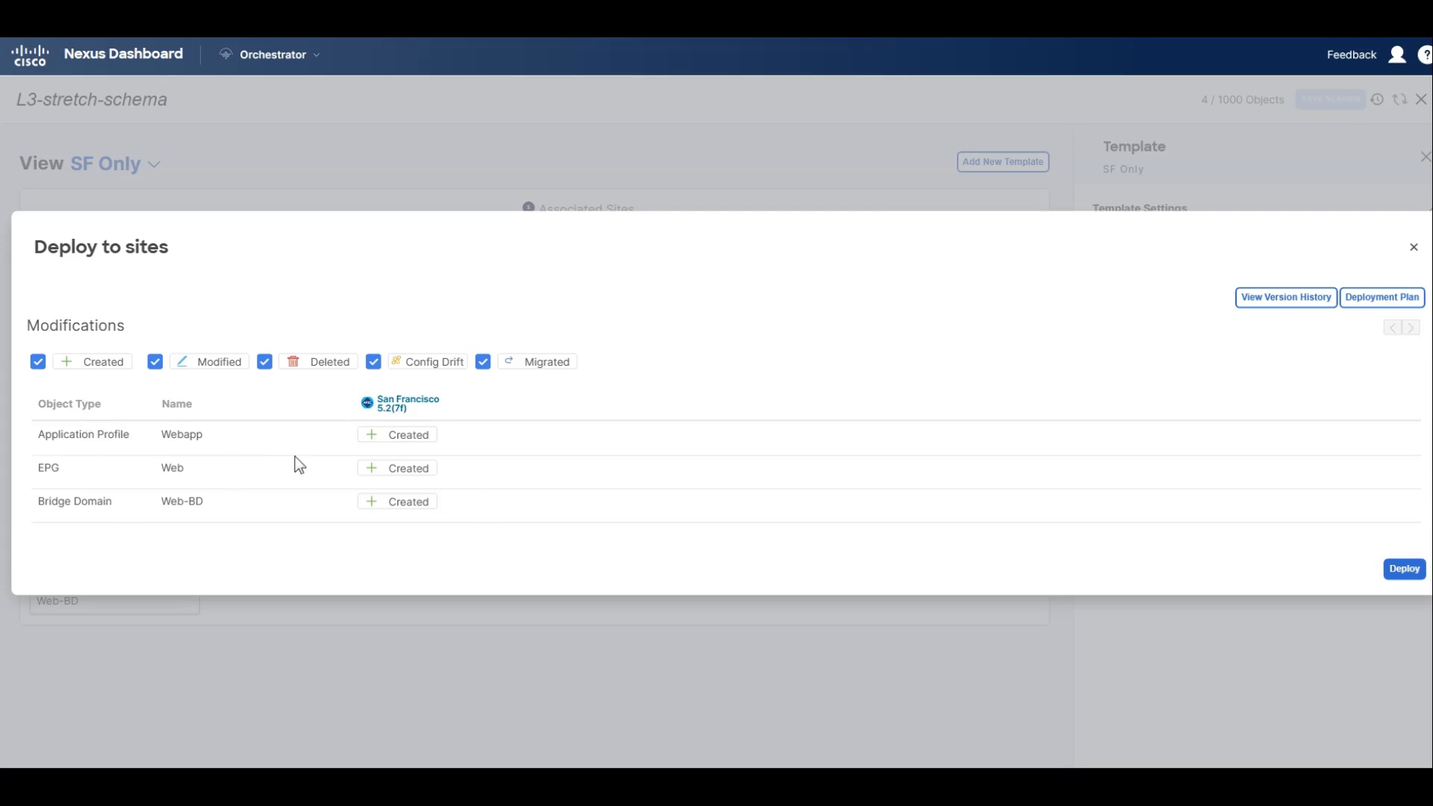
pyautogui.click(1405, 570)
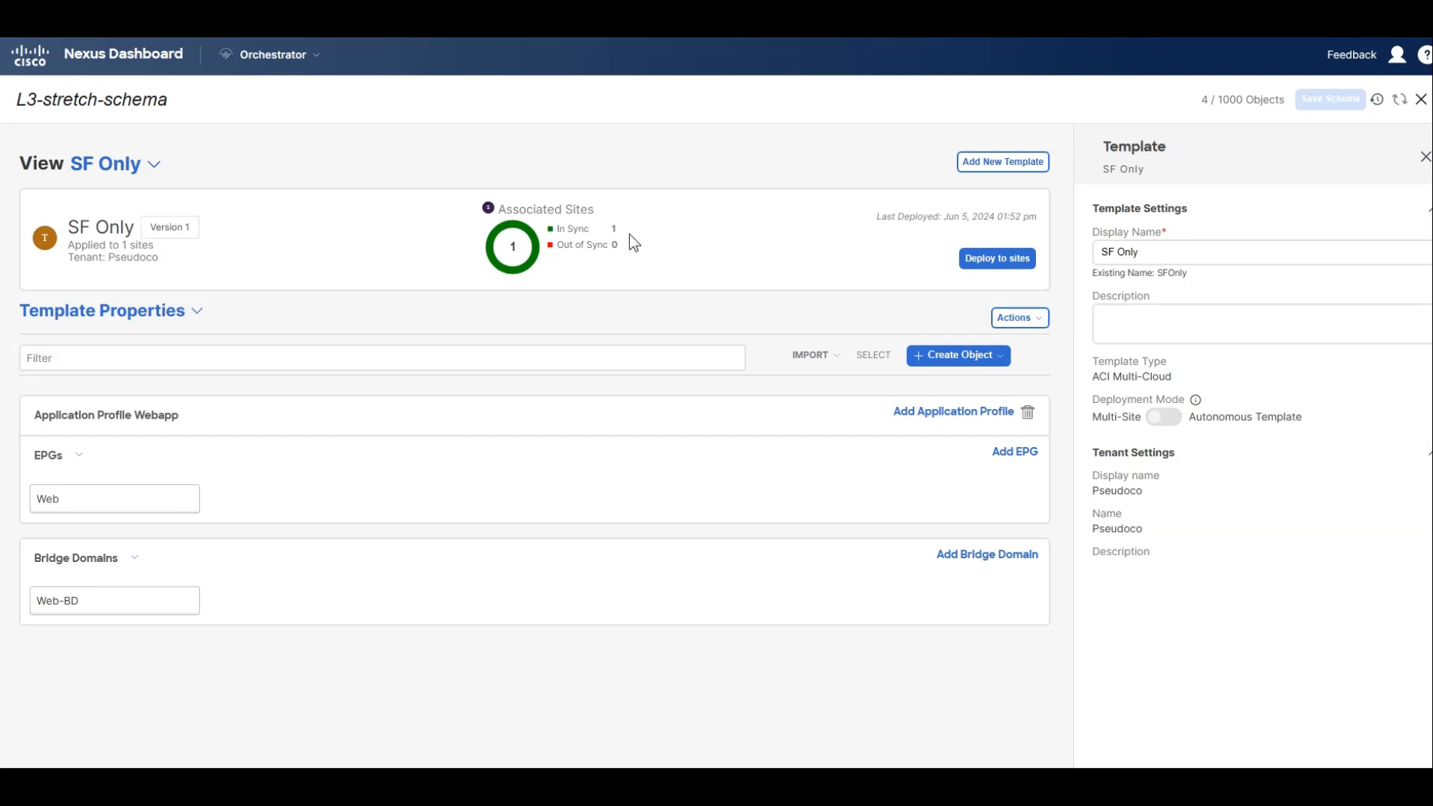
# Enable L2 Stretch on the Web-BD bridge domain in the SF Only template, accepting the removal of site-local subnets.
pyautogui.click(159, 317)
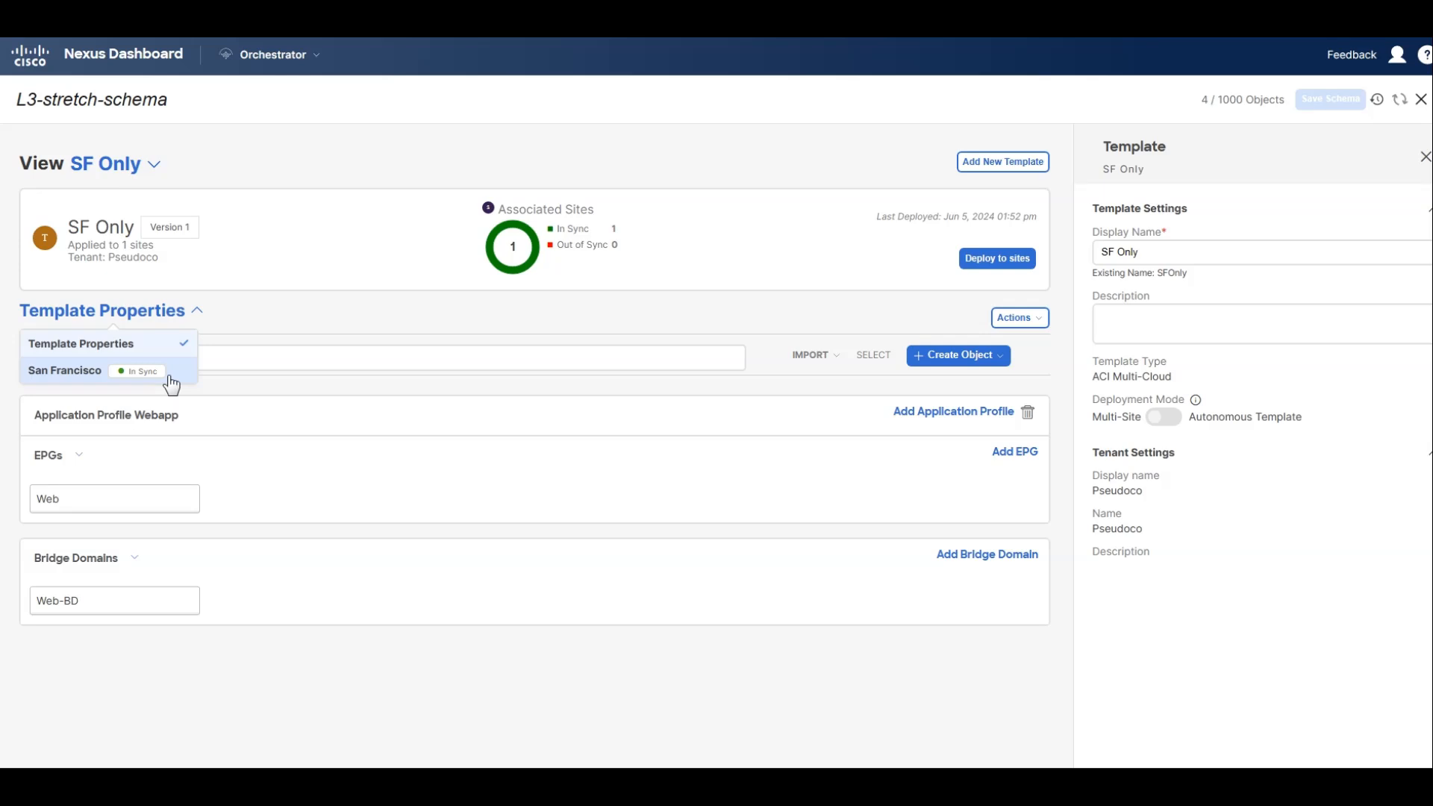
pyautogui.click(115, 601)
pyautogui.scroll(-3, 1082, 585)
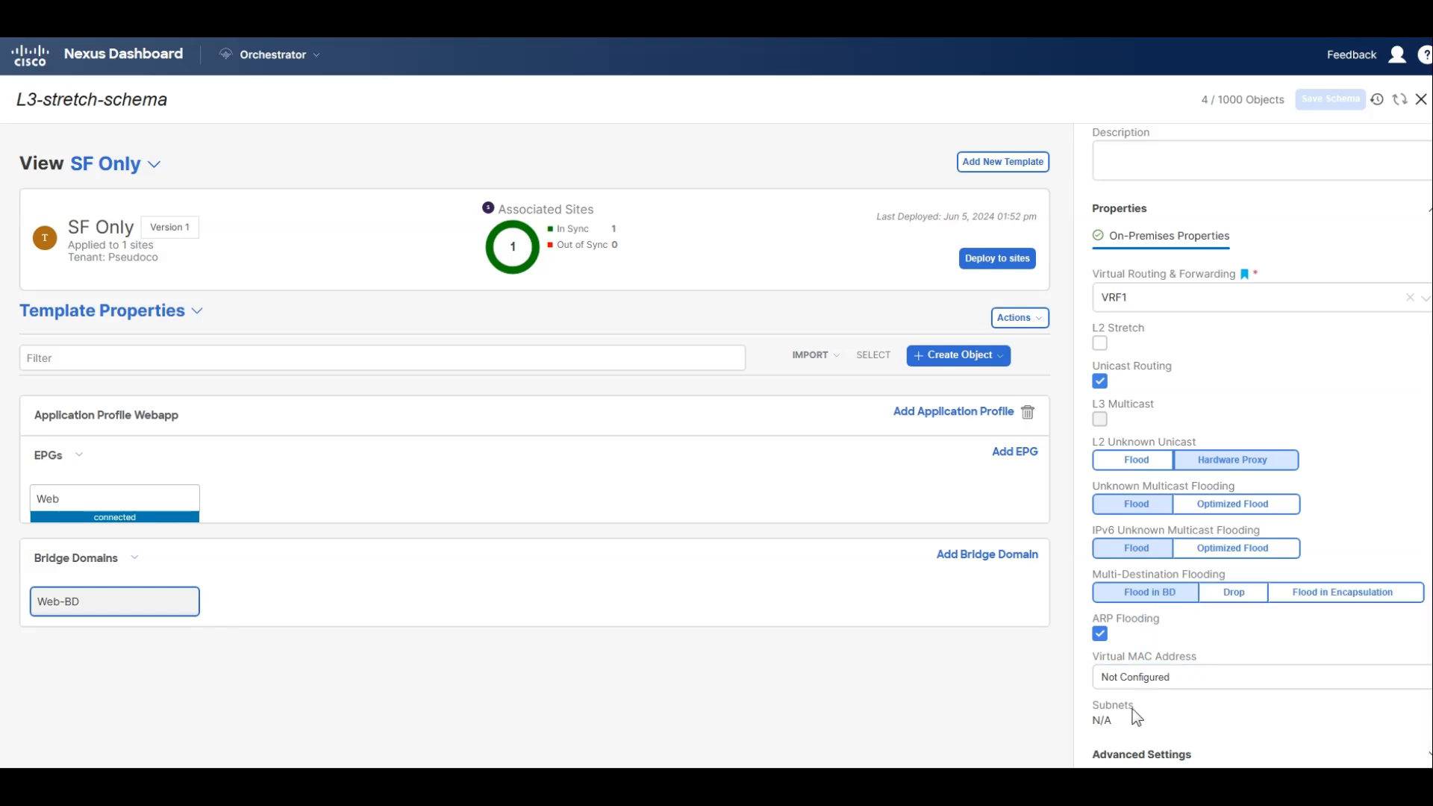
pyautogui.moveTo(142, 604)
pyautogui.click(112, 500)
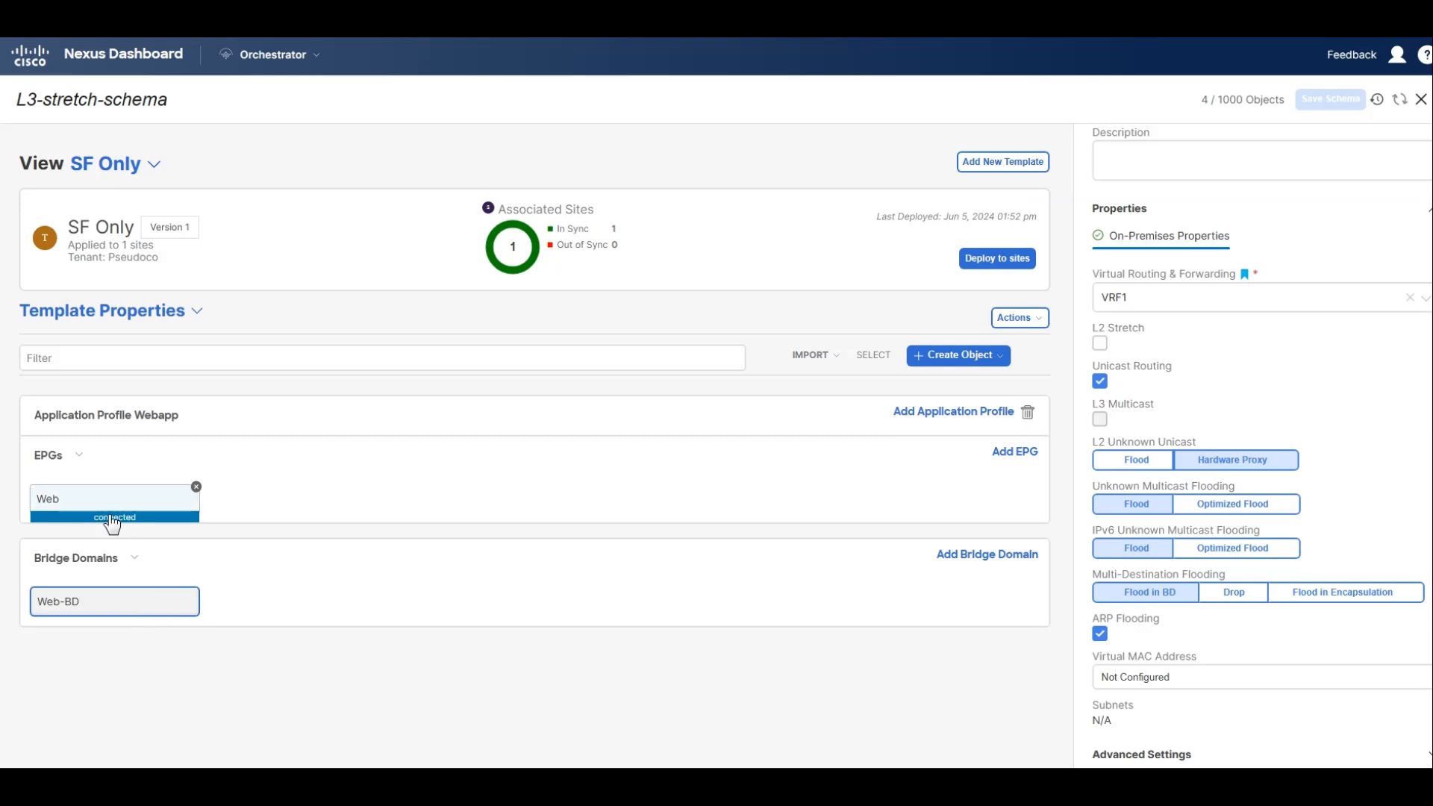
pyautogui.click(121, 602)
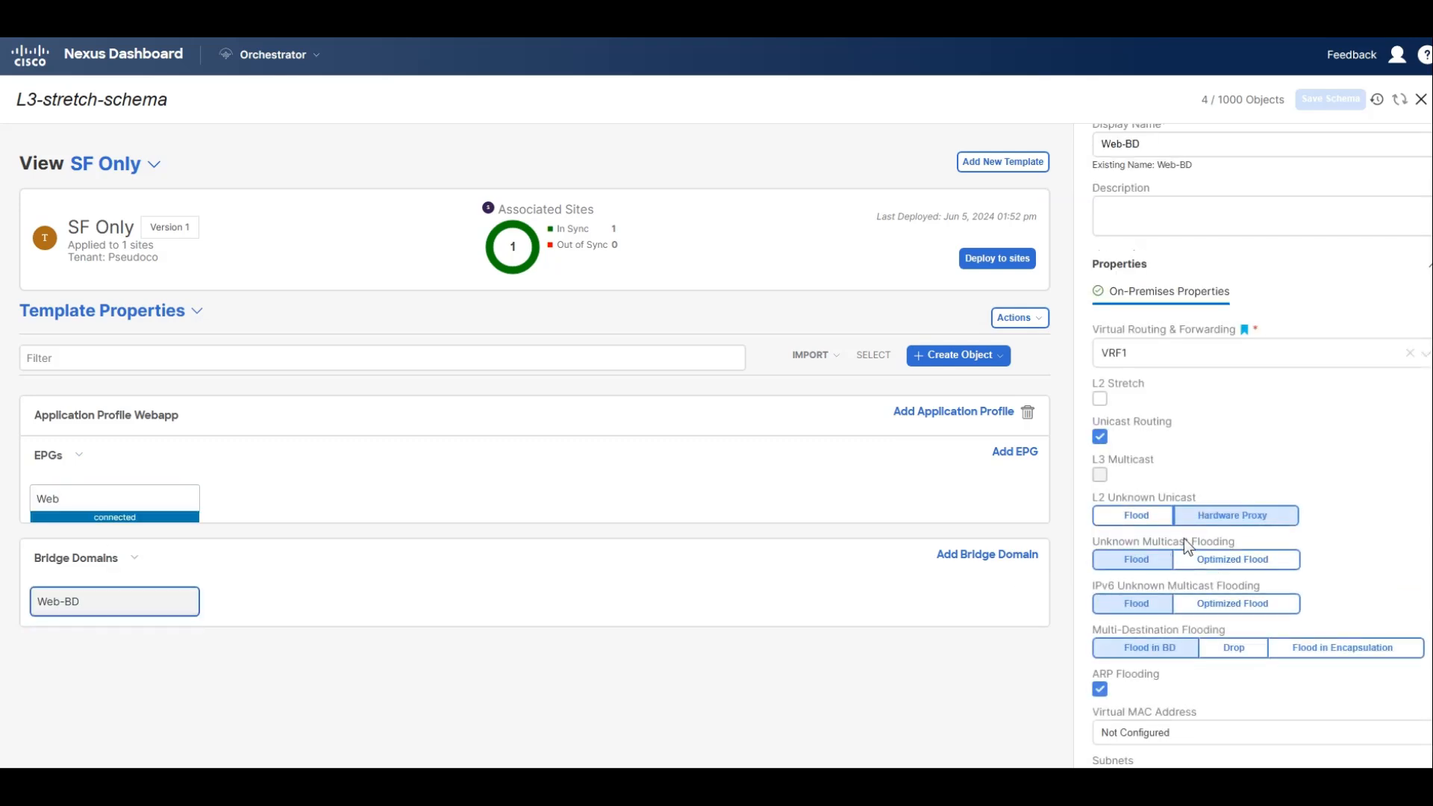
pyautogui.scroll(-1, 1227, 655)
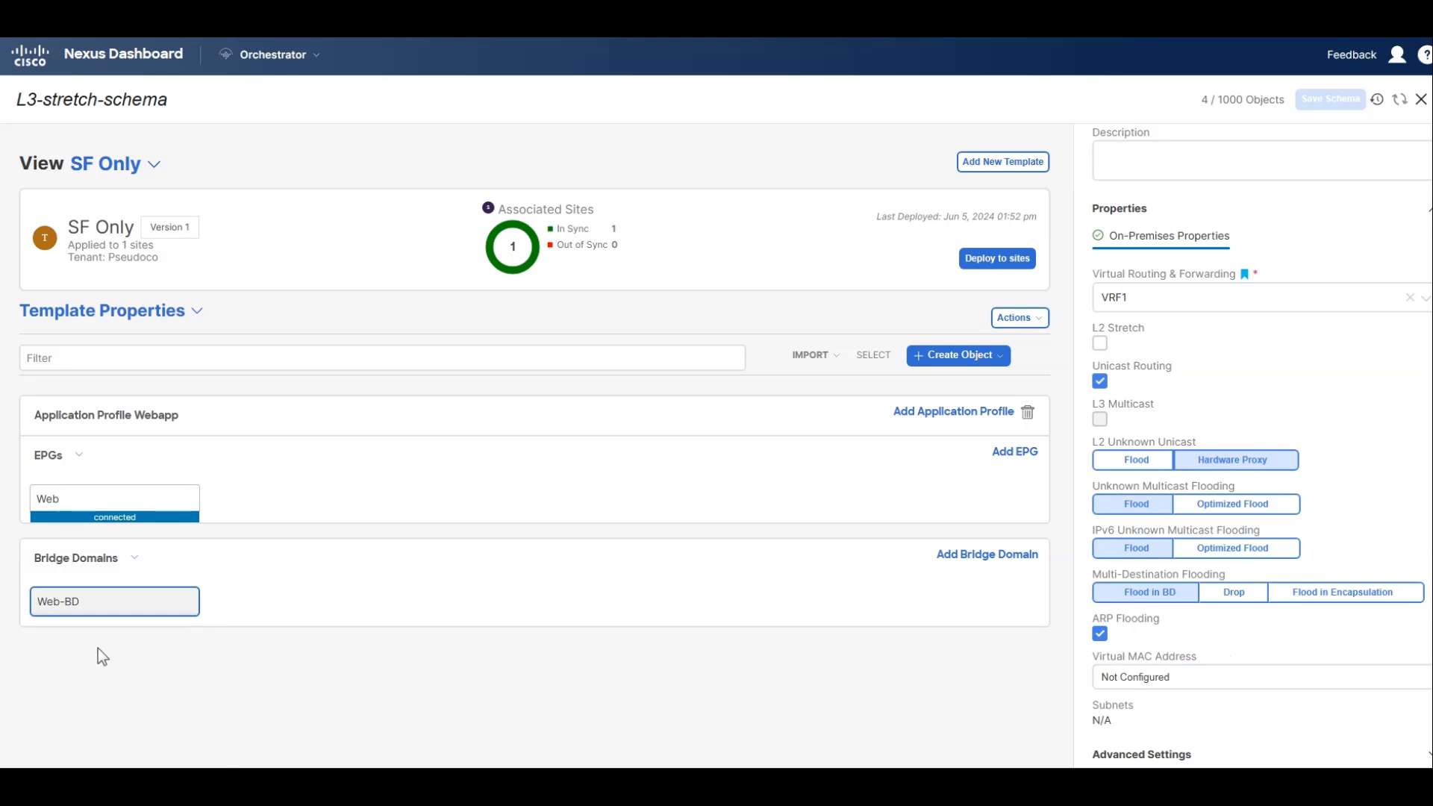
pyautogui.moveTo(85, 610)
pyautogui.click(1099, 344)
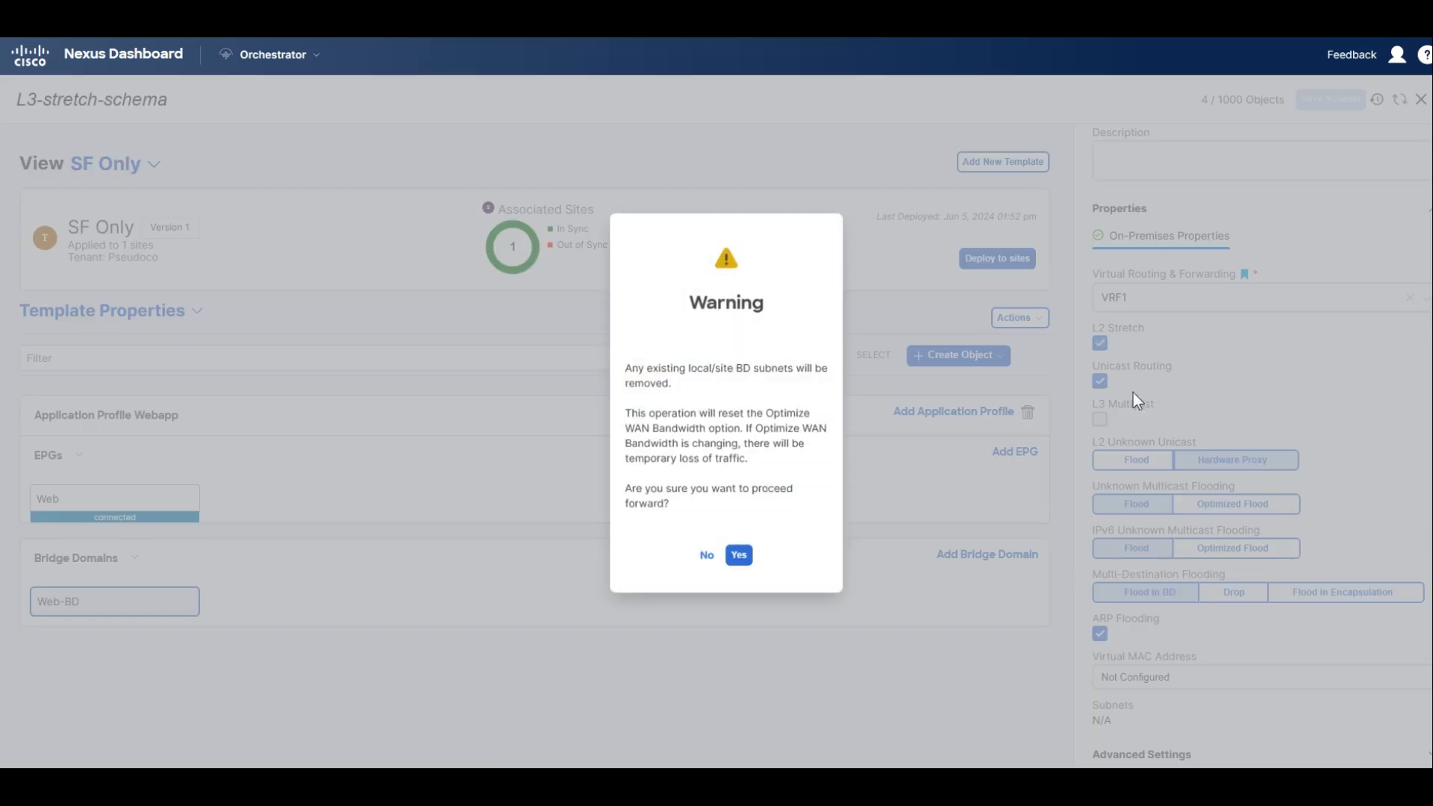
pyautogui.click(742, 555)
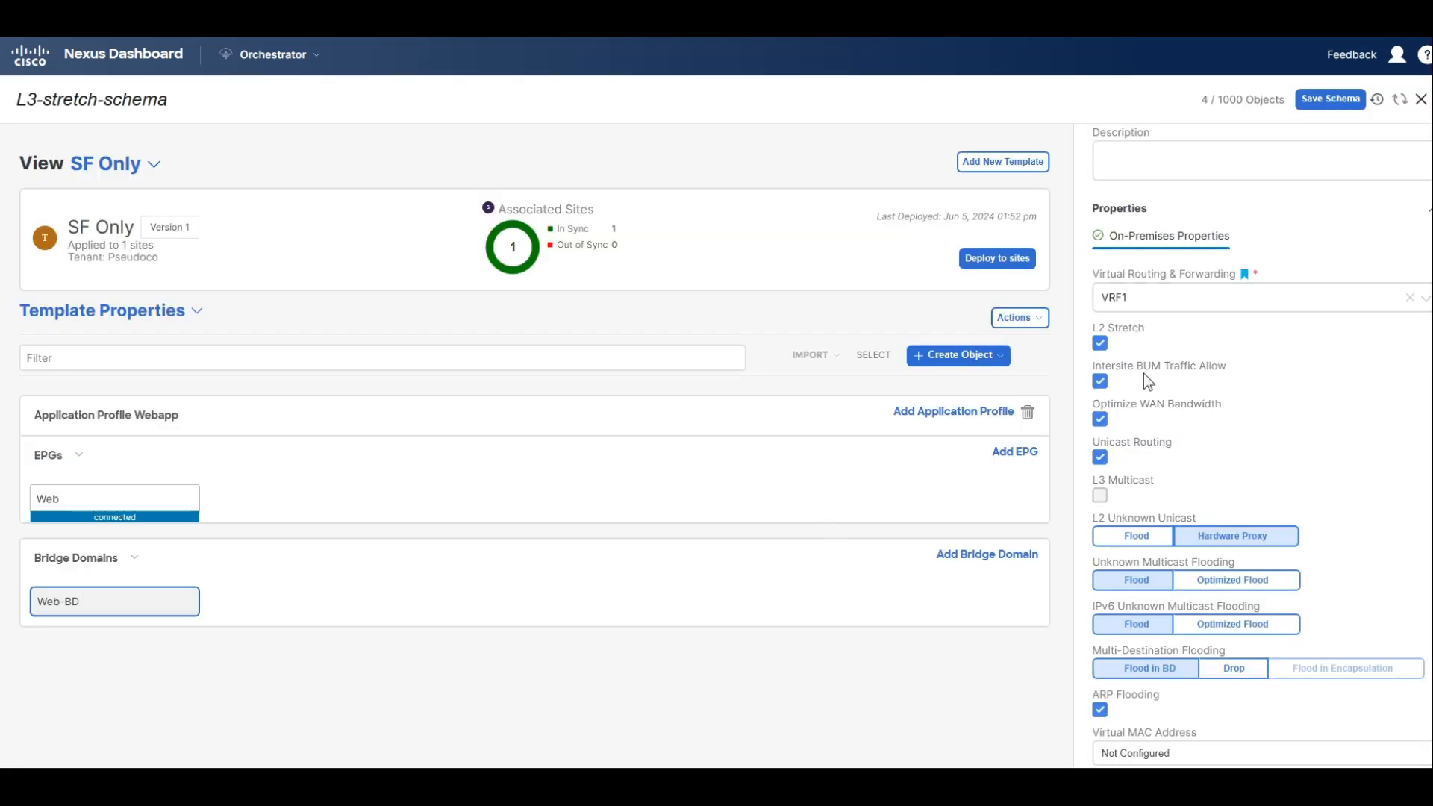
# Add a subnet with gateway IP 10.1.1.254/24 to Web-BD, keeping its scope Private to VRF.
pyautogui.scroll(-2, 1143, 373)
pyautogui.click(1107, 718)
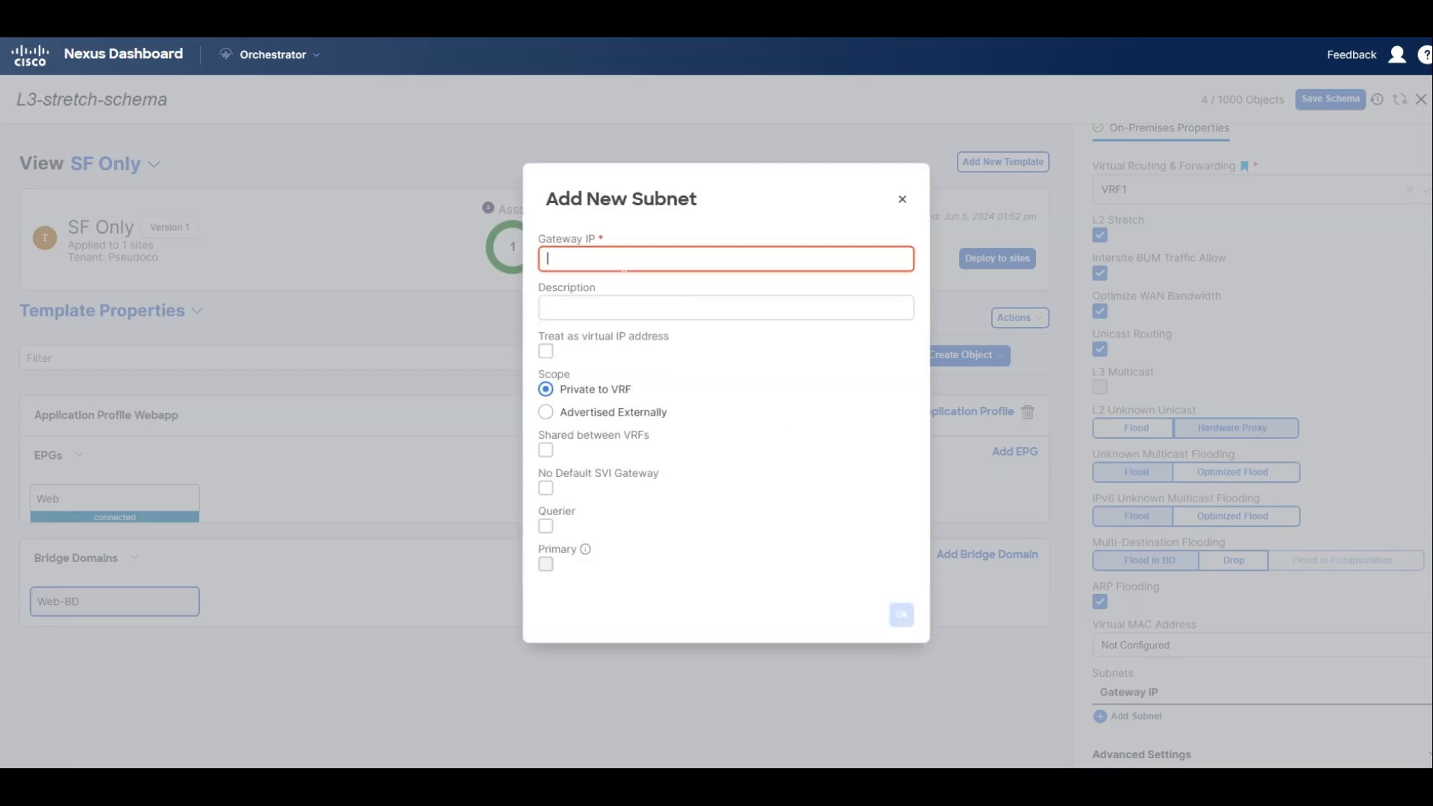
pyautogui.write('10.1.1.254/24')
pyautogui.click(902, 619)
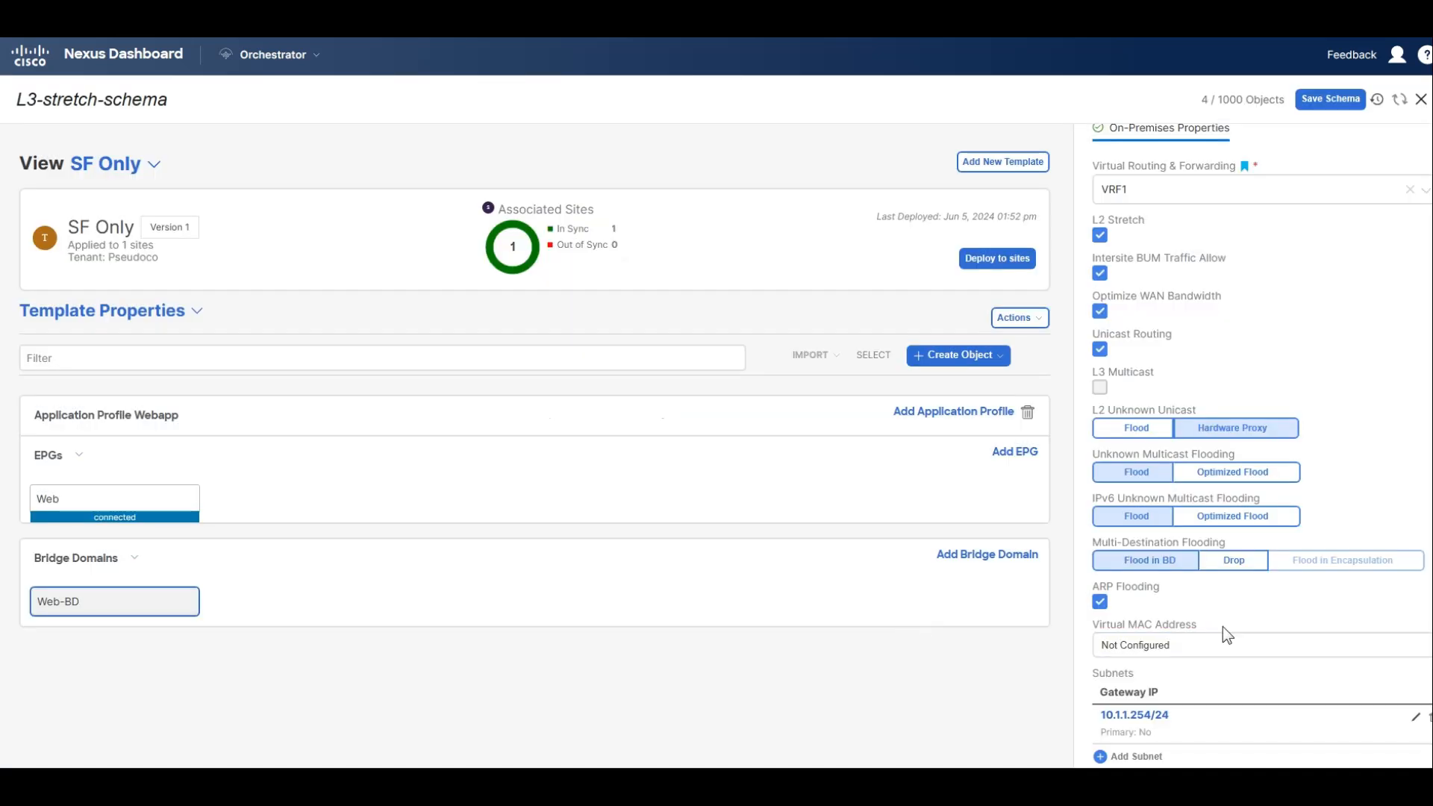
# Save the schema and deploy the modified Web-BD bridge domain to the San Francisco site.
pyautogui.click(1330, 98)
pyautogui.click(982, 314)
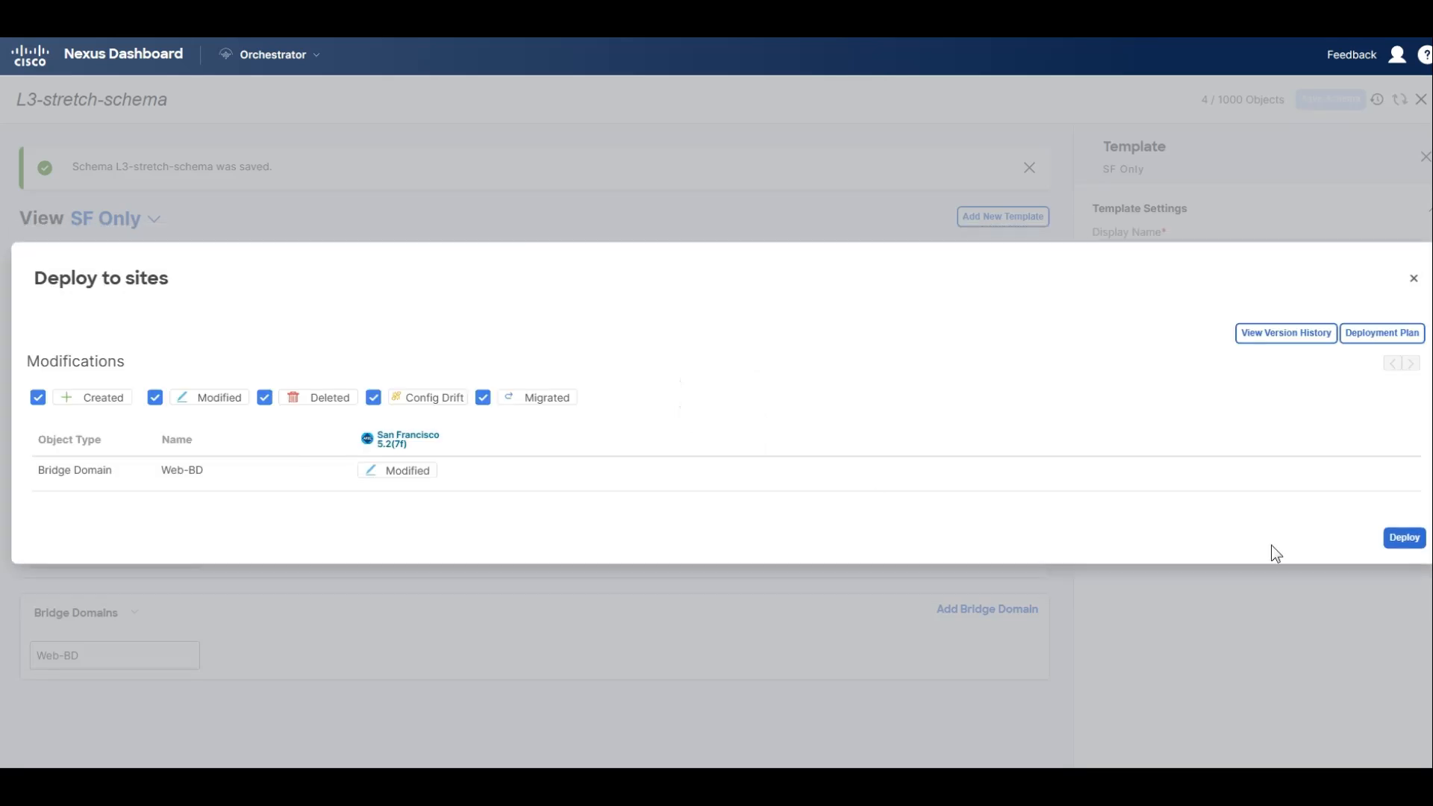
pyautogui.click(1391, 541)
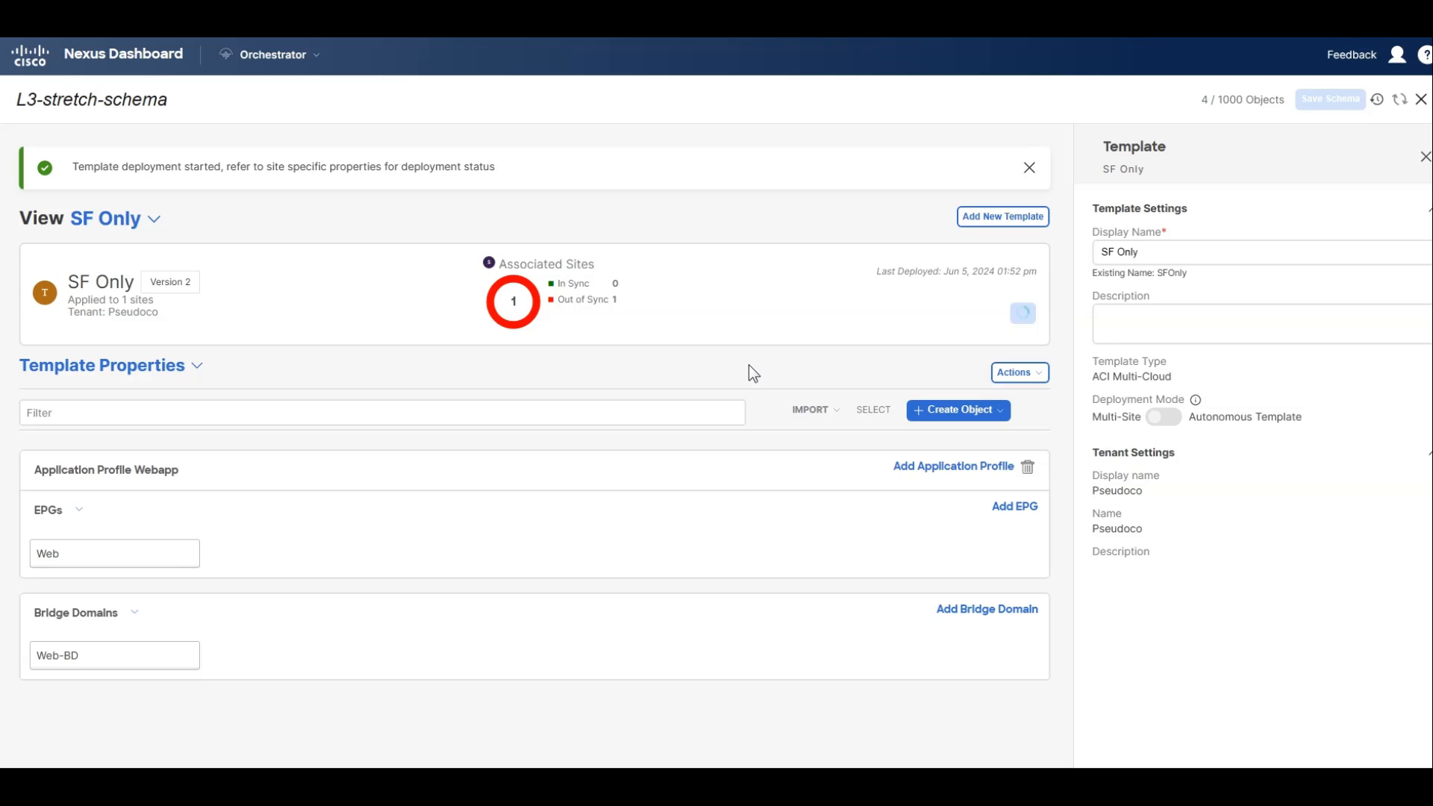
# Check the SF Only template's site status and the Web EPG's bridge domain association.
pyautogui.click(175, 372)
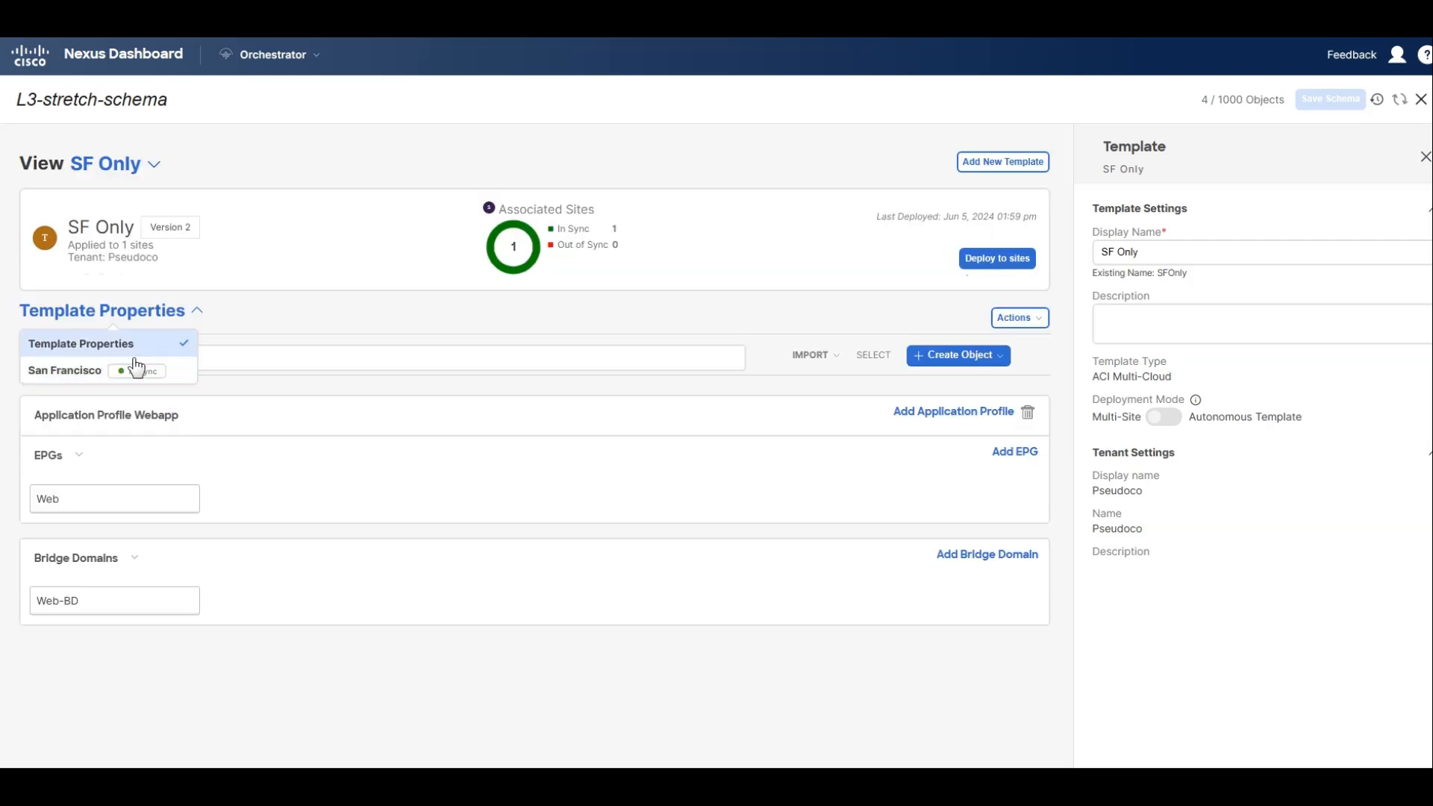
pyautogui.click(91, 512)
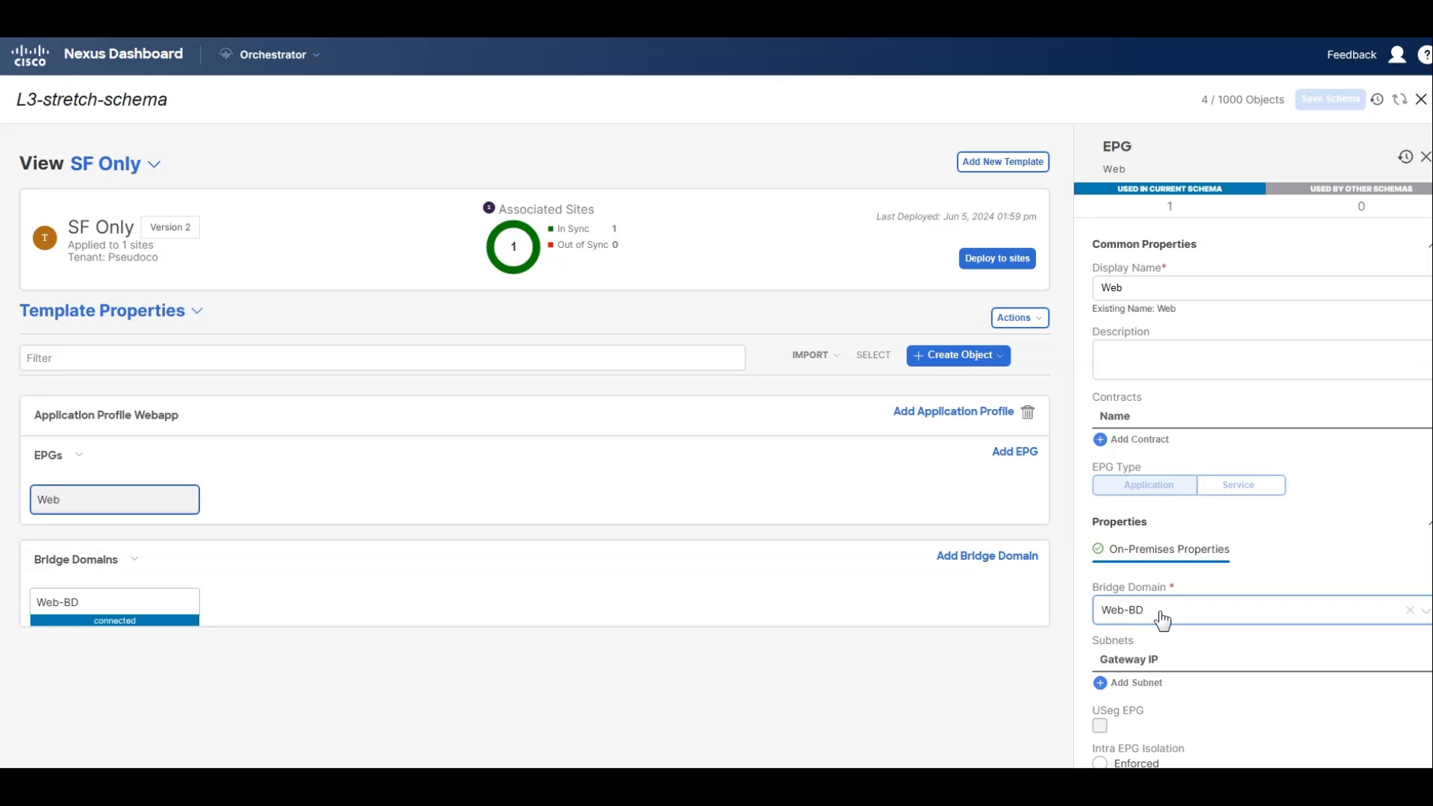
pyautogui.click(752, 442)
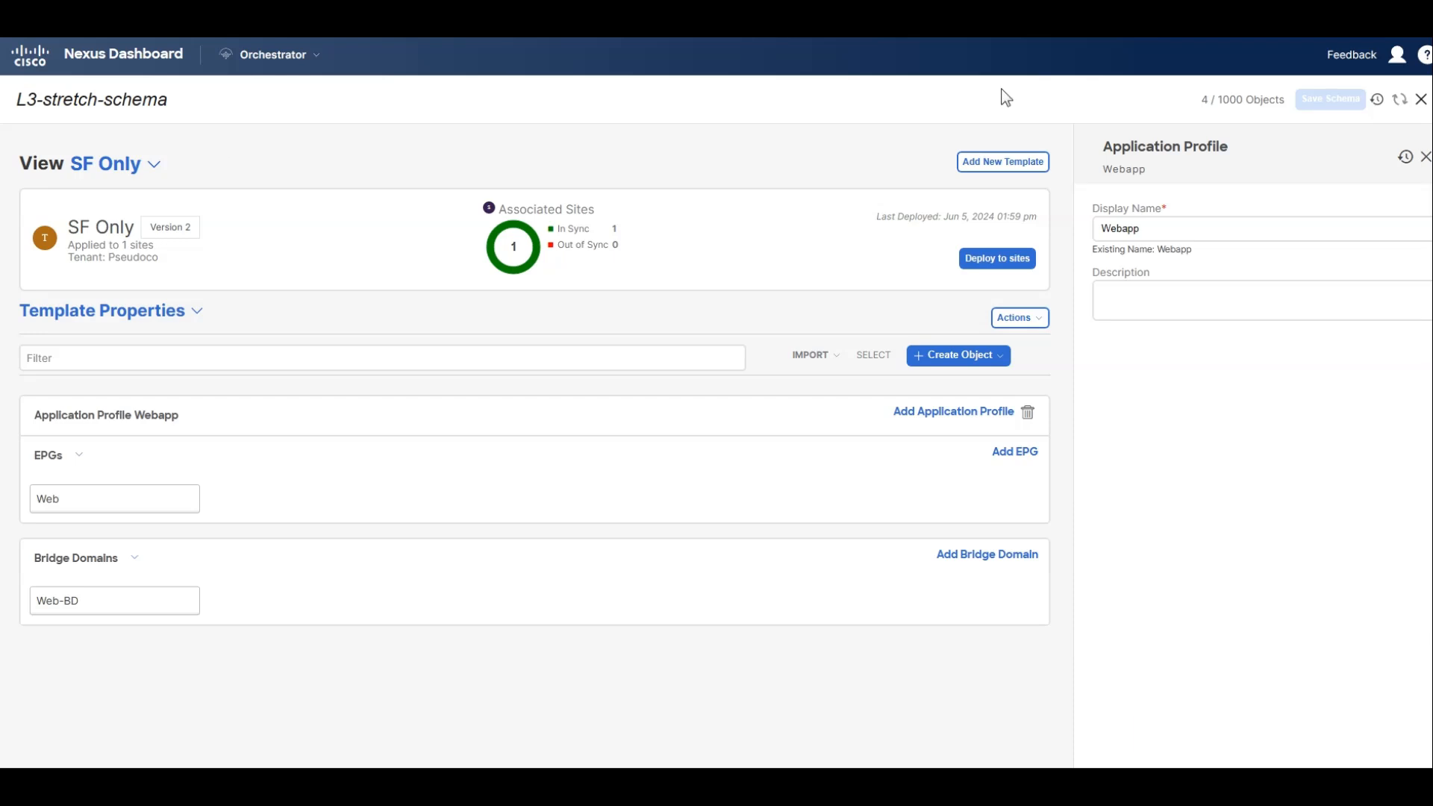
# Close and reopen L3-stretch-schema and add a new ACI Multi-Cloud template to it.
pyautogui.click(1421, 100)
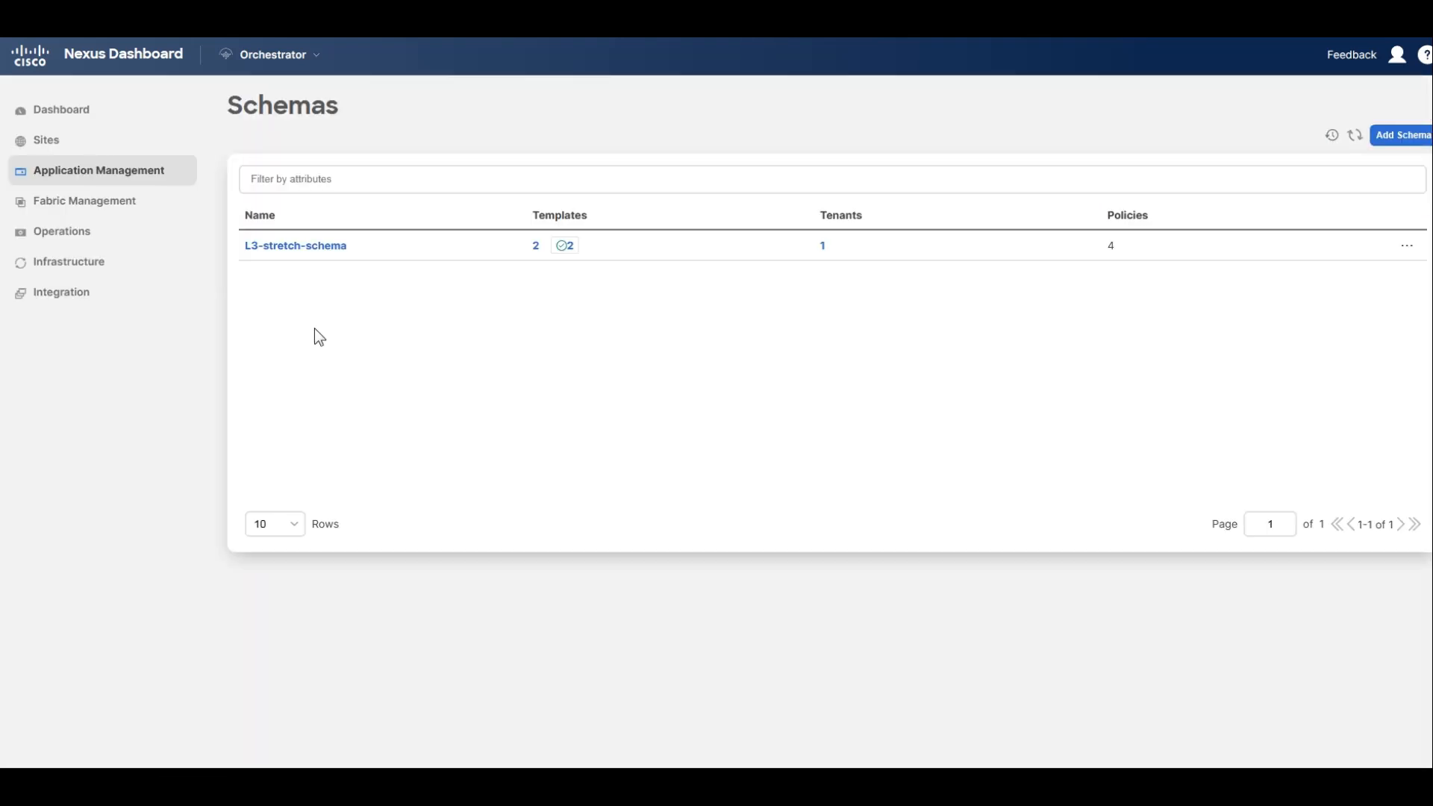
pyautogui.click(312, 256)
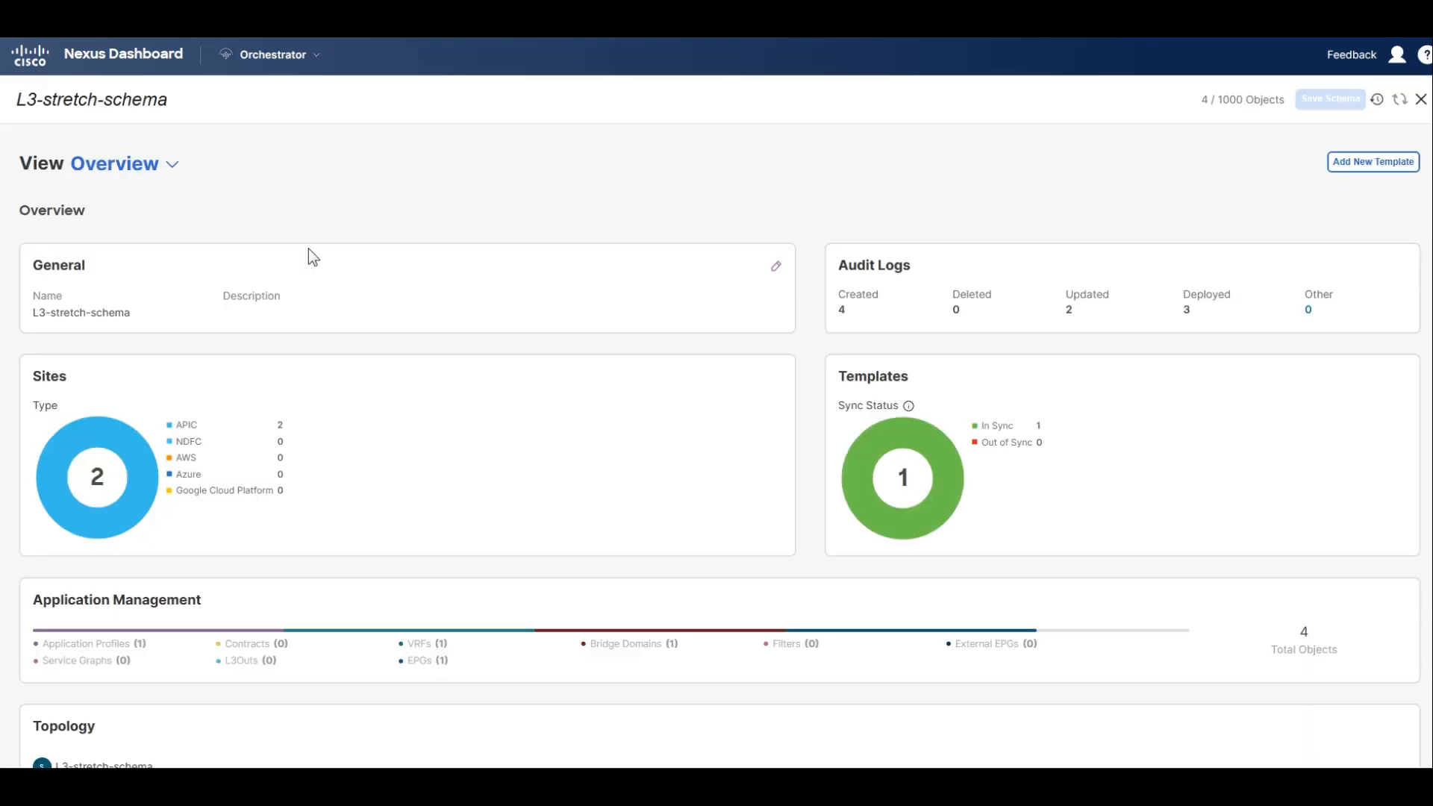
pyautogui.click(1380, 163)
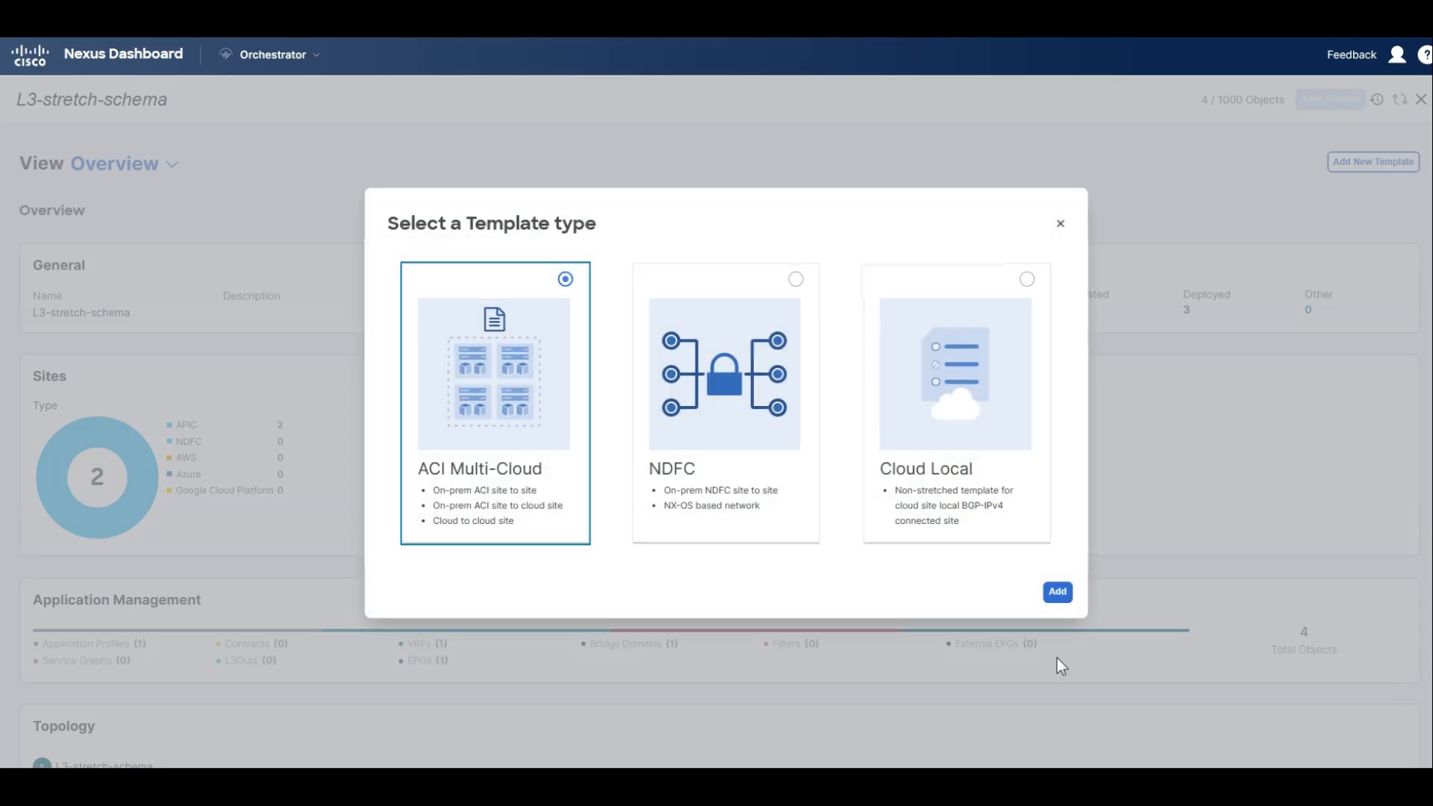
pyautogui.click(1058, 593)
pyautogui.moveTo(1061, 596); pyautogui.dragTo(517, 336)
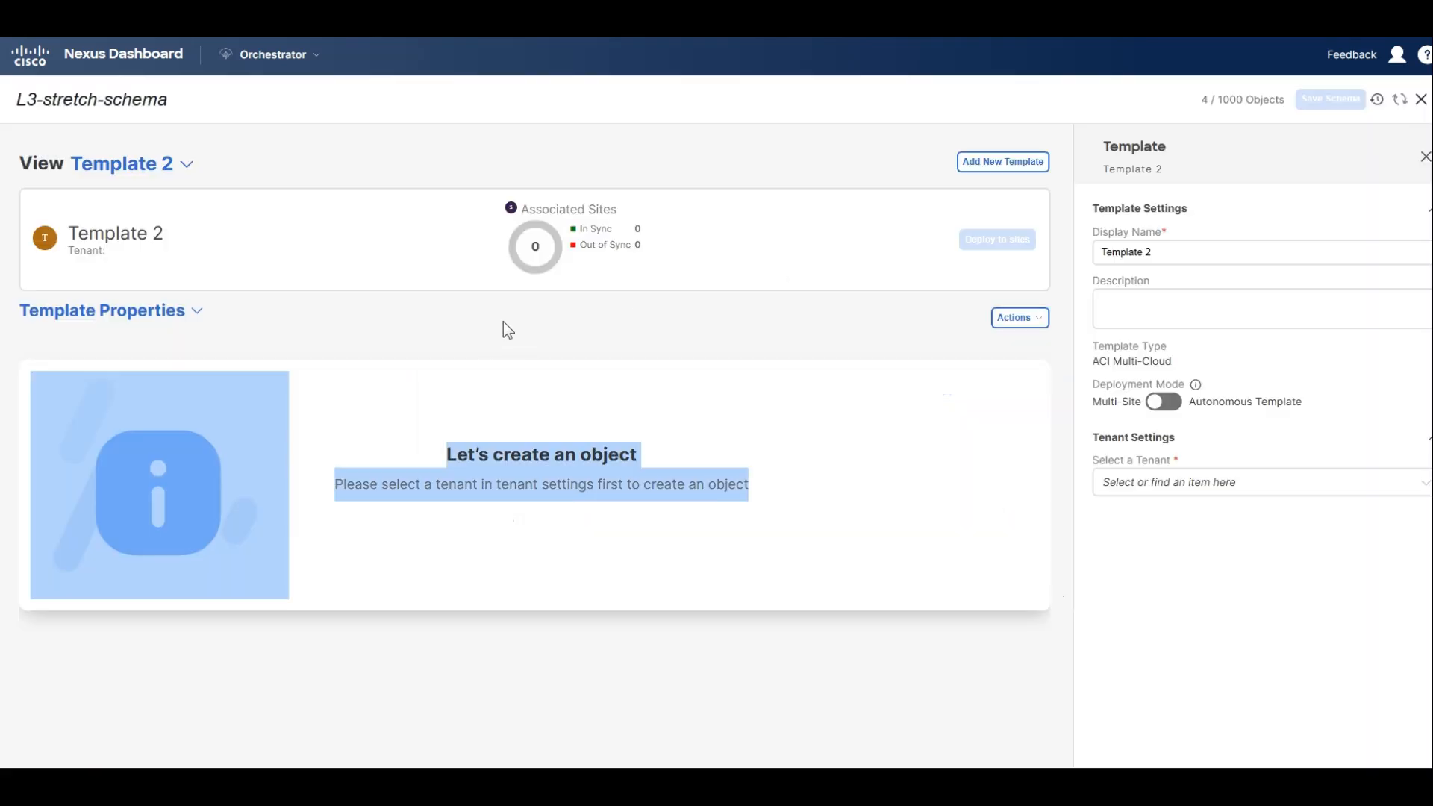
# Name the new template NY Only and assign it to the Pseudoco tenant.
pyautogui.tripleClick(1127, 252)
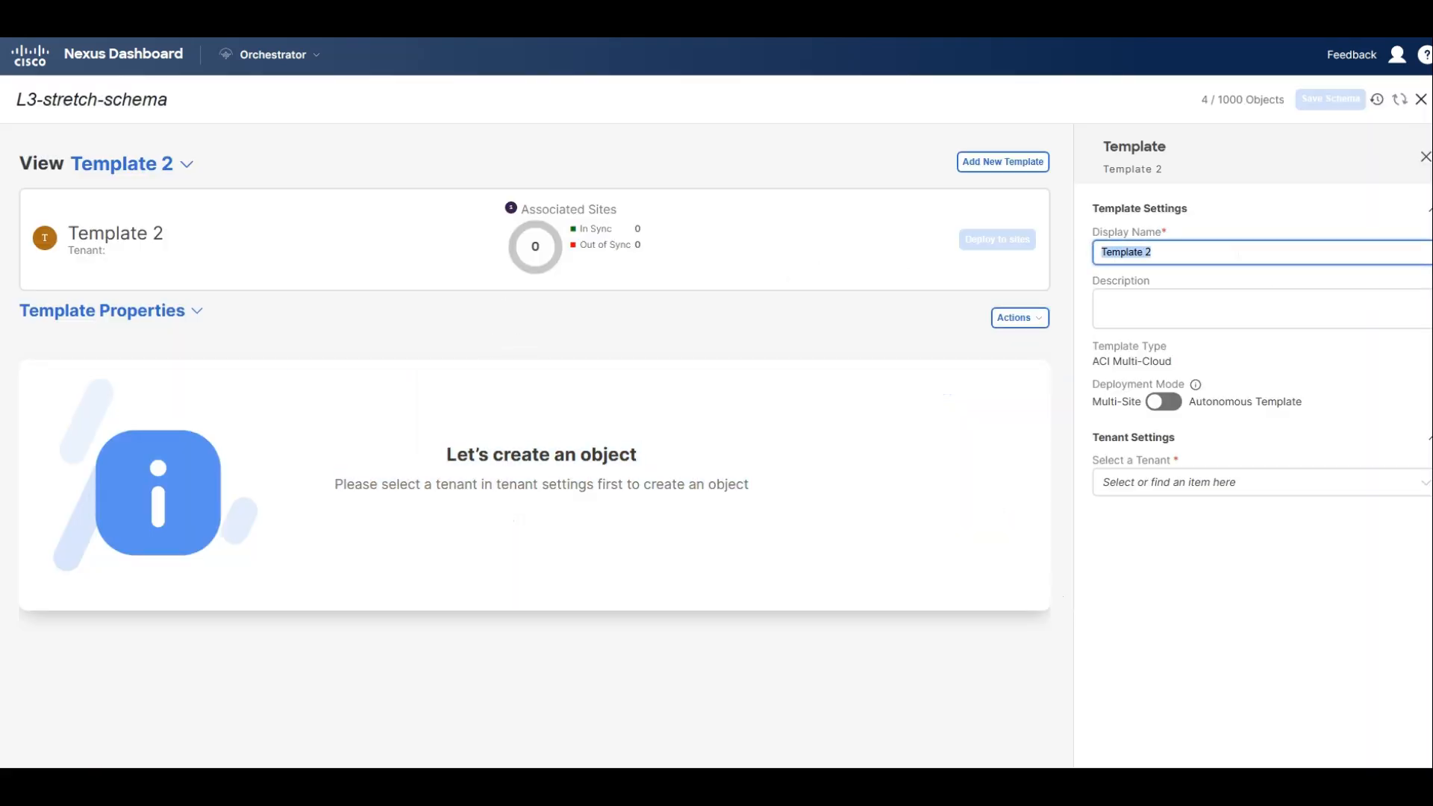
pyautogui.write('NY Only')
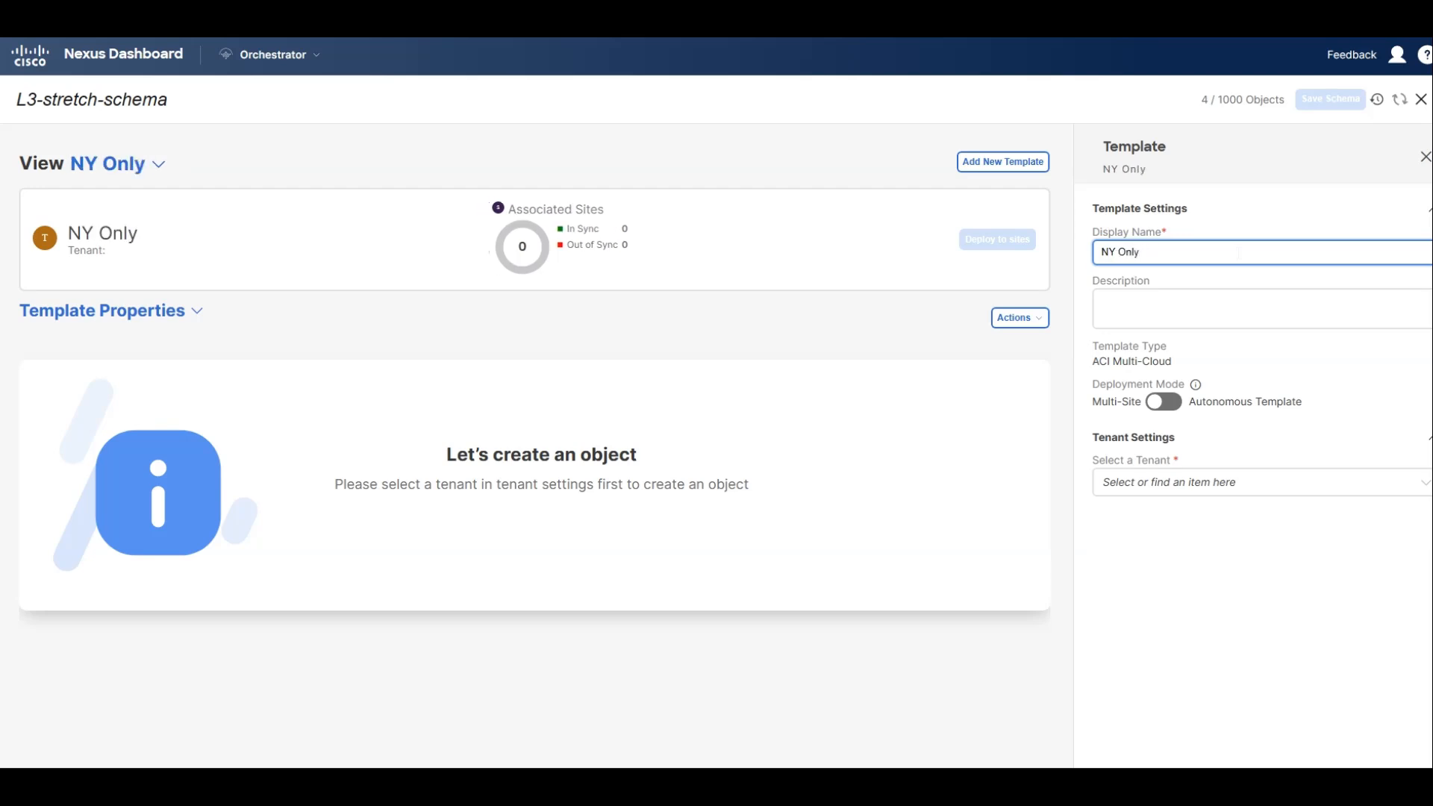
pyautogui.click(1227, 487)
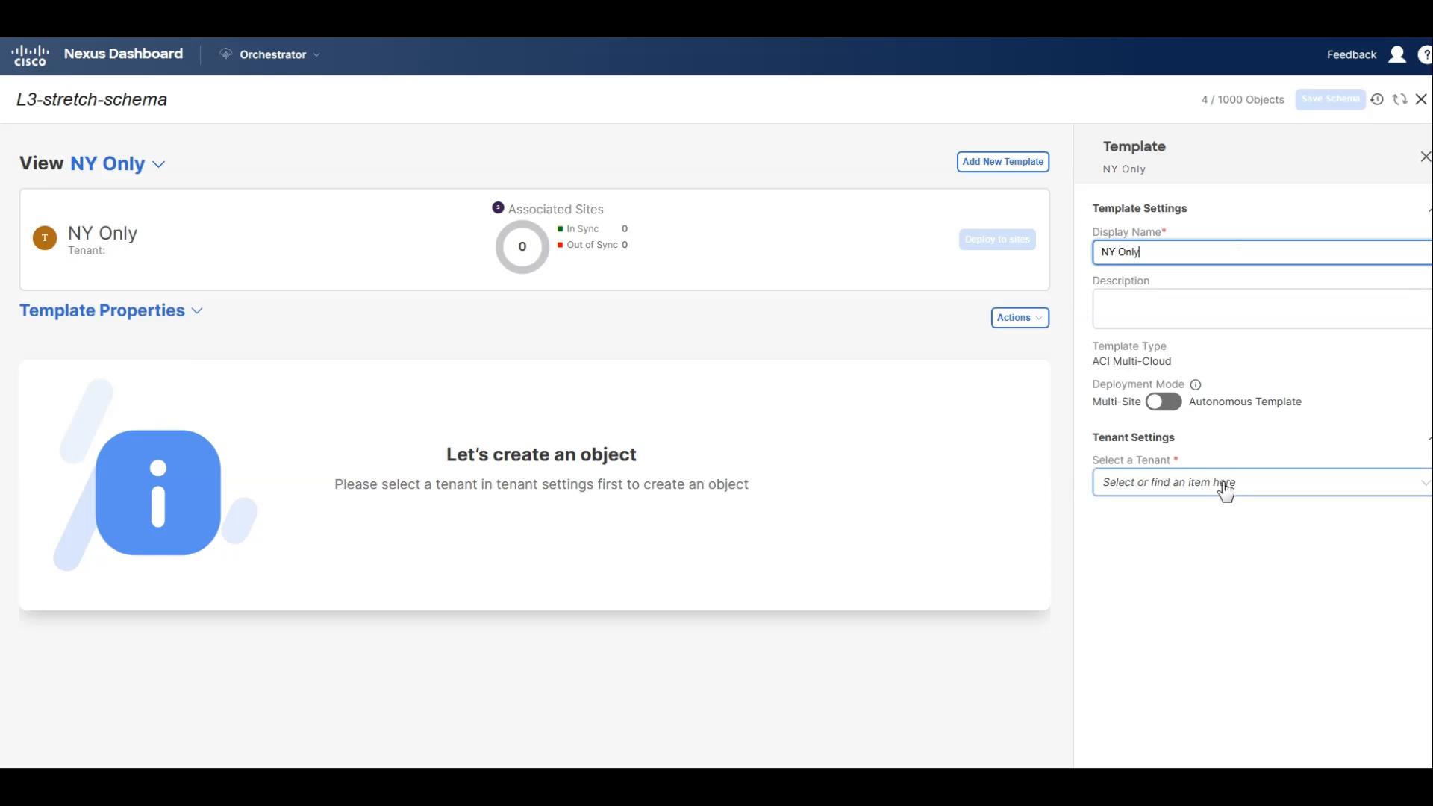
pyautogui.click(1167, 606)
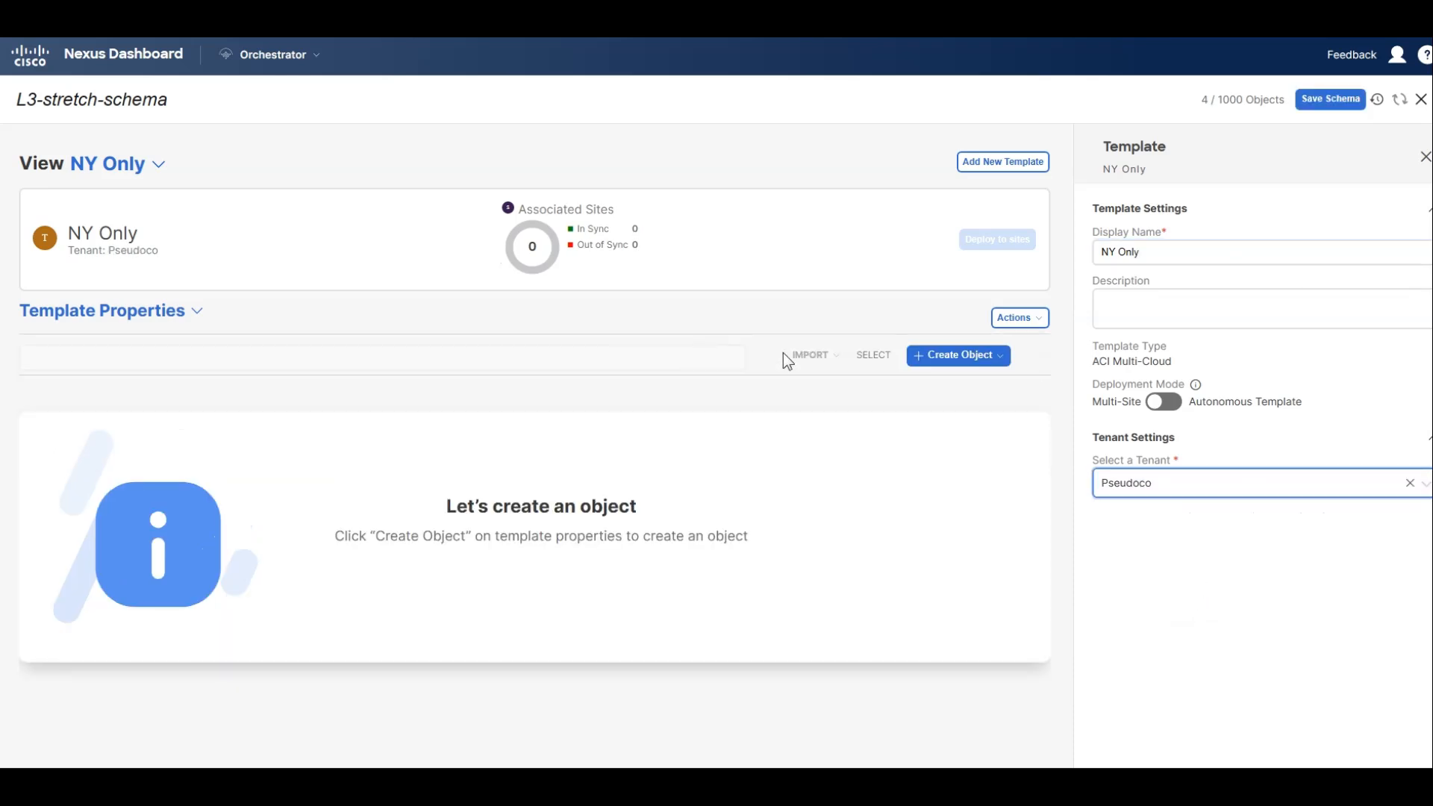
# Create an application profile named WebApp in the NY Only template.
pyautogui.click(997, 357)
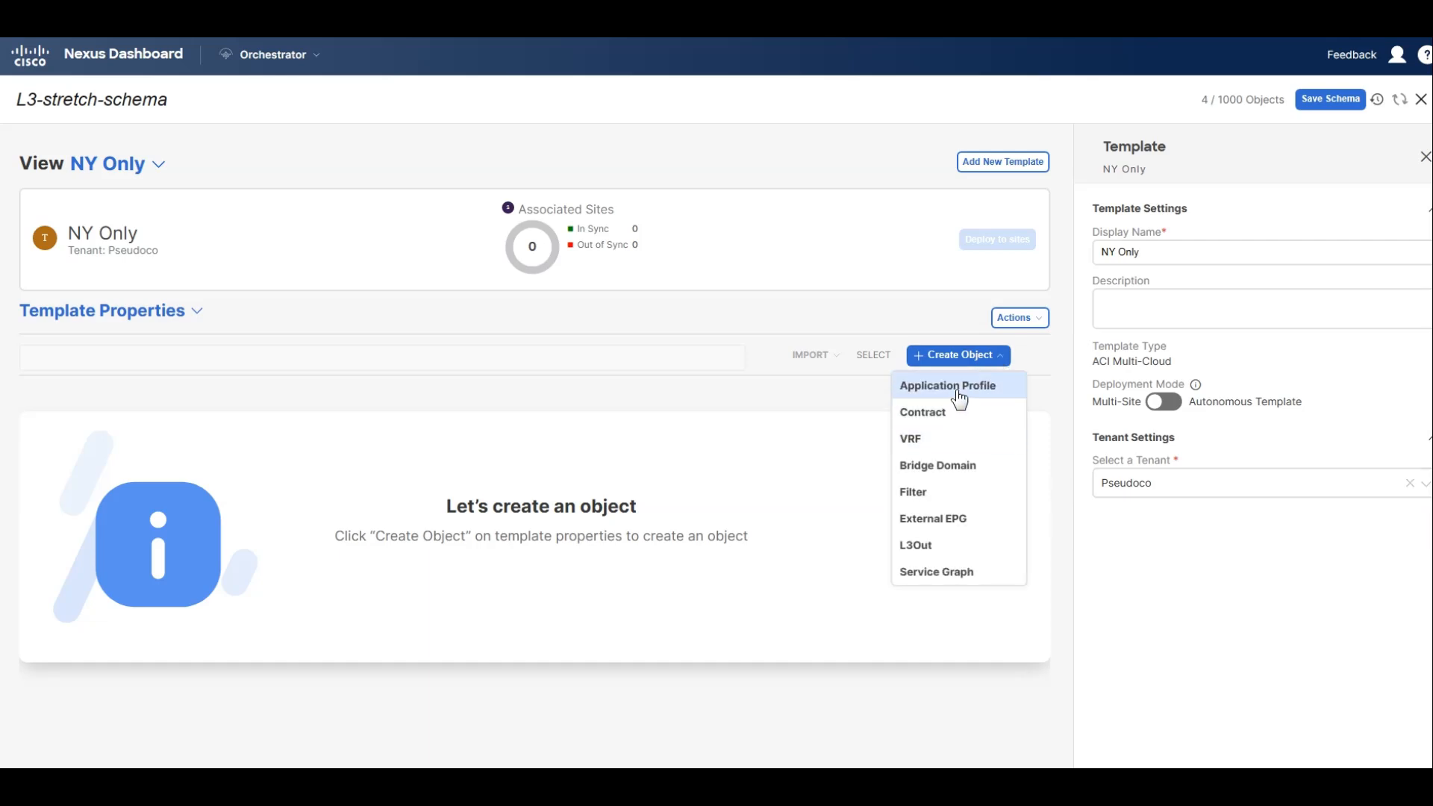
pyautogui.click(959, 388)
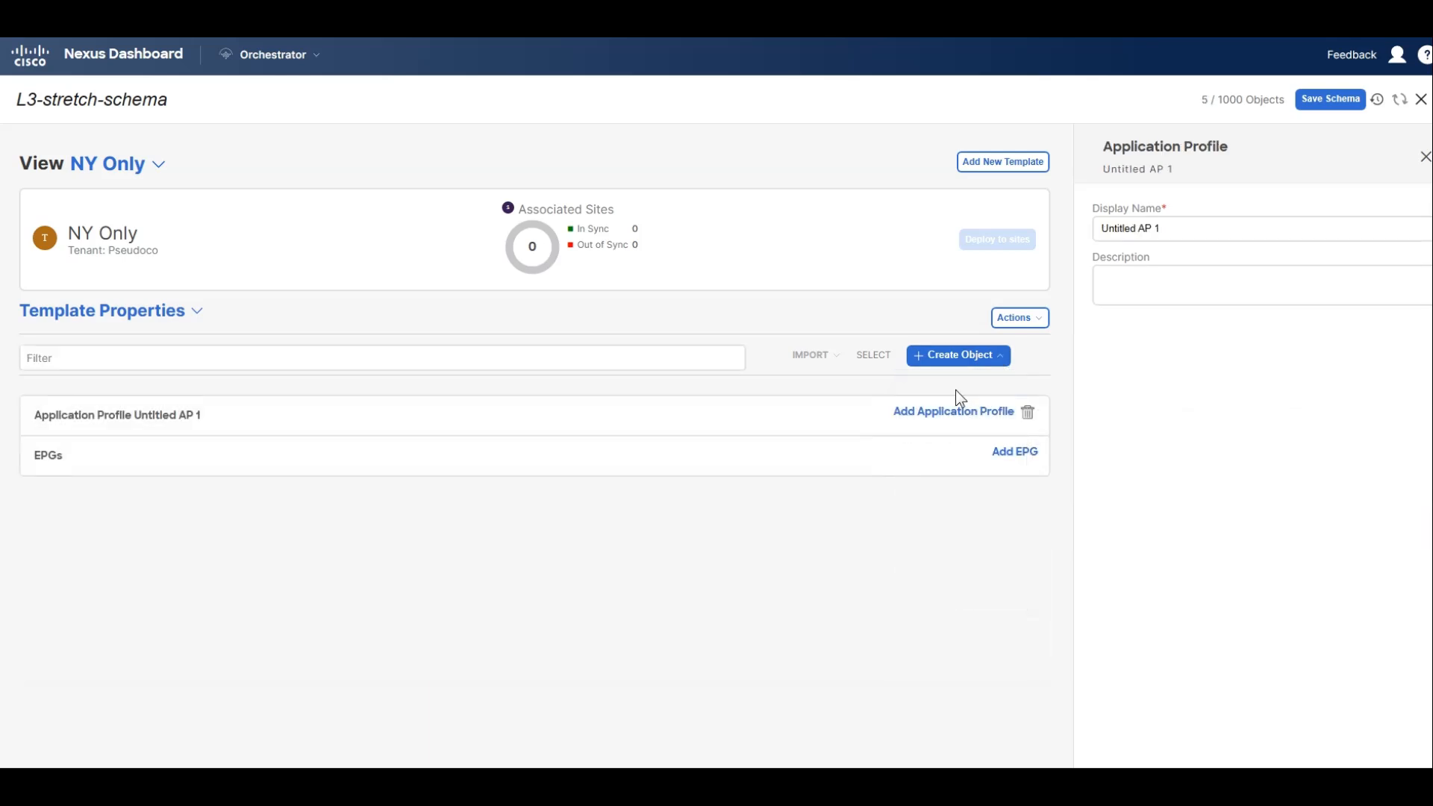
pyautogui.click(1151, 229)
pyautogui.tripleClick(1153, 228)
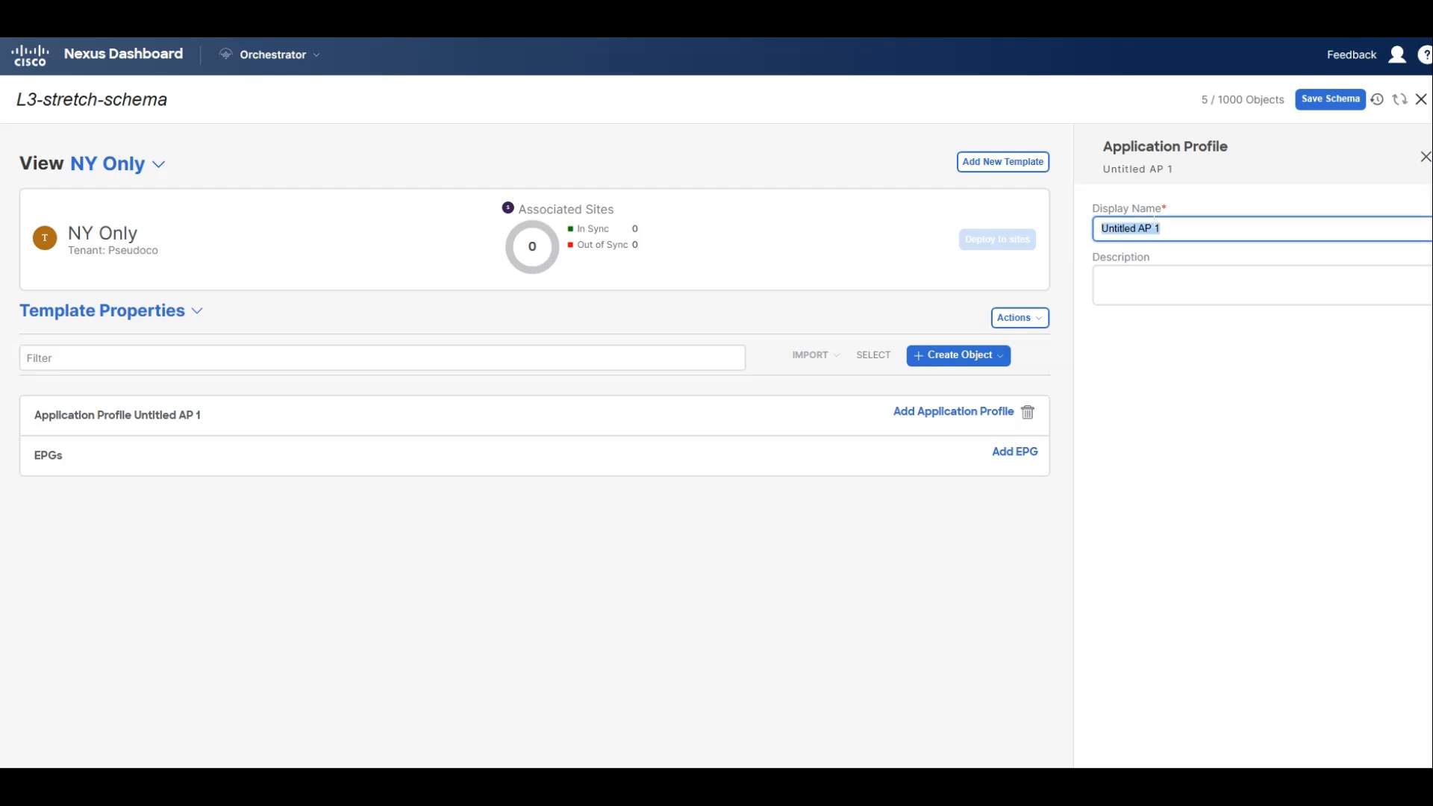
pyautogui.write('WebAP')
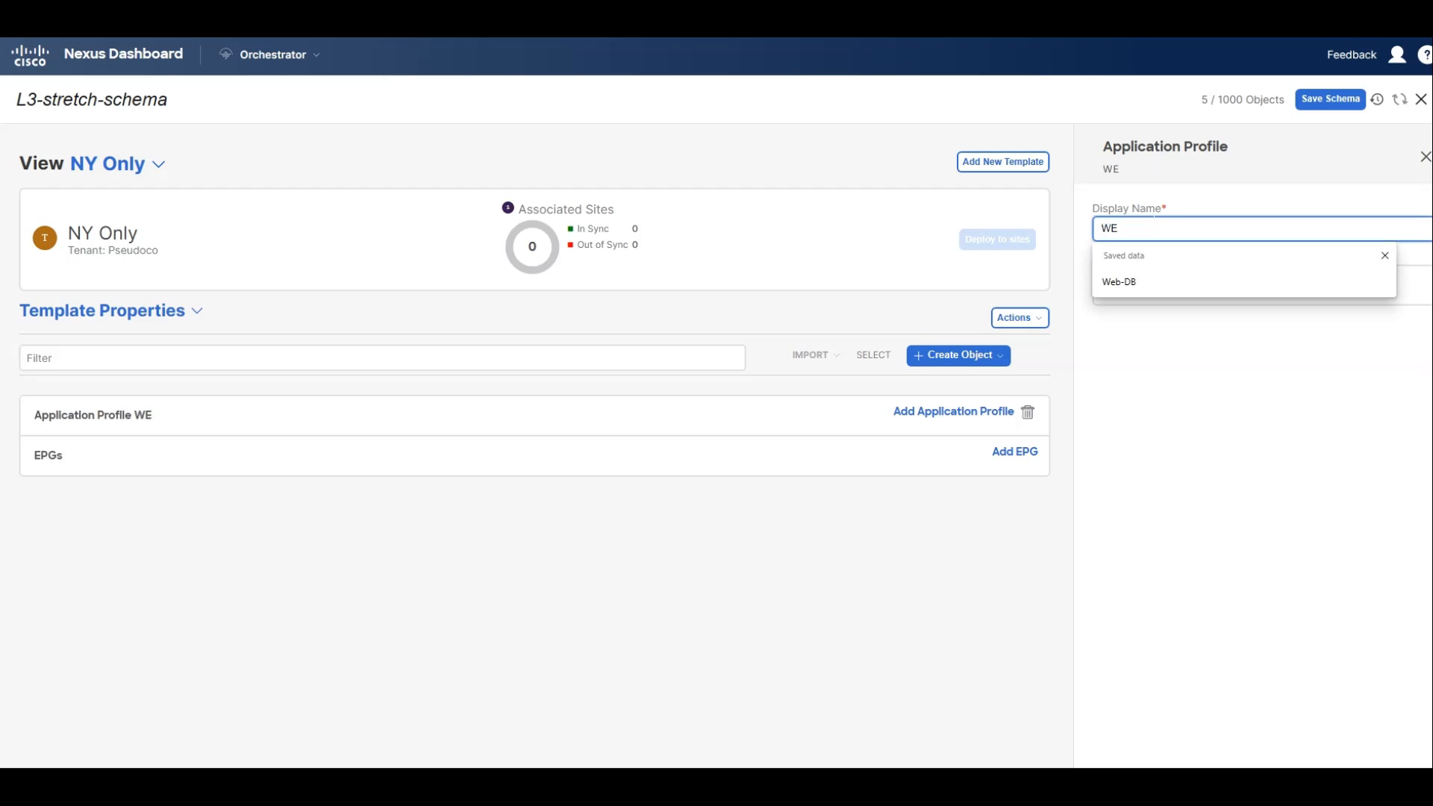
pyautogui.press('BackSpace')
pyautogui.write('p')
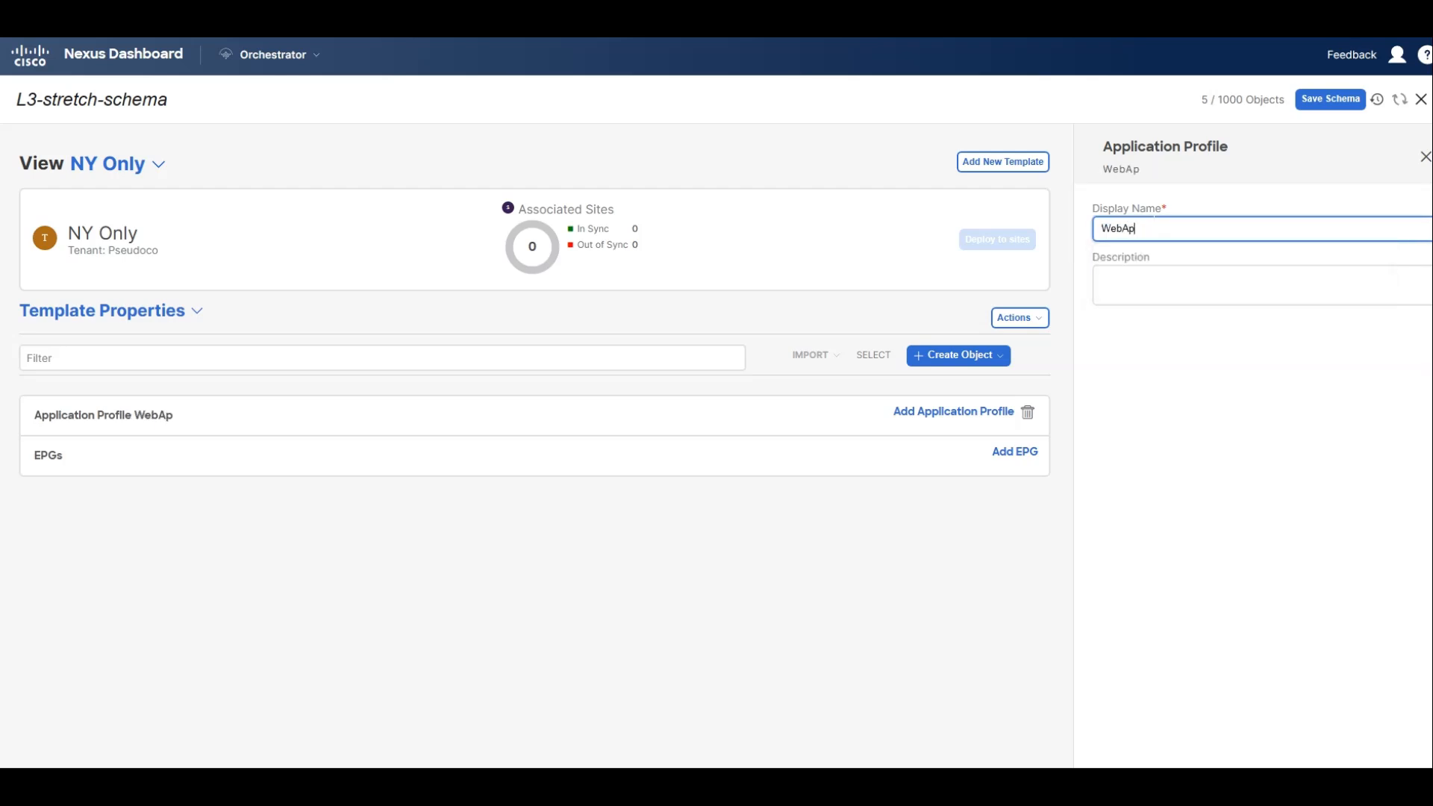
pyautogui.write('p')
# Add an EPG named App to the WebApp profile and create bridge domain App-BD for it.
pyautogui.click(1016, 453)
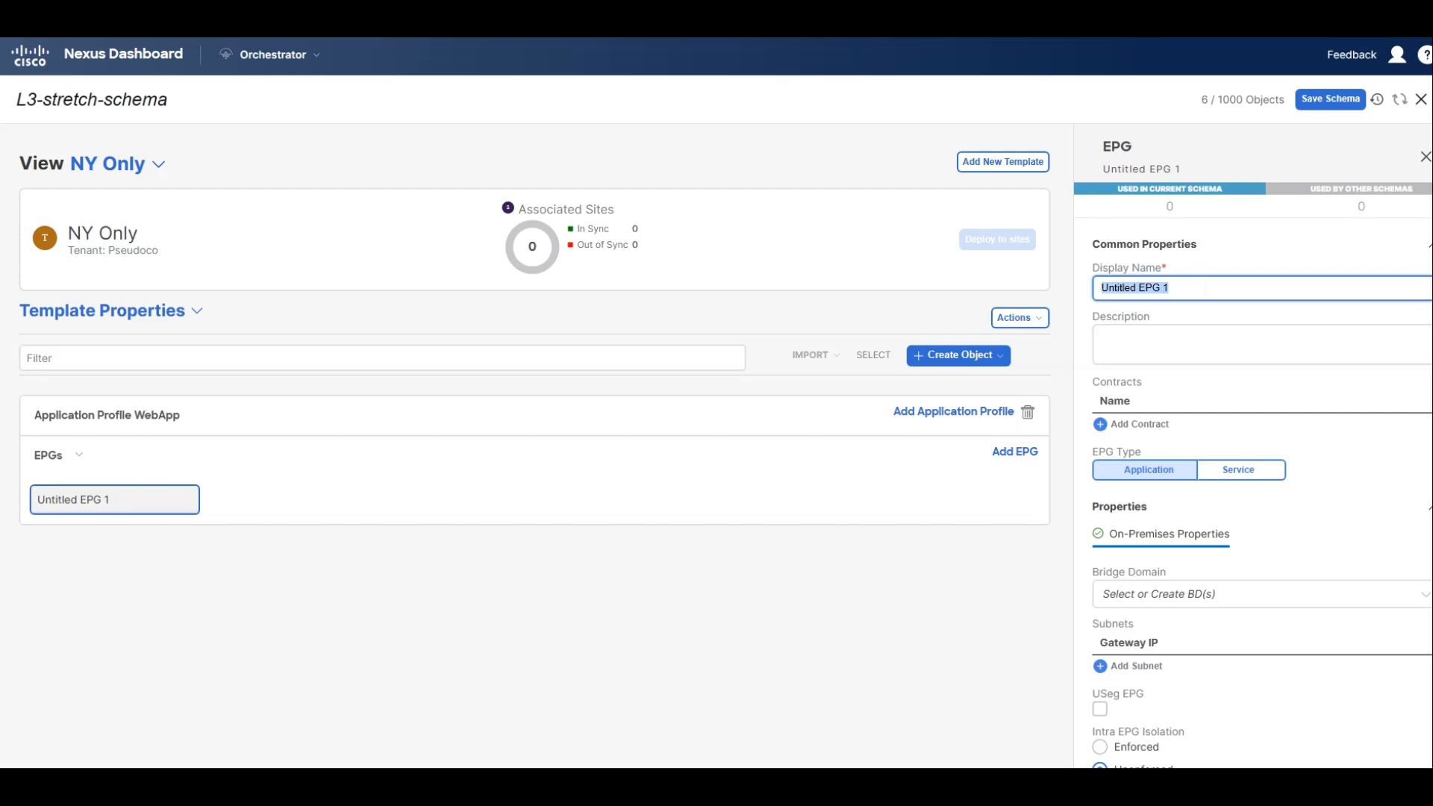
pyautogui.write('App')
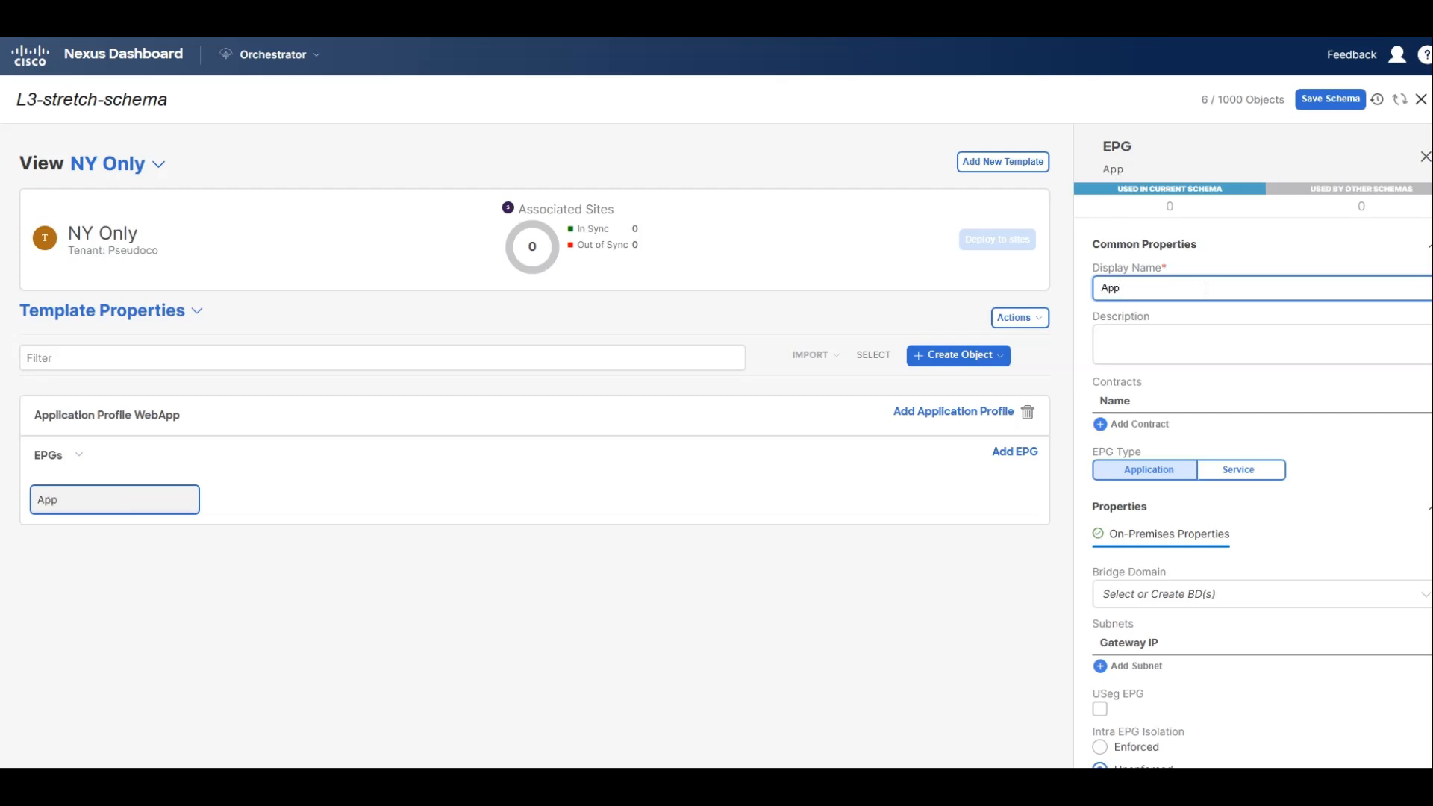
pyautogui.click(1231, 594)
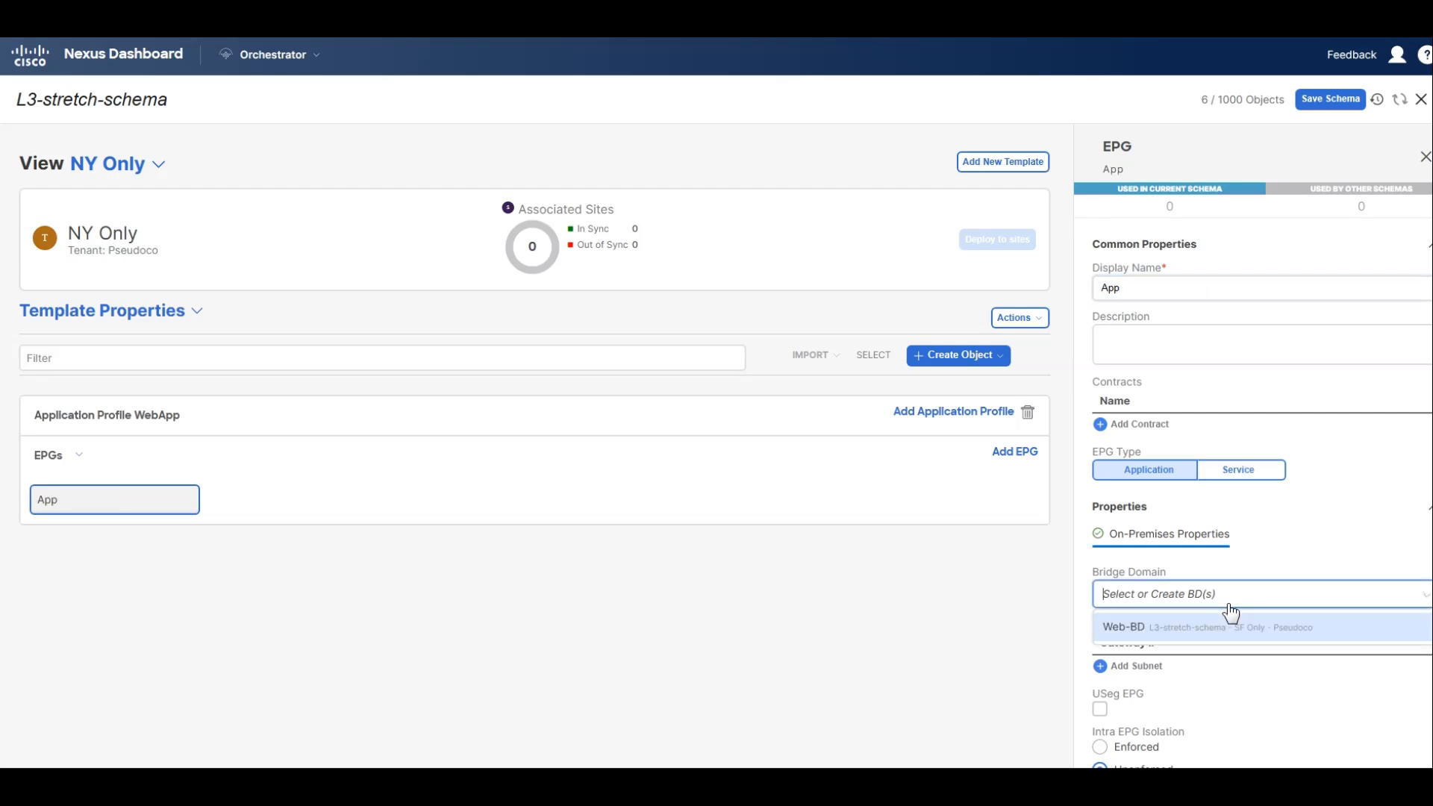
pyautogui.click(1187, 602)
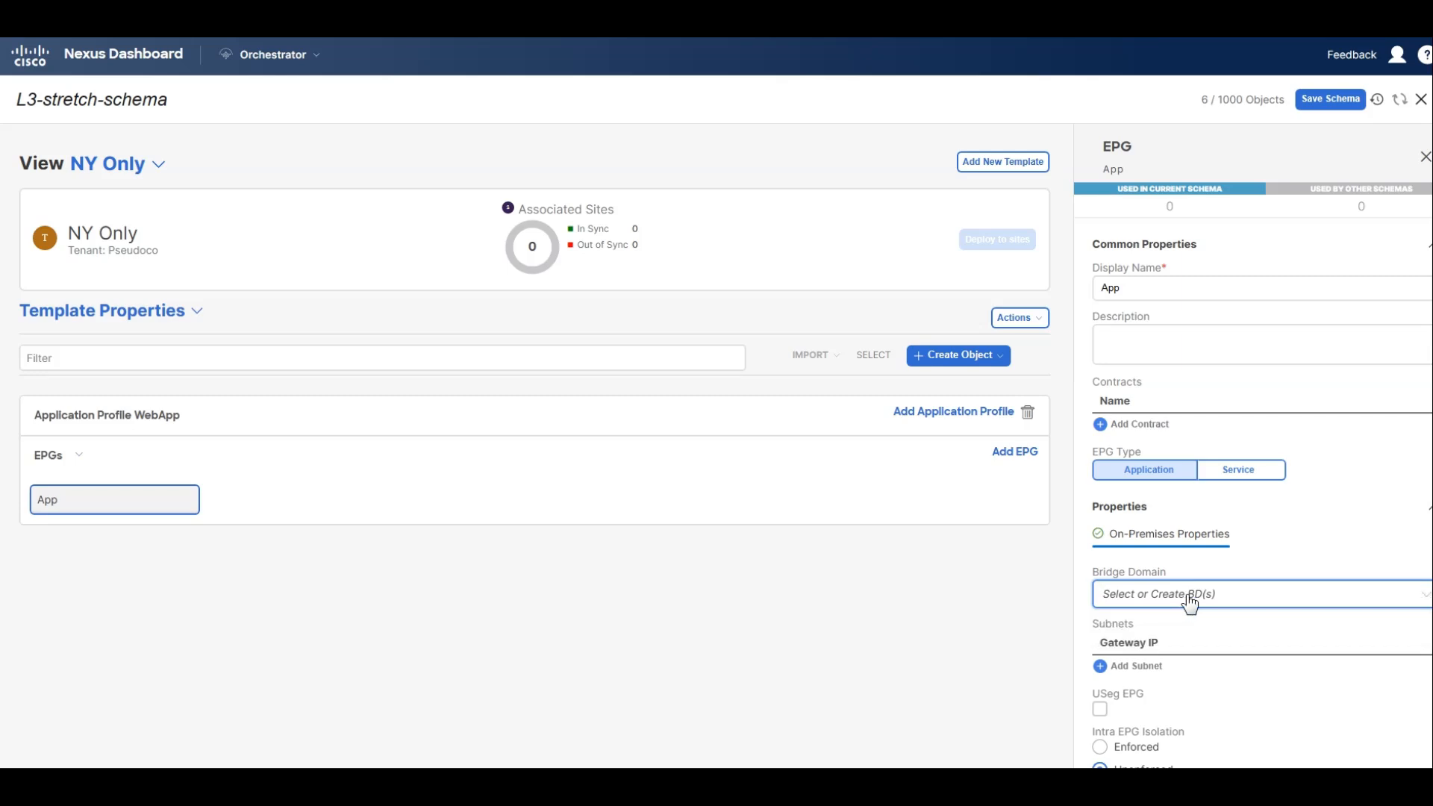
pyautogui.write('App-')
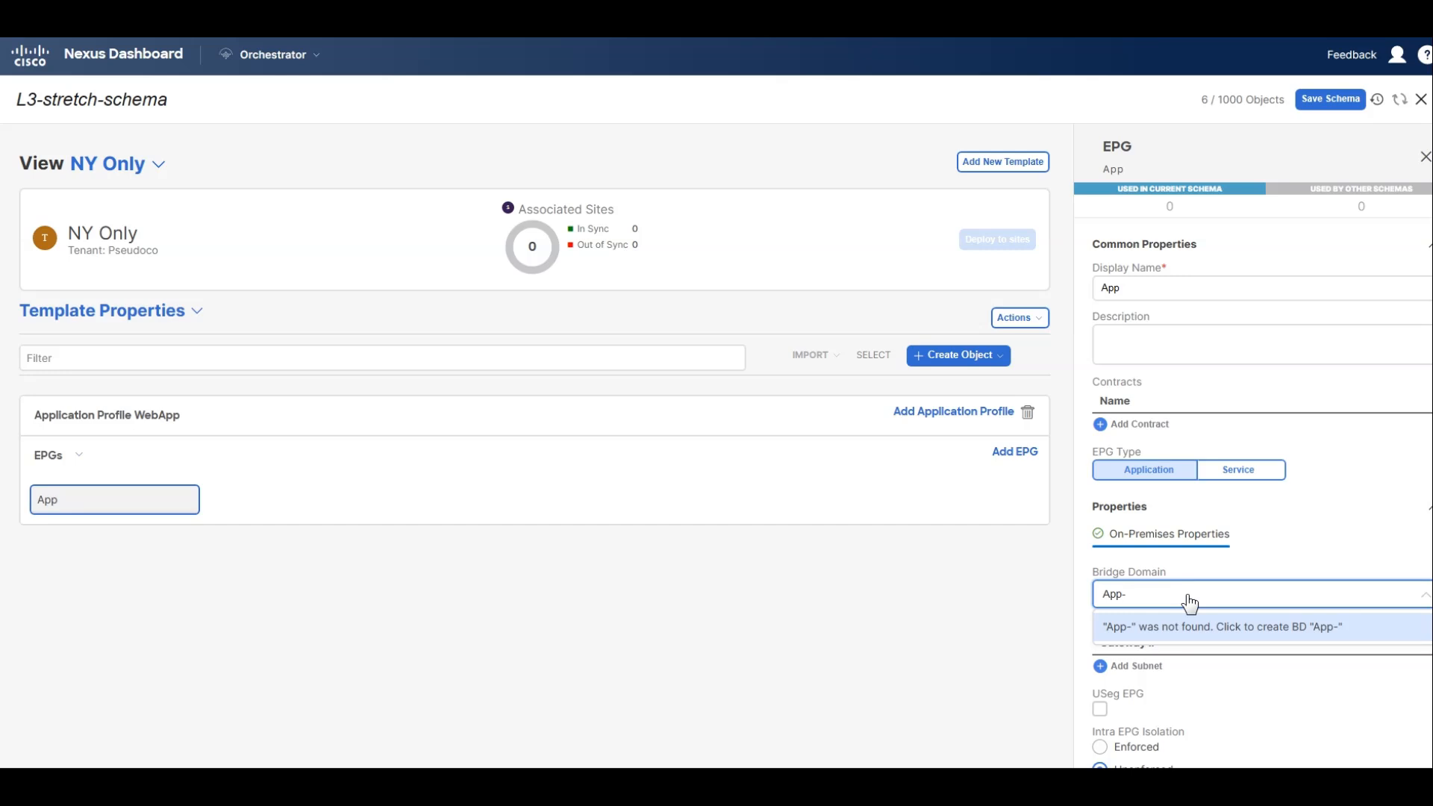
pyautogui.write('BD')
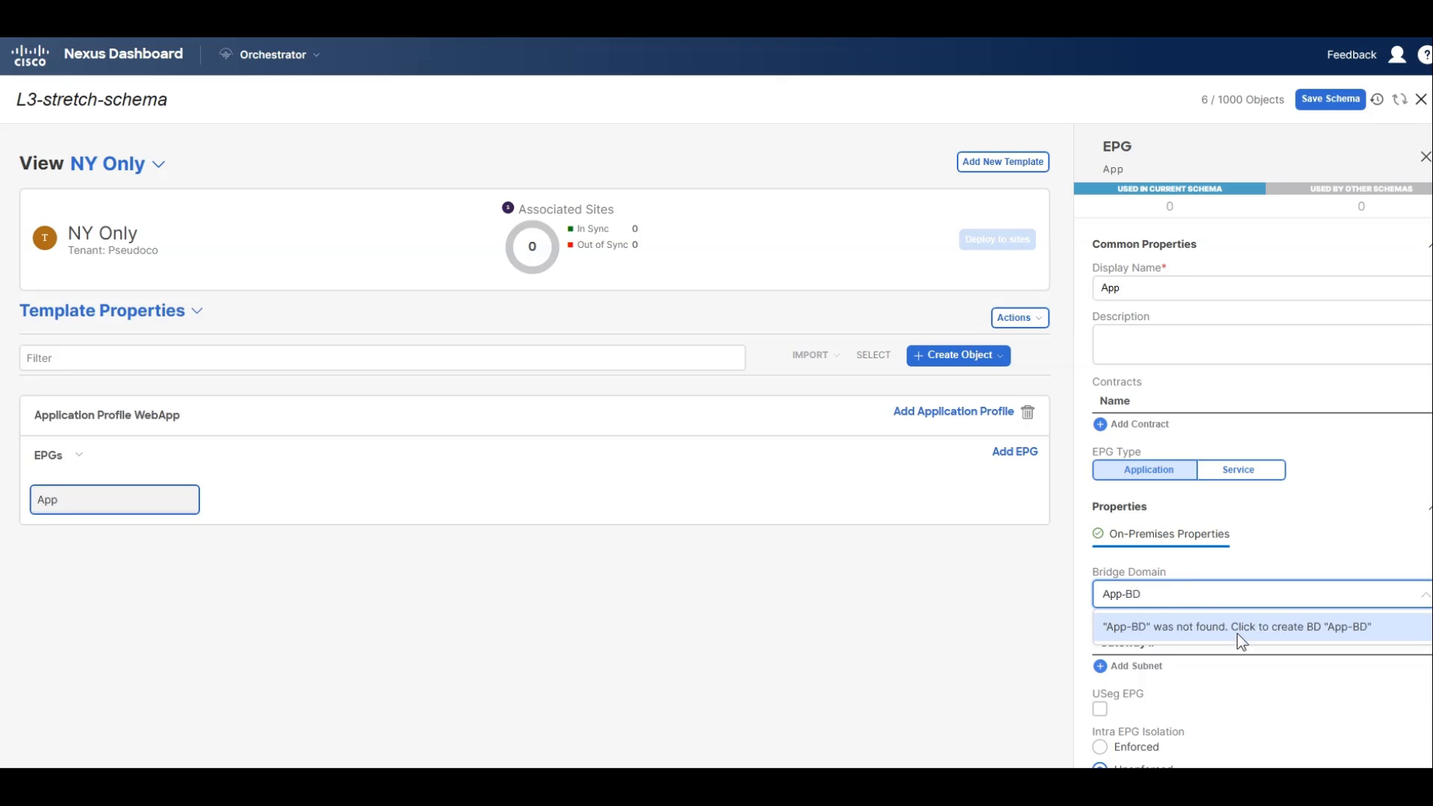
pyautogui.click(1234, 628)
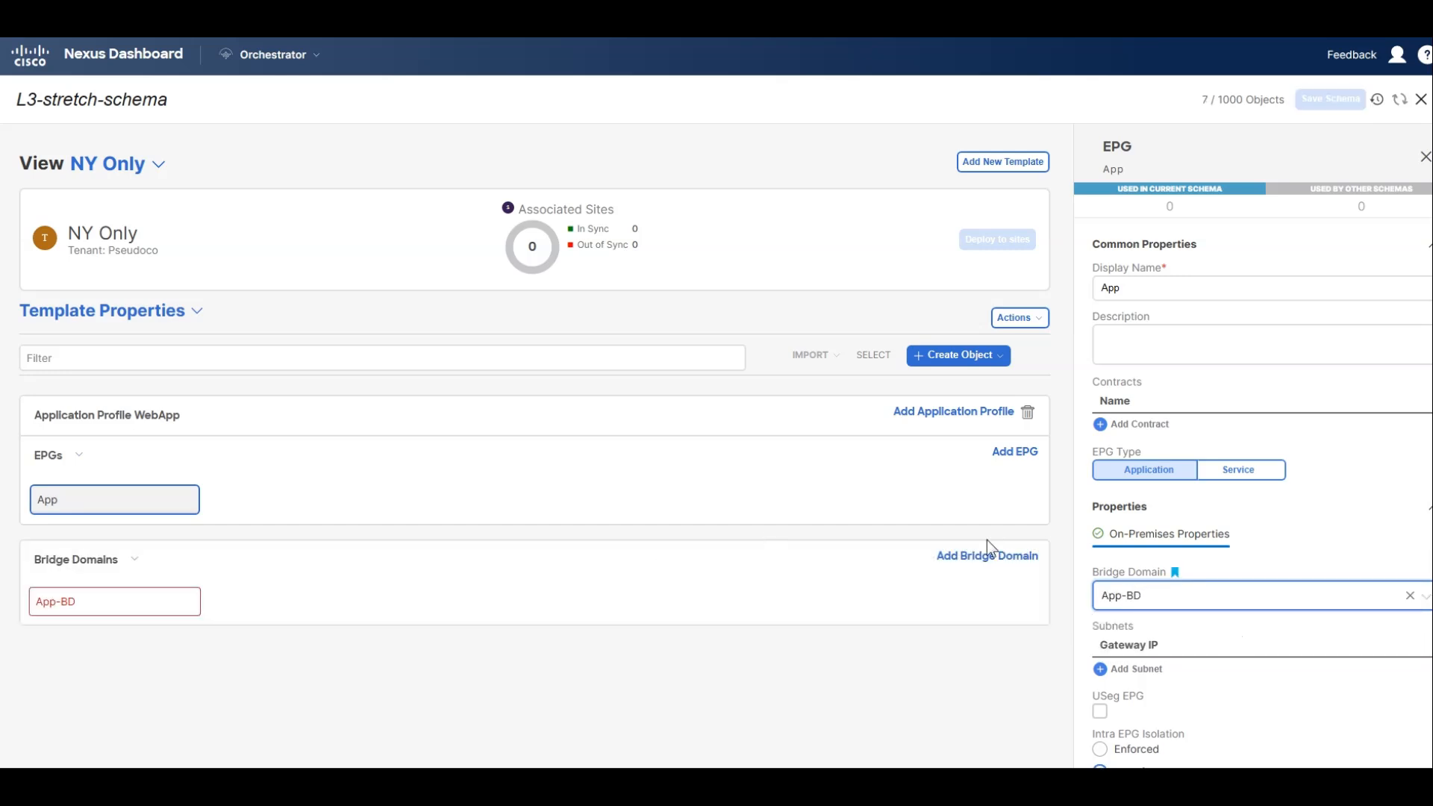
pyautogui.scroll(-2, 1326, 567)
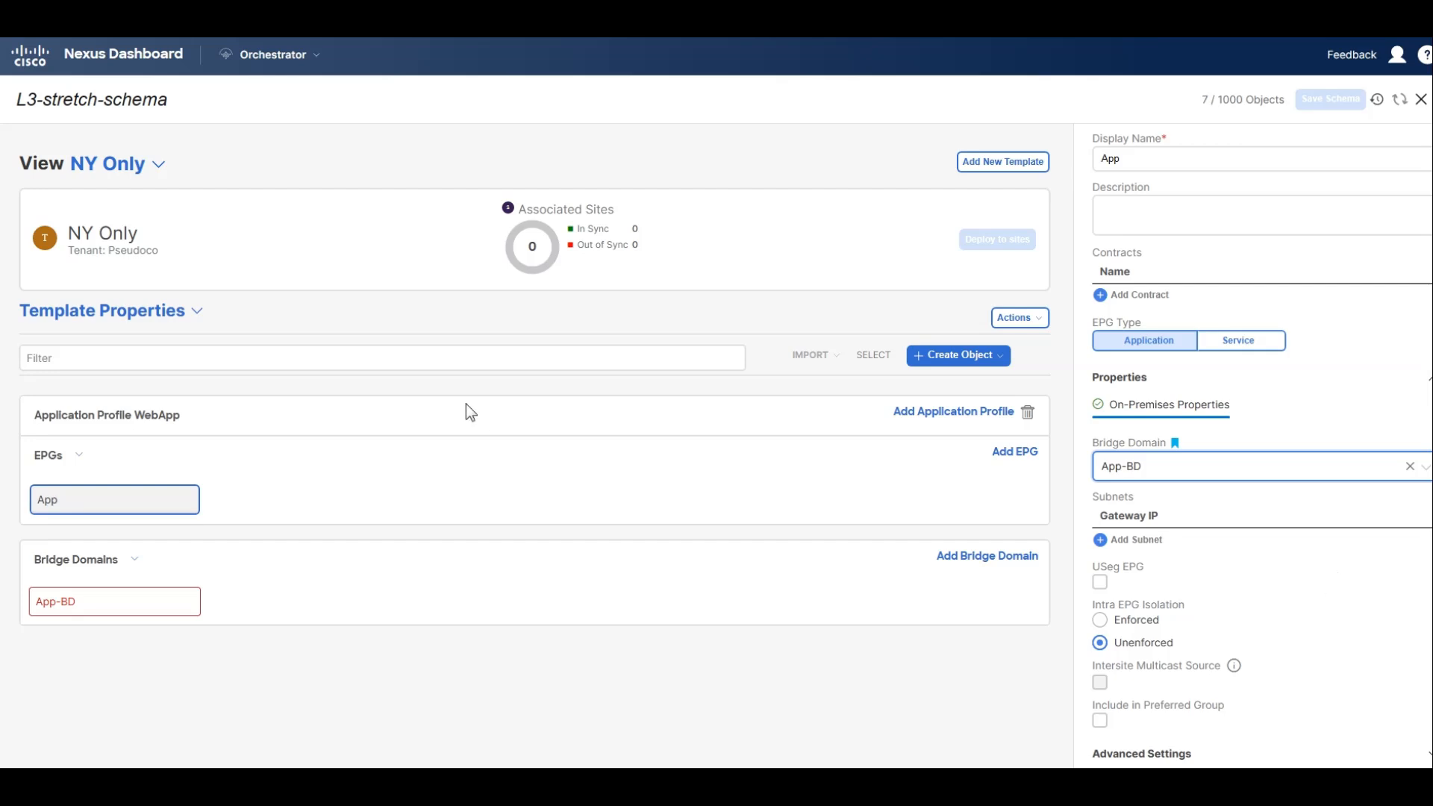
# Assign VRF1 to the App-BD bridge domain in the NY Only template.
pyautogui.click(183, 597)
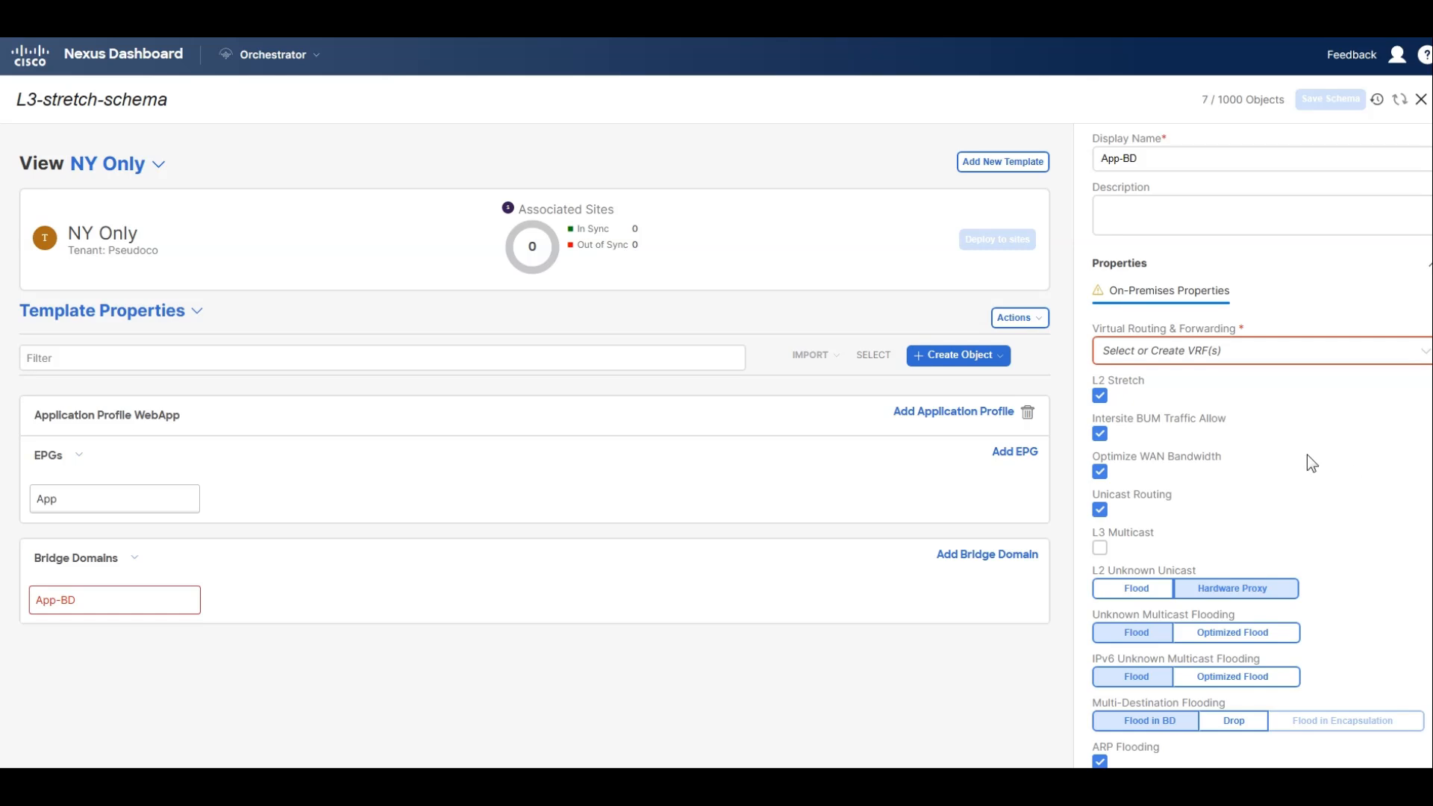
pyautogui.click(1182, 350)
pyautogui.click(1168, 394)
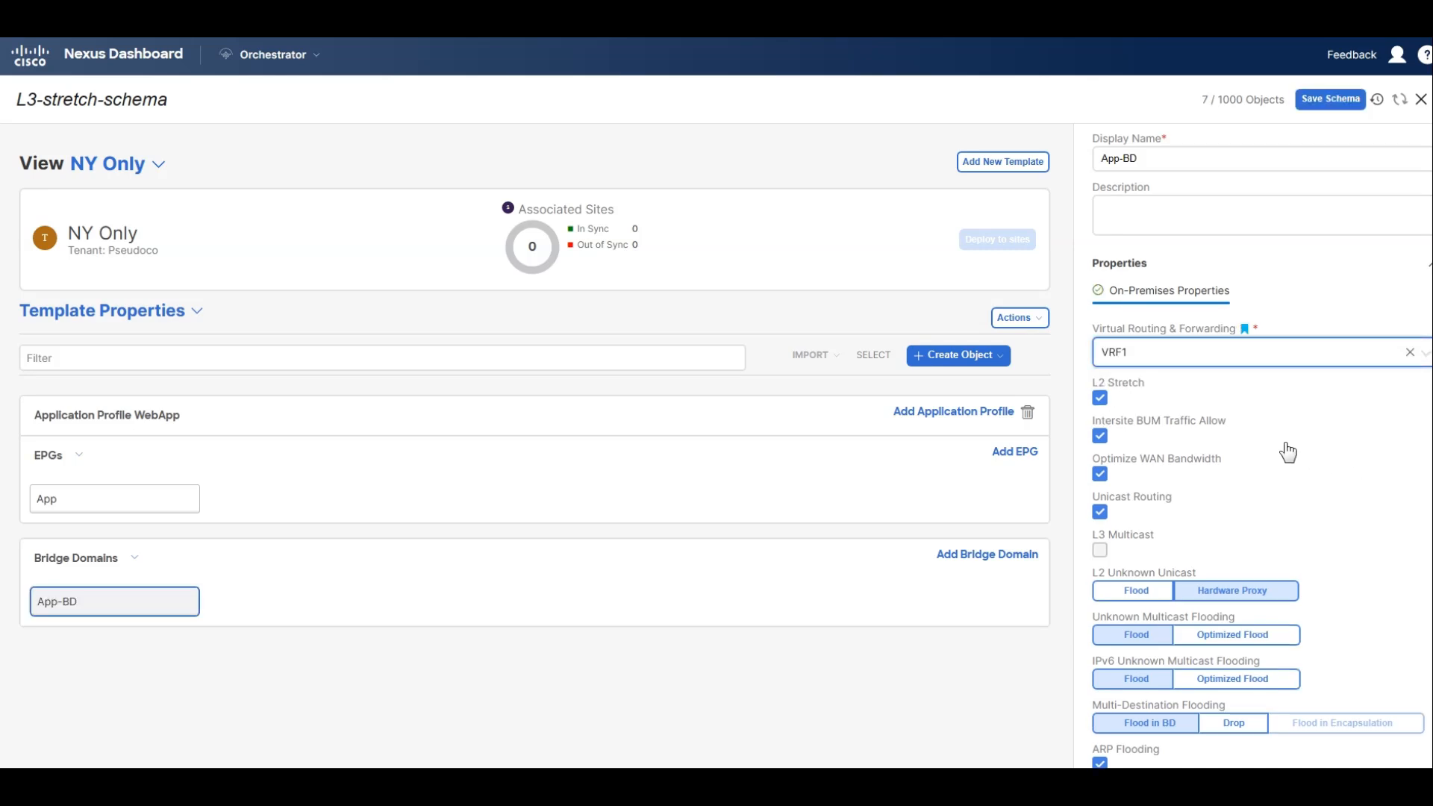
# Add a subnet with gateway IP 10.1.2.254/24 to the App-BD bridge domain.
pyautogui.scroll(-2, 1288, 453)
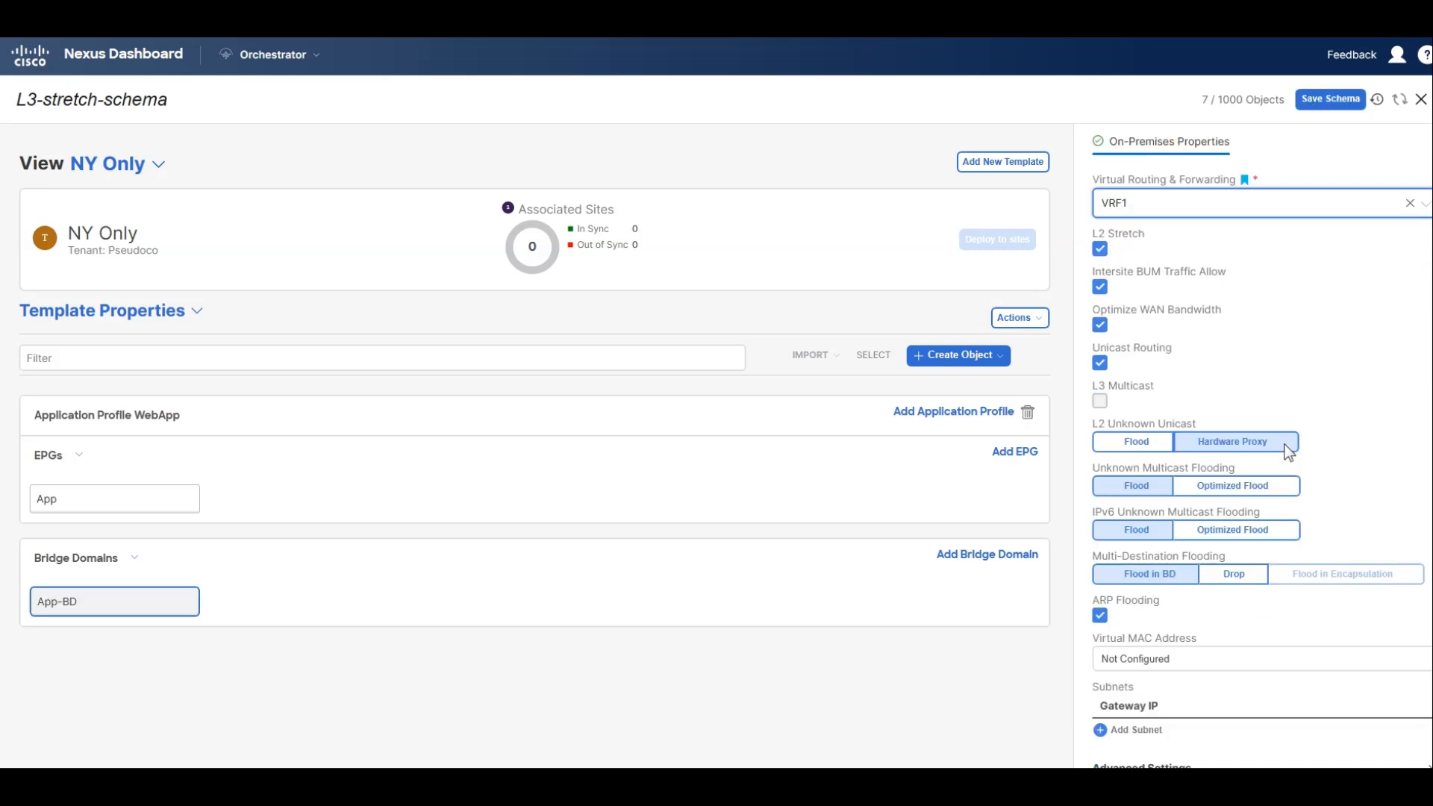
pyautogui.click(1116, 717)
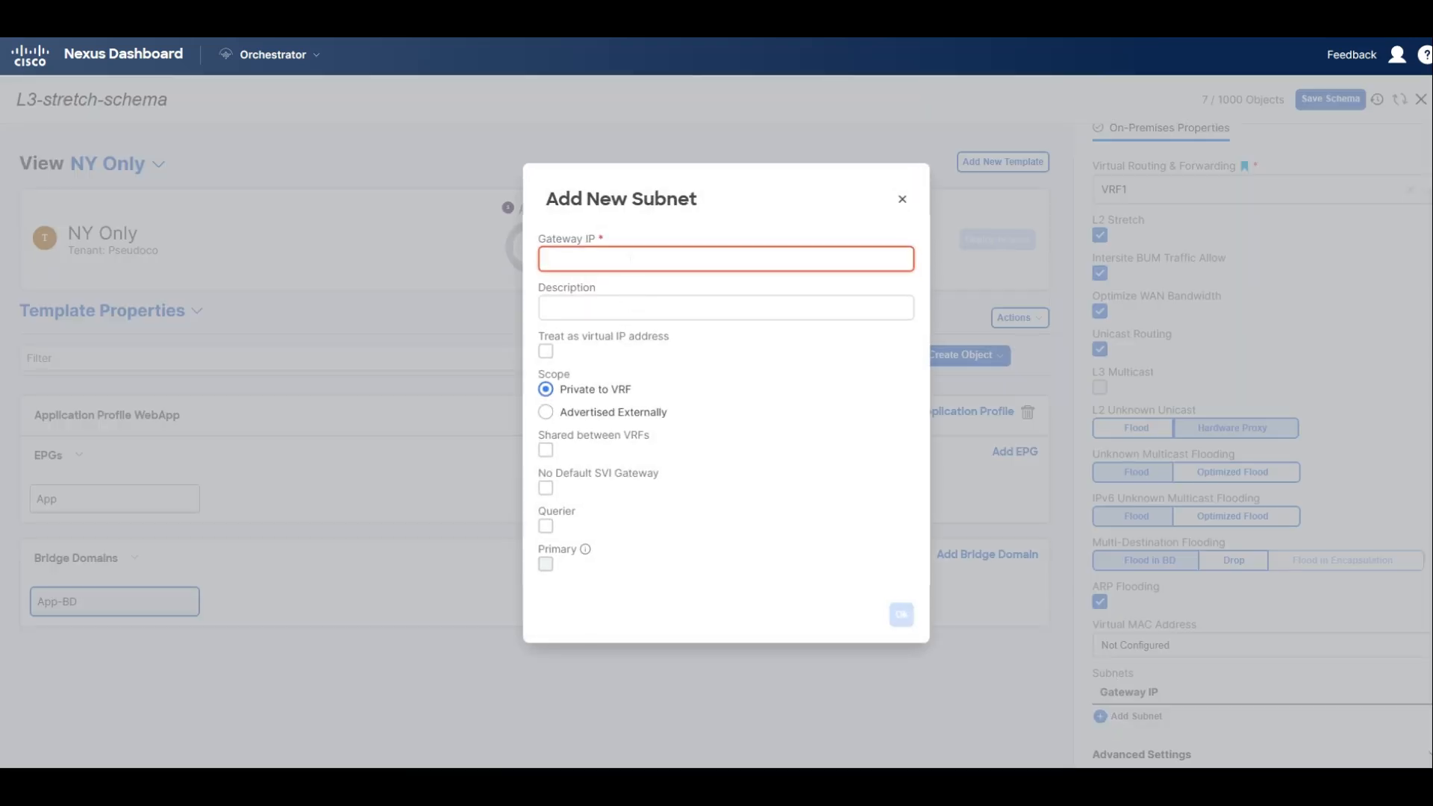
pyautogui.write('10.1.2.254/24')
pyautogui.click(901, 614)
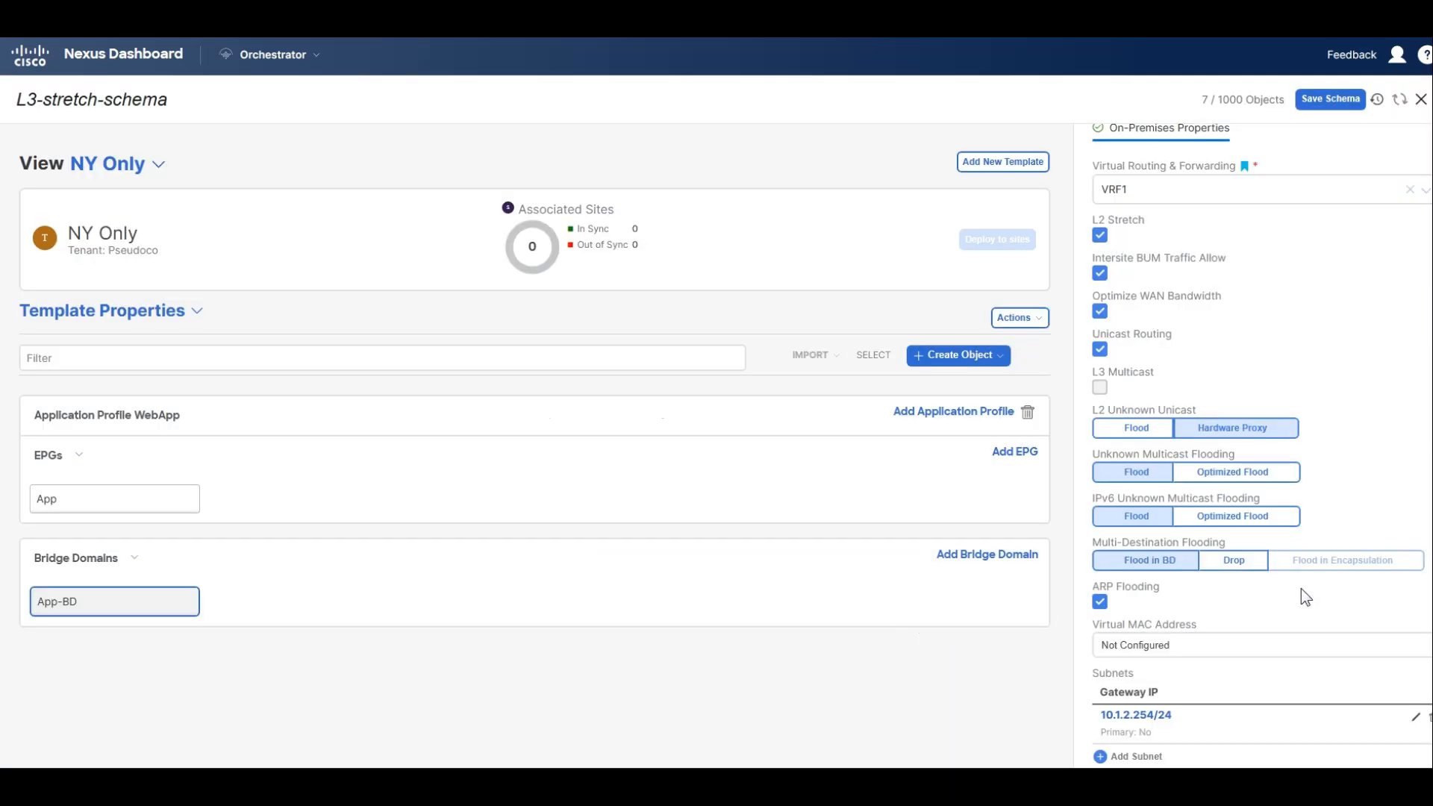
pyautogui.scroll(-1, 1301, 588)
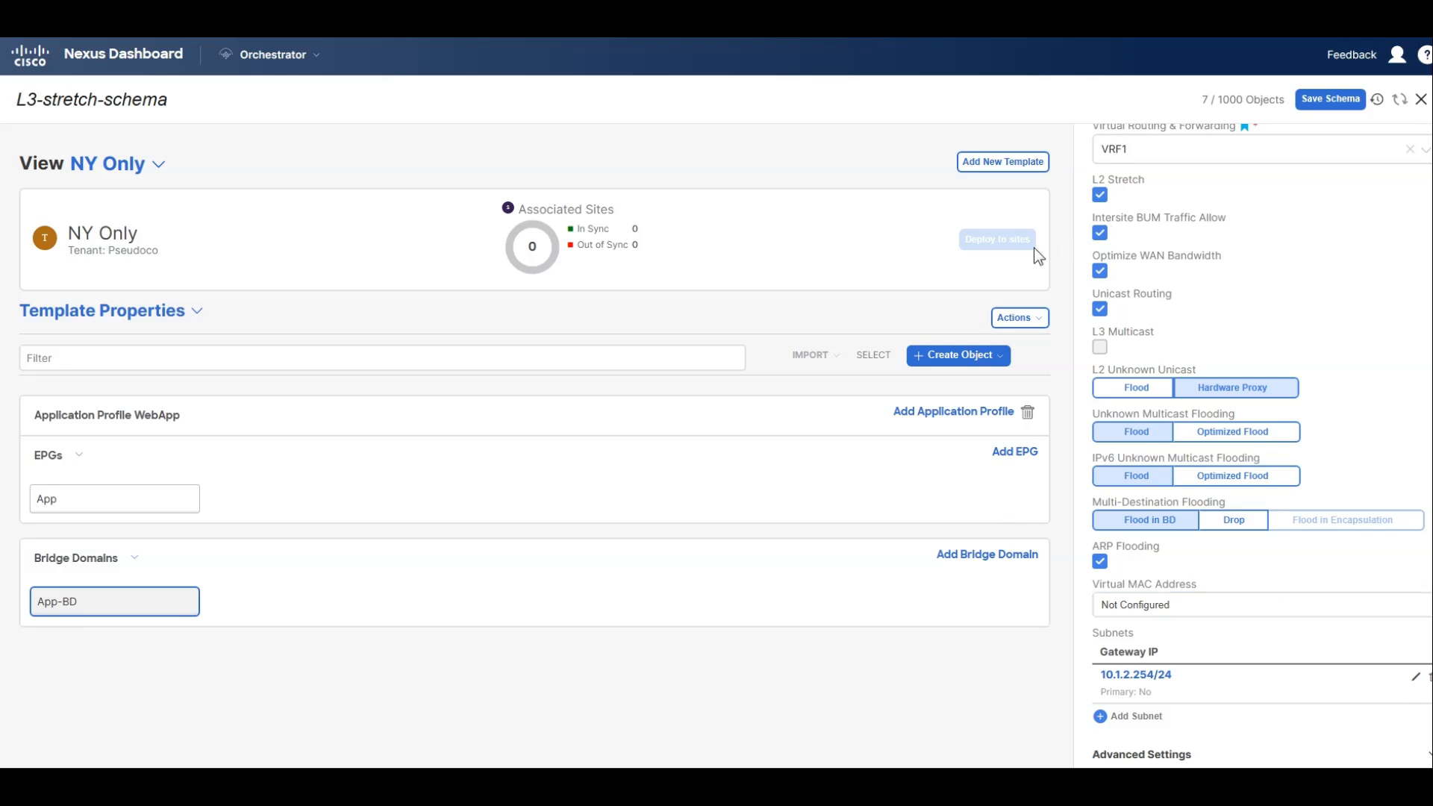
# Save the schema and associate the NY Only template with the New York site.
pyautogui.click(1331, 100)
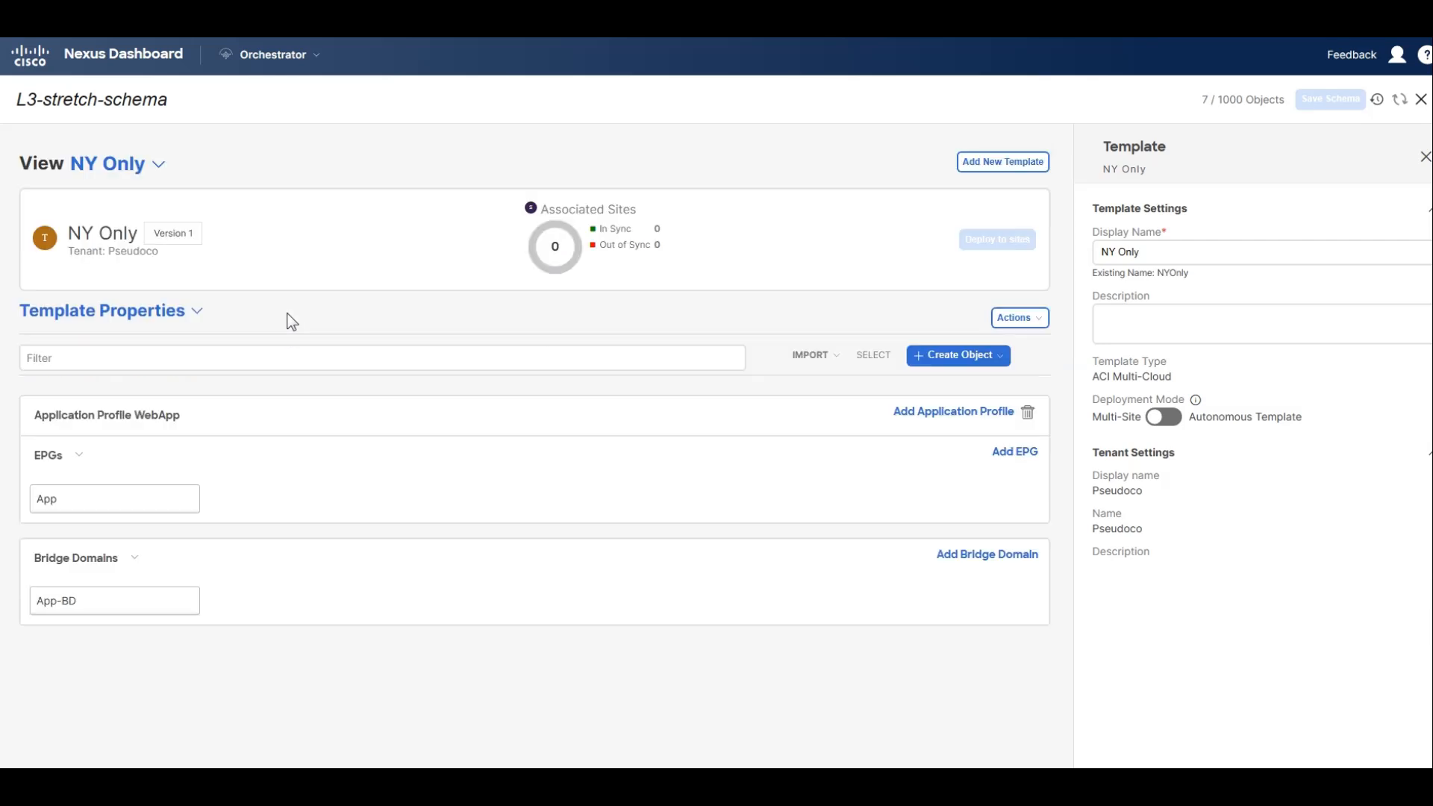
pyautogui.click(1019, 317)
pyautogui.click(1066, 455)
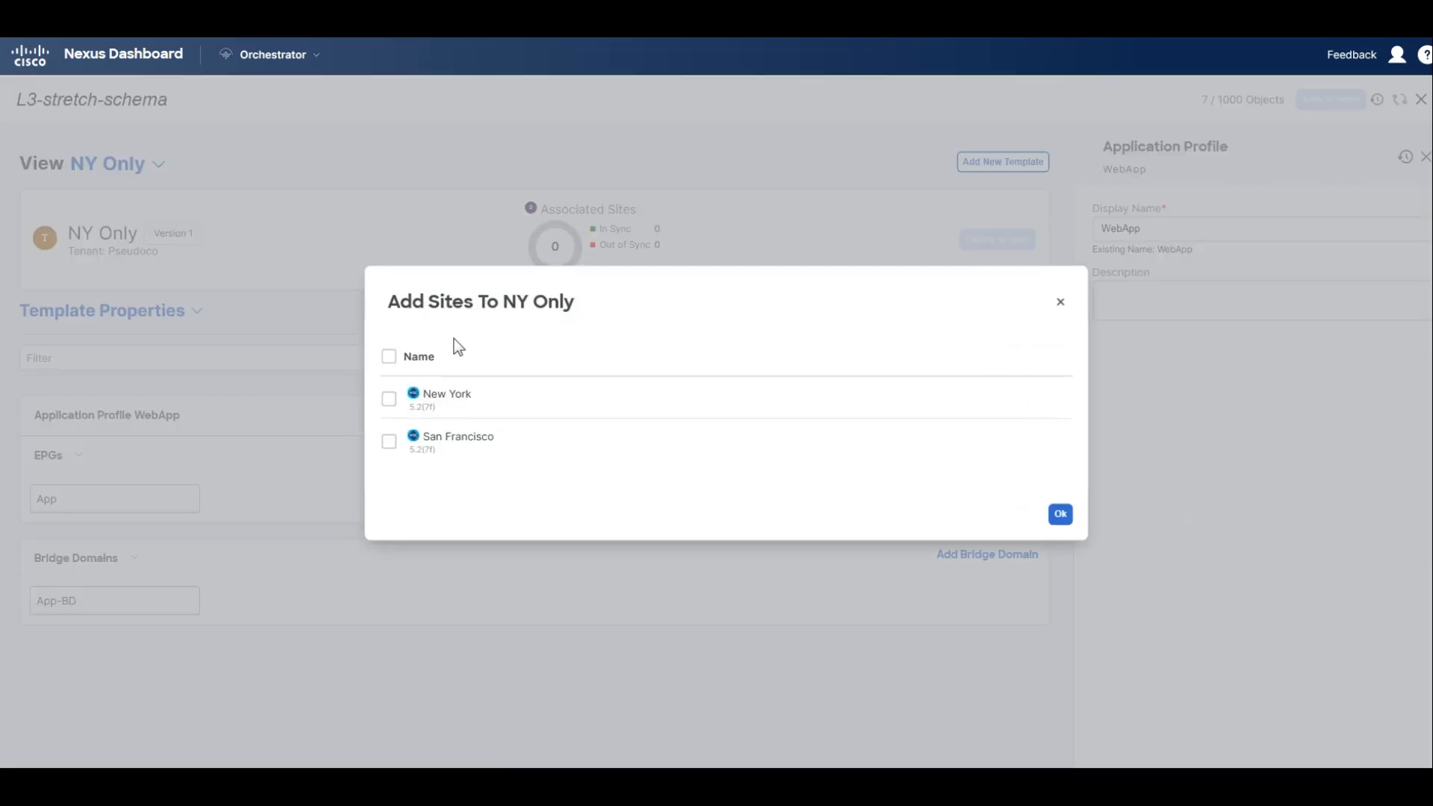
pyautogui.click(389, 398)
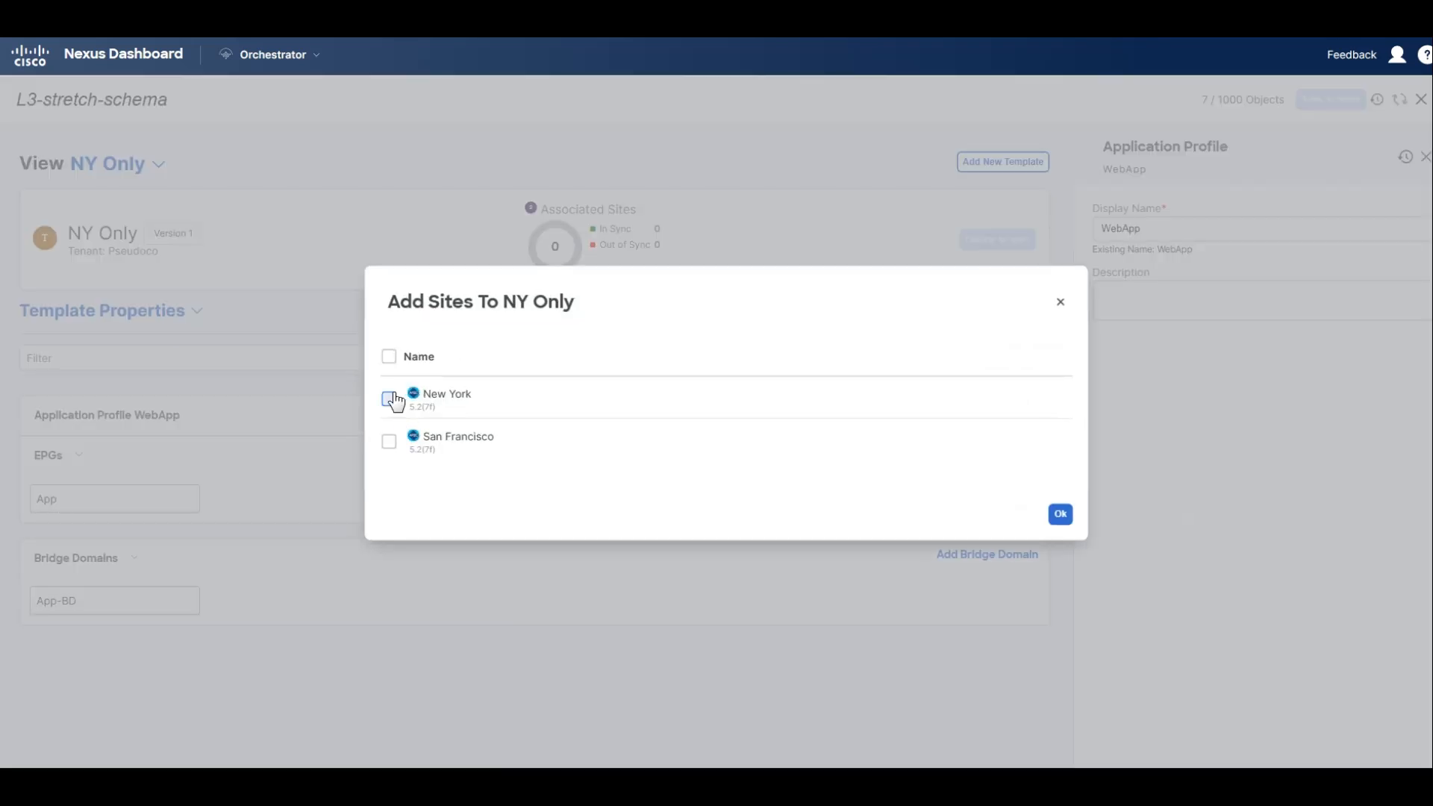
pyautogui.click(1061, 514)
# Deploy the NY Only template to New York and list its per-site sync status.
pyautogui.click(997, 239)
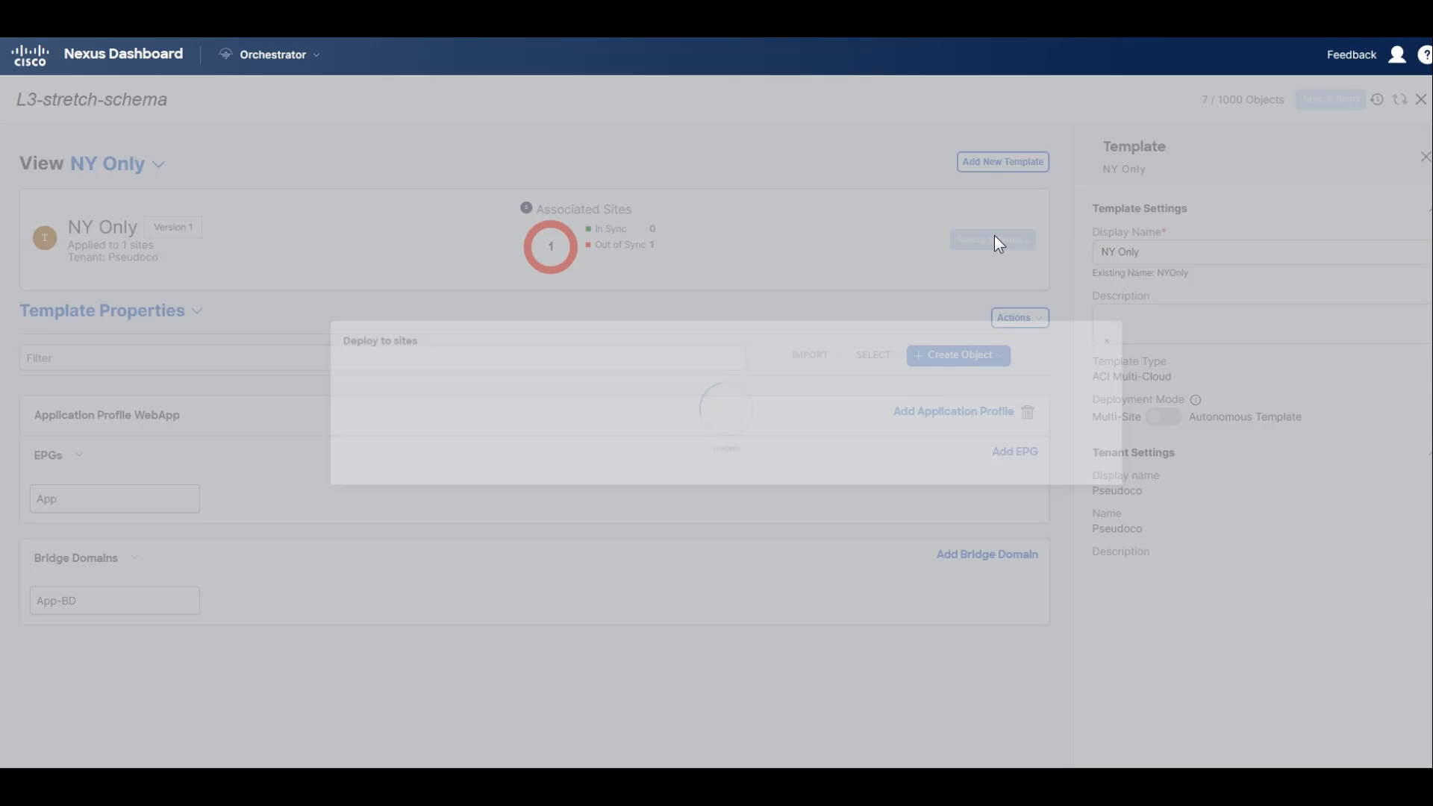
pyautogui.click(1405, 573)
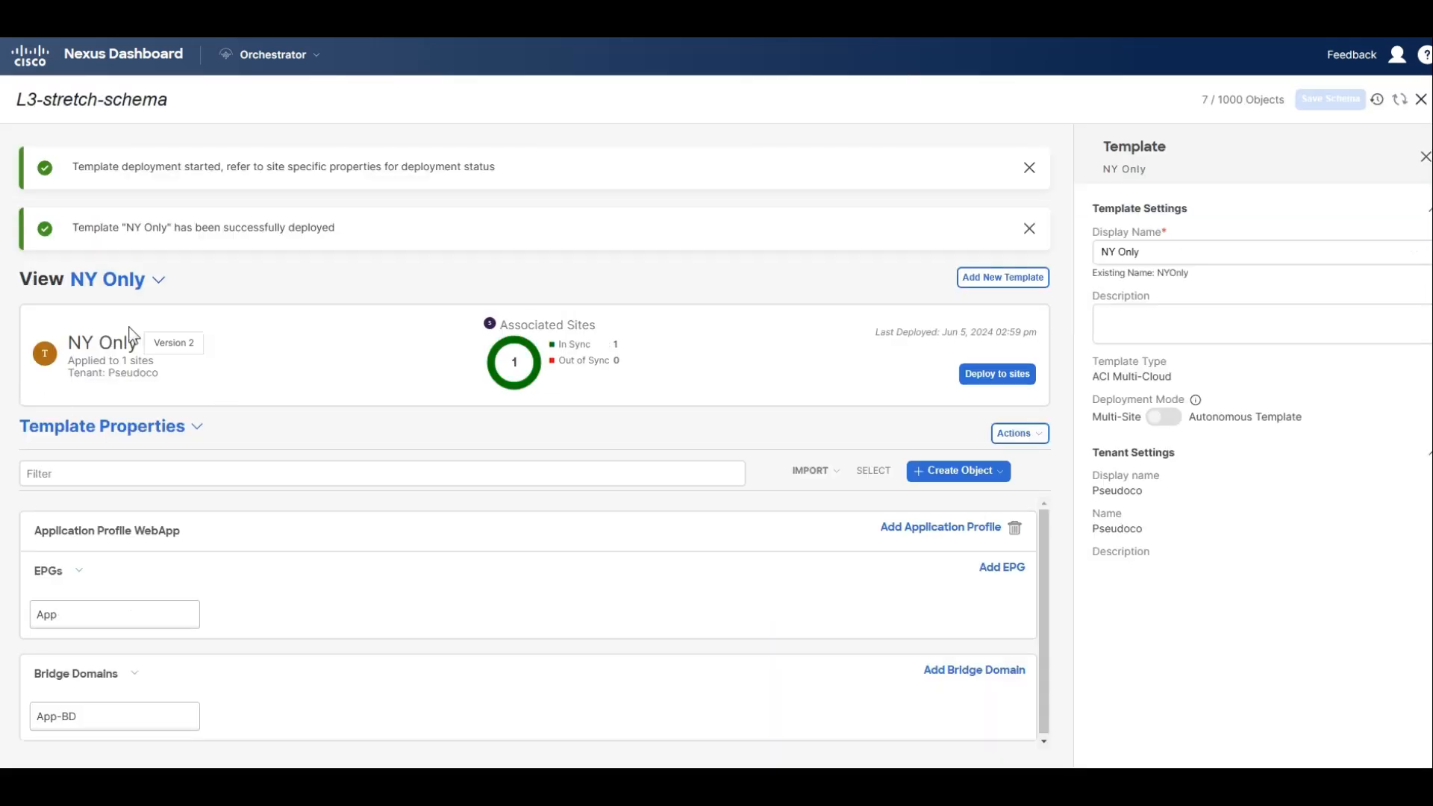
pyautogui.click(195, 428)
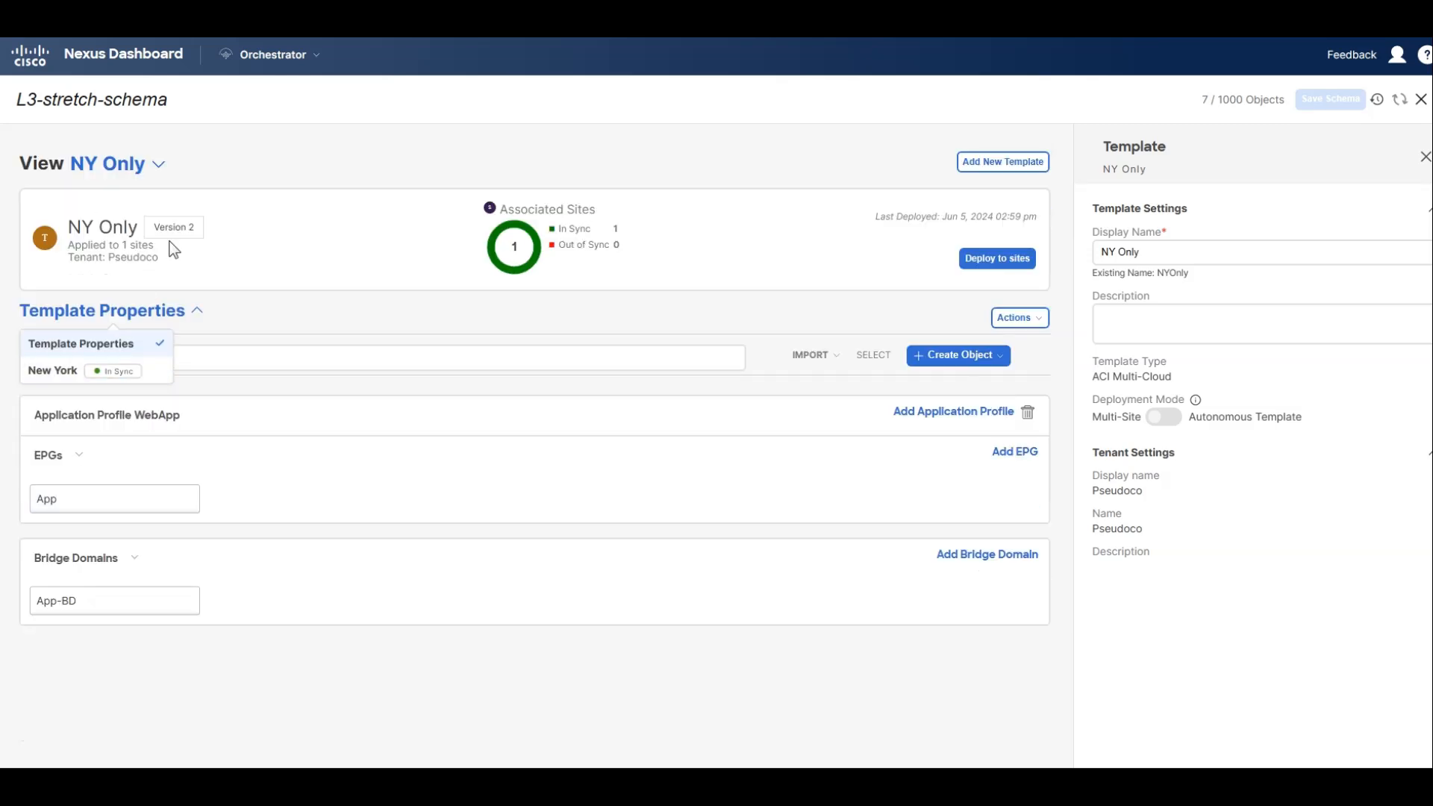
# Create a contract named web-to-app in the SF and NY Template.
pyautogui.click(127, 163)
pyautogui.click(153, 227)
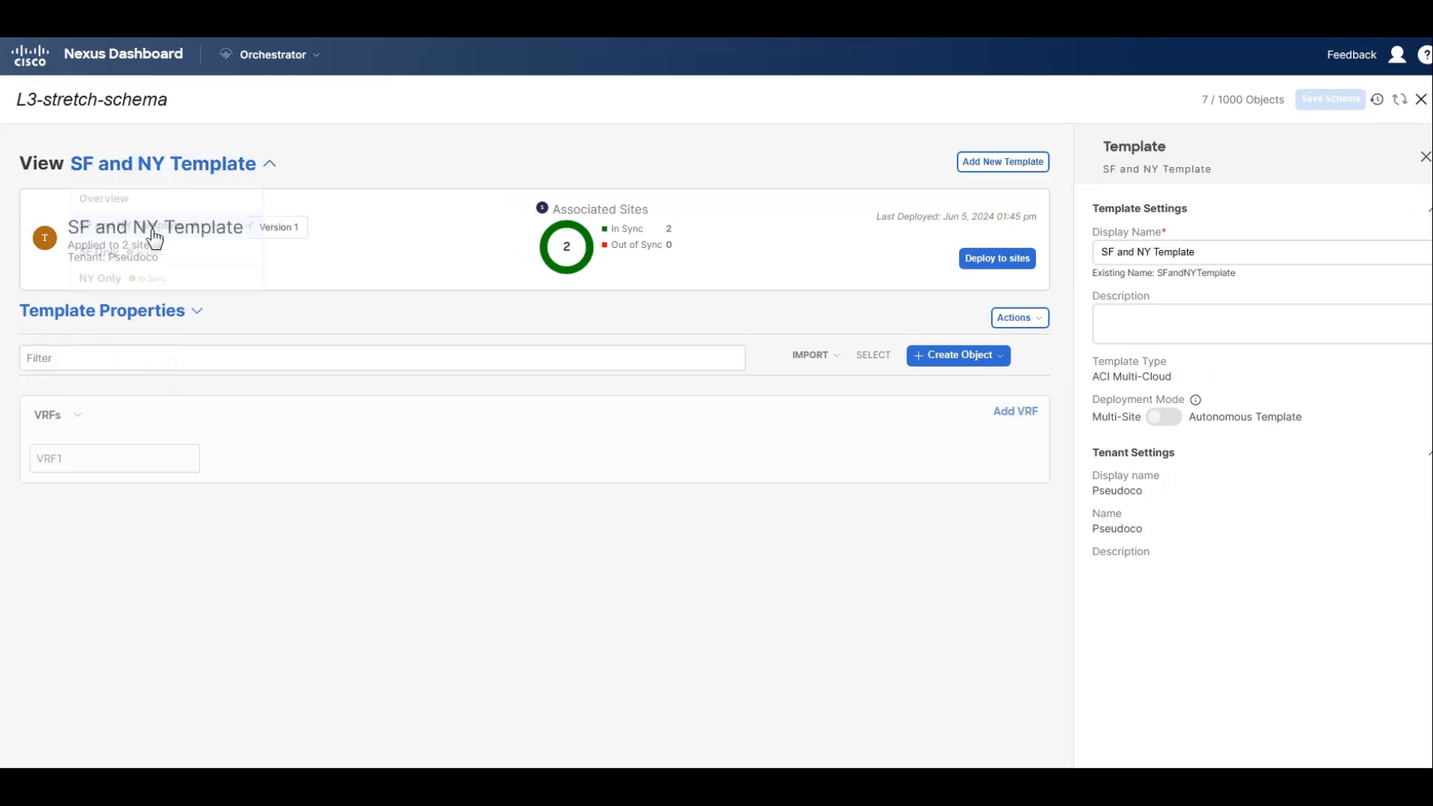
pyautogui.click(179, 317)
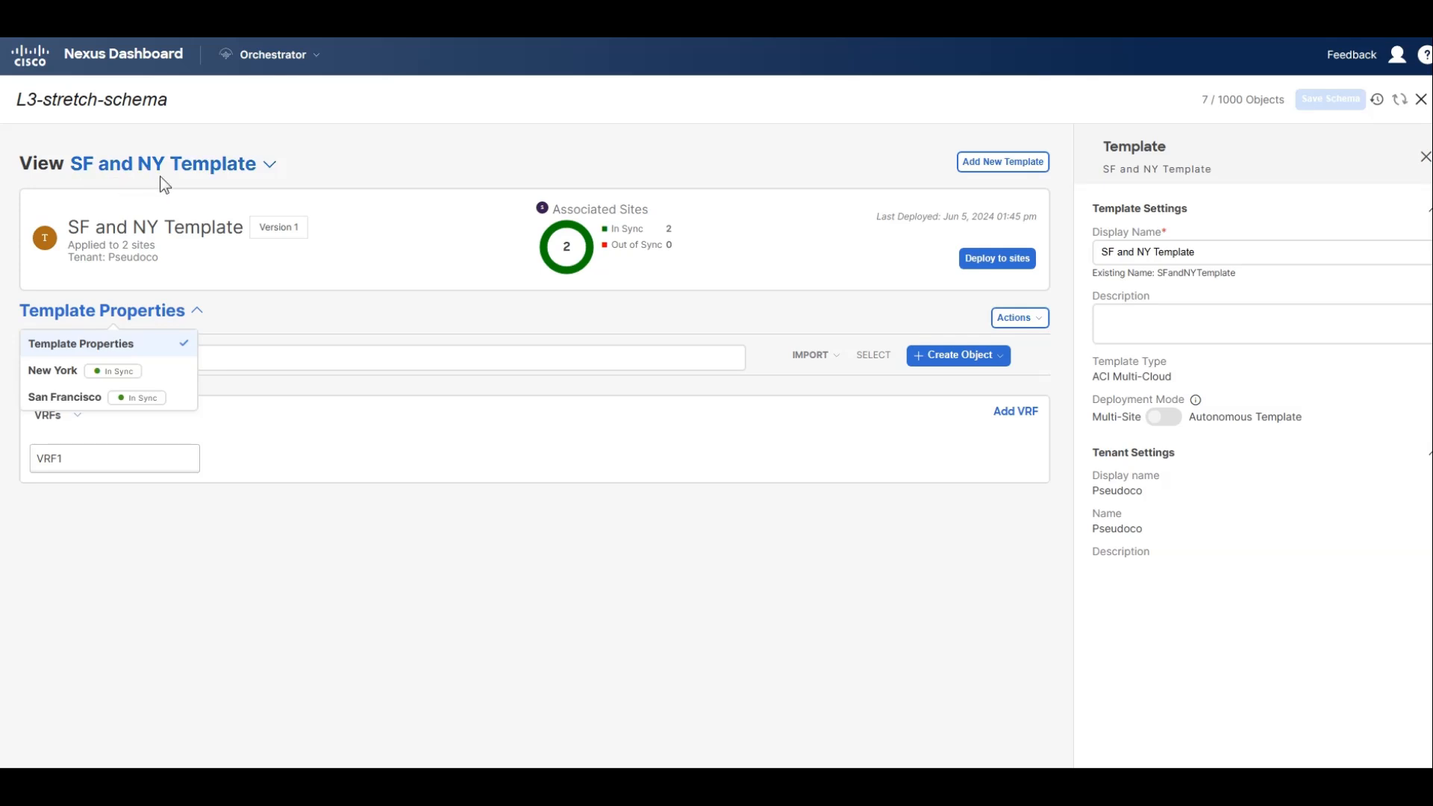
pyautogui.click(1017, 318)
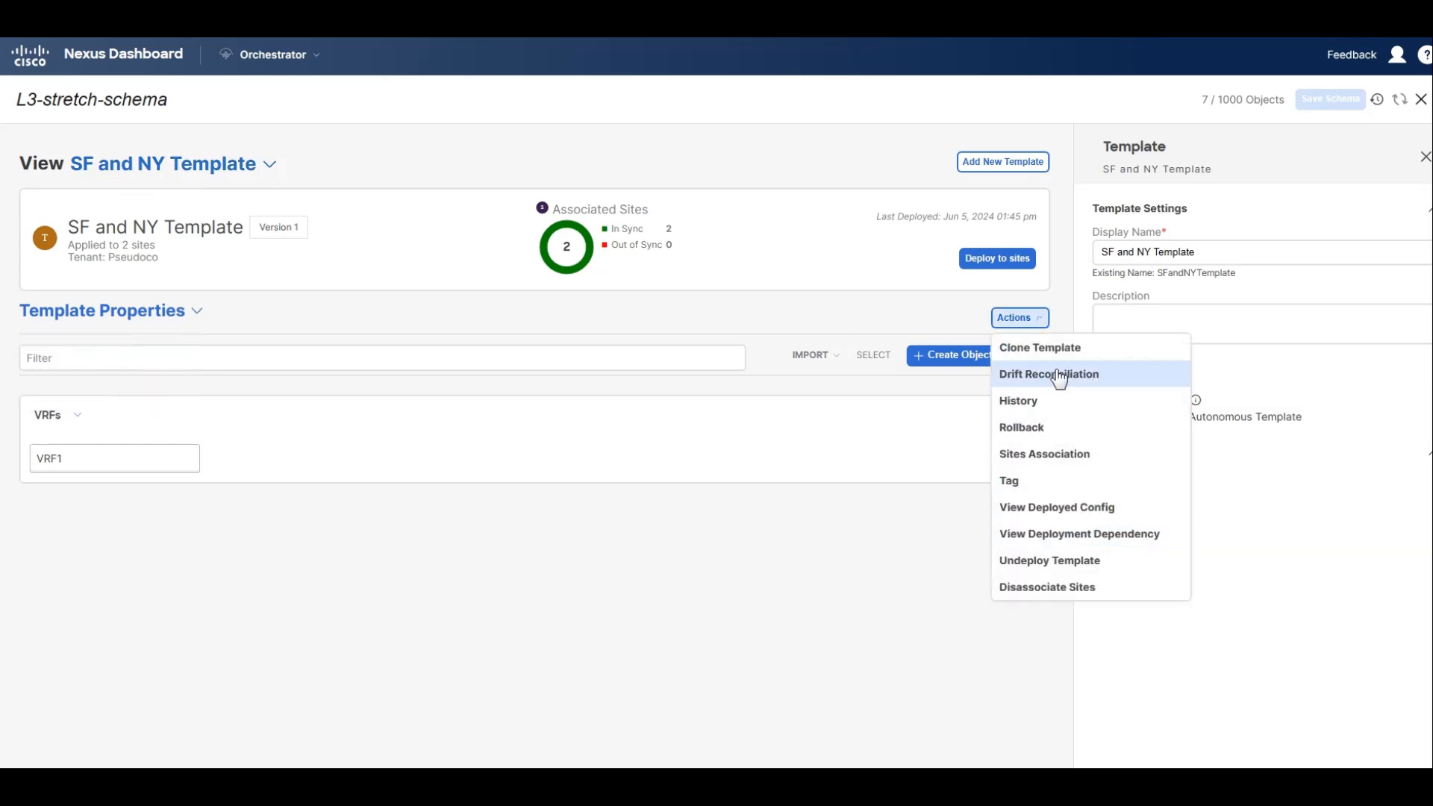
pyautogui.click(957, 357)
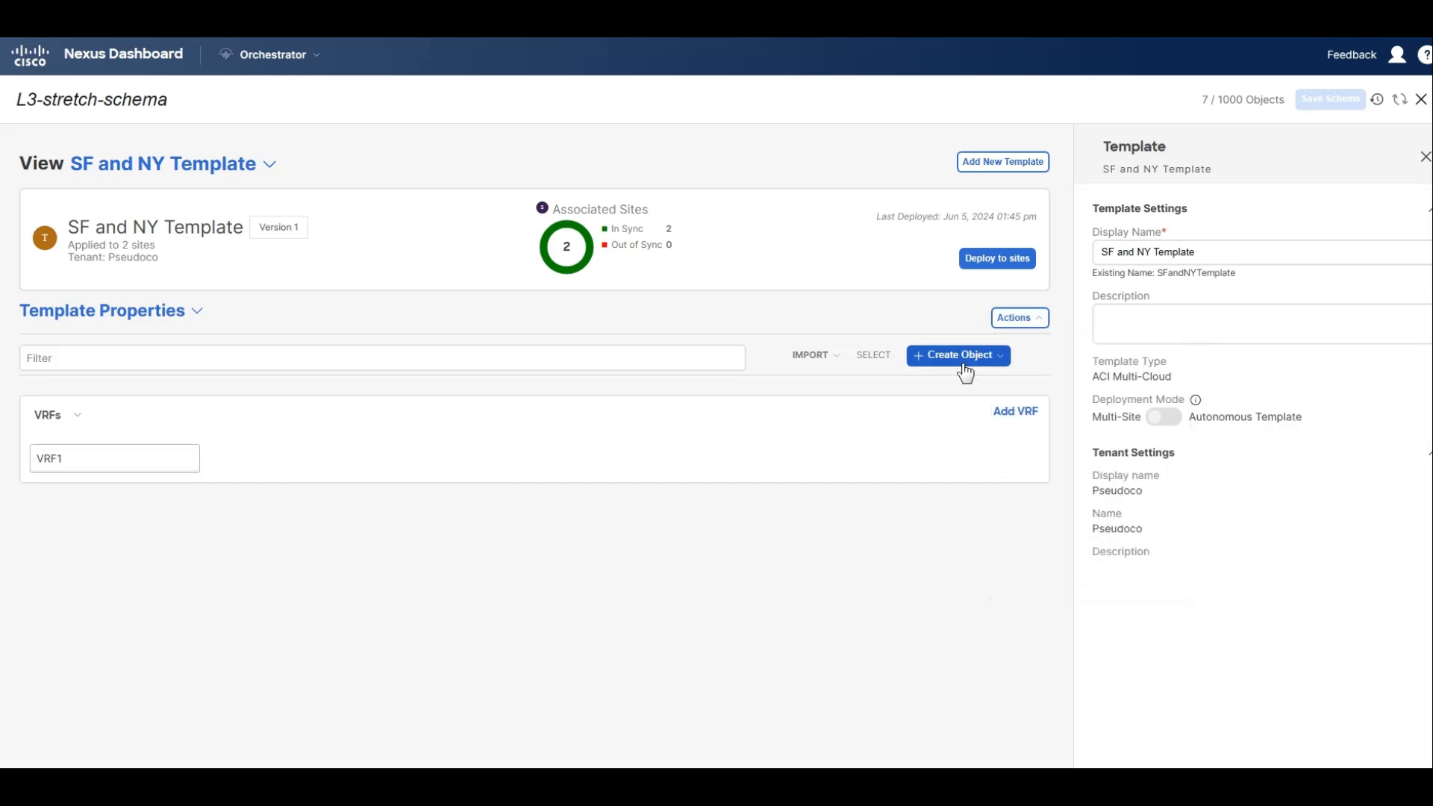
pyautogui.click(959, 355)
pyautogui.click(934, 415)
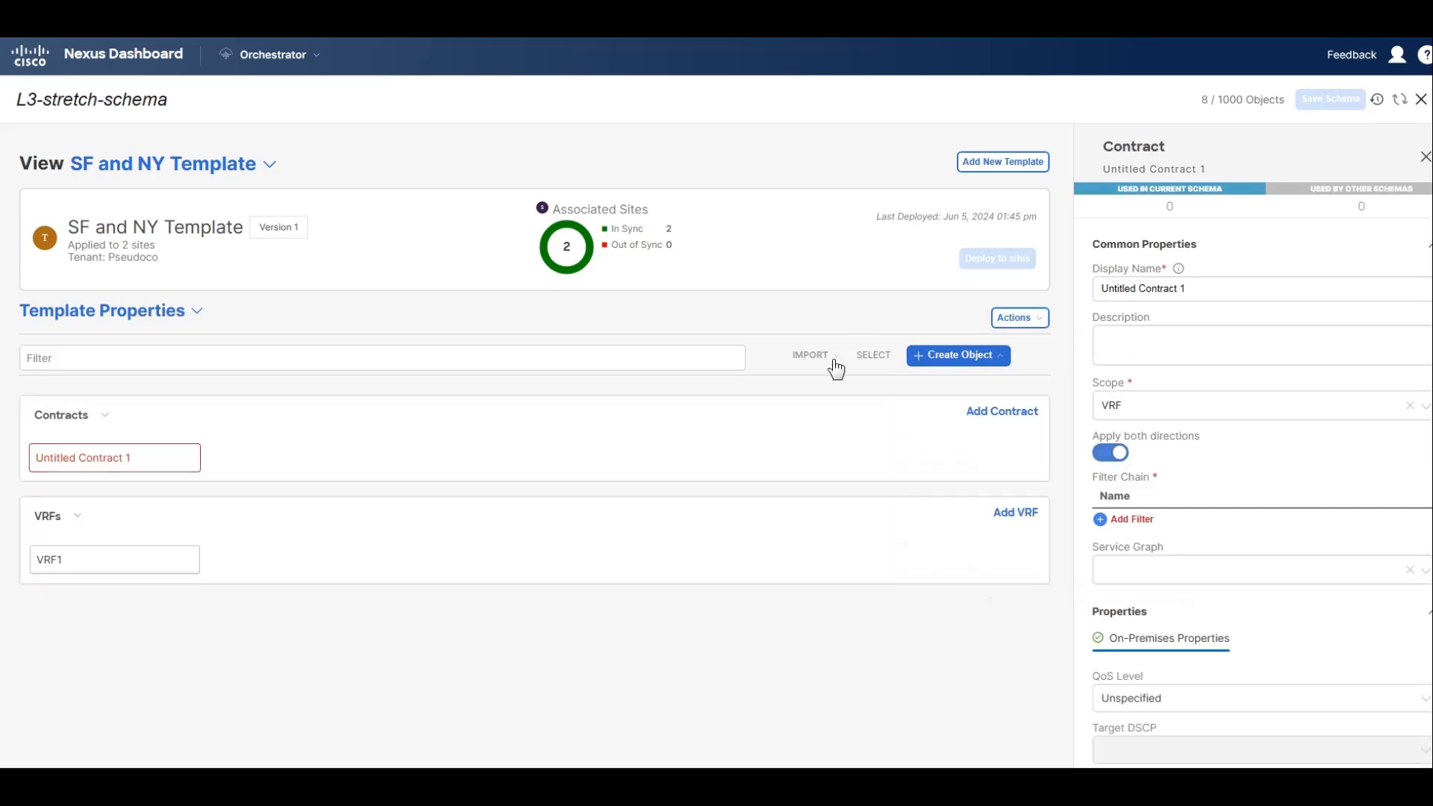
pyautogui.tripleClick(1194, 289)
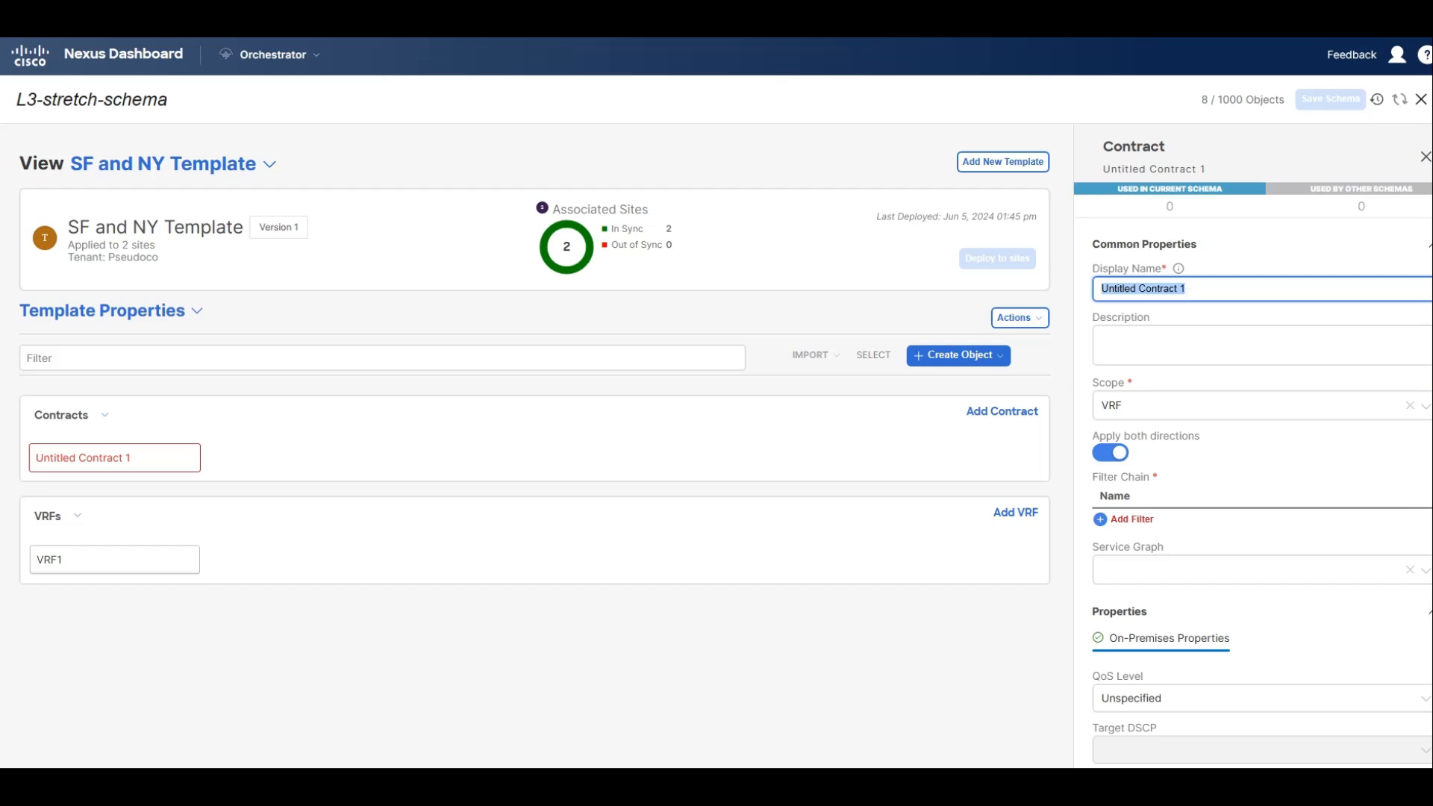
pyautogui.write('web-')
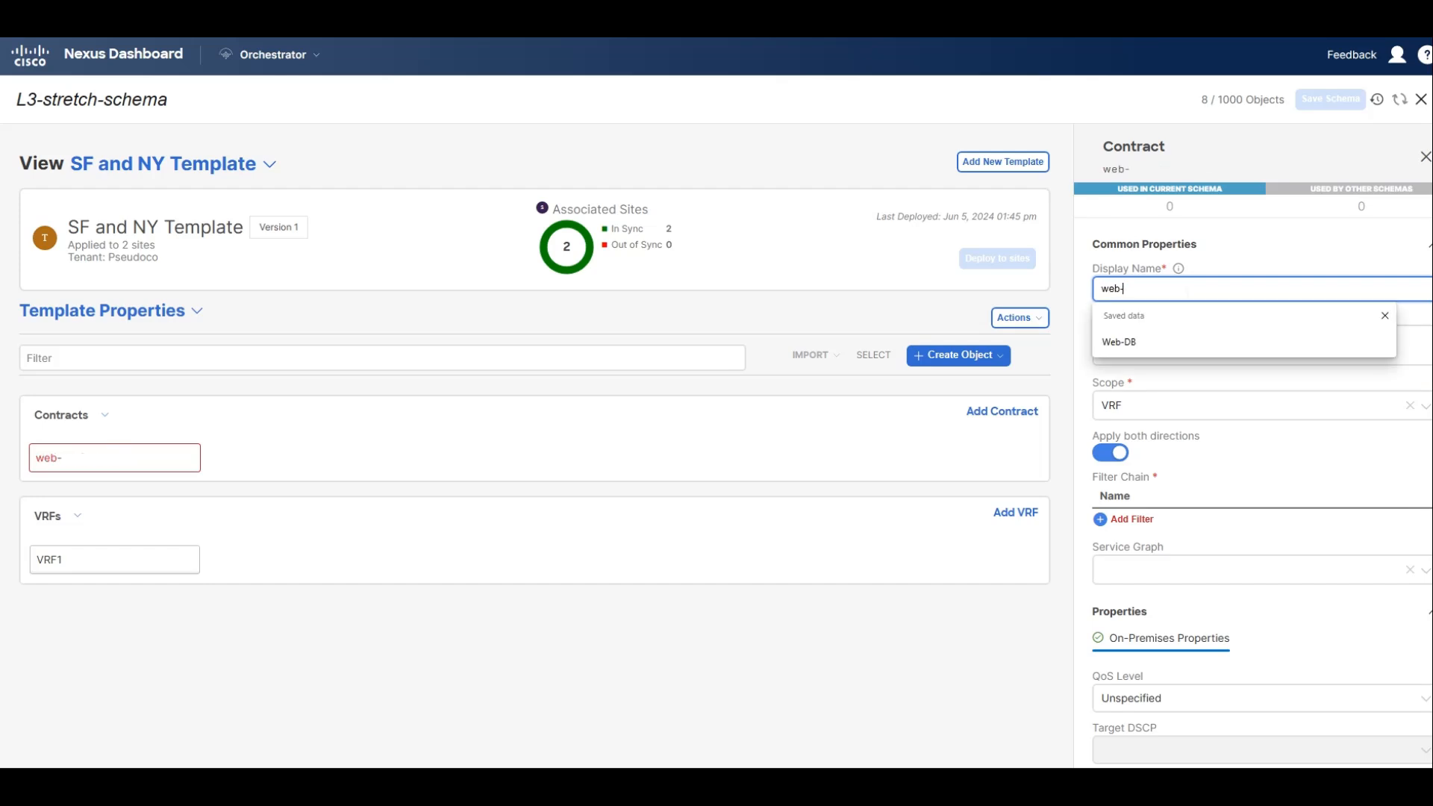
pyautogui.write('to-app')
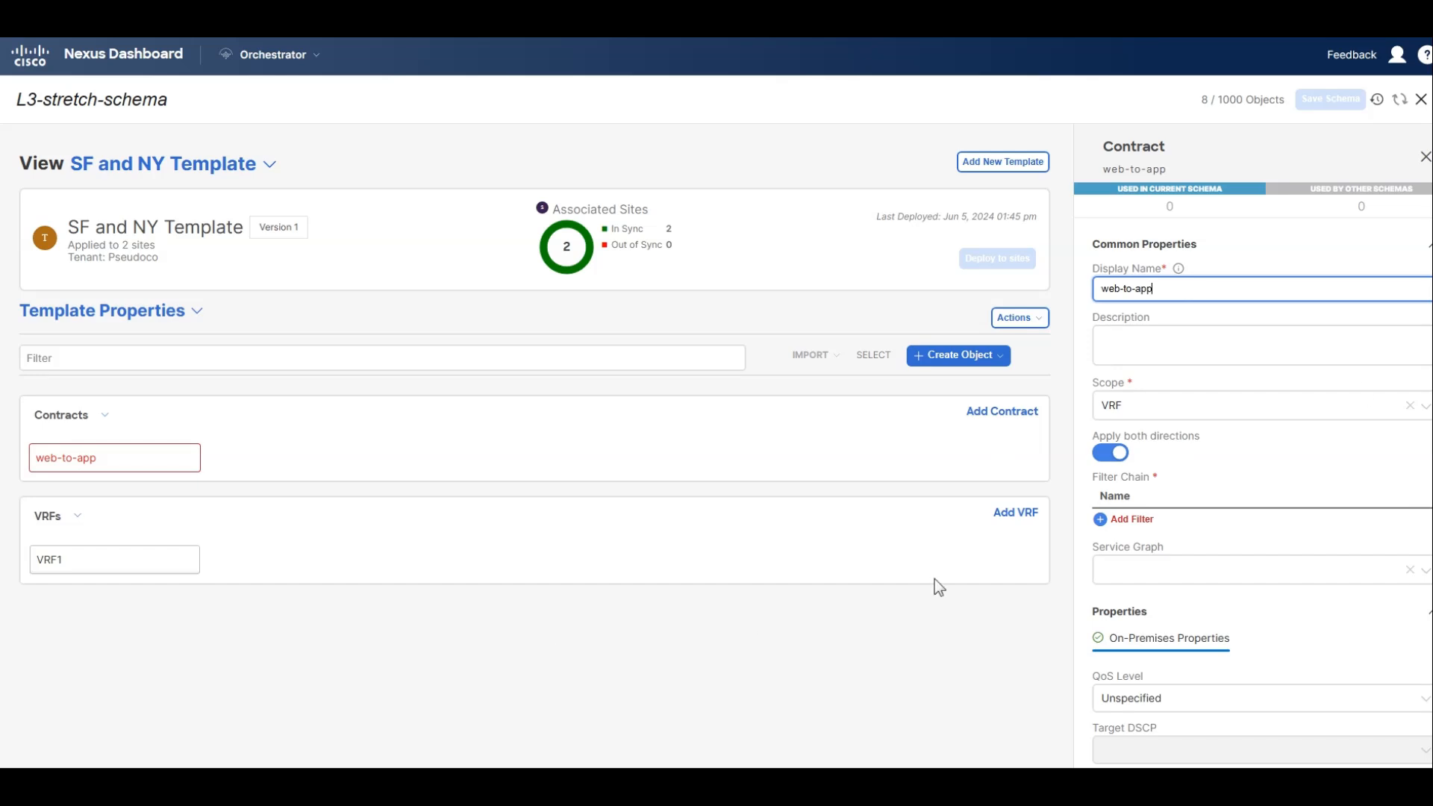
# Create a filter named any in the SF and NY Template and add an entry named any to it.
pyautogui.click(959, 355)
pyautogui.click(950, 495)
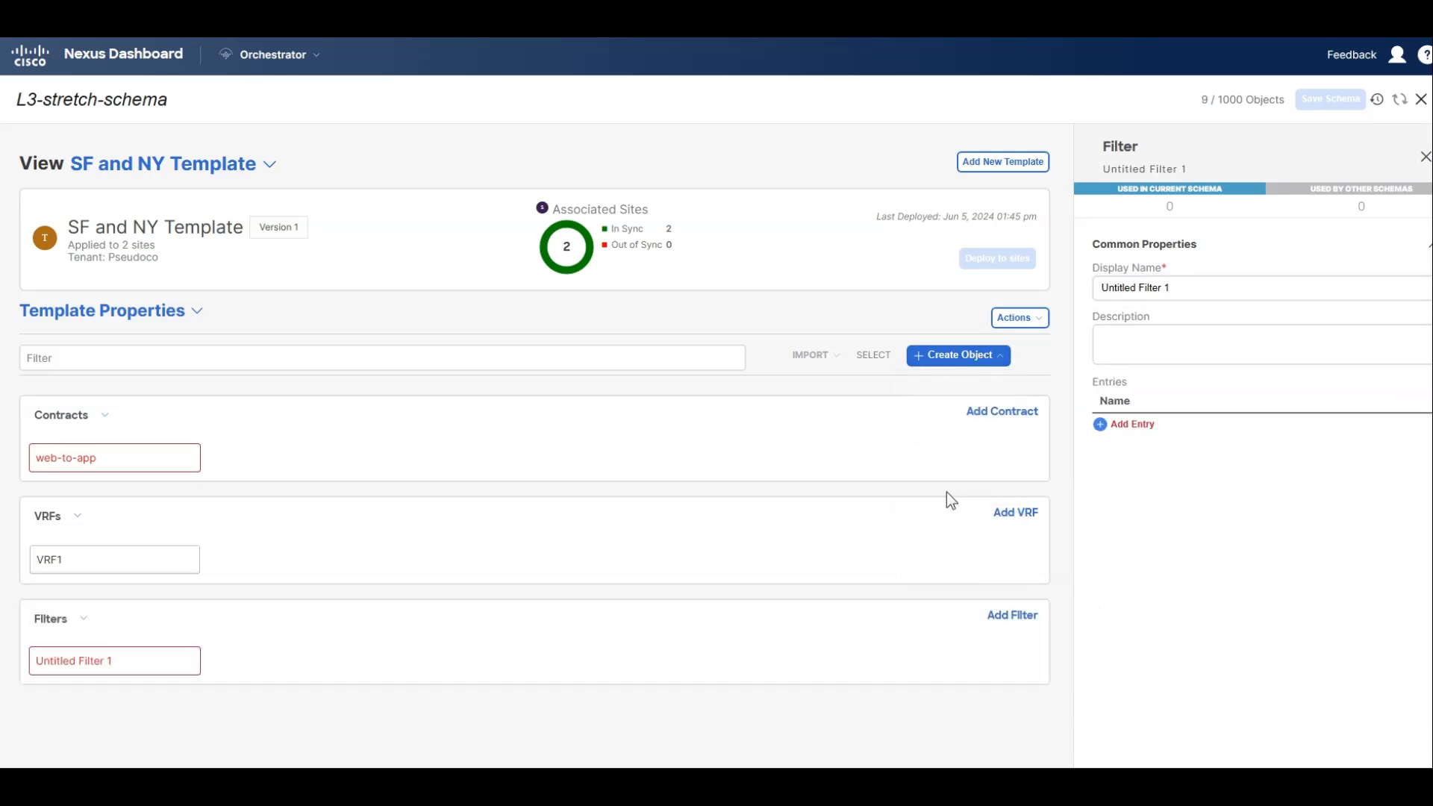
pyautogui.moveTo(1183, 288); pyautogui.dragTo(1099, 288)
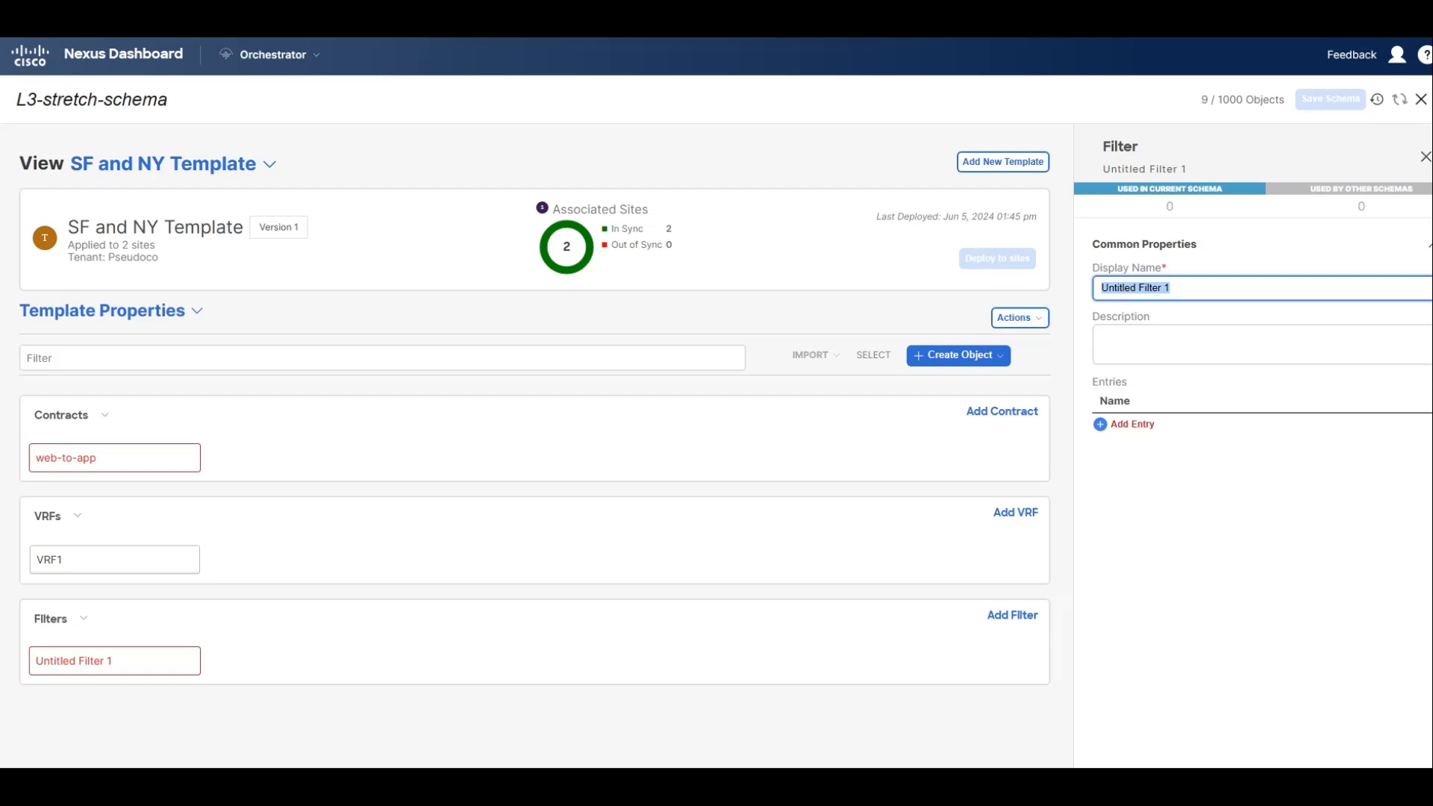
pyautogui.write('any')
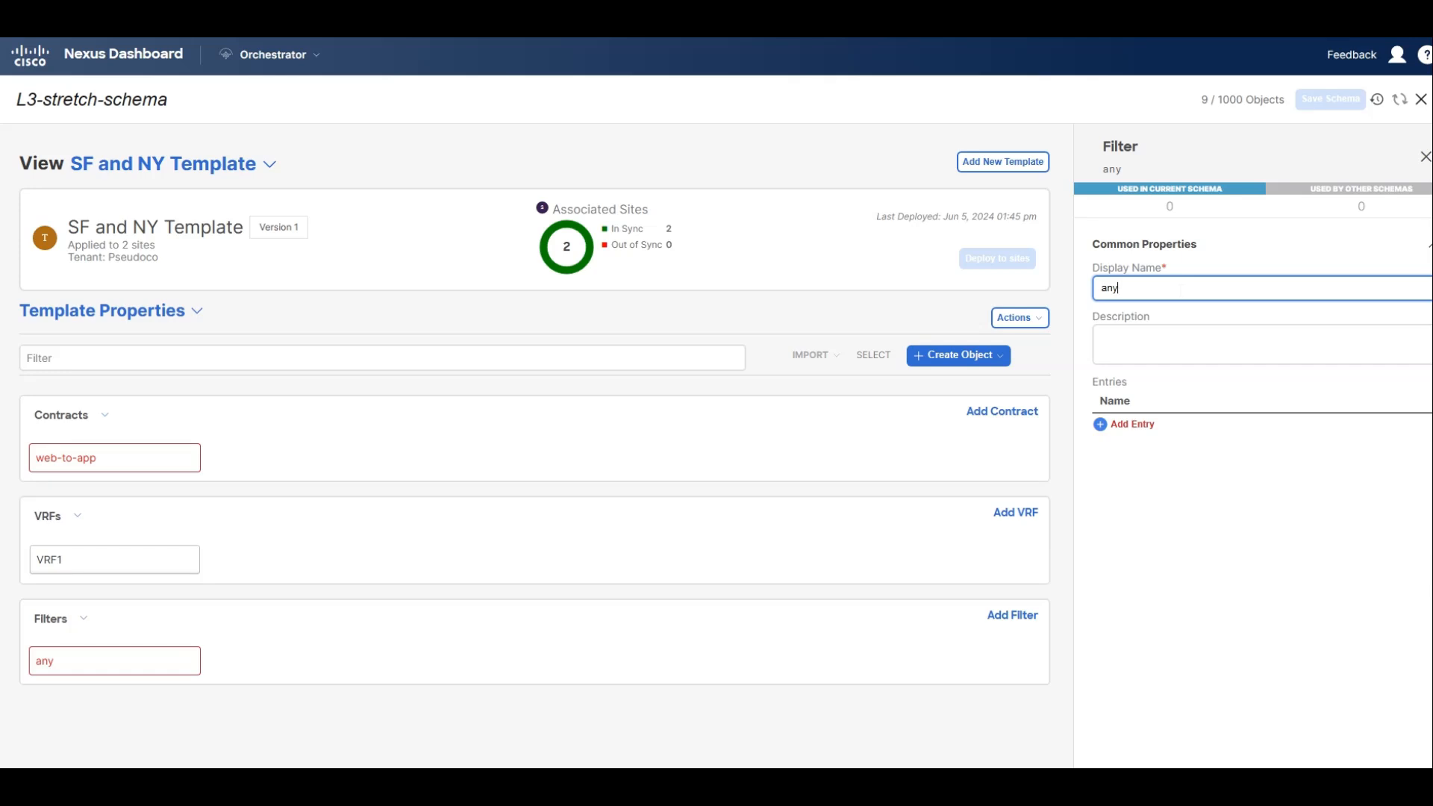
pyautogui.click(1116, 423)
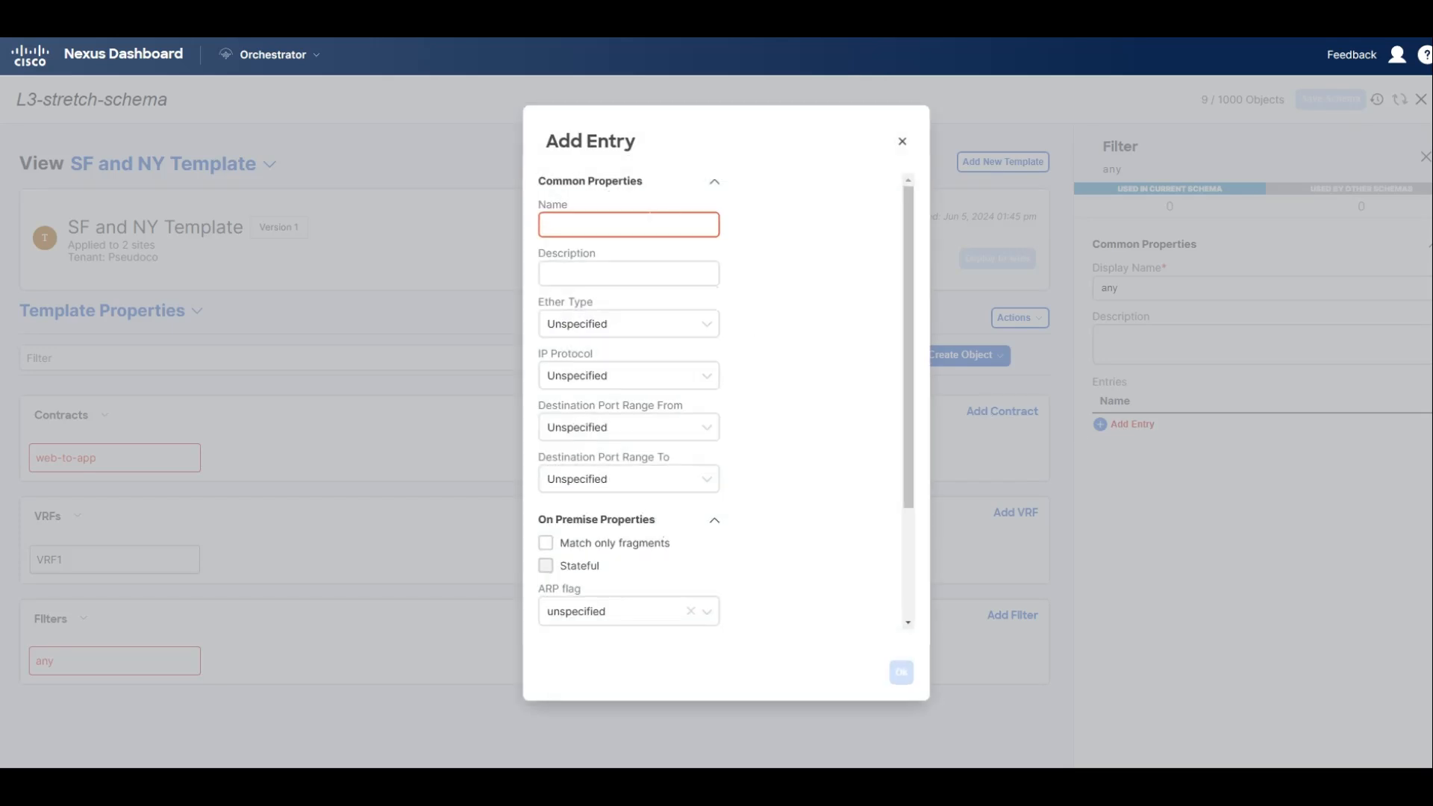
pyautogui.click(628, 225)
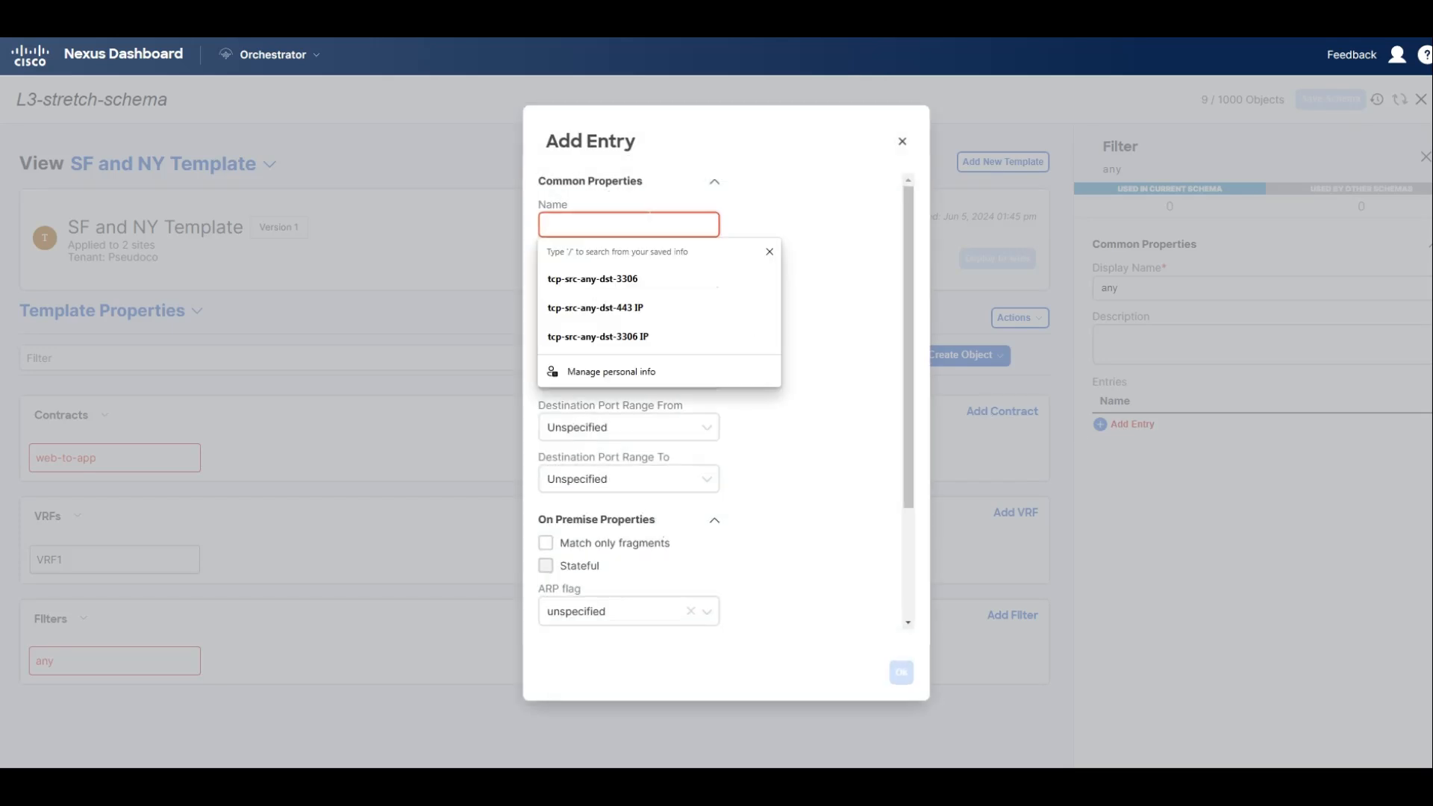
pyautogui.write('any')
pyautogui.click(899, 672)
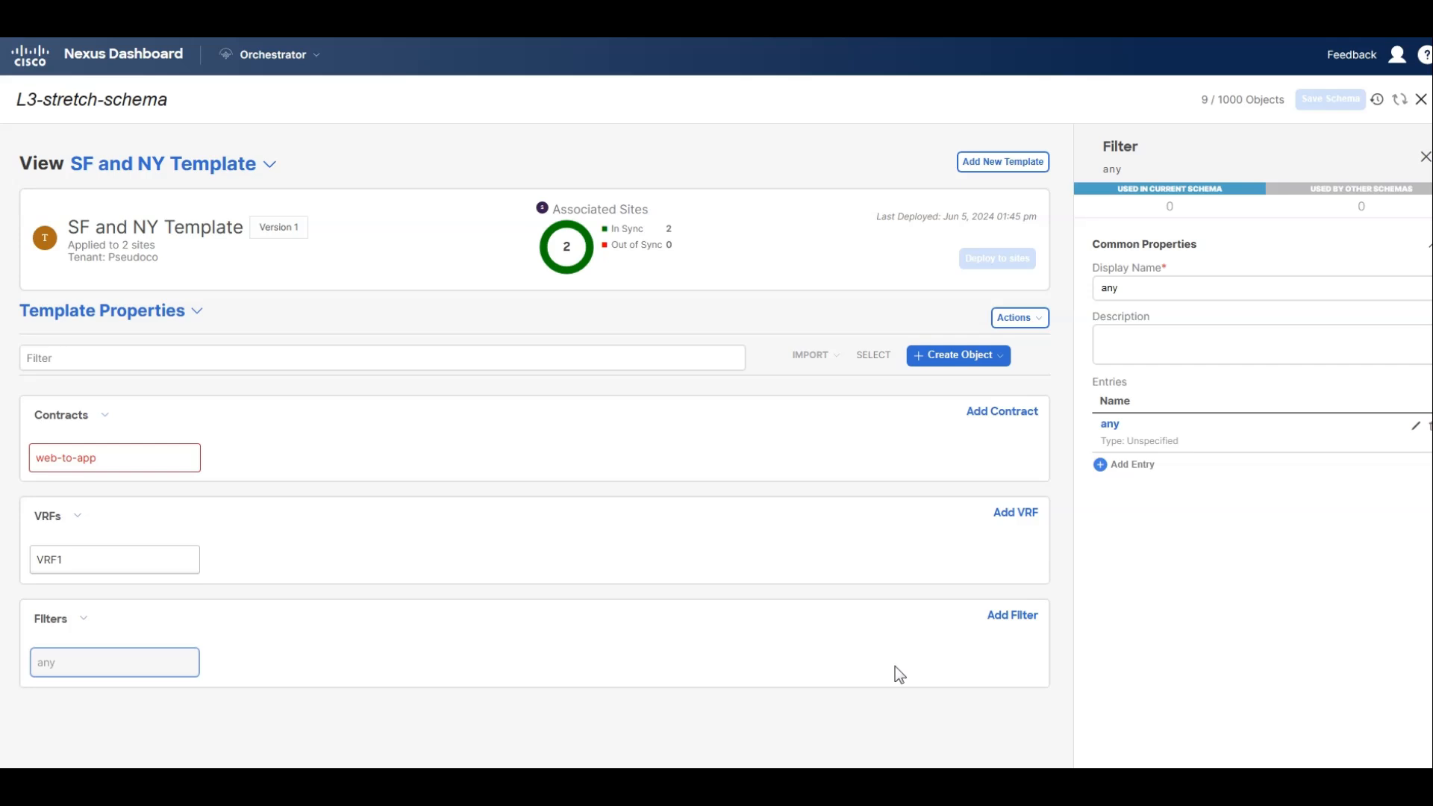
# Add the any filter to the web-to-app contract's filter chain with the Permit action.
pyautogui.click(127, 465)
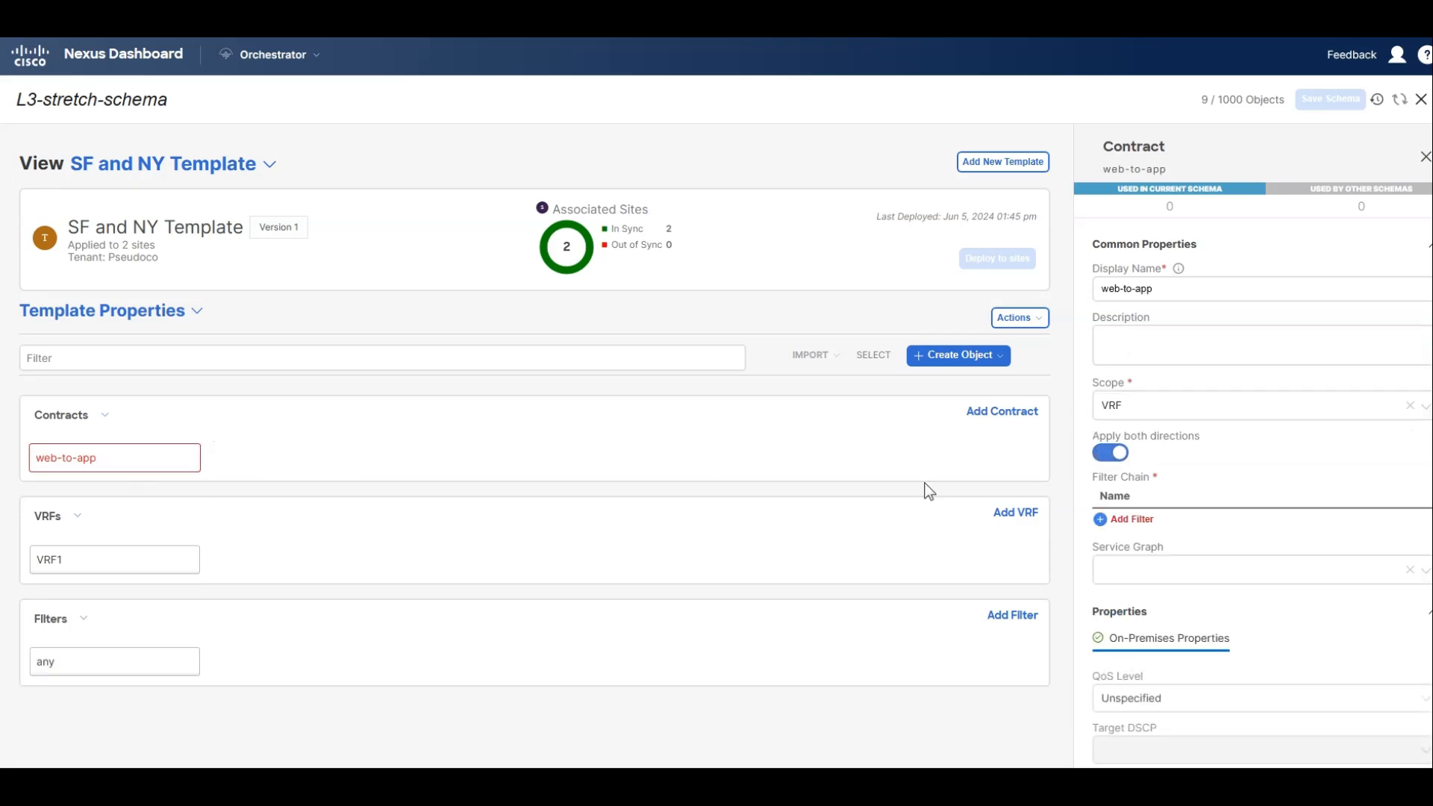
pyautogui.click(1130, 521)
pyautogui.click(631, 366)
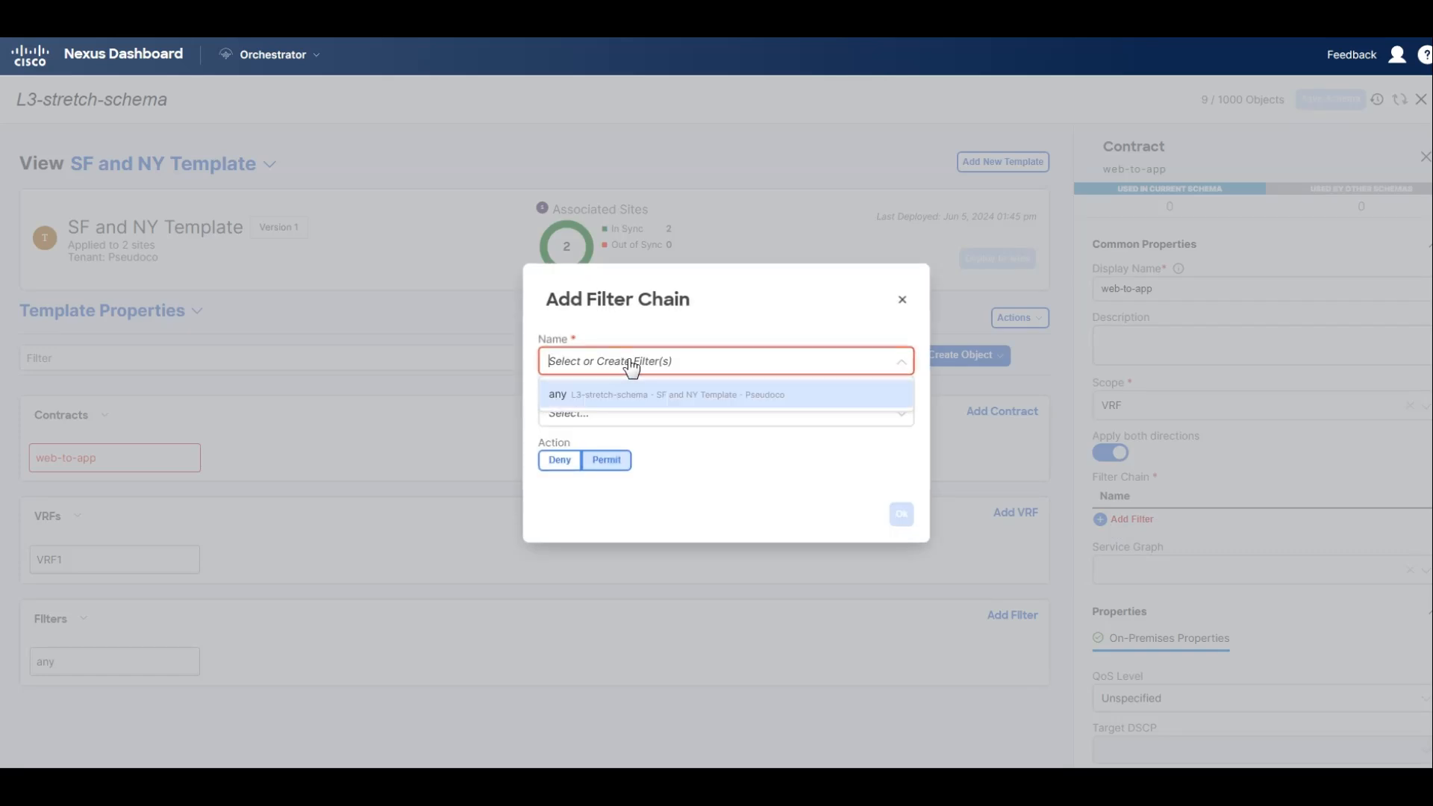
pyautogui.click(616, 394)
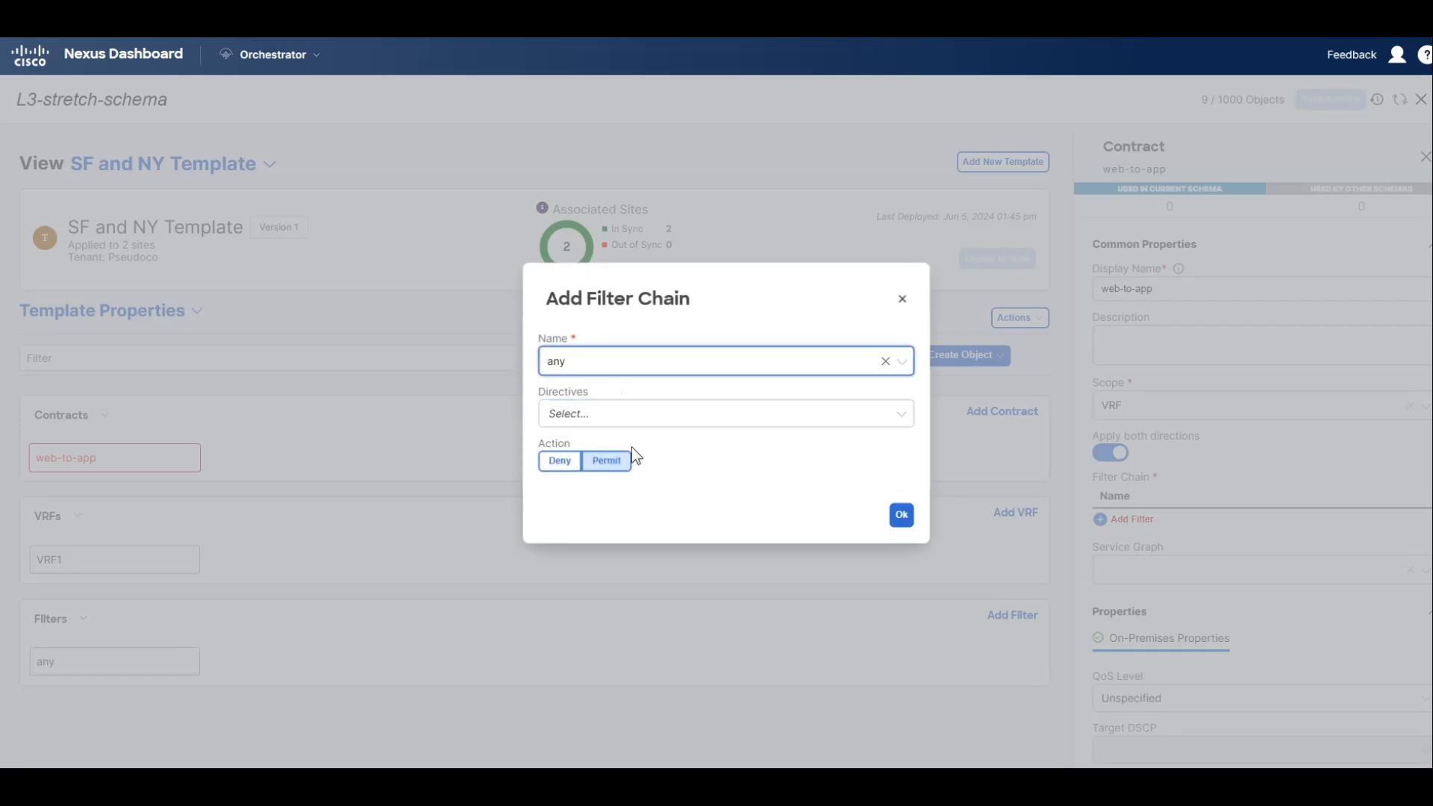
pyautogui.click(903, 515)
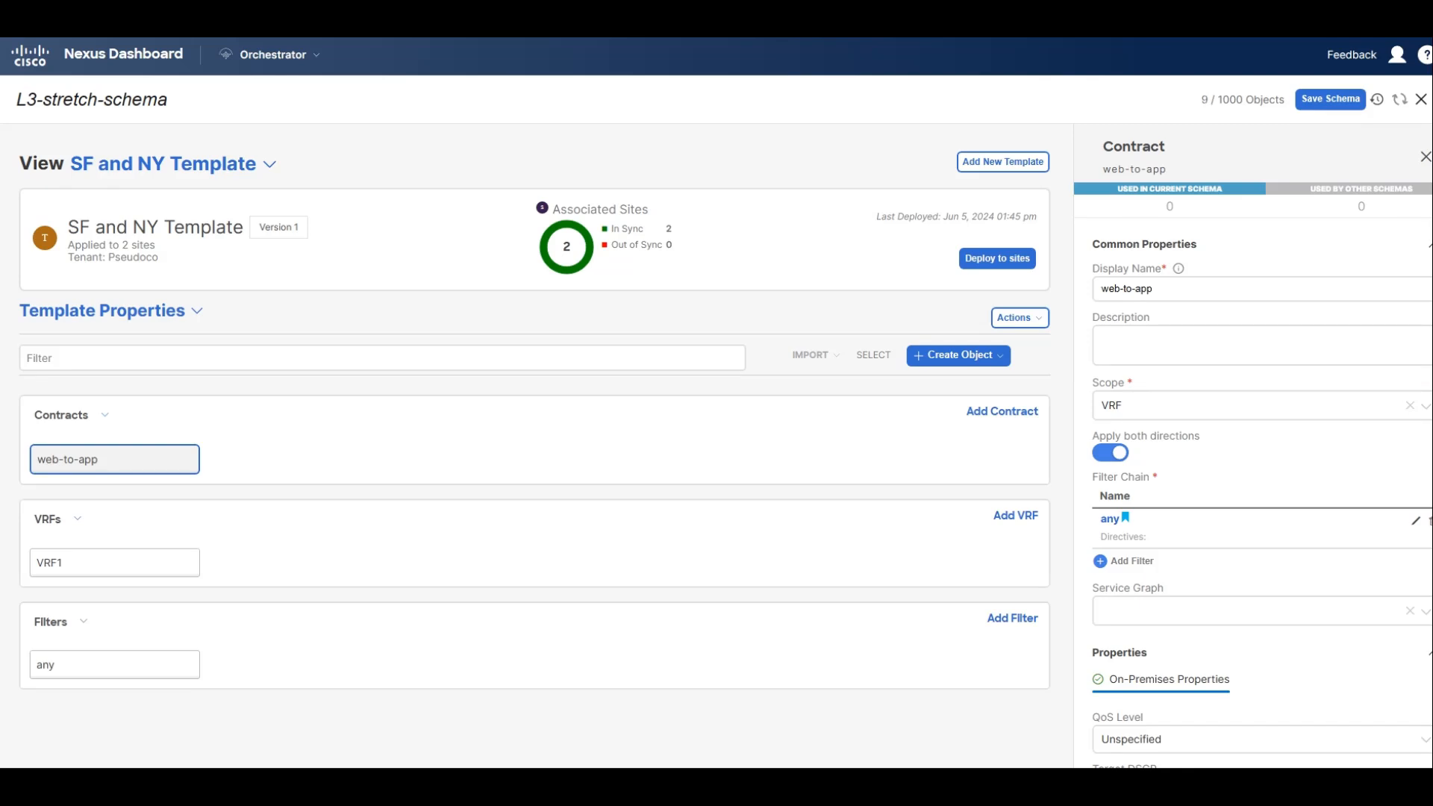
# Save the schema and deploy the SF and NY Template to the New York and San Francisco sites.
pyautogui.click(1331, 99)
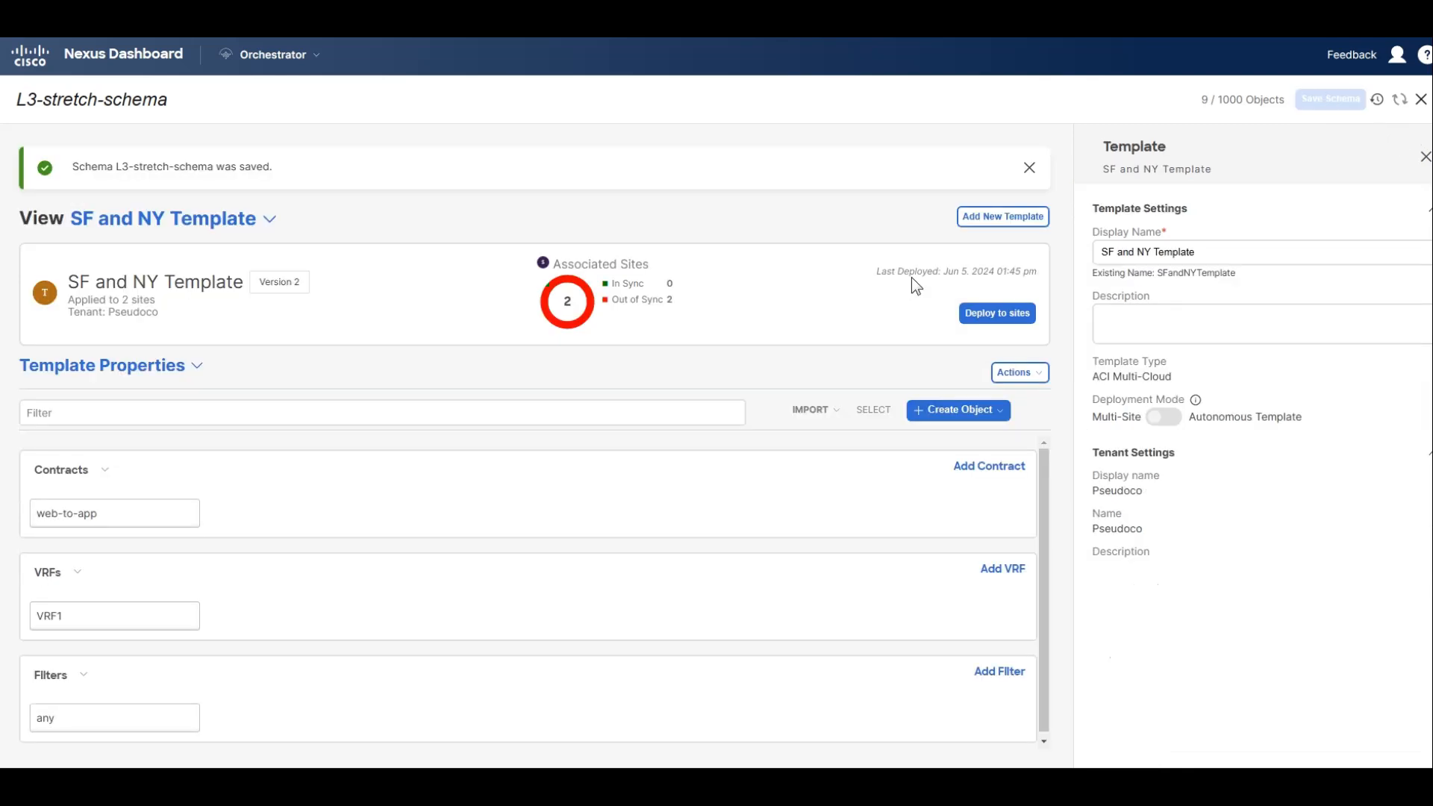
pyautogui.click(997, 313)
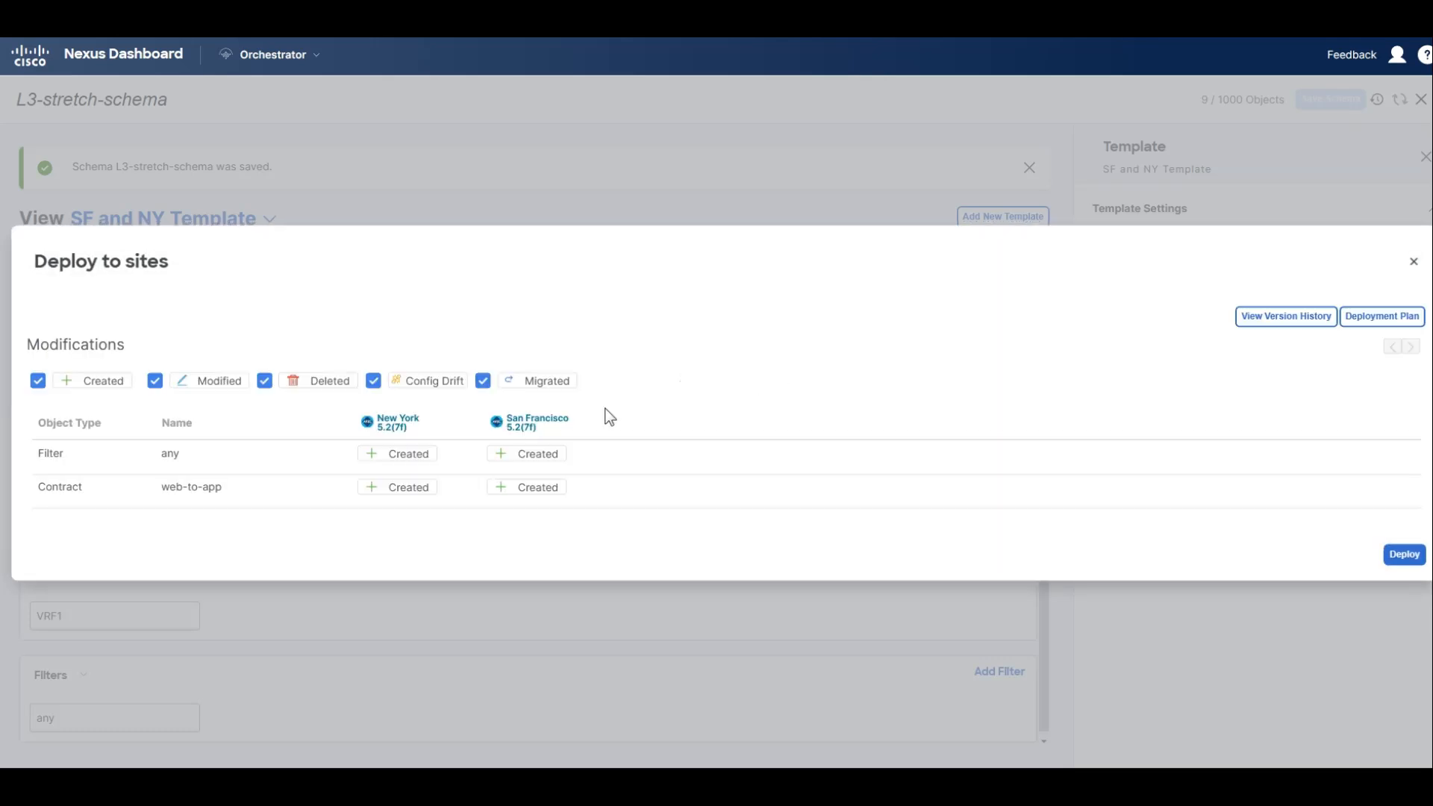
pyautogui.click(1406, 556)
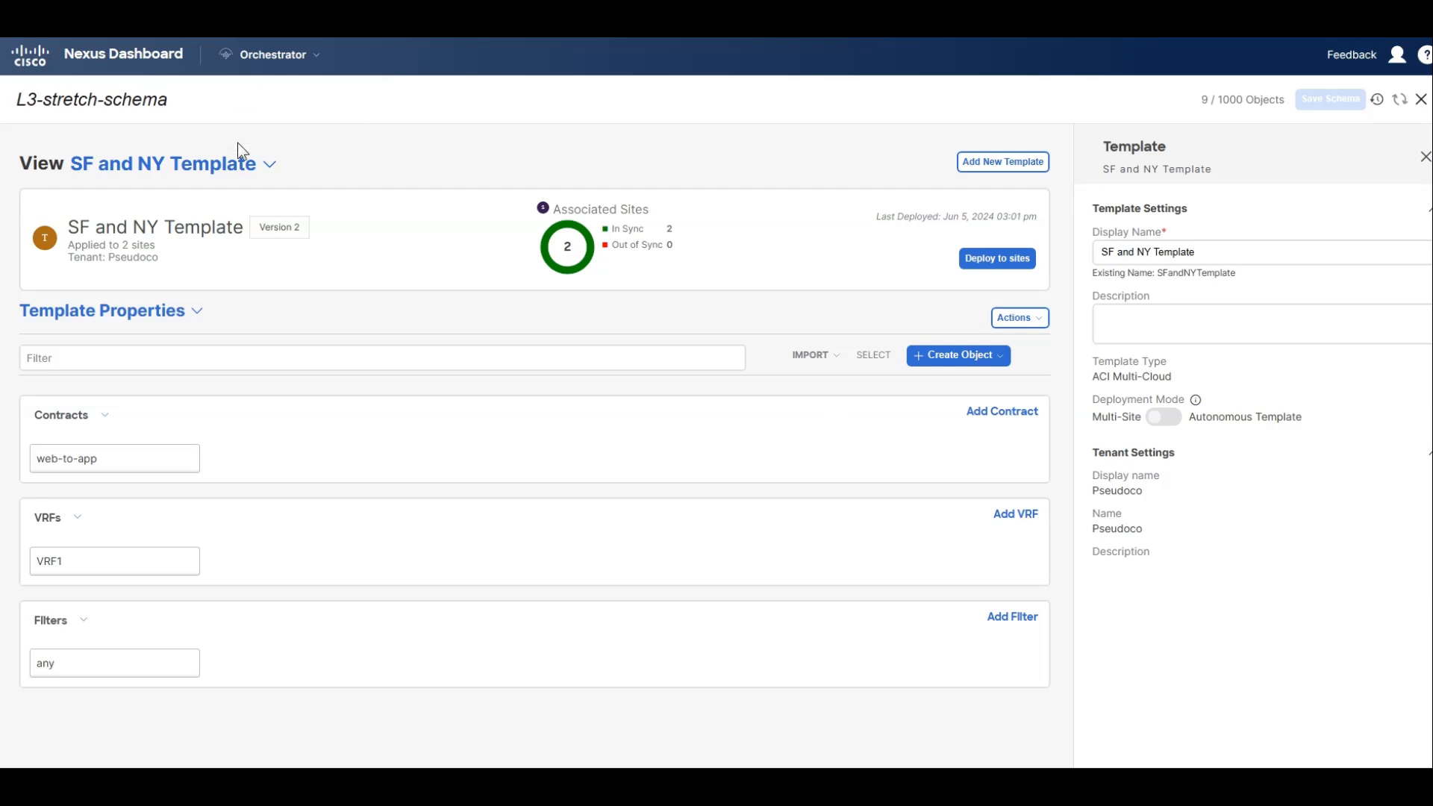
# Add the web-to-app contract with type provider to the Web EPG in the SF Only template.
pyautogui.click(249, 163)
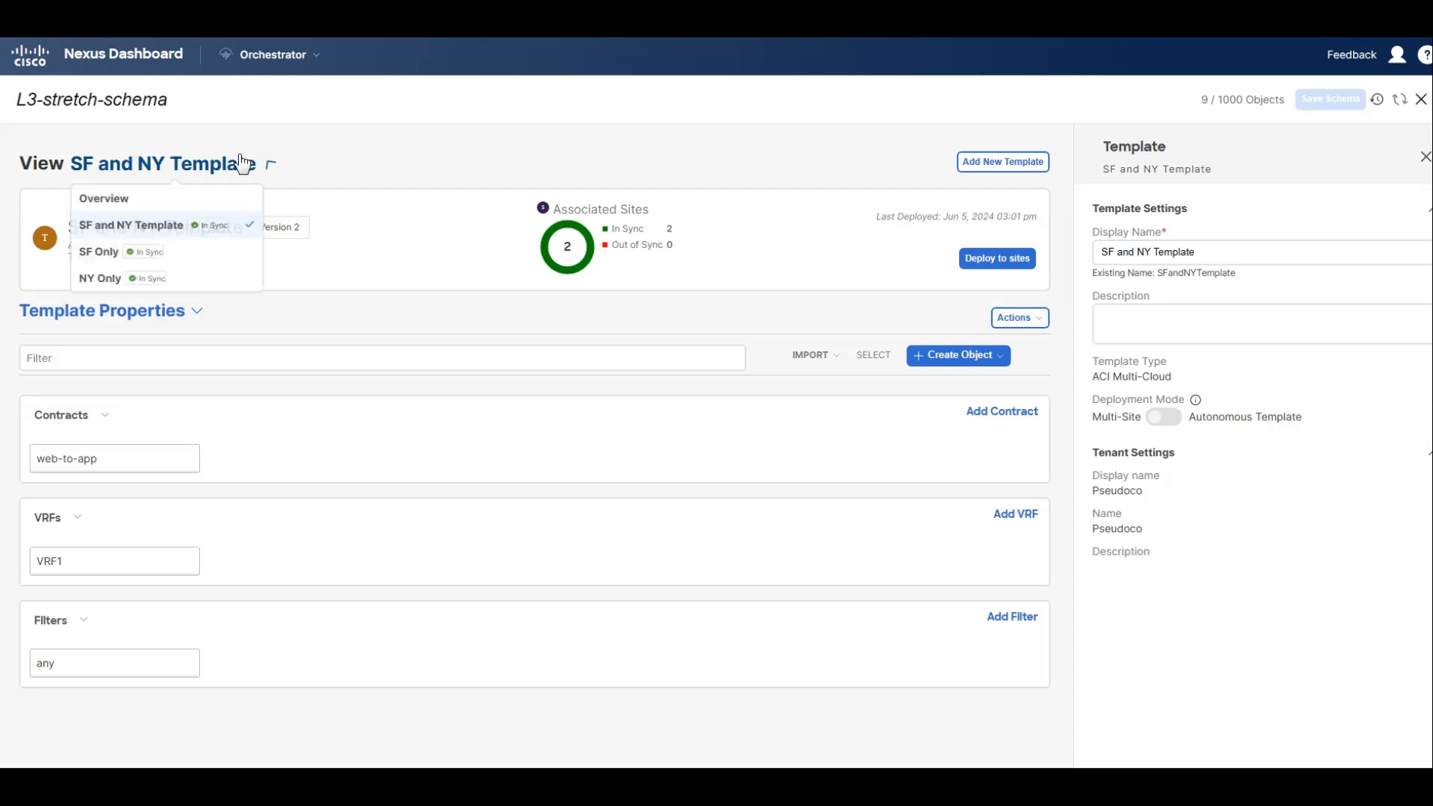
pyautogui.click(159, 256)
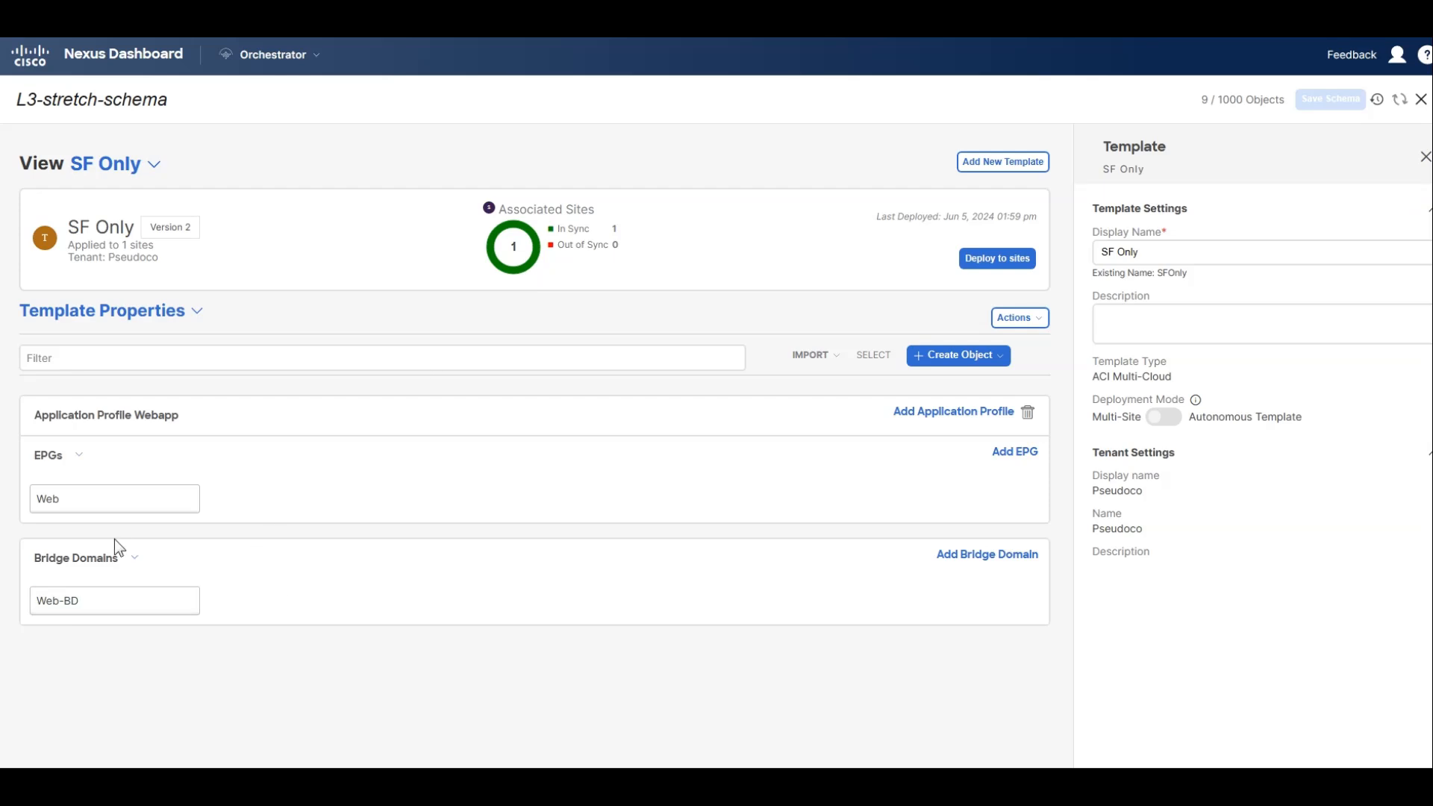
pyautogui.click(50, 462)
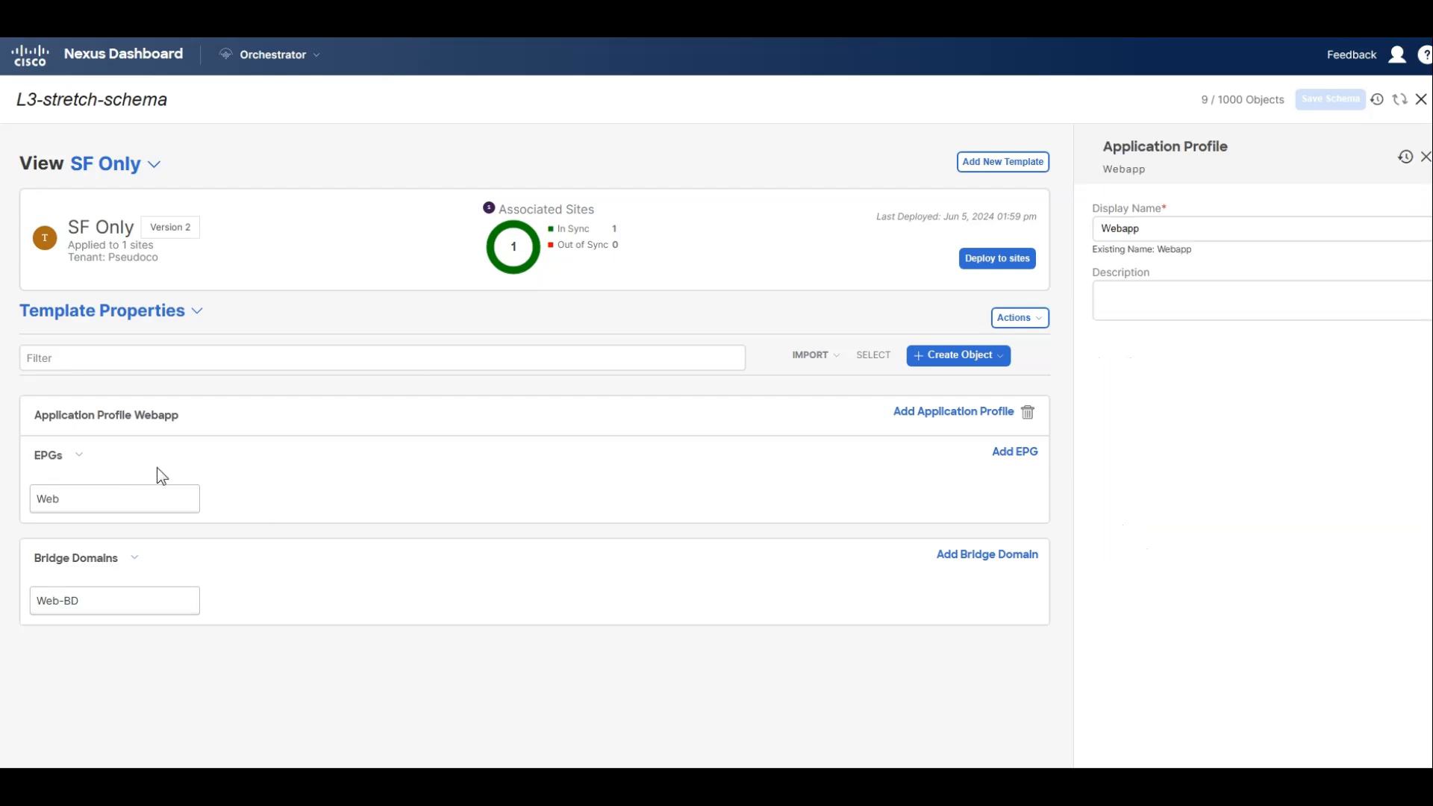
pyautogui.click(83, 503)
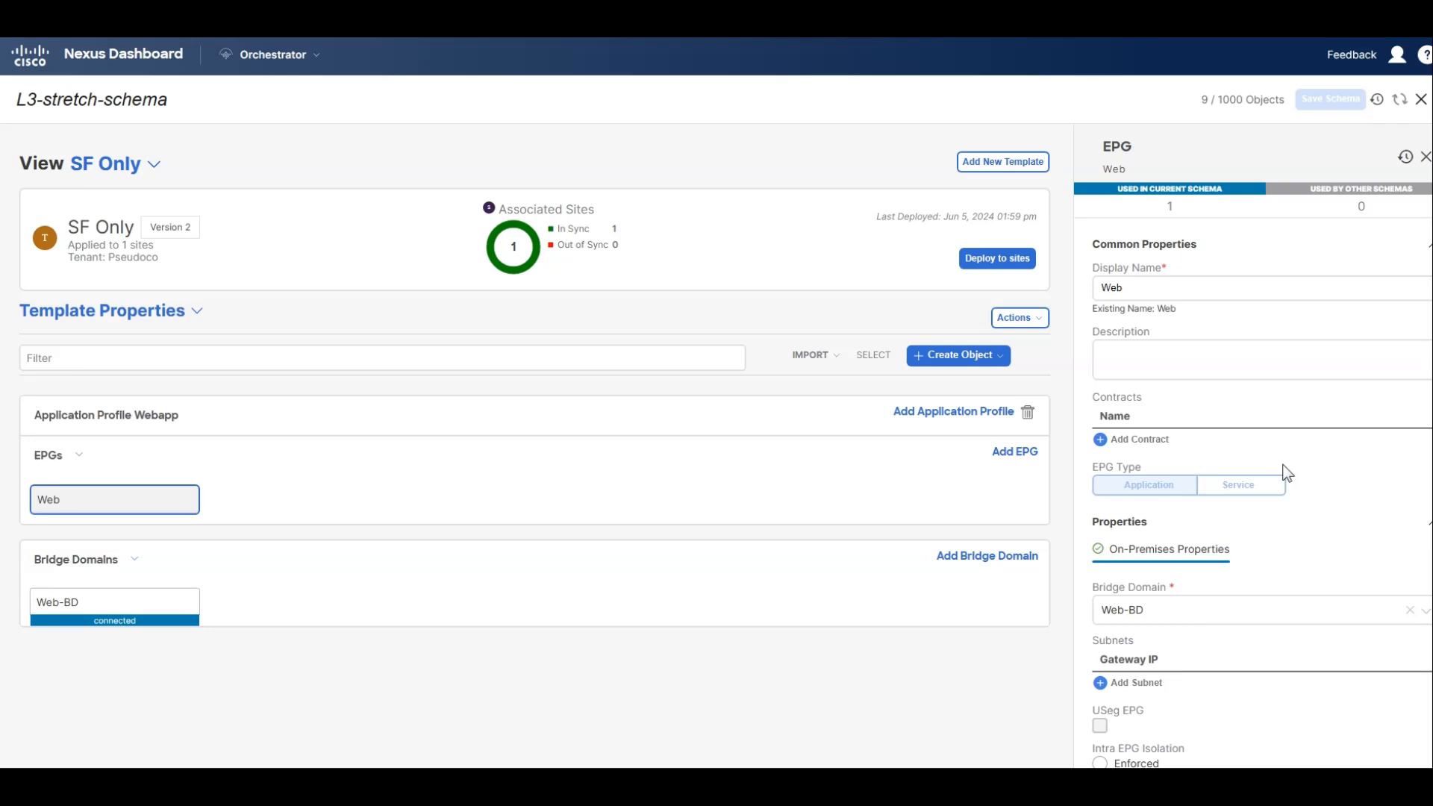
pyautogui.click(1119, 442)
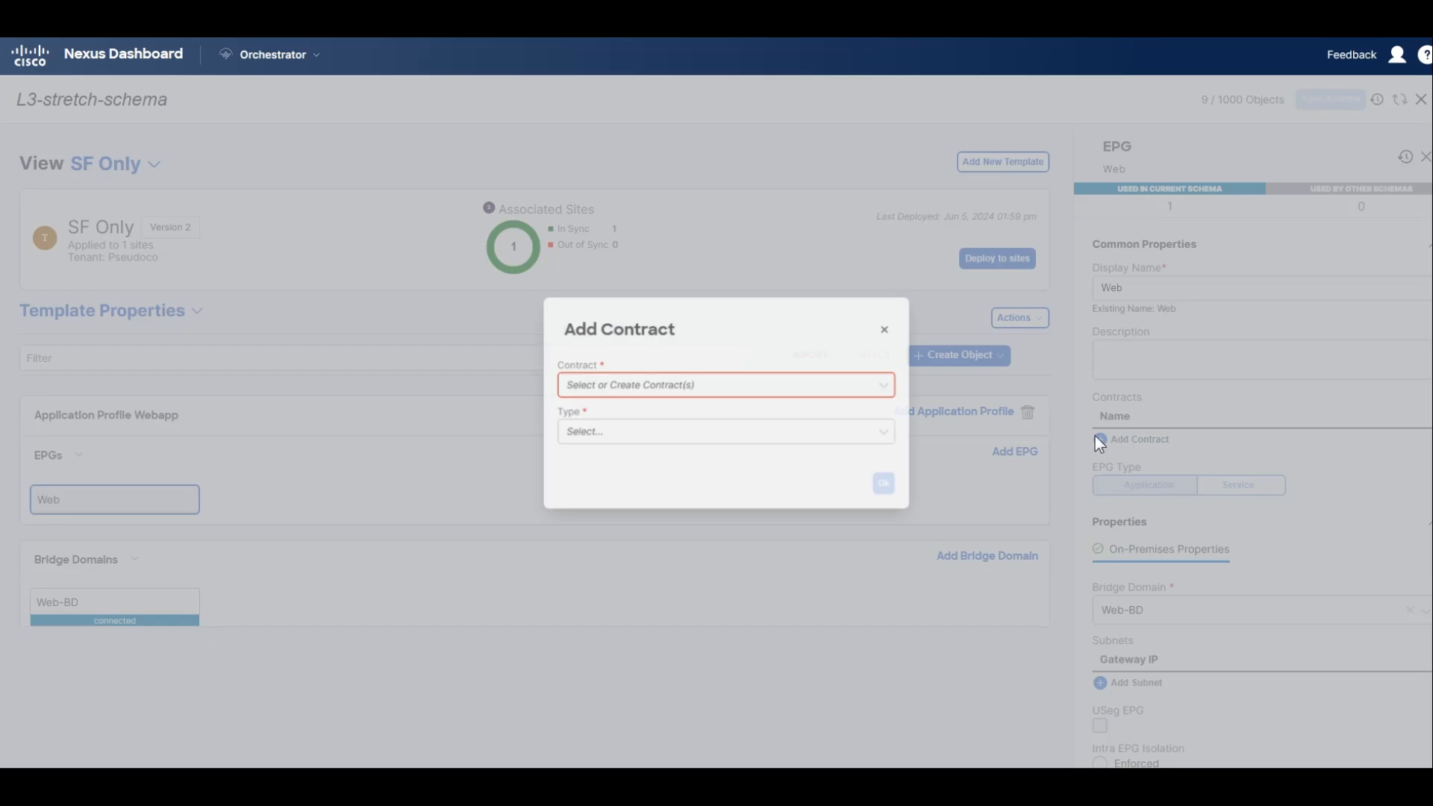
pyautogui.click(678, 394)
pyautogui.click(616, 447)
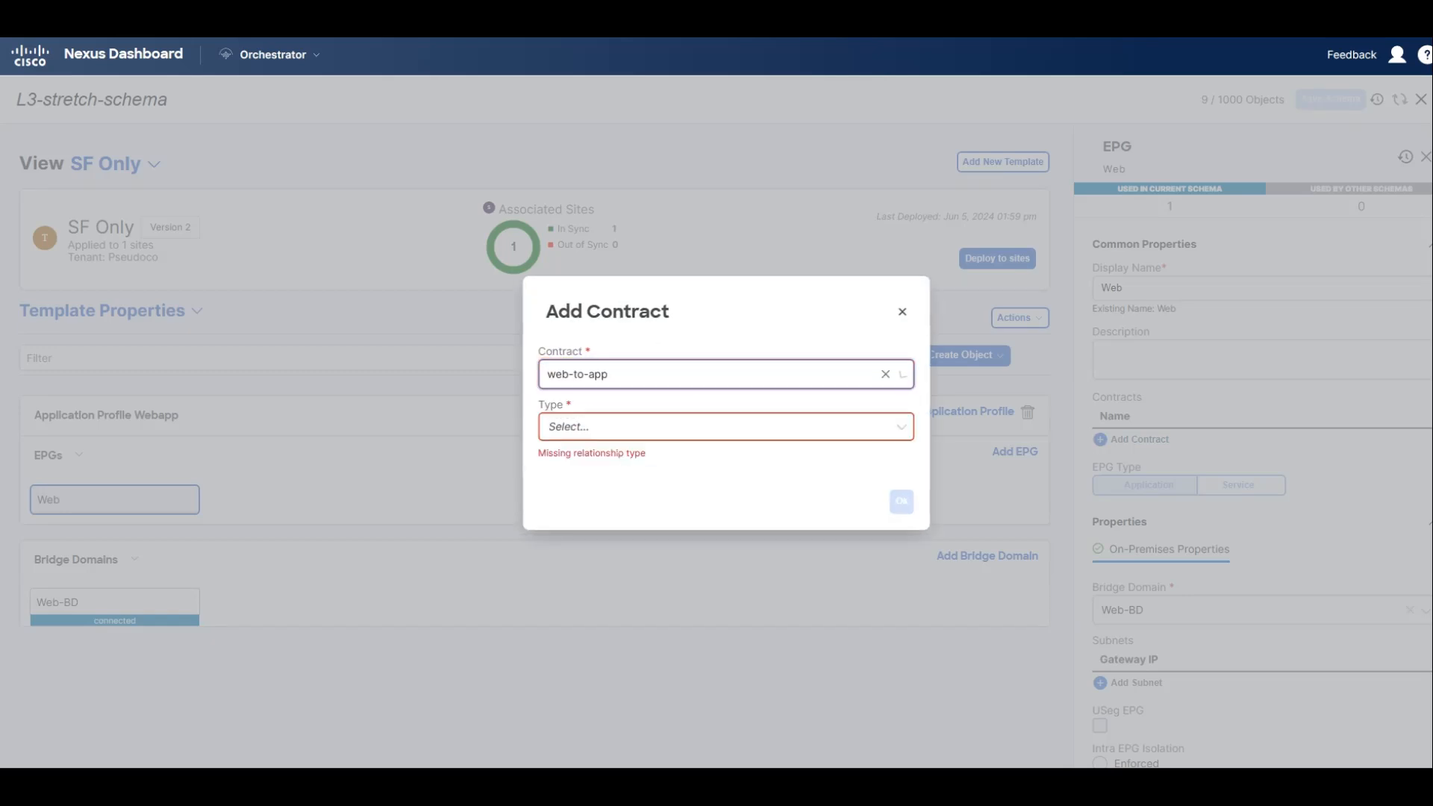
pyautogui.click(609, 433)
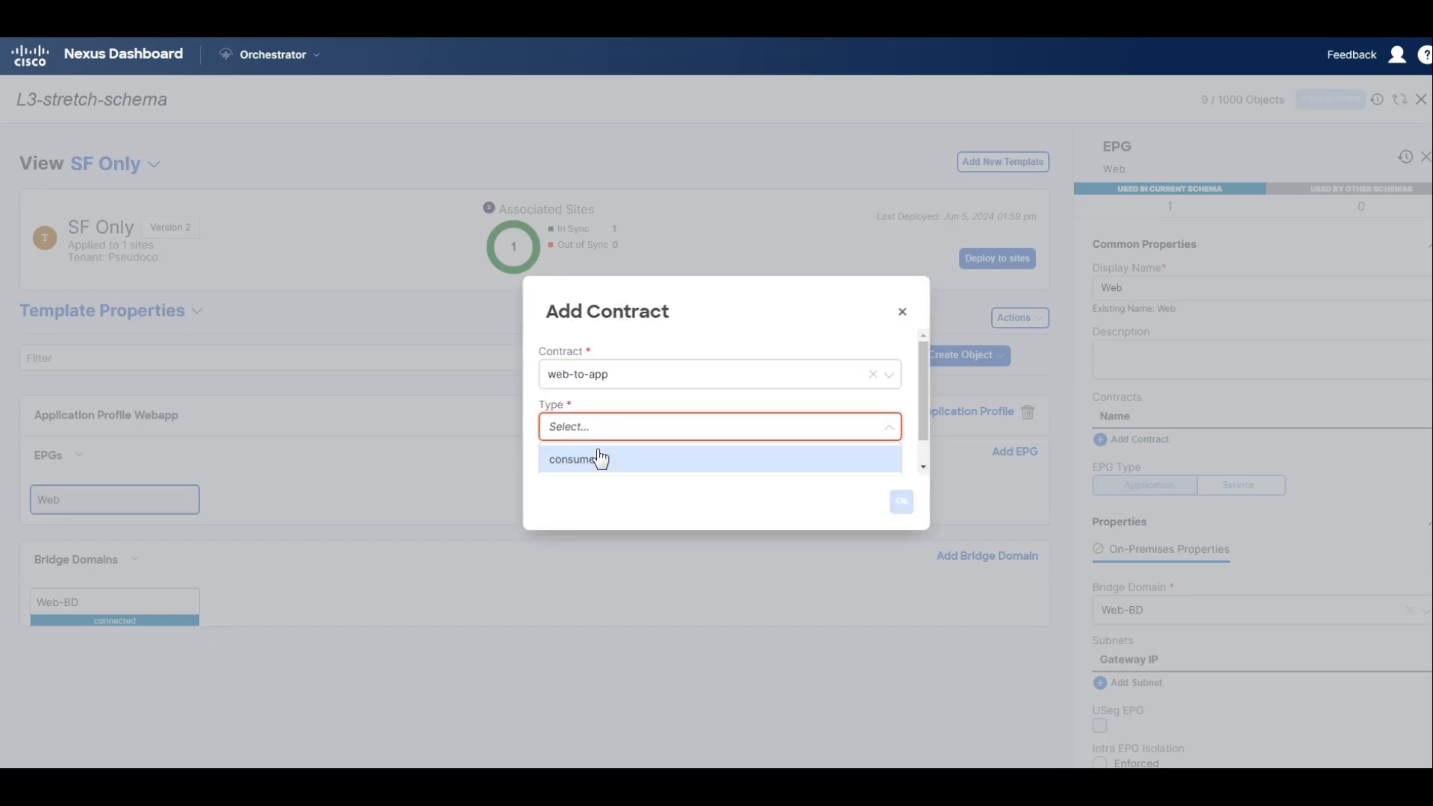
pyautogui.click(598, 458)
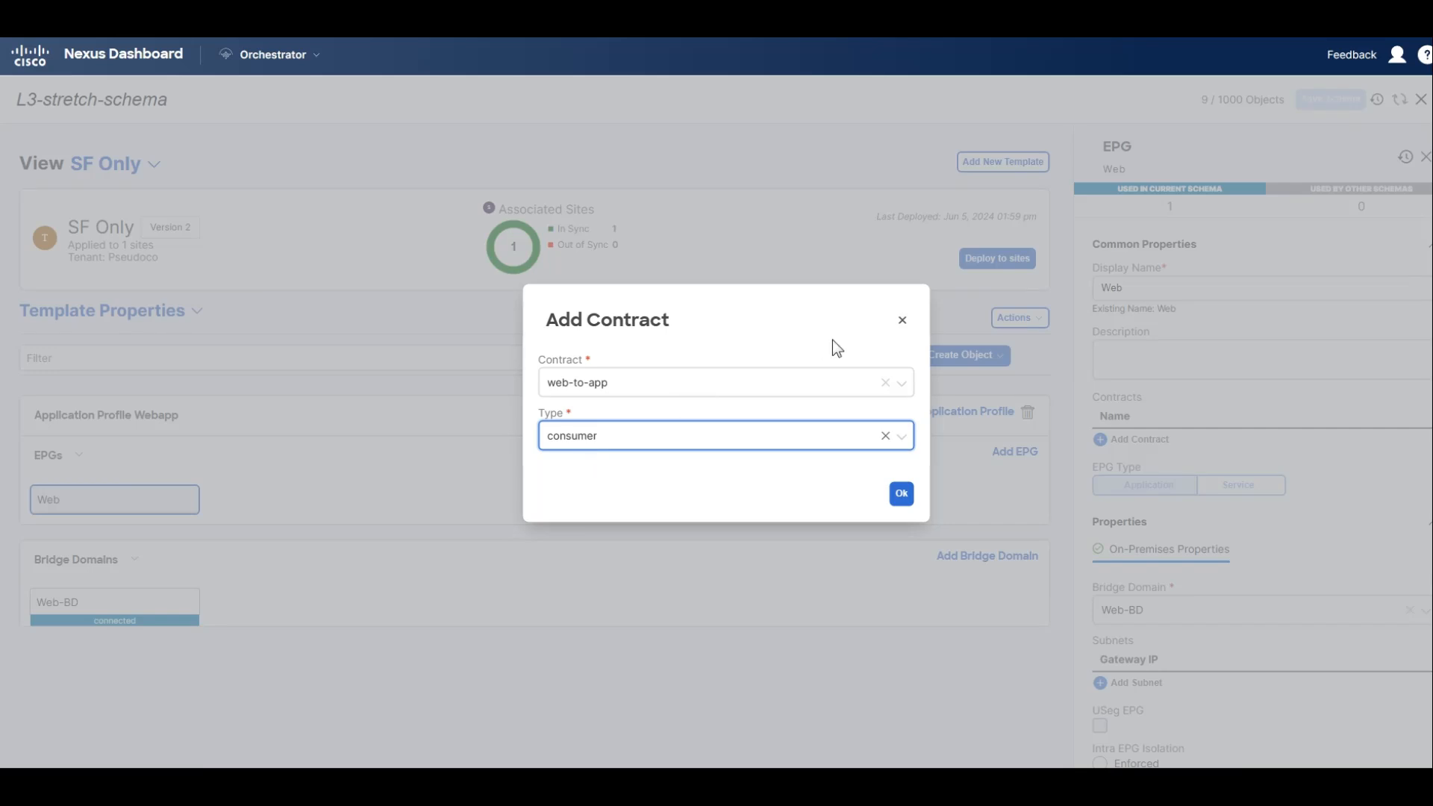
pyautogui.click(904, 320)
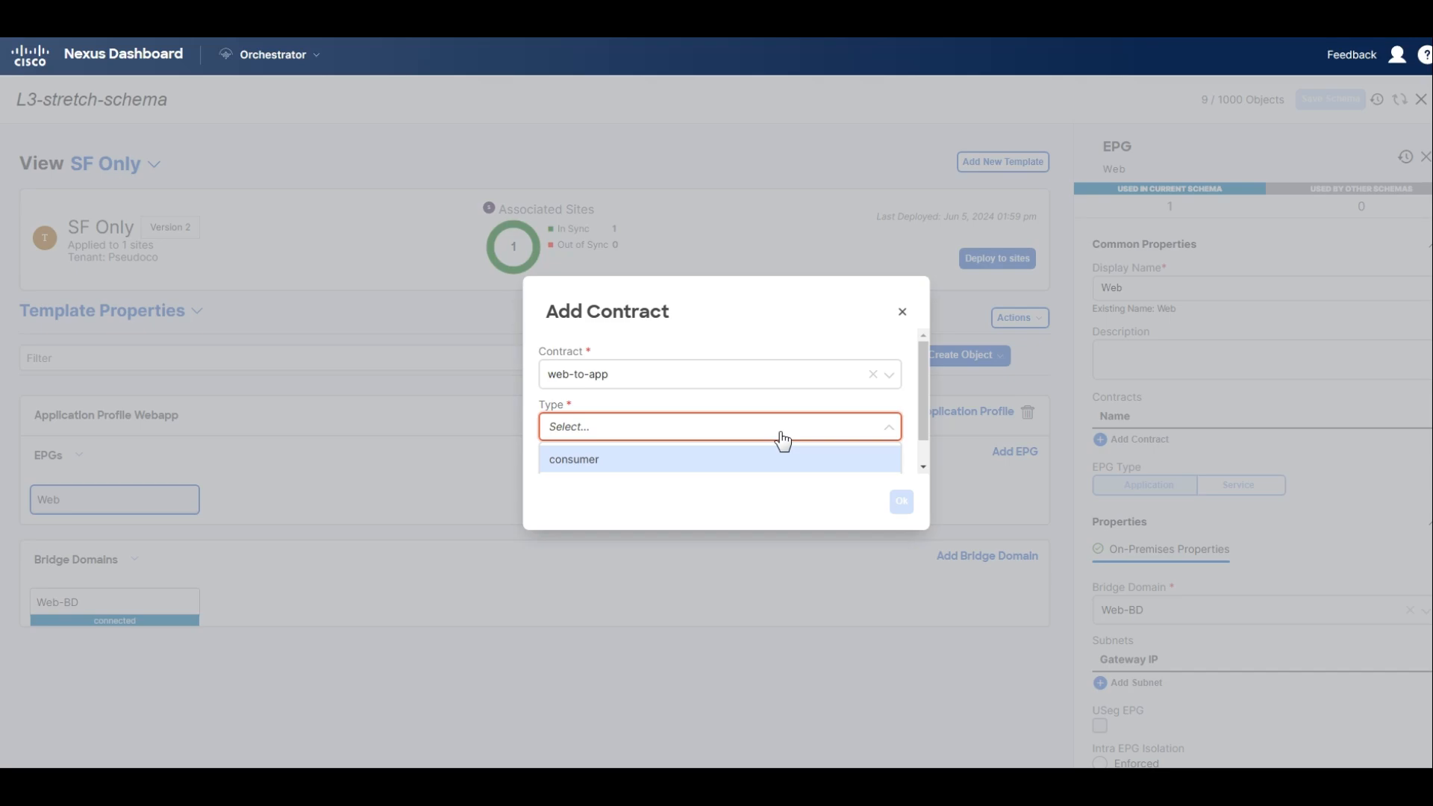
pyautogui.scroll(-1, 729, 426)
pyautogui.click(611, 454)
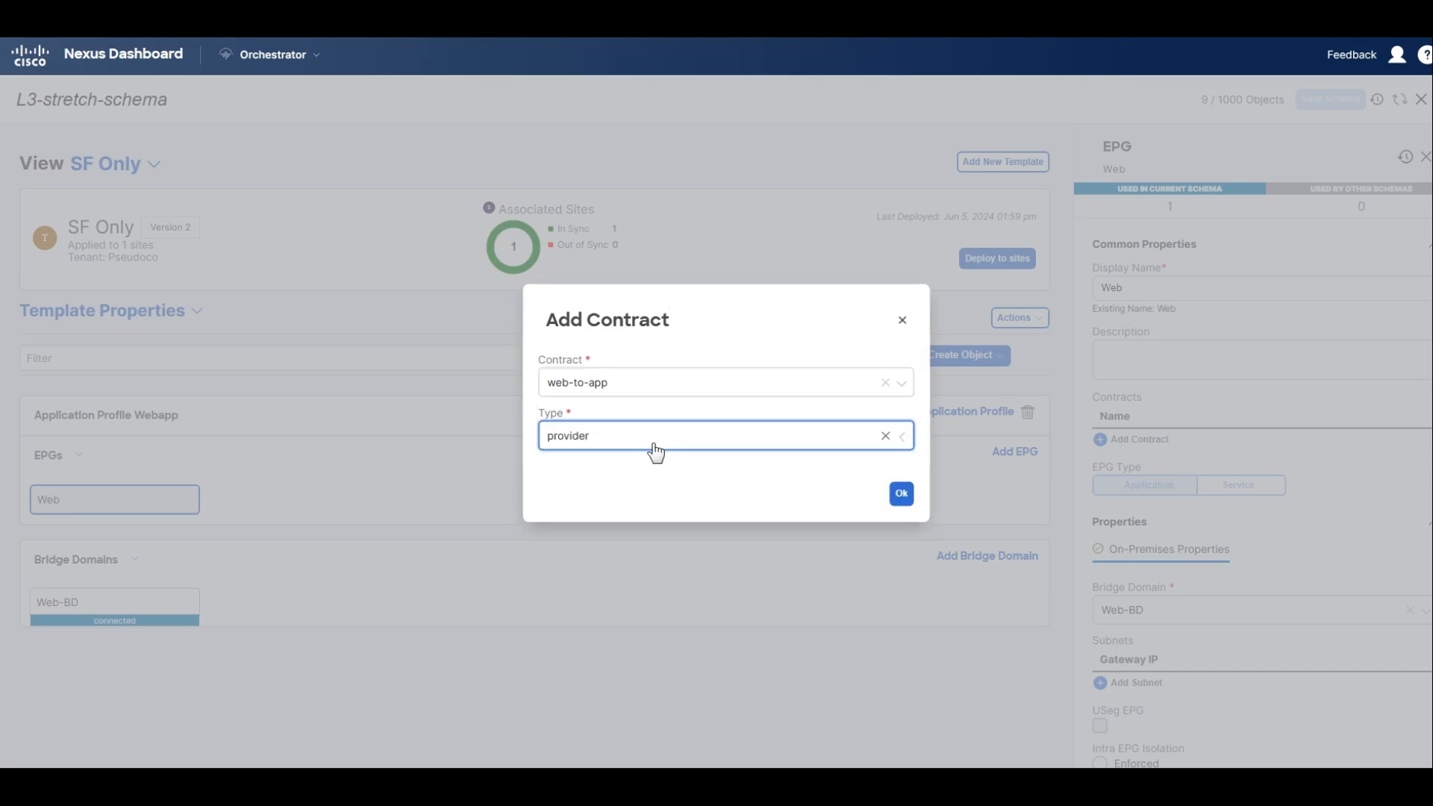
pyautogui.click(904, 494)
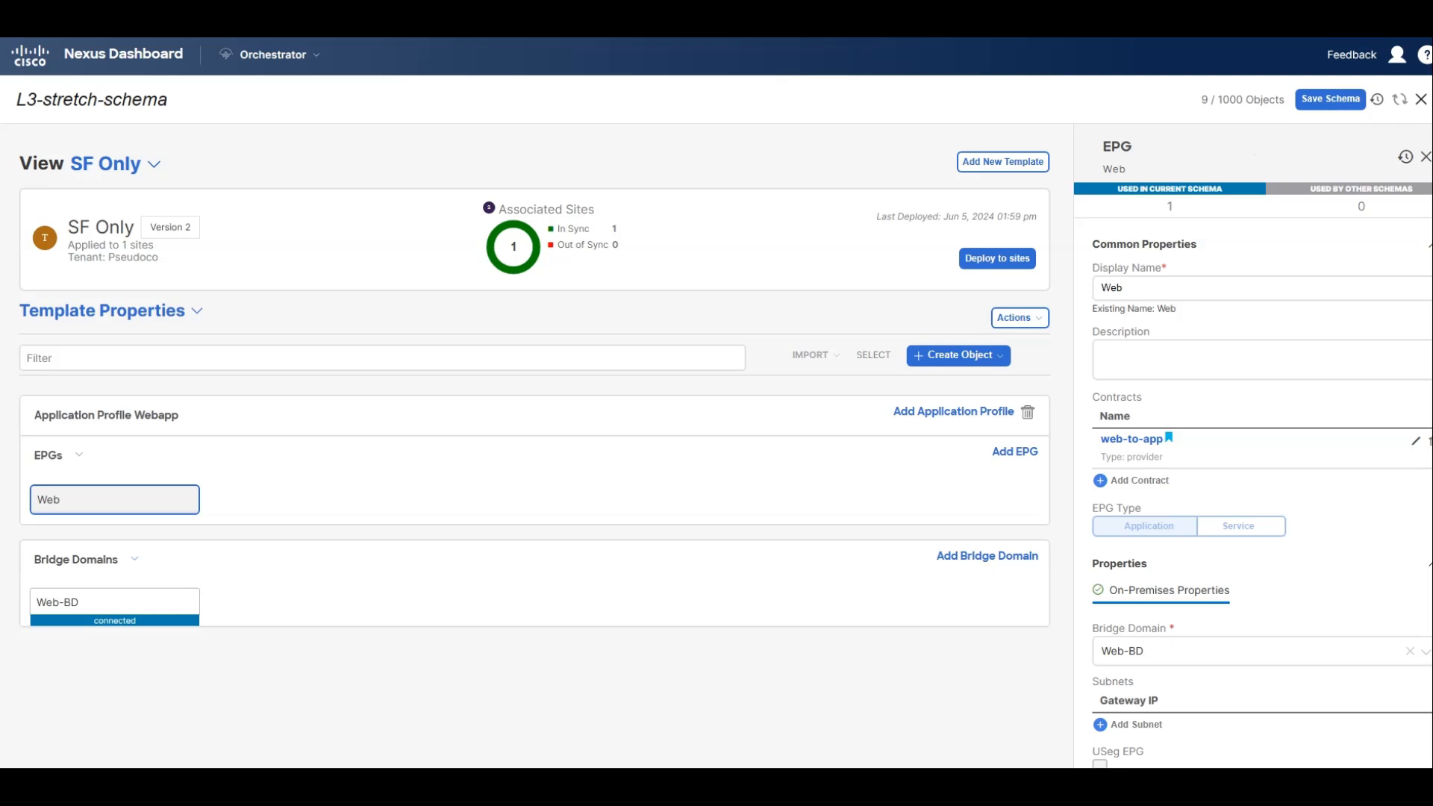
# Add the web-to-app contract with type consumer to the App EPG in the NY Only template.
pyautogui.click(151, 163)
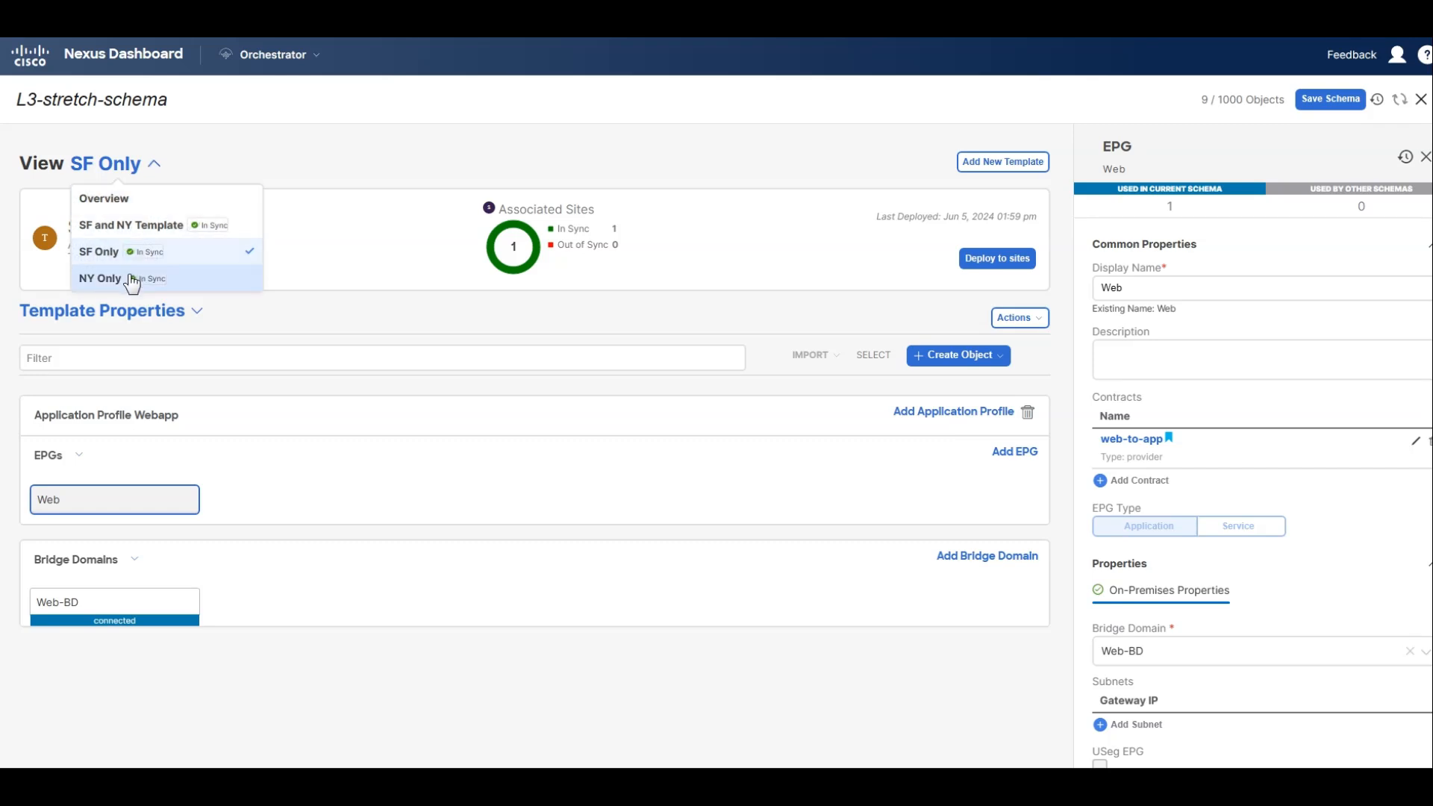
pyautogui.click(102, 280)
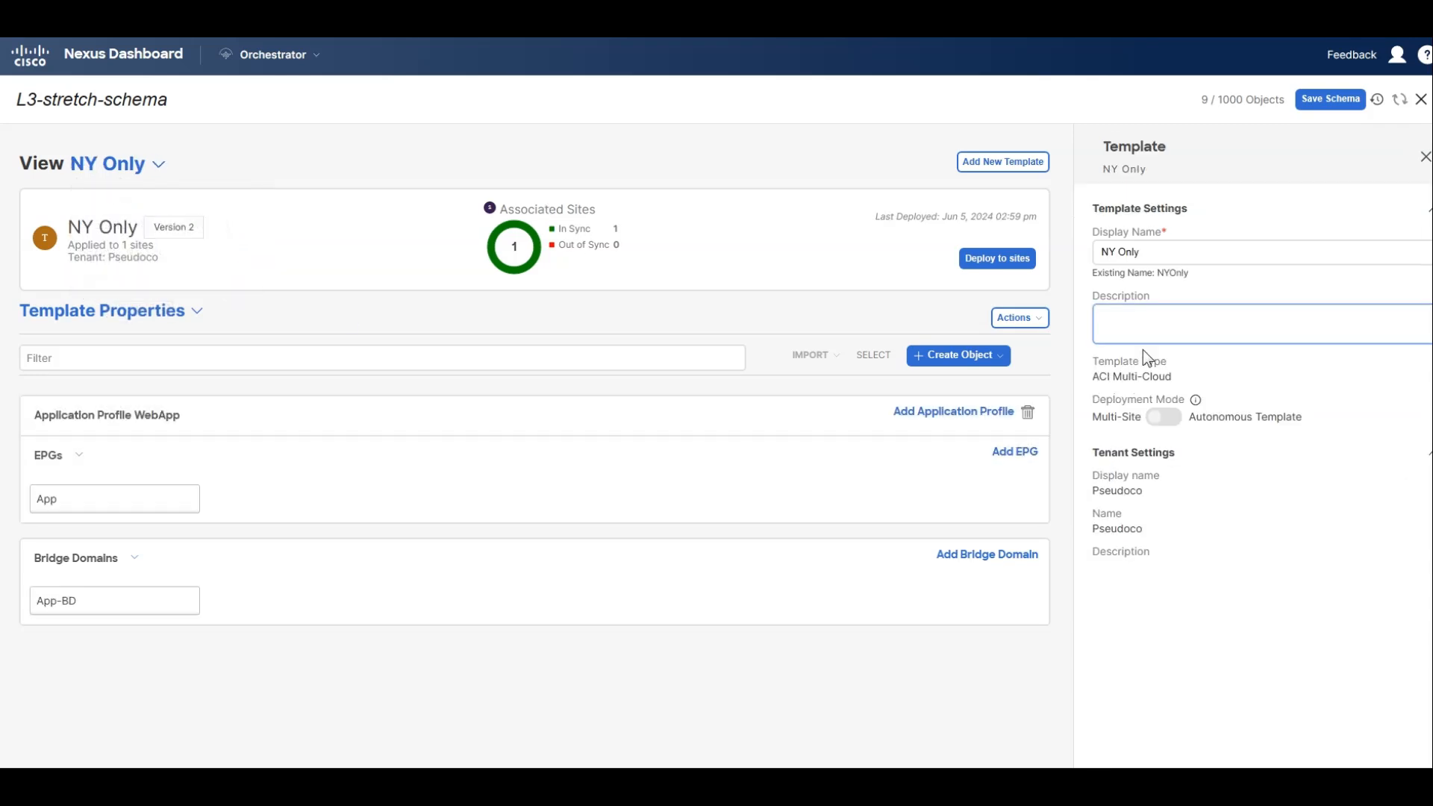
pyautogui.click(75, 501)
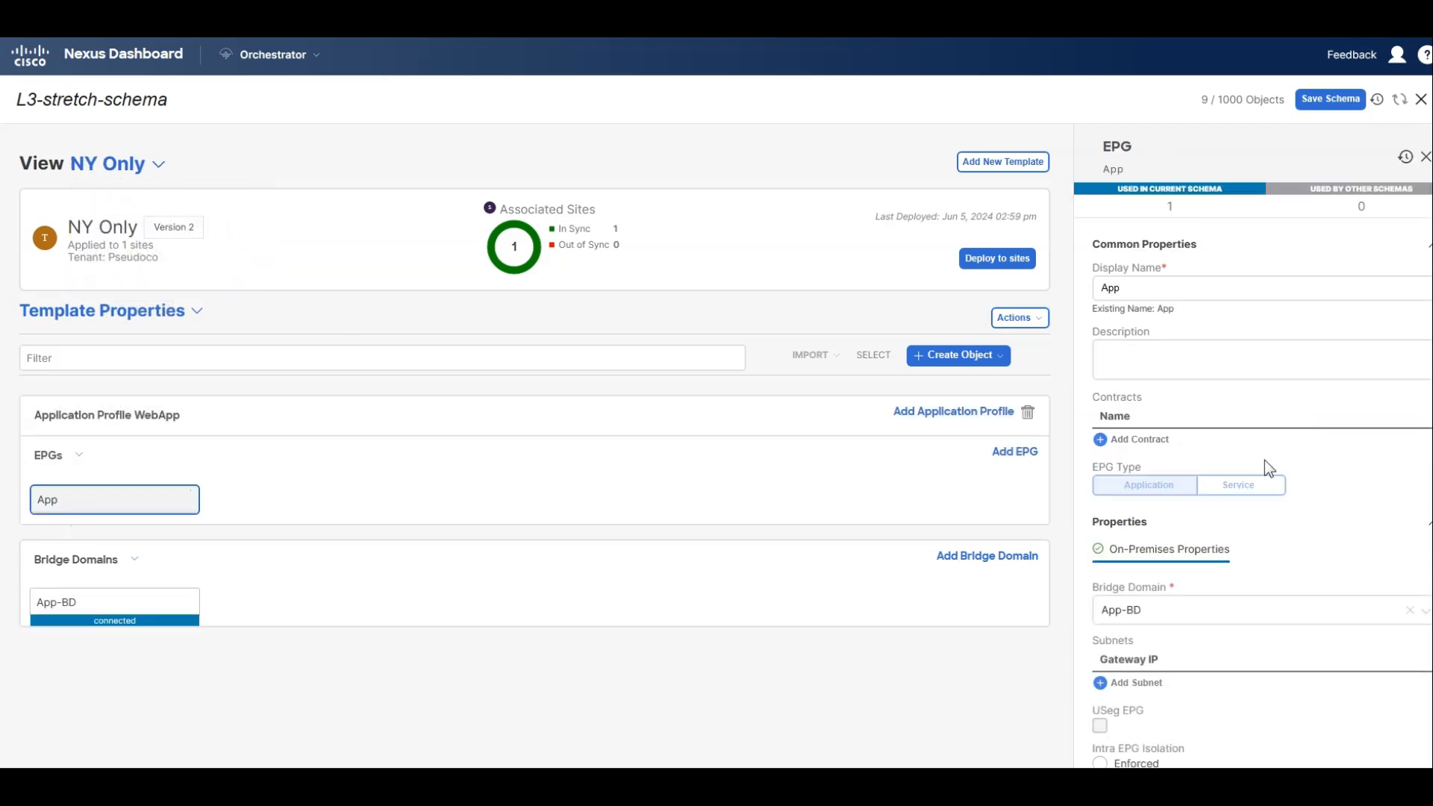
pyautogui.scroll(-2, 1200, 448)
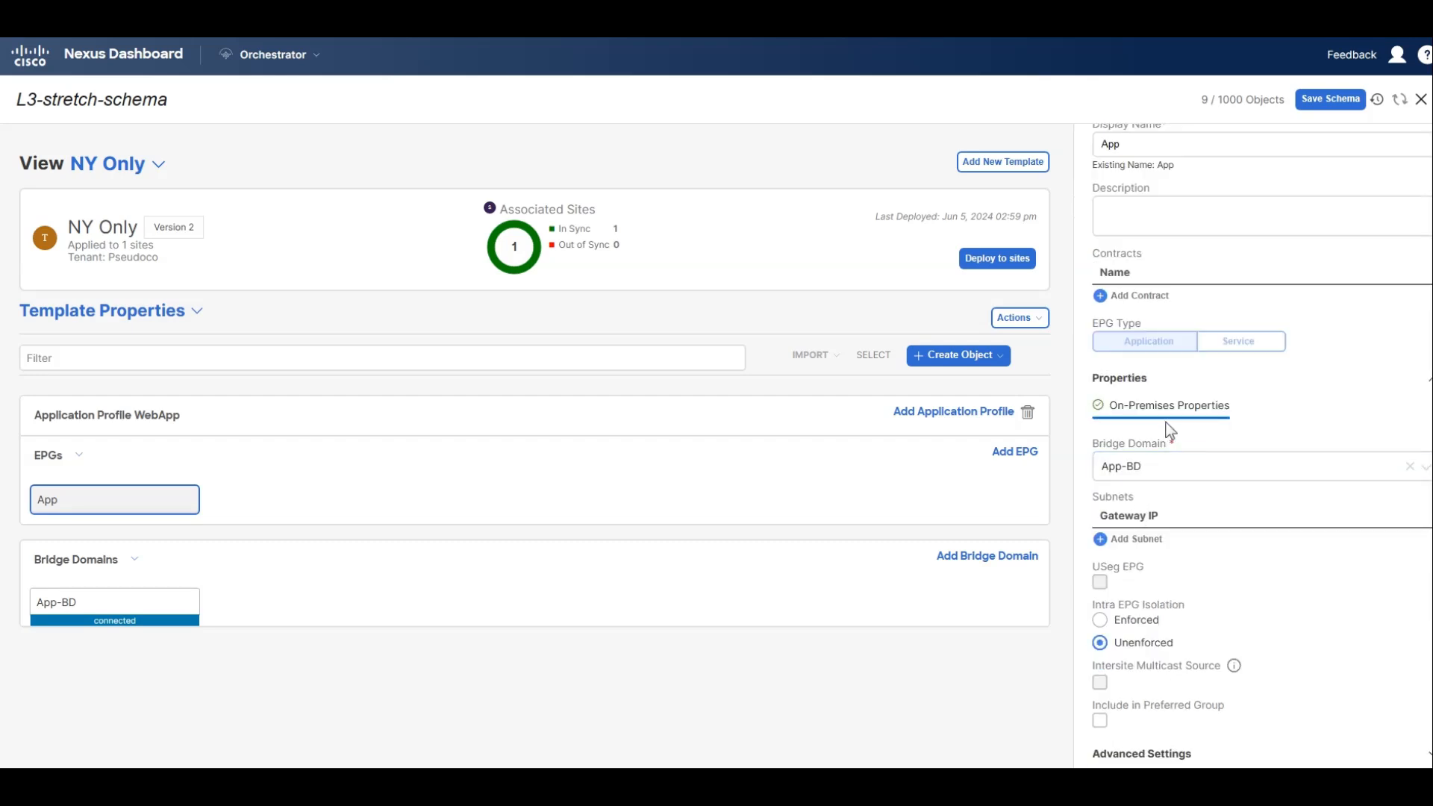
pyautogui.scroll(2, 1227, 498)
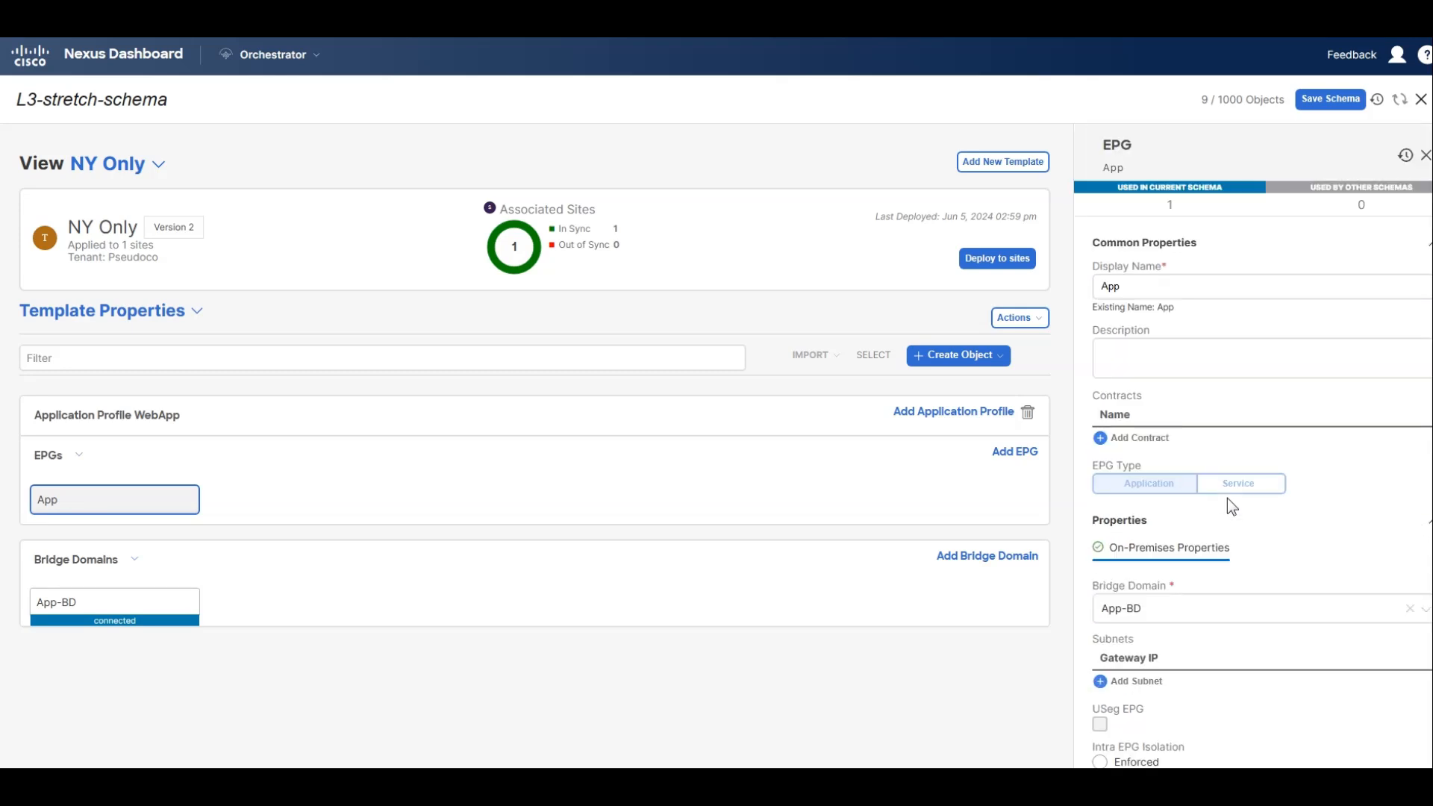
pyautogui.click(1106, 439)
pyautogui.click(730, 384)
pyautogui.click(679, 436)
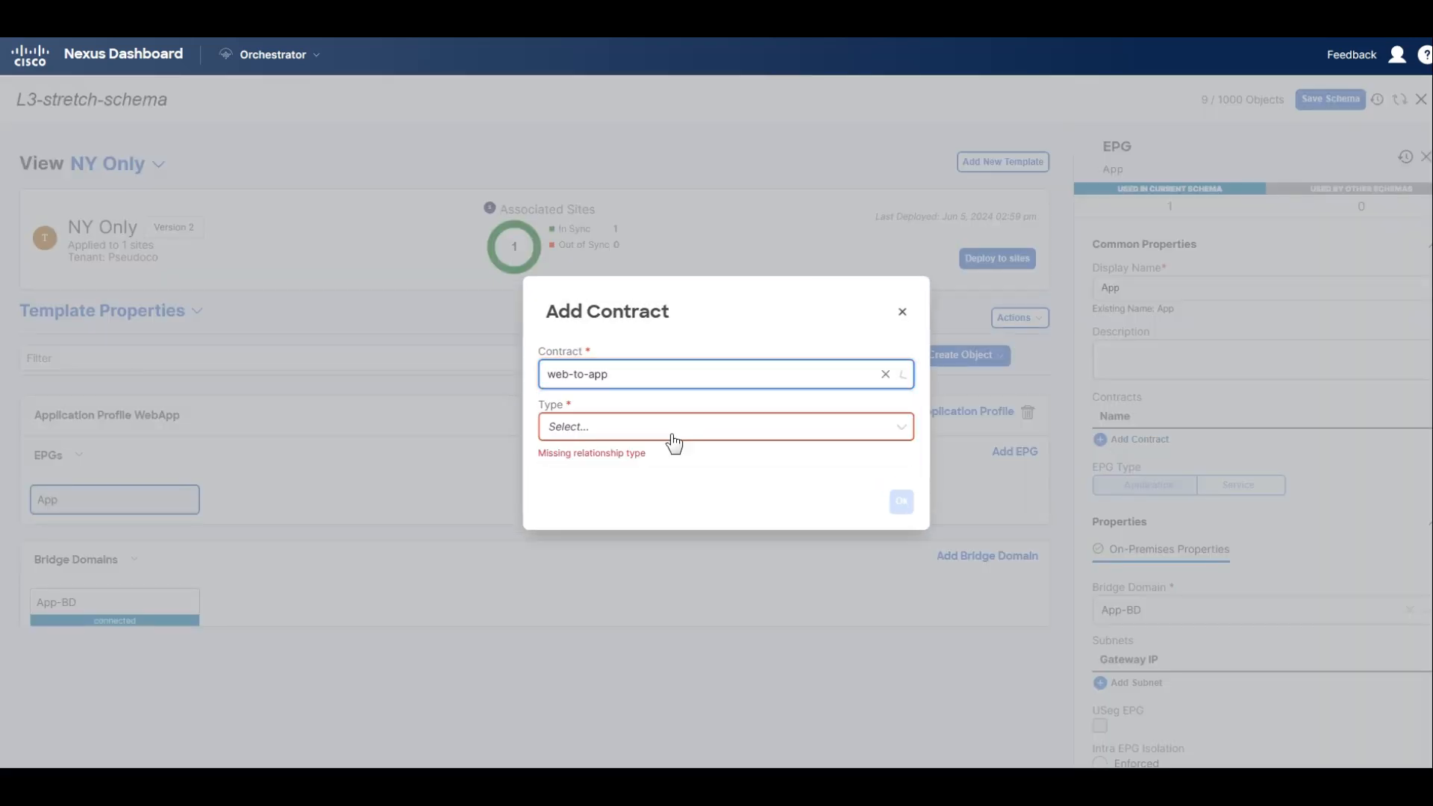
pyautogui.click(693, 432)
pyautogui.click(653, 462)
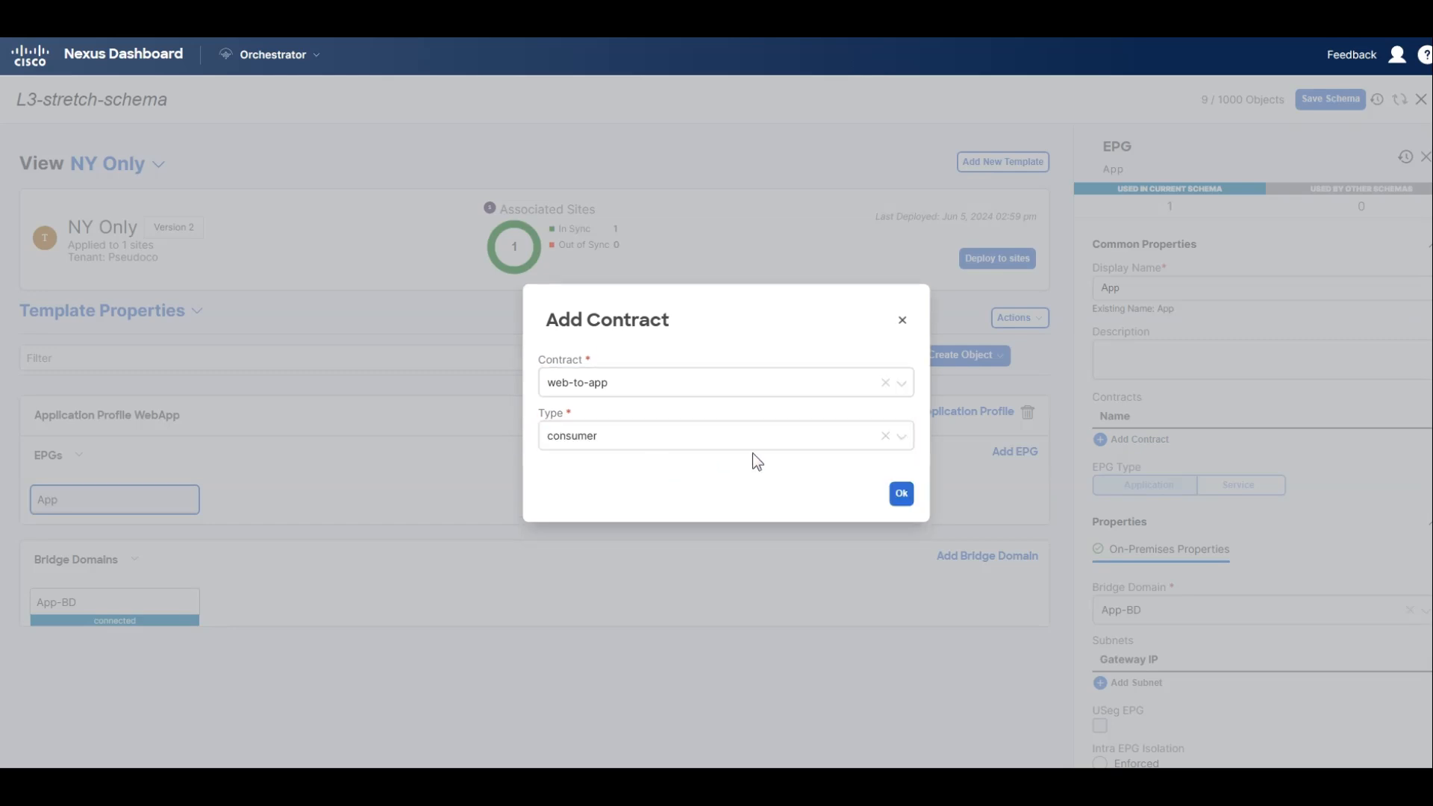
pyautogui.click(901, 494)
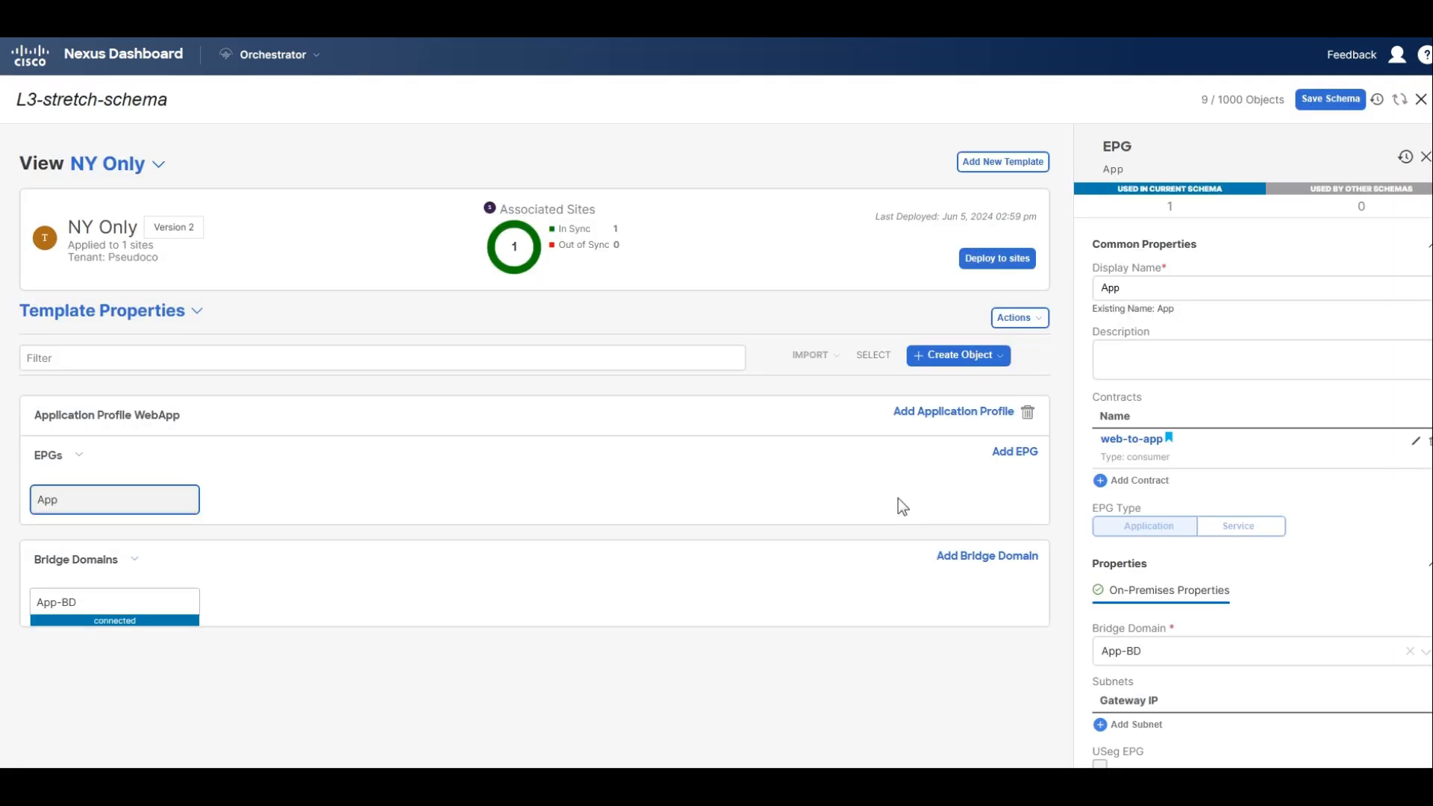
# Save the schema and deploy the NY Only template to its associated site.
pyautogui.click(1318, 96)
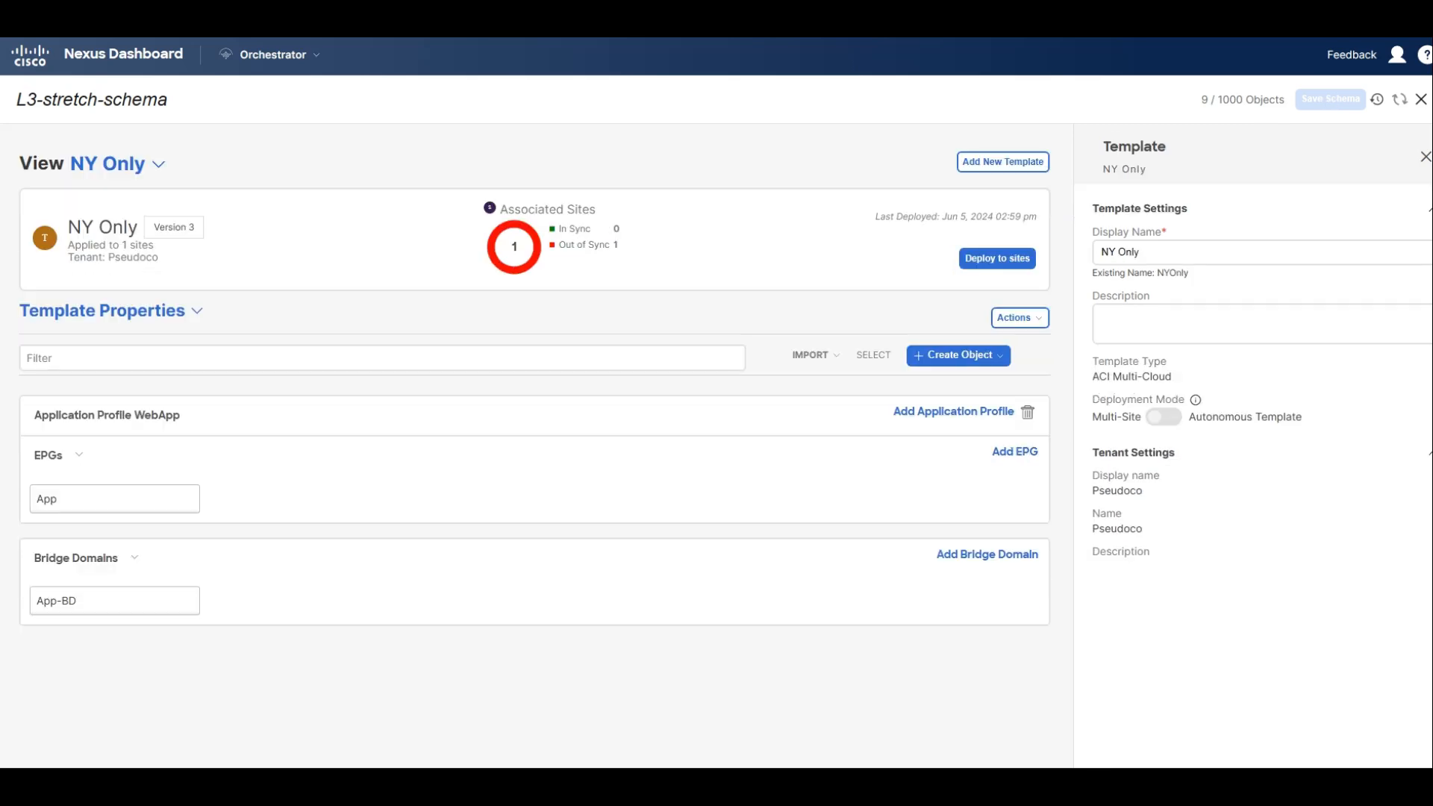
pyautogui.click(992, 262)
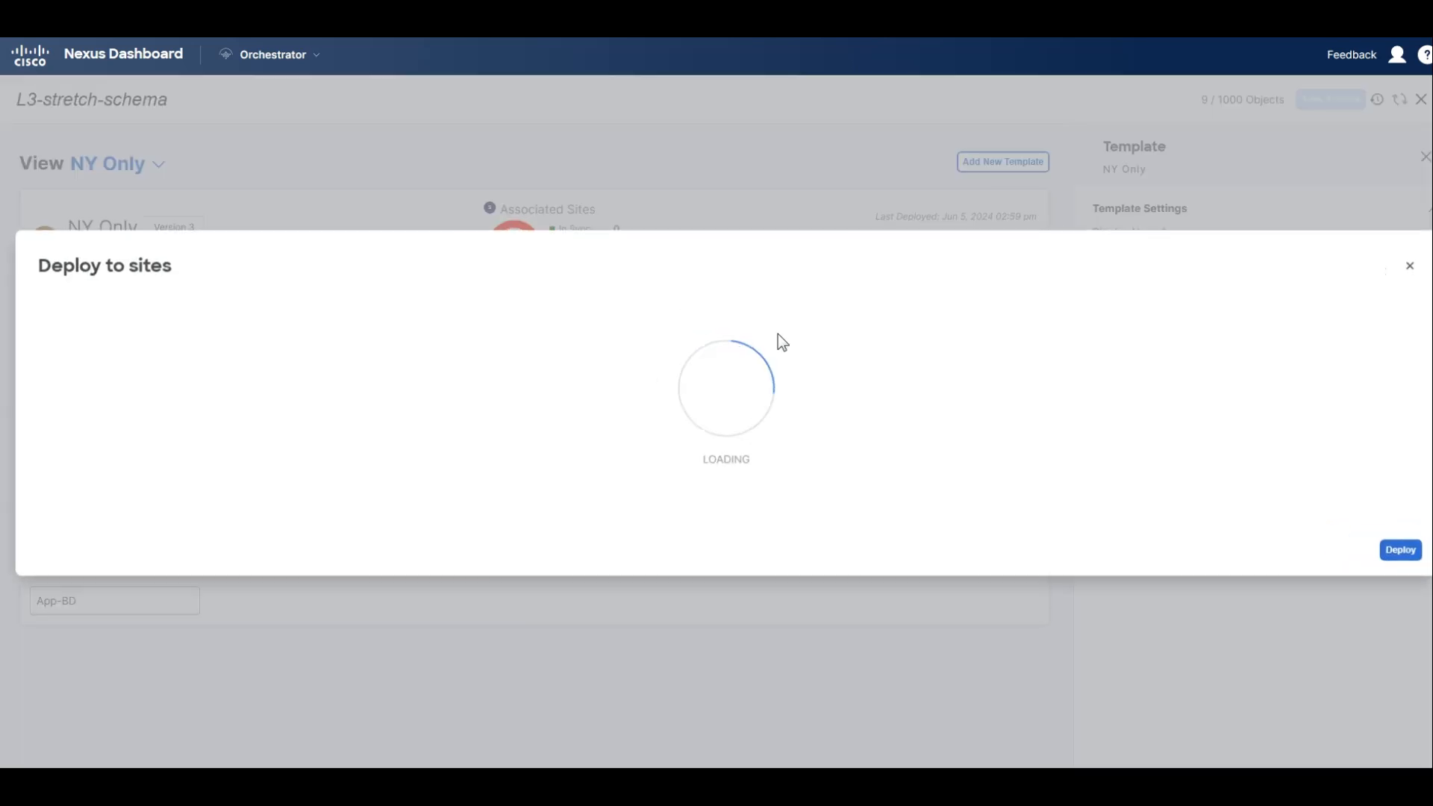
pyautogui.click(1404, 539)
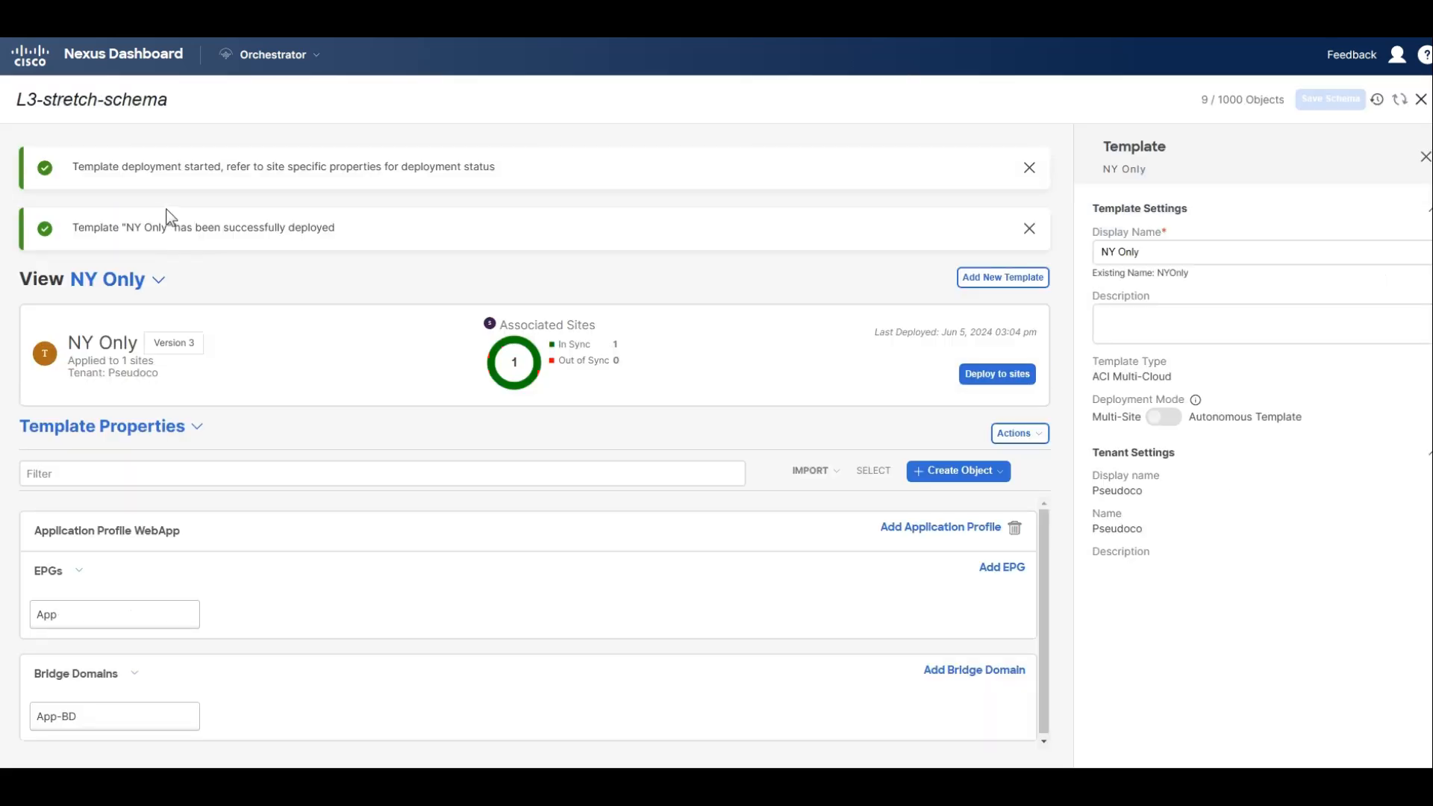
# Deploy the SF Only template to its associated site and list the schema's templates with their sync status.
pyautogui.click(159, 280)
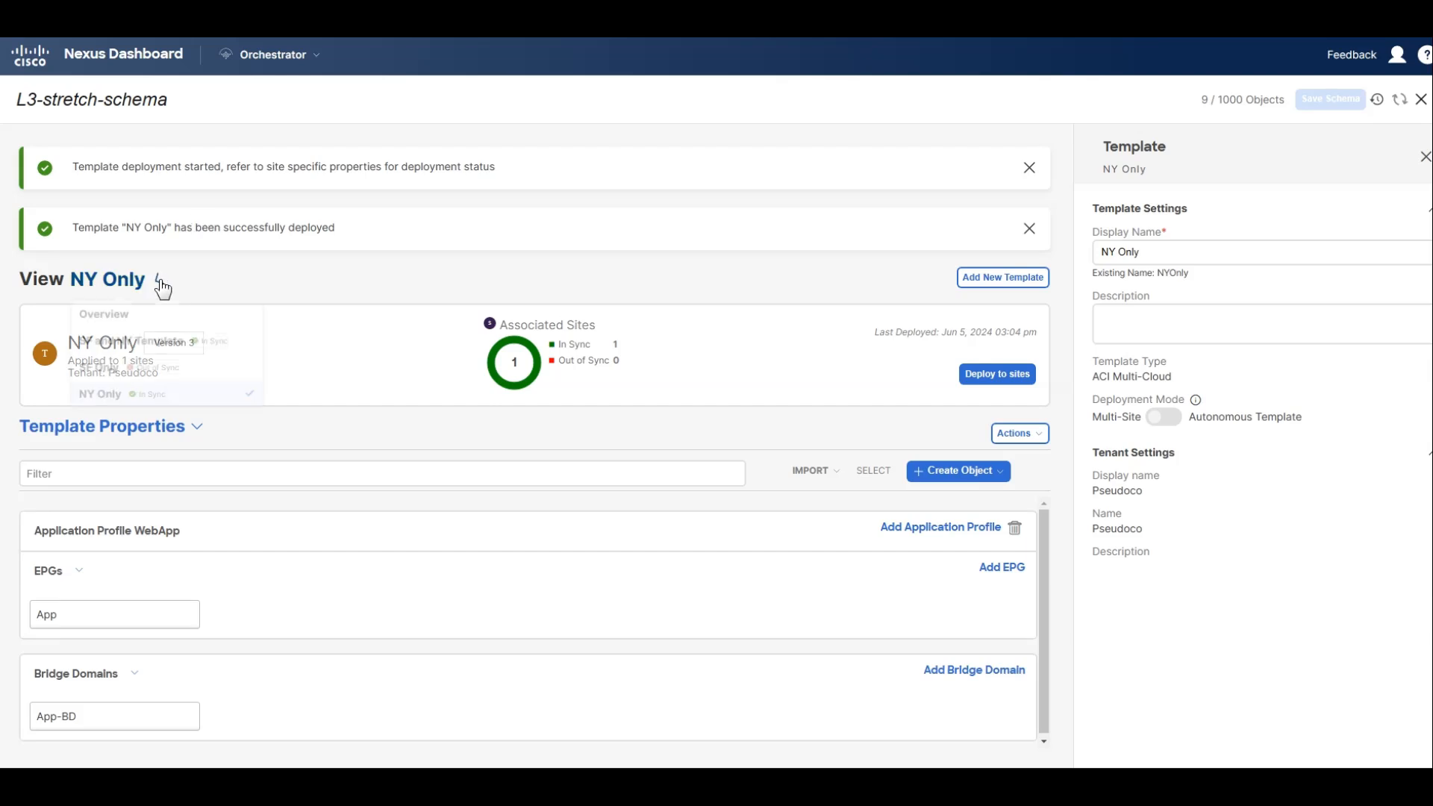
pyautogui.click(162, 394)
pyautogui.click(161, 284)
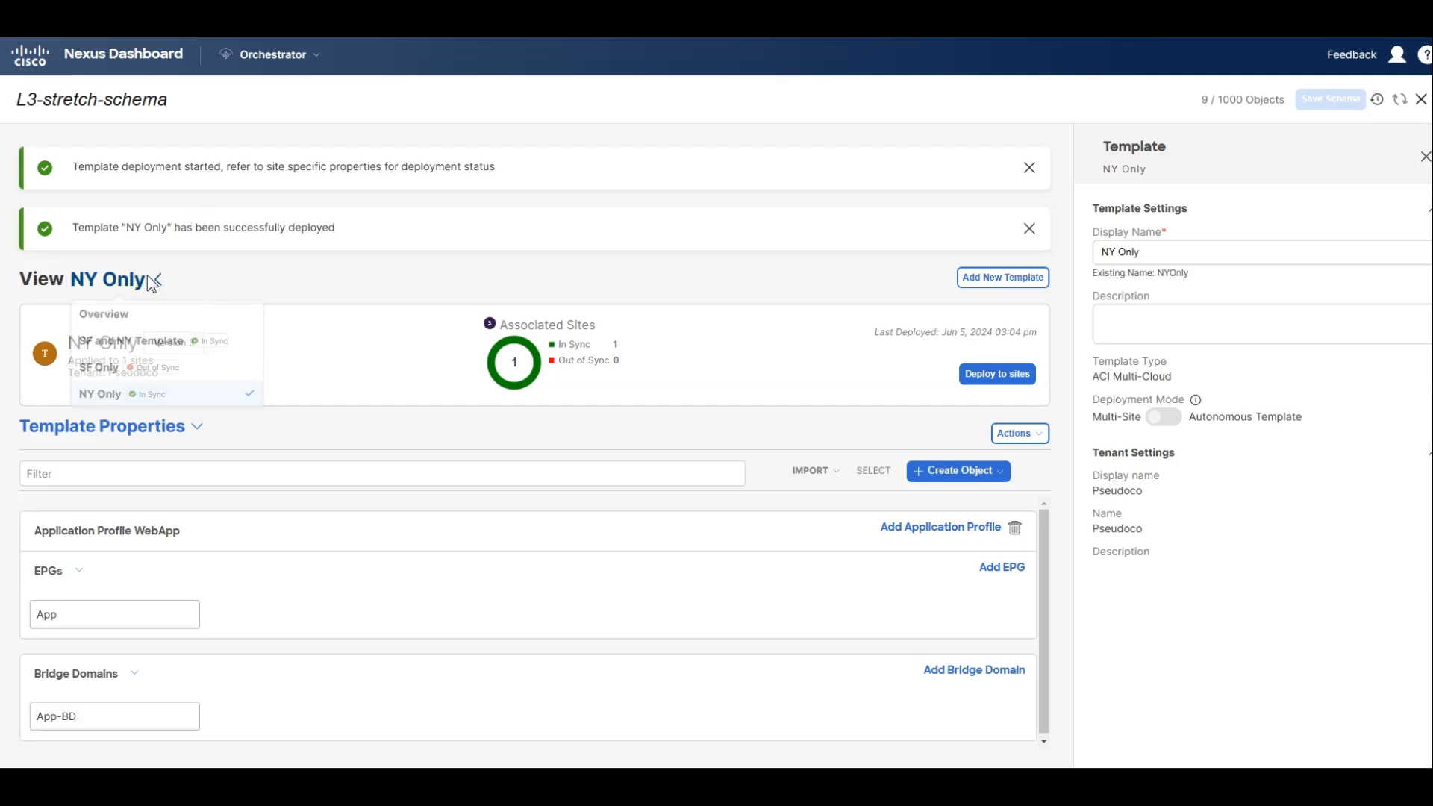
pyautogui.click(218, 257)
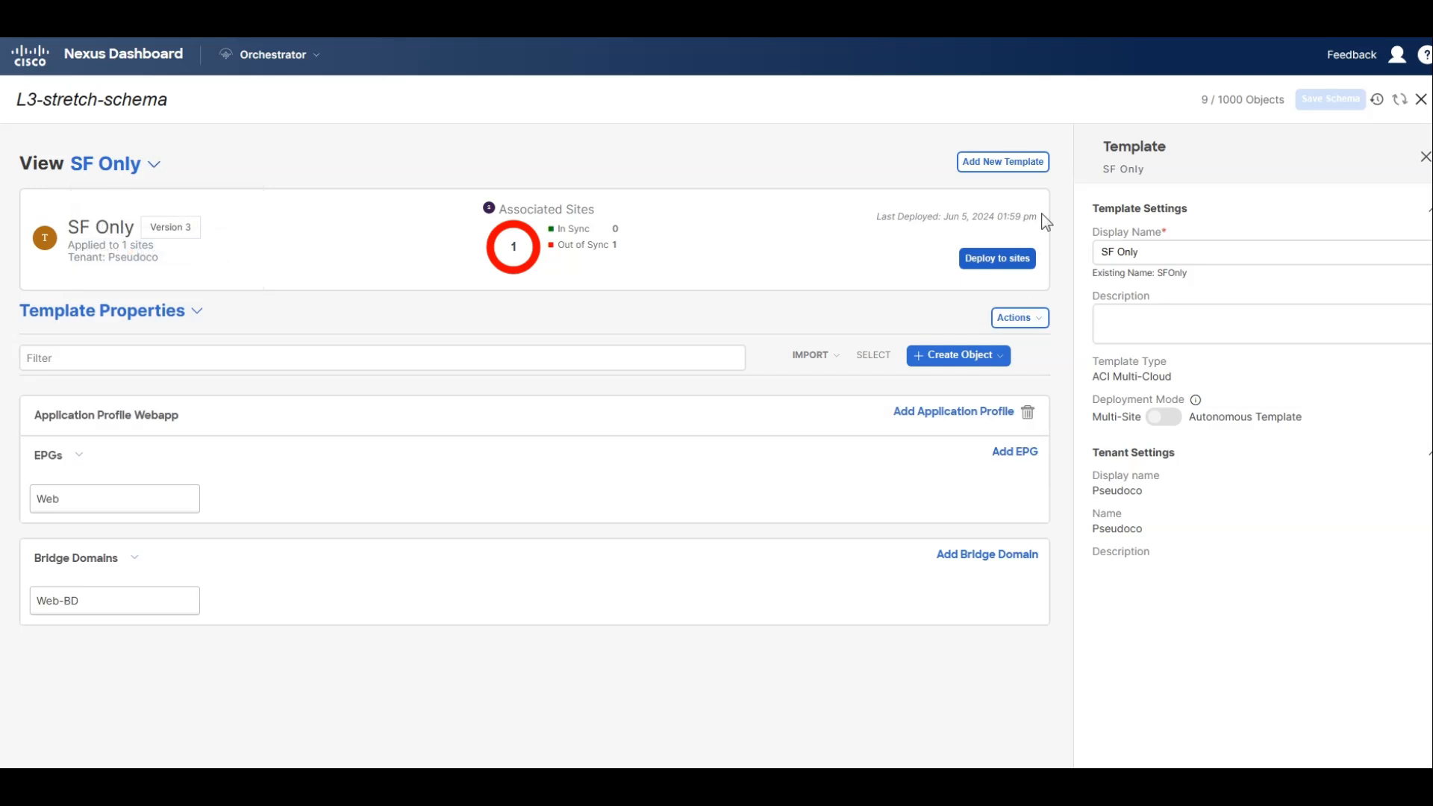
pyautogui.click(989, 262)
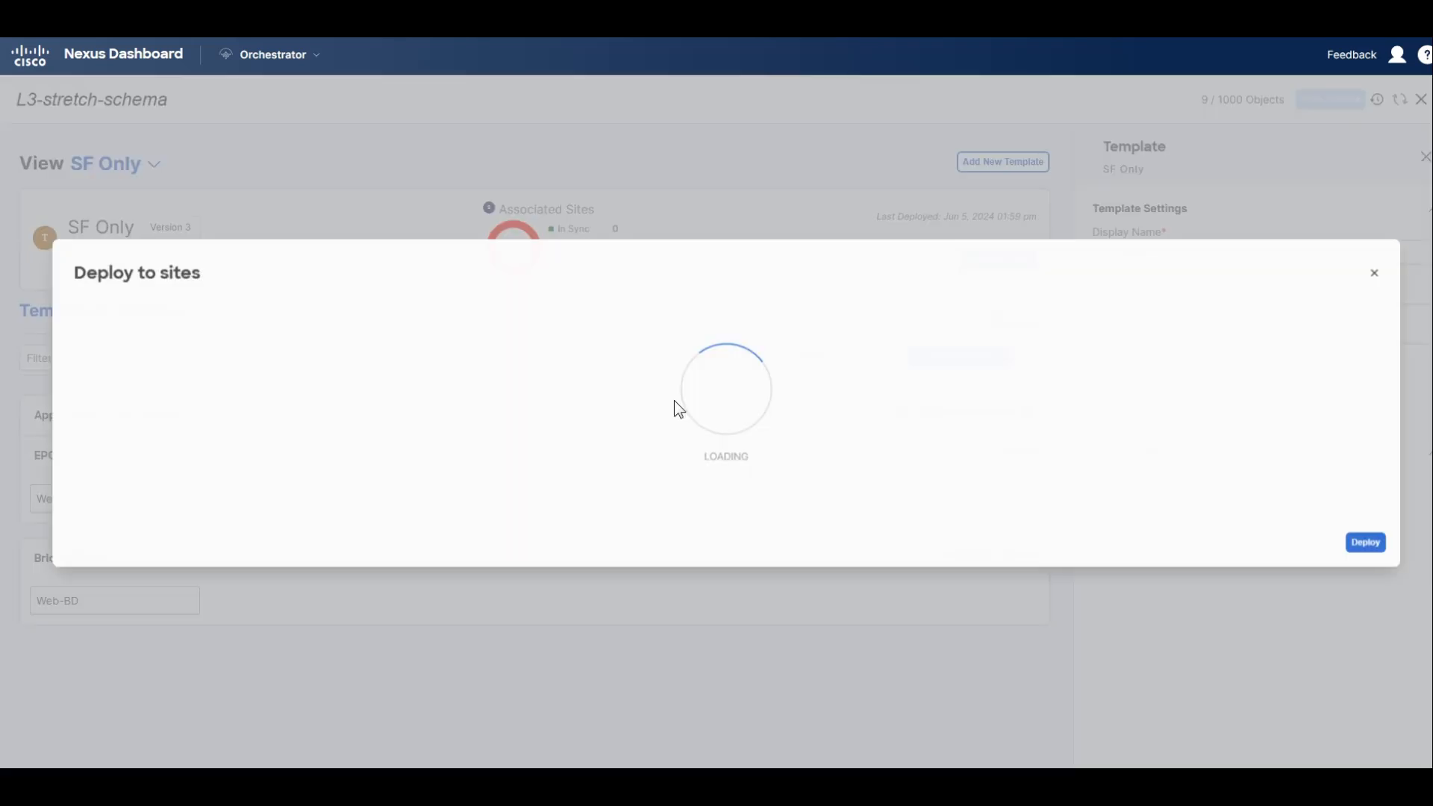
pyautogui.click(1400, 535)
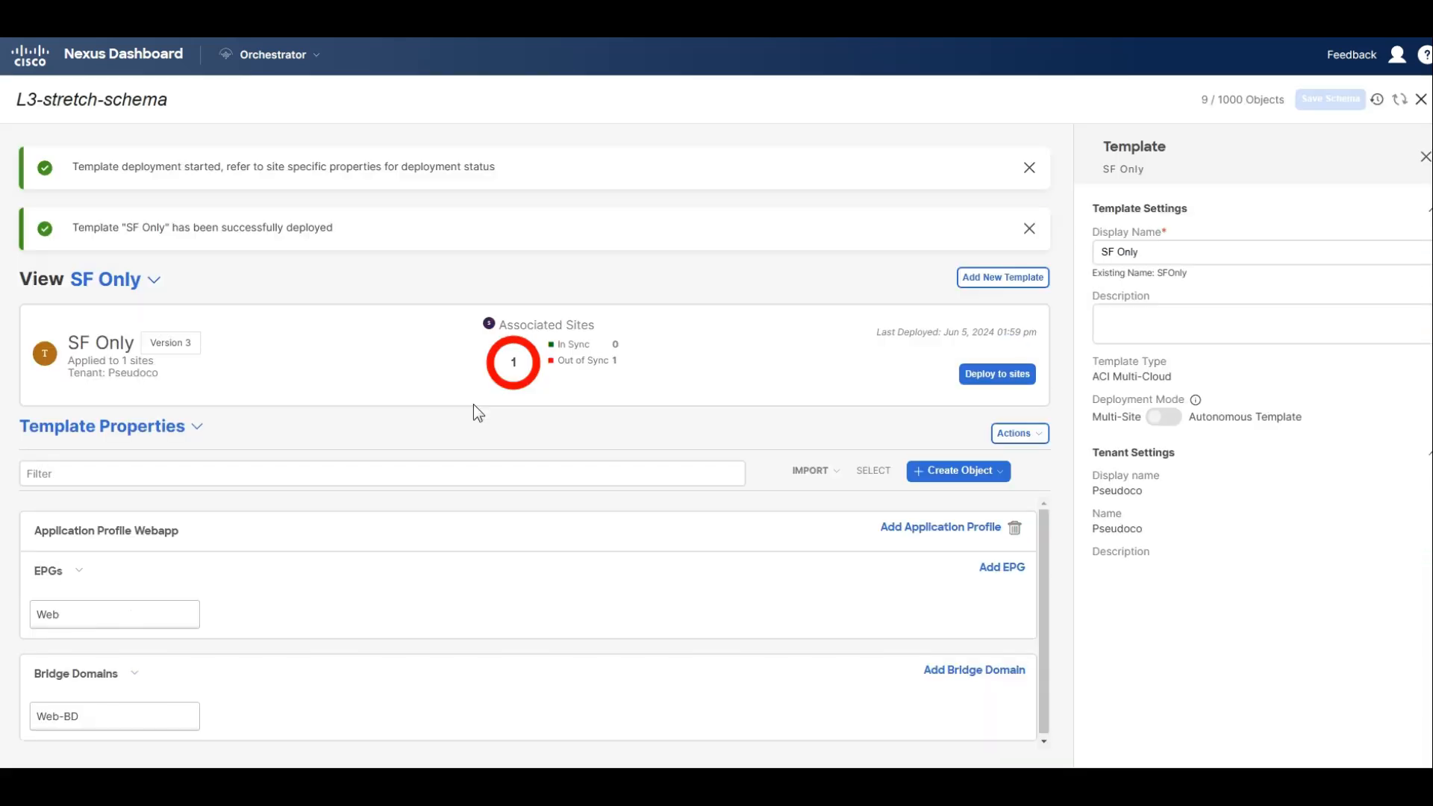
pyautogui.click(152, 281)
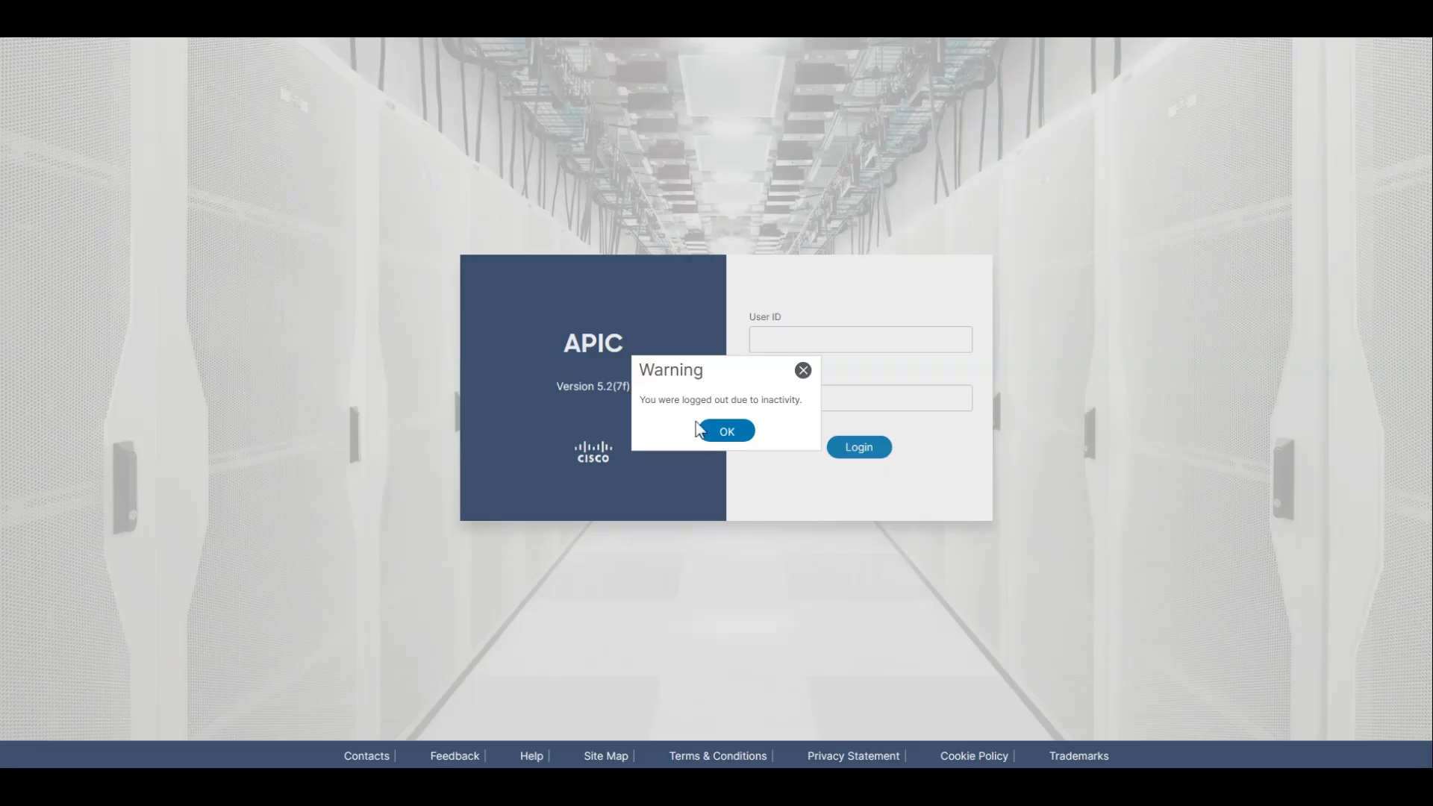
# Switch to the San Francisco APIC, sign in as admin with the account password, and dismiss the What's New notice.
pyautogui.click(702, 429)
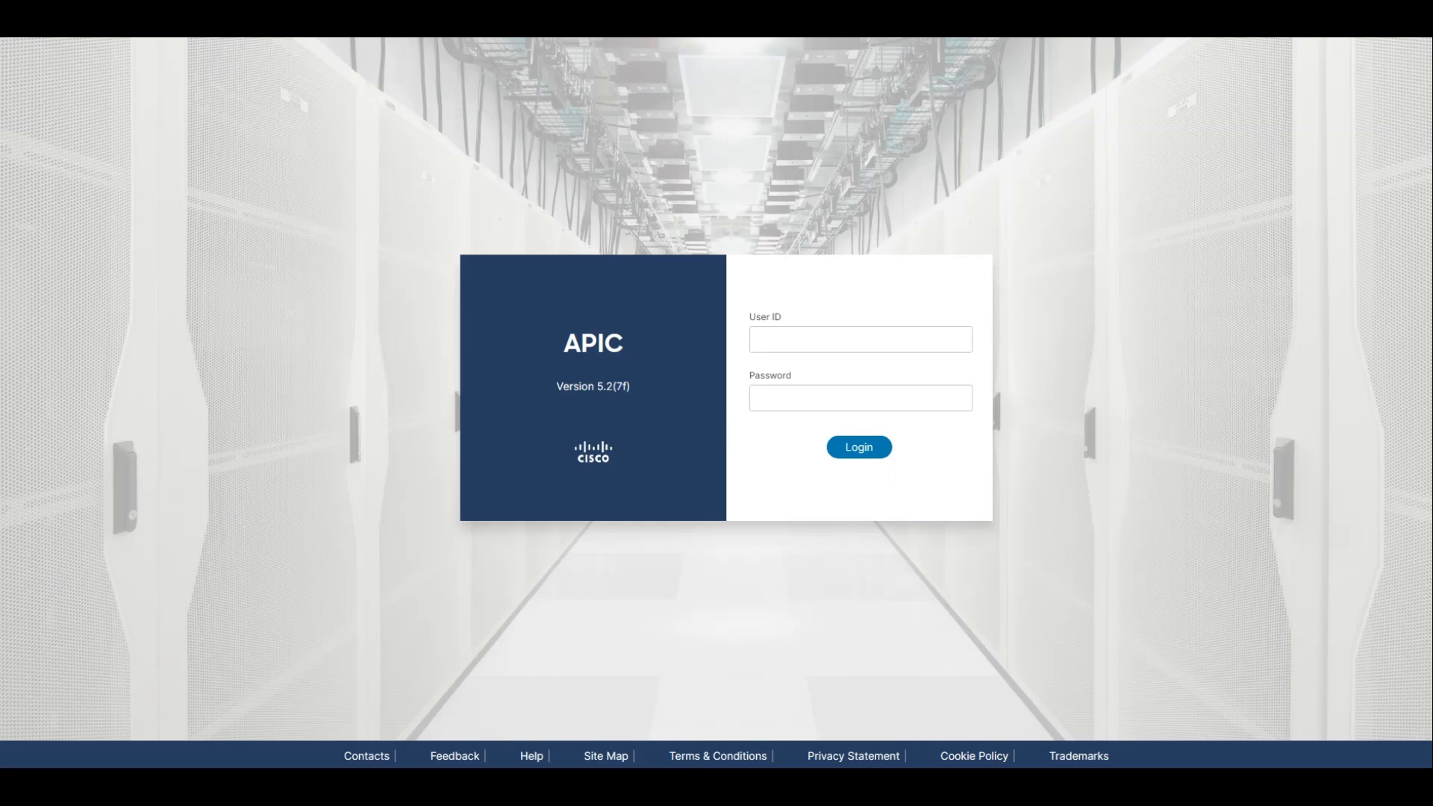
pyautogui.click(833, 335)
pyautogui.write('admin')
pyautogui.press('Tab')
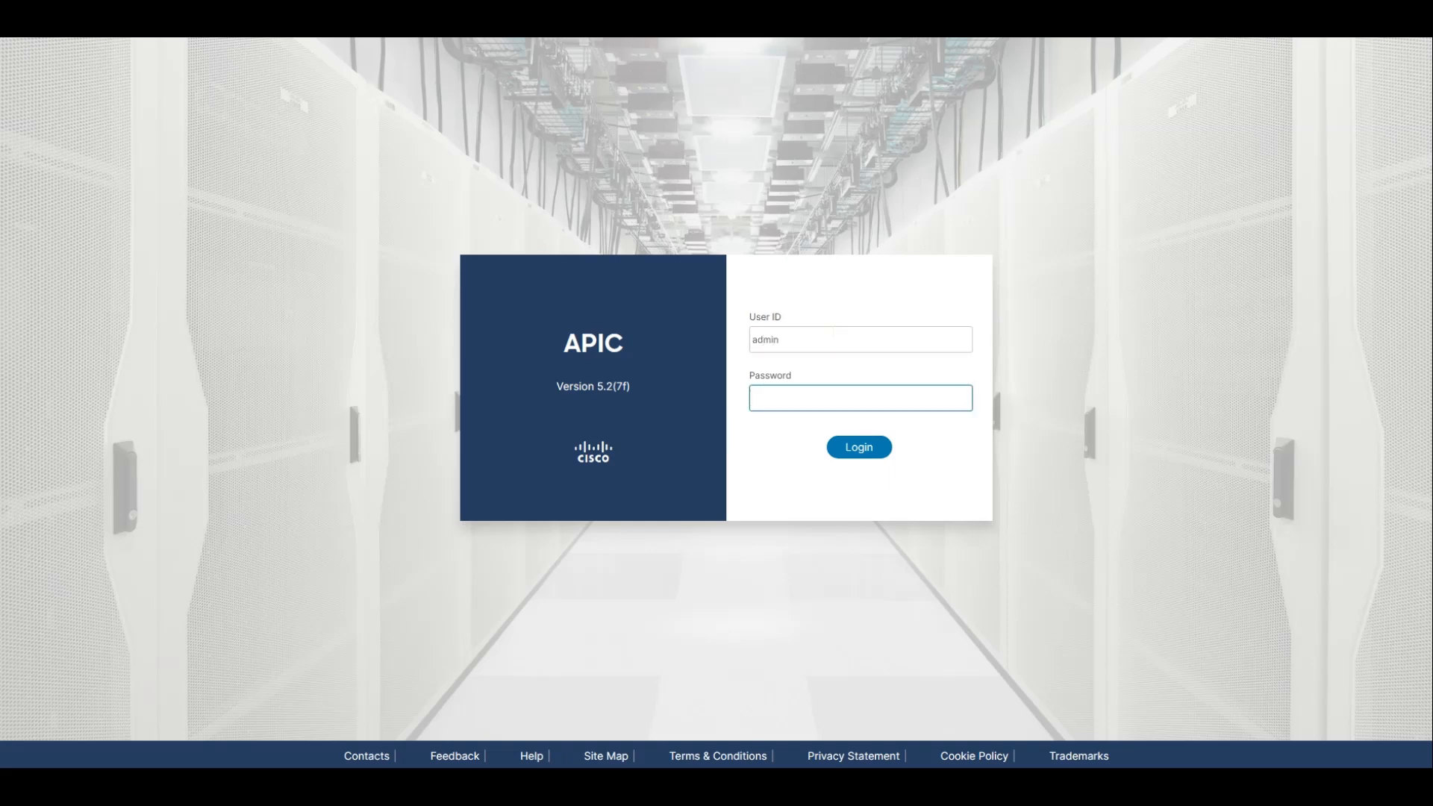
pyautogui.write('**********')
pyautogui.press('Return')
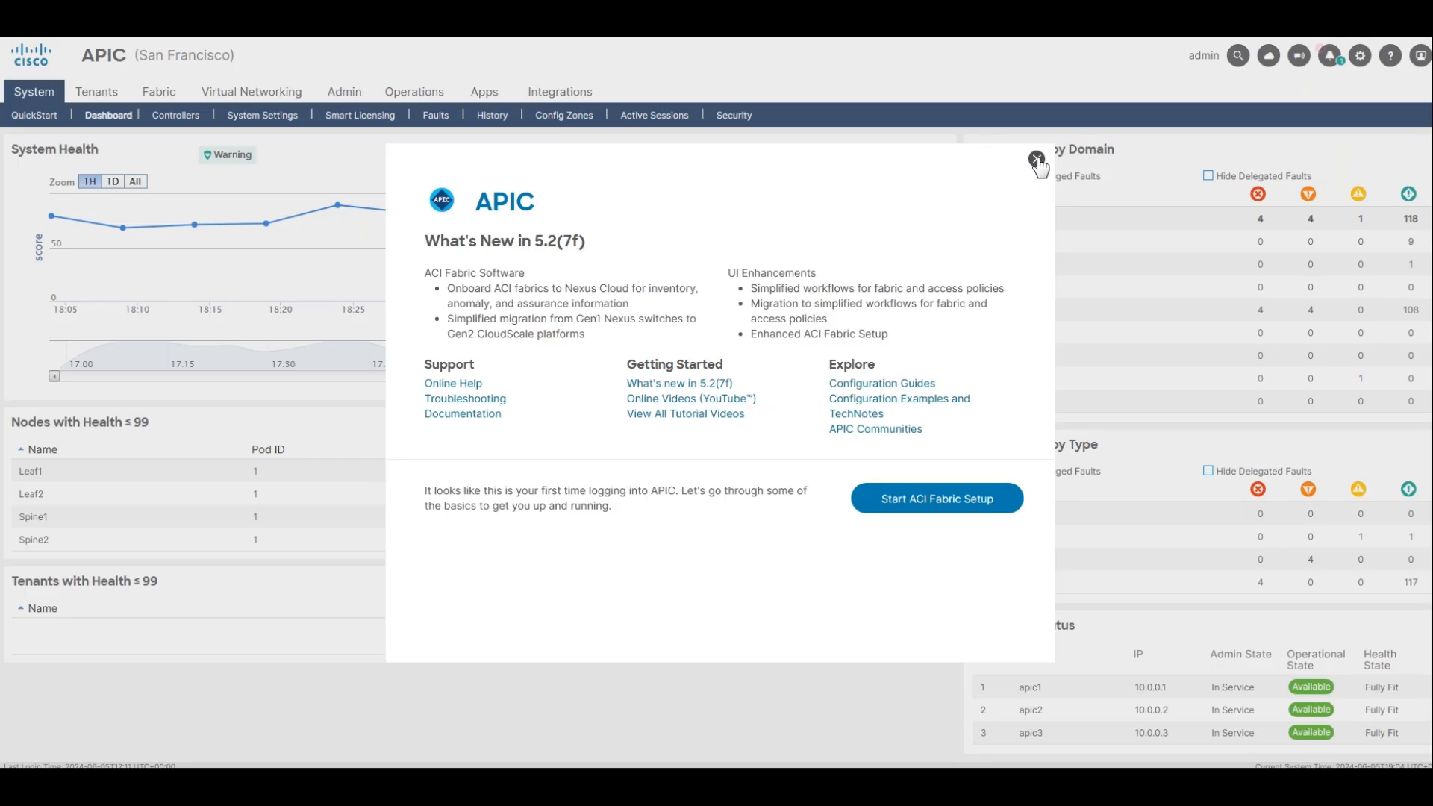
pyautogui.click(1035, 159)
# Open the Pseudoco tenant on the San Francisco APIC and expand its Webapp application profile.
pyautogui.click(107, 107)
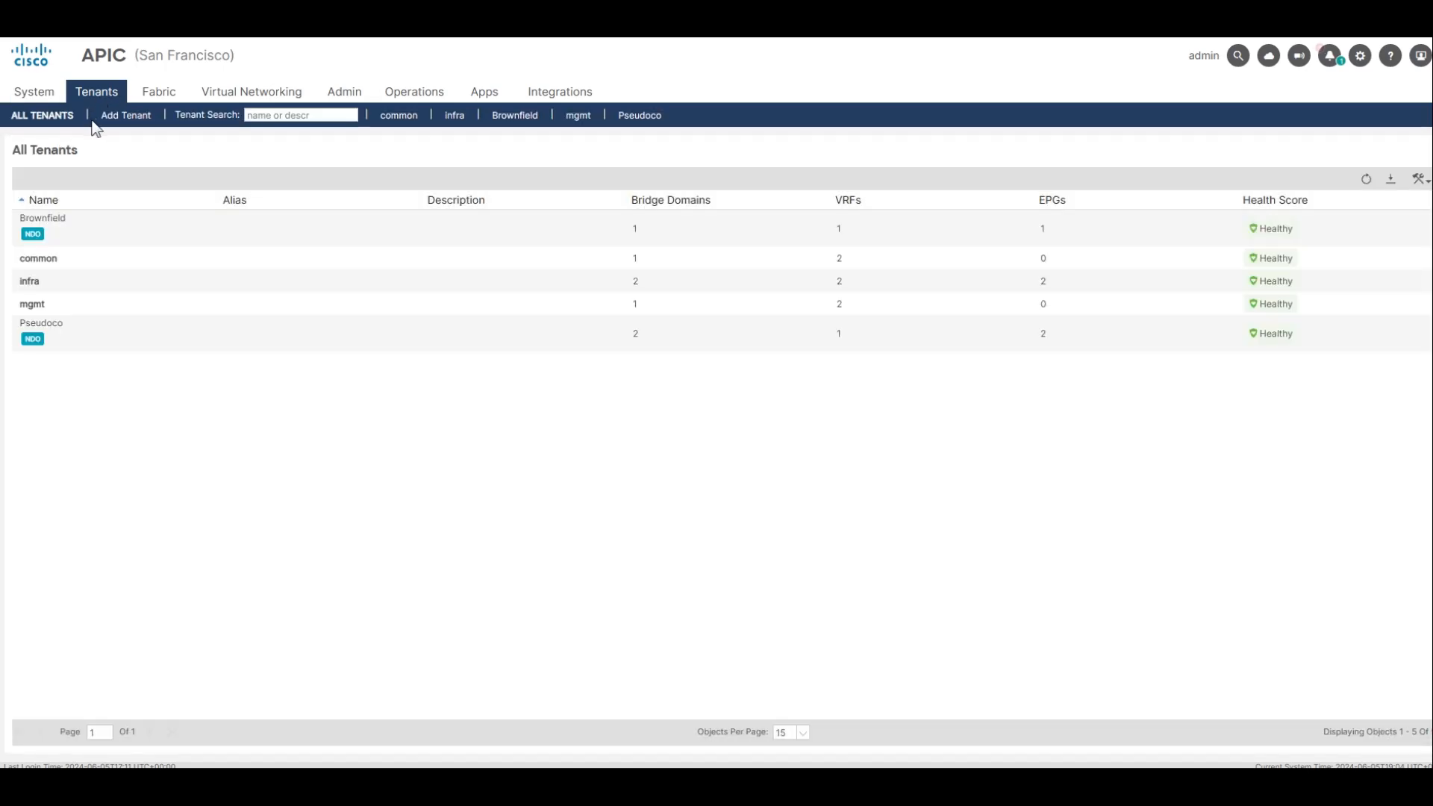
pyautogui.click(74, 335)
pyautogui.doubleClick(74, 335)
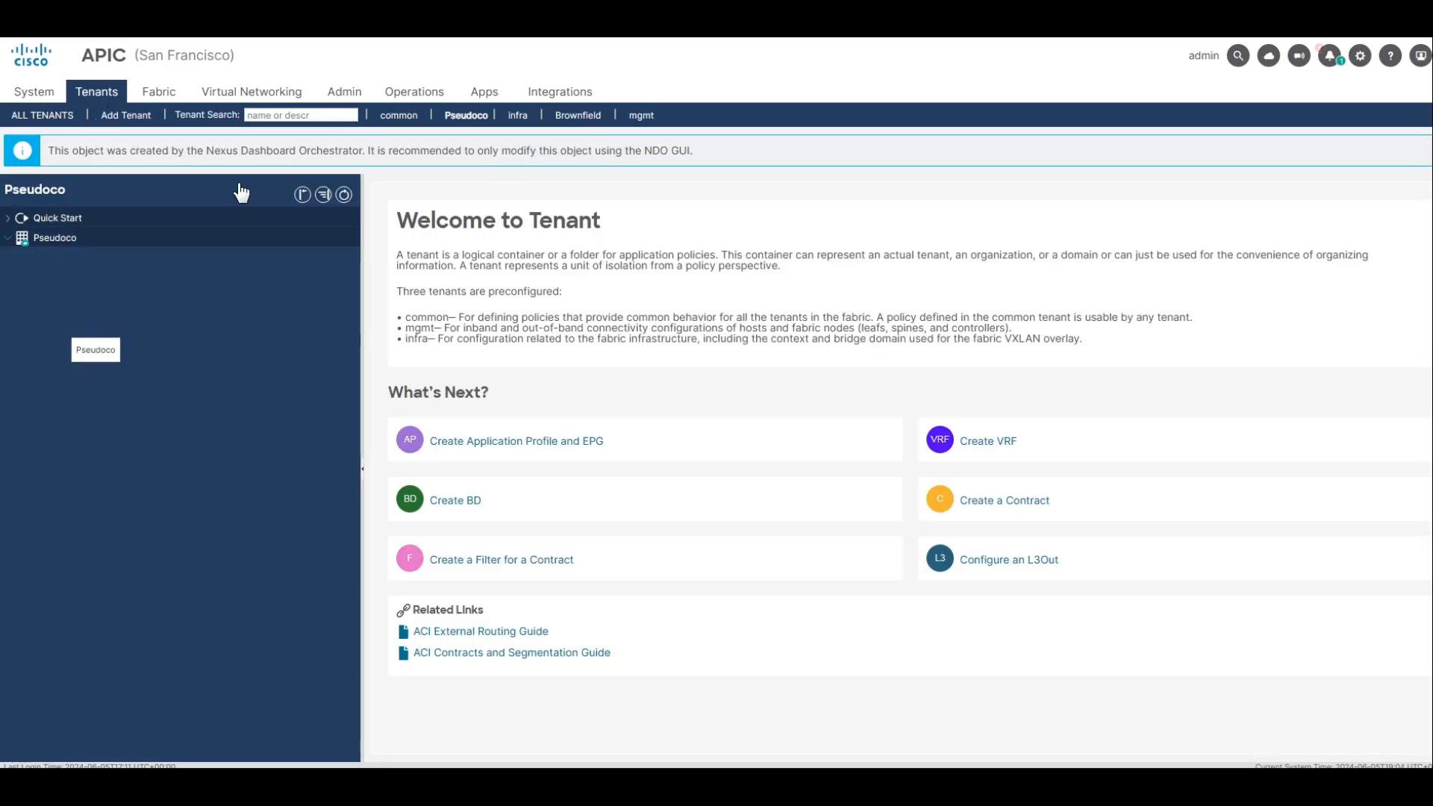
pyautogui.click(19, 239)
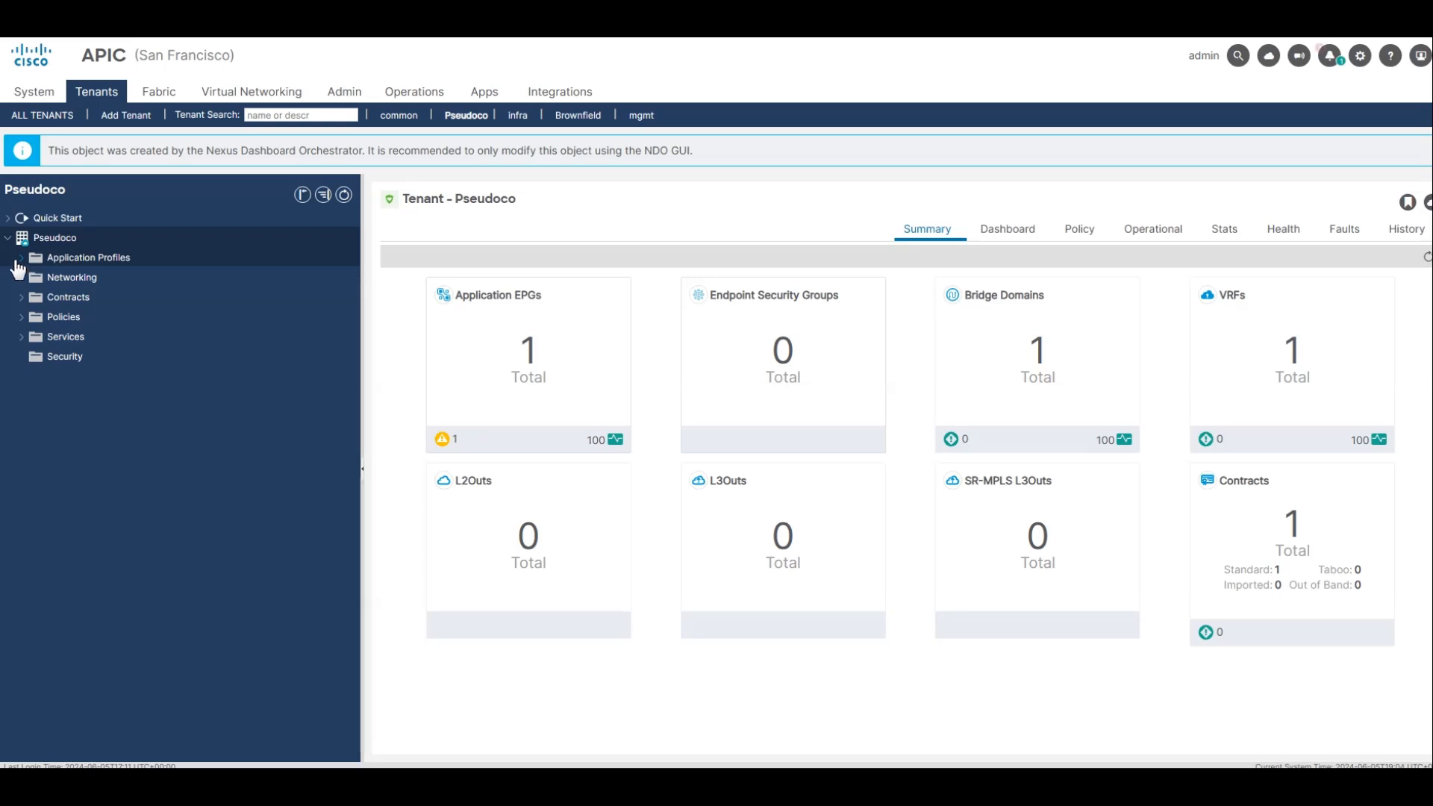
pyautogui.click(21, 258)
pyautogui.click(36, 278)
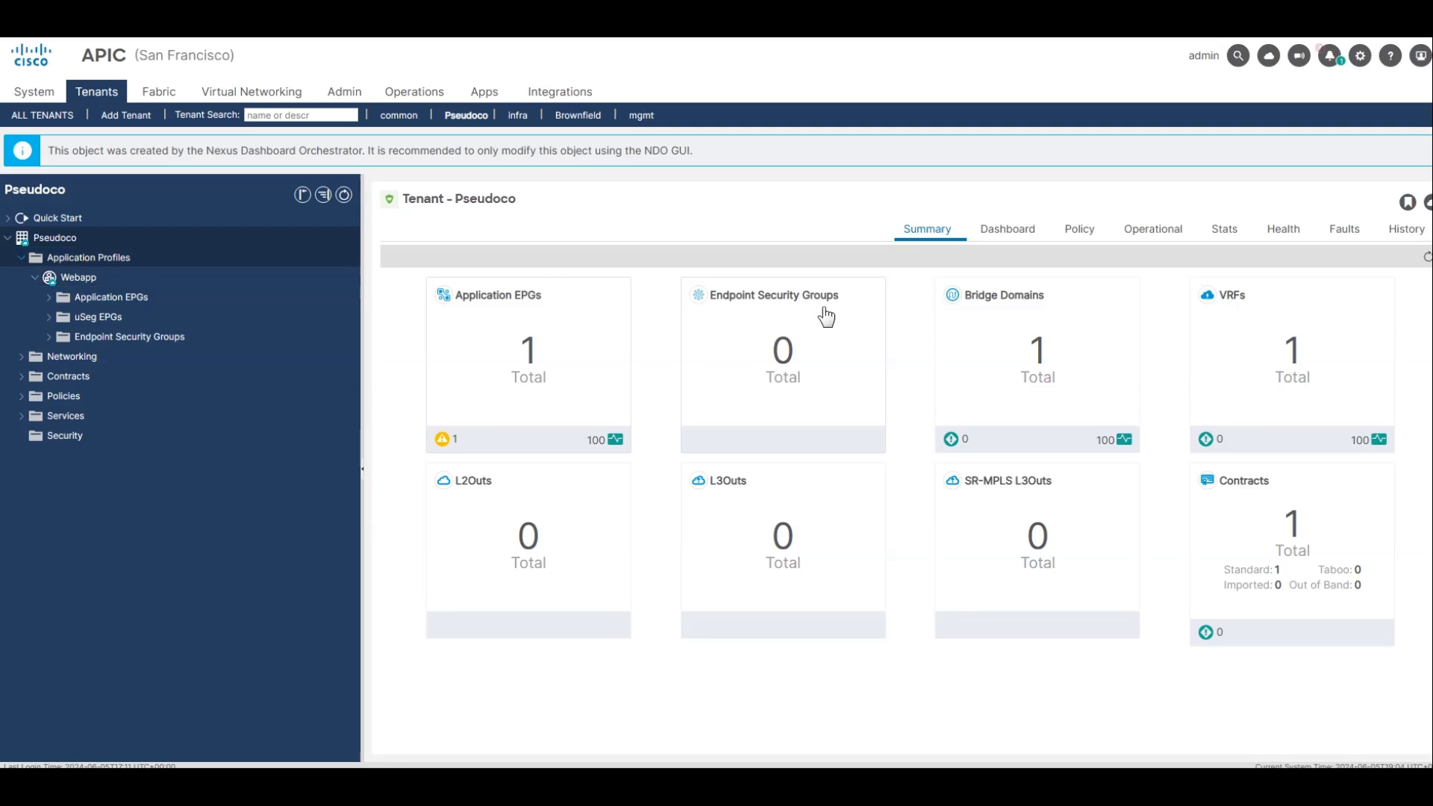
# Examine the Webapp application profile's Web EPG and list the contracts attached to it.
pyautogui.click(700, 313)
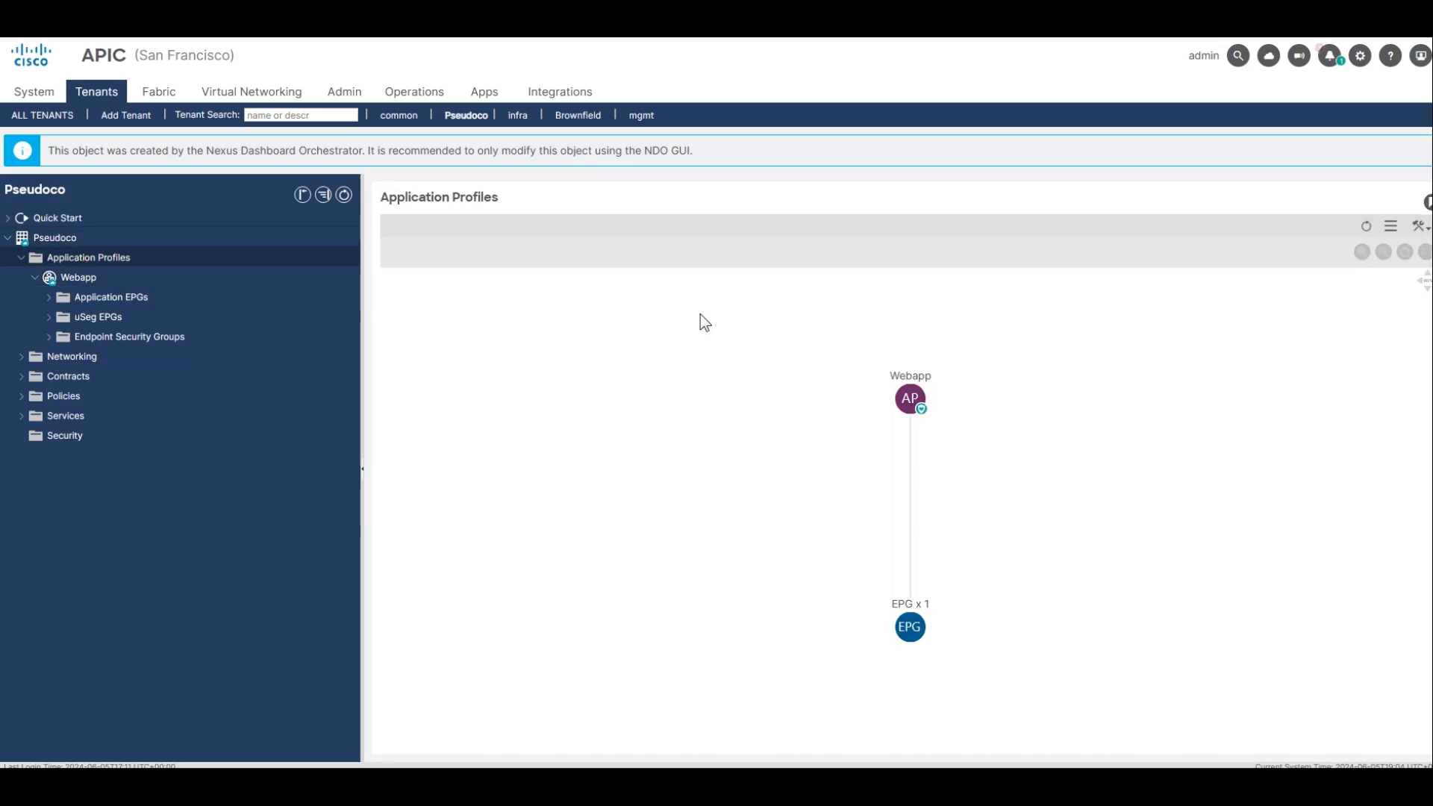
pyautogui.click(162, 277)
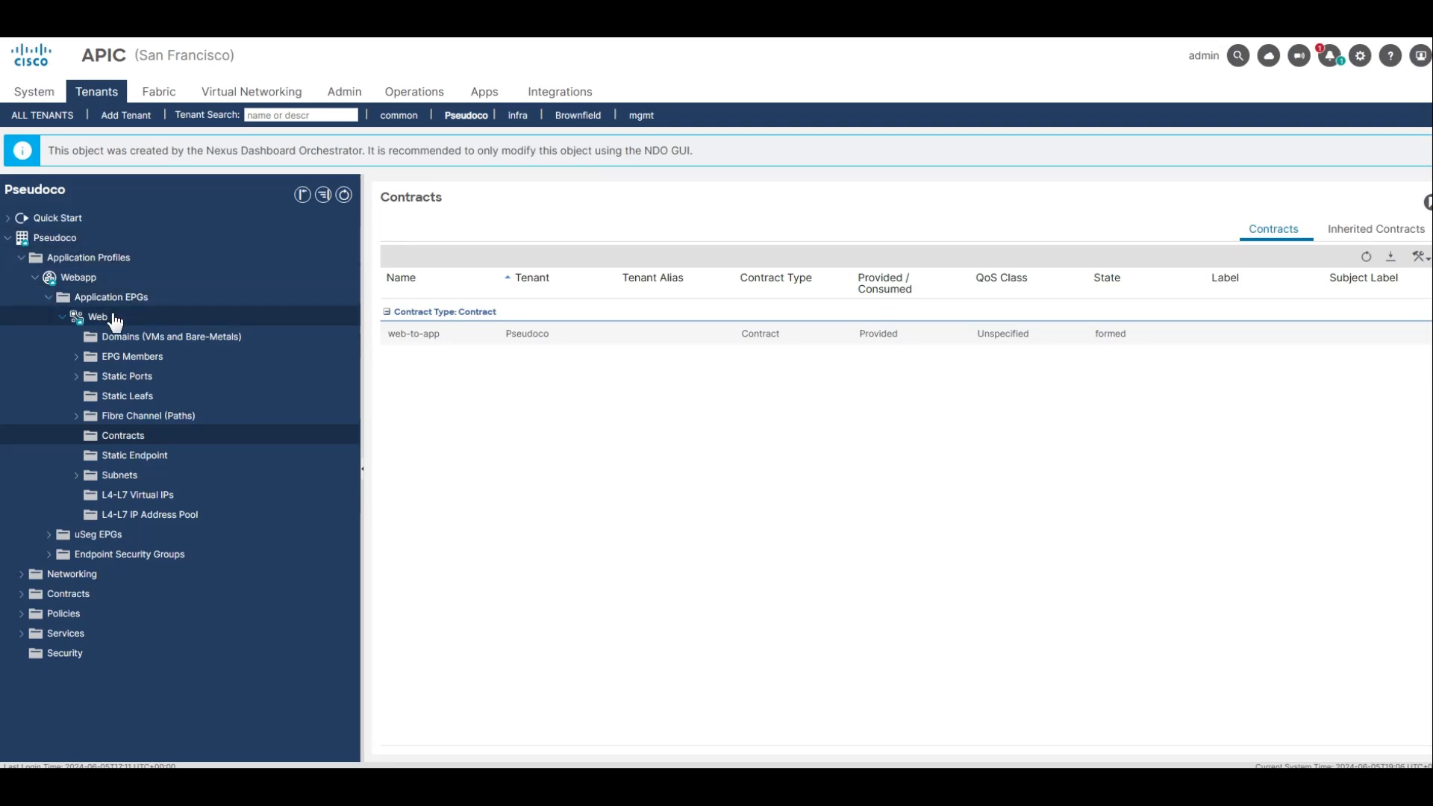
pyautogui.click(104, 317)
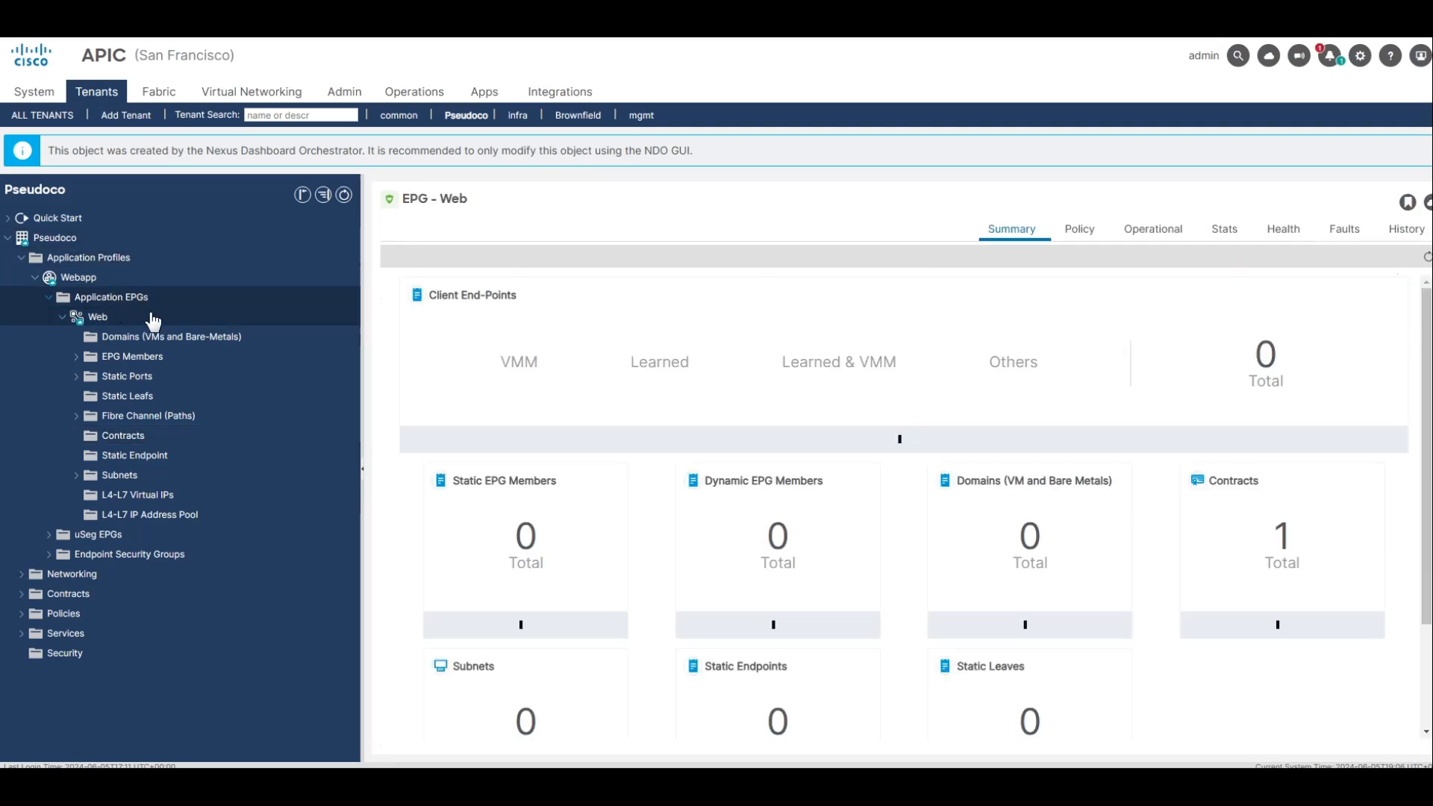
pyautogui.click(112, 437)
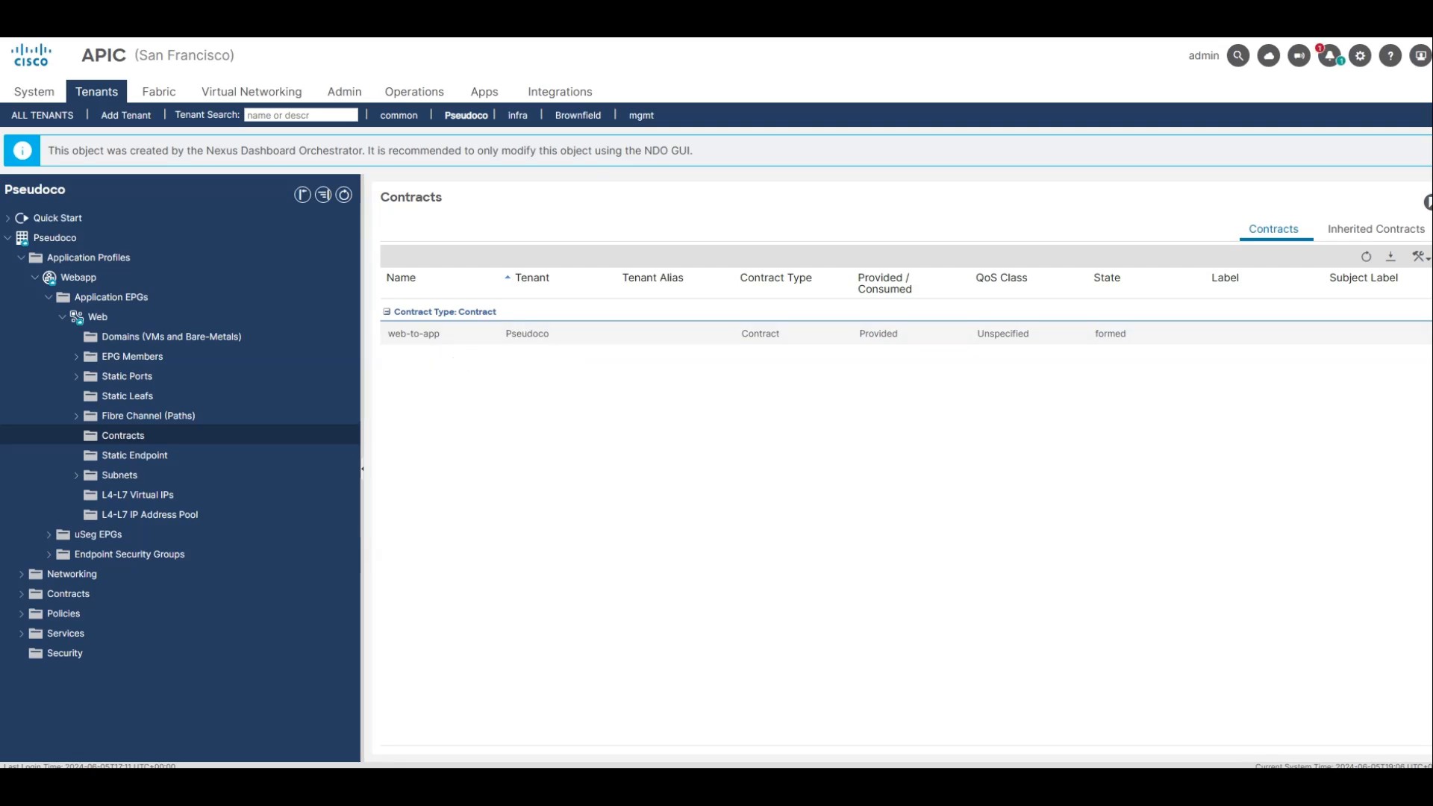
# Inspect the tenant's network diagram and Web-BD bridge domain, and view the Webapp application profile's topology.
pyautogui.click(157, 606)
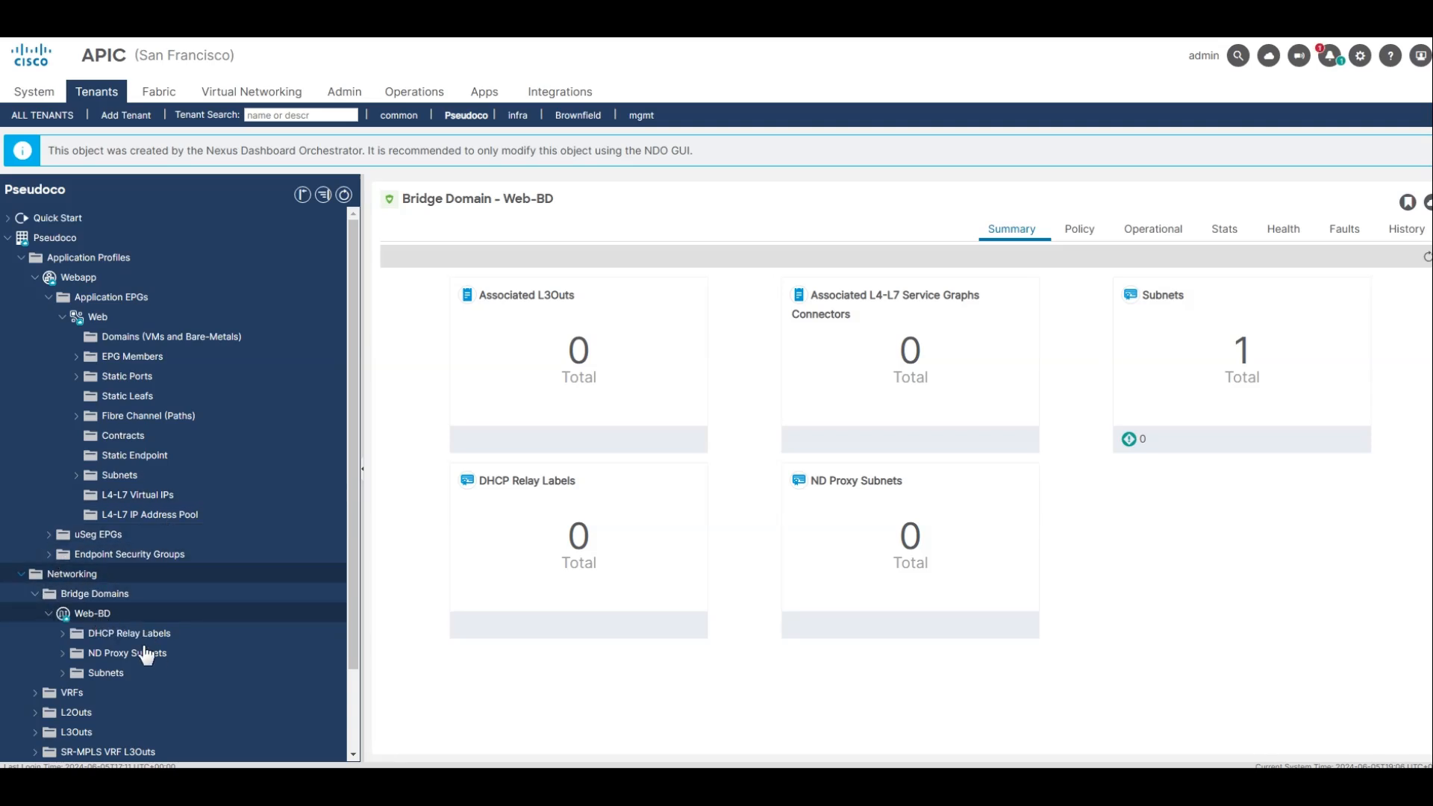
pyautogui.click(120, 630)
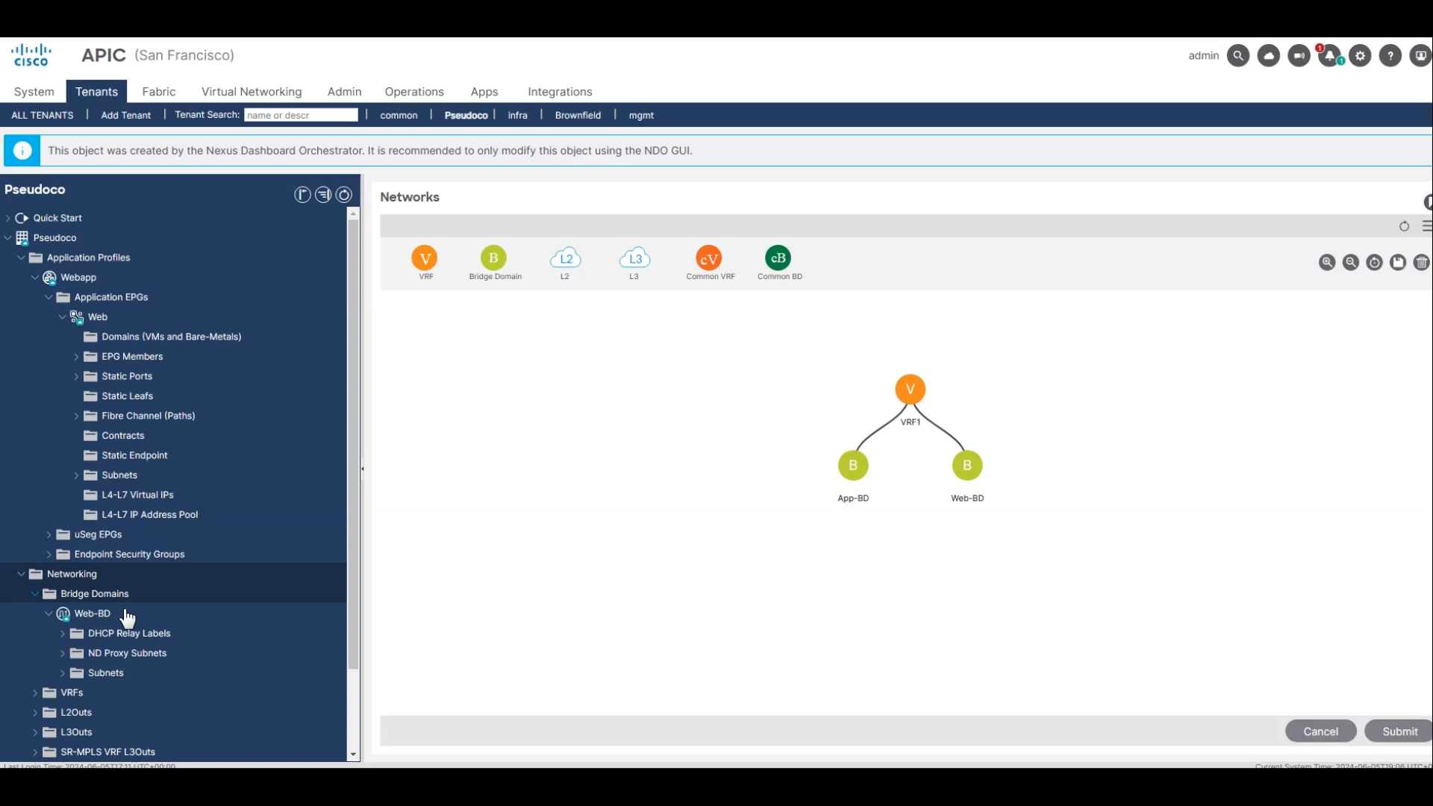
pyautogui.click(105, 673)
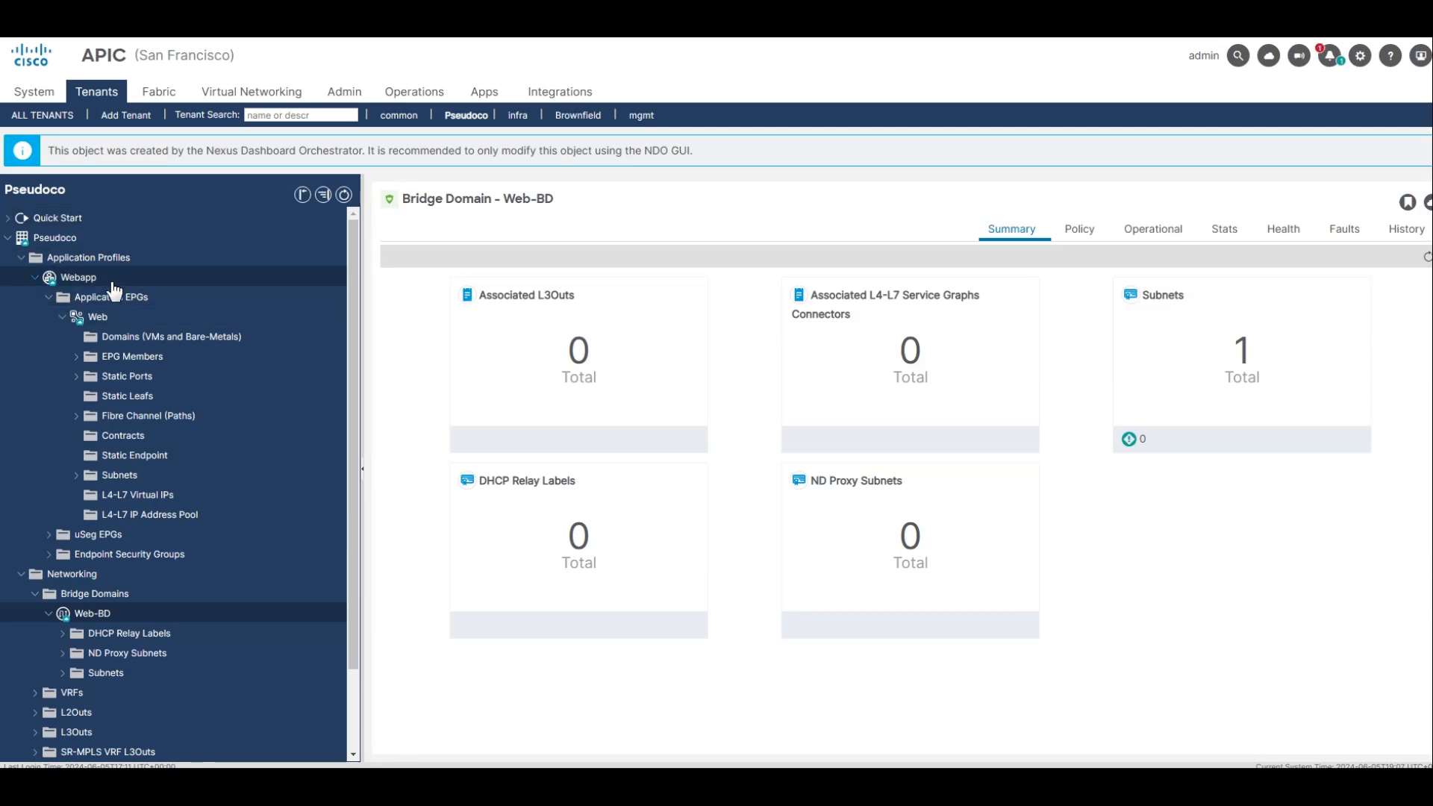
pyautogui.click(1097, 231)
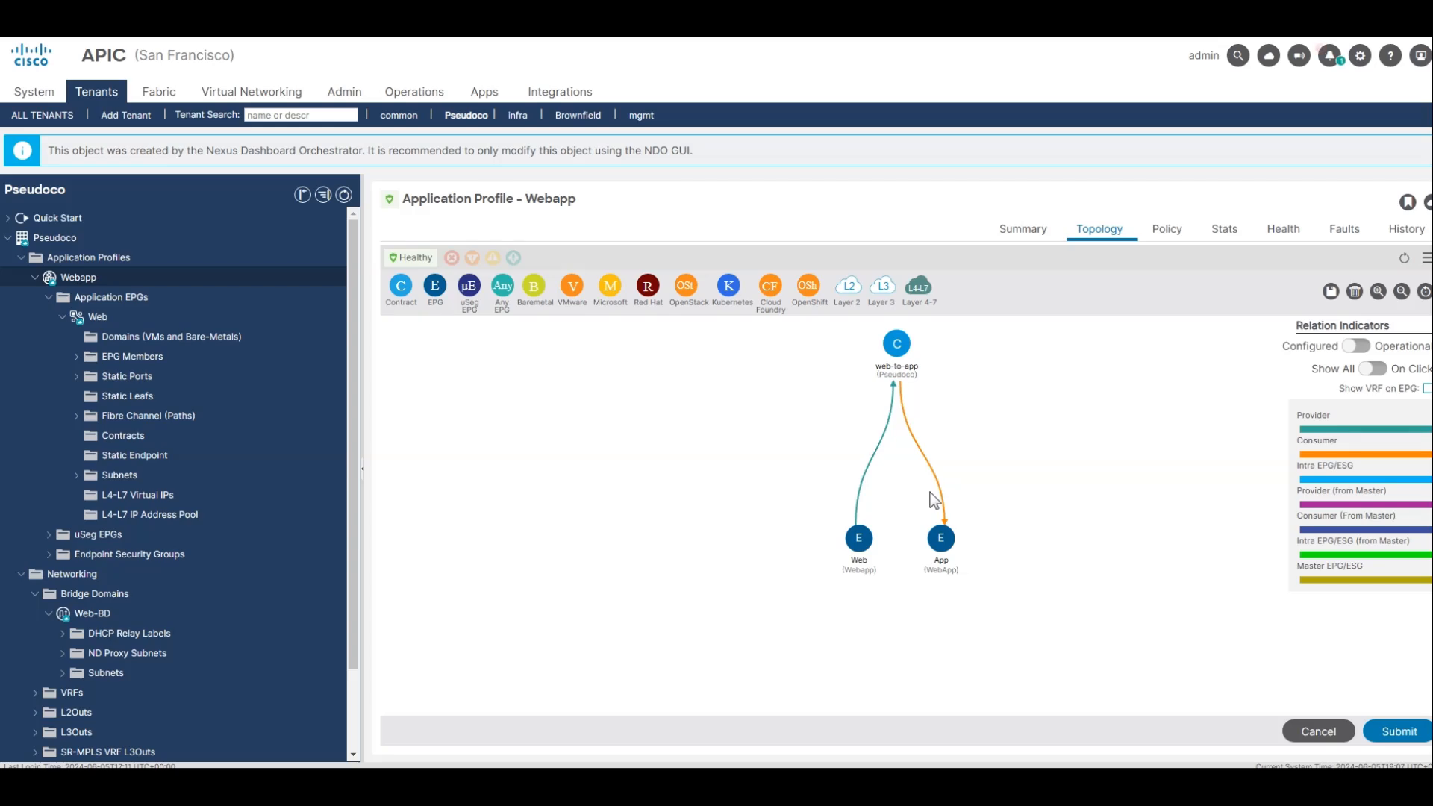
# Switch to the New York APIC and open the Pseudoco tenant there.
pyautogui.click(161, 92)
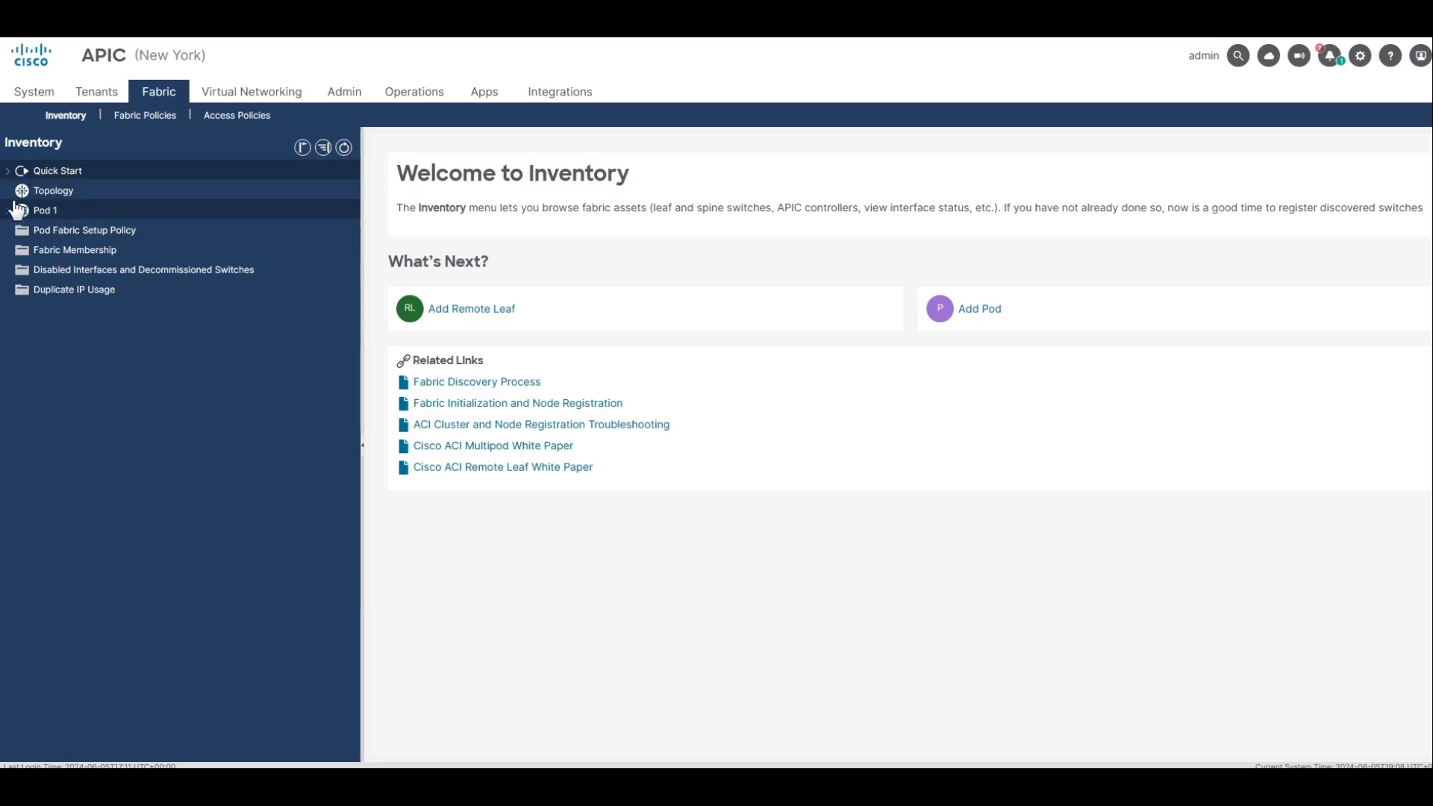
pyautogui.click(97, 91)
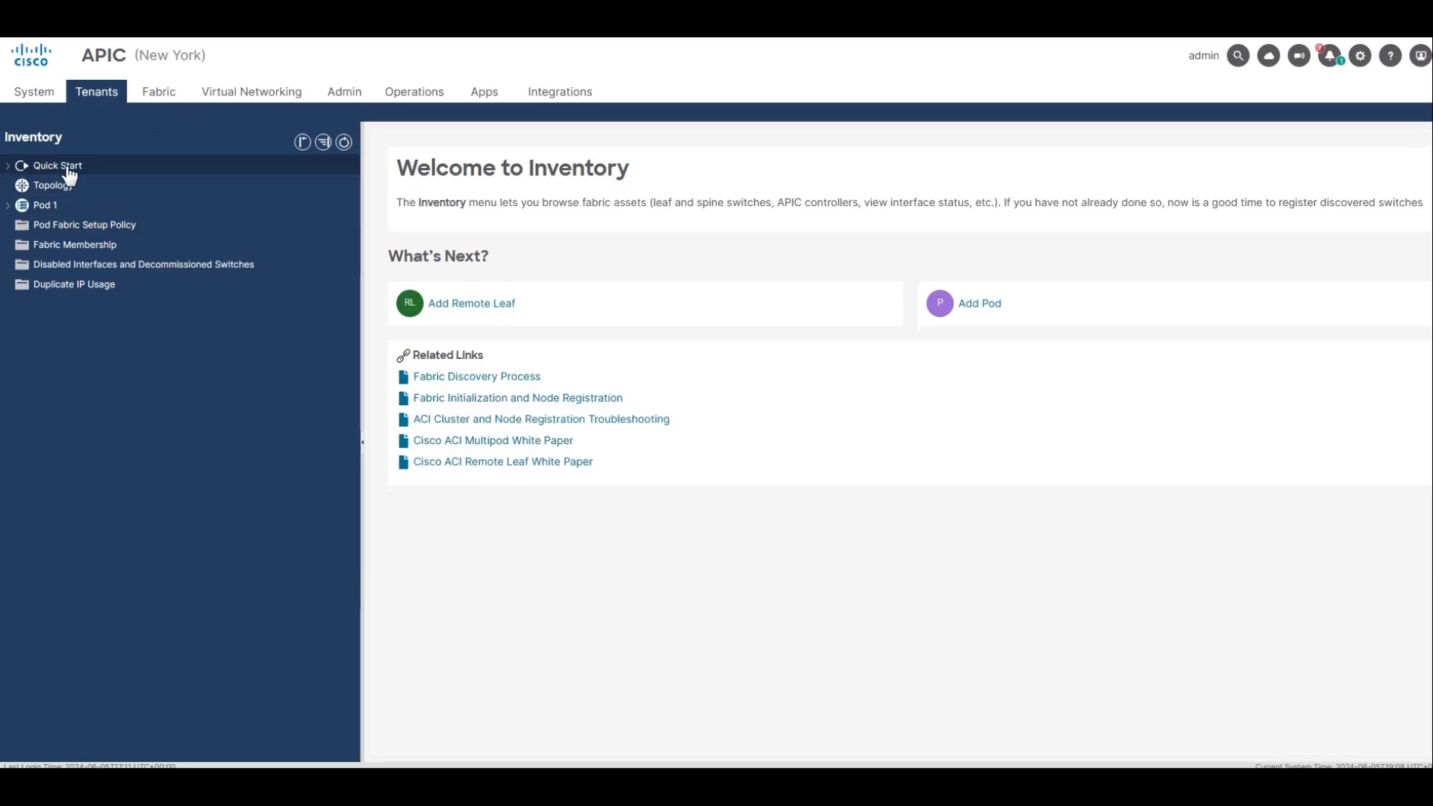
pyautogui.click(44, 288)
pyautogui.doubleClick(45, 290)
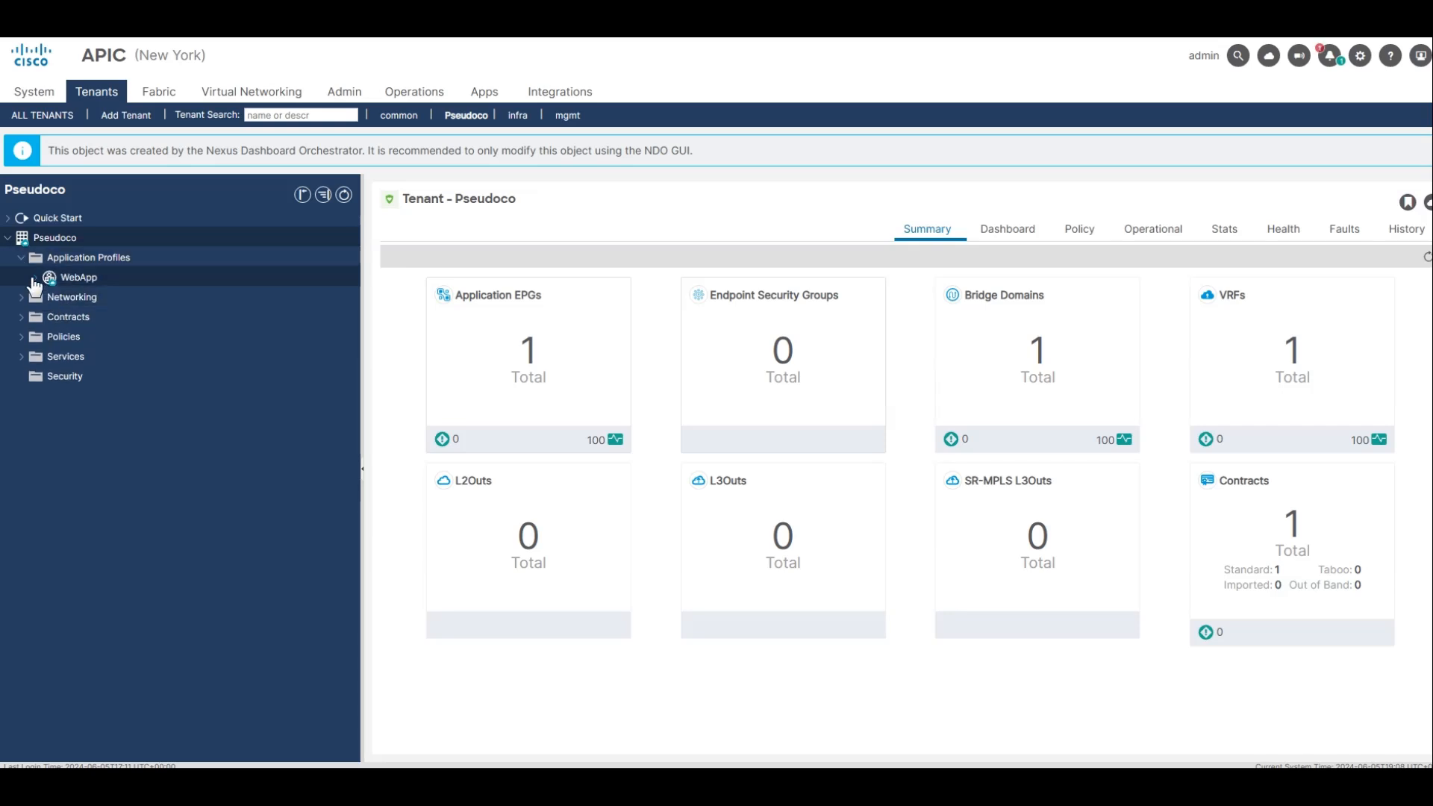
# Examine the WebApp application profile's App EPG and view the profile's contract topology.
pyautogui.click(35, 278)
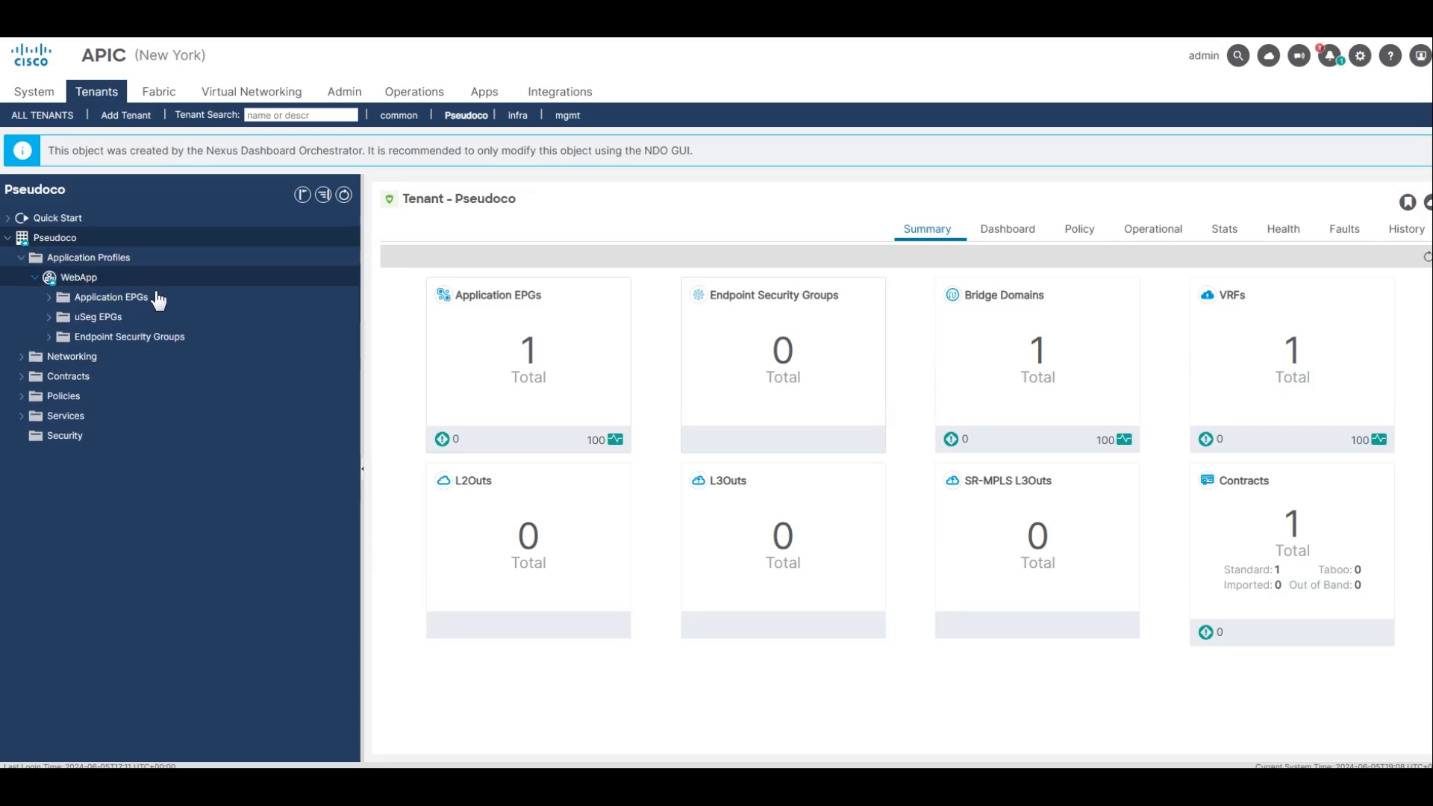
pyautogui.click(49, 298)
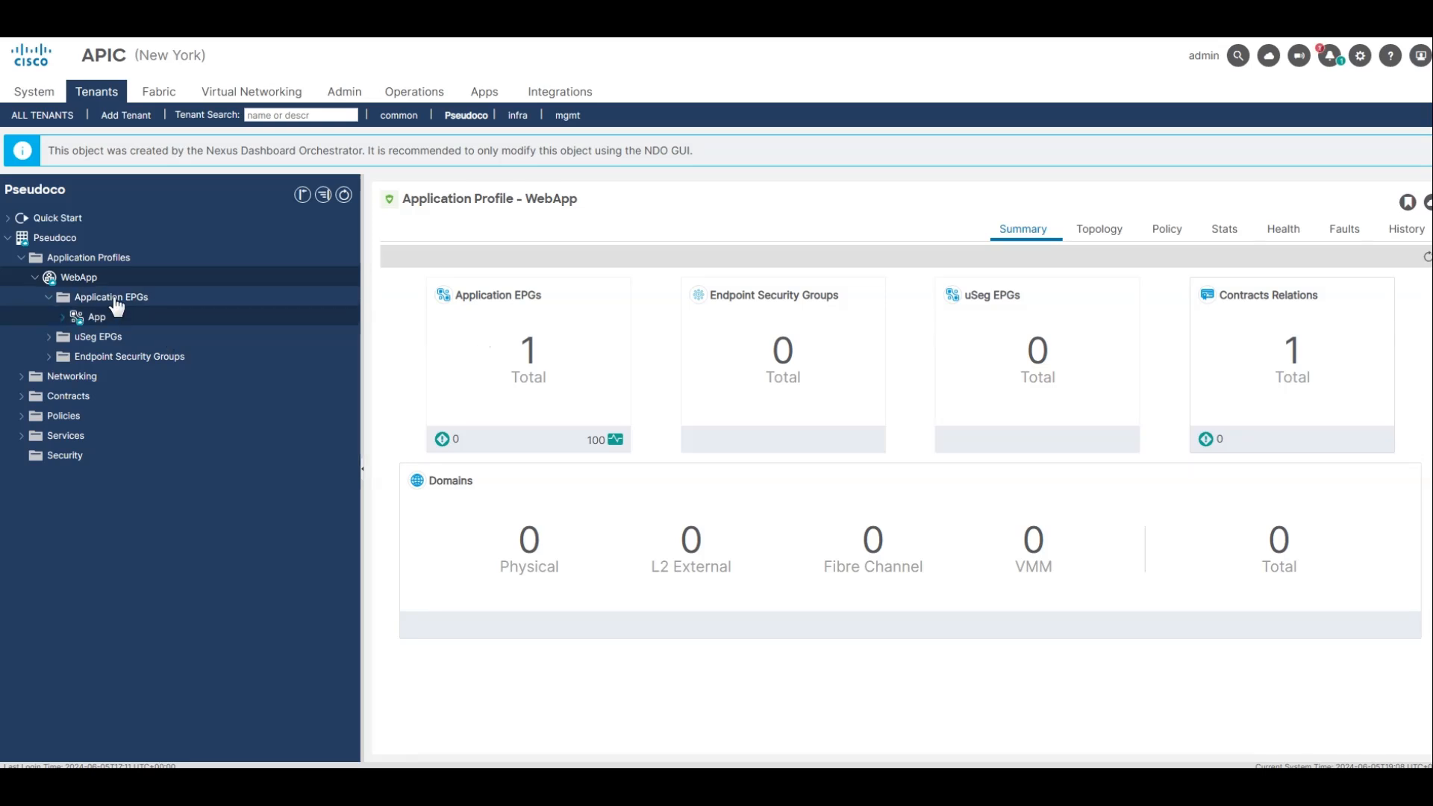
pyautogui.click(148, 312)
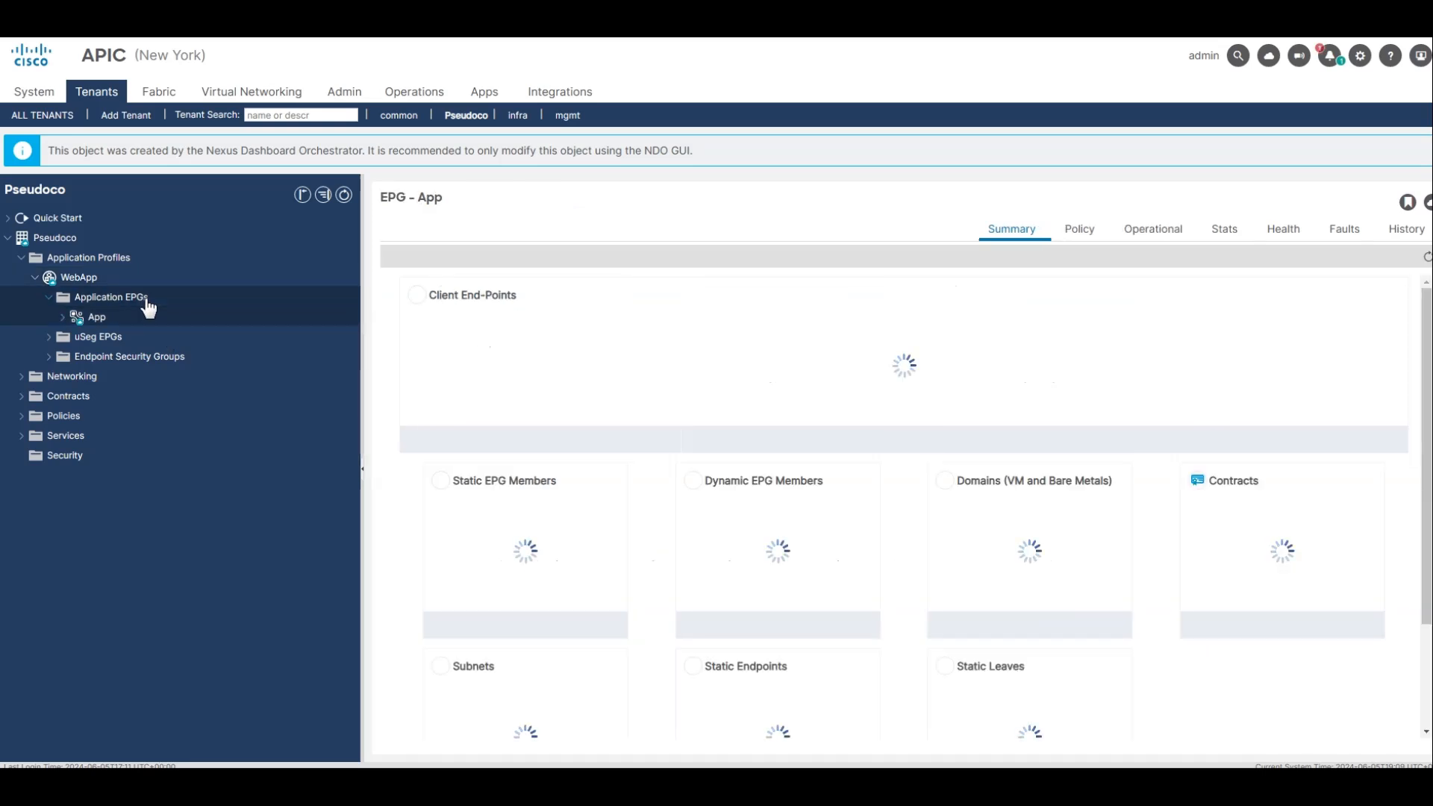
pyautogui.click(143, 297)
pyautogui.click(142, 282)
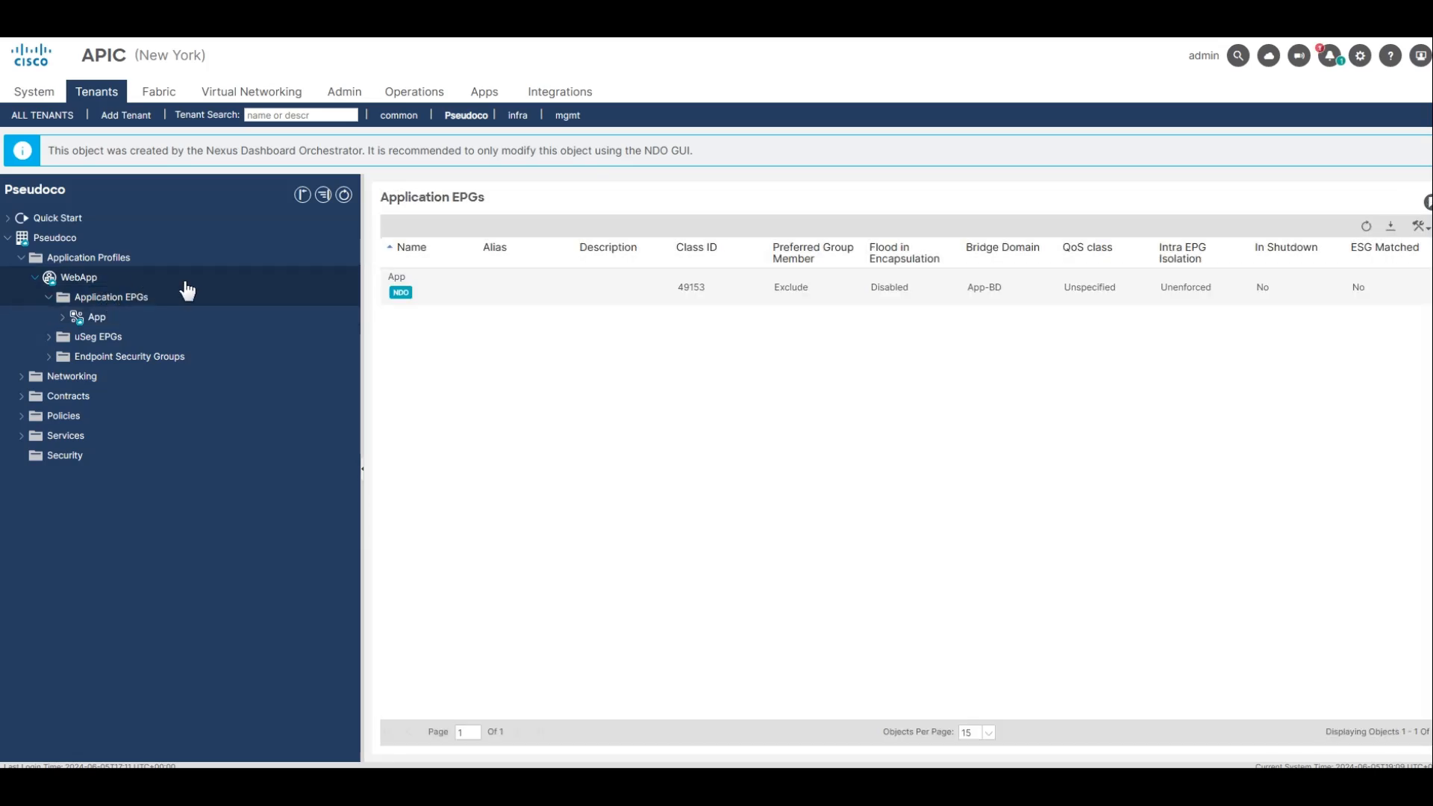
pyautogui.click(1102, 238)
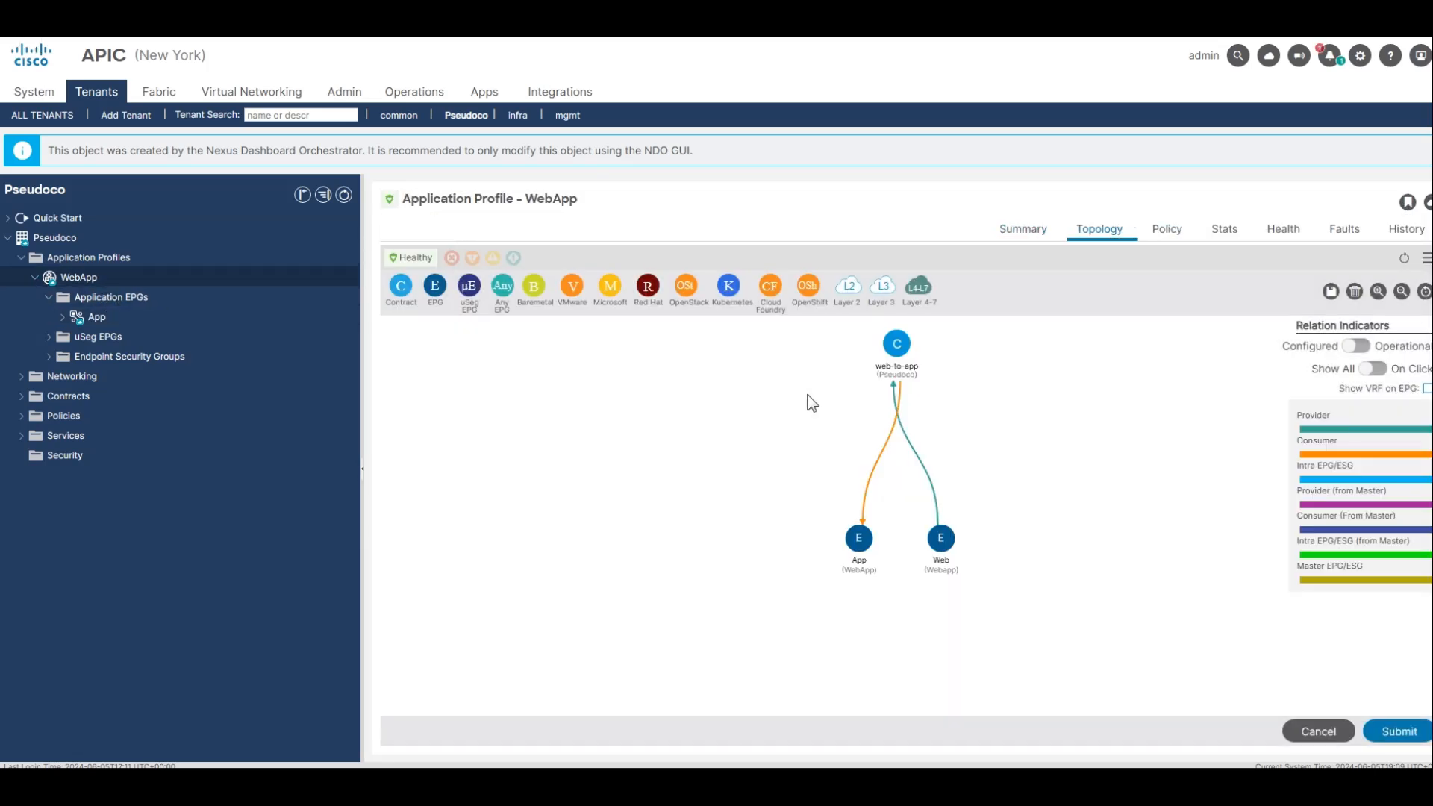
# List the Pseudoco tenant's contracts and the contracts attached to the App EPG.
pyautogui.click(124, 399)
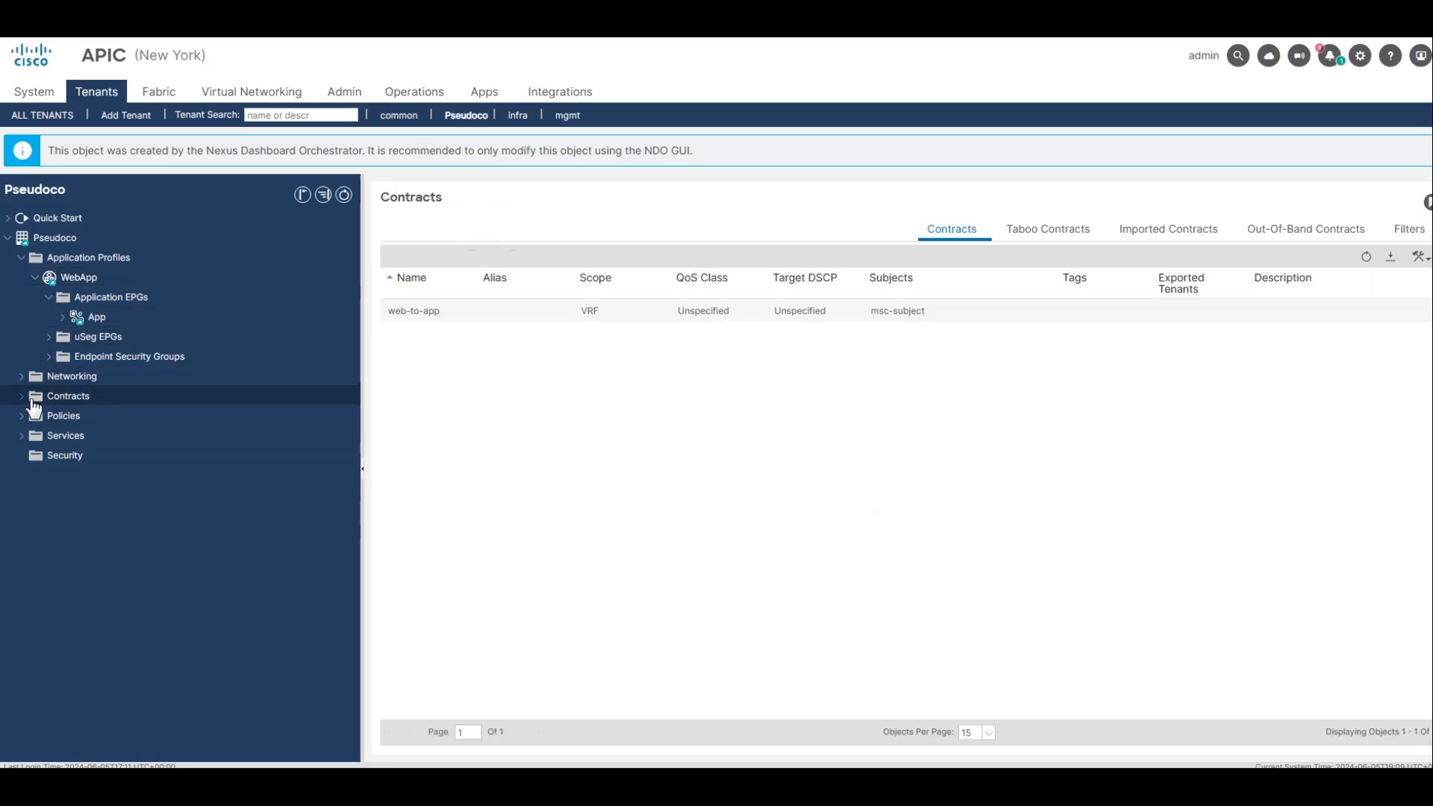
pyautogui.click(63, 316)
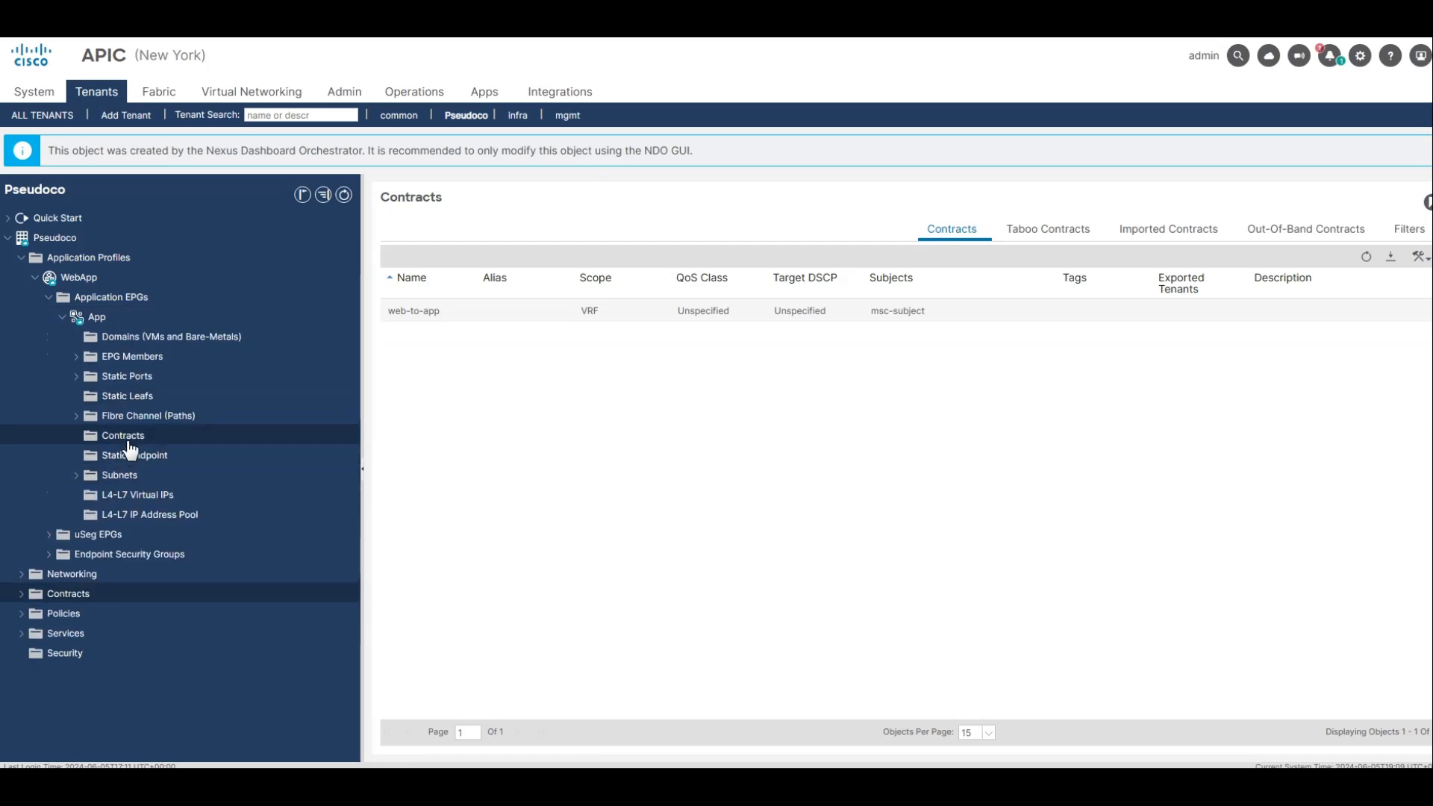
pyautogui.click(127, 439)
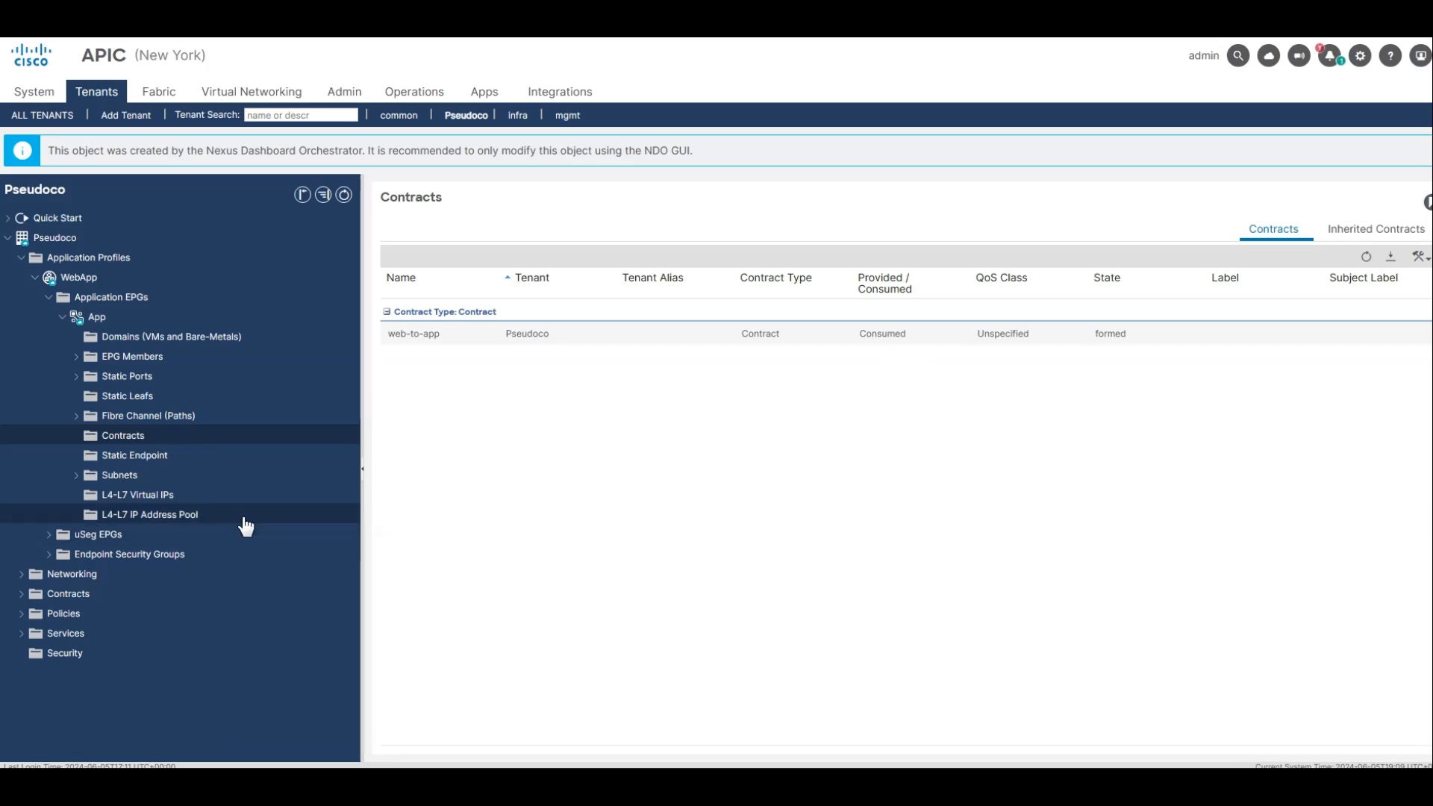
# List the tenant's bridge domains and open App-BD to examine its summary.
pyautogui.click(30, 573)
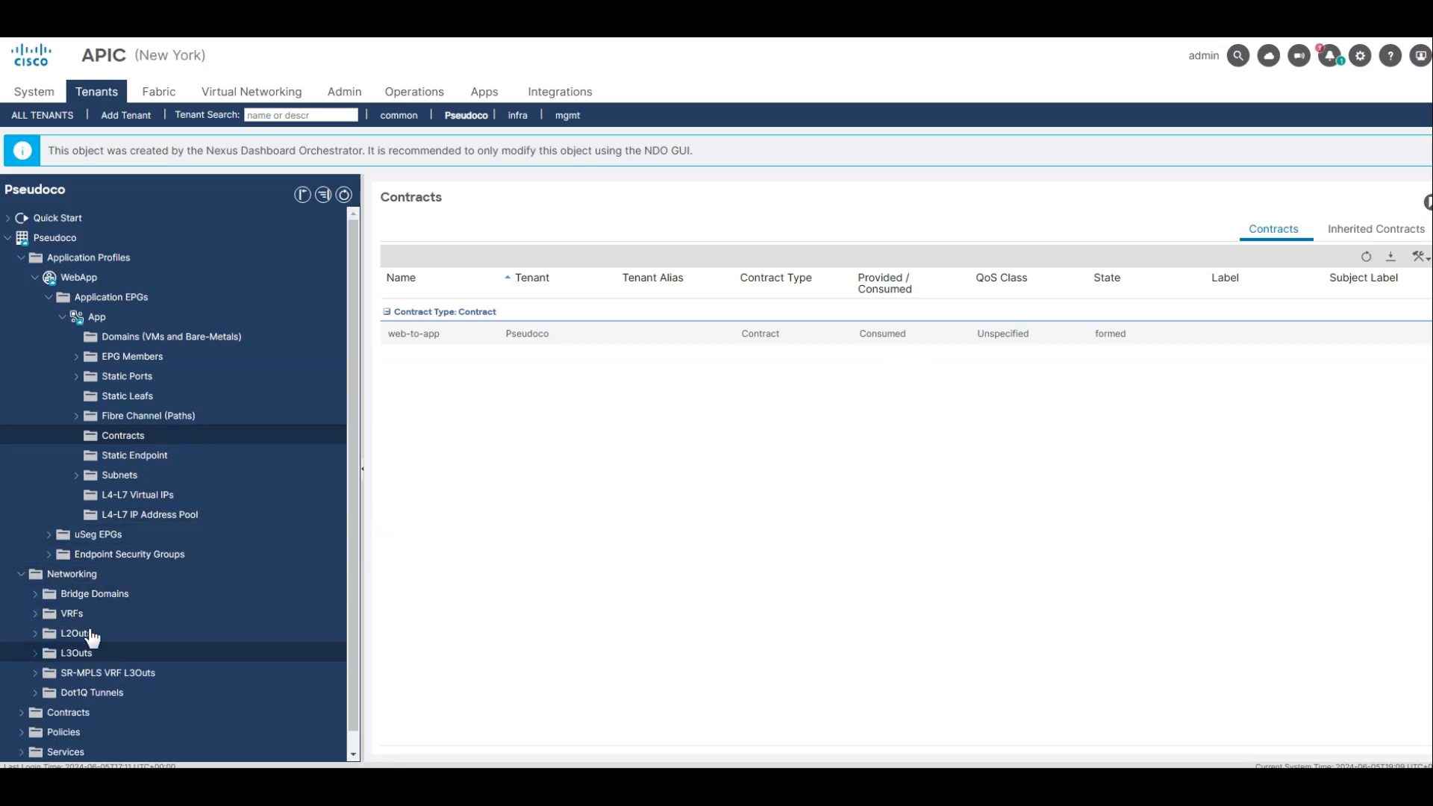
pyautogui.click(67, 595)
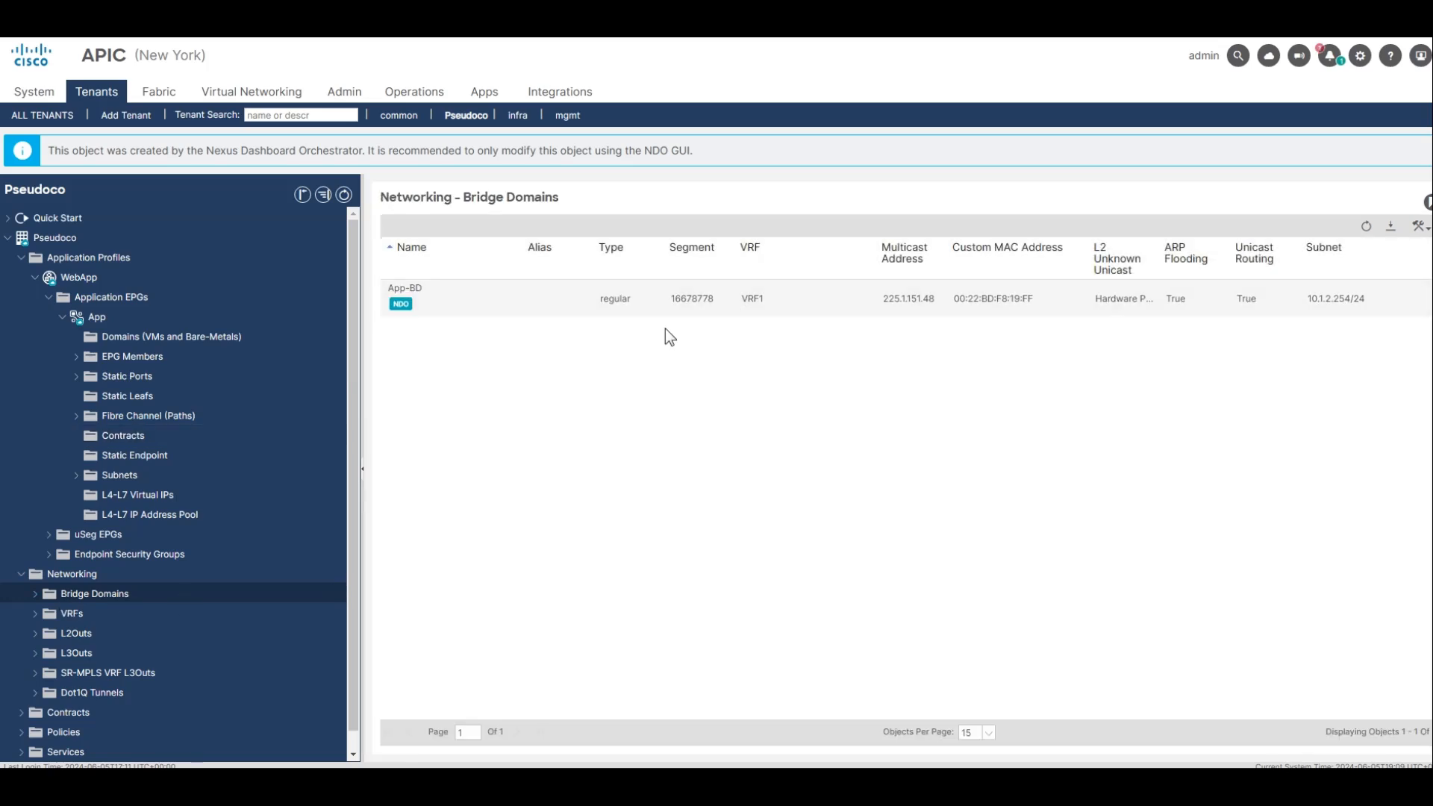
pyautogui.click(524, 314)
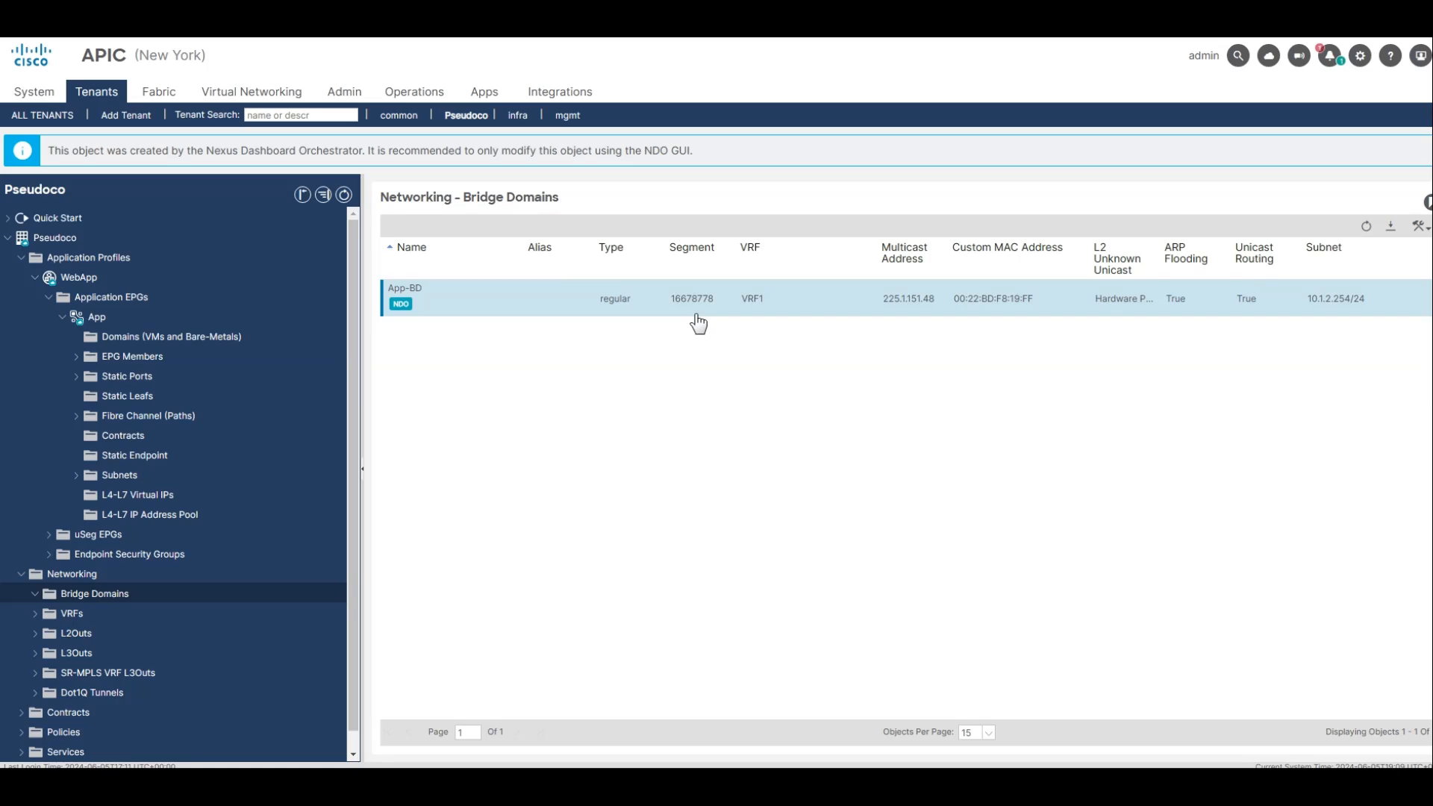
pyautogui.doubleClick(1341, 307)
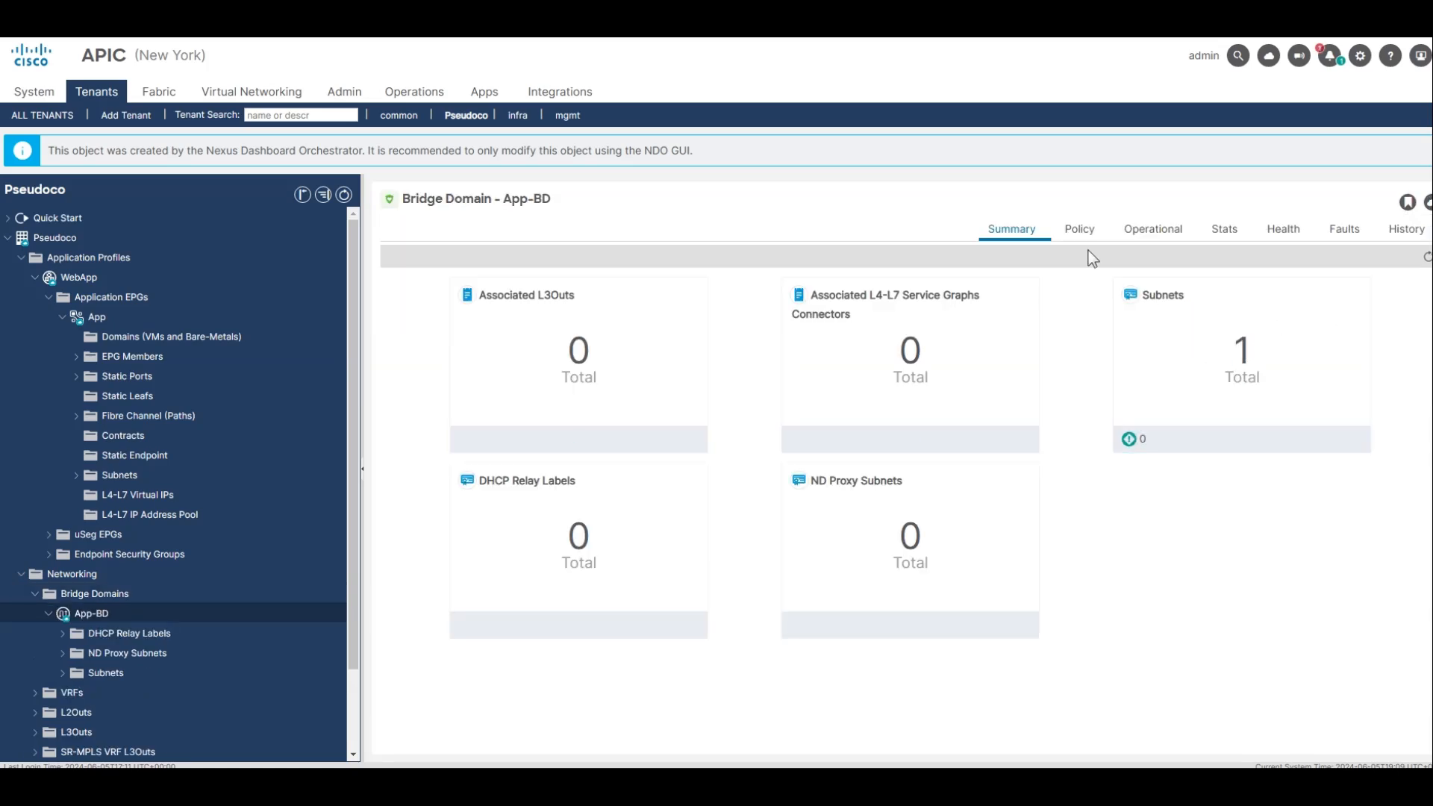
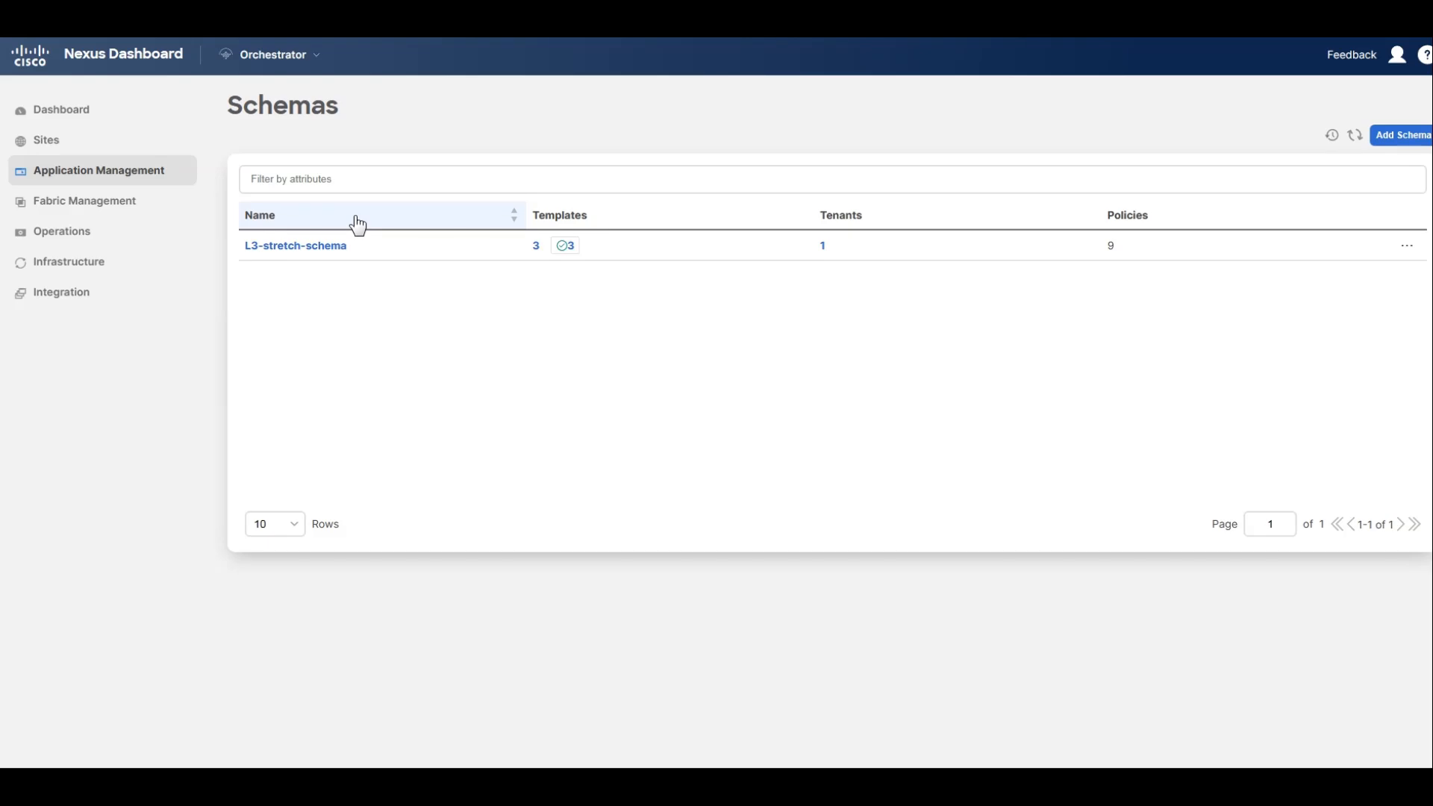
# Open the NY Only template of L3-stretch-schema and add a VRF named Shared VRF.
pyautogui.click(302, 247)
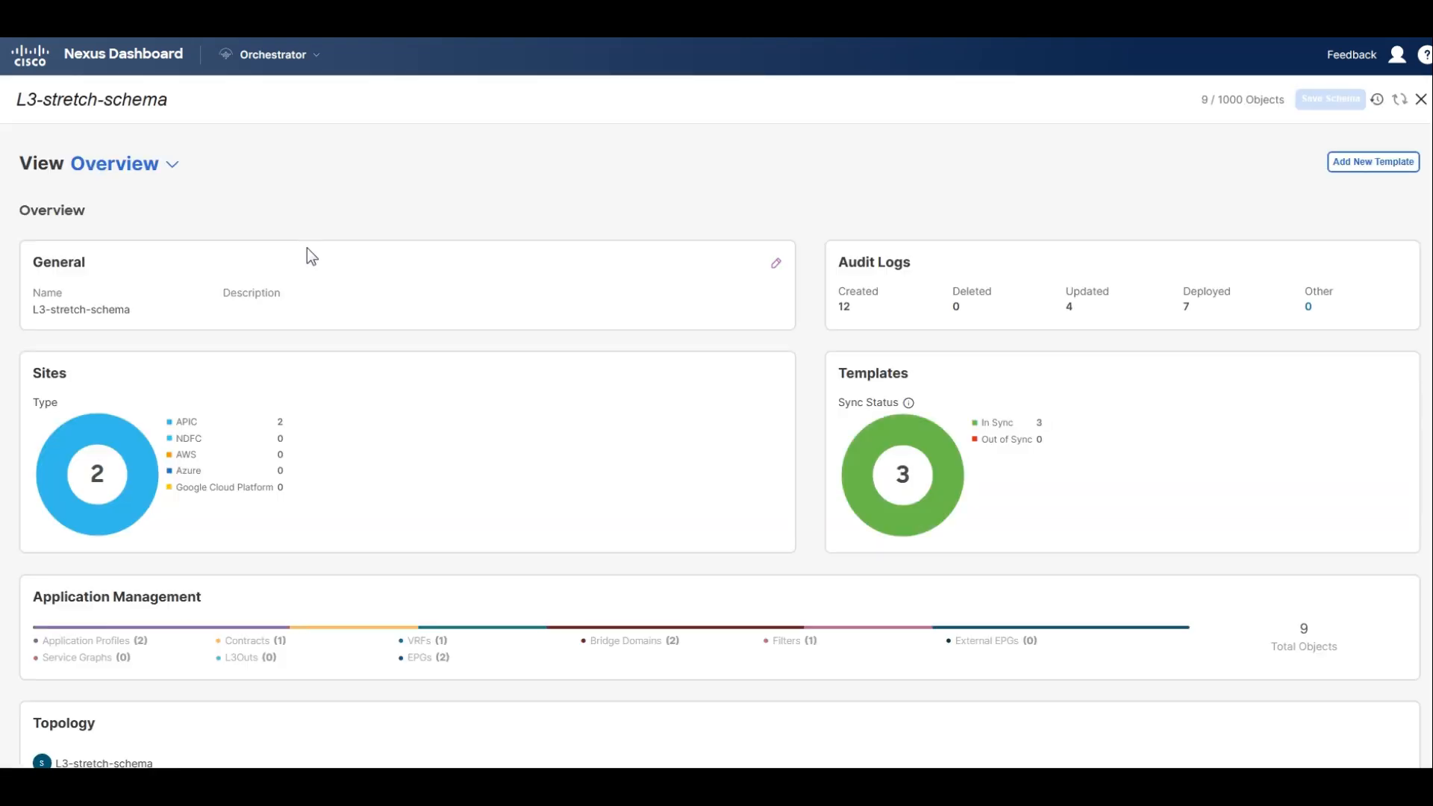
pyautogui.click(168, 163)
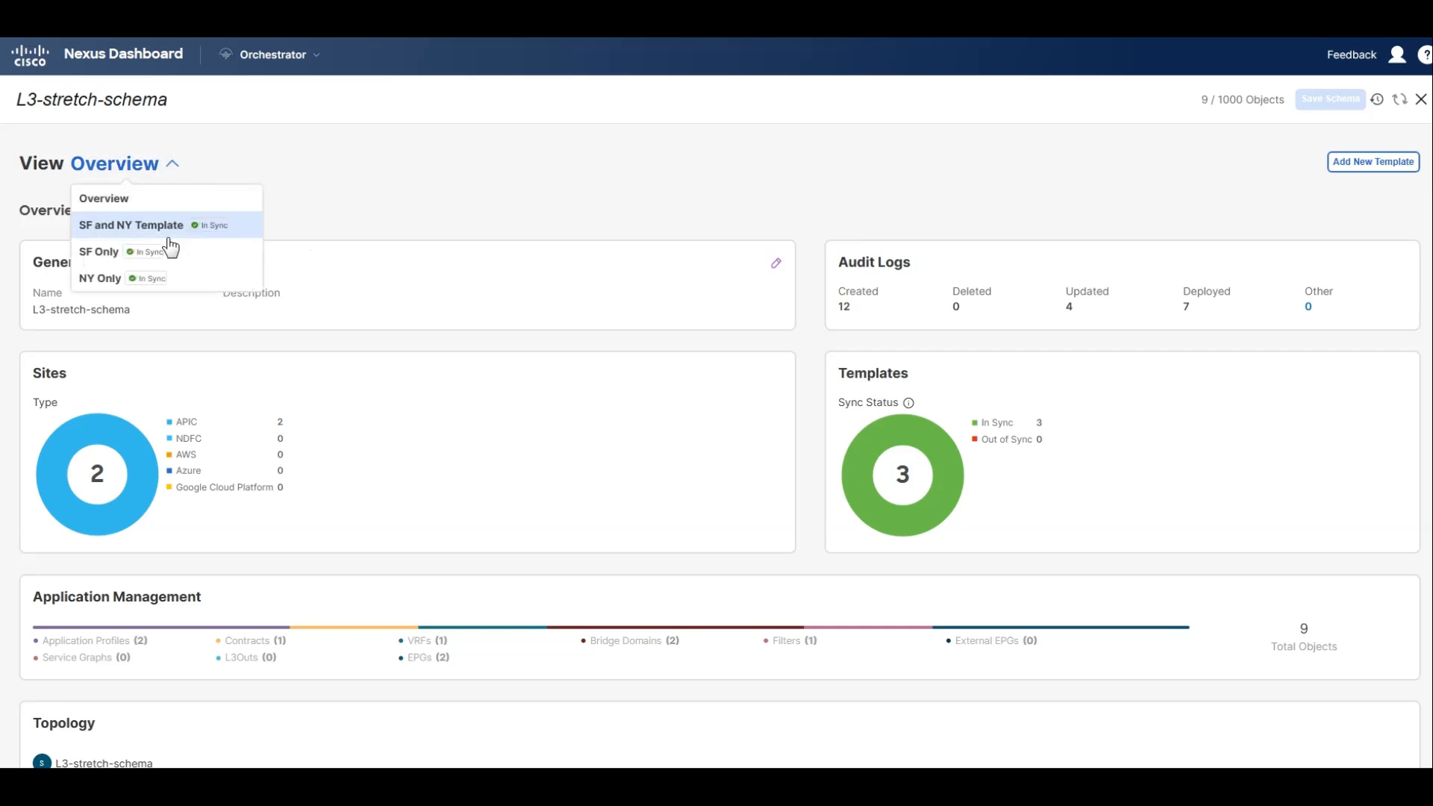
pyautogui.click(210, 288)
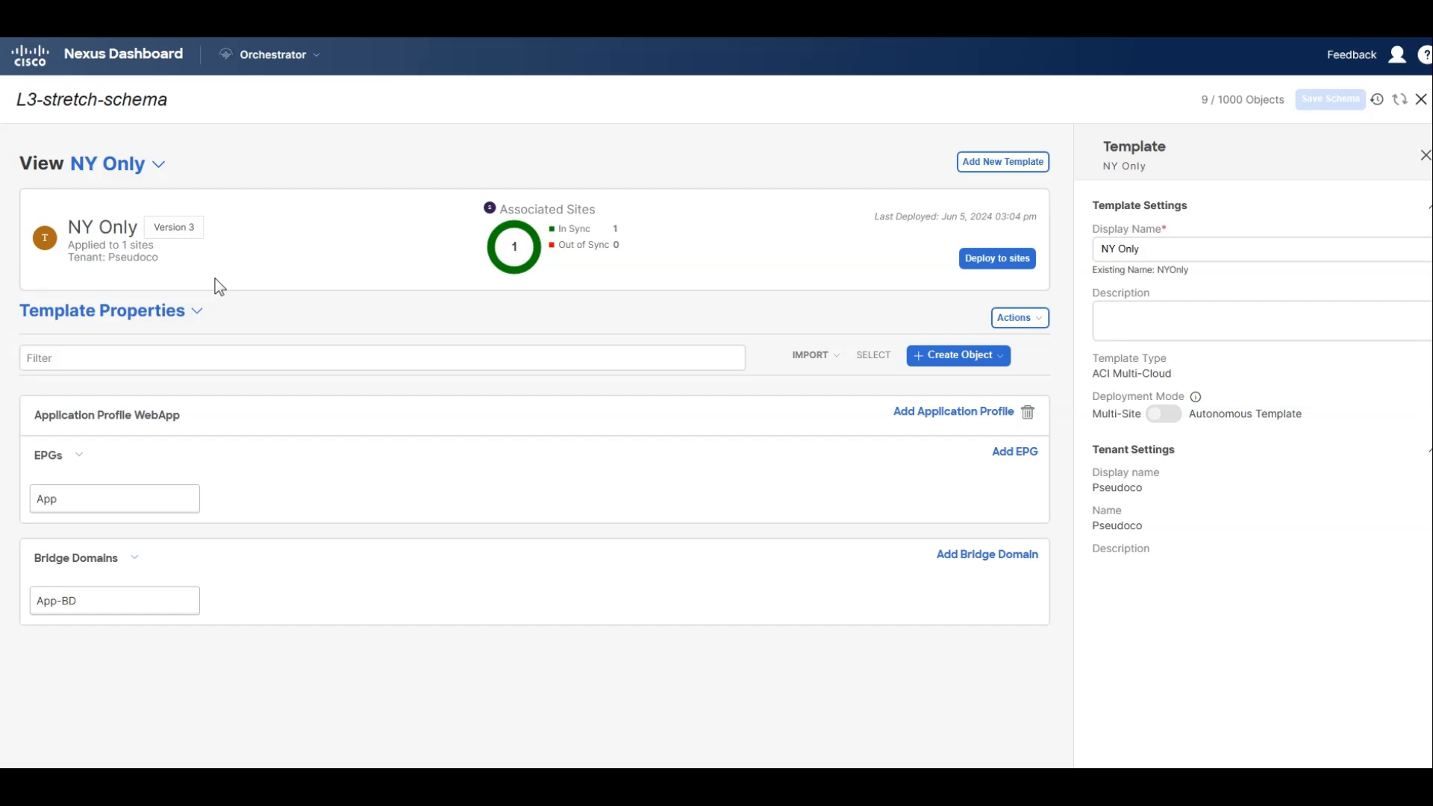
pyautogui.click(967, 357)
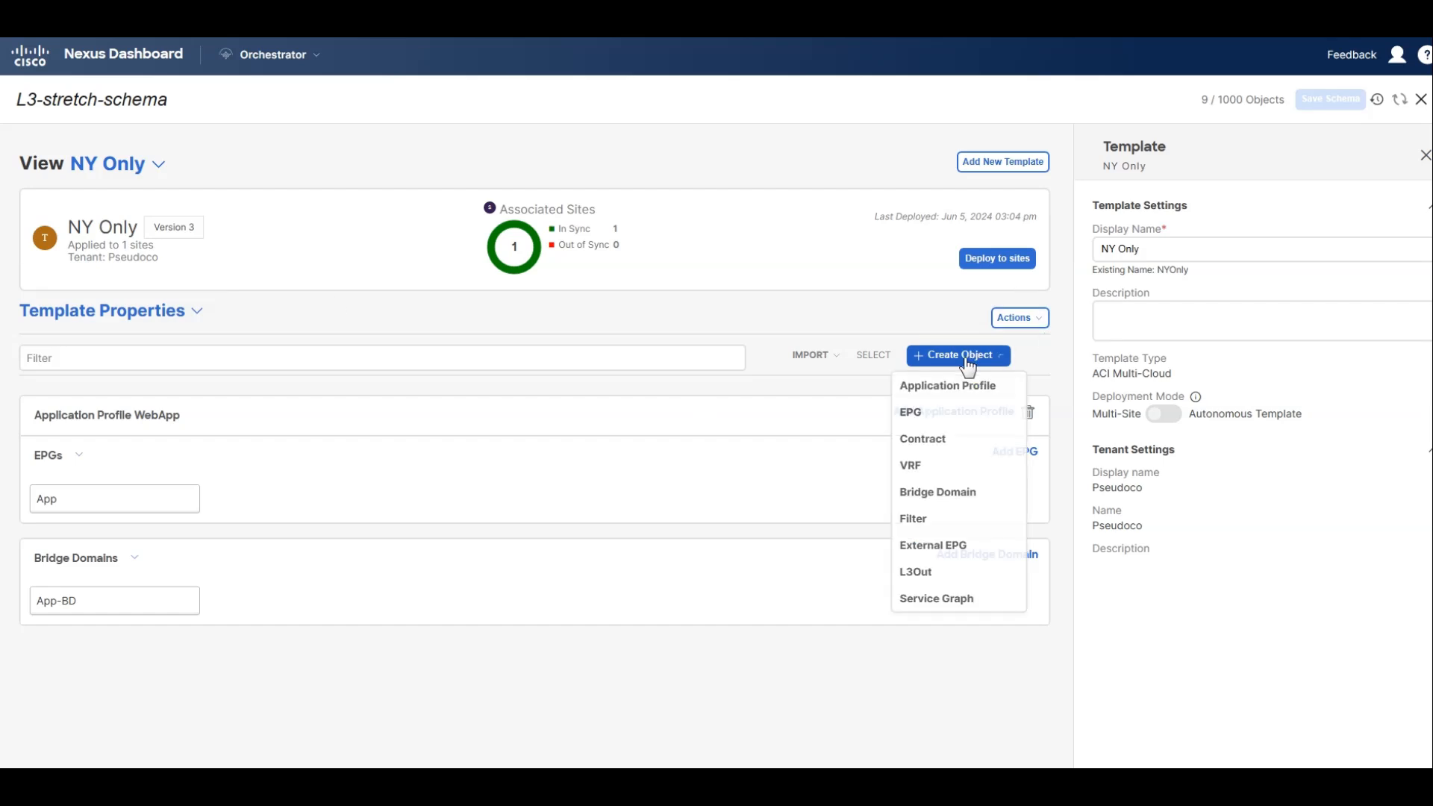
pyautogui.click(949, 472)
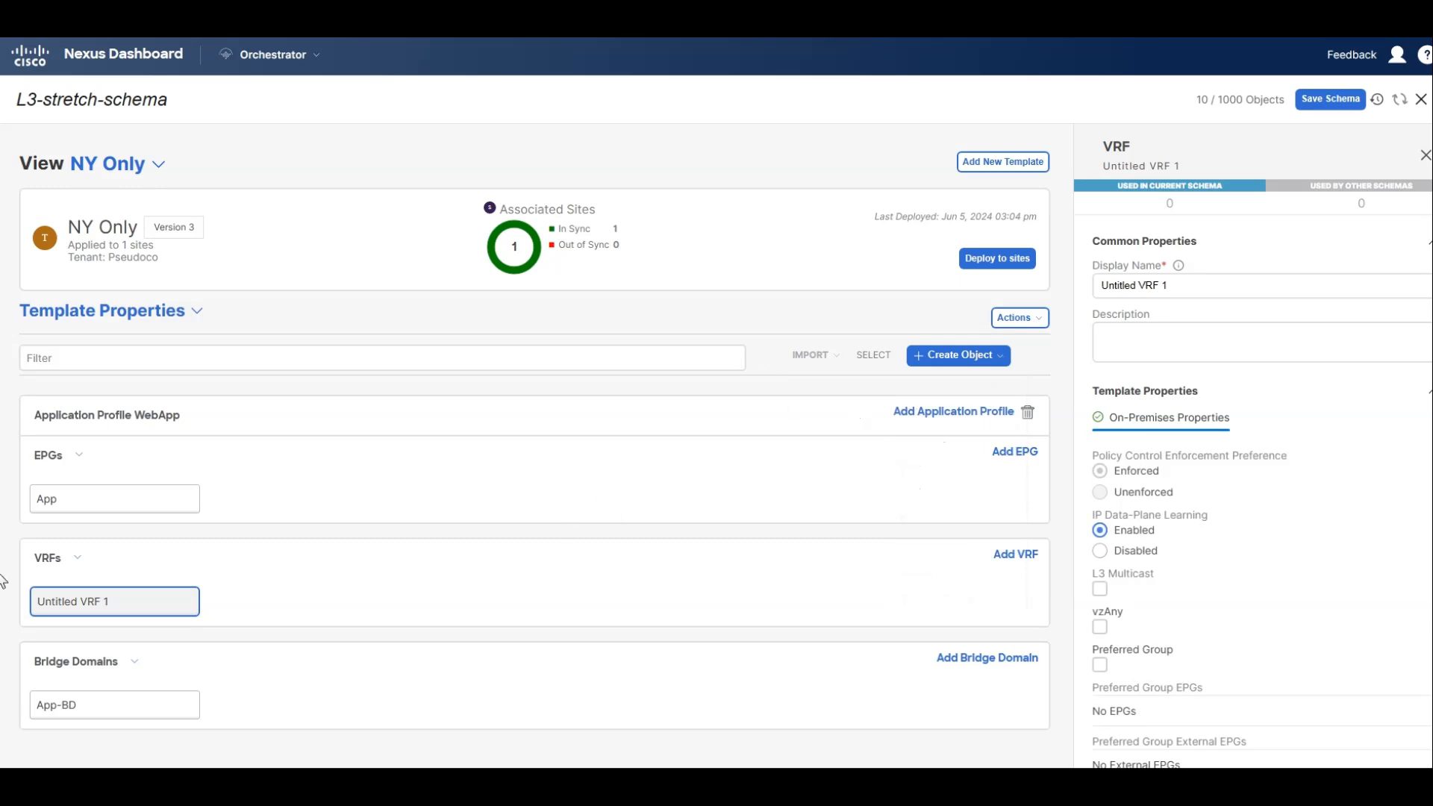
pyautogui.tripleClick(1208, 285)
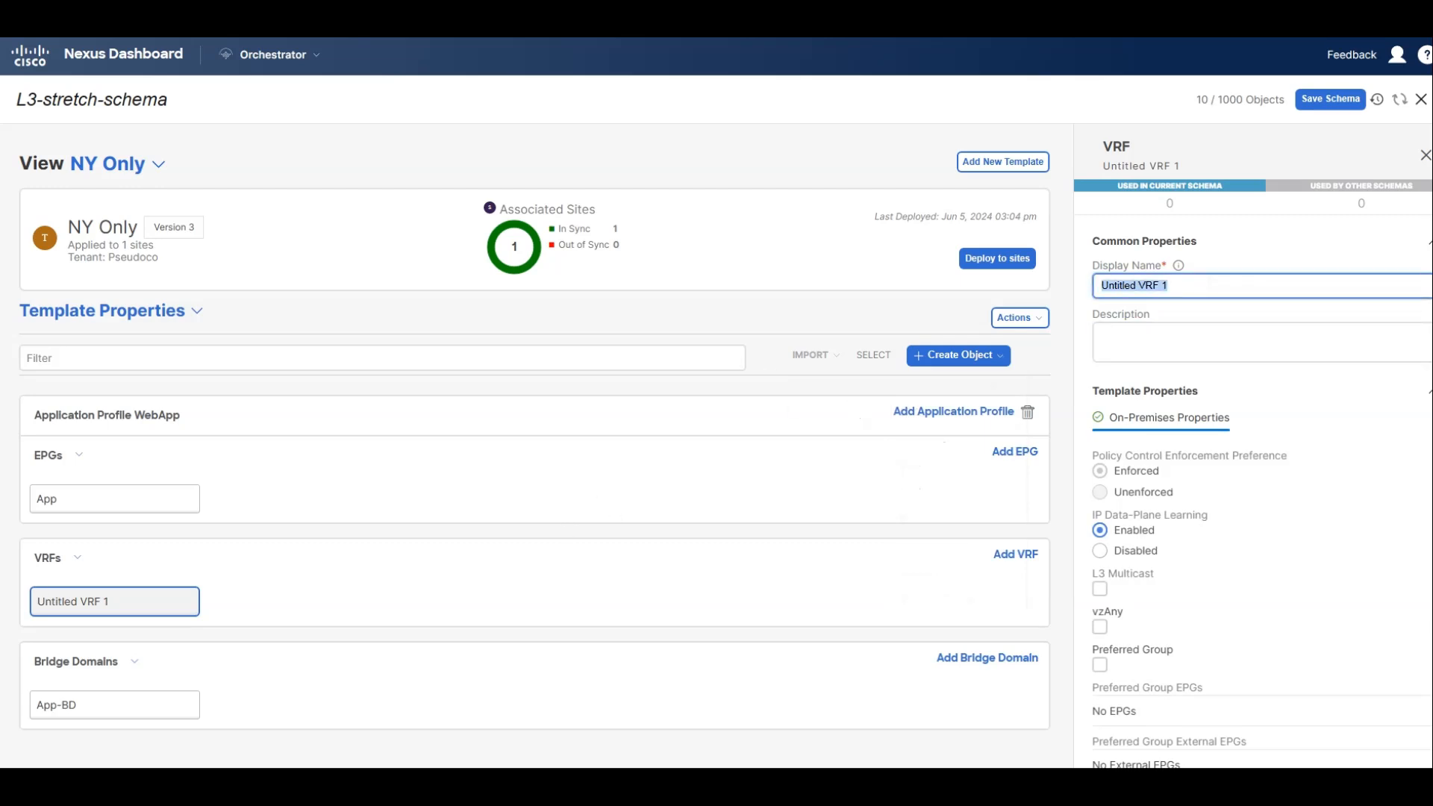
pyautogui.write('Shared VRF')
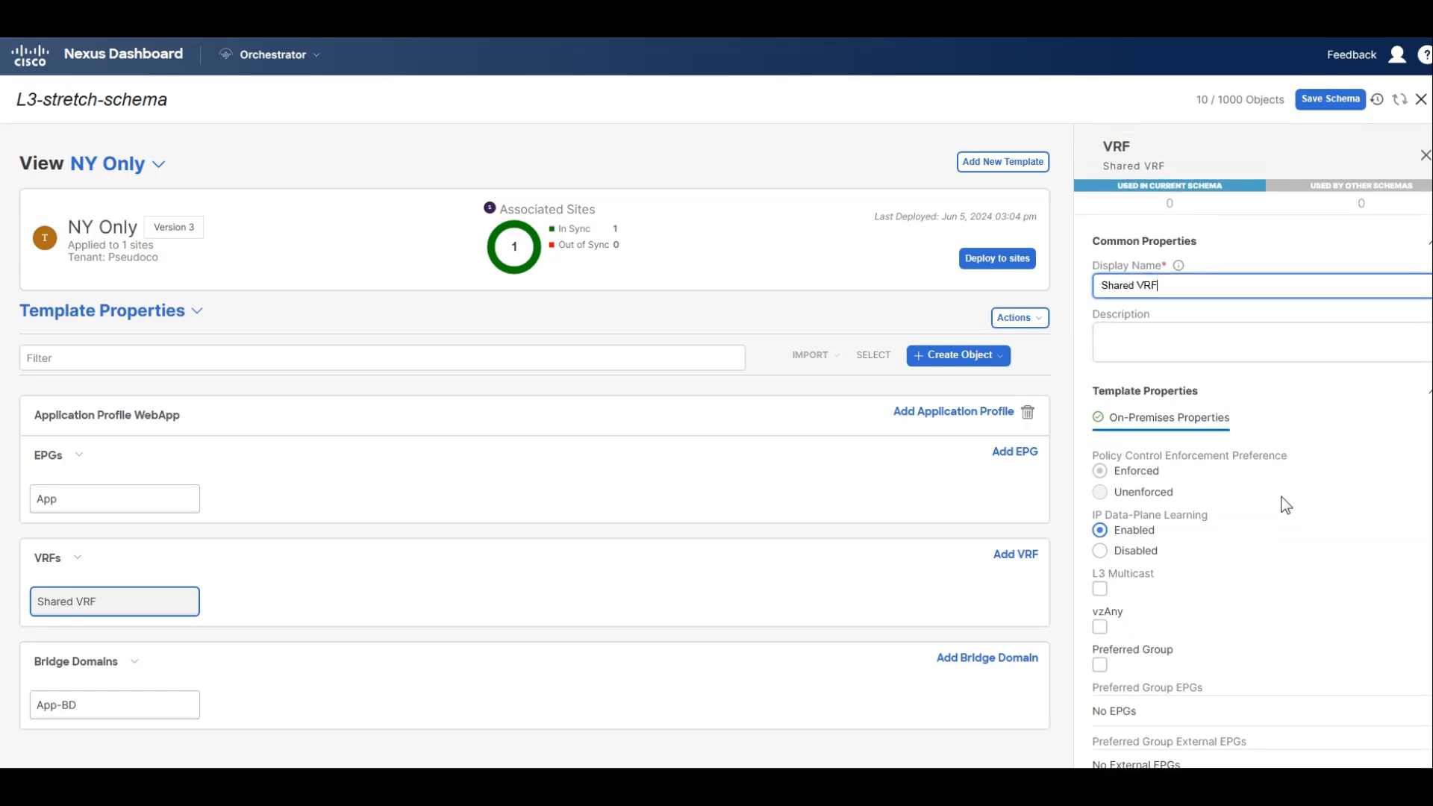
pyautogui.scroll(-1, 1228, 618)
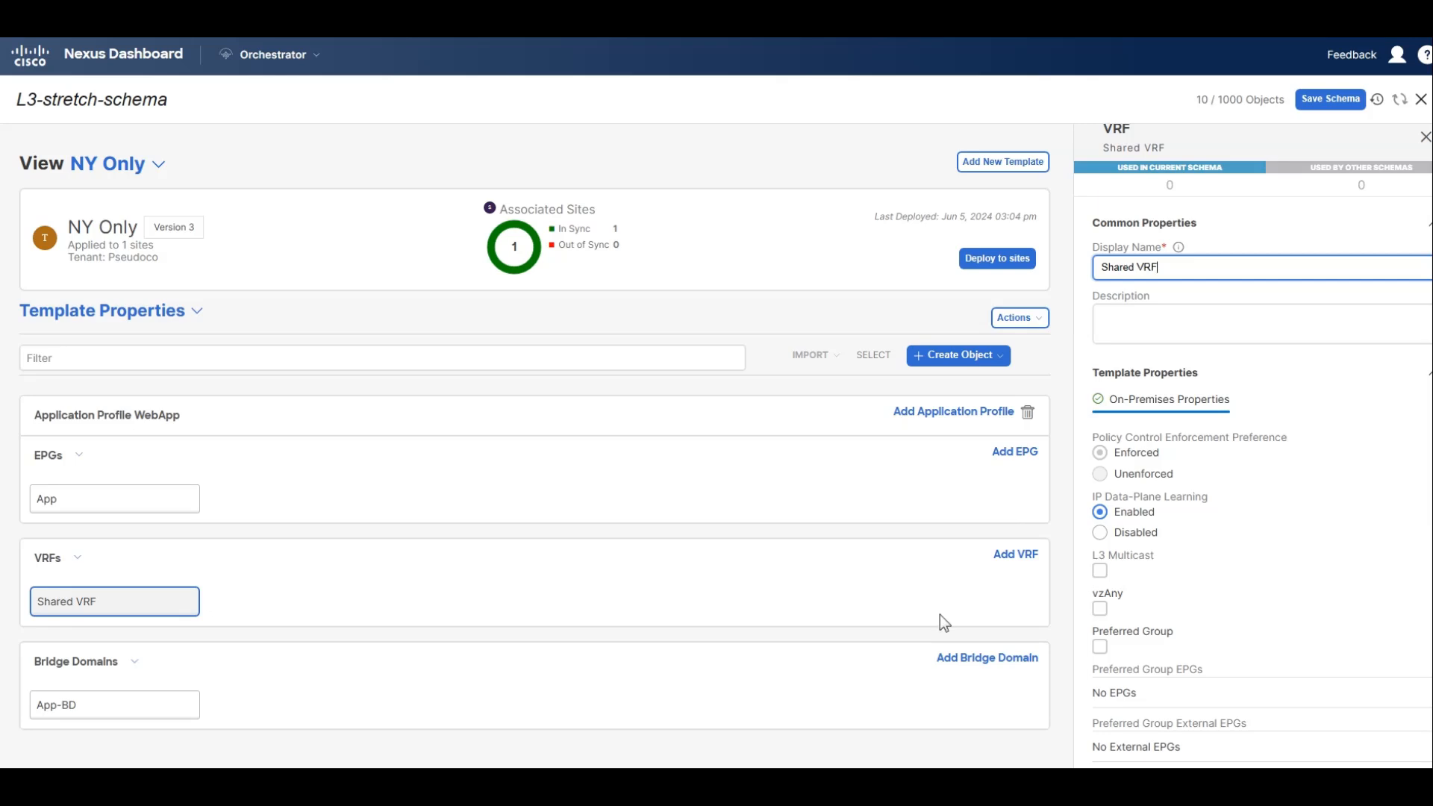
# Add a bridge domain named Shared-BD to the NY Only template and assign it to Shared VRF.
pyautogui.click(962, 658)
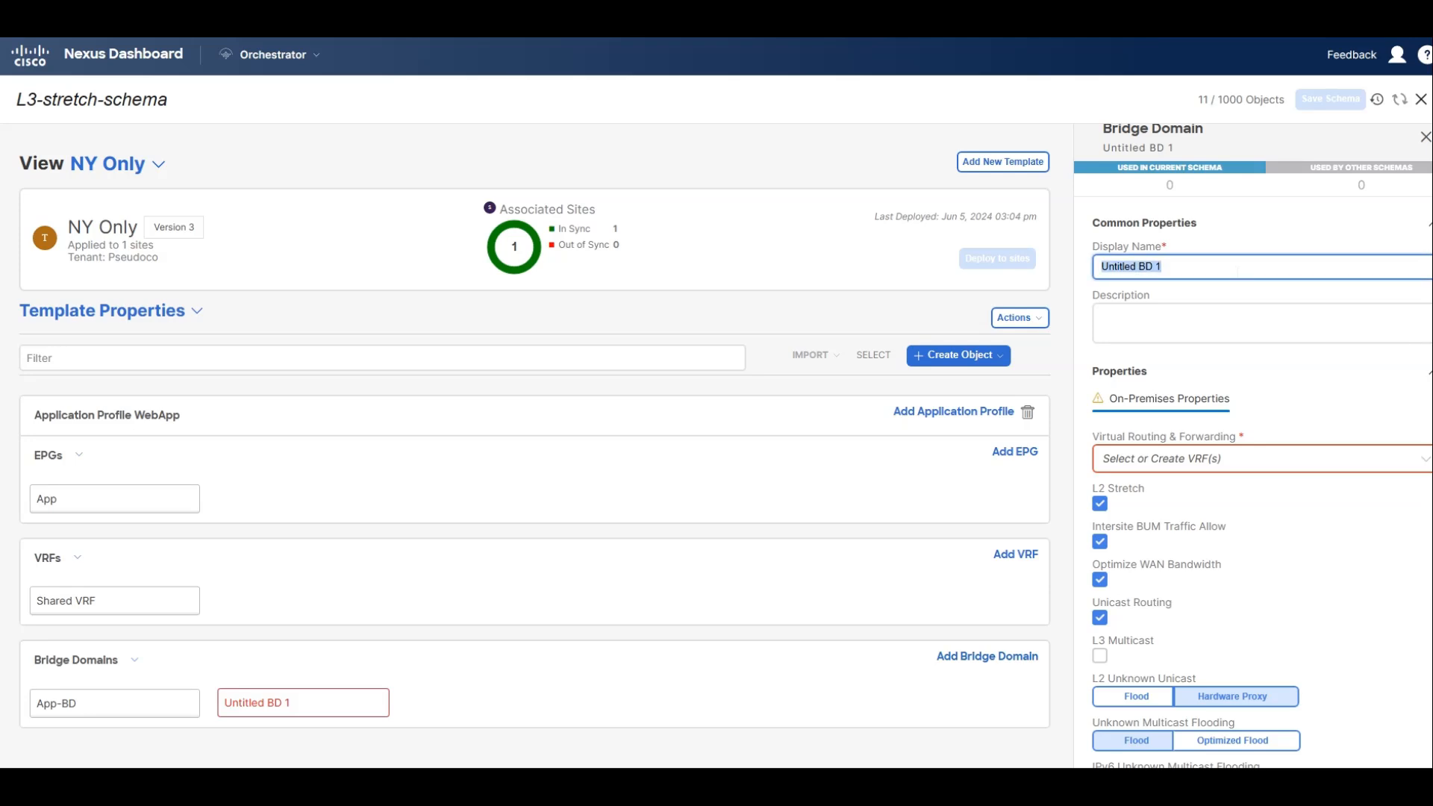
pyautogui.write('Shared')
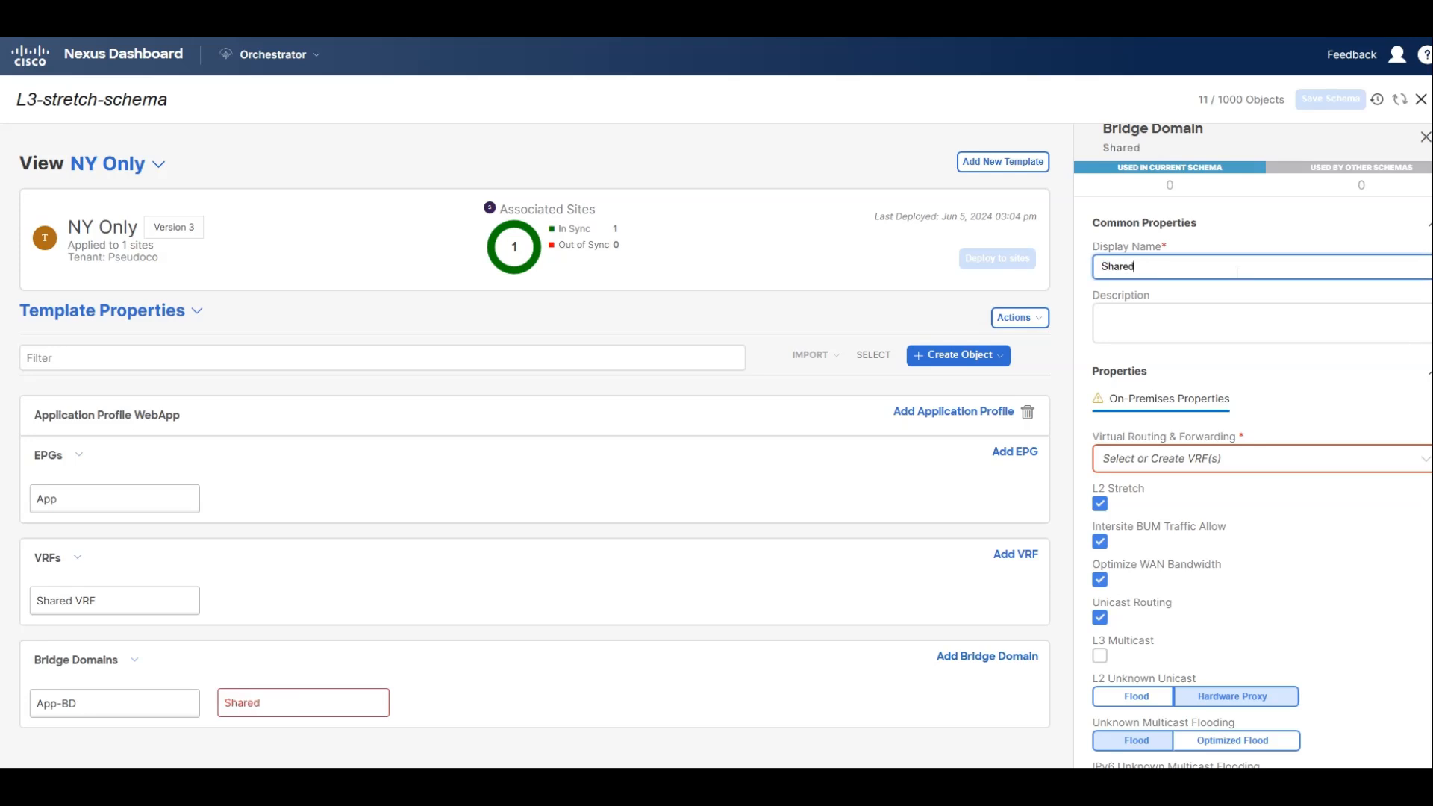
pyautogui.write('-BD')
pyautogui.click(1230, 459)
pyautogui.click(1162, 492)
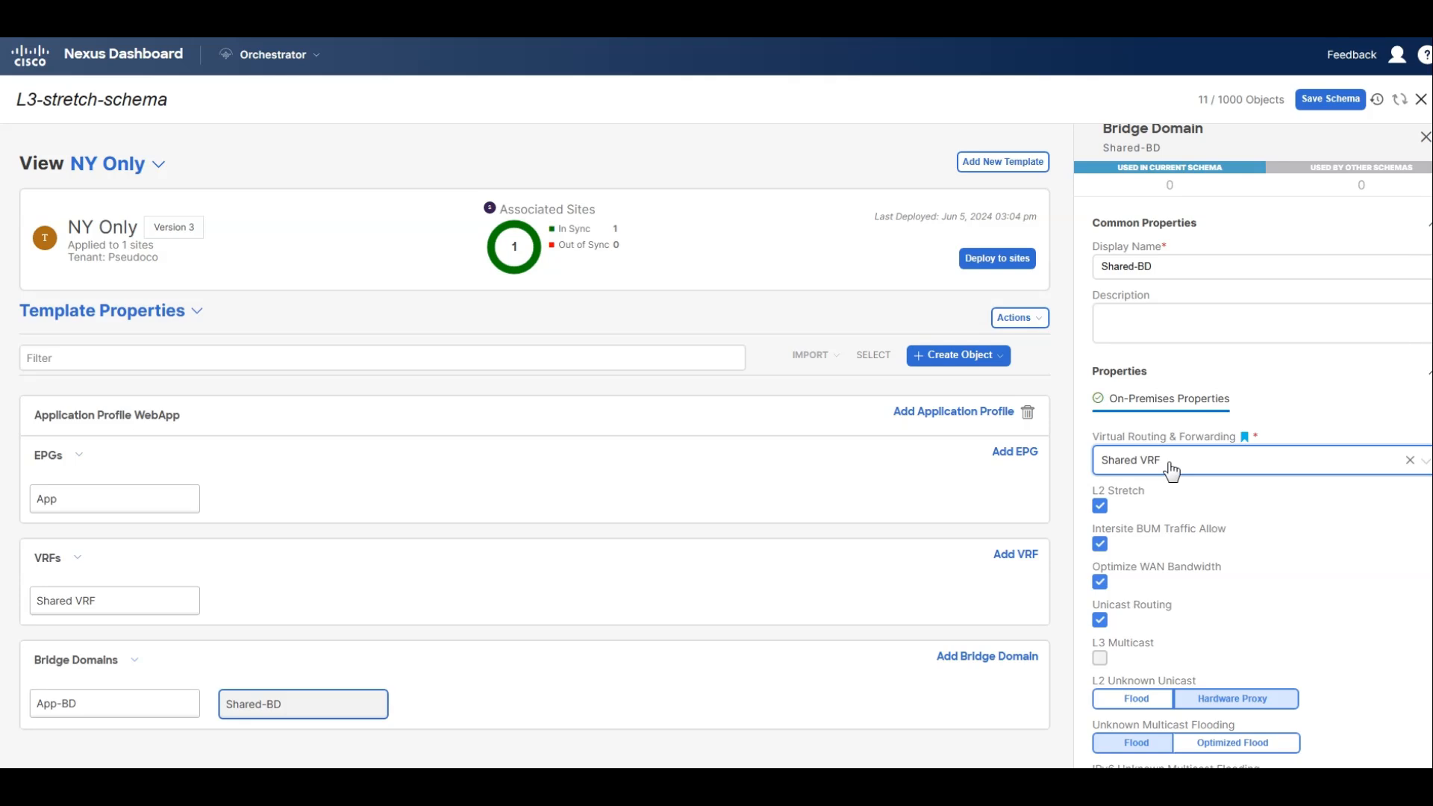
# Add a subnet to Shared-BD with gateway IP 10.10.1.254/24, shared between VRFs.
pyautogui.scroll(-3, 1297, 566)
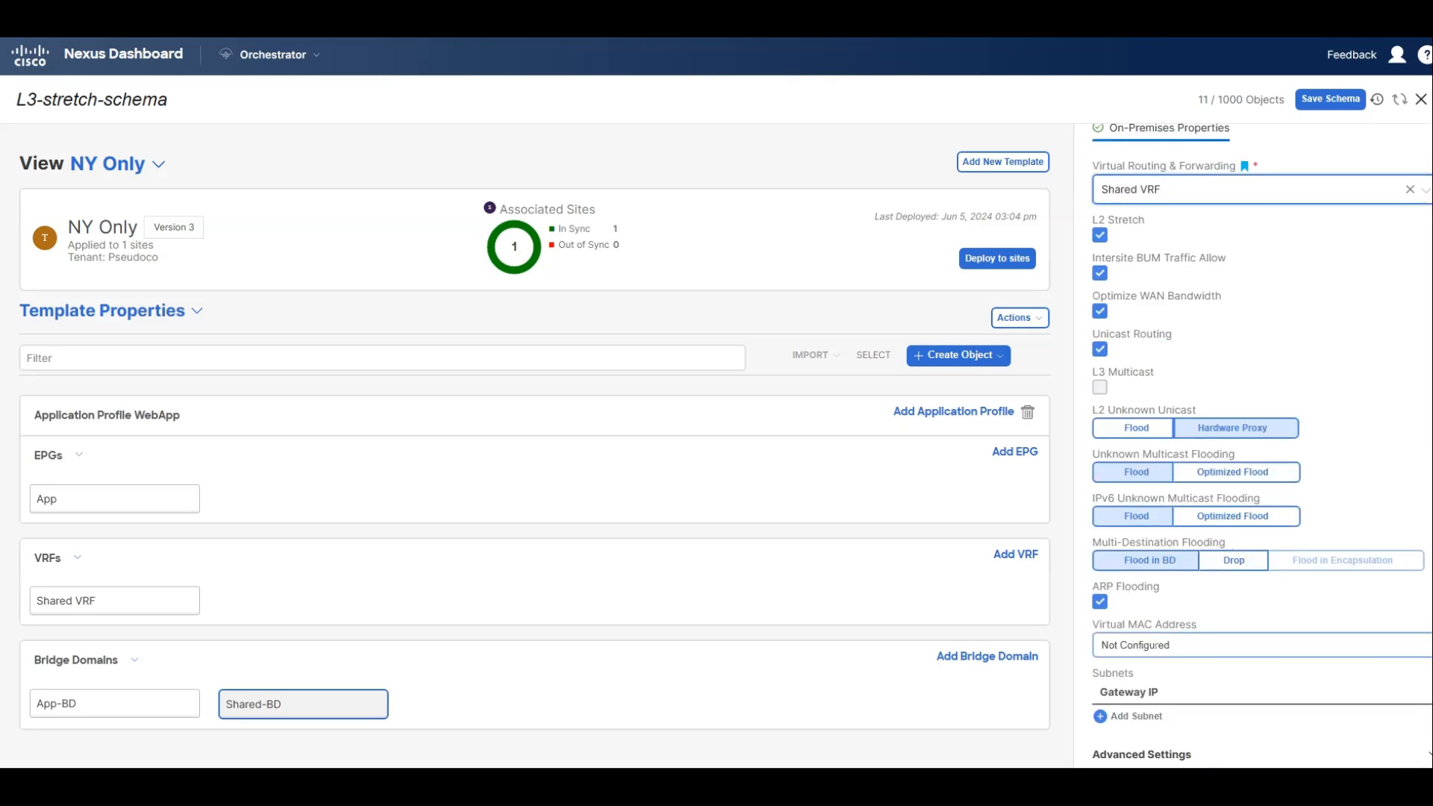
pyautogui.click(1136, 716)
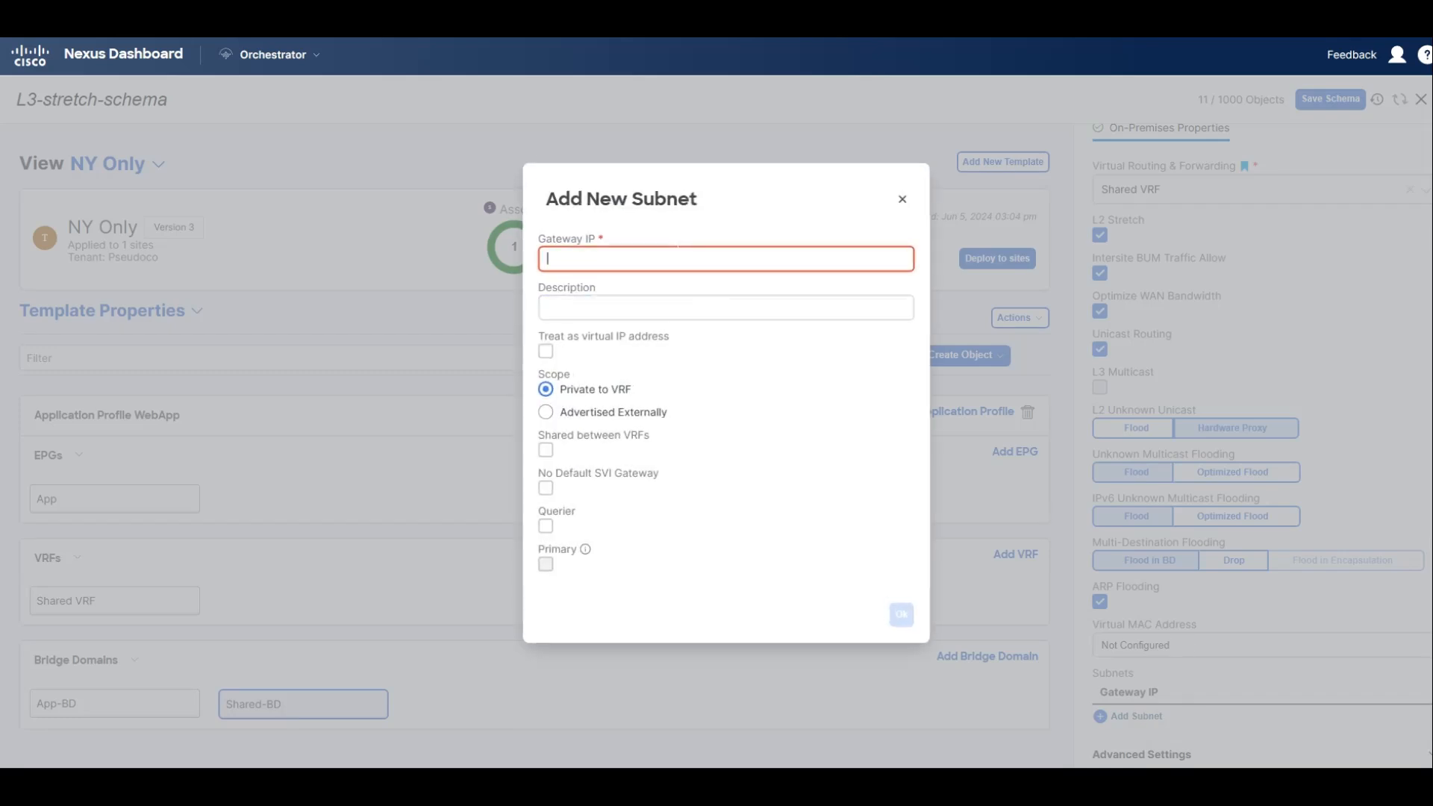
pyautogui.write('10.10.1.254/24')
pyautogui.click(546, 451)
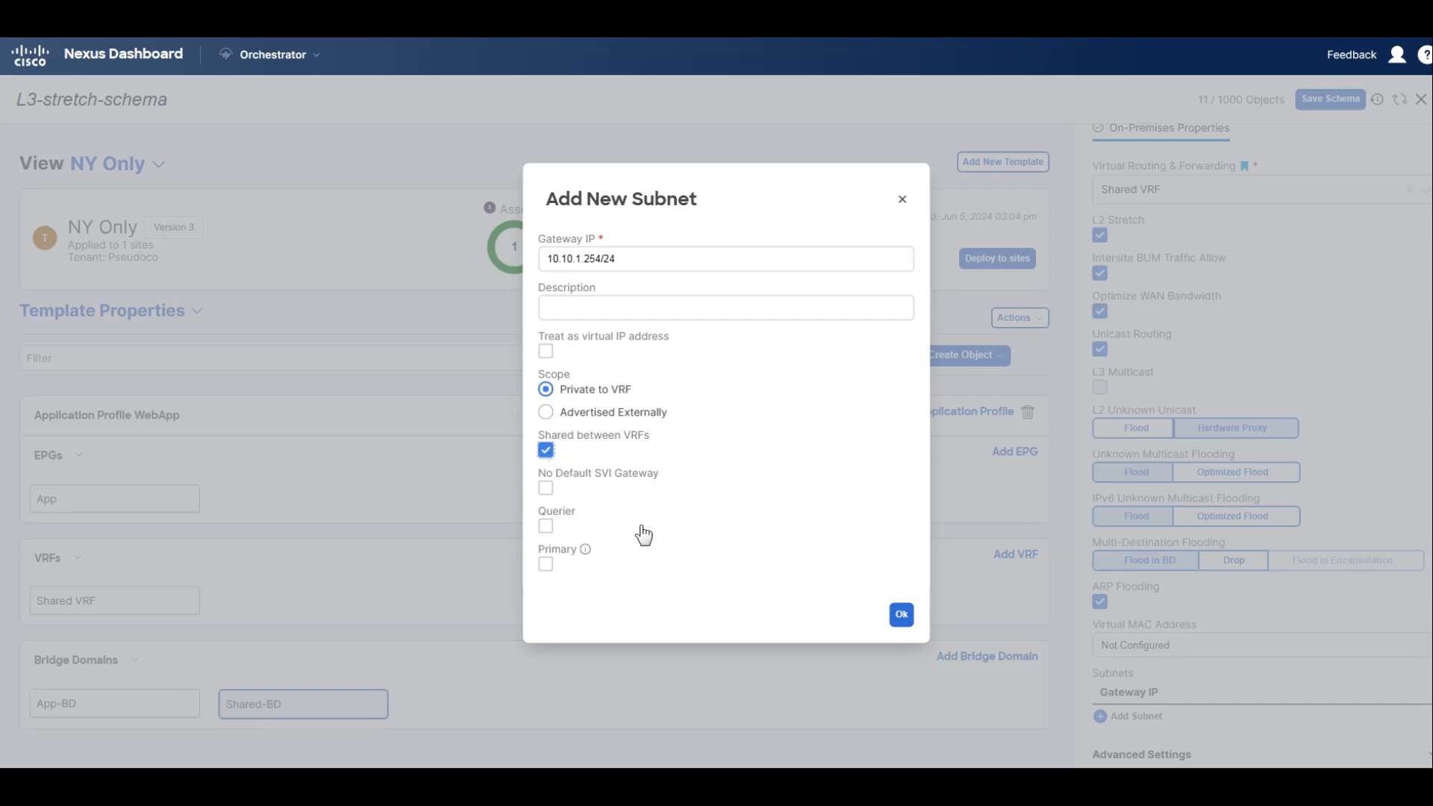
pyautogui.click(910, 622)
pyautogui.click(909, 620)
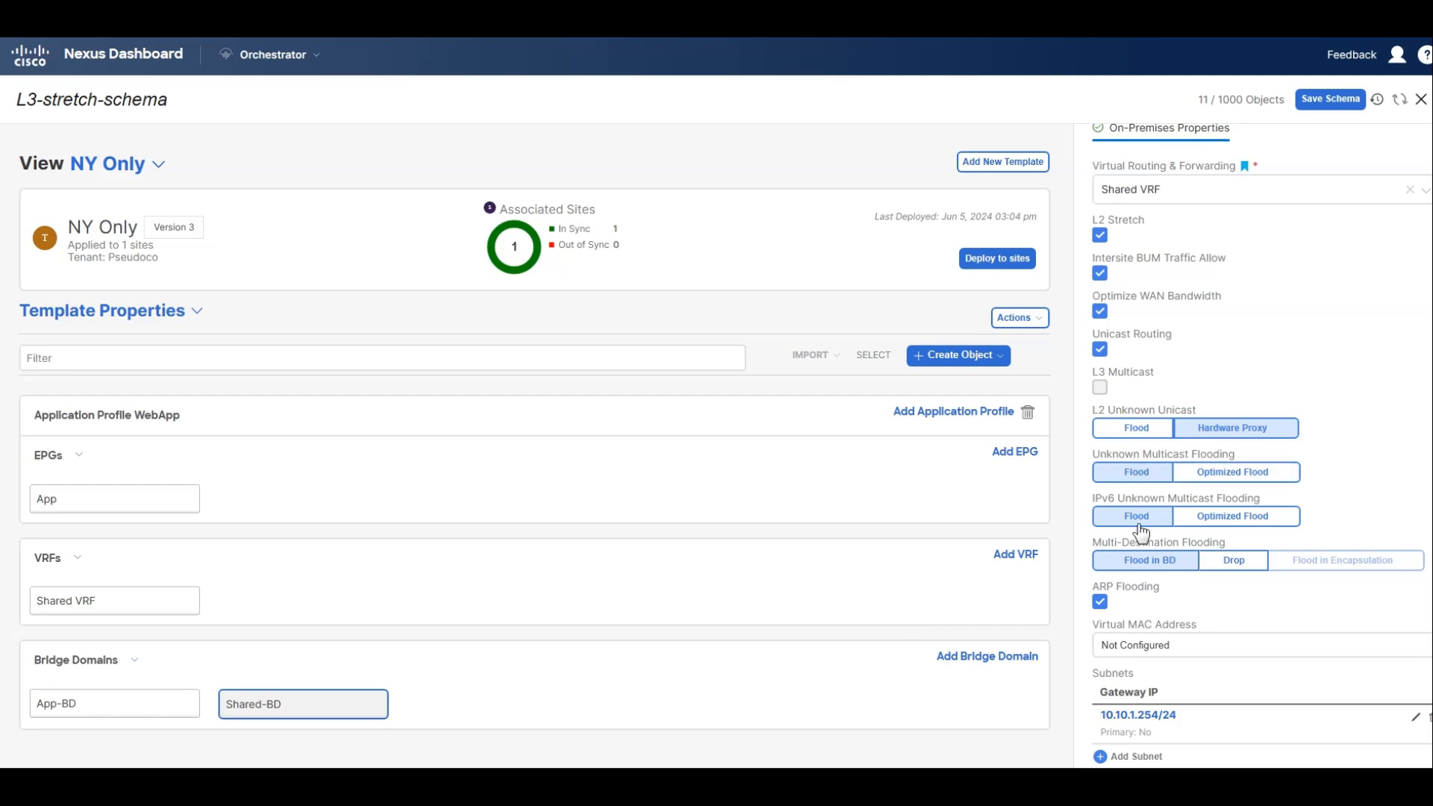
# Add an EPG named DNS to the WebApp application profile and associate it with the Shared-BD bridge domain.
pyautogui.click(1015, 452)
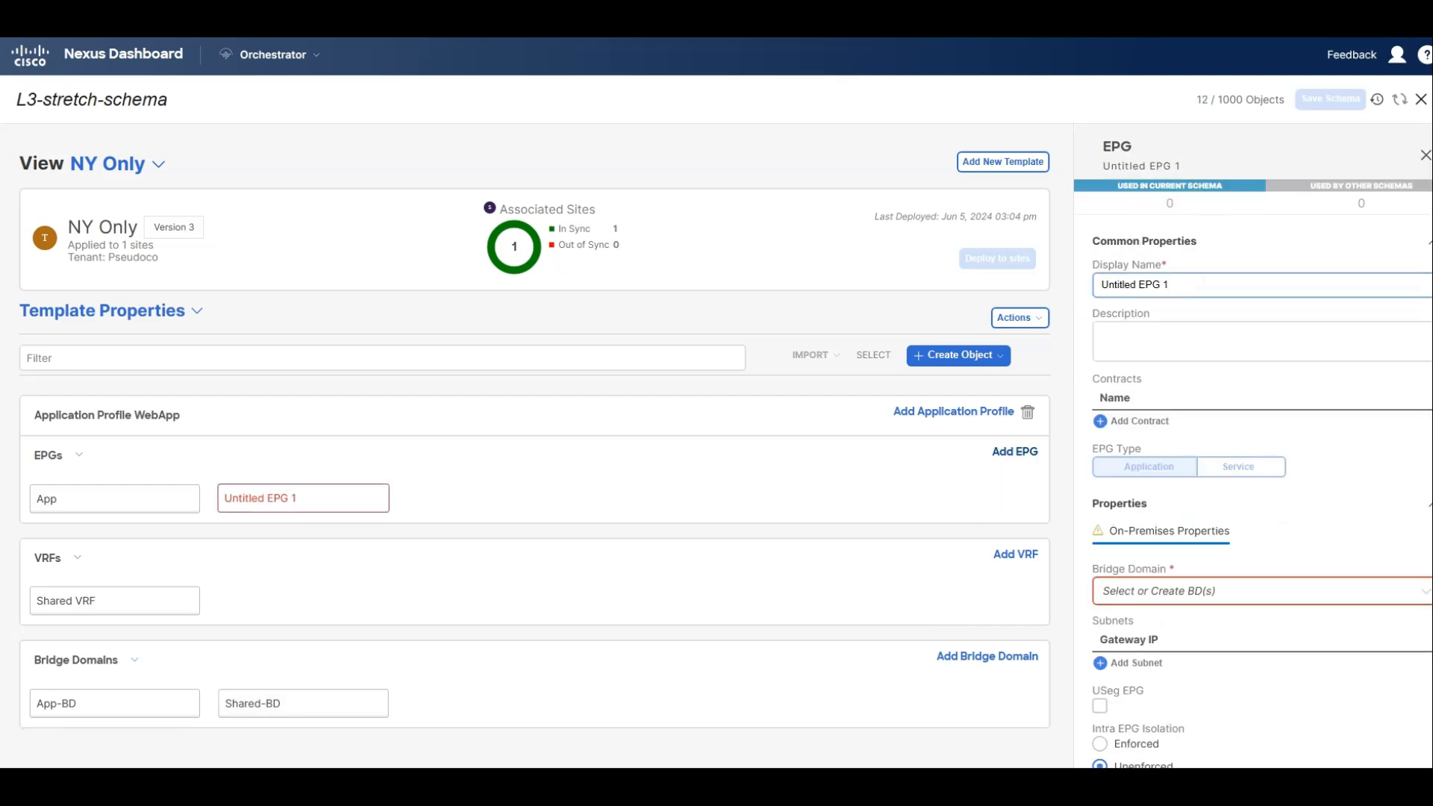
pyautogui.write('DNS')
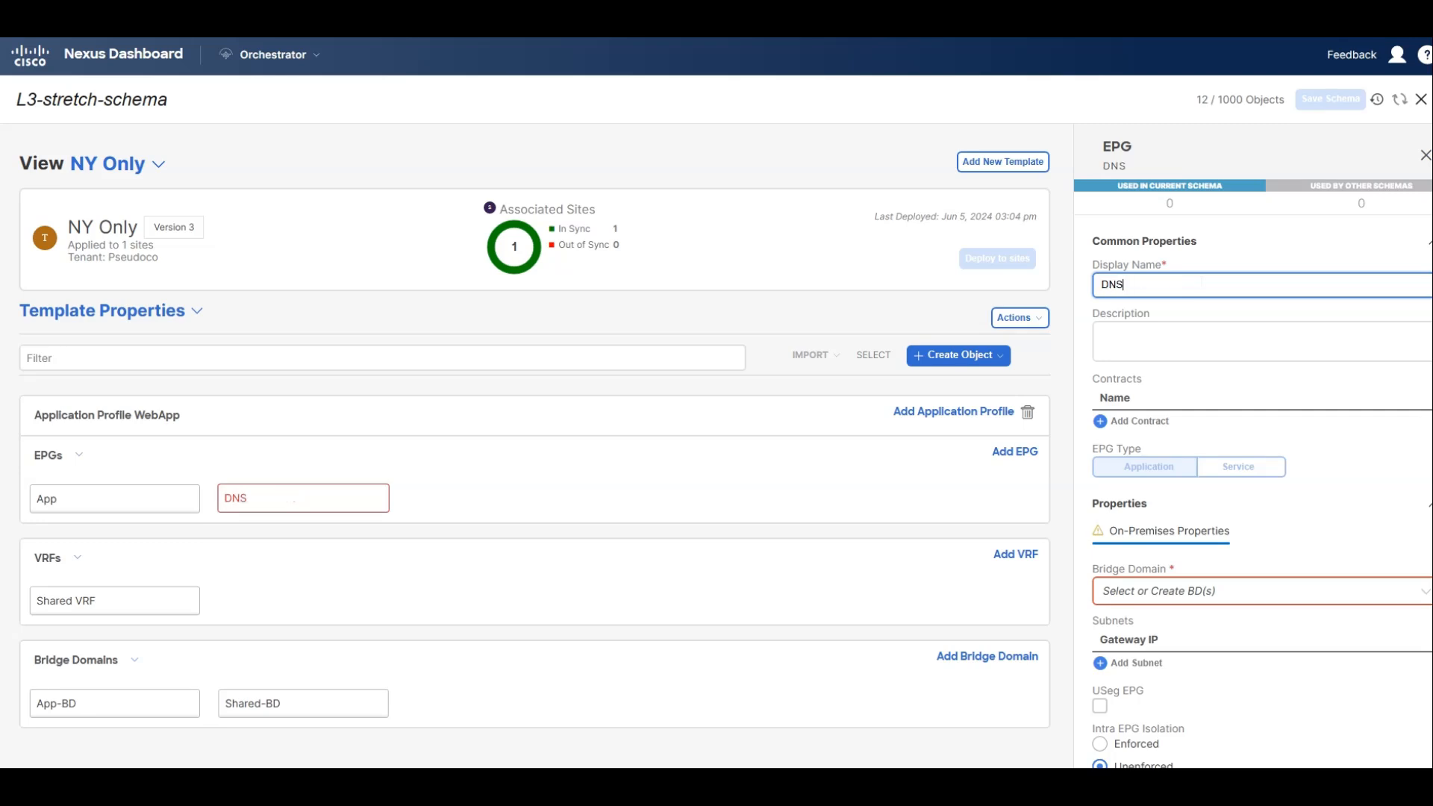
pyautogui.click(1162, 590)
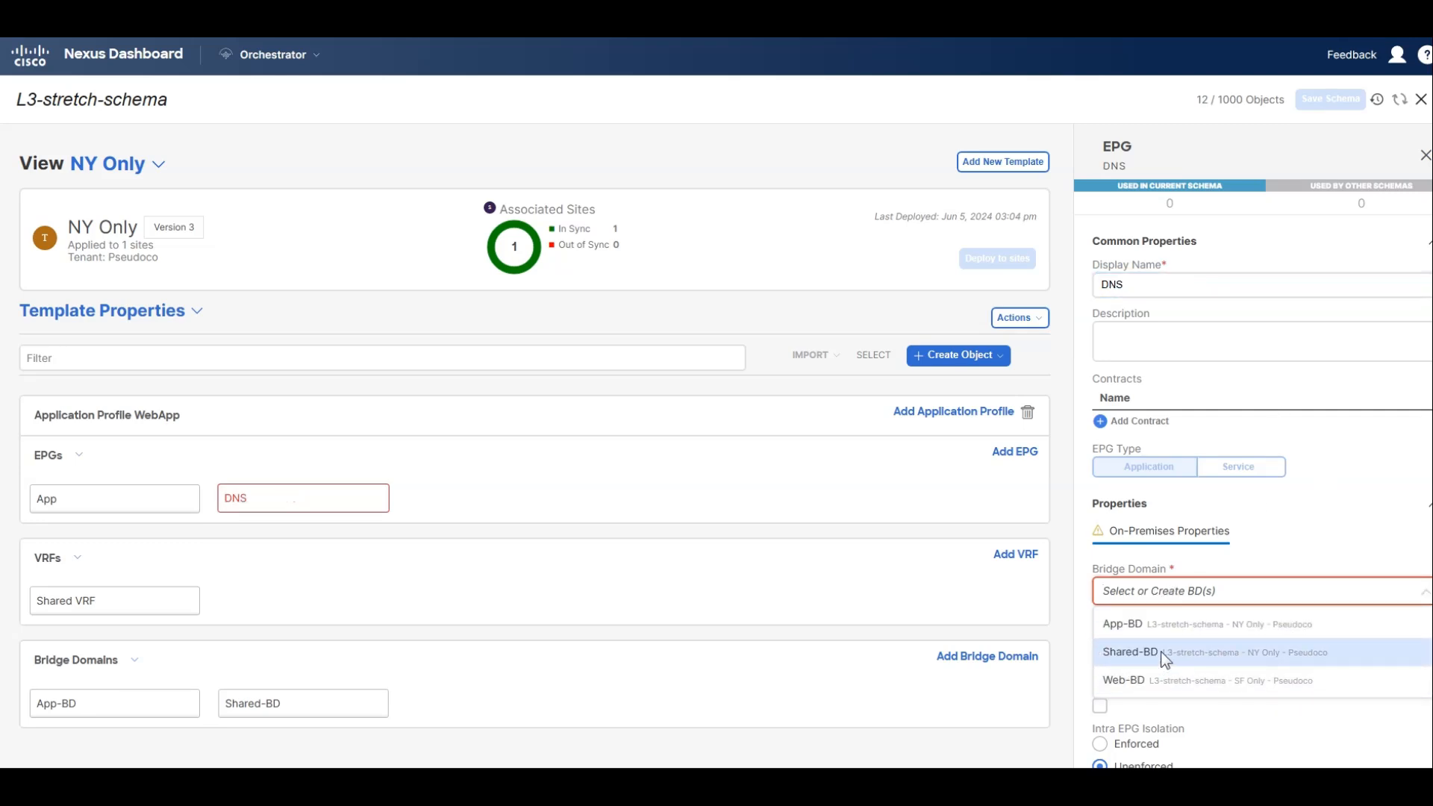
pyautogui.click(1161, 651)
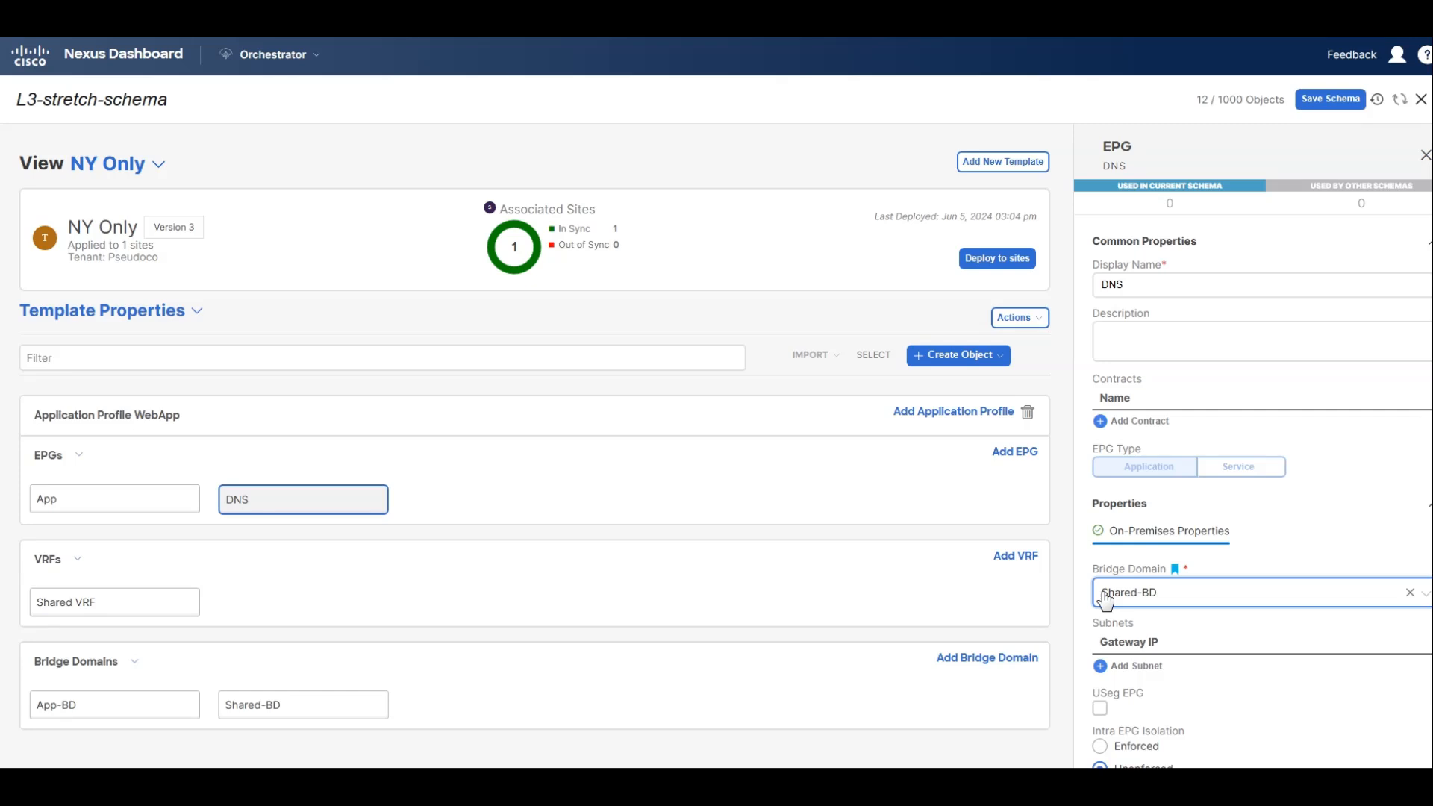
# Add subnet 10.10.1.254/24 to the DNS EPG, shared between VRFs and with No Default SVI Gateway enabled.
pyautogui.scroll(-2, 1111, 590)
pyautogui.click(1118, 538)
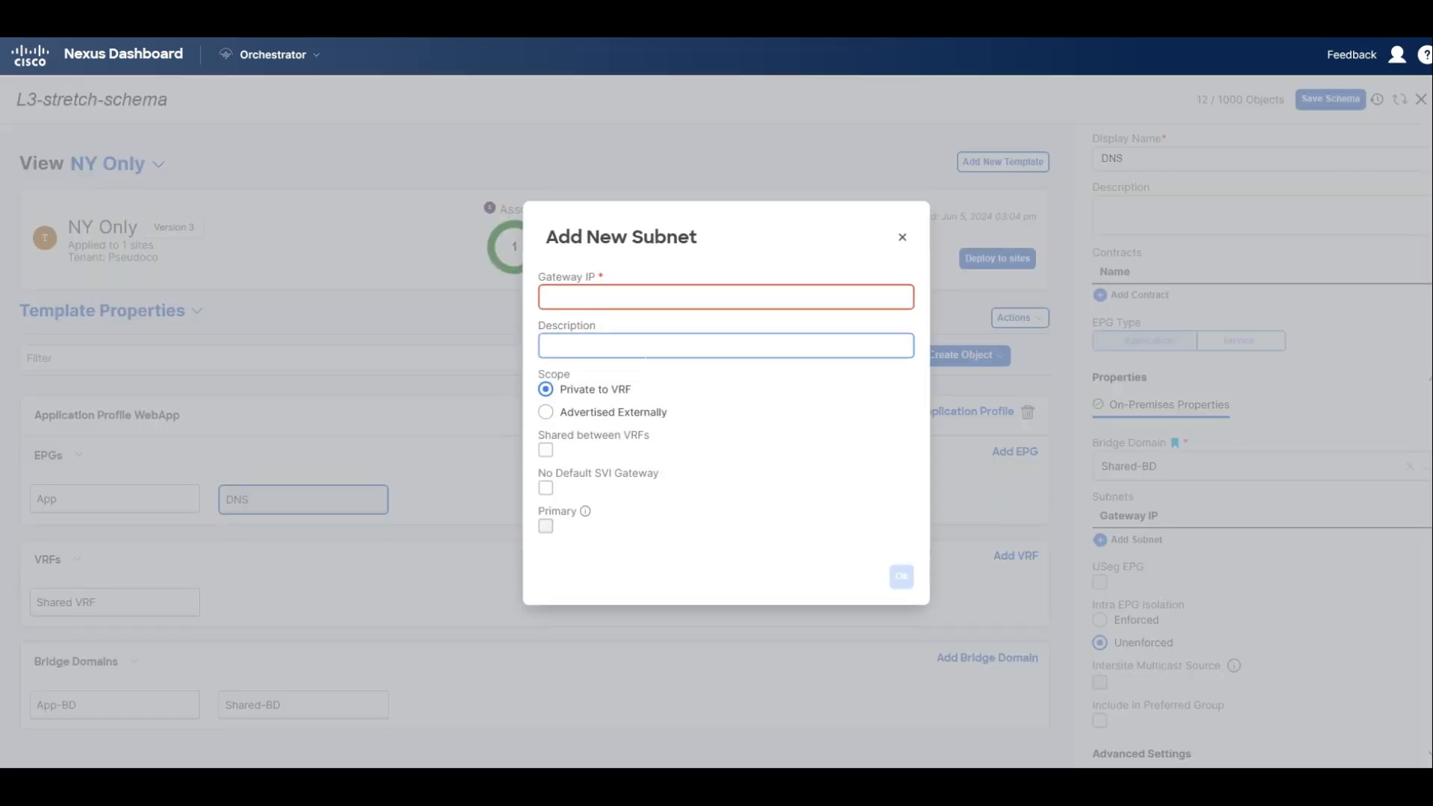
pyautogui.click(634, 298)
pyautogui.write('10.')
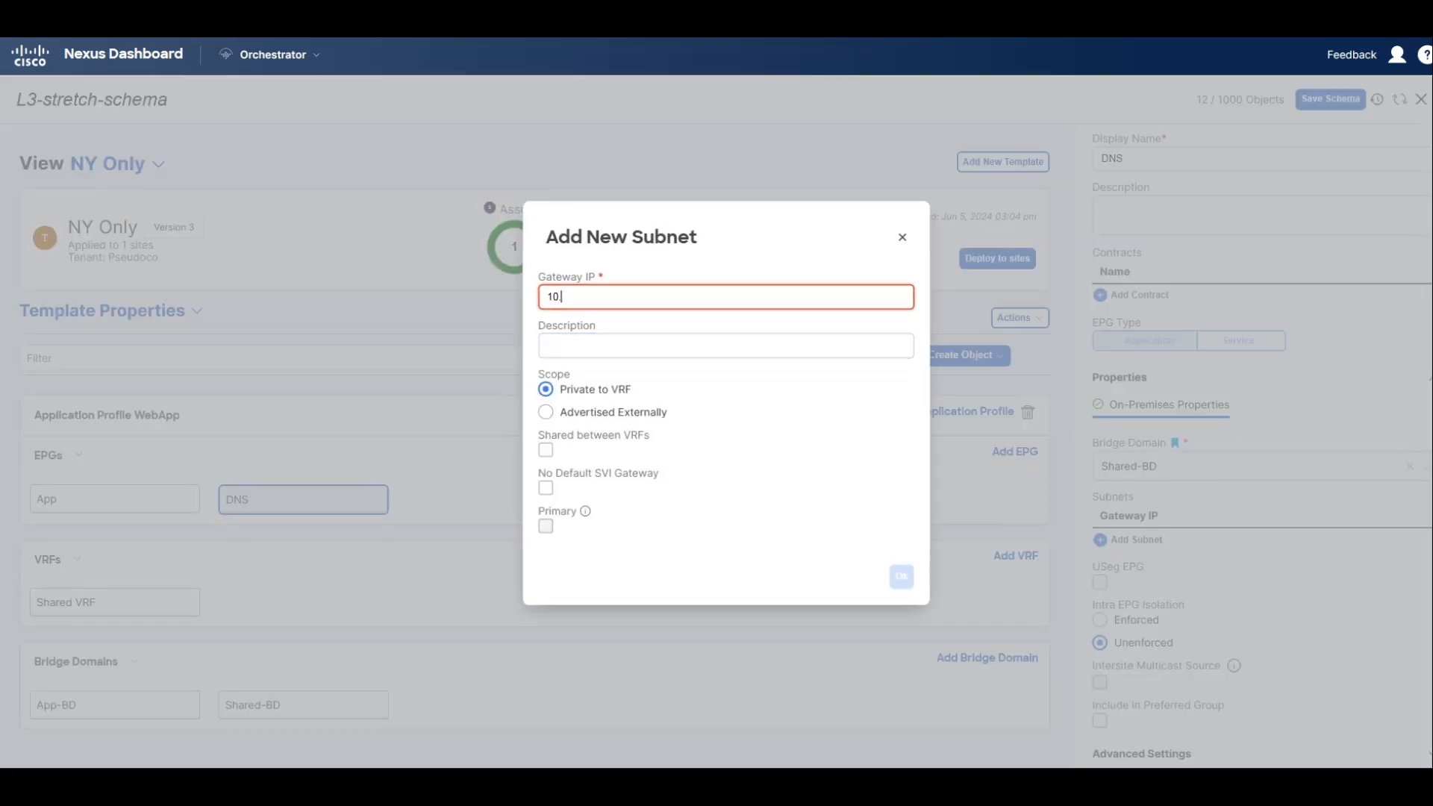
pyautogui.write('10.1.254/24')
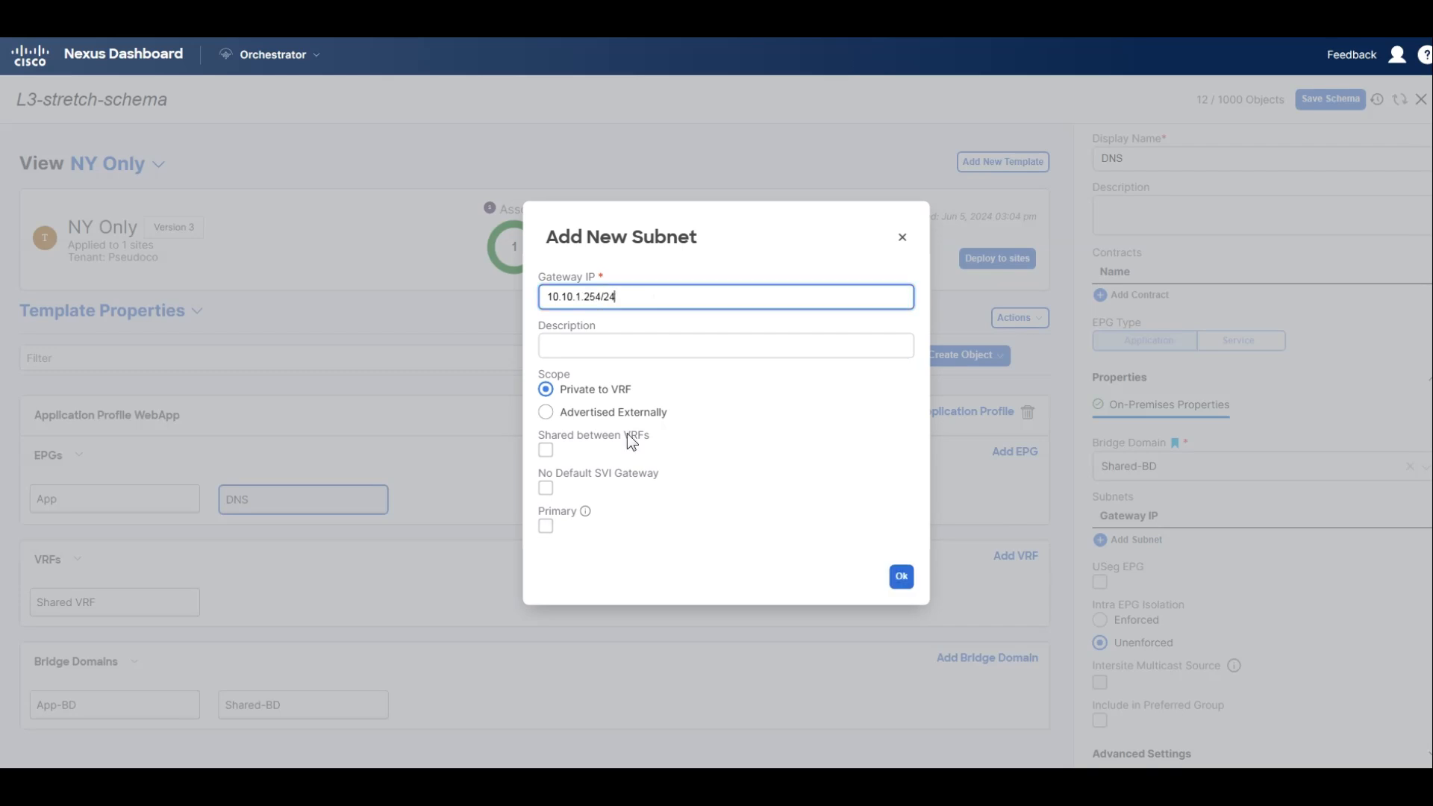
pyautogui.click(545, 454)
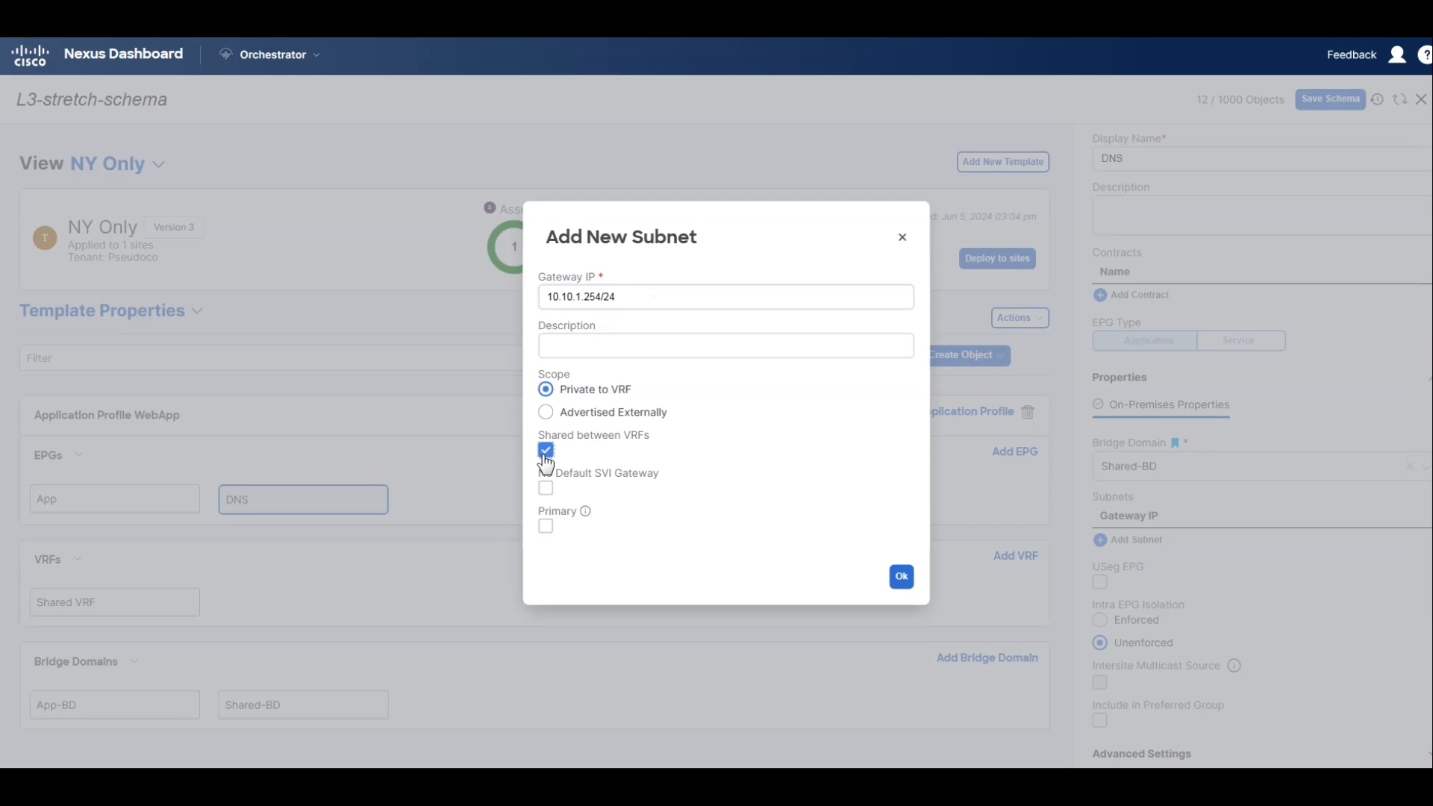
pyautogui.click(545, 489)
pyautogui.click(900, 583)
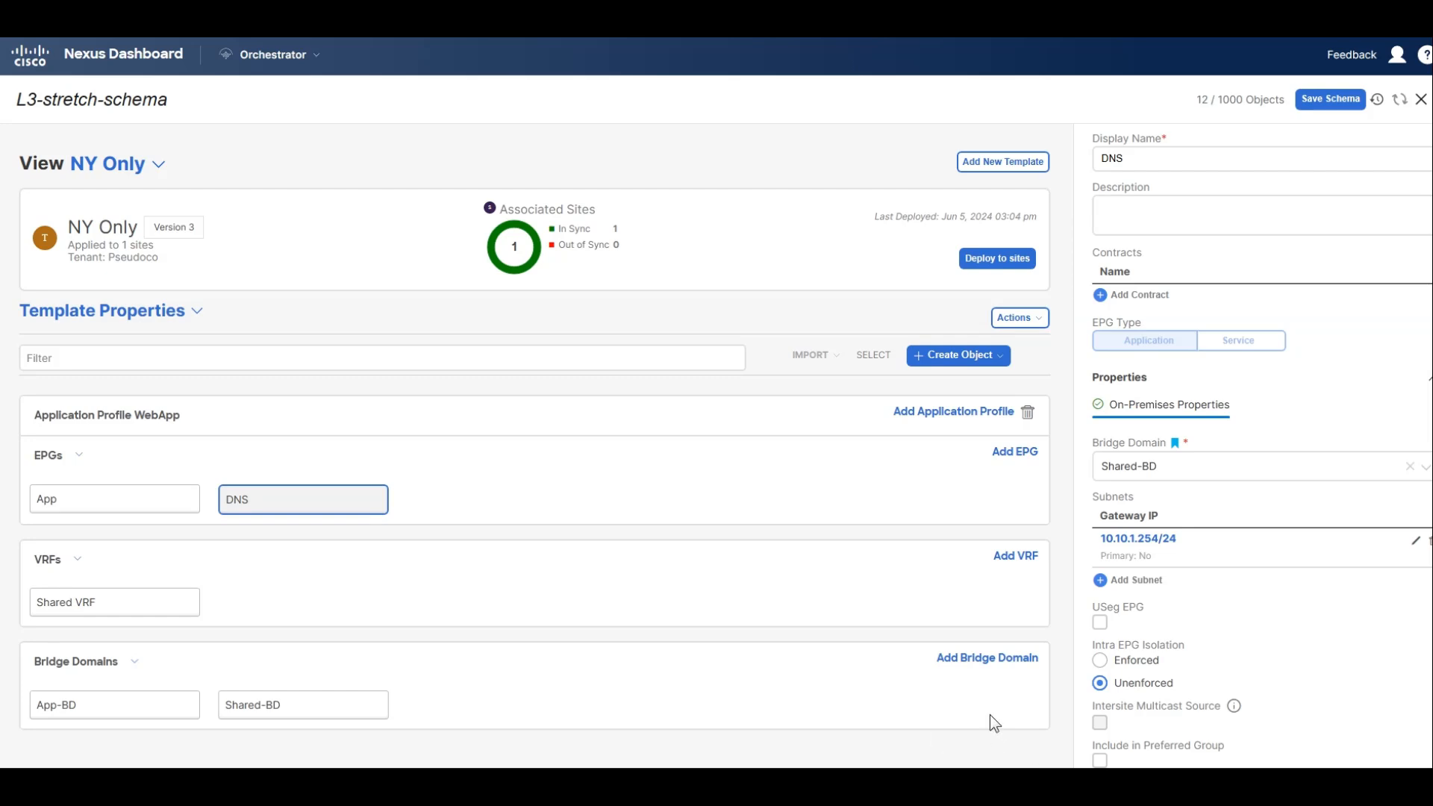
# Create a contract named web-to-dns with Tenant scope in the SF and NY Template.
pyautogui.moveTo(278, 511)
pyautogui.click(159, 164)
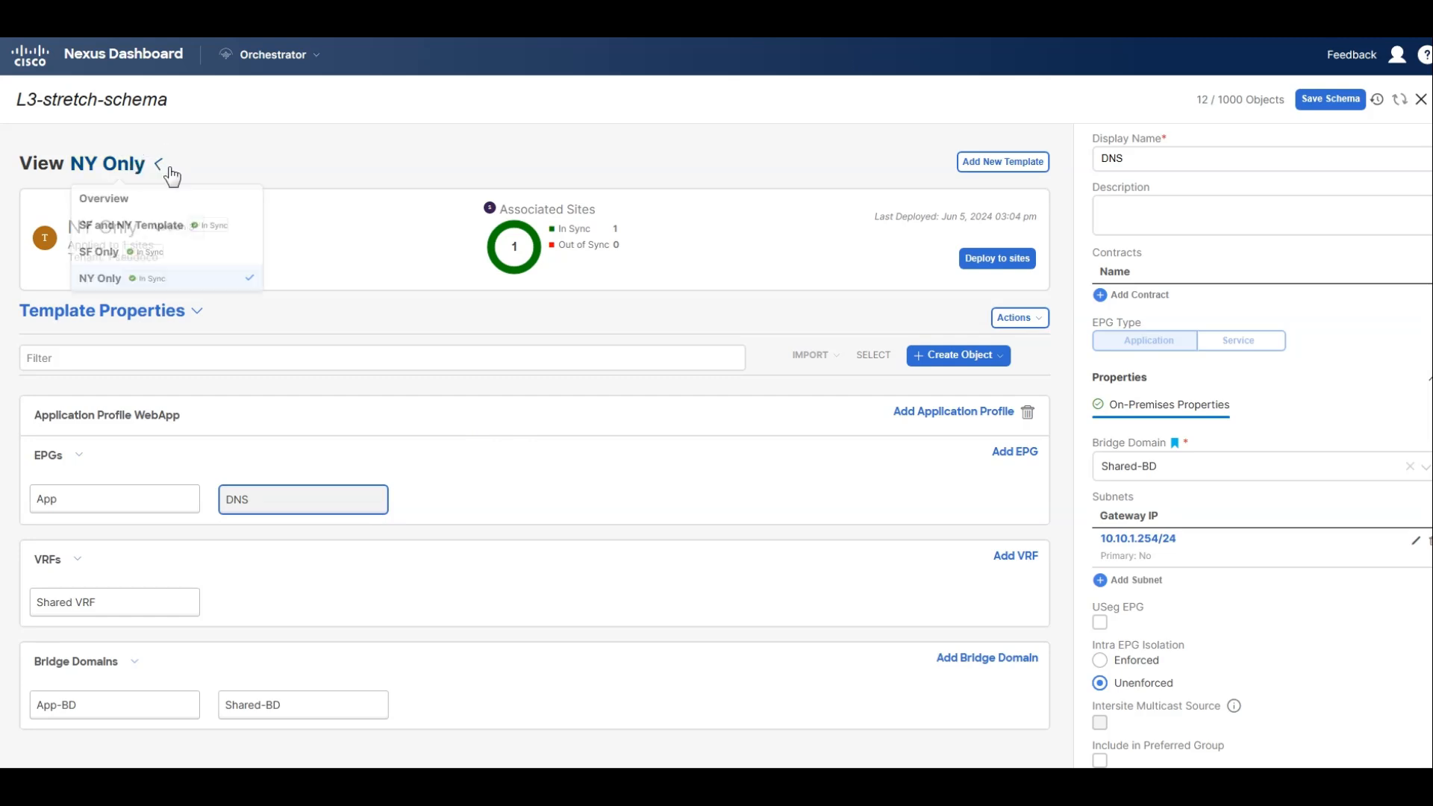
pyautogui.click(160, 226)
pyautogui.click(969, 359)
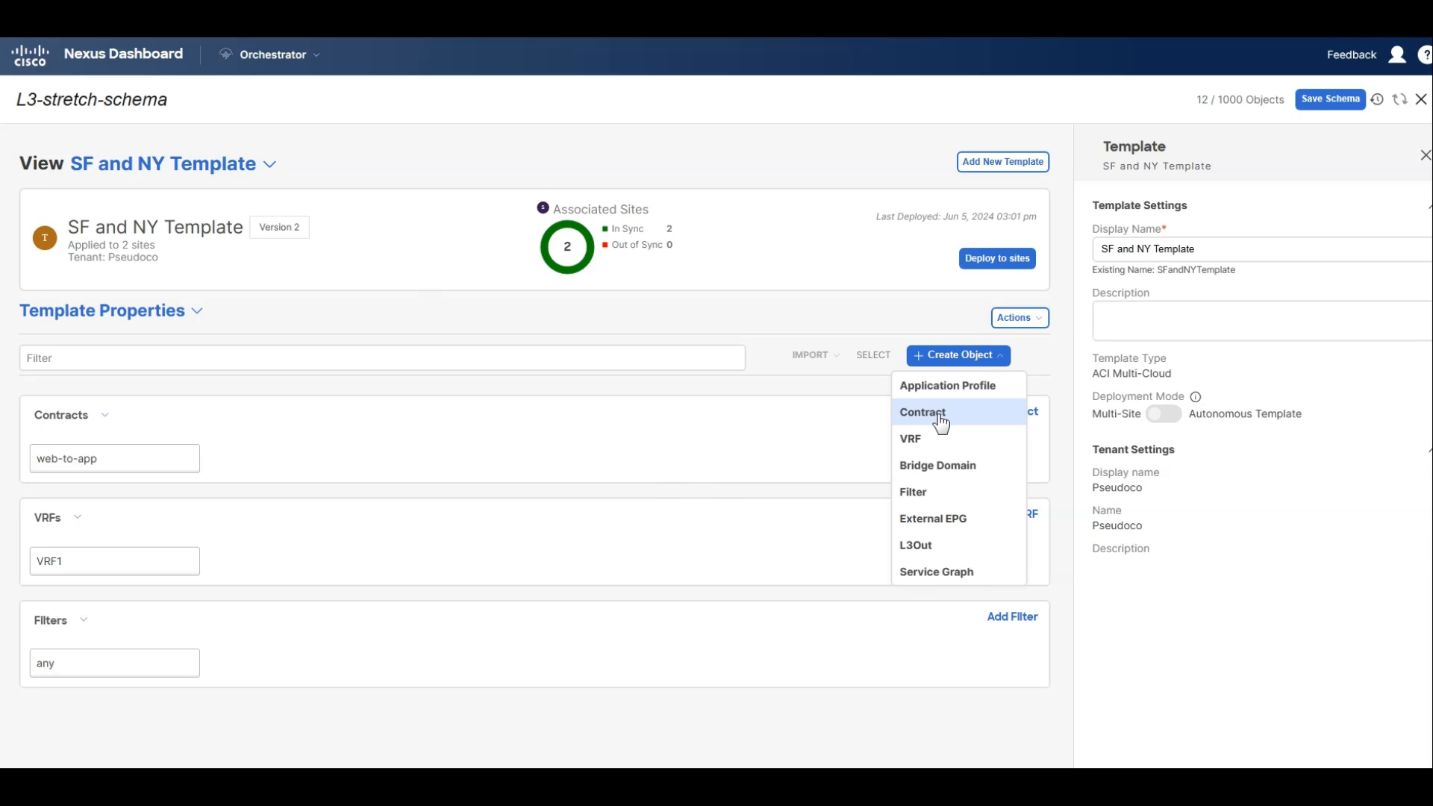
pyautogui.click(940, 418)
pyautogui.tripleClick(1216, 285)
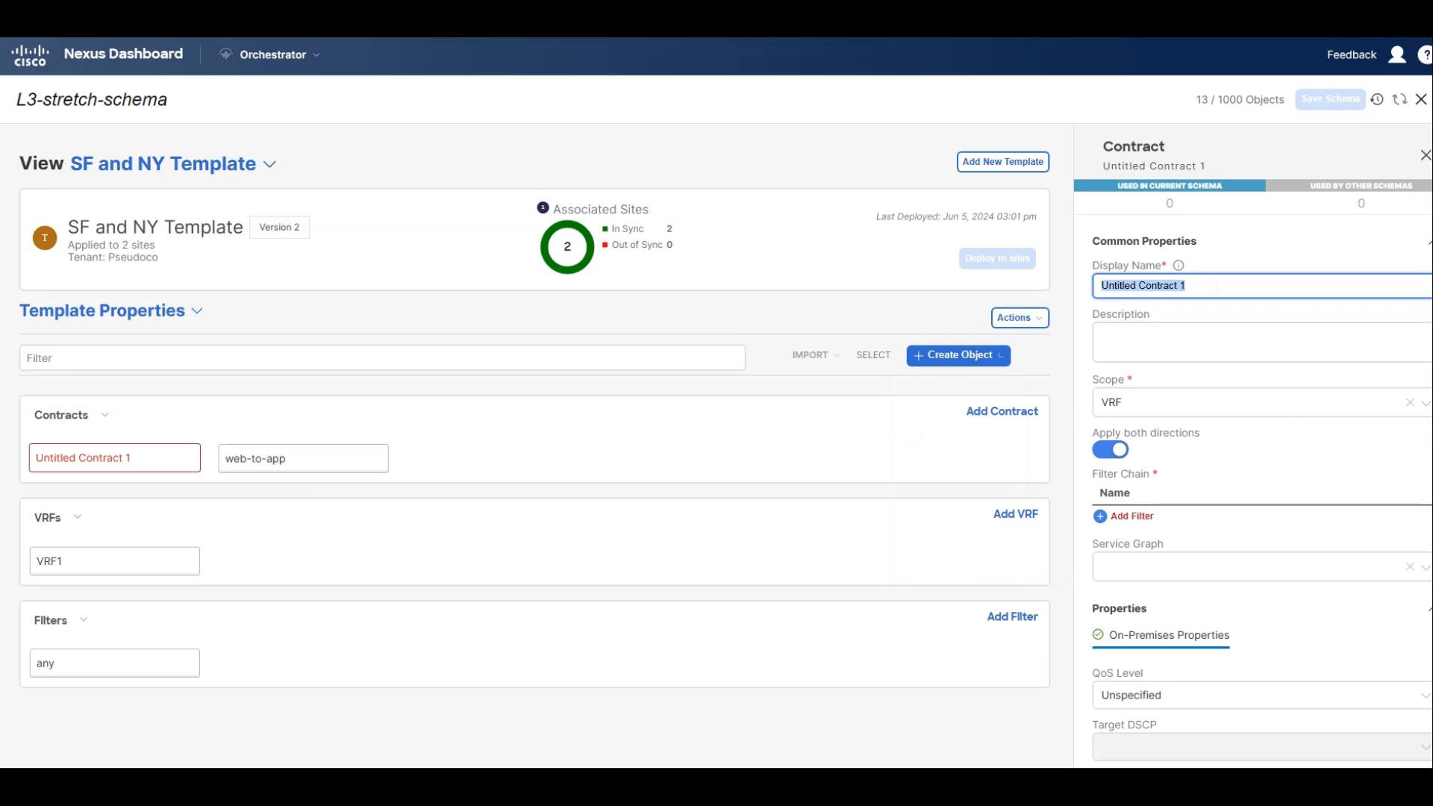
pyautogui.write('web-t')
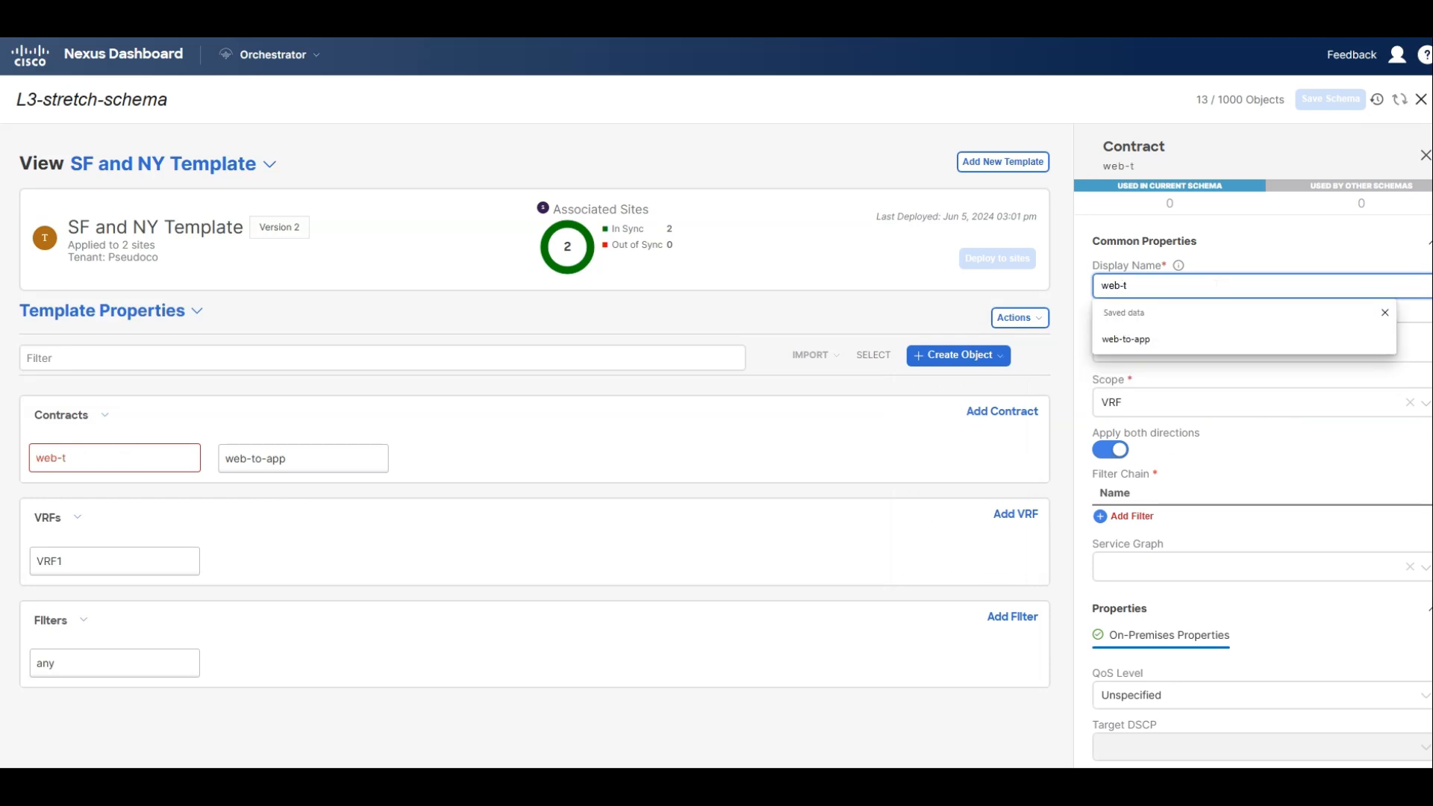
pyautogui.write('o-dns')
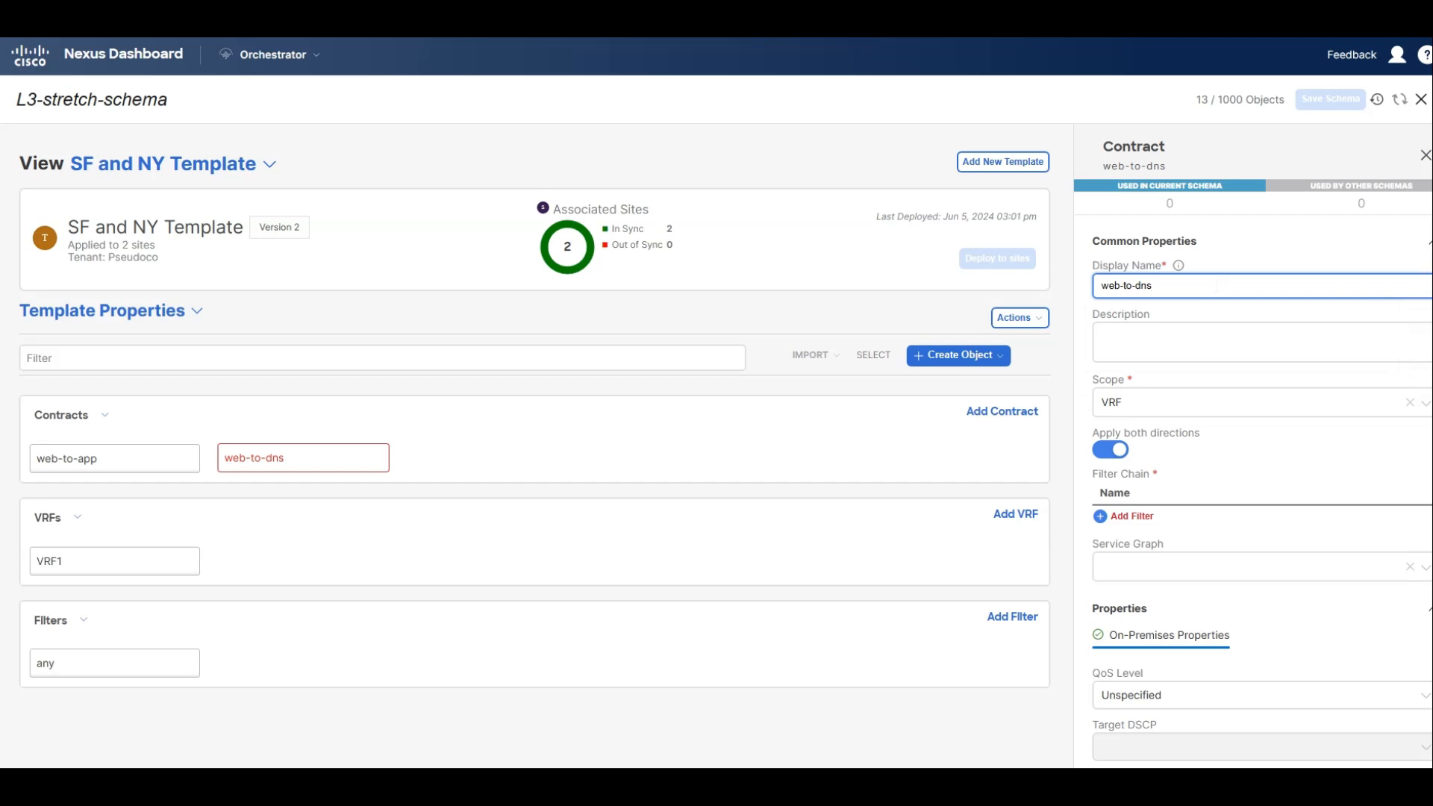
pyautogui.click(1208, 405)
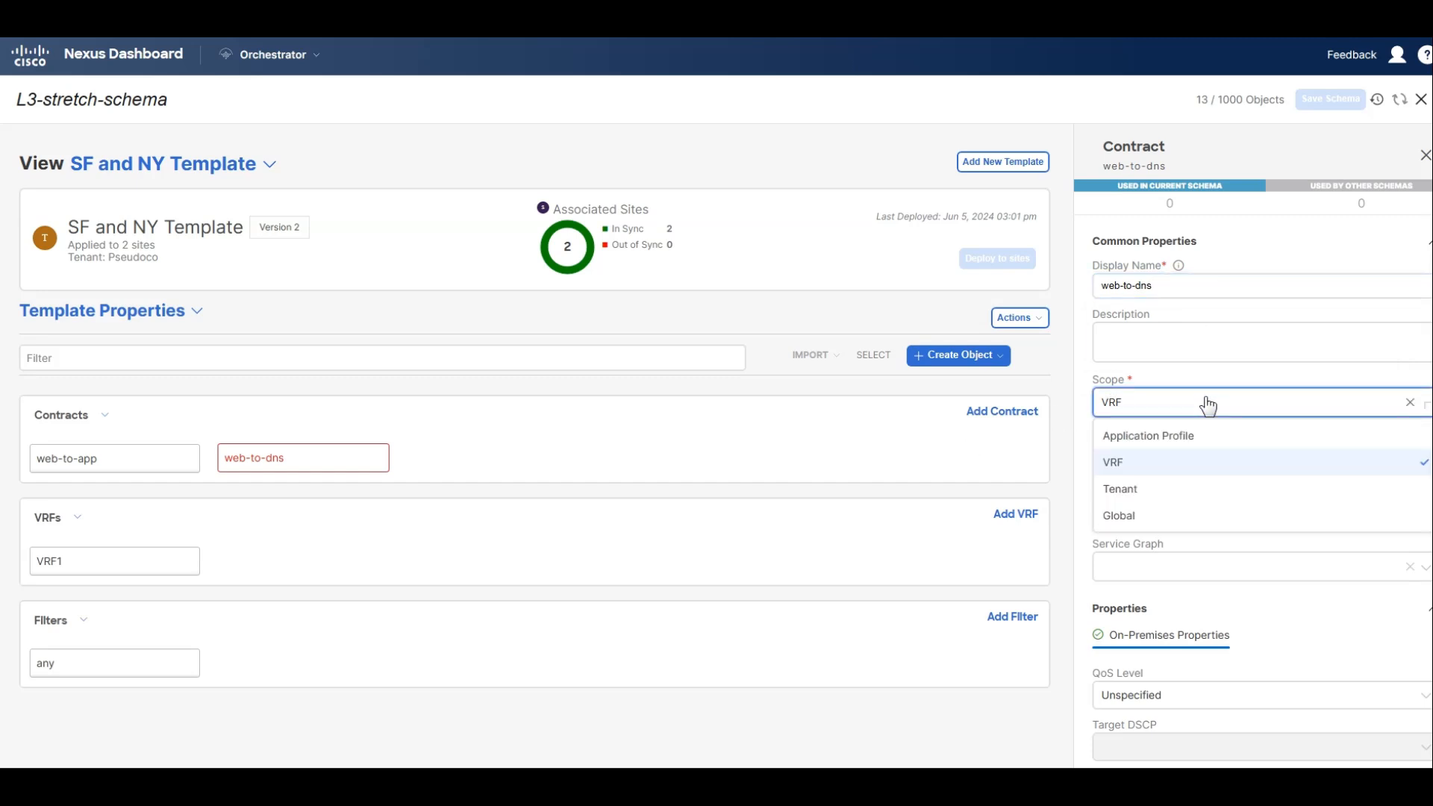
pyautogui.click(1145, 503)
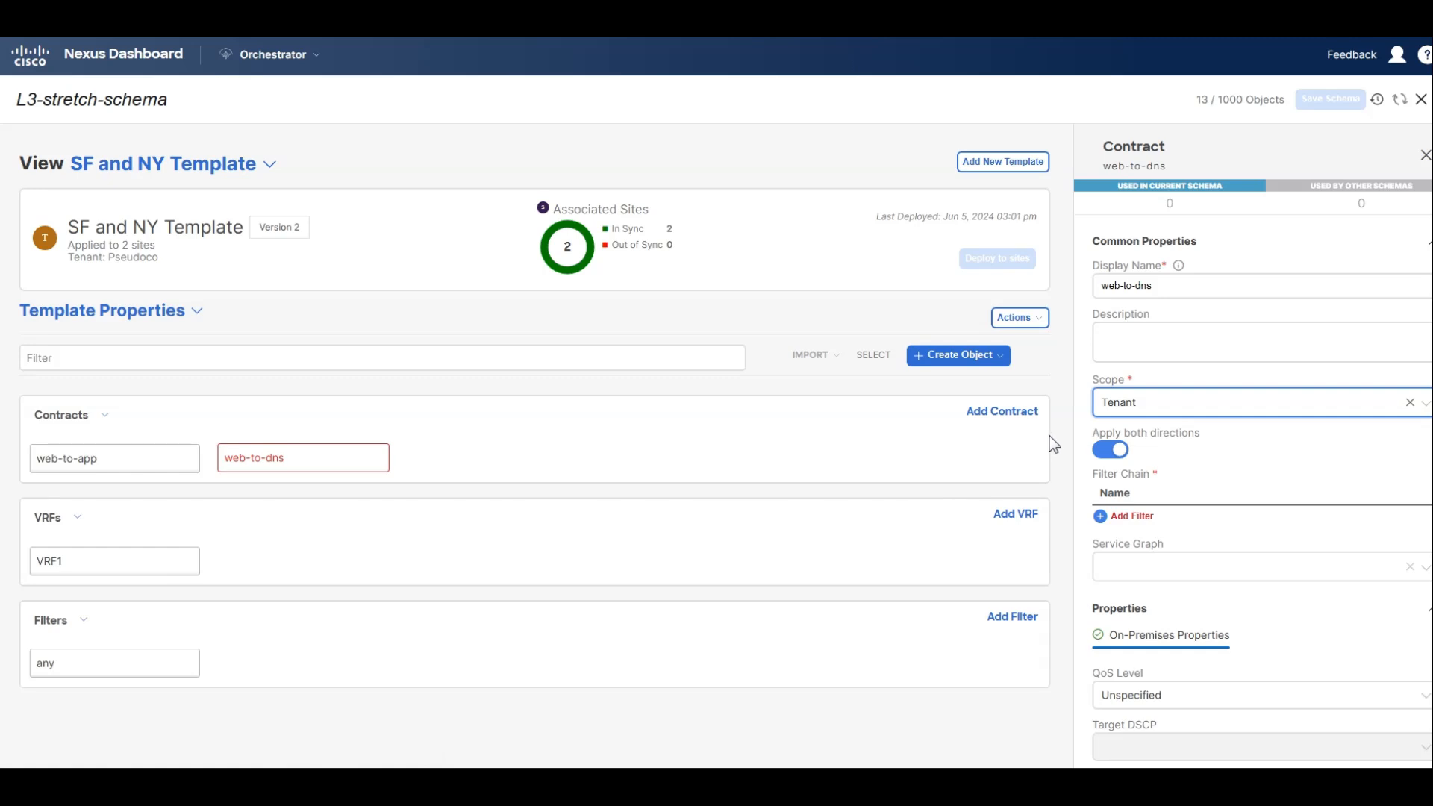
# Add the any filter with the Permit action to the web-to-dns contract and save the schema.
pyautogui.click(1138, 521)
pyautogui.click(638, 363)
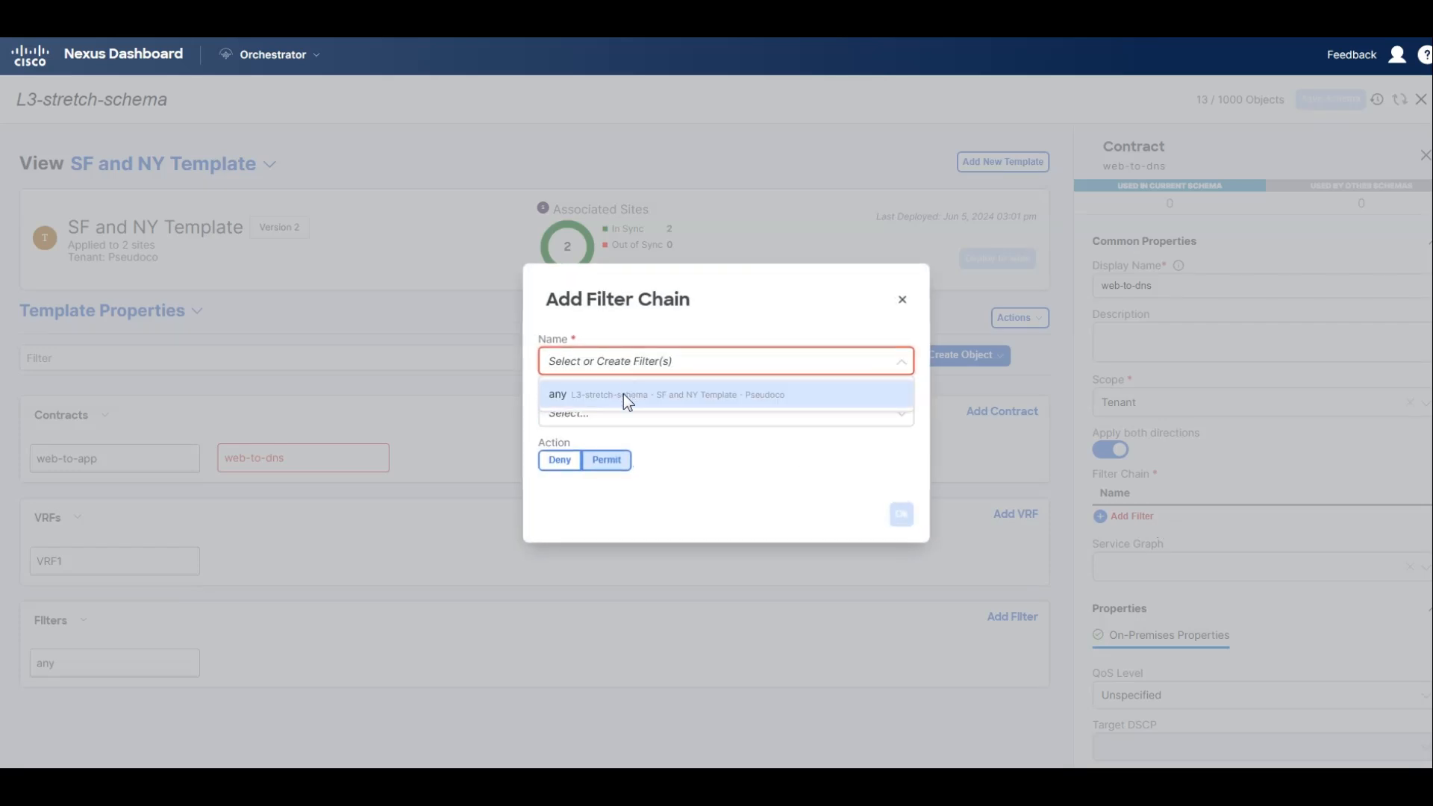
pyautogui.click(626, 395)
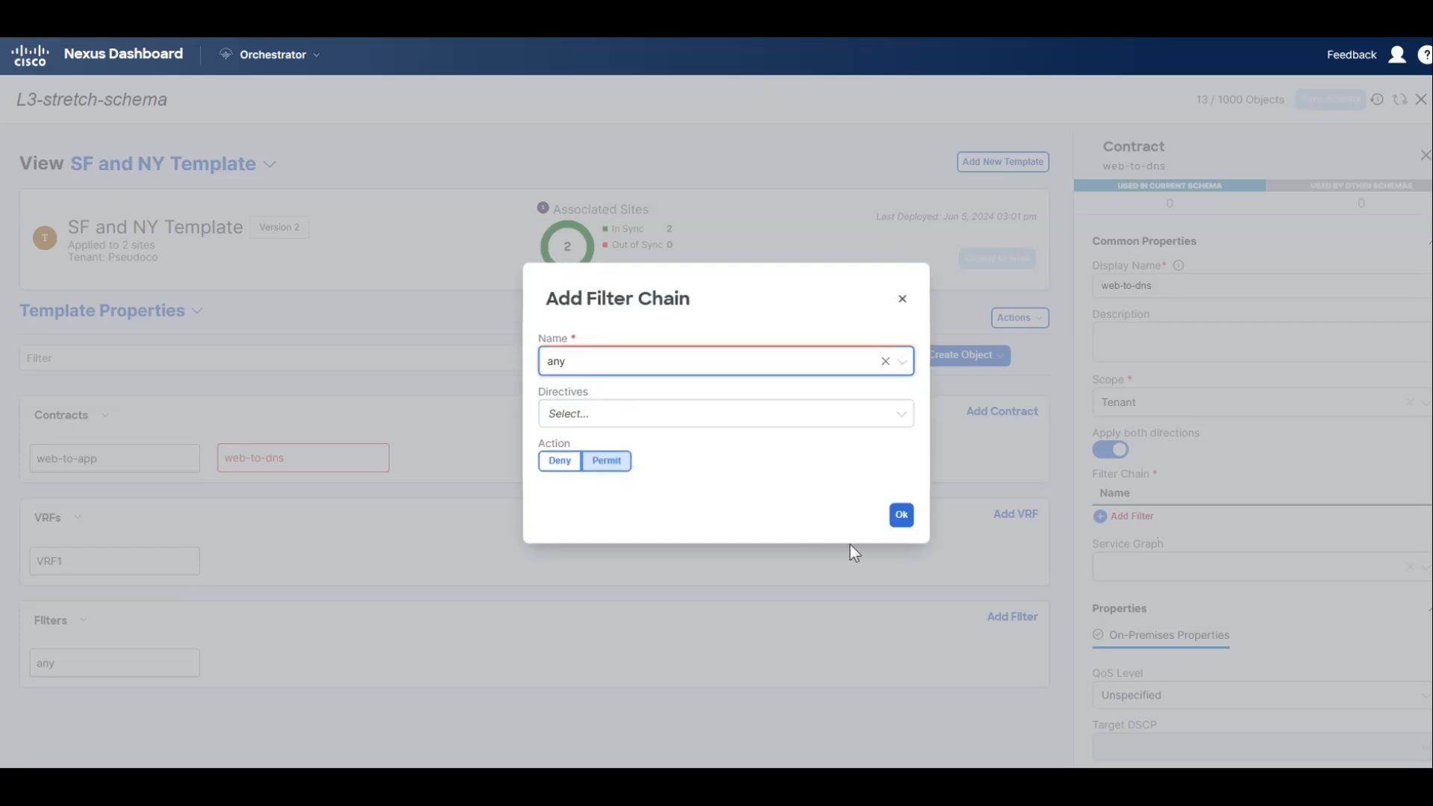
pyautogui.click(901, 515)
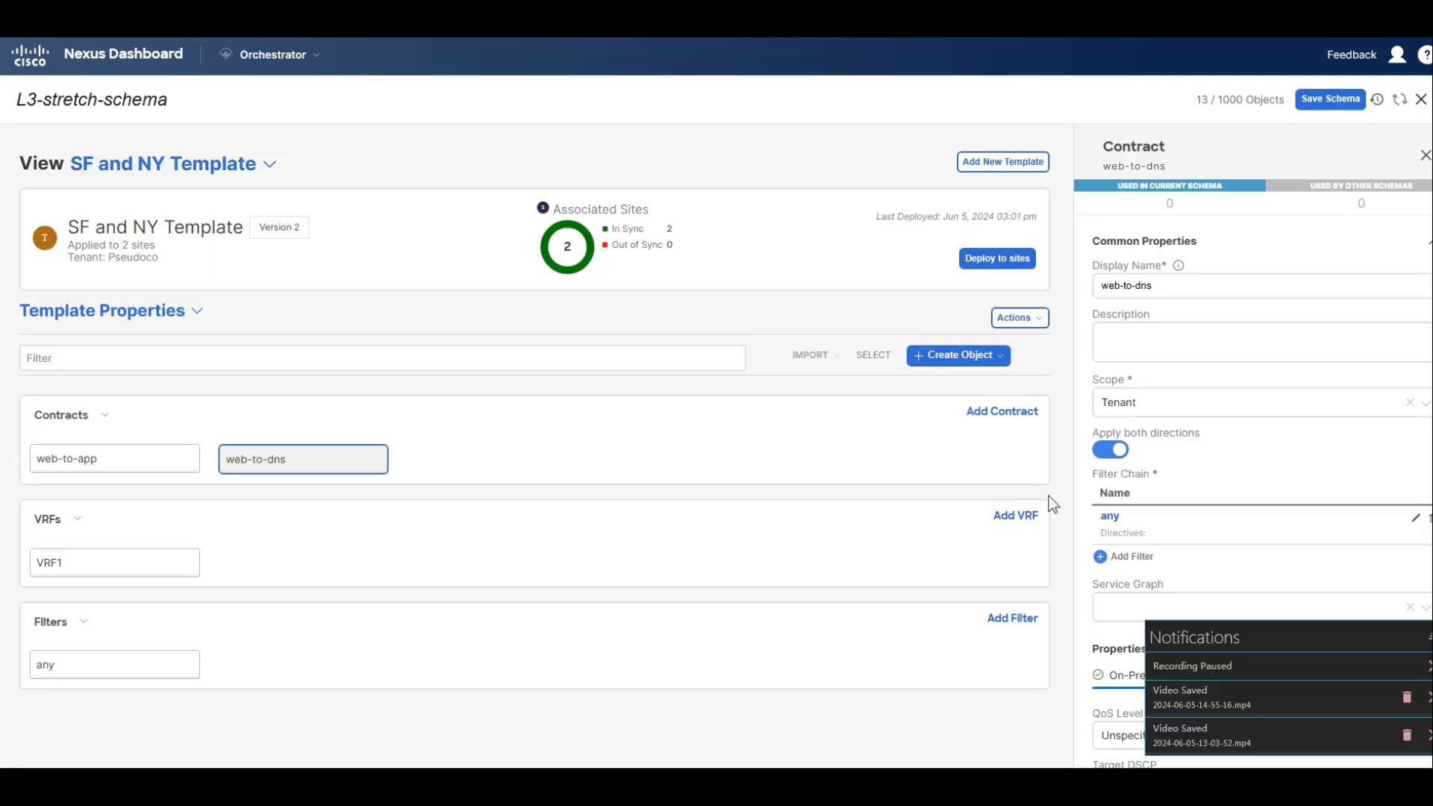
pyautogui.click(1329, 100)
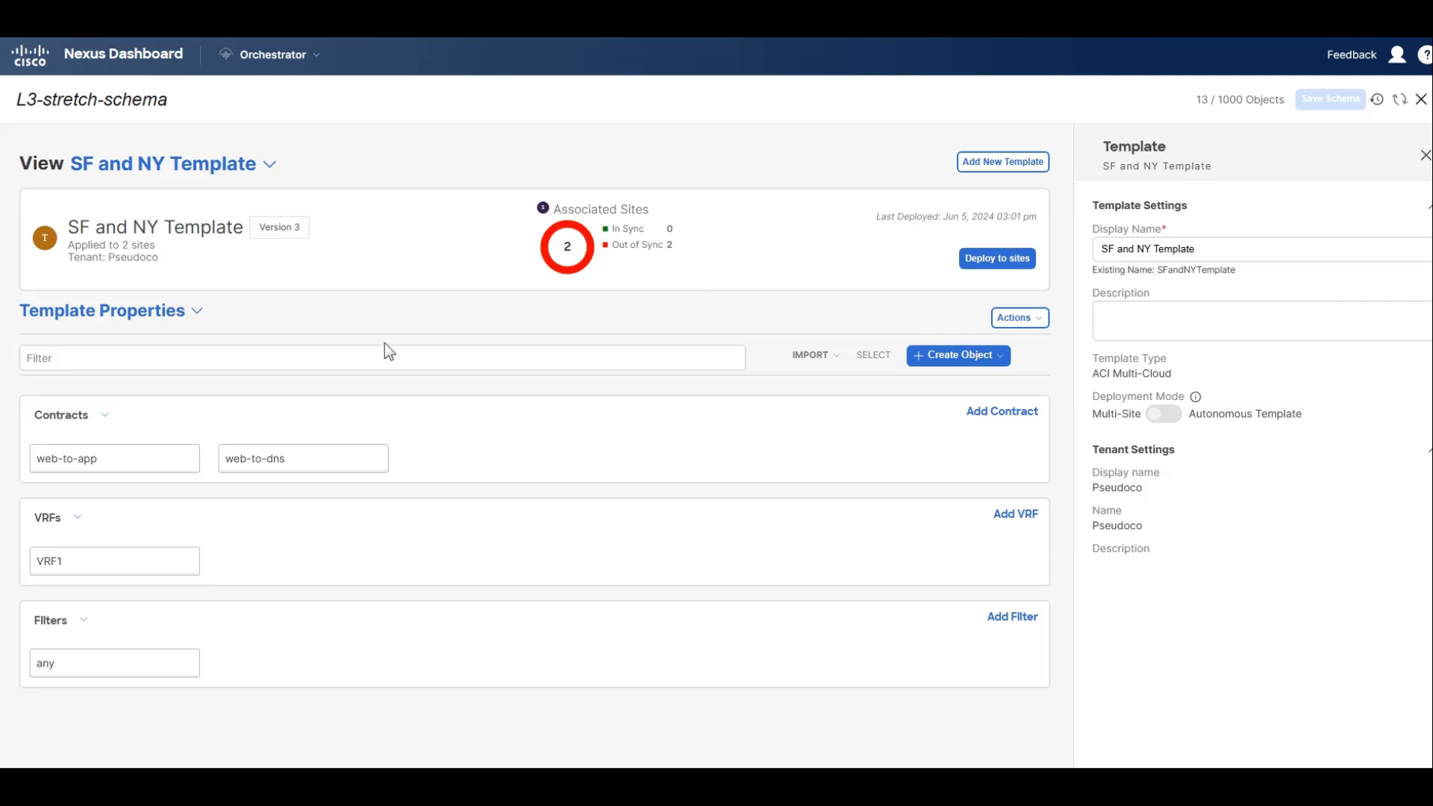
# Deploy the SF and NY Template to its associated sites.
pyautogui.click(993, 263)
pyautogui.click(1402, 551)
# In the NY Only template, add the web-to-dns contract to the DNS EPG as provider.
pyautogui.click(239, 164)
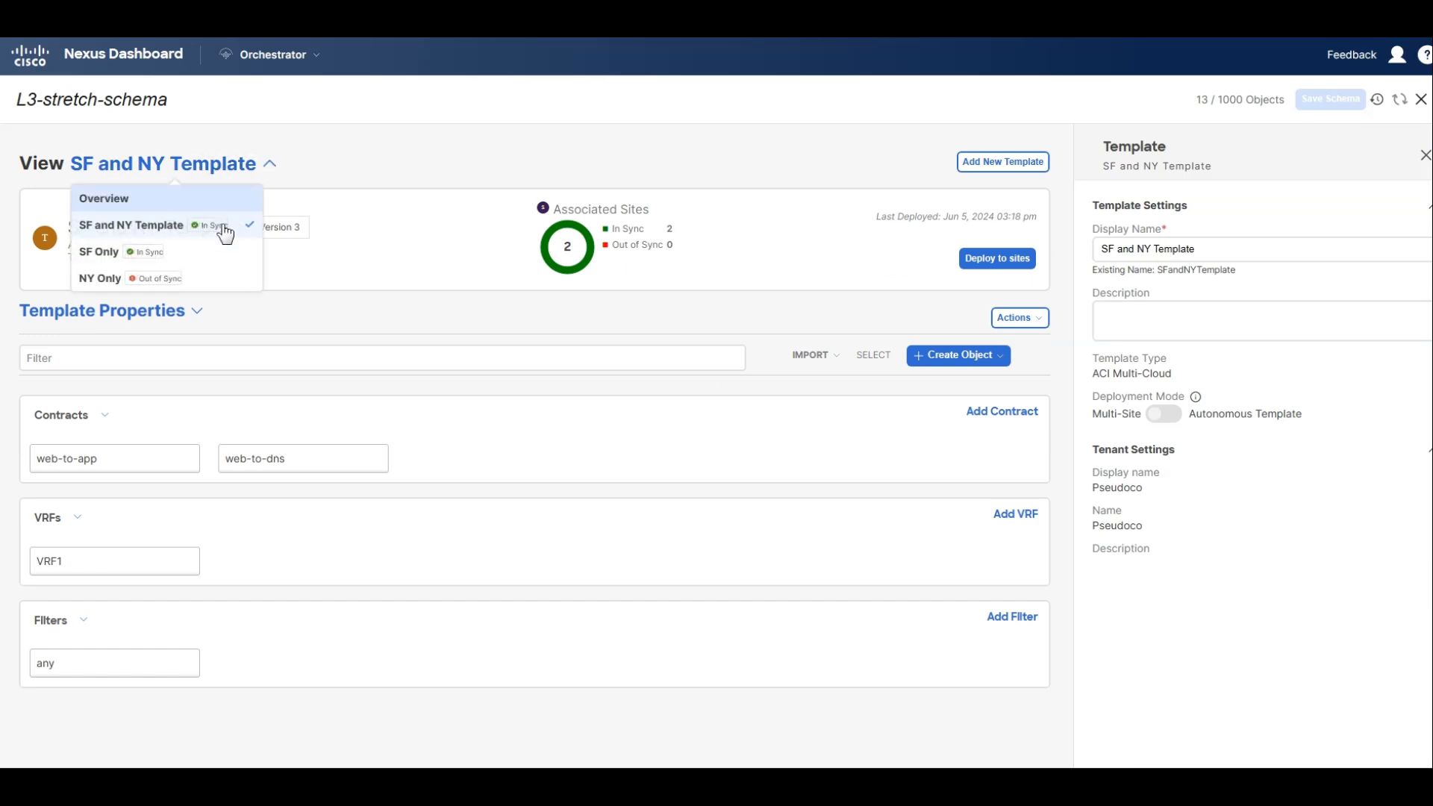
pyautogui.click(191, 279)
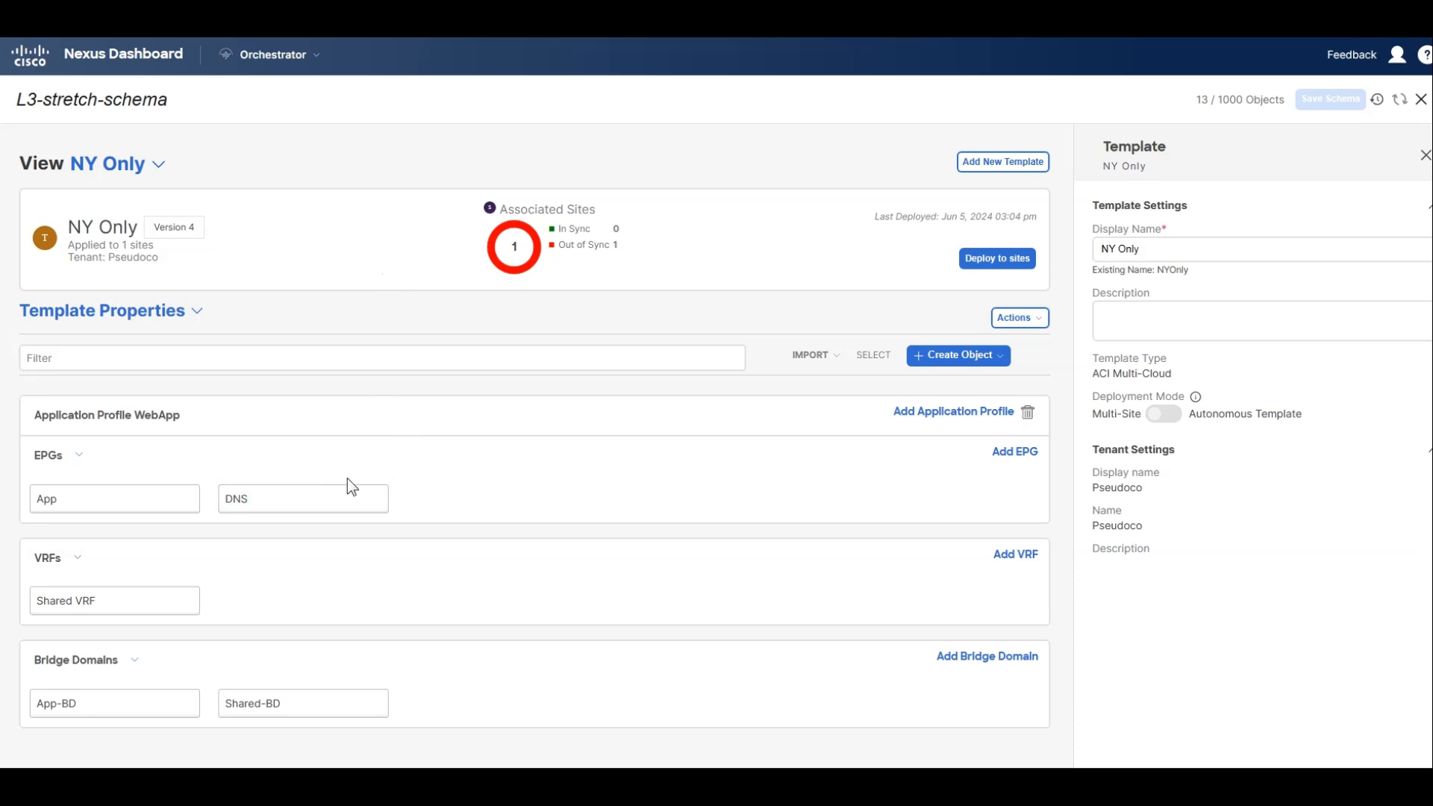
pyautogui.click(329, 500)
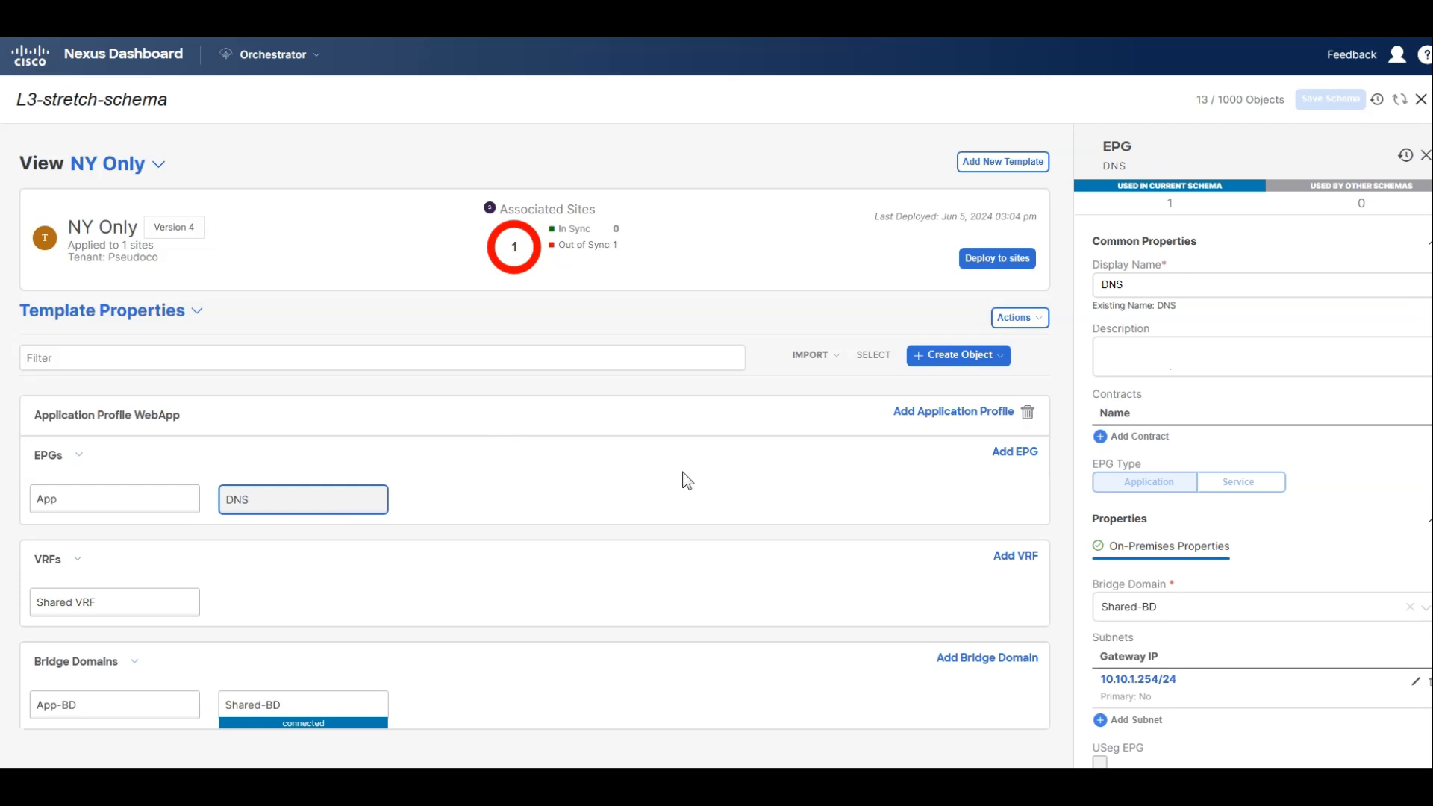
pyautogui.scroll(-2, 1200, 507)
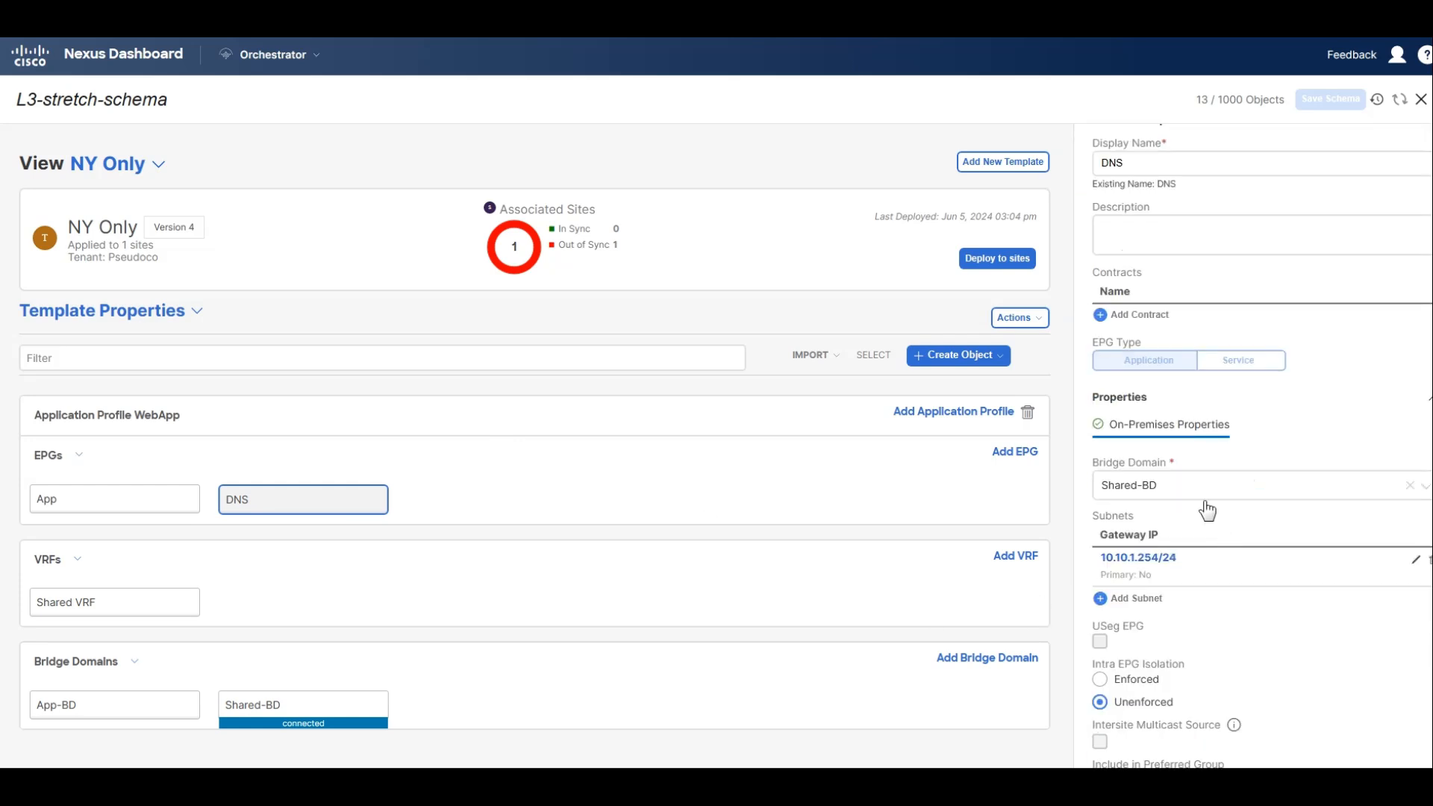
pyautogui.scroll(2, 1179, 470)
pyautogui.click(1123, 436)
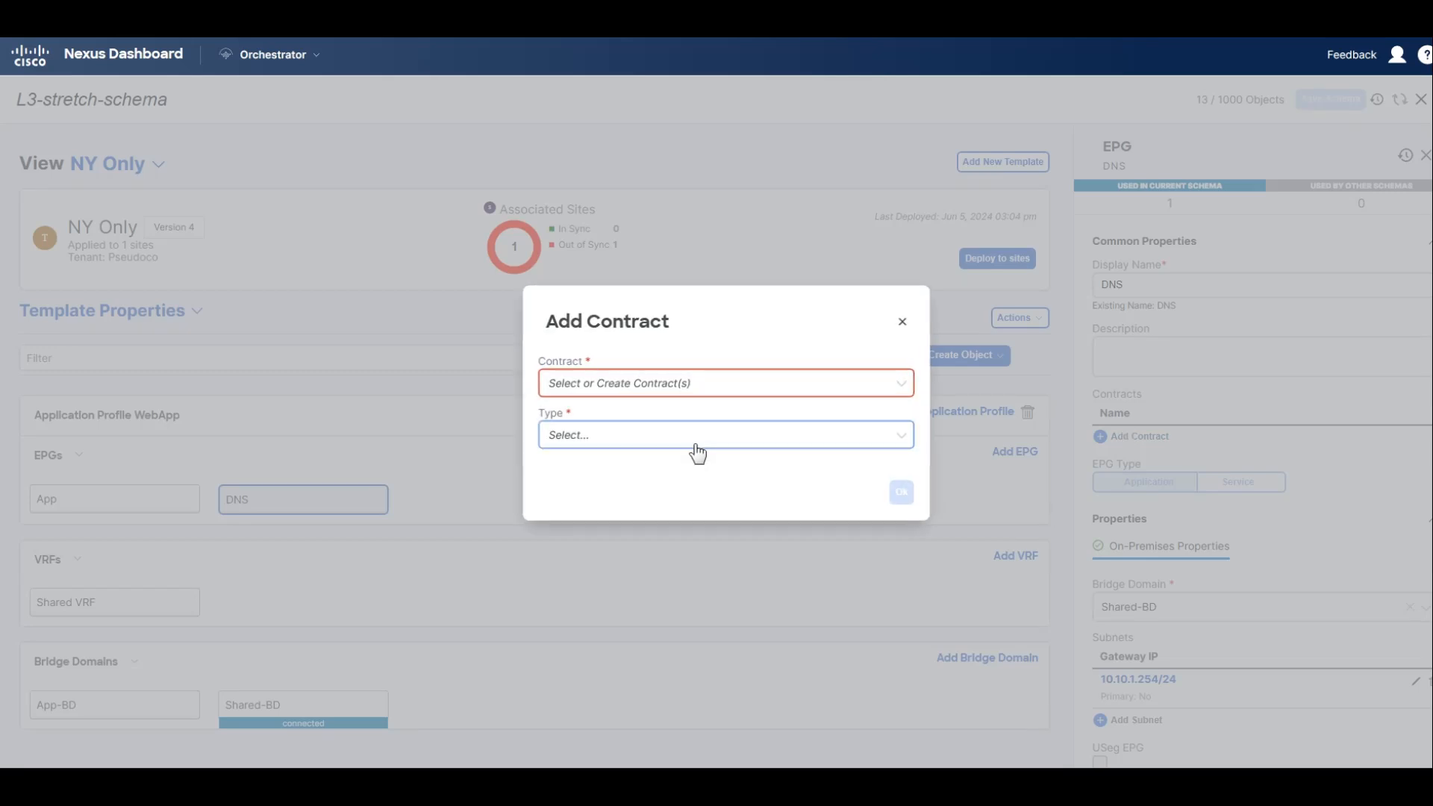
pyautogui.click(643, 391)
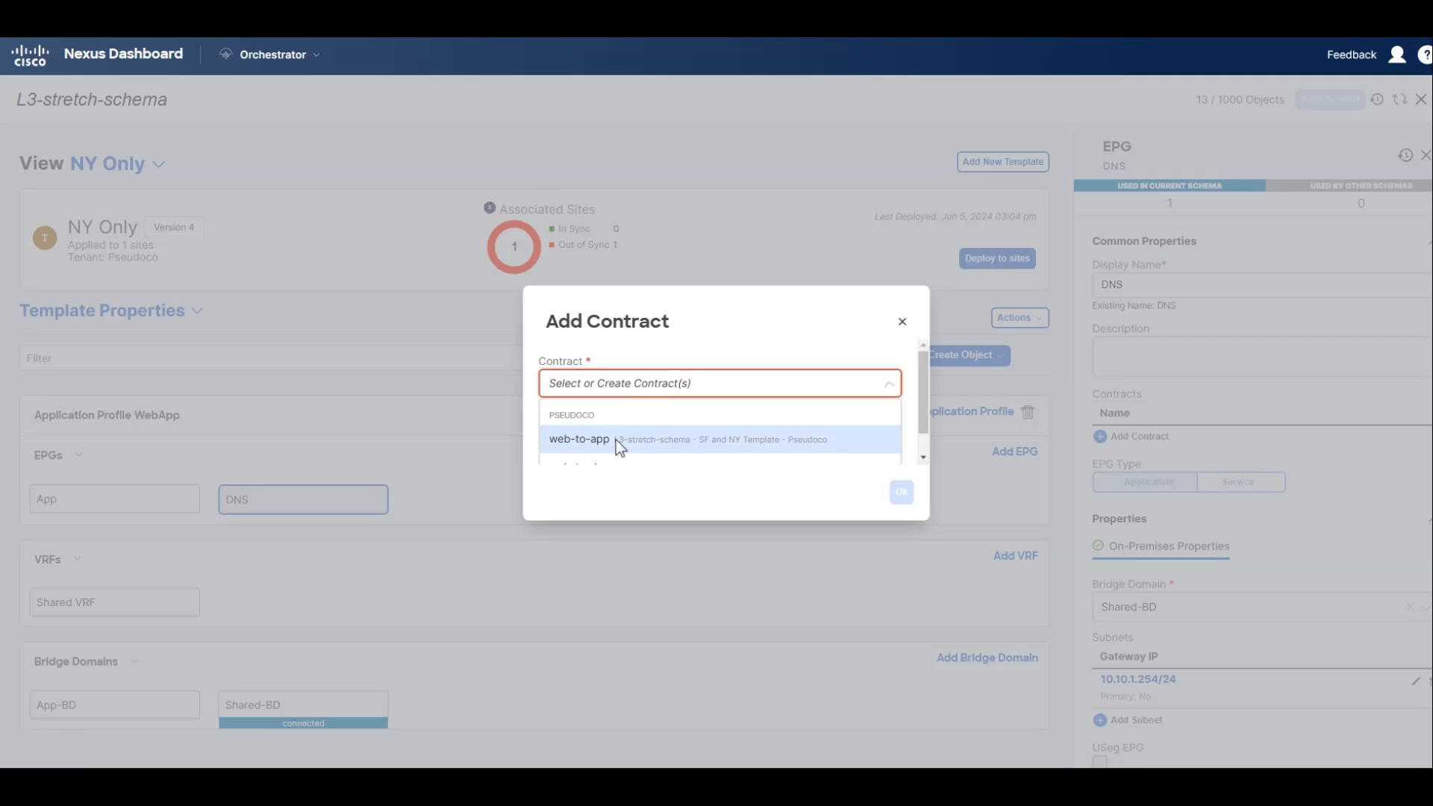
pyautogui.scroll(-1, 658, 422)
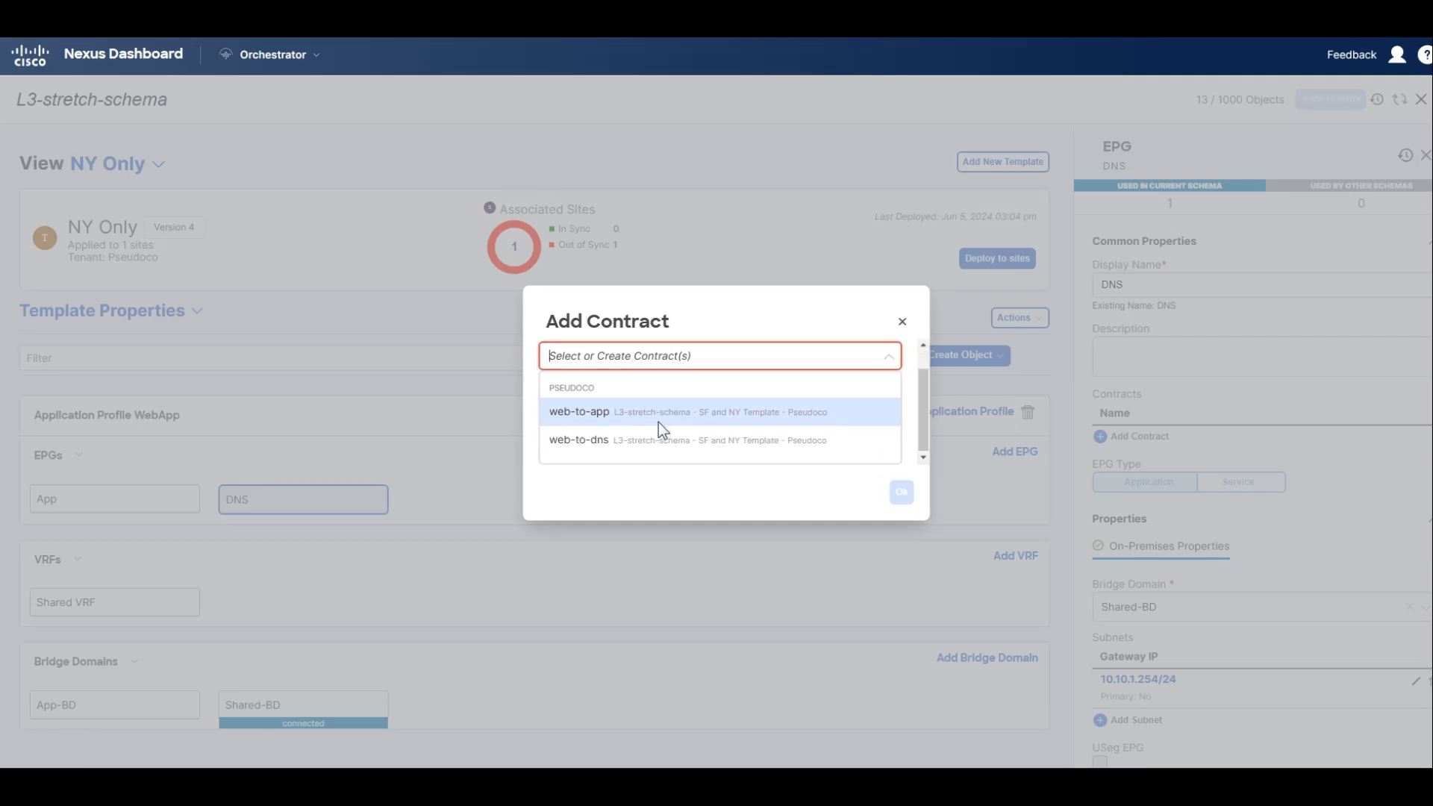
pyautogui.click(620, 442)
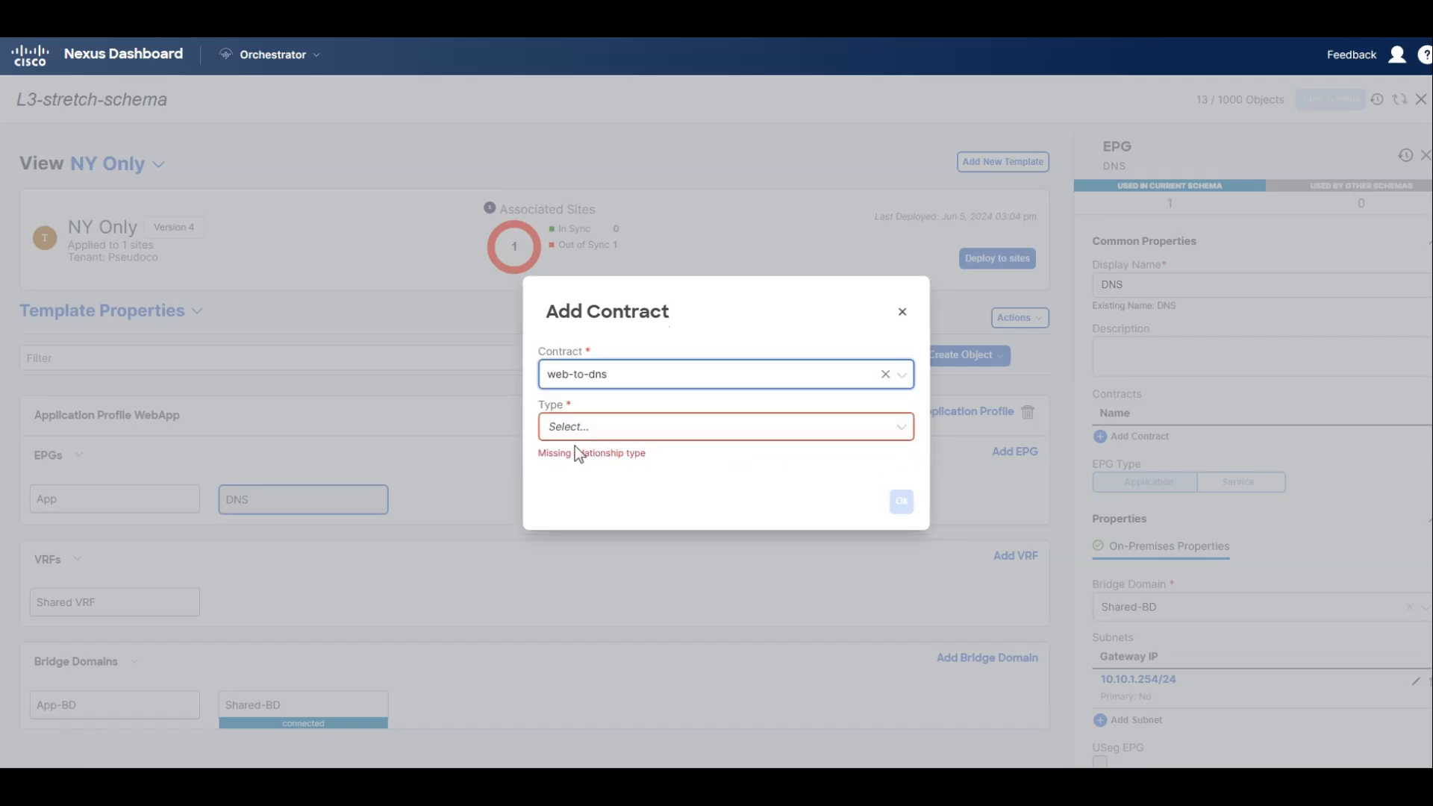
pyautogui.click(585, 433)
pyautogui.scroll(-1, 593, 459)
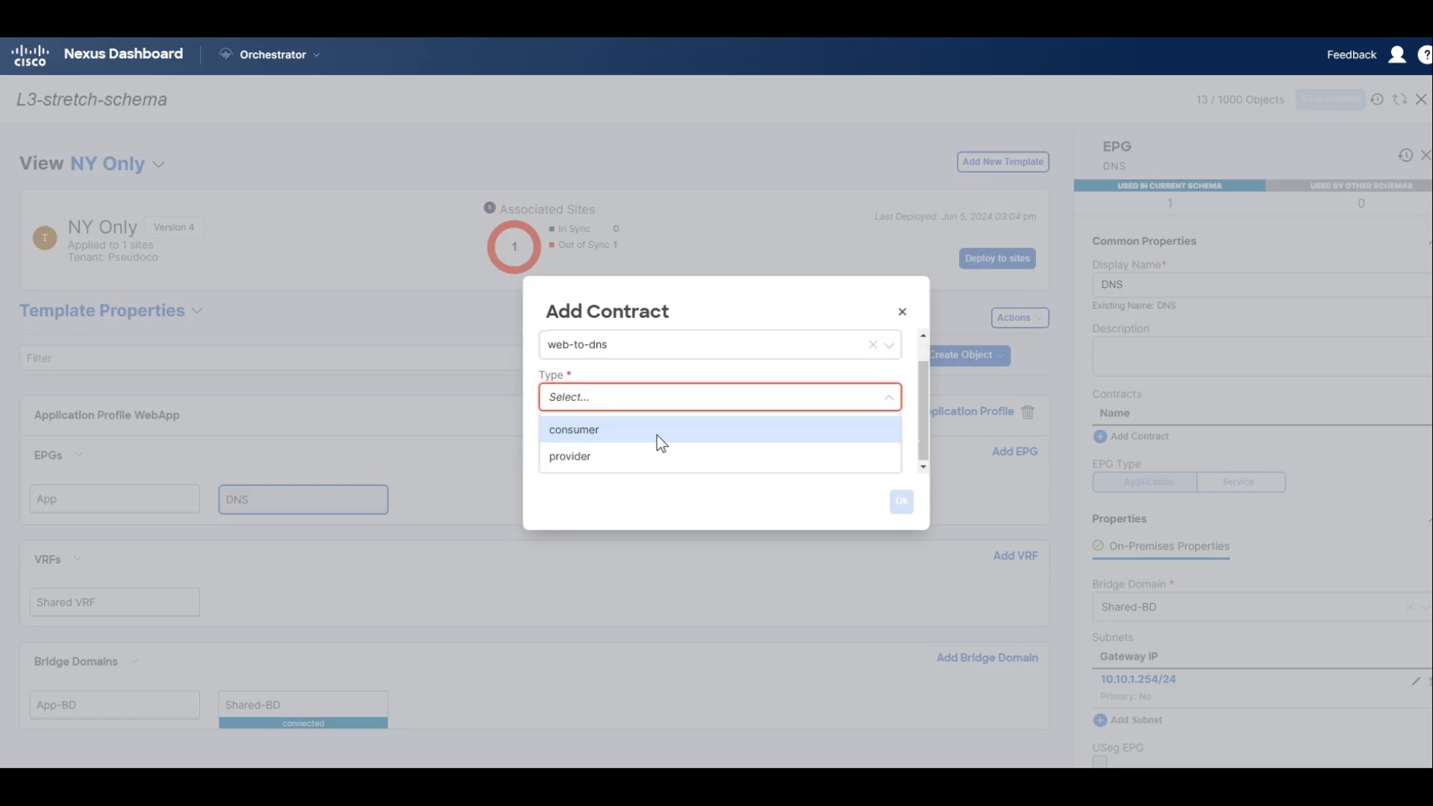
pyautogui.click(617, 462)
pyautogui.click(901, 490)
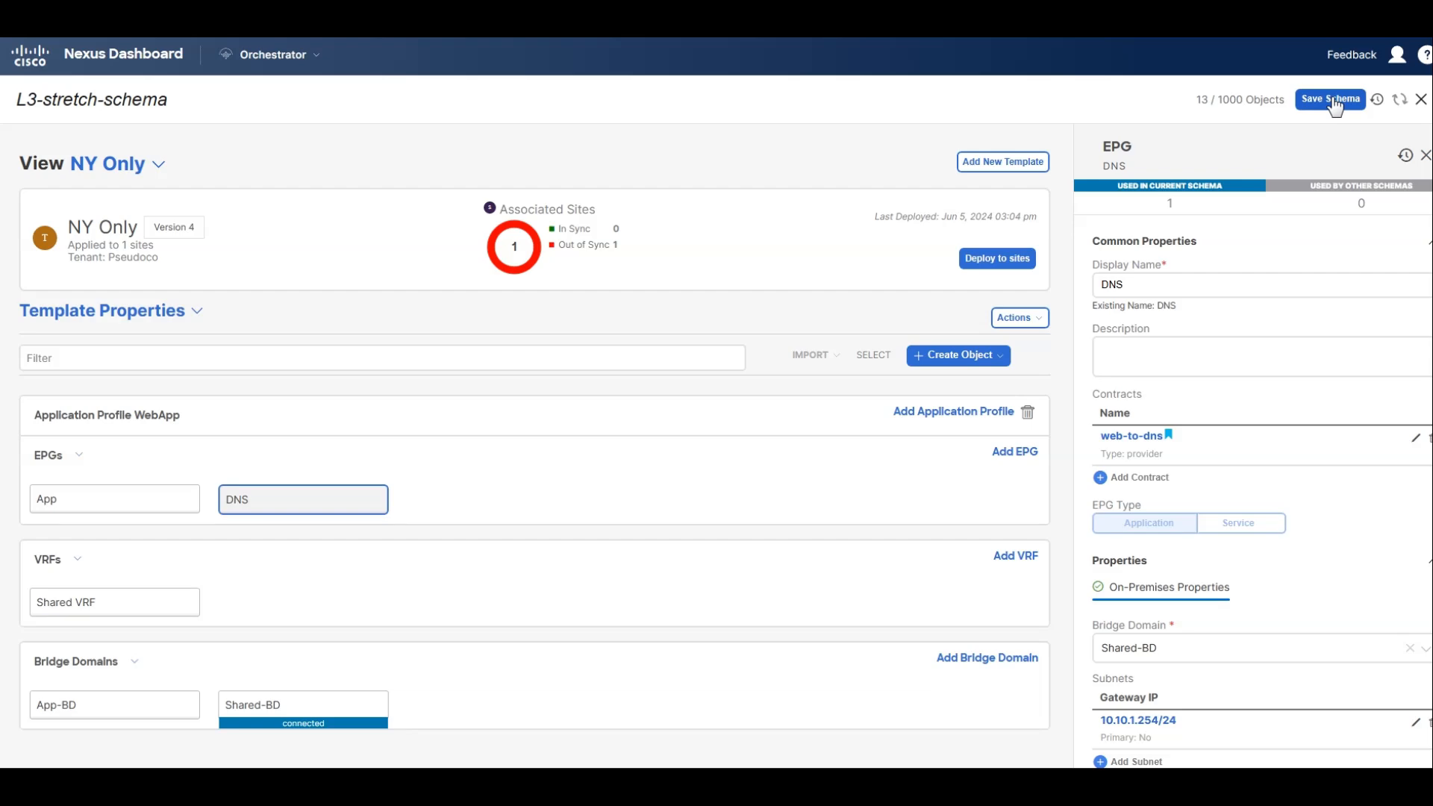
# Save the schema and deploy the NY Only template to the New York site.
pyautogui.click(1333, 102)
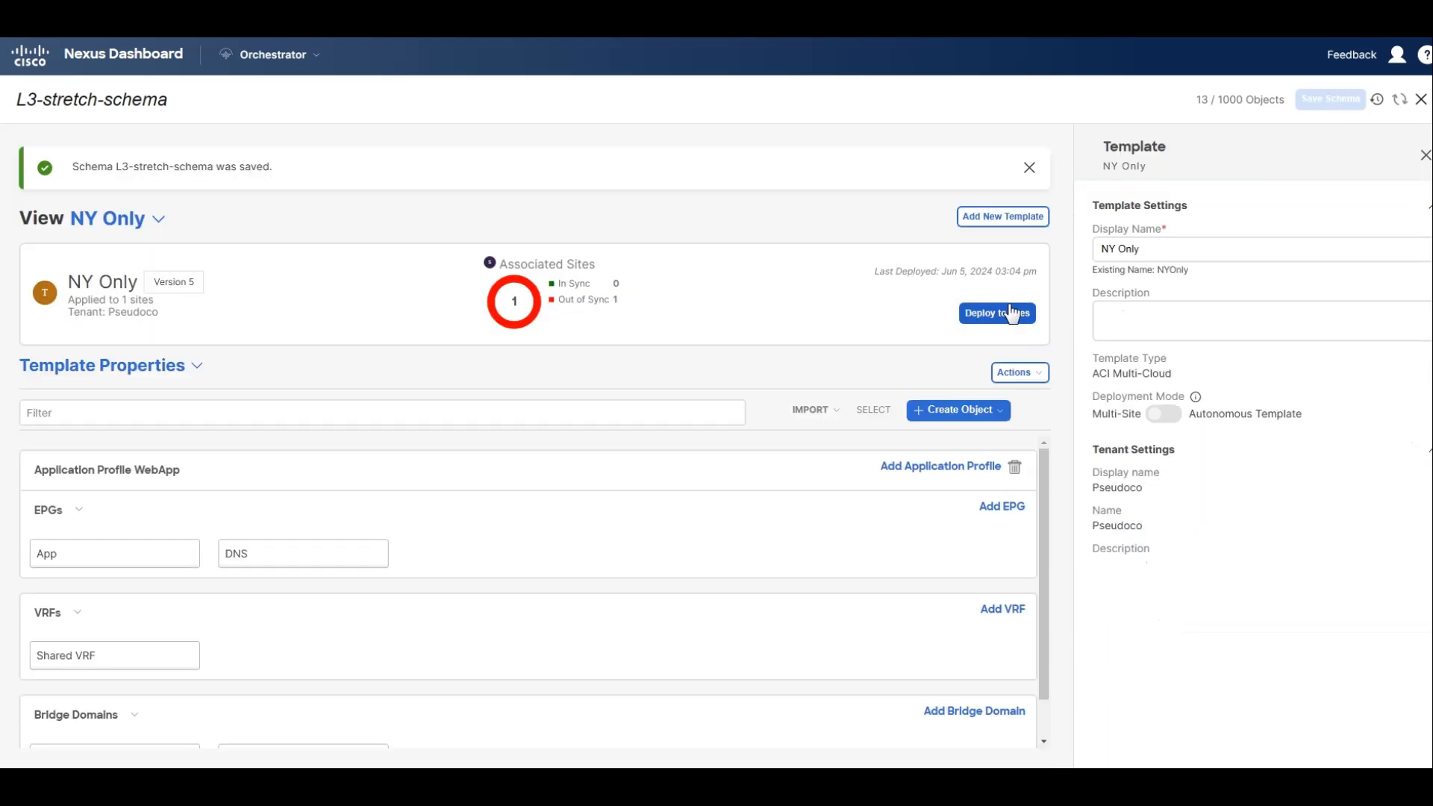
pyautogui.click(979, 314)
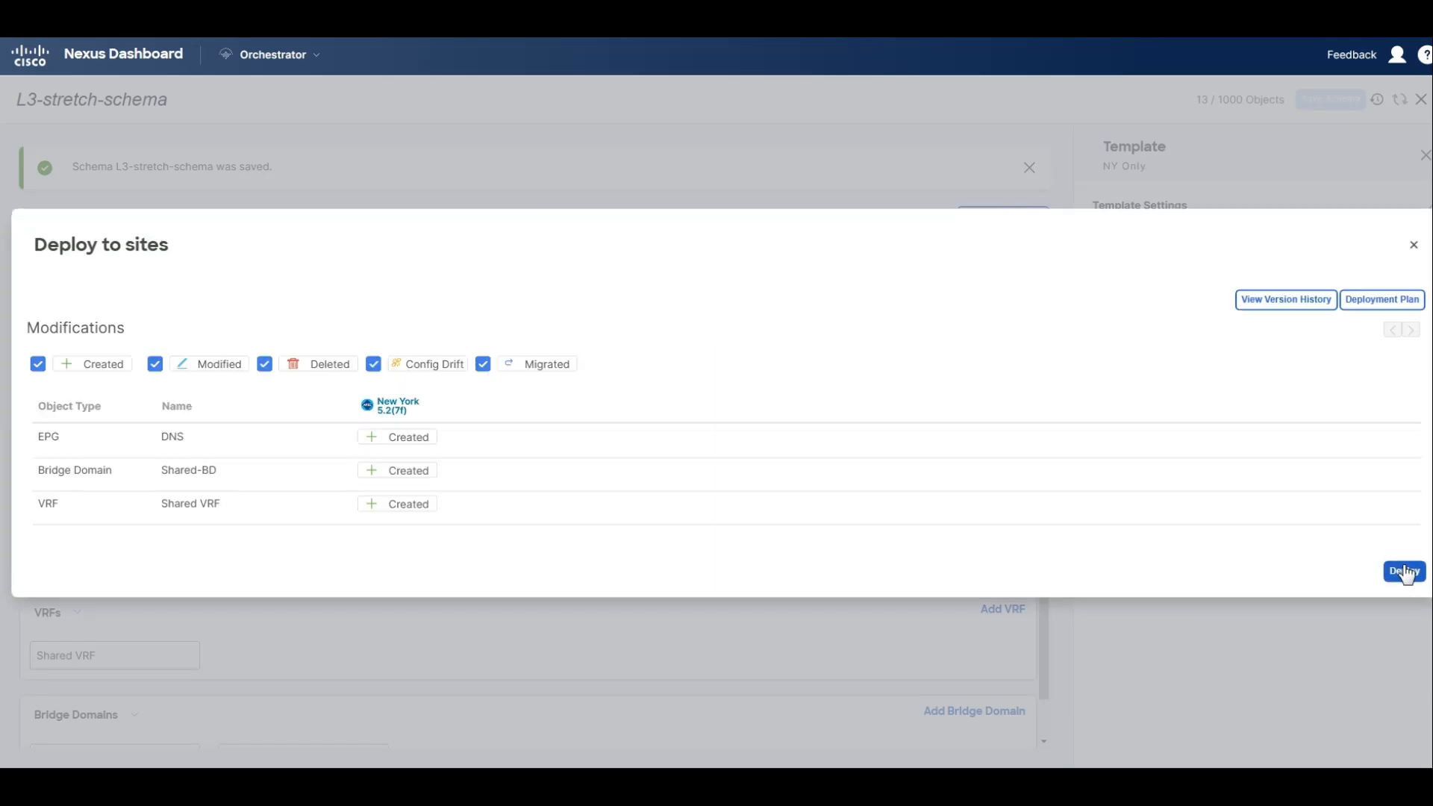
pyautogui.click(1405, 571)
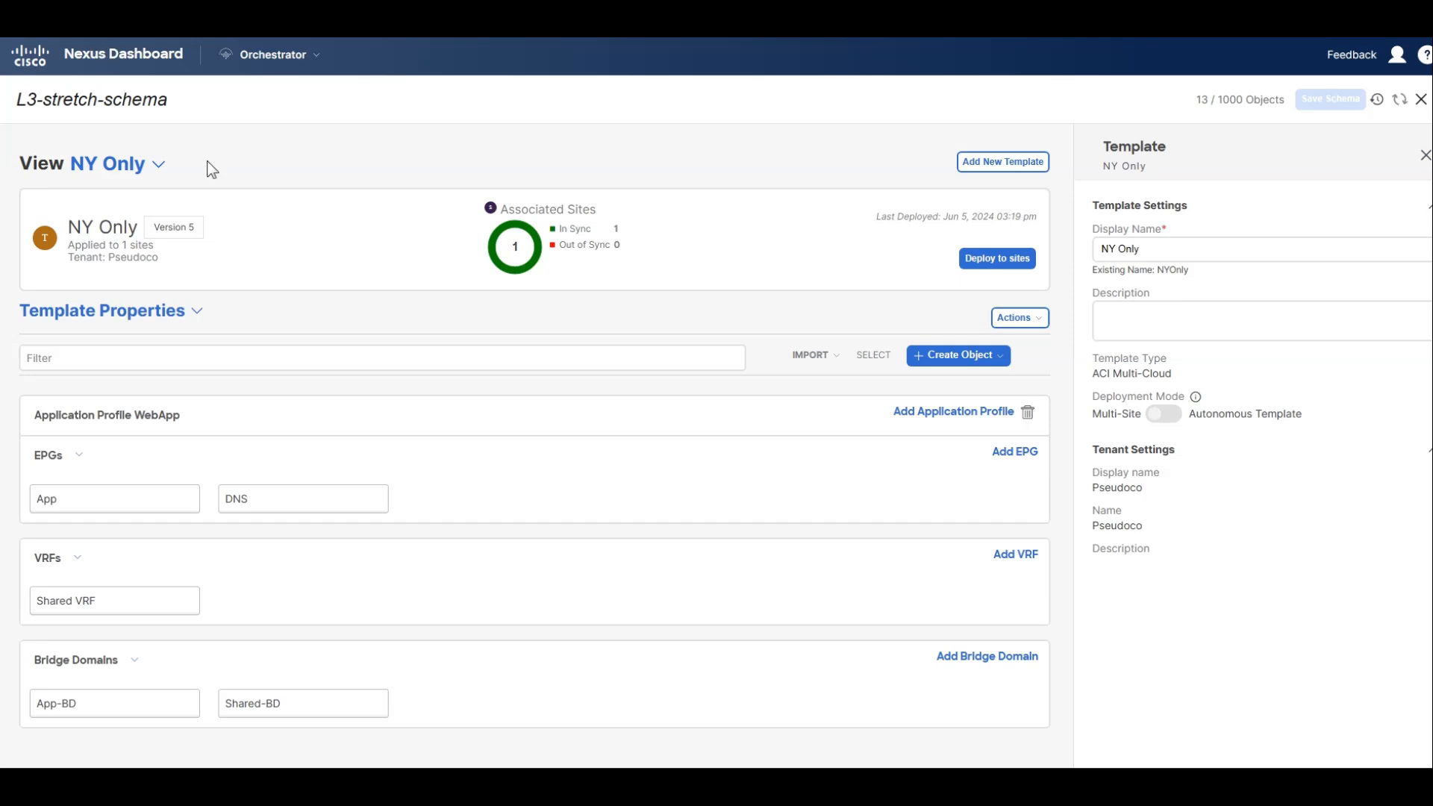
# In the SF Only template, add the web-to-dns contract to the Web EPG as consumer.
pyautogui.click(133, 169)
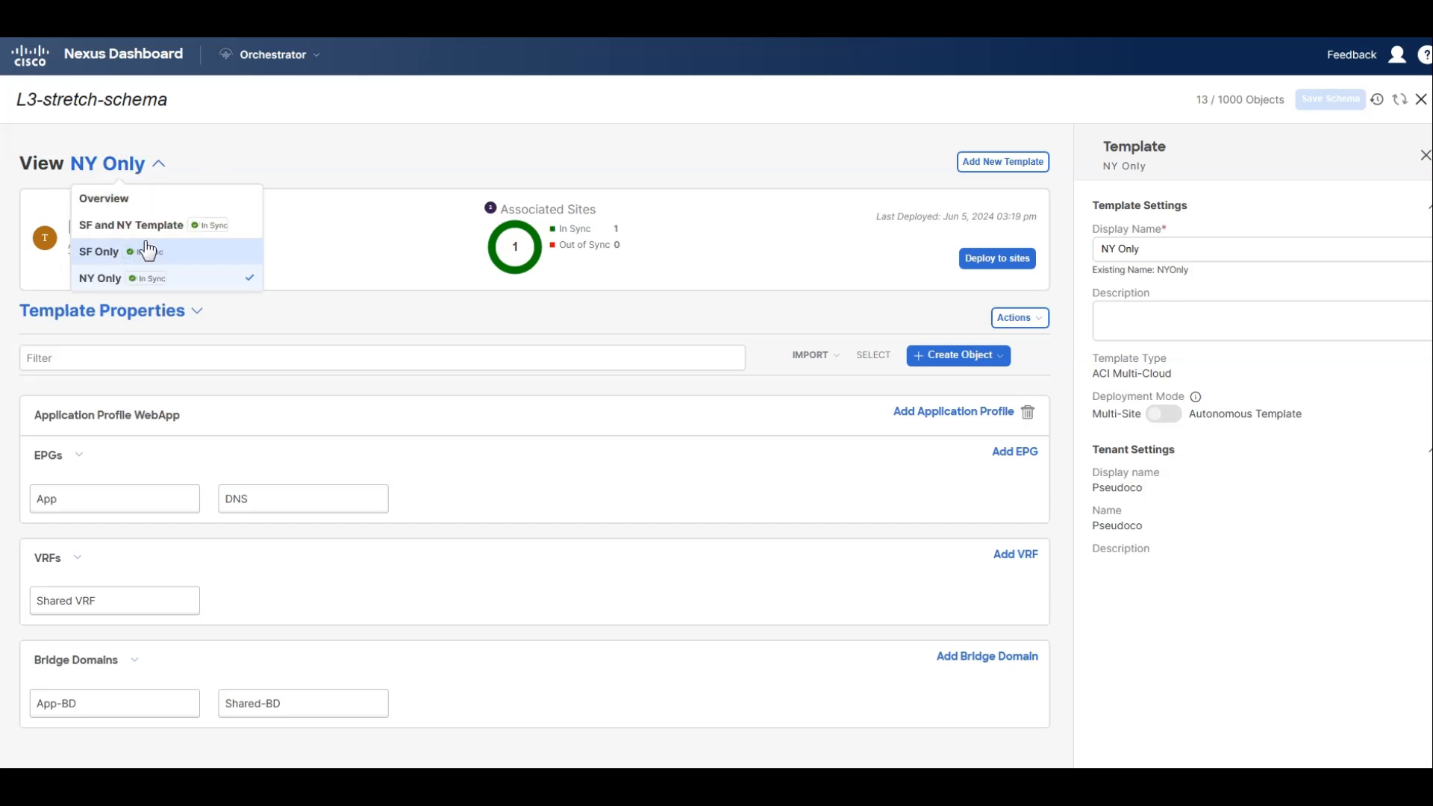
pyautogui.click(189, 257)
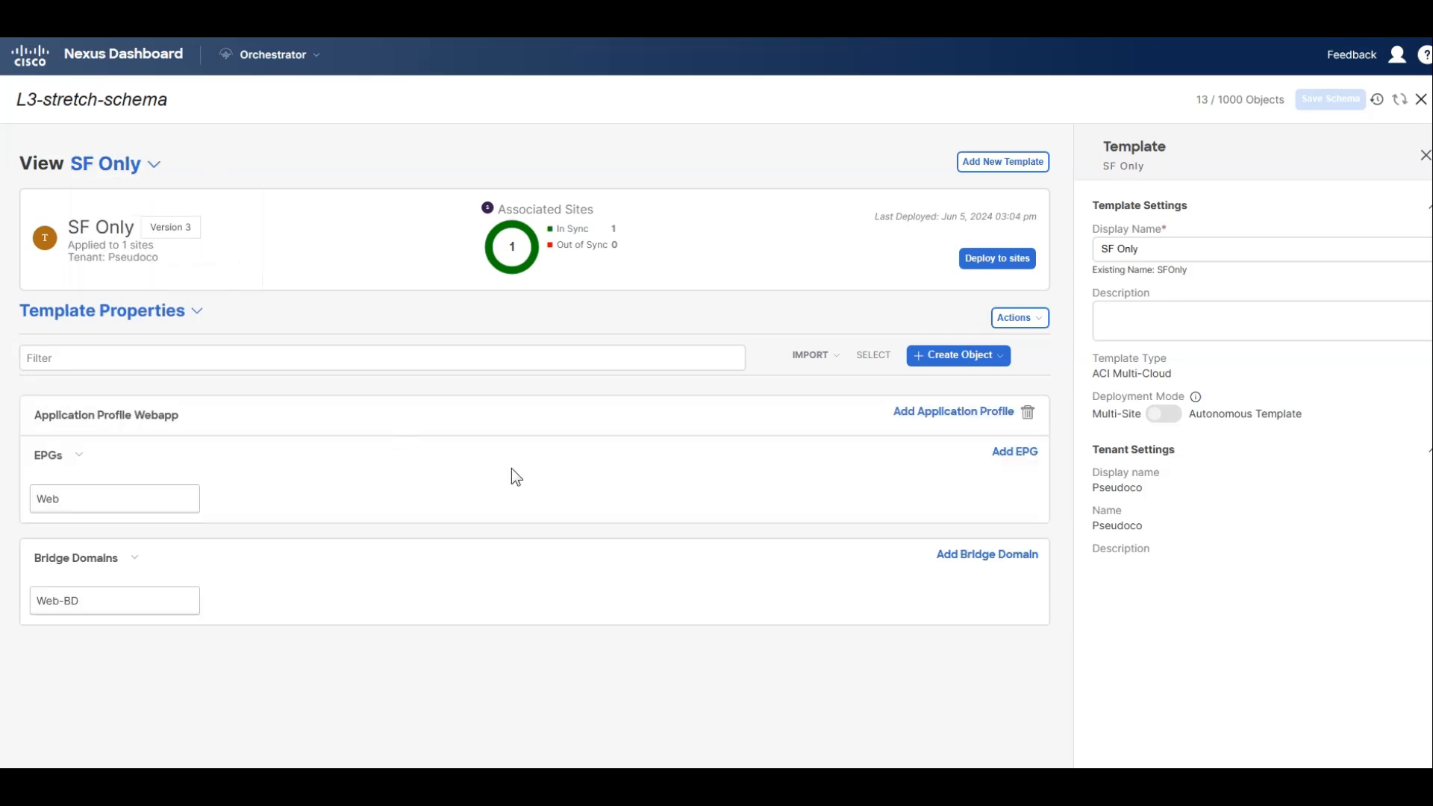
pyautogui.click(112, 501)
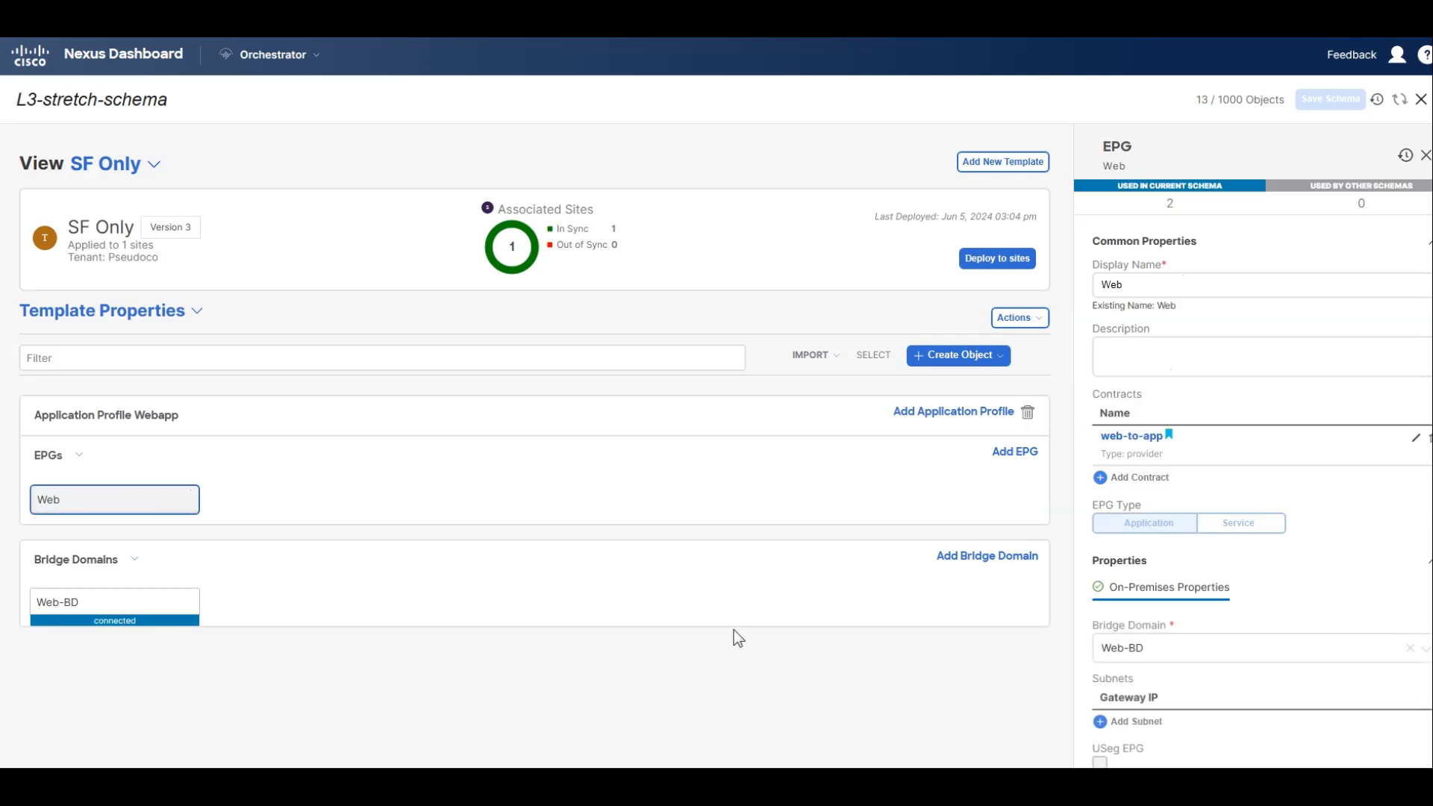
pyautogui.scroll(-3, 1112, 620)
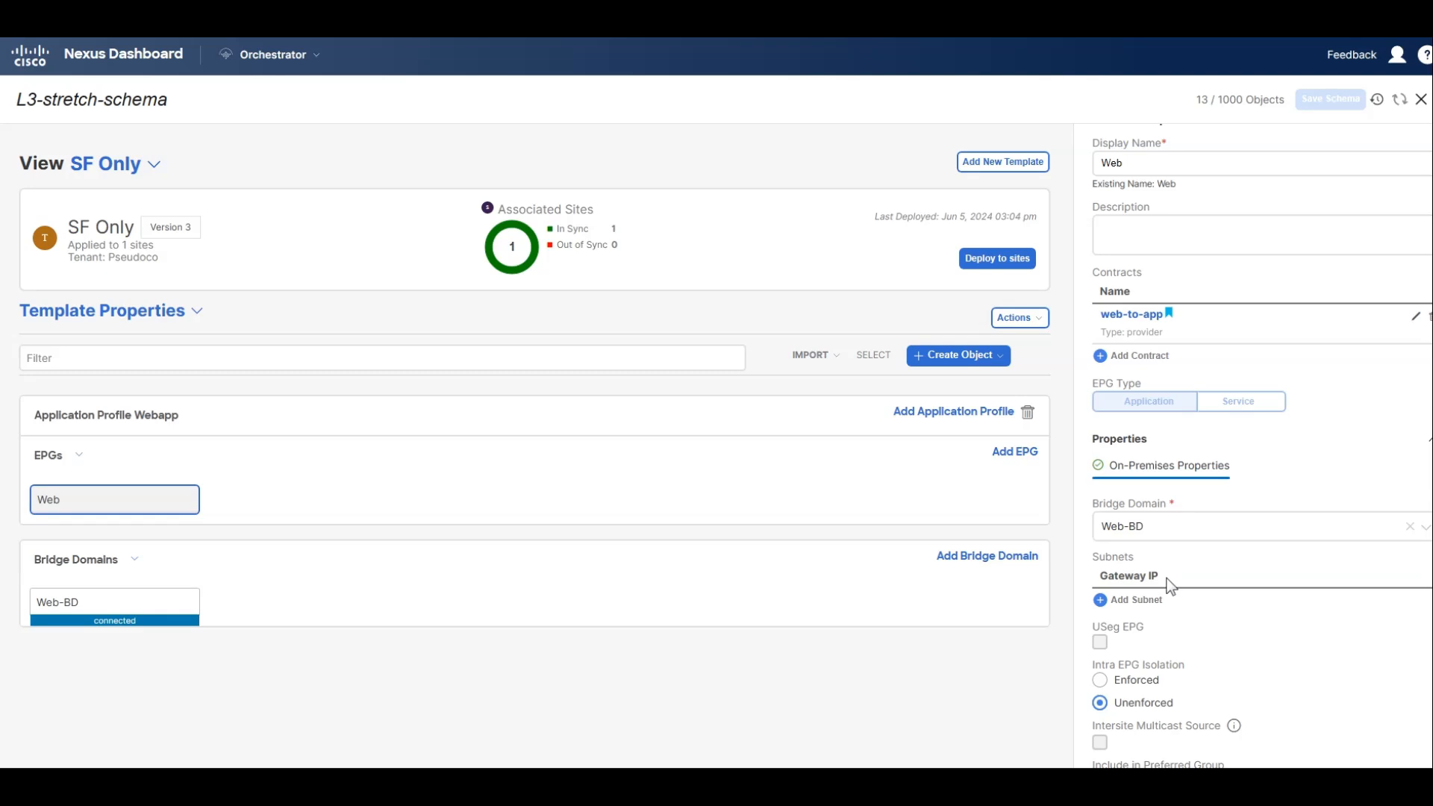
pyautogui.scroll(-1, 1186, 328)
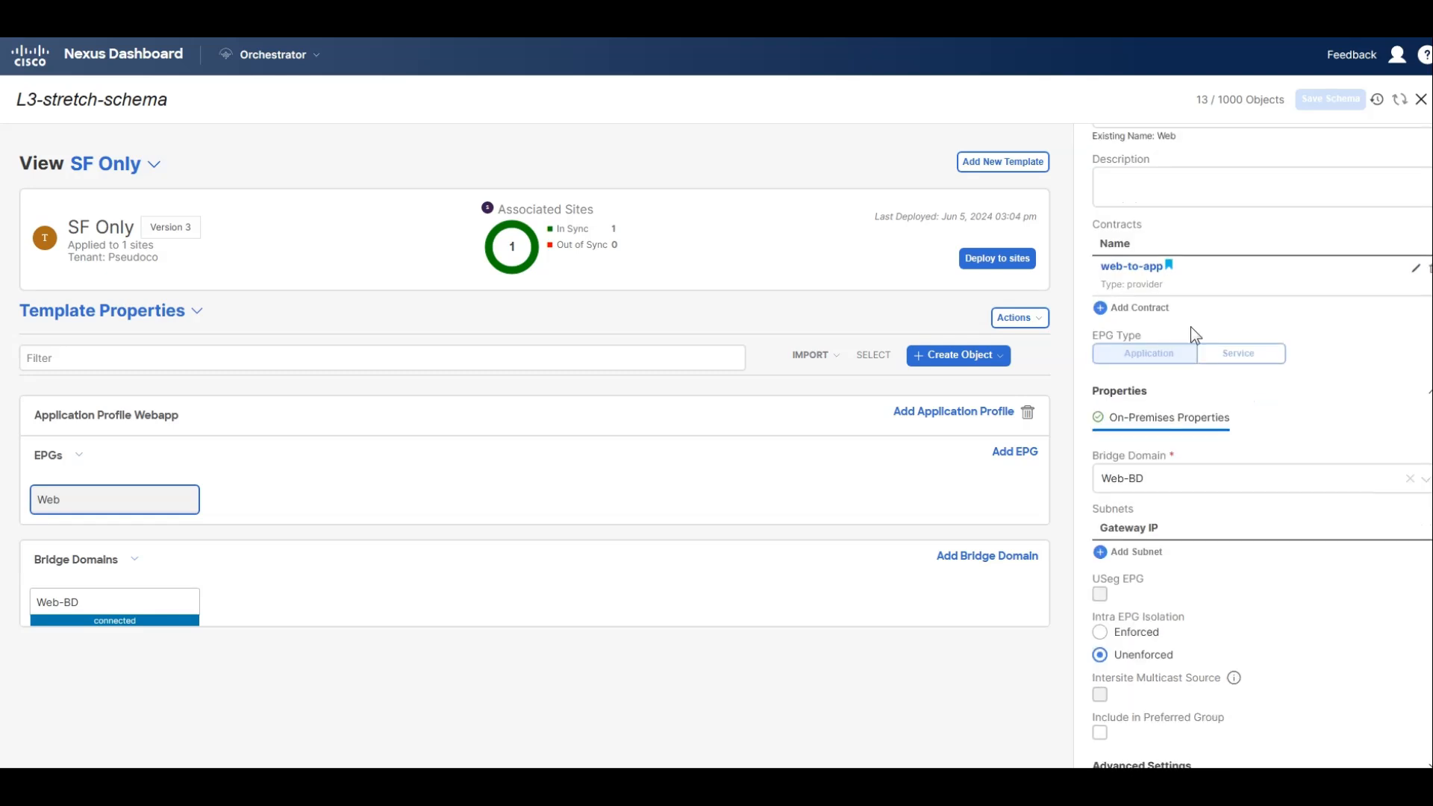
pyautogui.click(1135, 307)
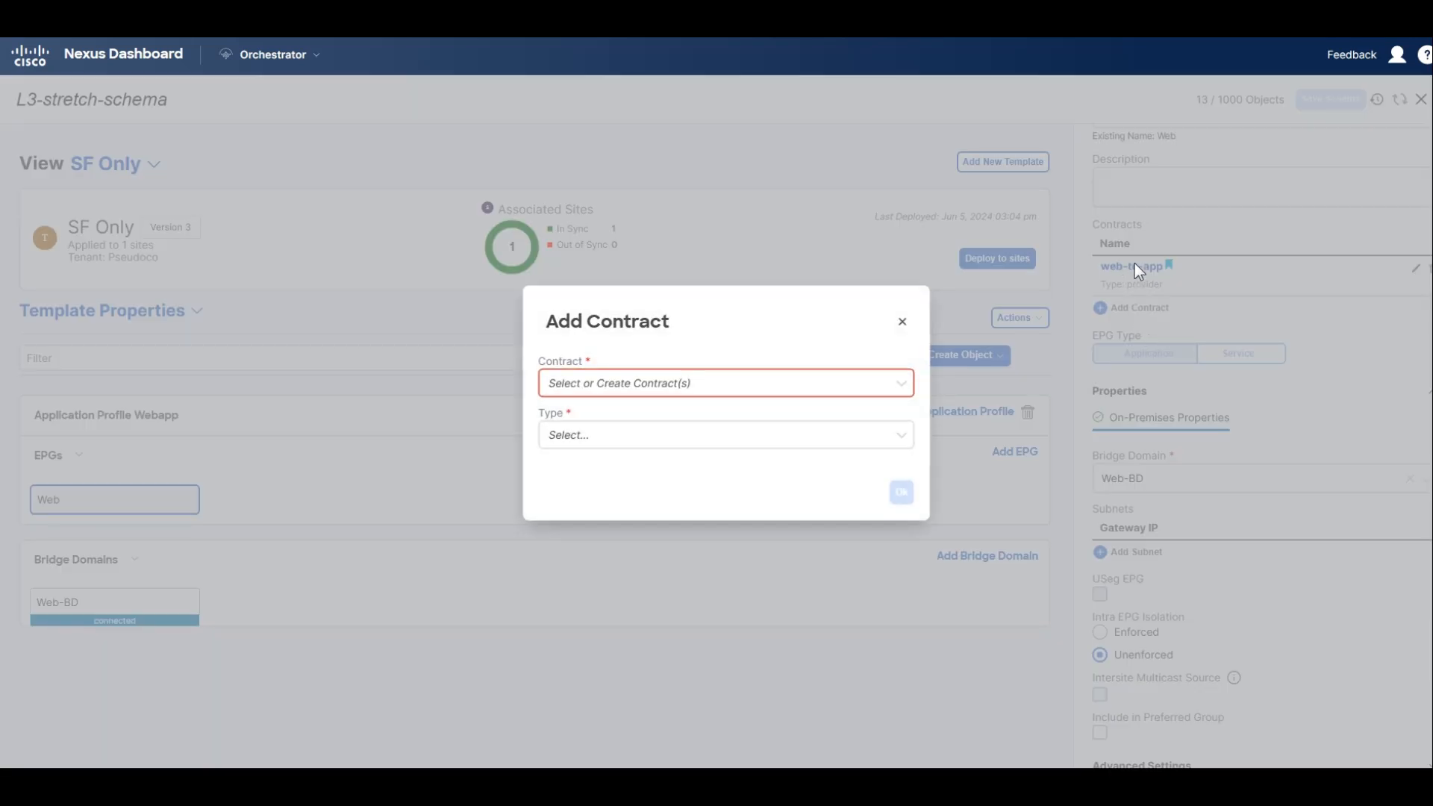
pyautogui.click(602, 394)
pyautogui.scroll(-1, 629, 438)
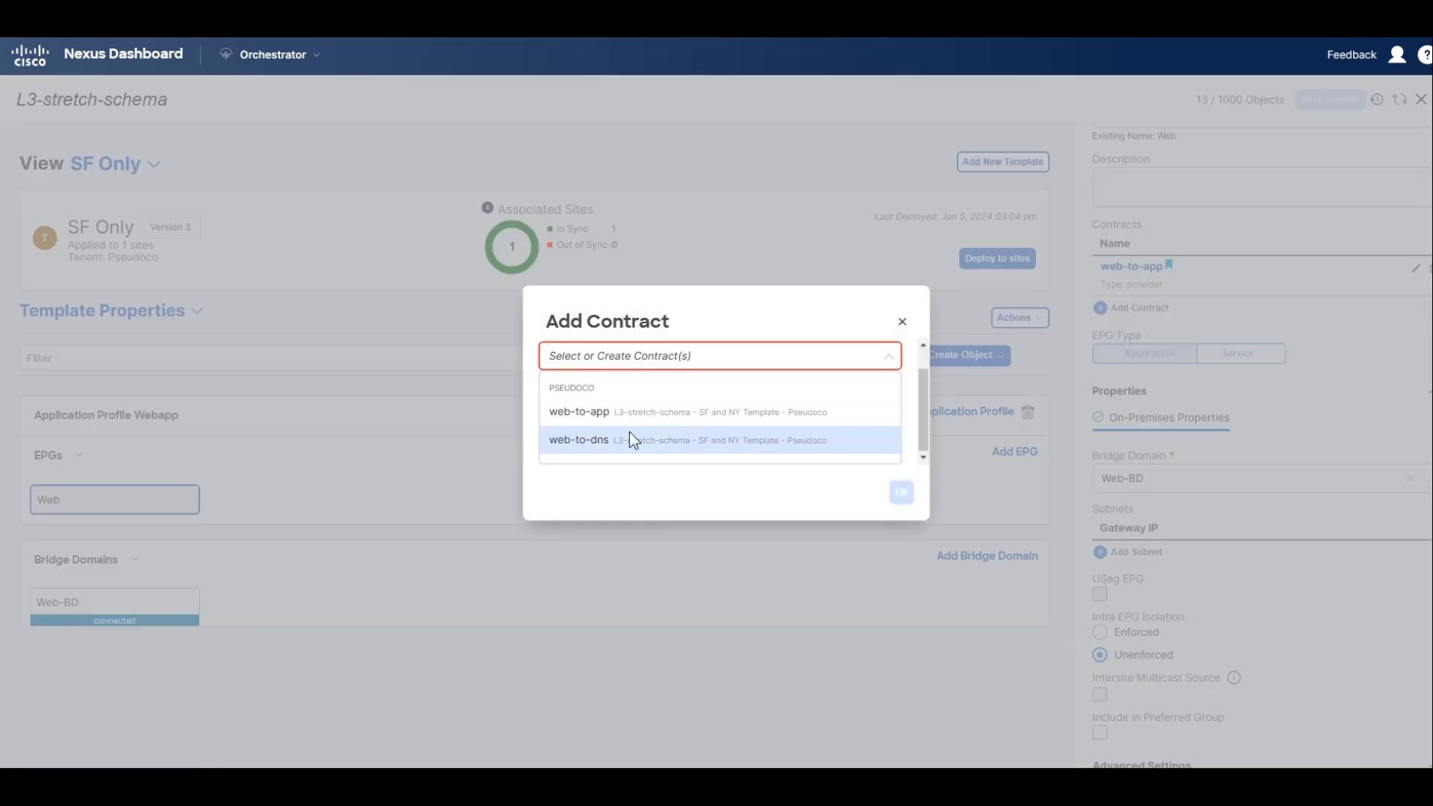
pyautogui.click(629, 434)
pyautogui.click(646, 432)
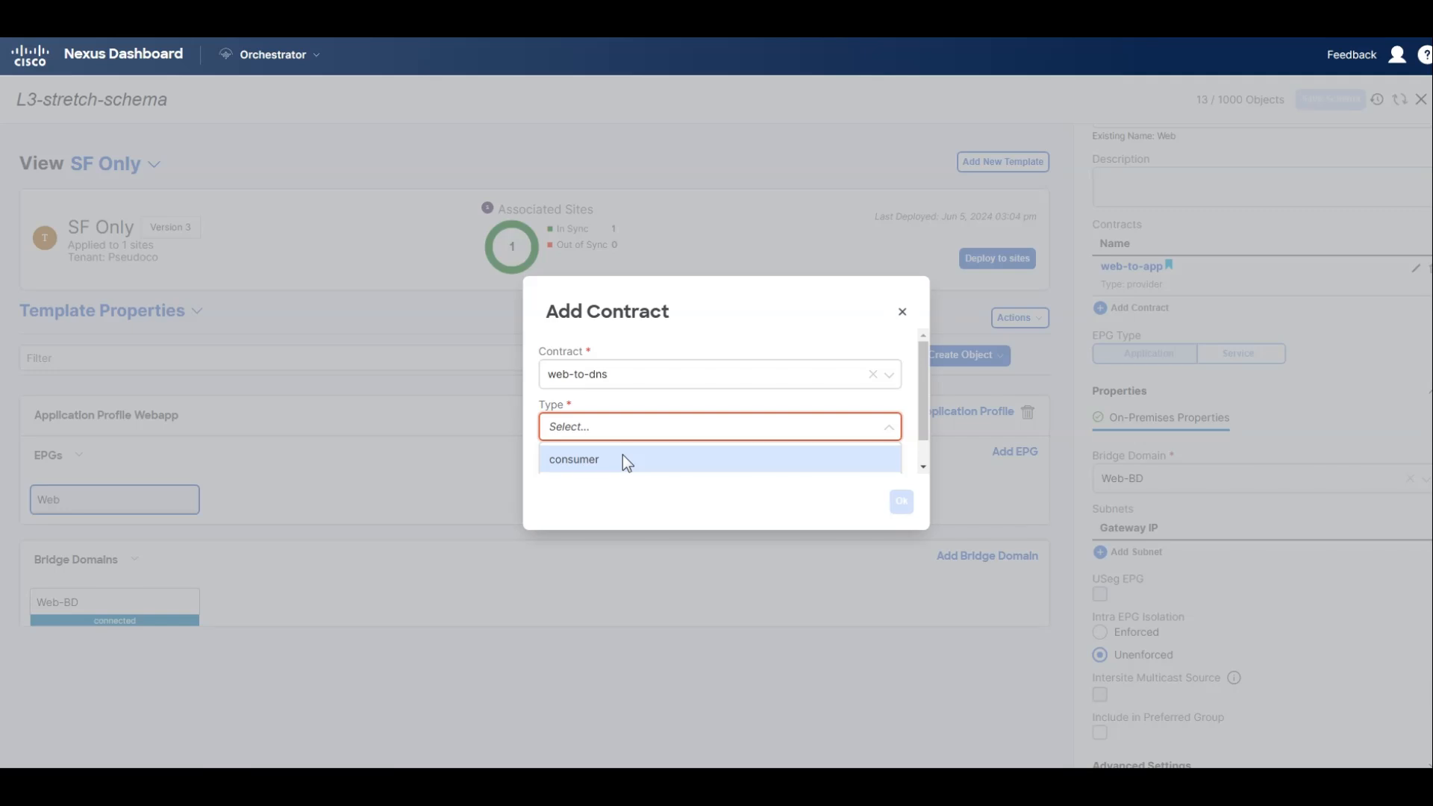
pyautogui.click(624, 458)
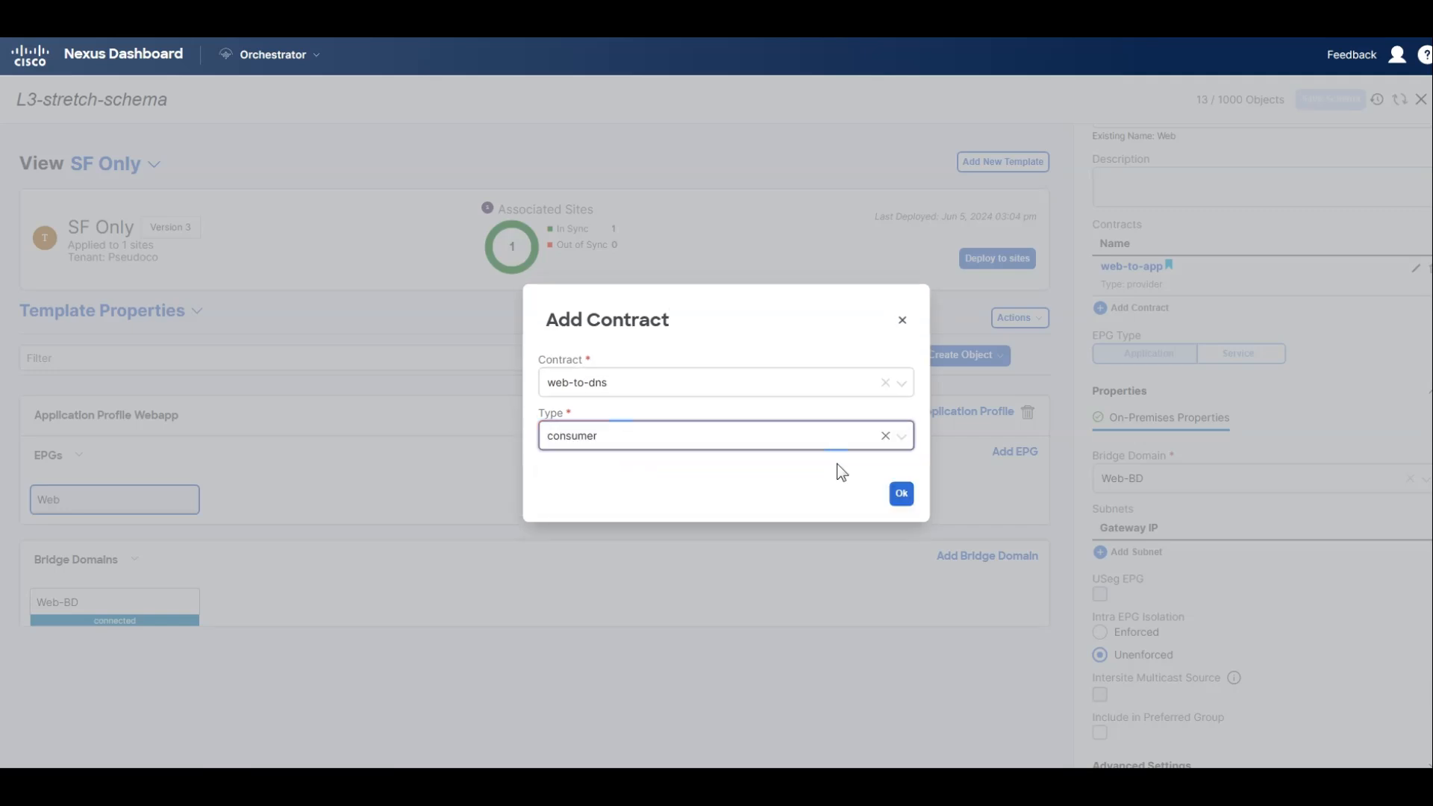
pyautogui.click(900, 495)
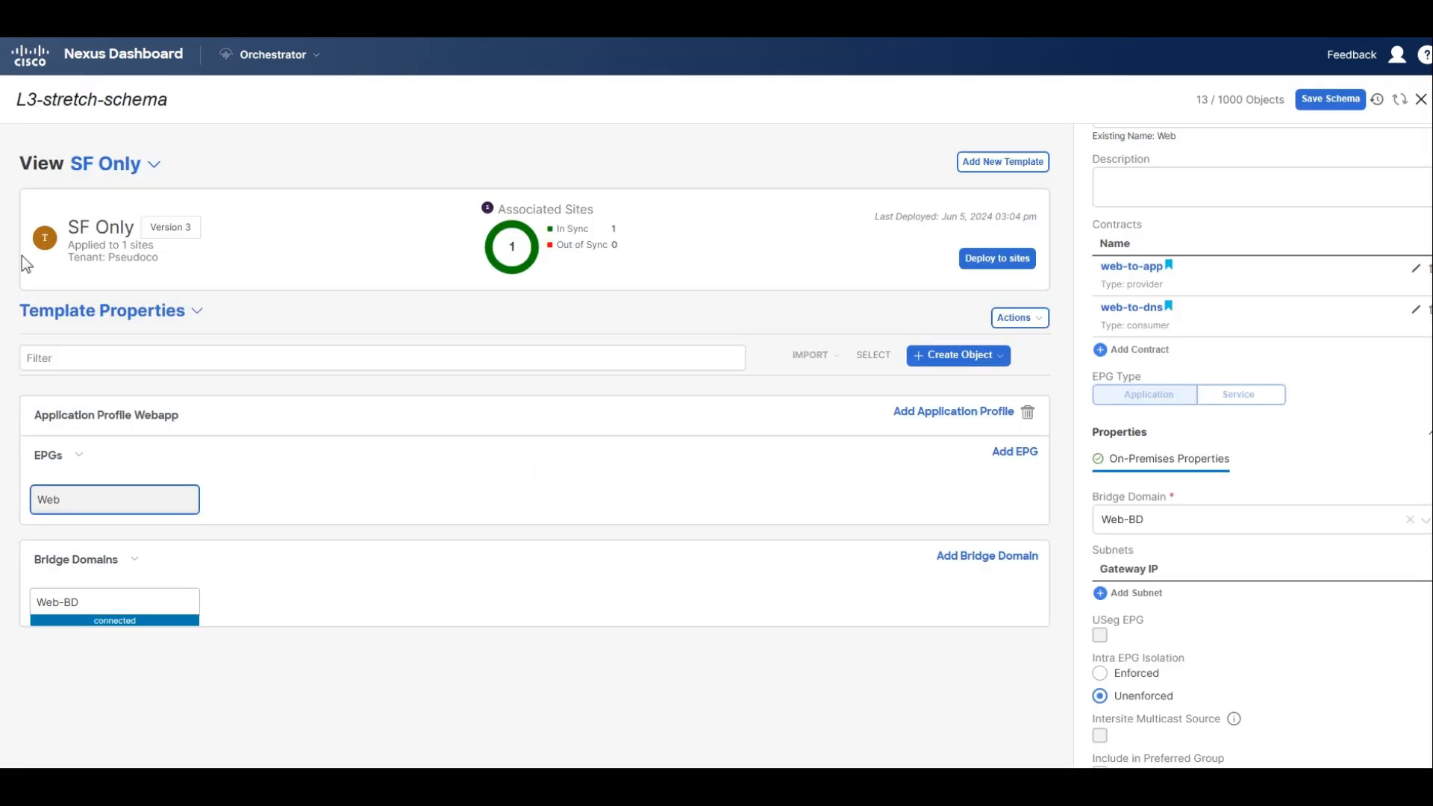
# Save the schema and deploy the SF Only template to its associated site.
pyautogui.click(1328, 103)
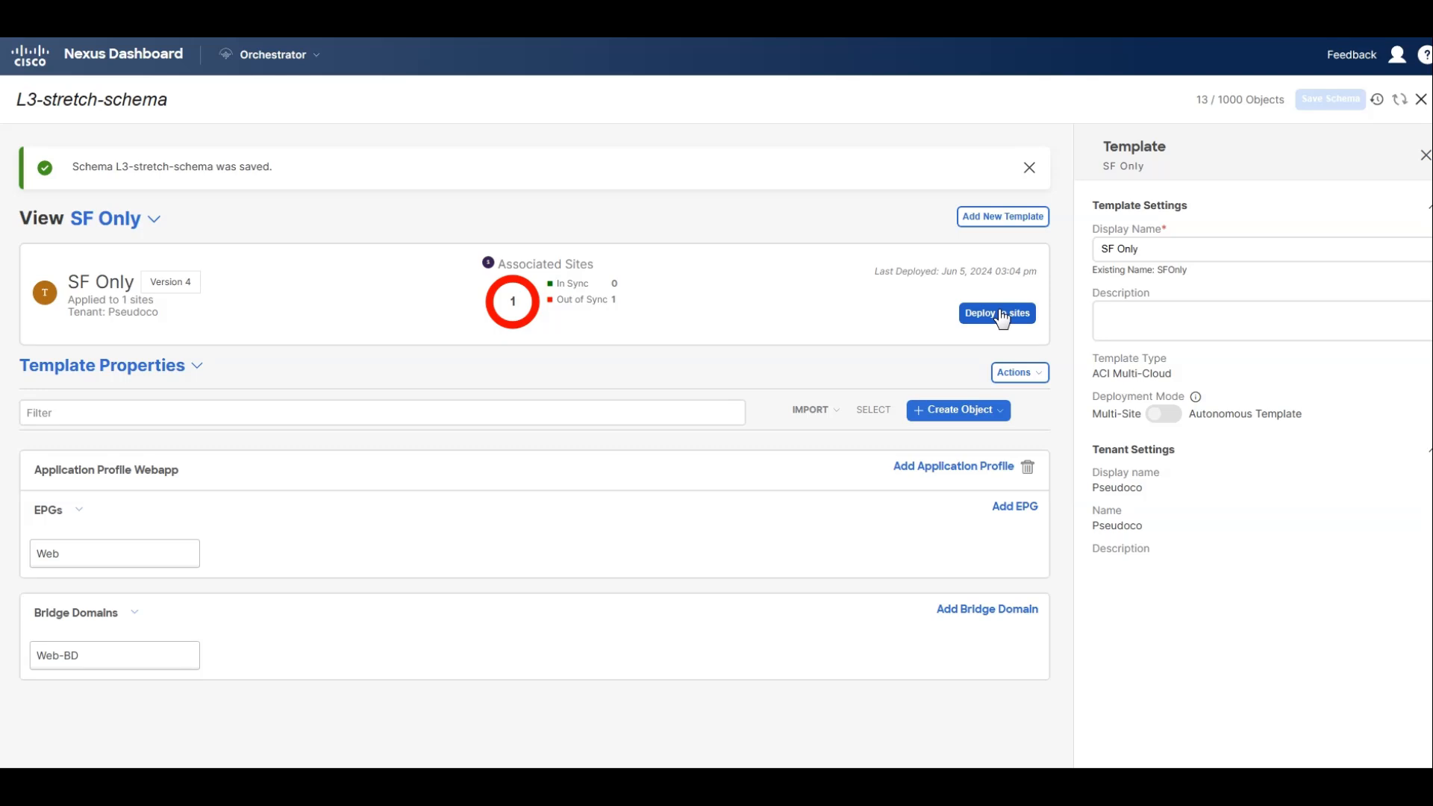
pyautogui.click(1006, 263)
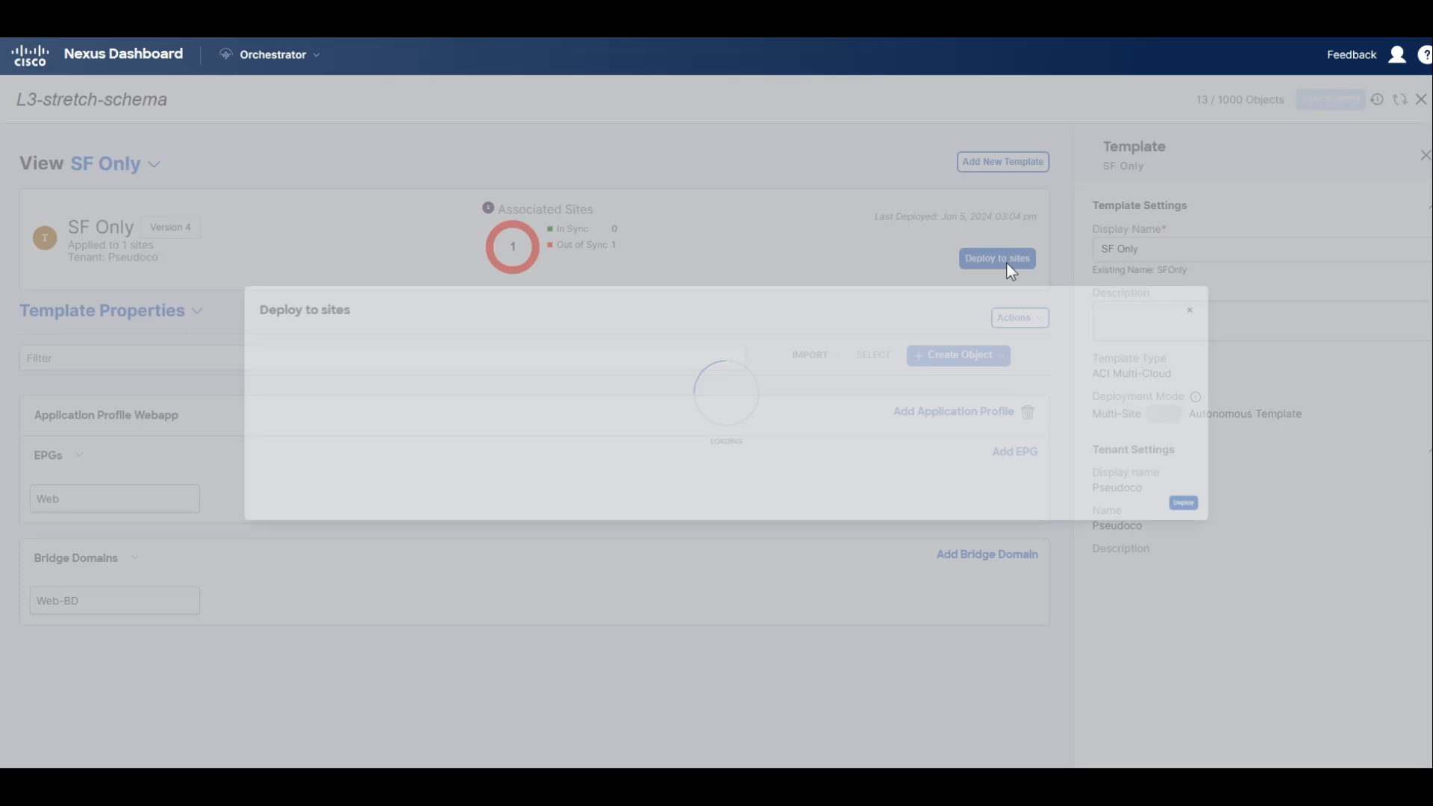
pyautogui.click(1401, 536)
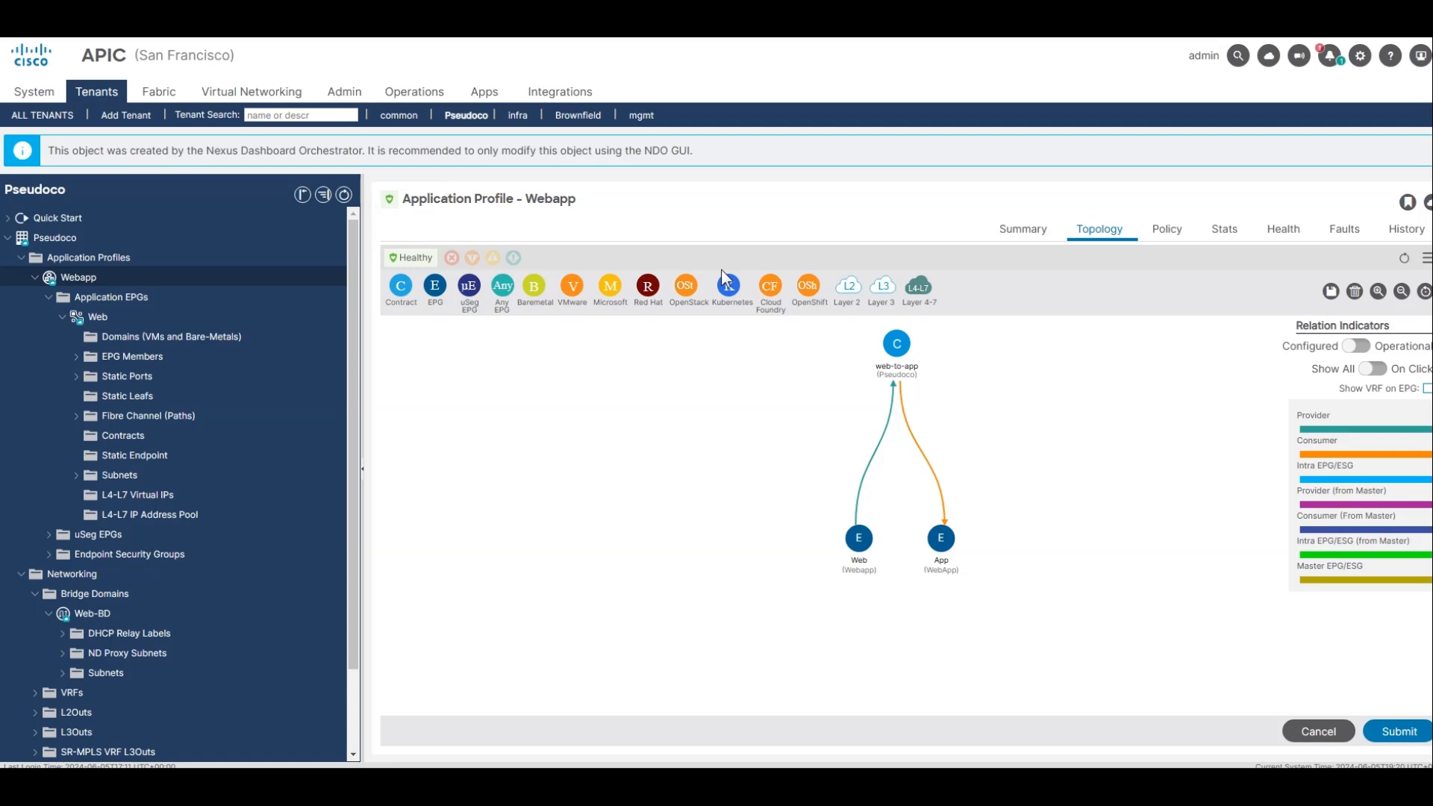
# Switch to the San Francisco APIC and reload the topology view of the Webapp application profile.
pyautogui.click(1051, 240)
pyautogui.click(1096, 235)
pyautogui.click(127, 339)
pyautogui.click(79, 277)
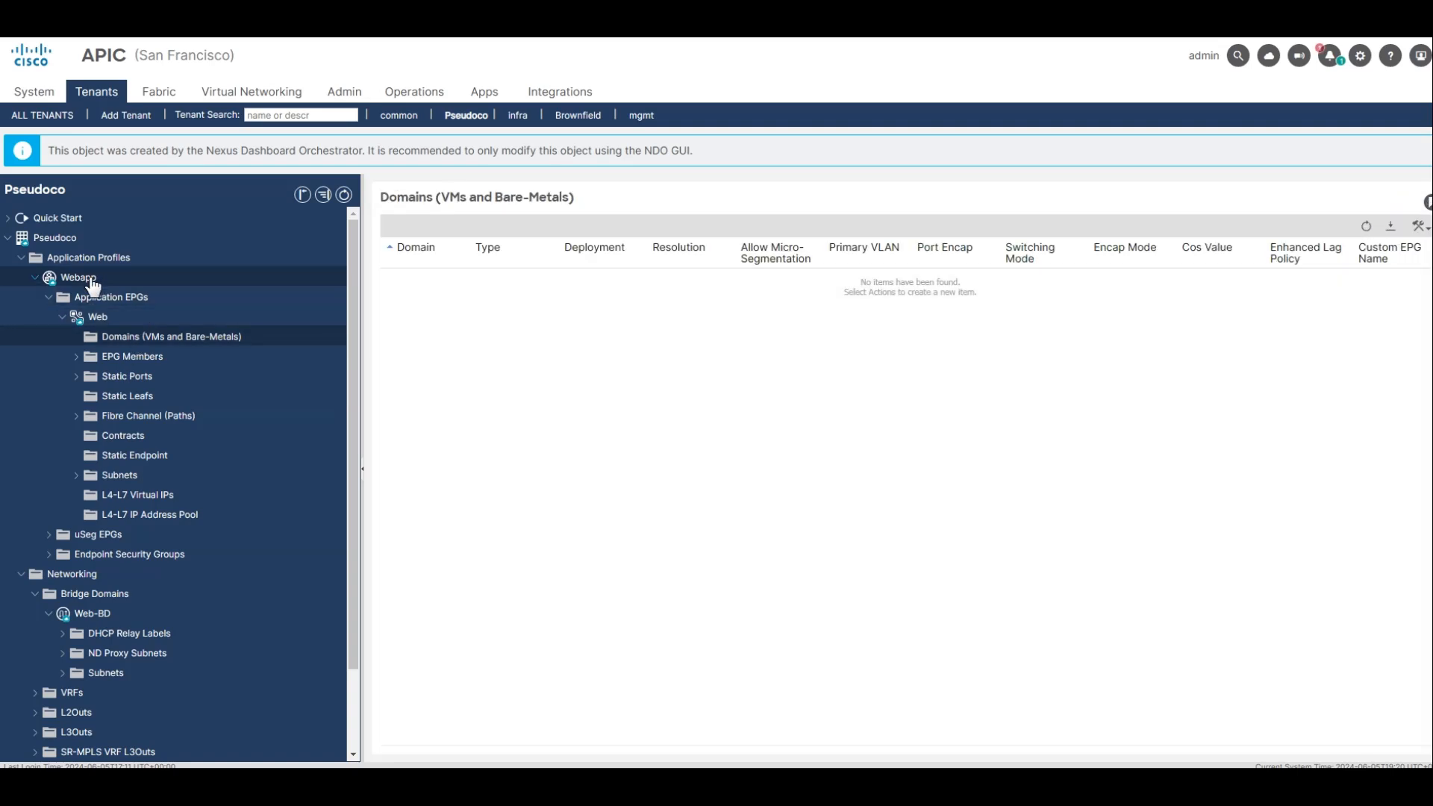
pyautogui.click(1089, 237)
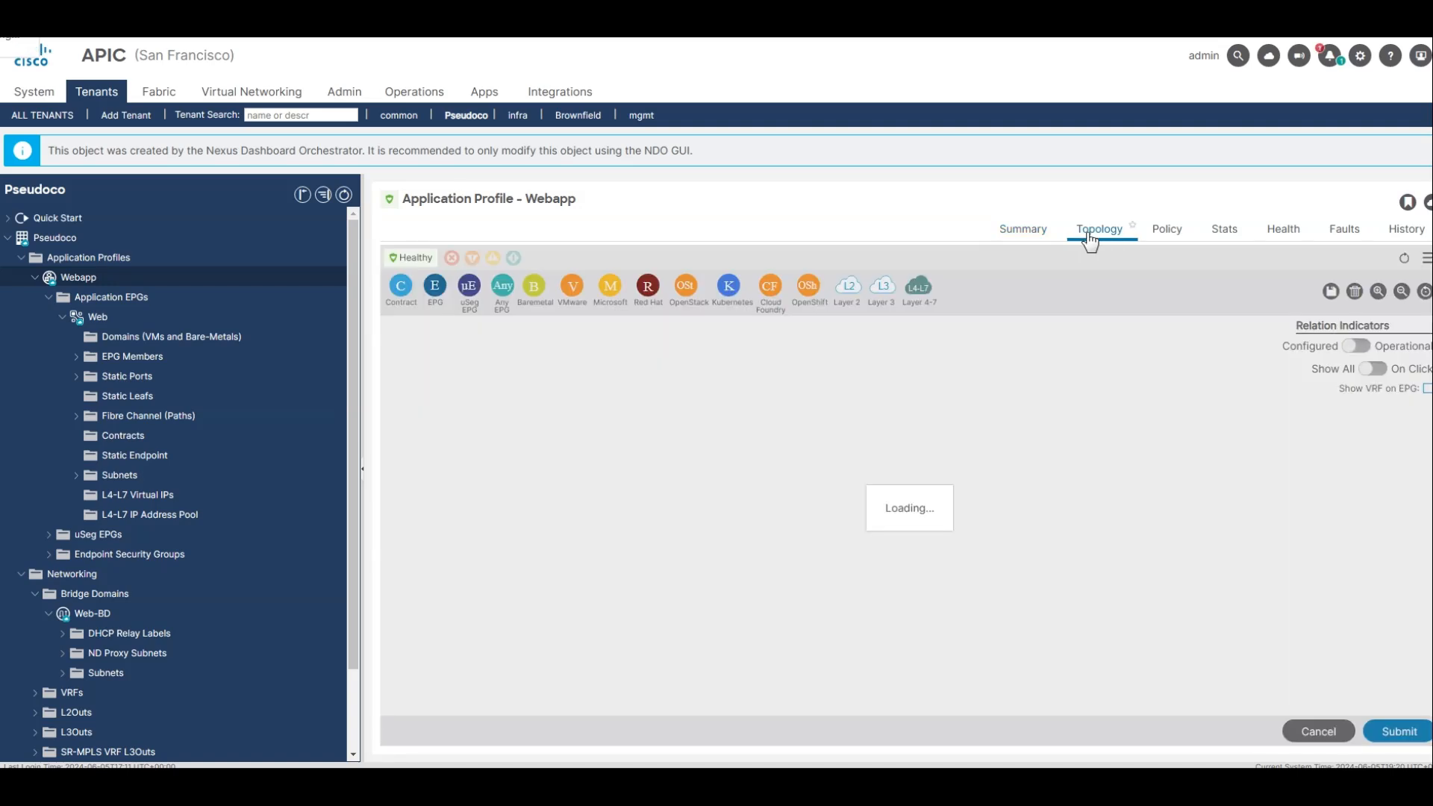
# Spread out the web-to-dns contract and the DNS EPG in the topology and examine their relations and EPG details.
pyautogui.moveTo(860, 345); pyautogui.dragTo(724, 358)
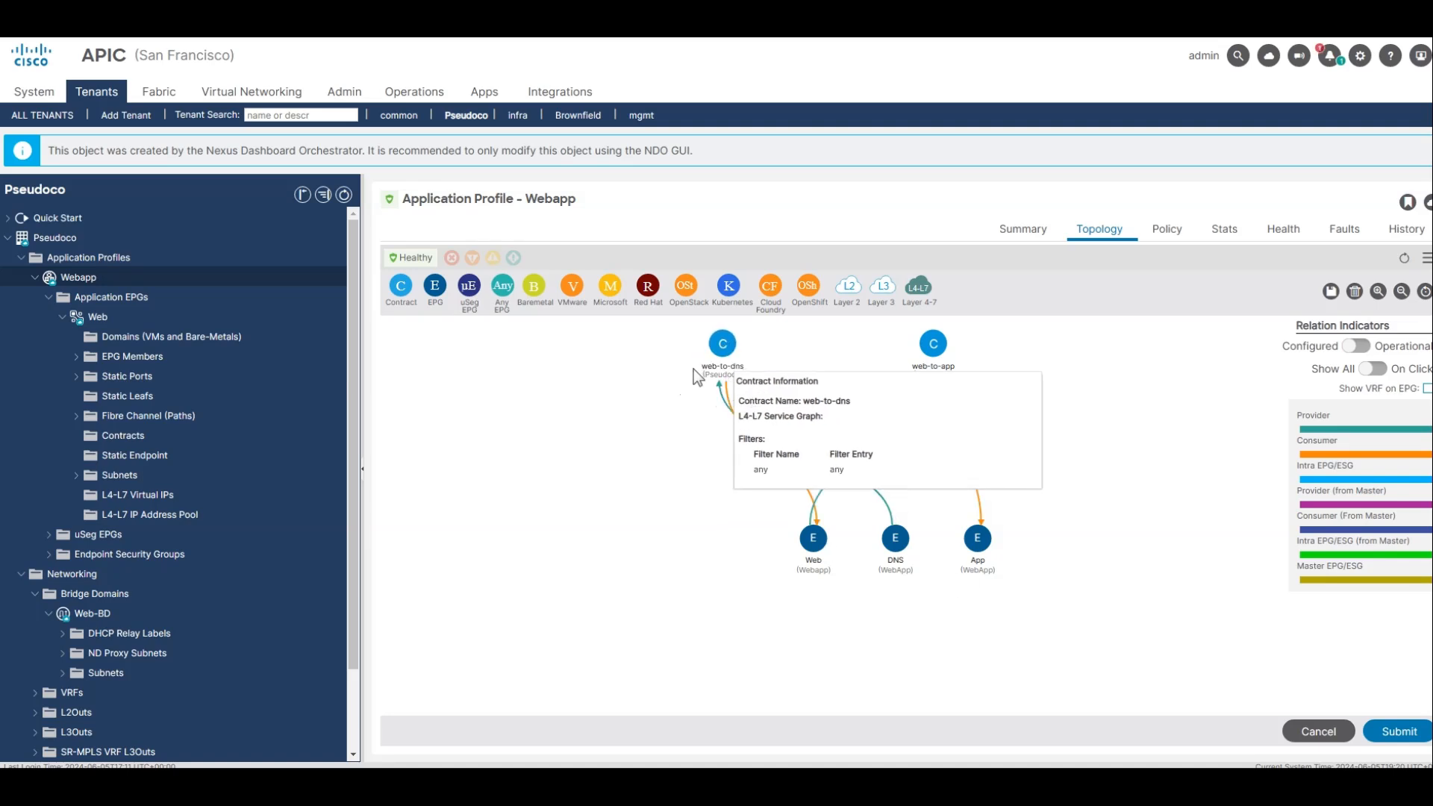
pyautogui.click(1222, 658)
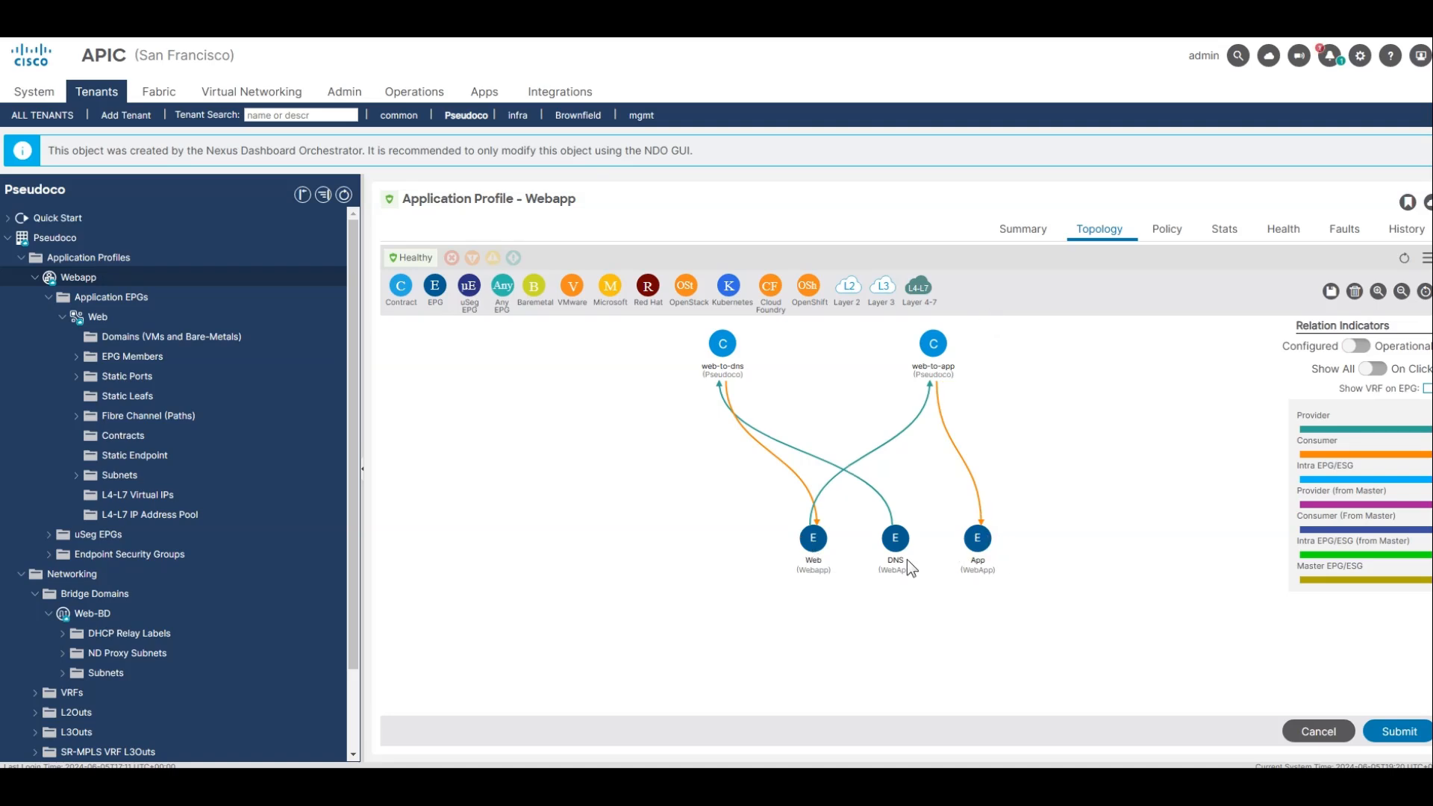
pyautogui.moveTo(908, 527); pyautogui.dragTo(639, 522)
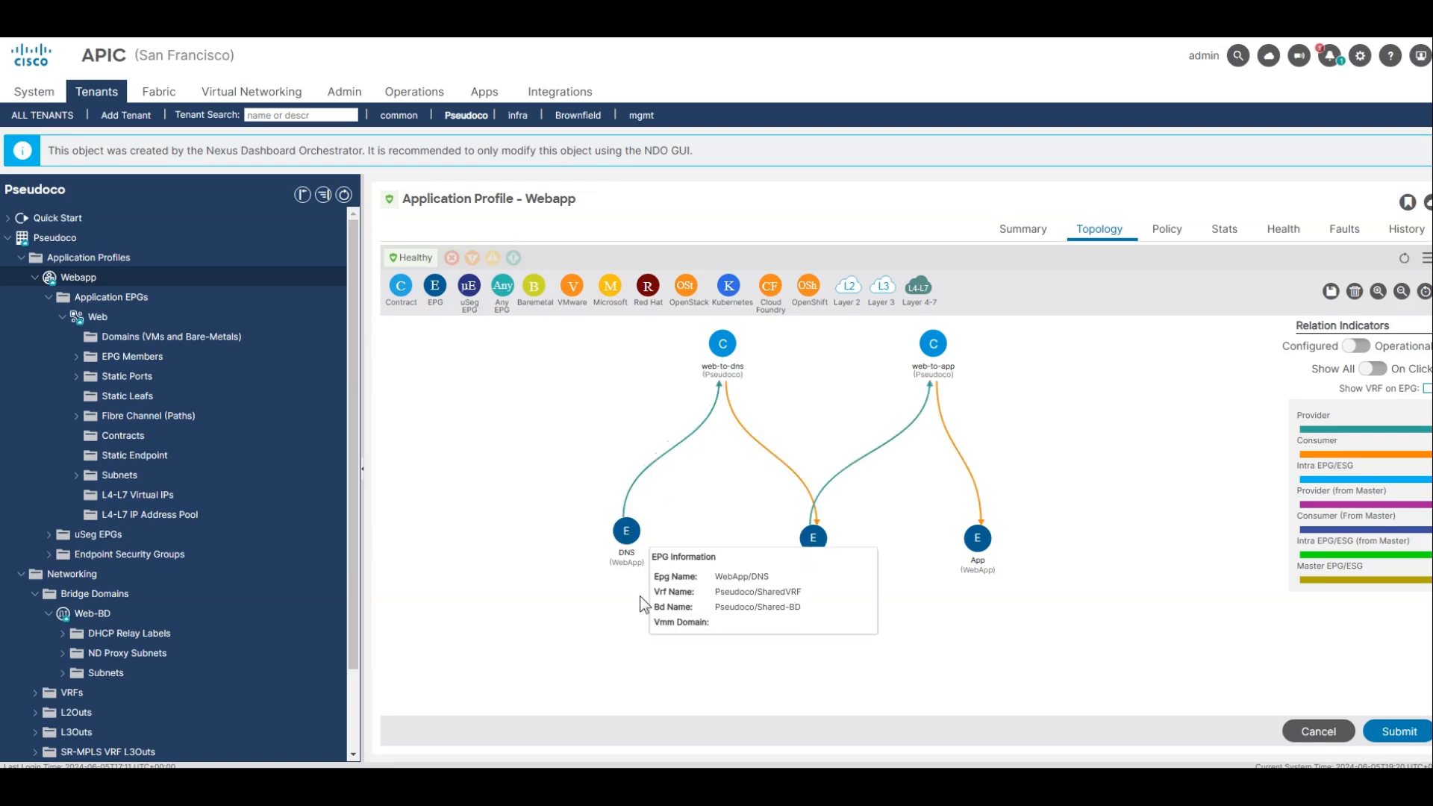
pyautogui.moveTo(619, 538)
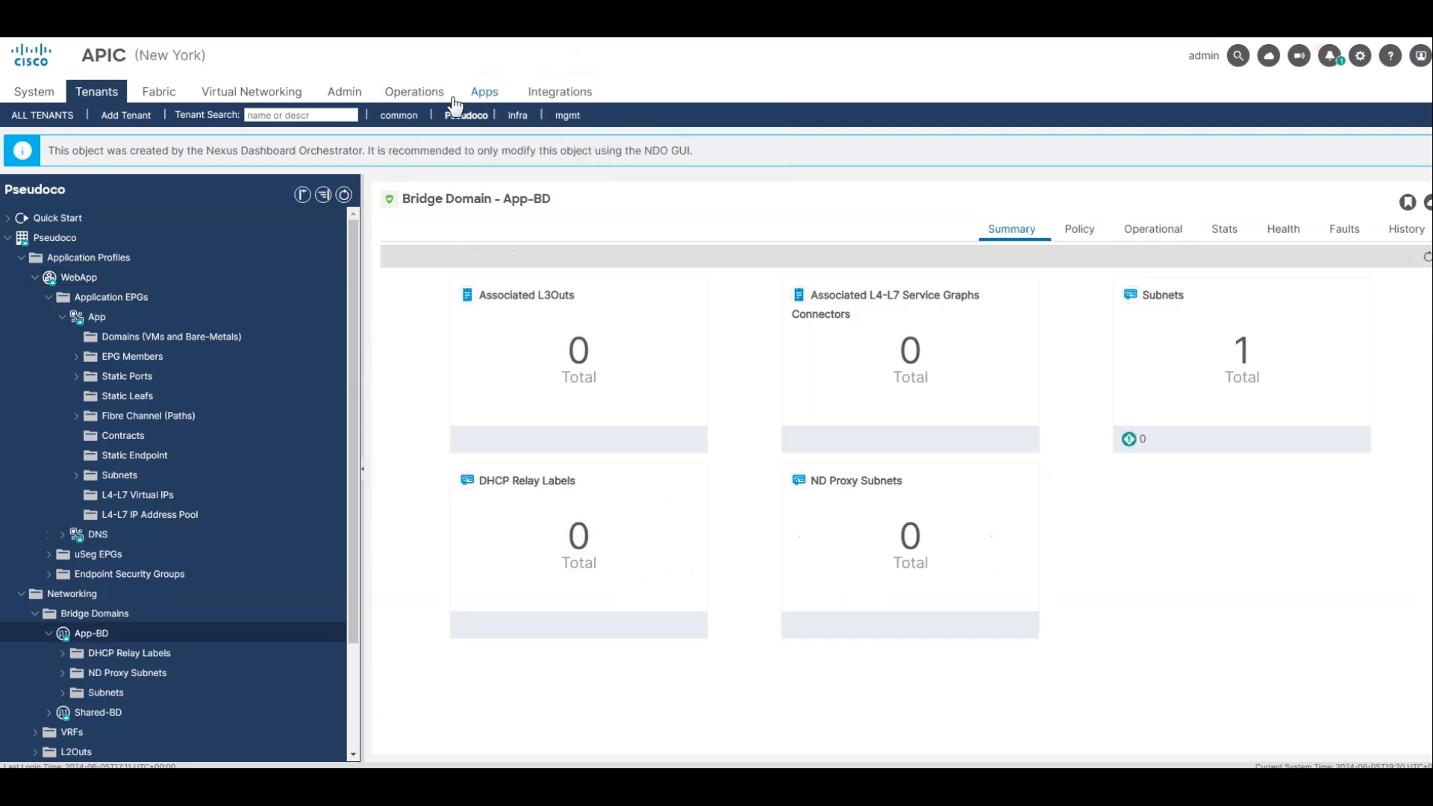
# Switch to the New York APIC and show the topology of the WebApp application profile.
pyautogui.click(228, 316)
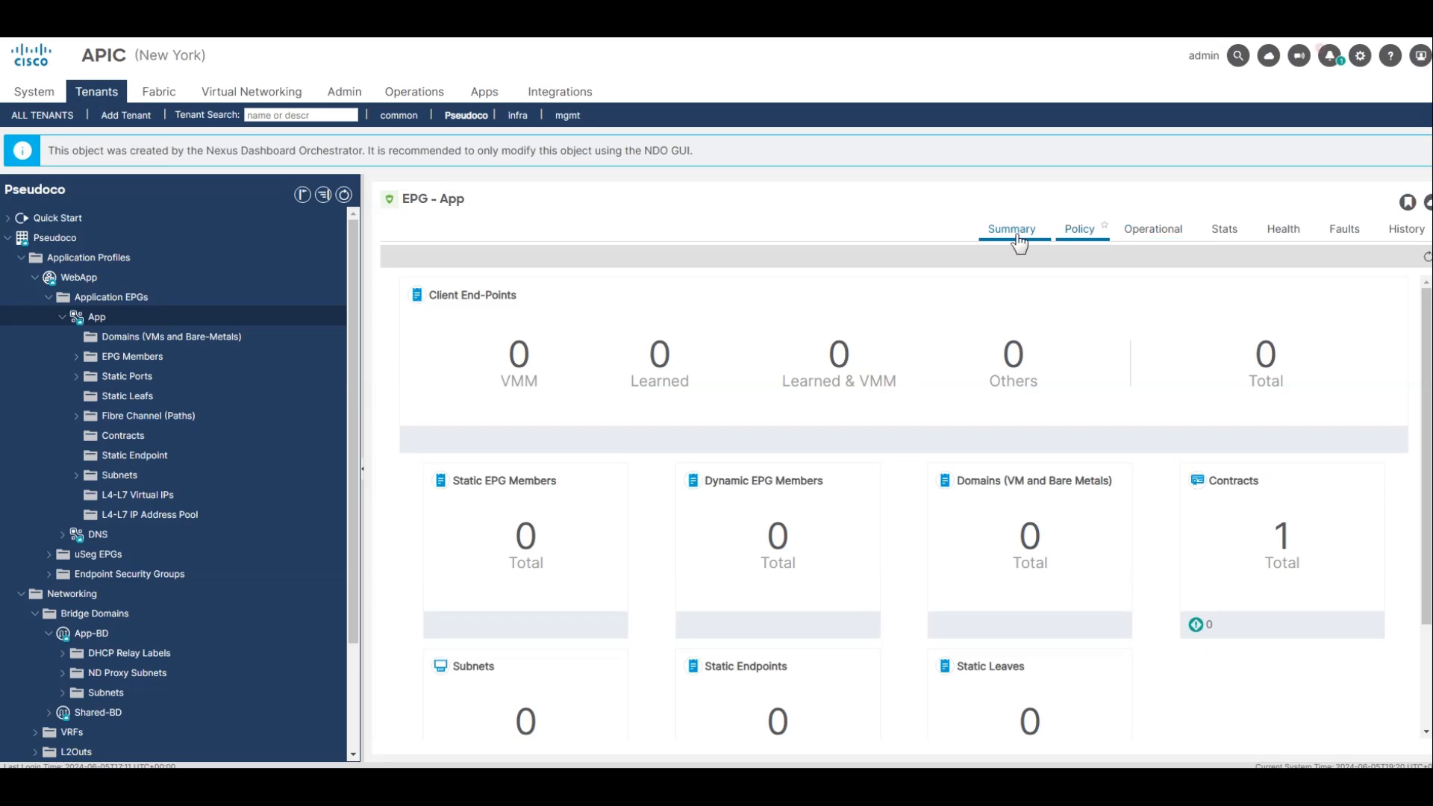
pyautogui.click(82, 278)
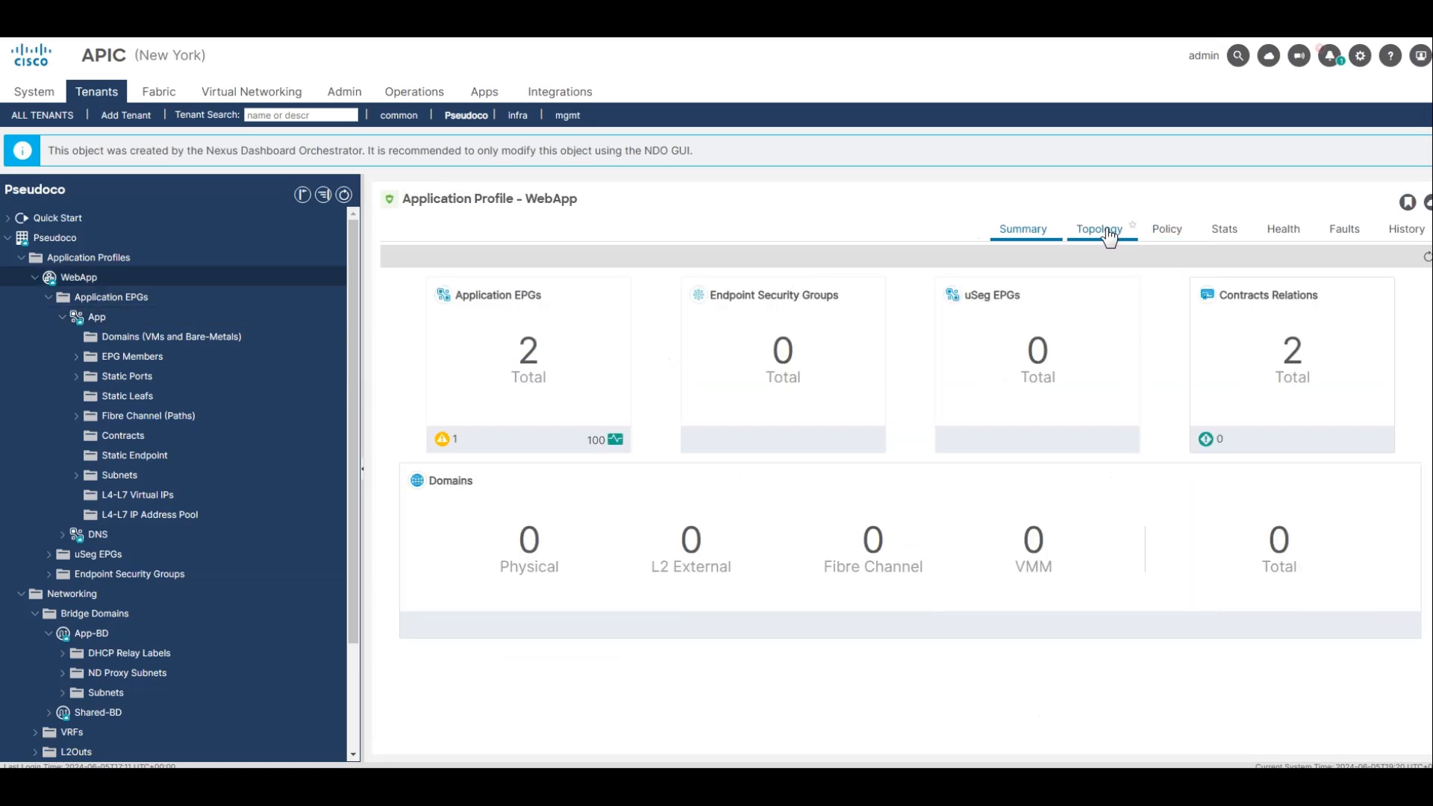
pyautogui.click(1104, 230)
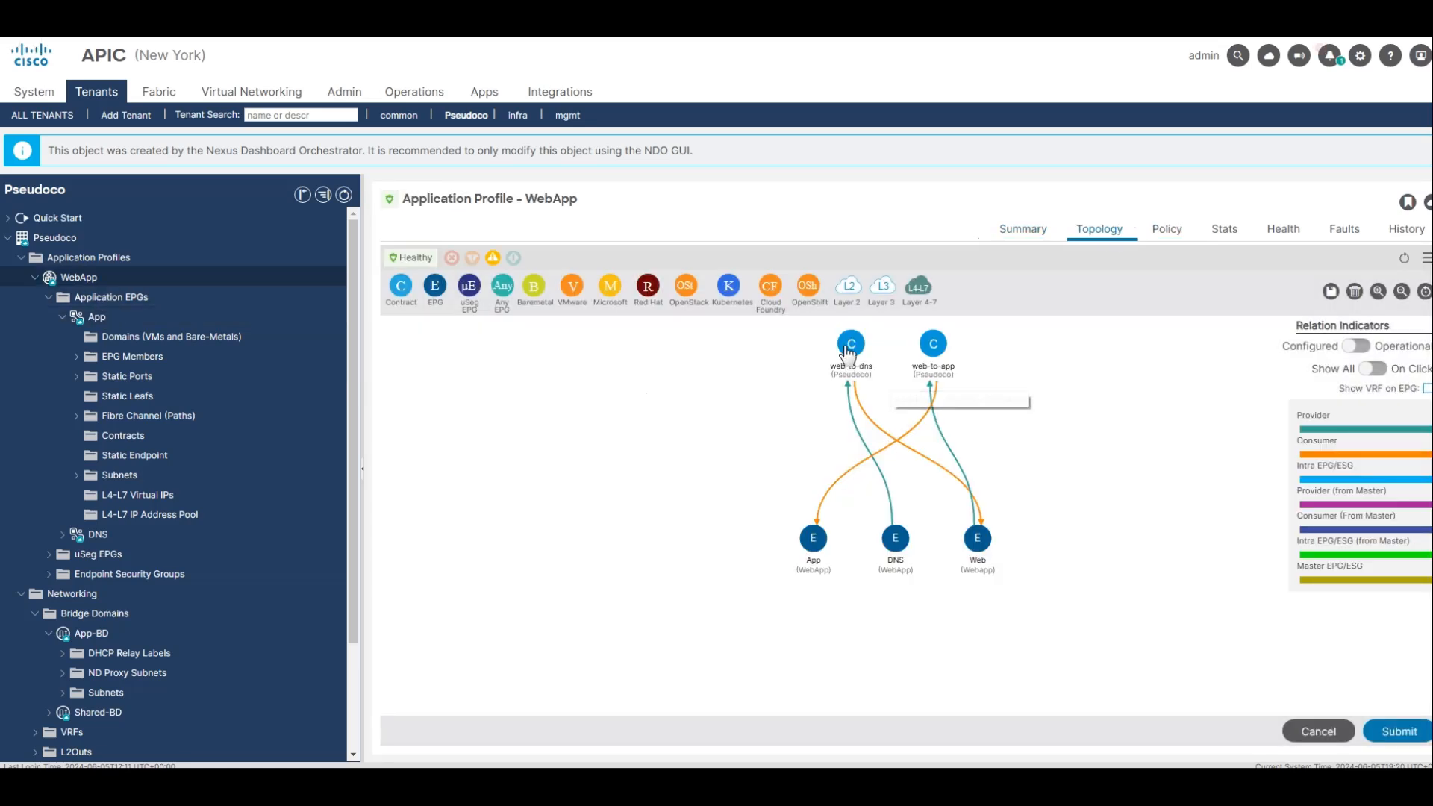
# Spread out the web-to-dns and web-to-app contracts and the Web EPG in the WebApp topology to separate their relation lines.
pyautogui.moveTo(1125, 373); pyautogui.dragTo(1123, 371)
pyautogui.moveTo(934, 360); pyautogui.dragTo(758, 358)
pyautogui.moveTo(988, 547); pyautogui.dragTo(1066, 547)
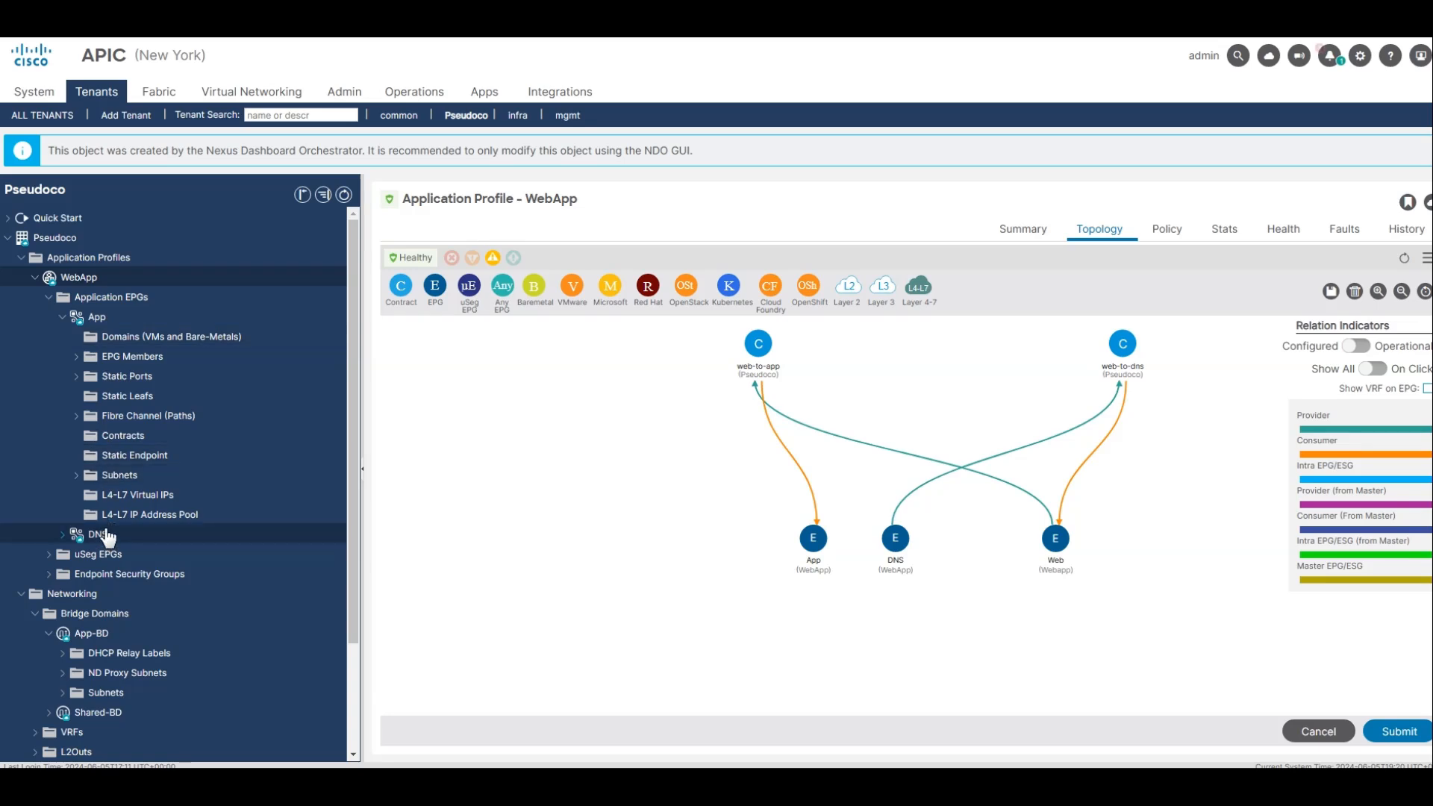
# View the summaries of the DNS EPG and the Shared-BD bridge domain in tenant Pseudoco, and expand Shared-BD.
pyautogui.click(99, 536)
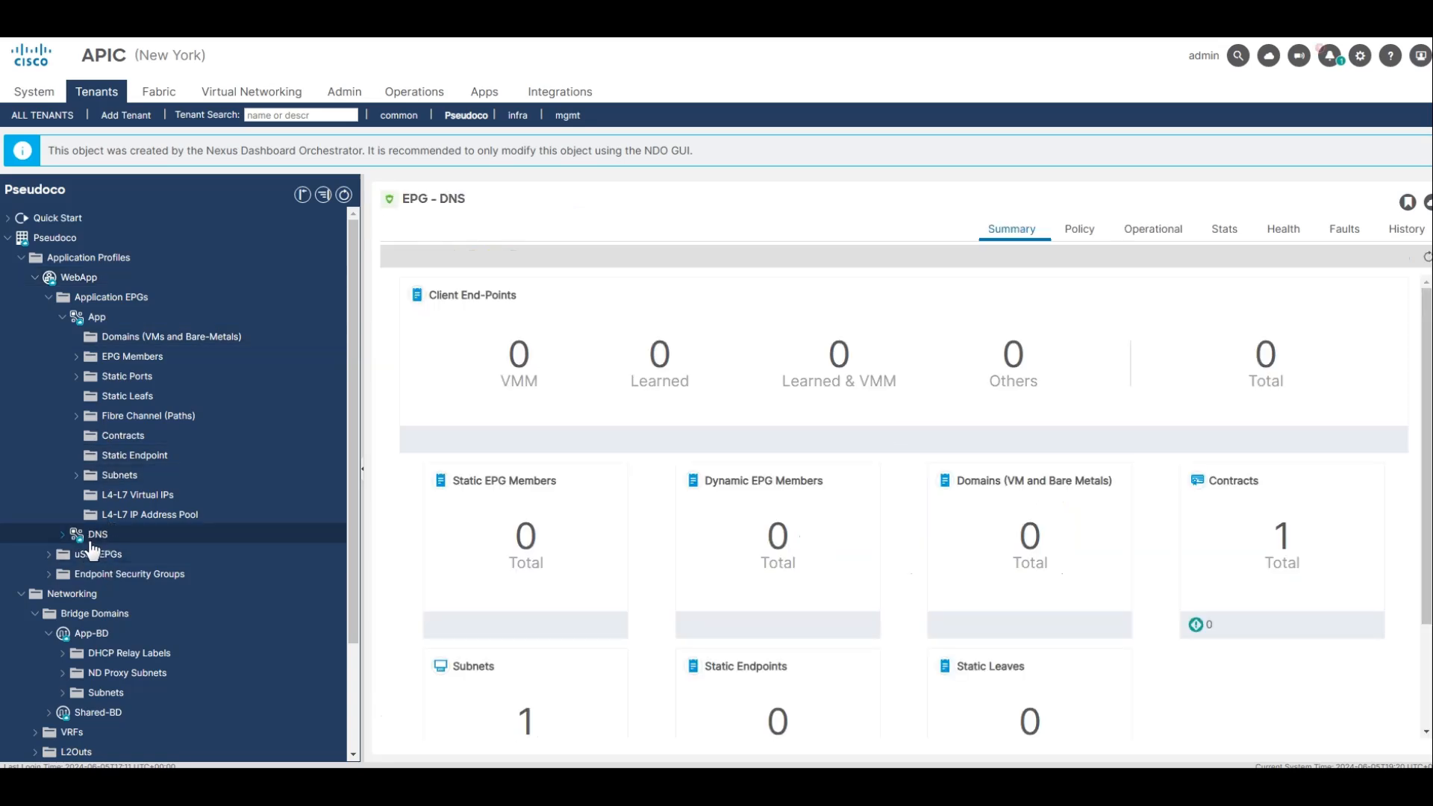
pyautogui.click(95, 714)
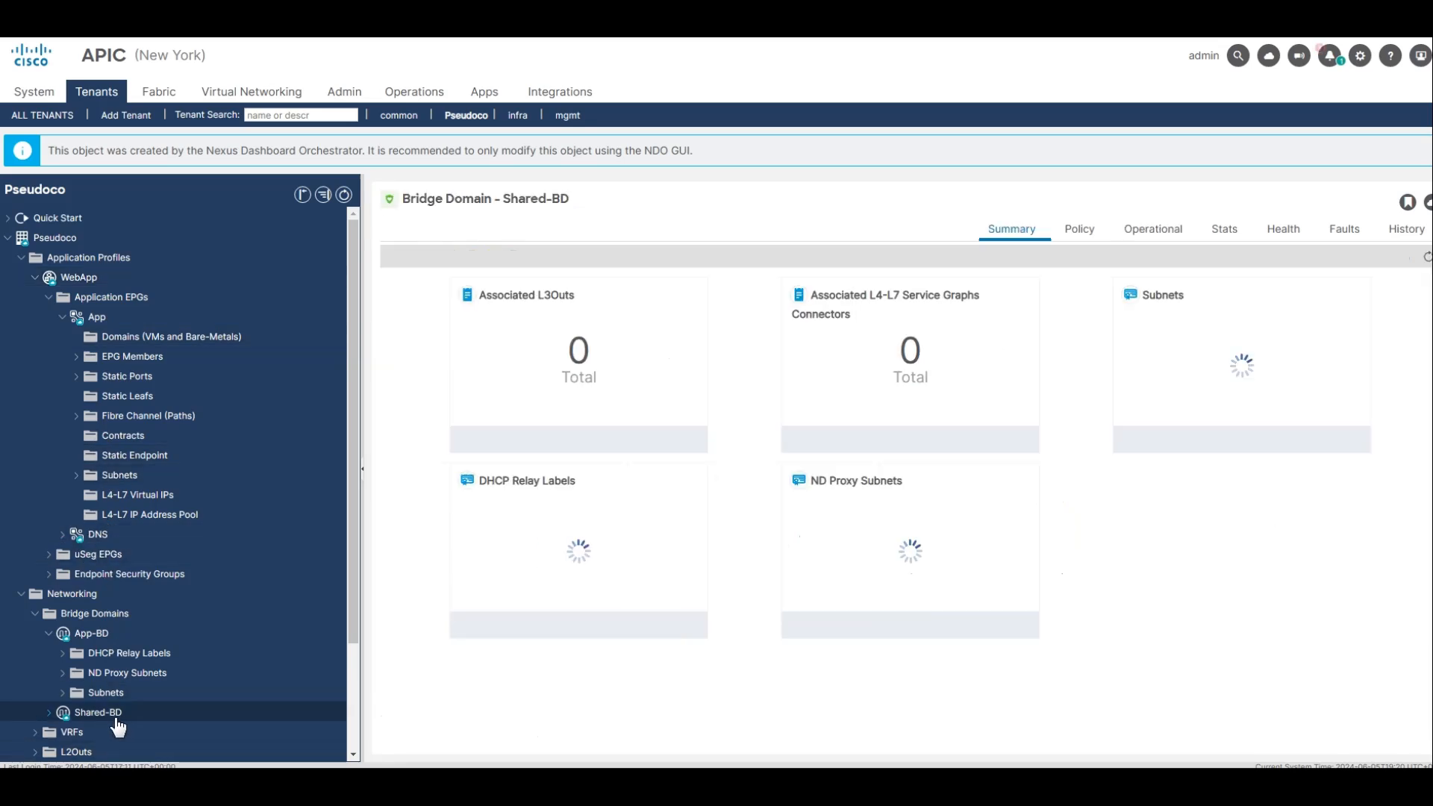
pyautogui.click(49, 712)
# Show the subnets configured under the DNS EPG and examine their scope and subnet control settings.
pyautogui.scroll(-3, 185, 702)
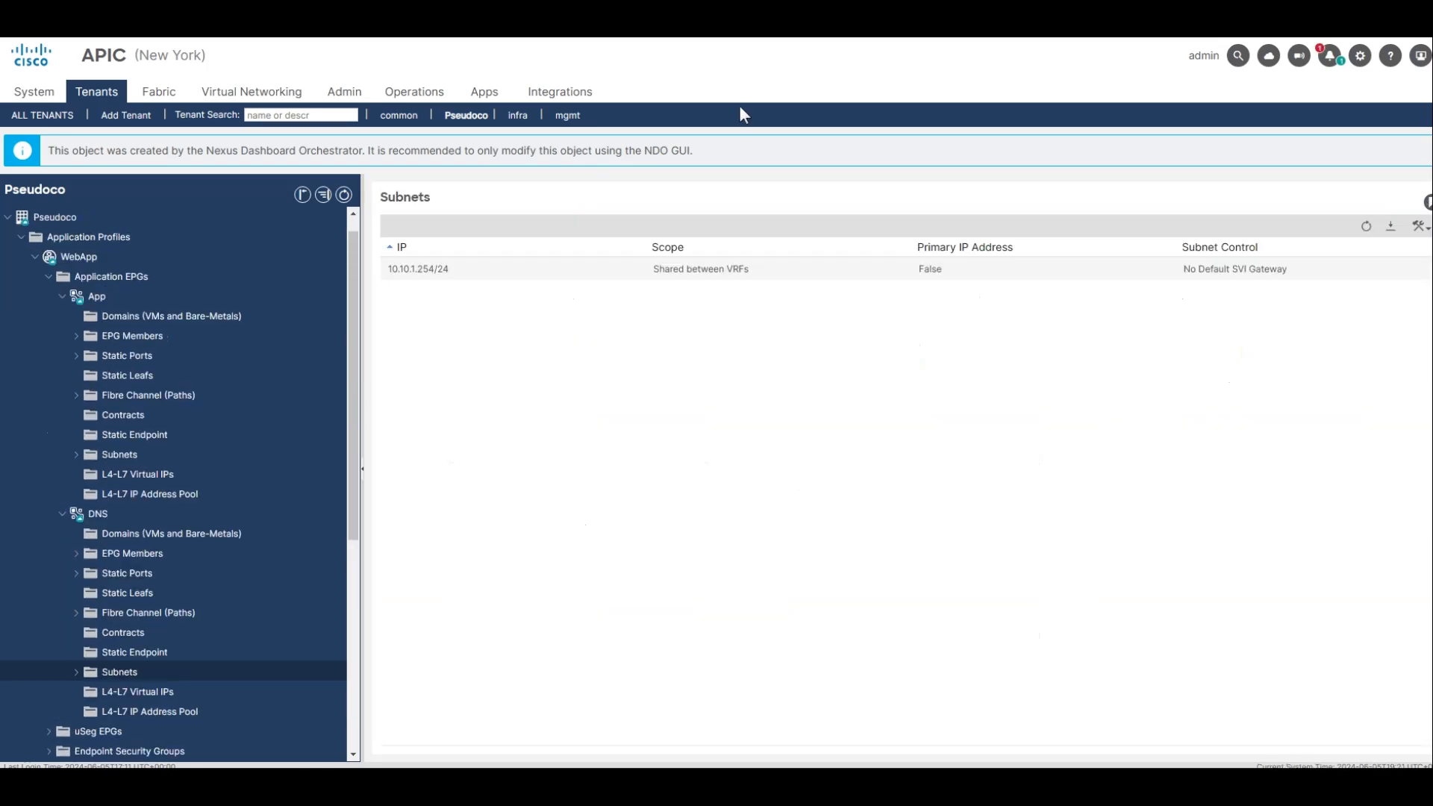
pyautogui.click(104, 516)
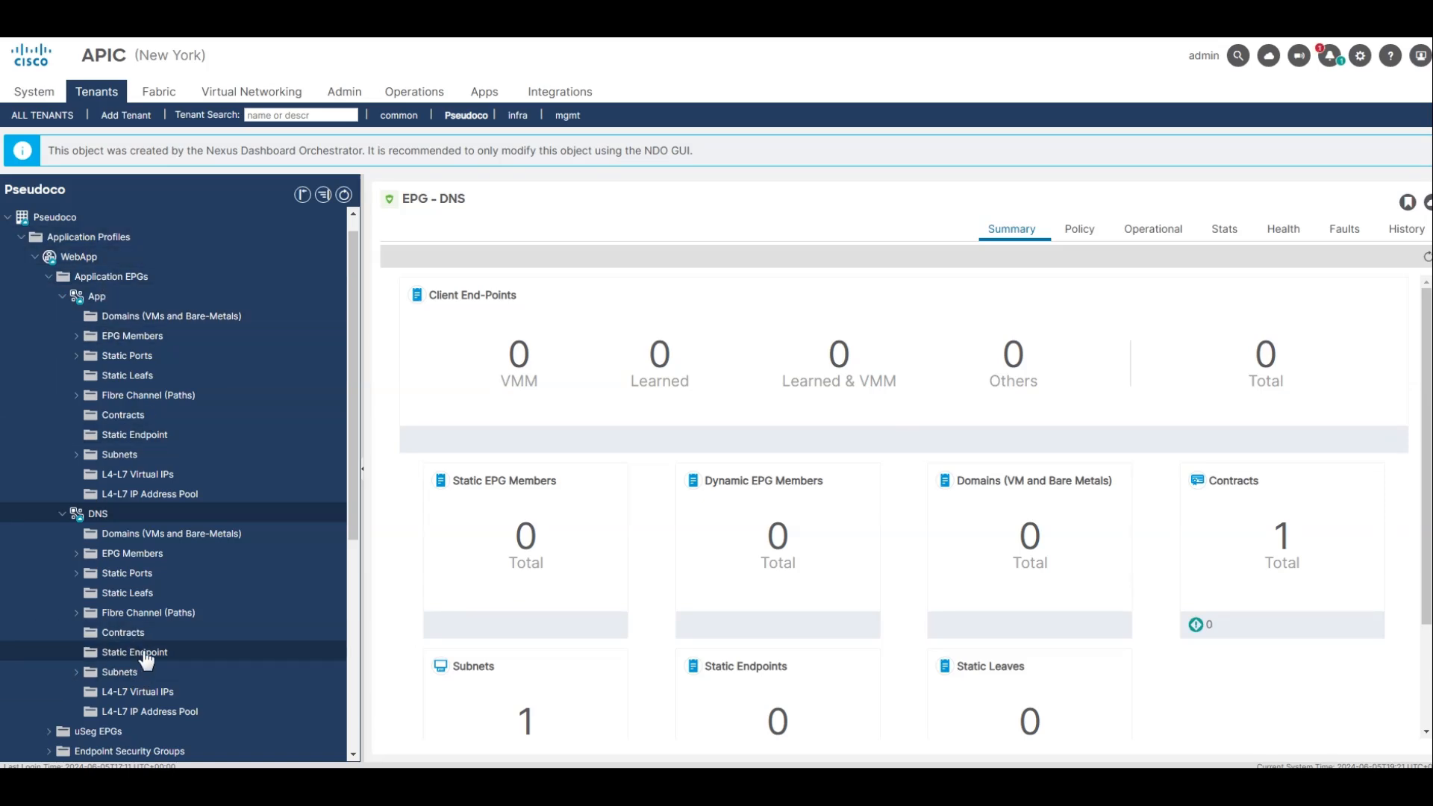
pyautogui.click(123, 672)
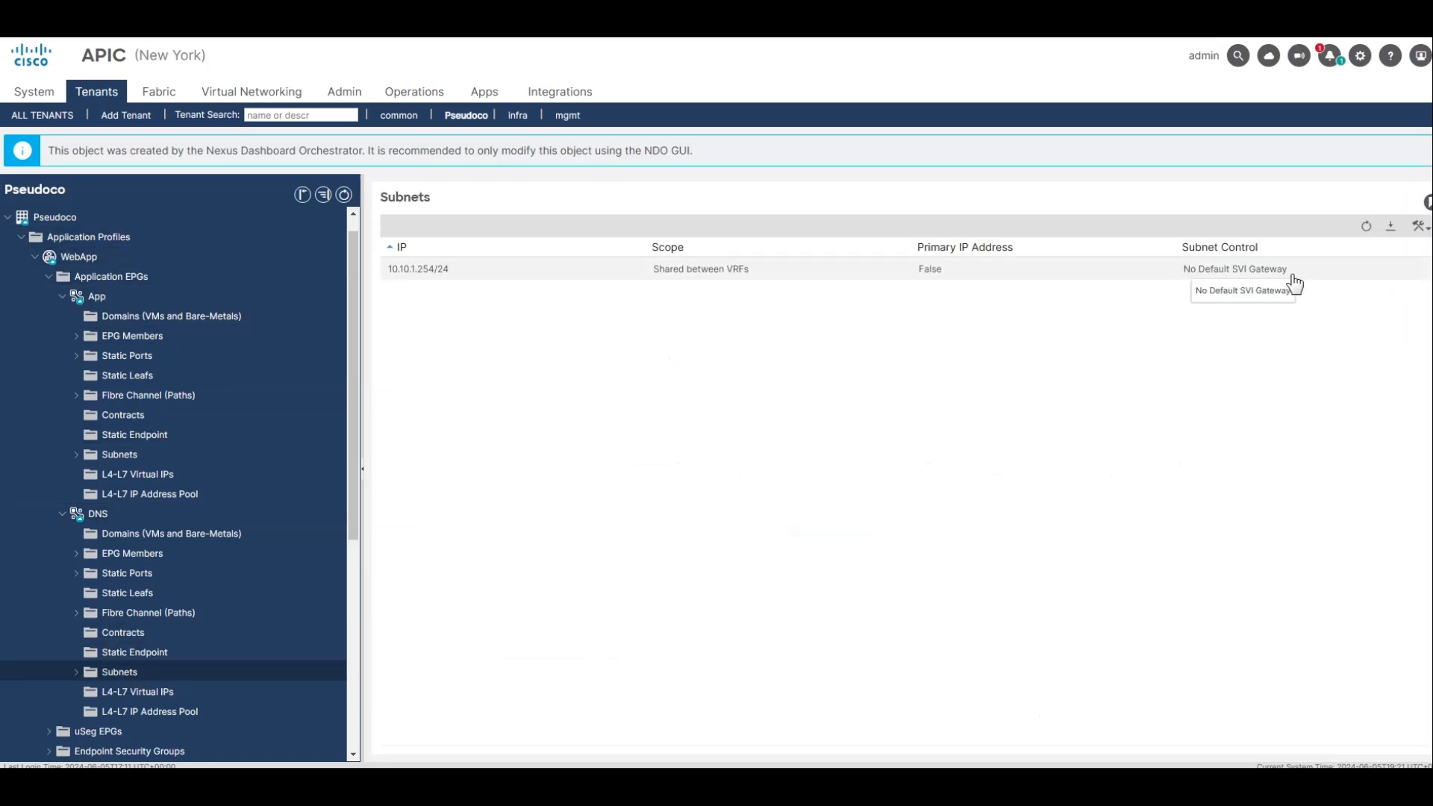
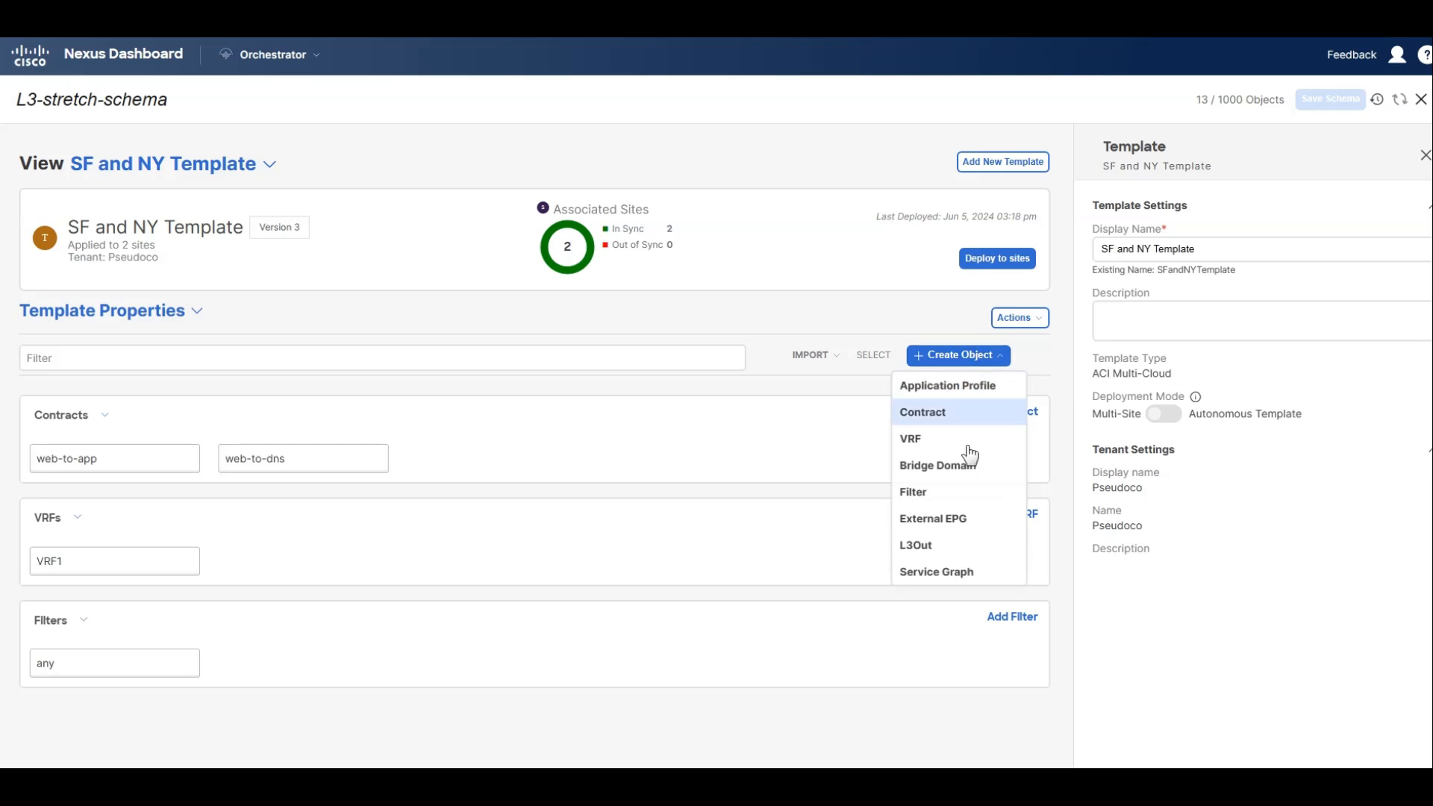
# Create a bridge domain named DB-BD in the SF and NY Template and associate it with VRF1.
pyautogui.click(947, 467)
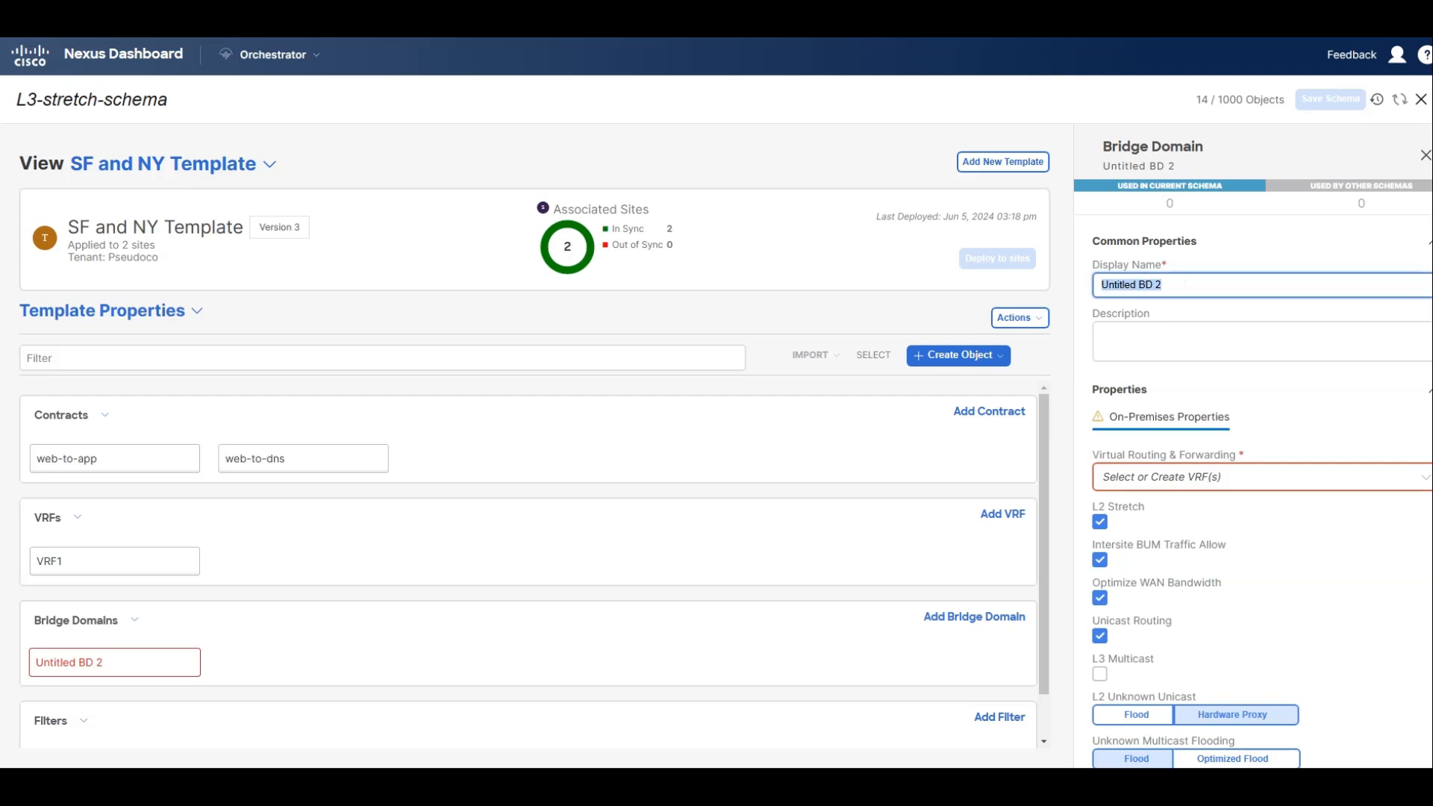
pyautogui.write('DB-')
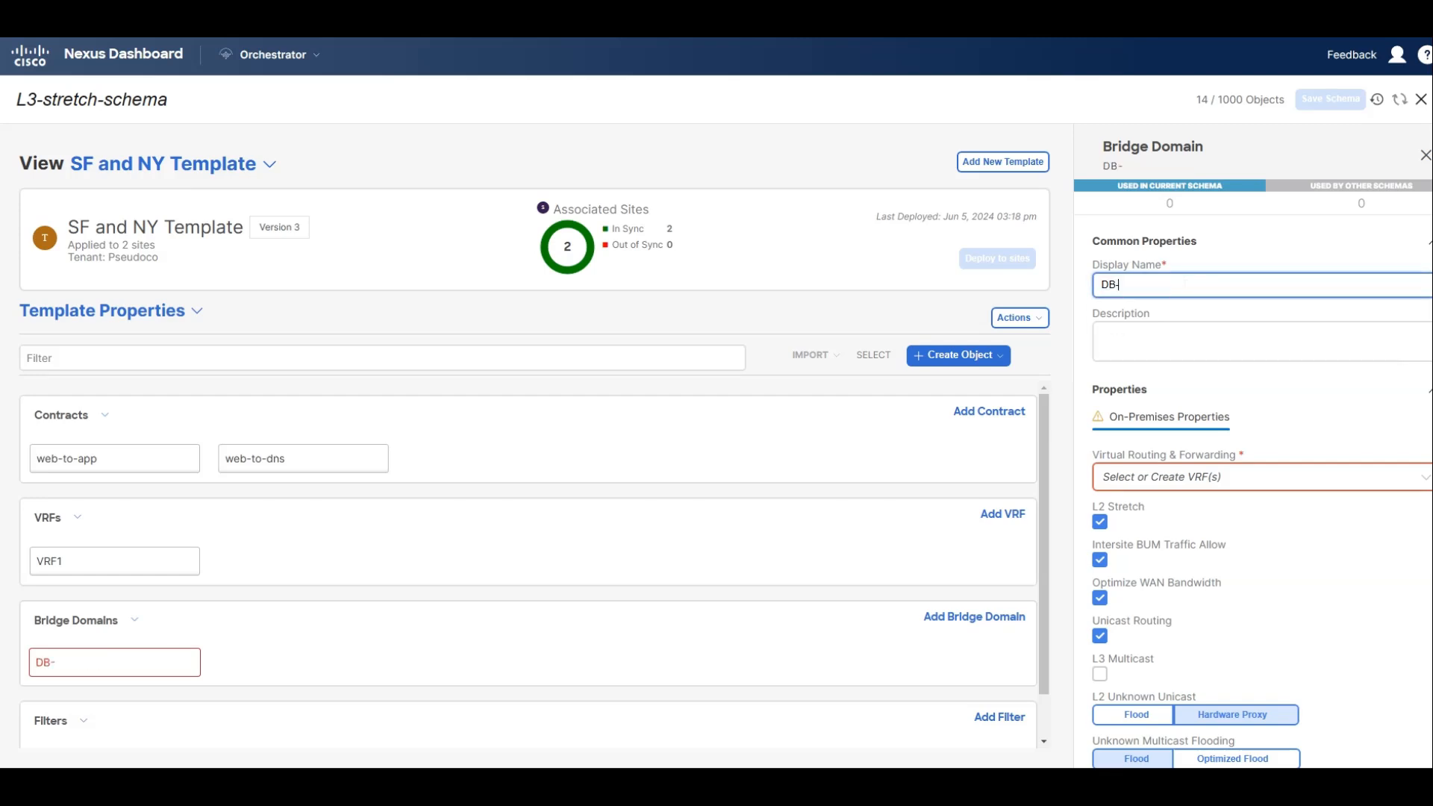
pyautogui.write('BD')
pyautogui.press('Tab')
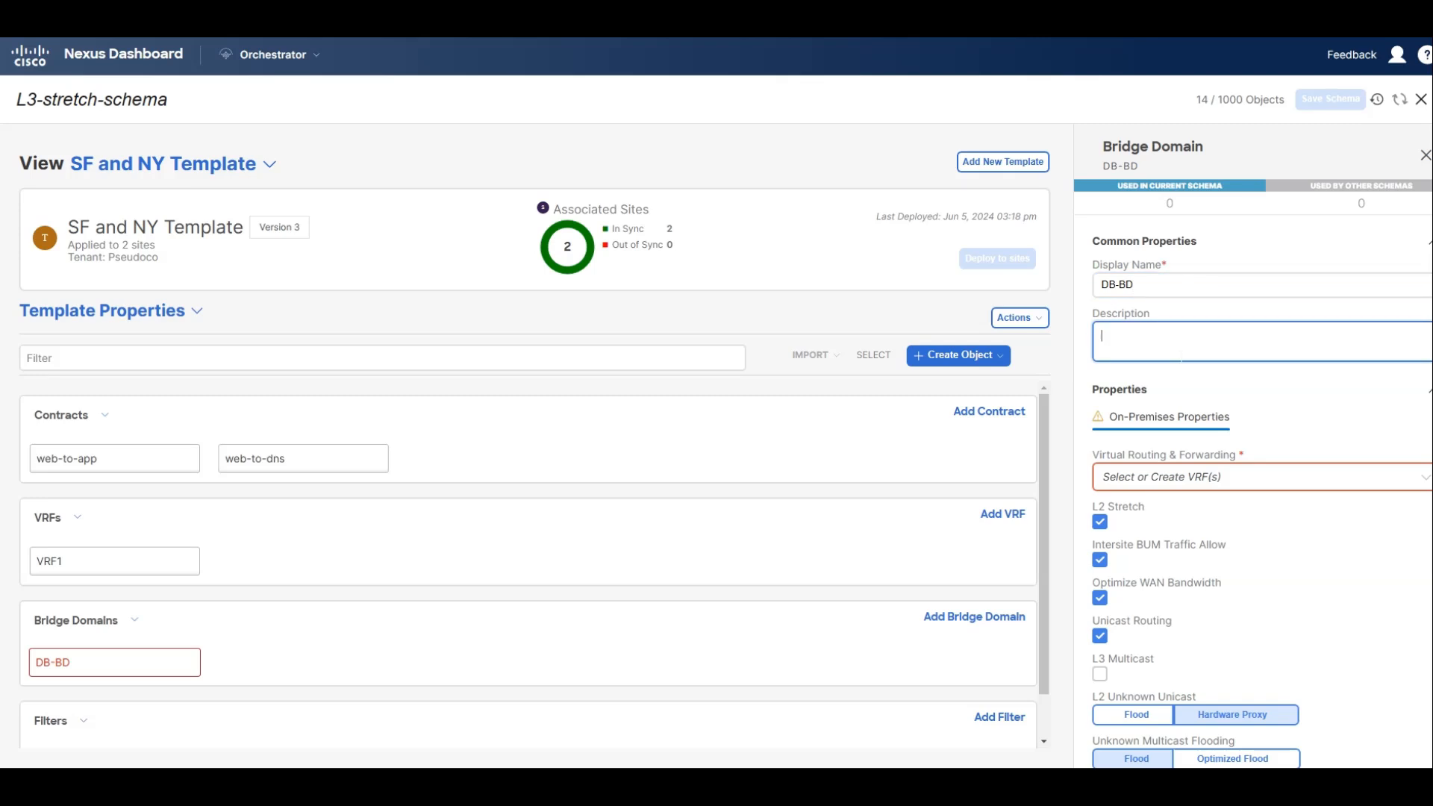
pyautogui.click(1156, 478)
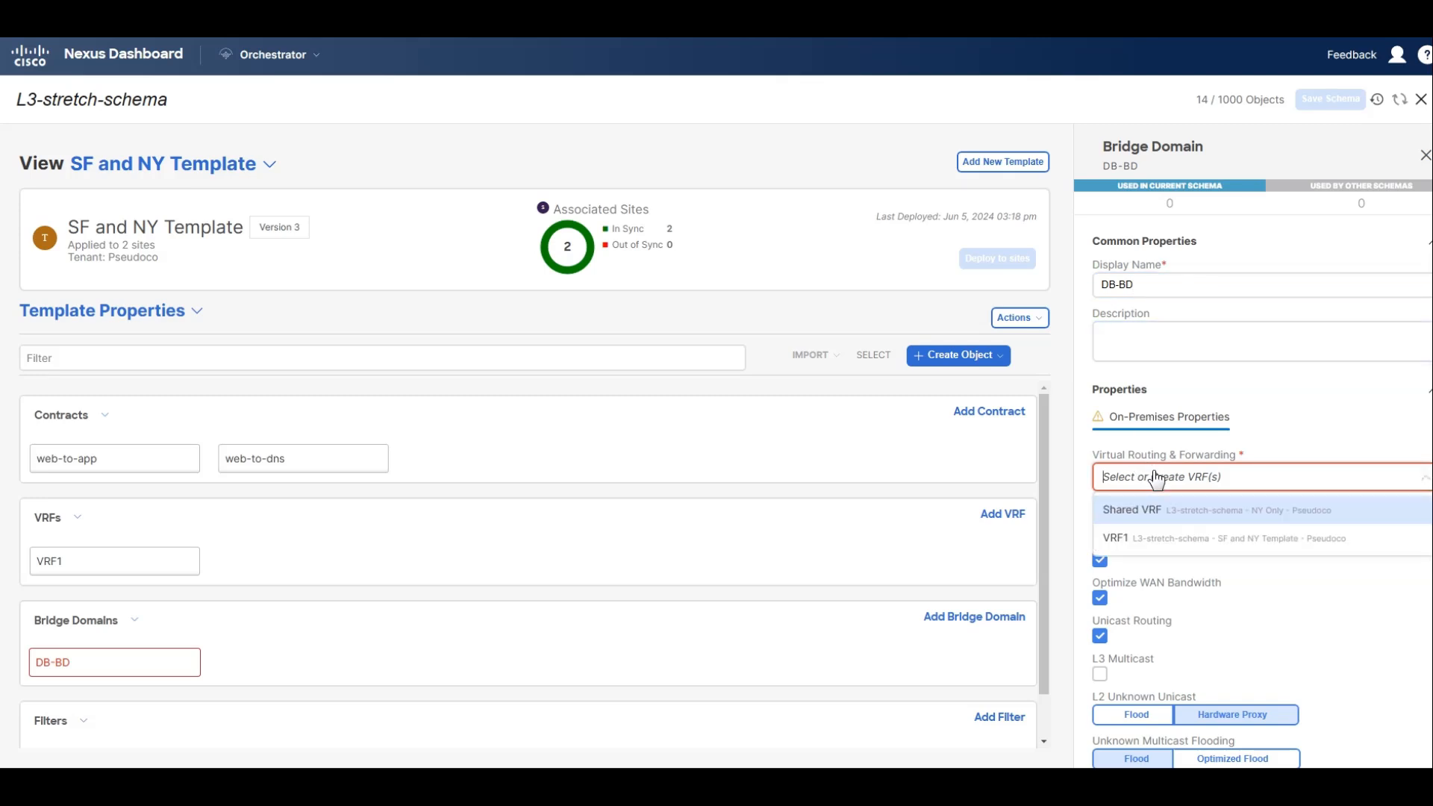
pyautogui.click(1134, 539)
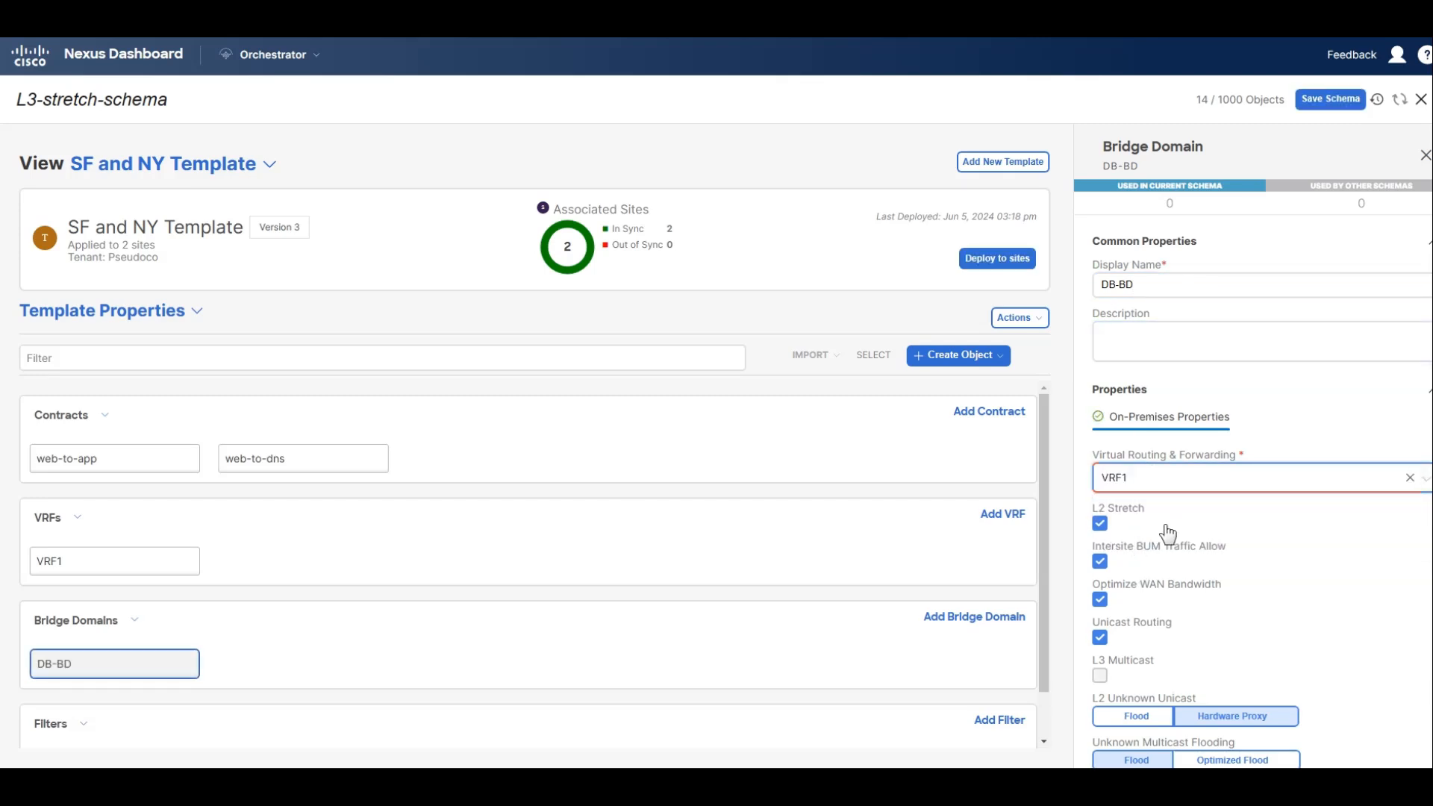
# Disable Intersite BUM Traffic Allow on the DB-BD bridge domain and accept the resulting option resets.
pyautogui.scroll(-1, 1166, 527)
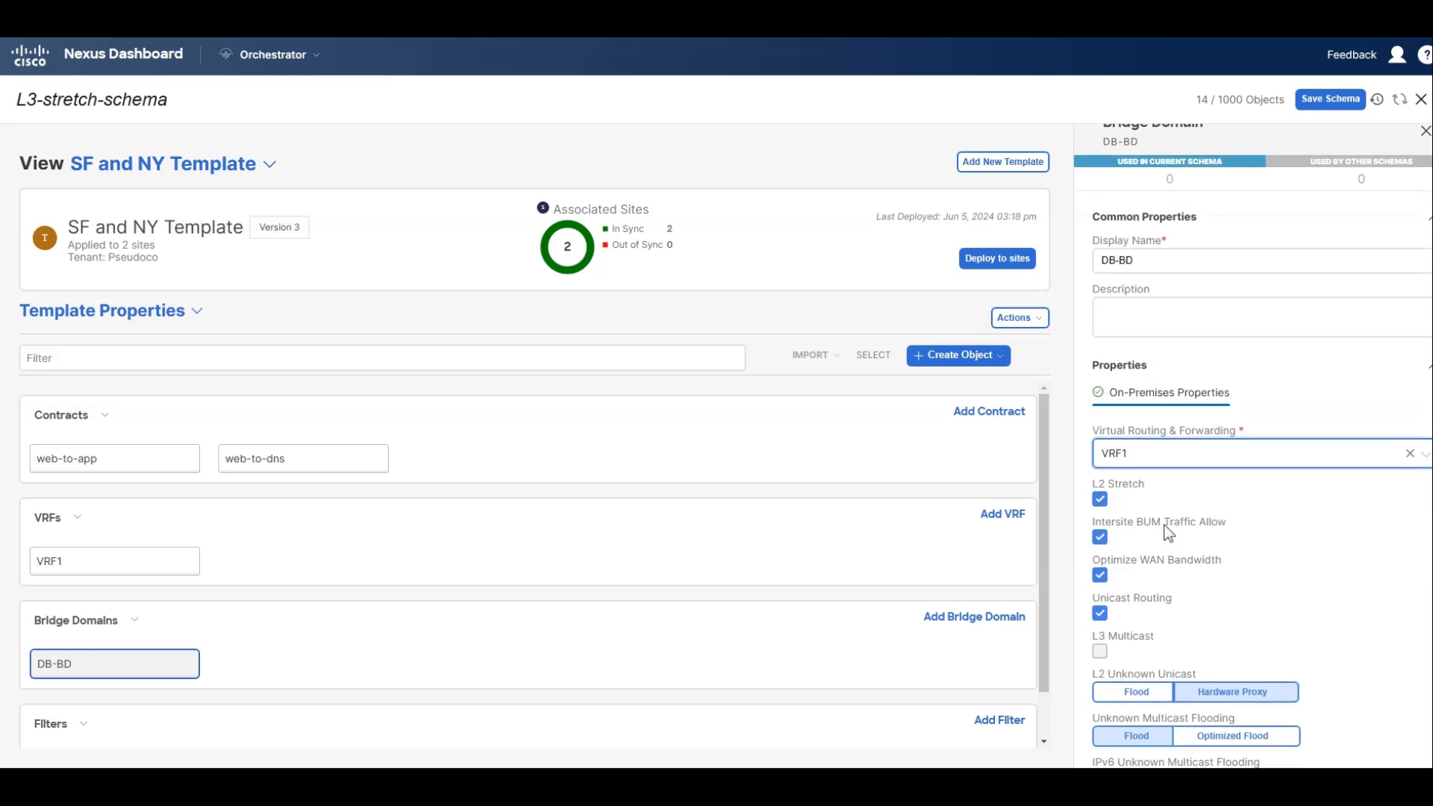
pyautogui.scroll(-2, 1166, 527)
pyautogui.scroll(-4, 1169, 533)
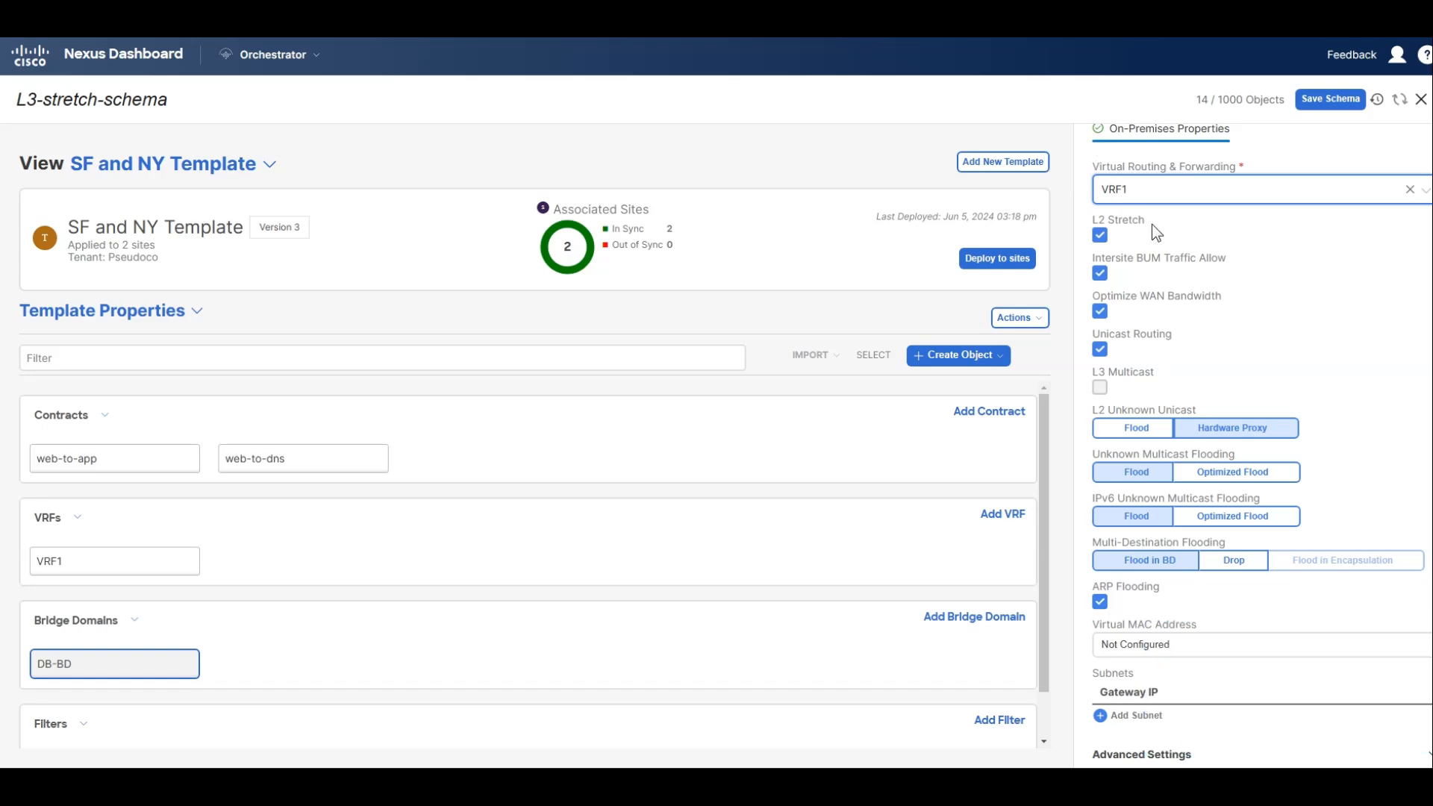
pyautogui.moveTo(1123, 261); pyautogui.dragTo(1224, 258)
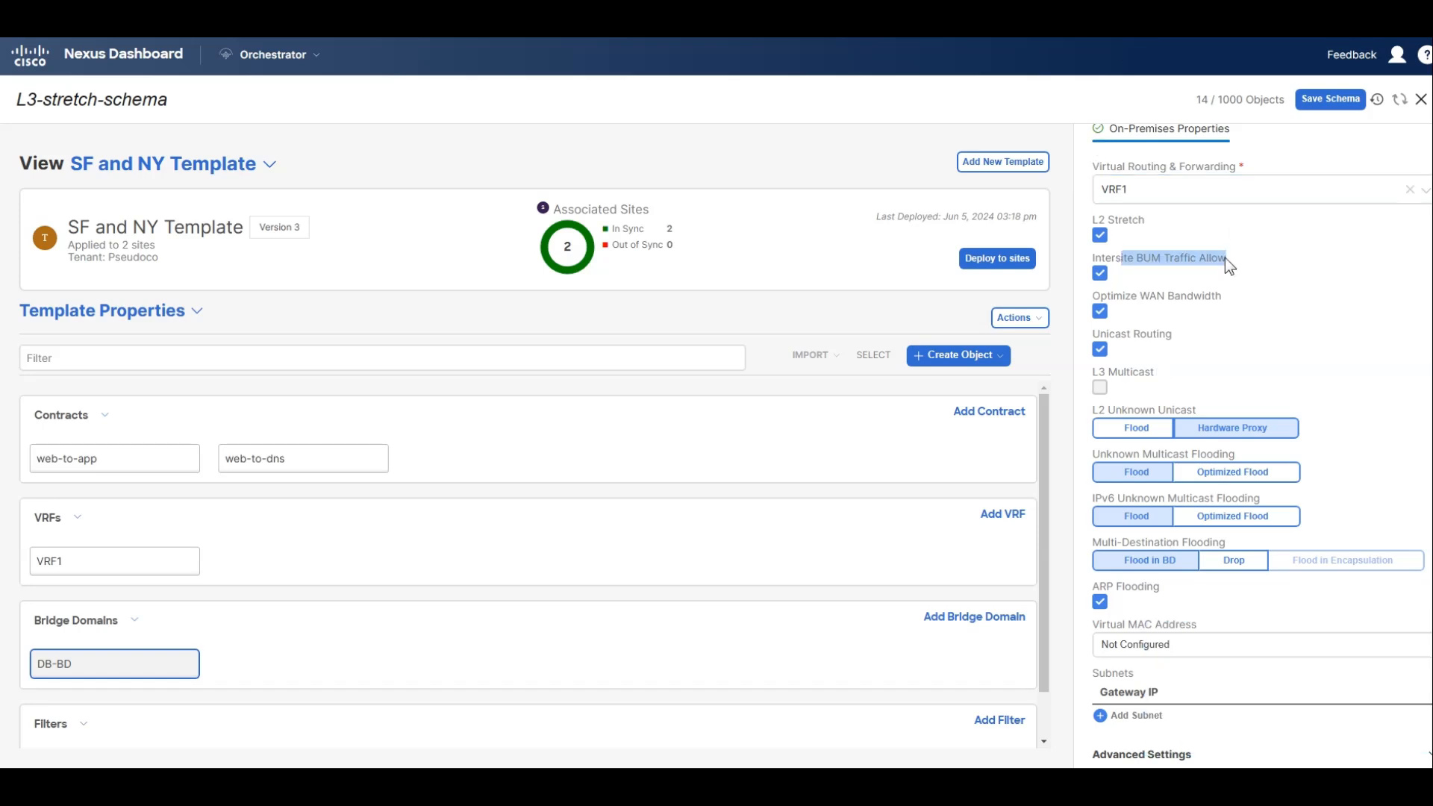
pyautogui.doubleClick(1218, 258)
pyautogui.tripleClick(1216, 258)
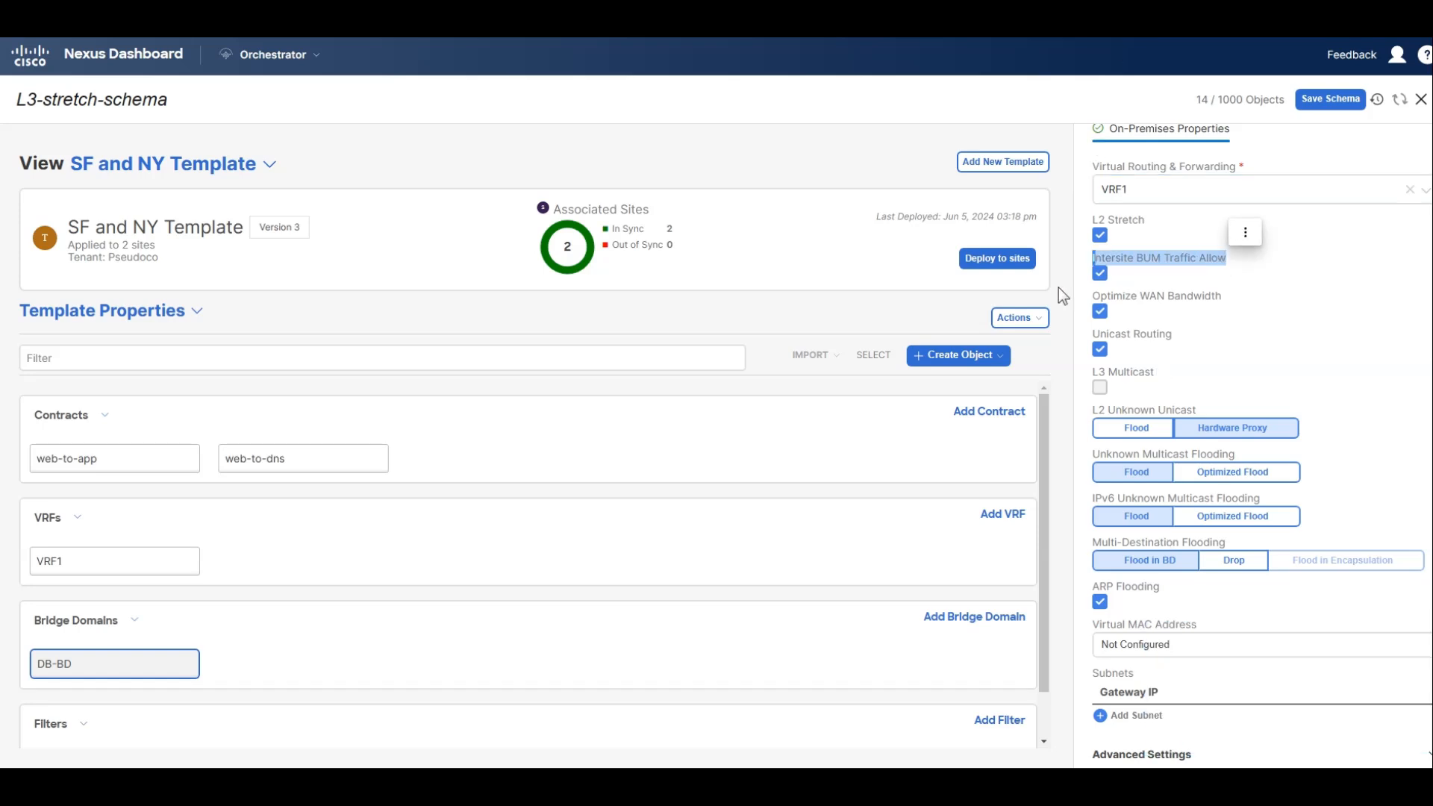
pyautogui.click(1100, 274)
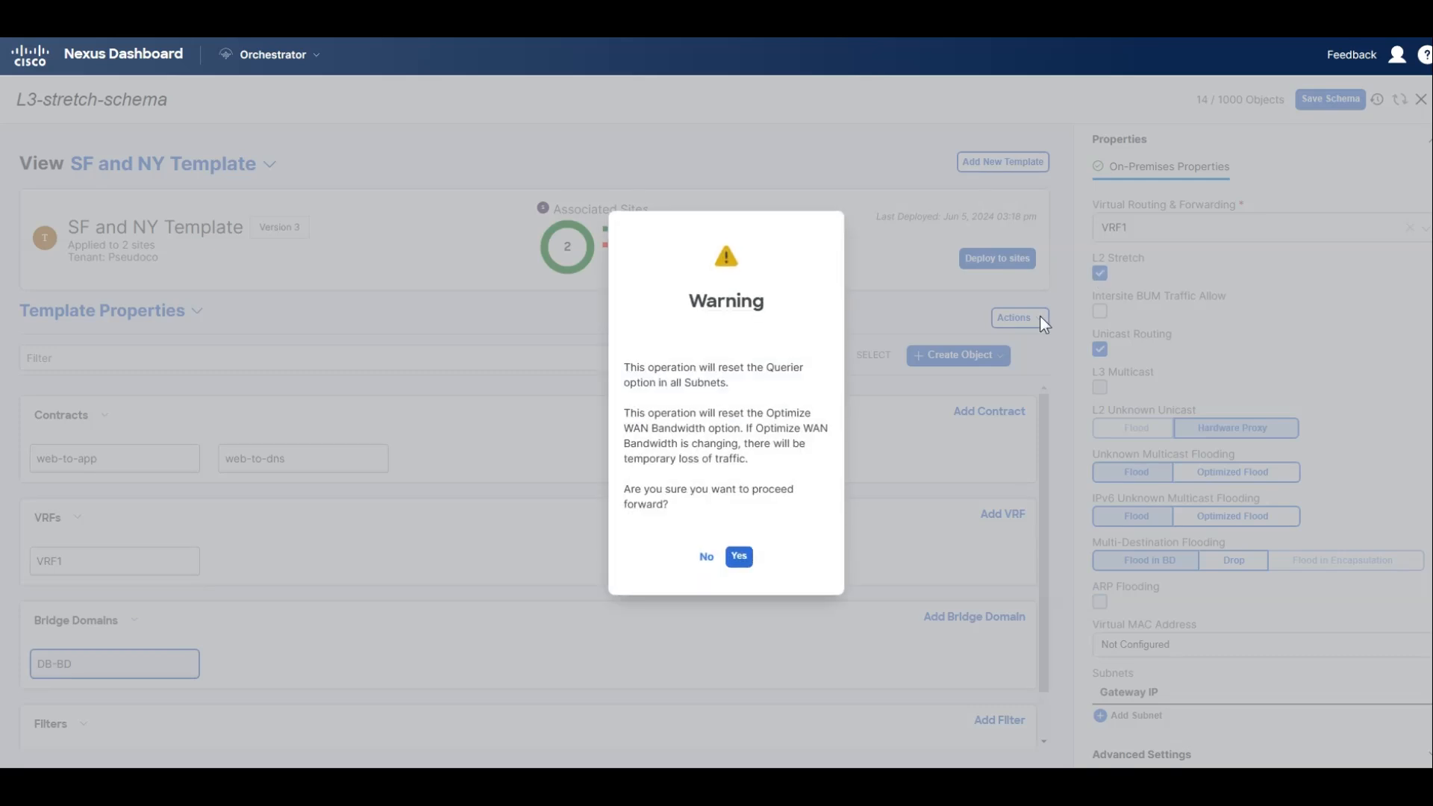
pyautogui.moveTo(661, 369); pyautogui.dragTo(752, 377)
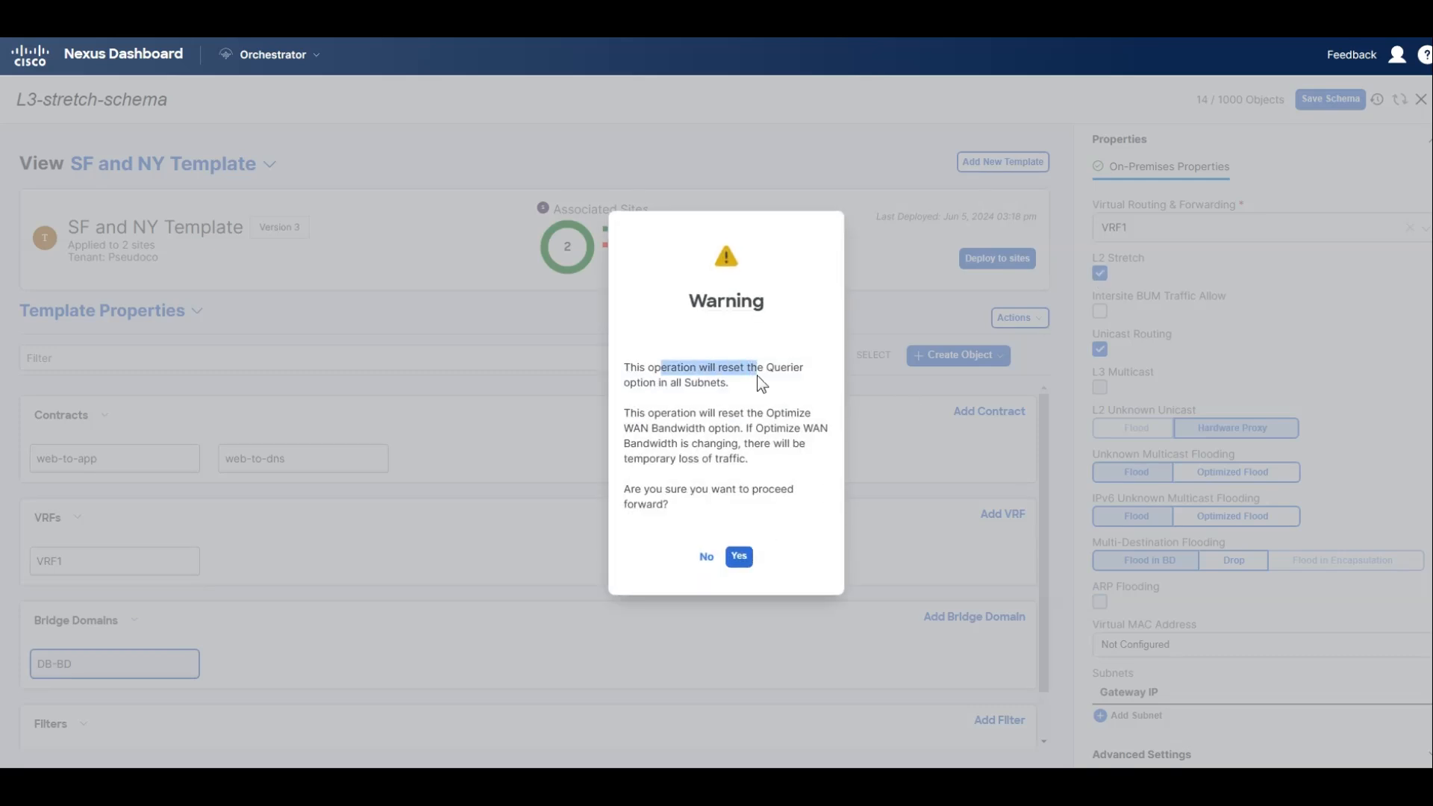
pyautogui.moveTo(667, 412); pyautogui.dragTo(740, 512)
pyautogui.click(734, 556)
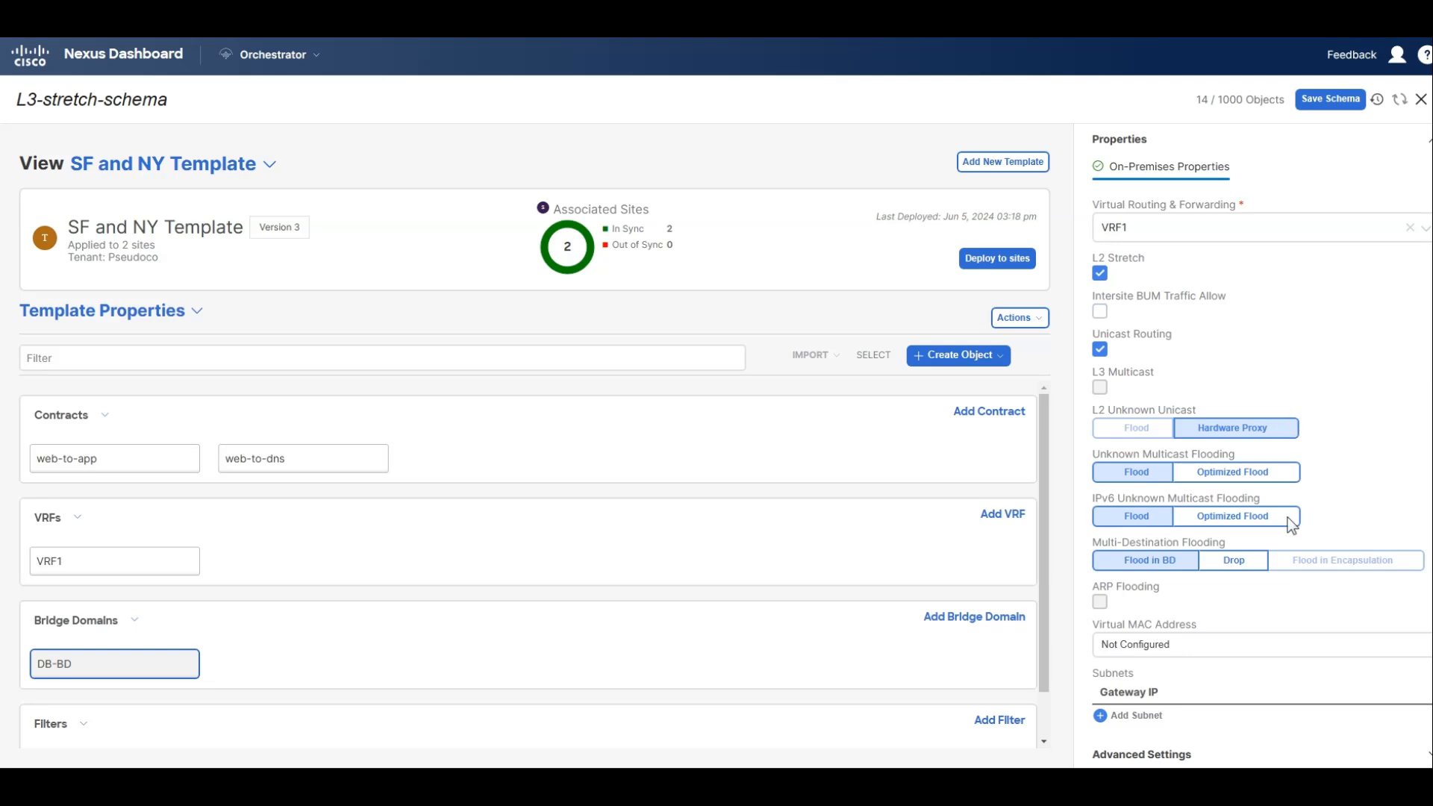
# Add a subnet with gateway IP 10.3.1.254/24 to DB-BD and save the schema.
pyautogui.click(1127, 717)
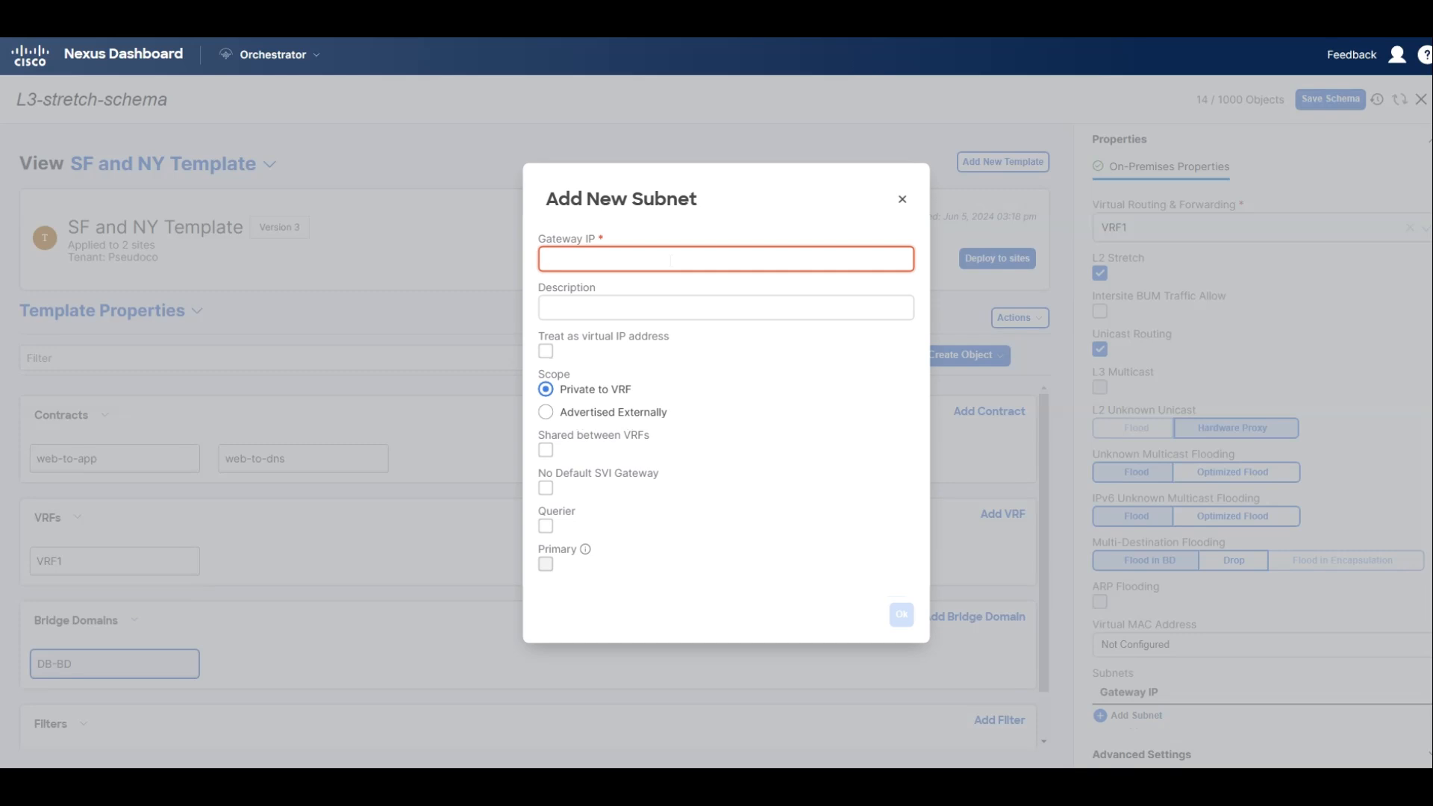
pyautogui.write('10.3.1.254/24')
pyautogui.press('BackSpace')
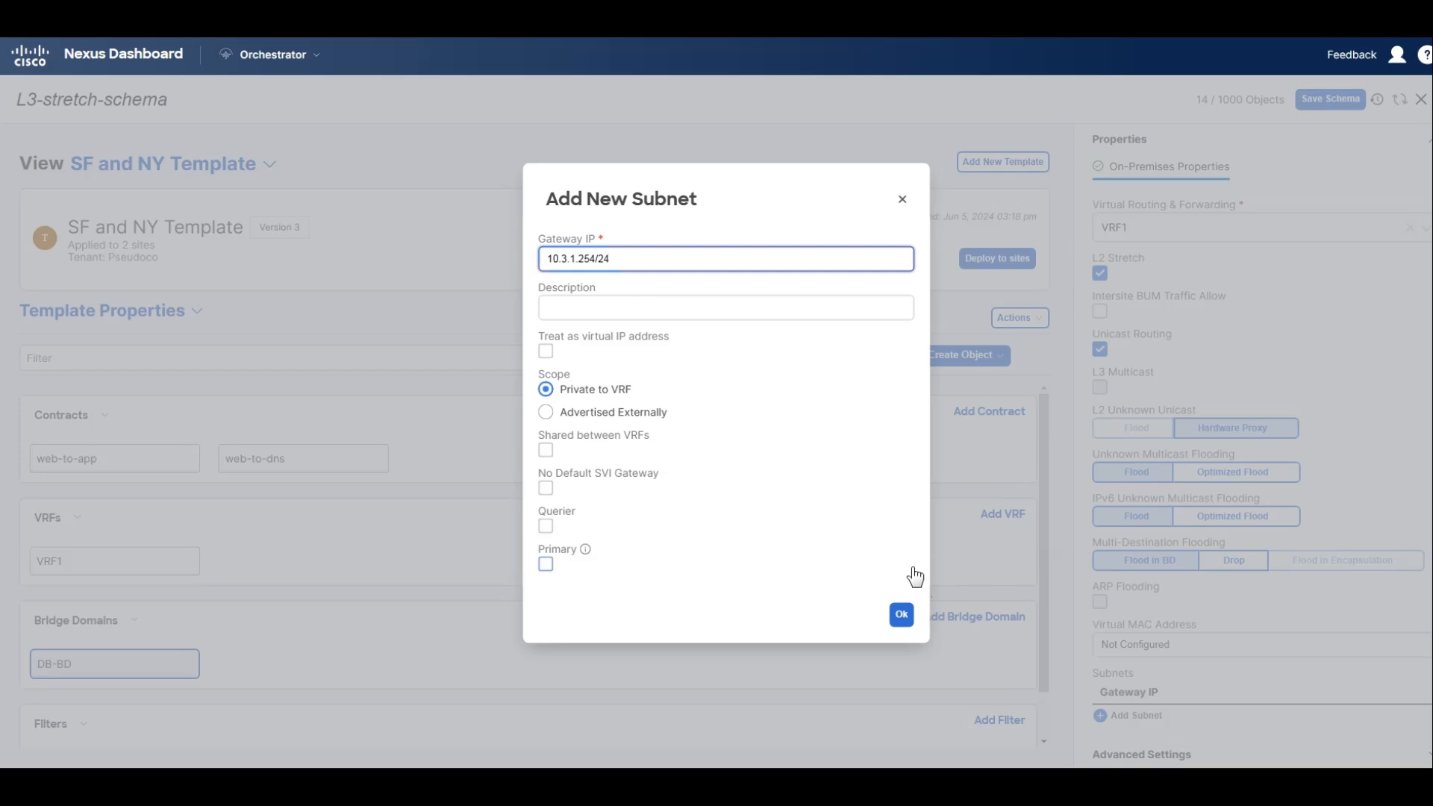
pyautogui.click(902, 621)
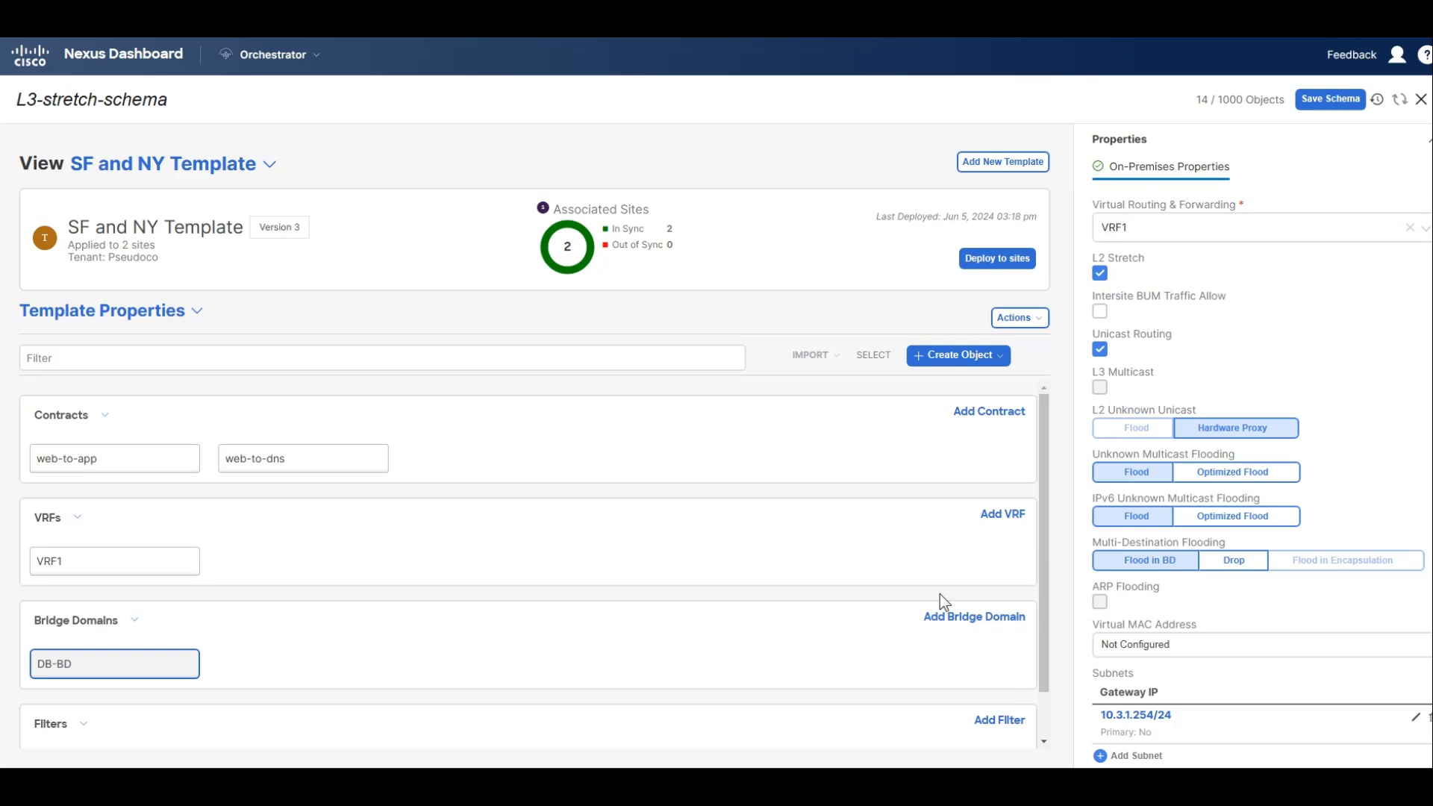
pyautogui.click(1329, 100)
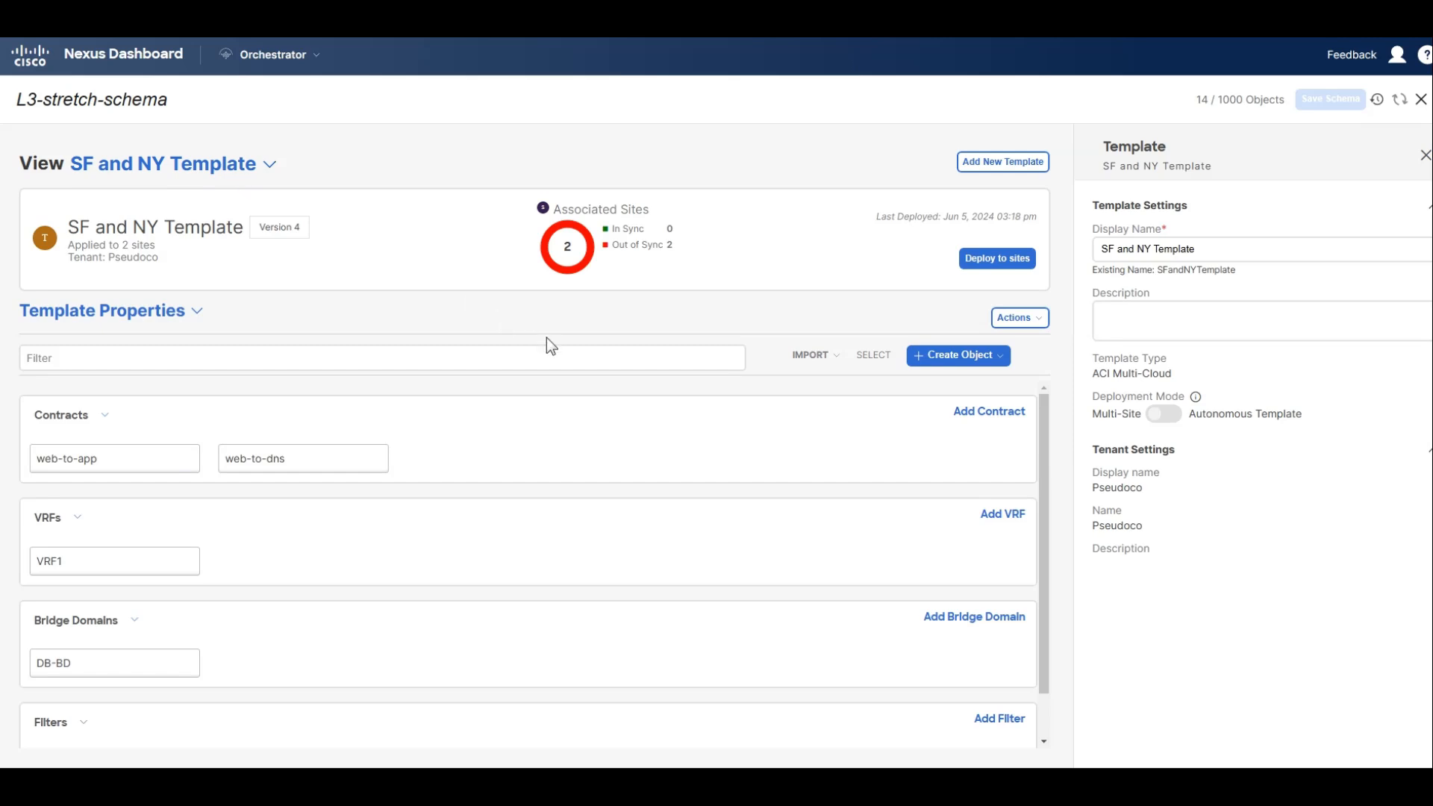
# Create an application profile named Webapp in the SF and NY Template.
pyautogui.click(985, 358)
pyautogui.click(974, 388)
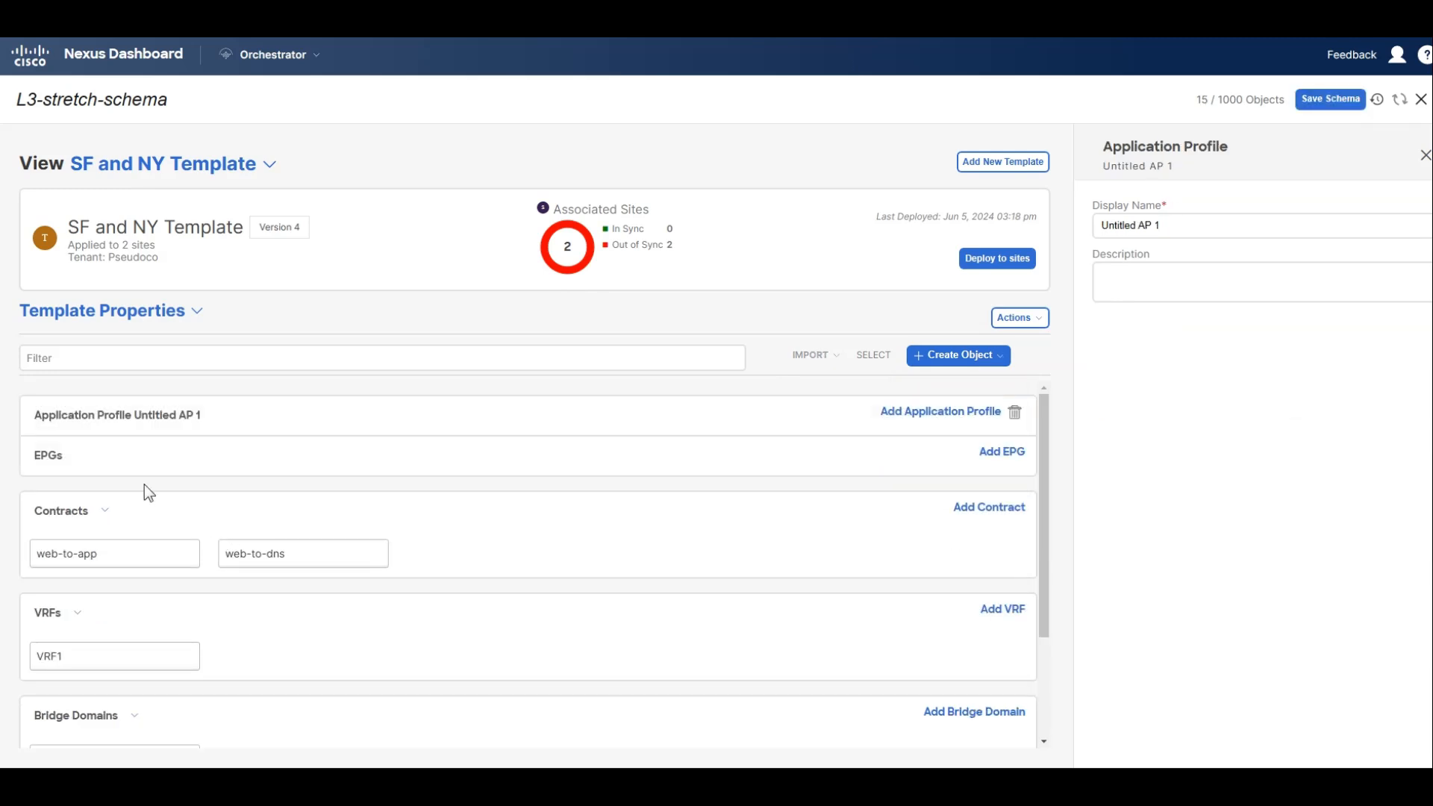
pyautogui.click(1160, 224)
pyautogui.hotkey('ctrl', 'a')
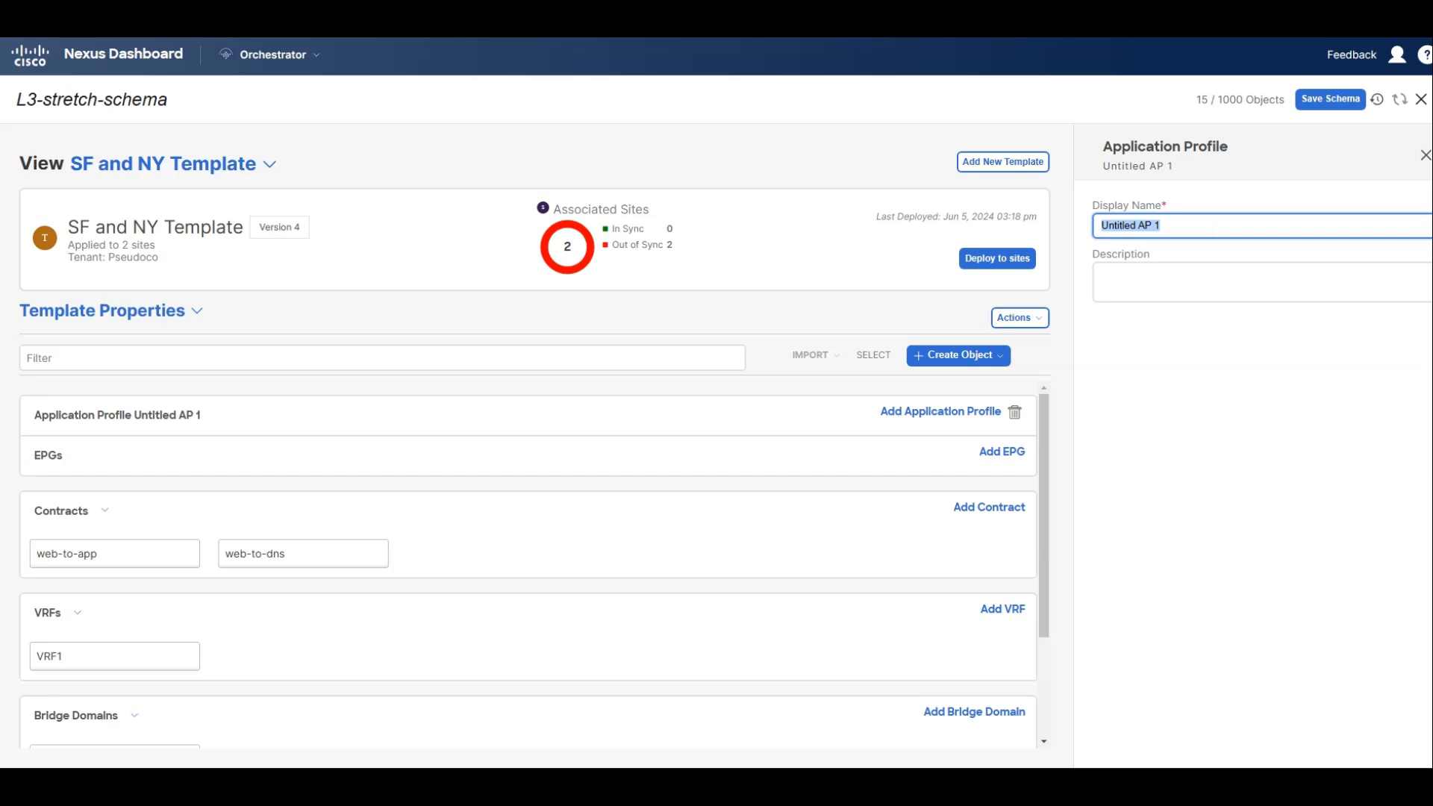
pyautogui.write('Web')
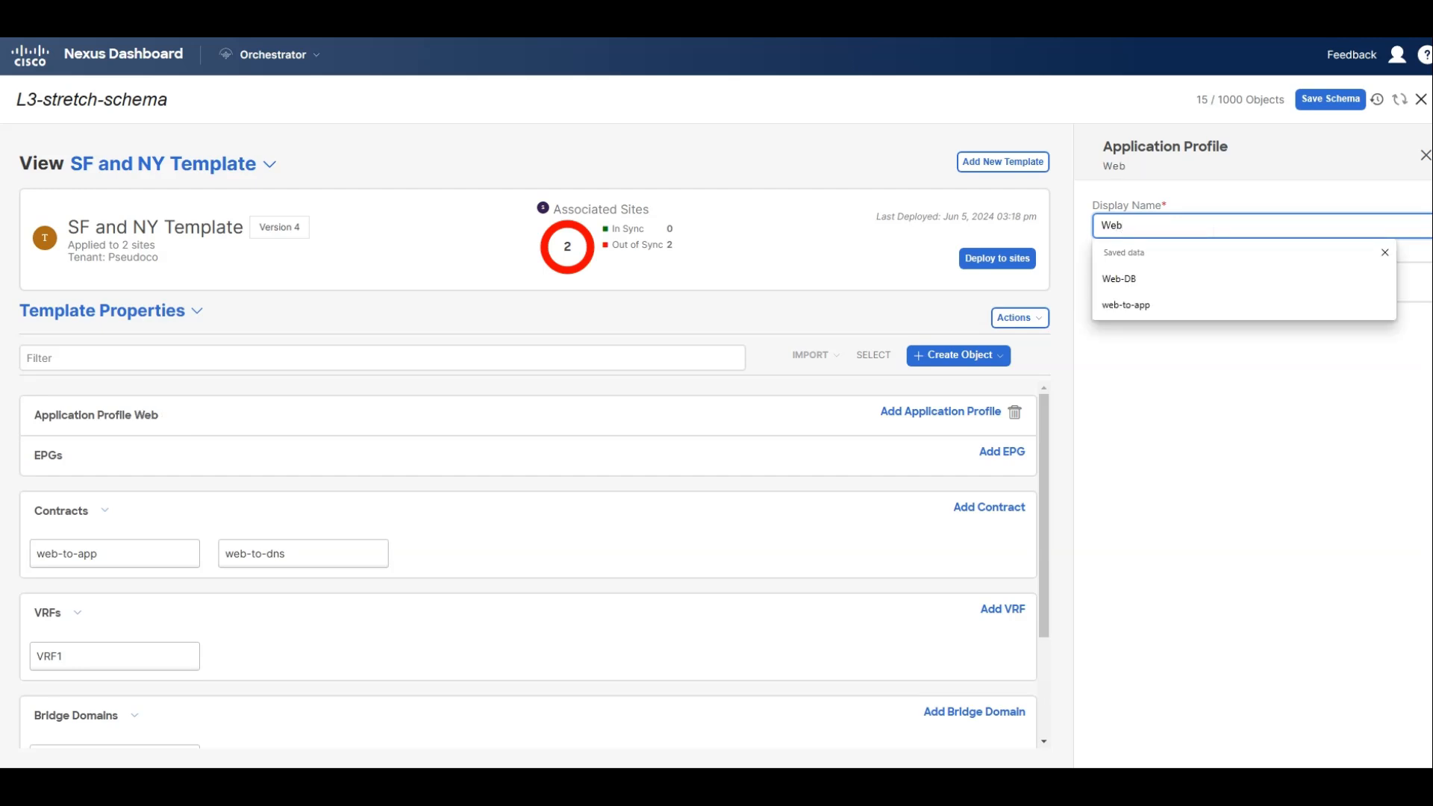
pyautogui.write('app')
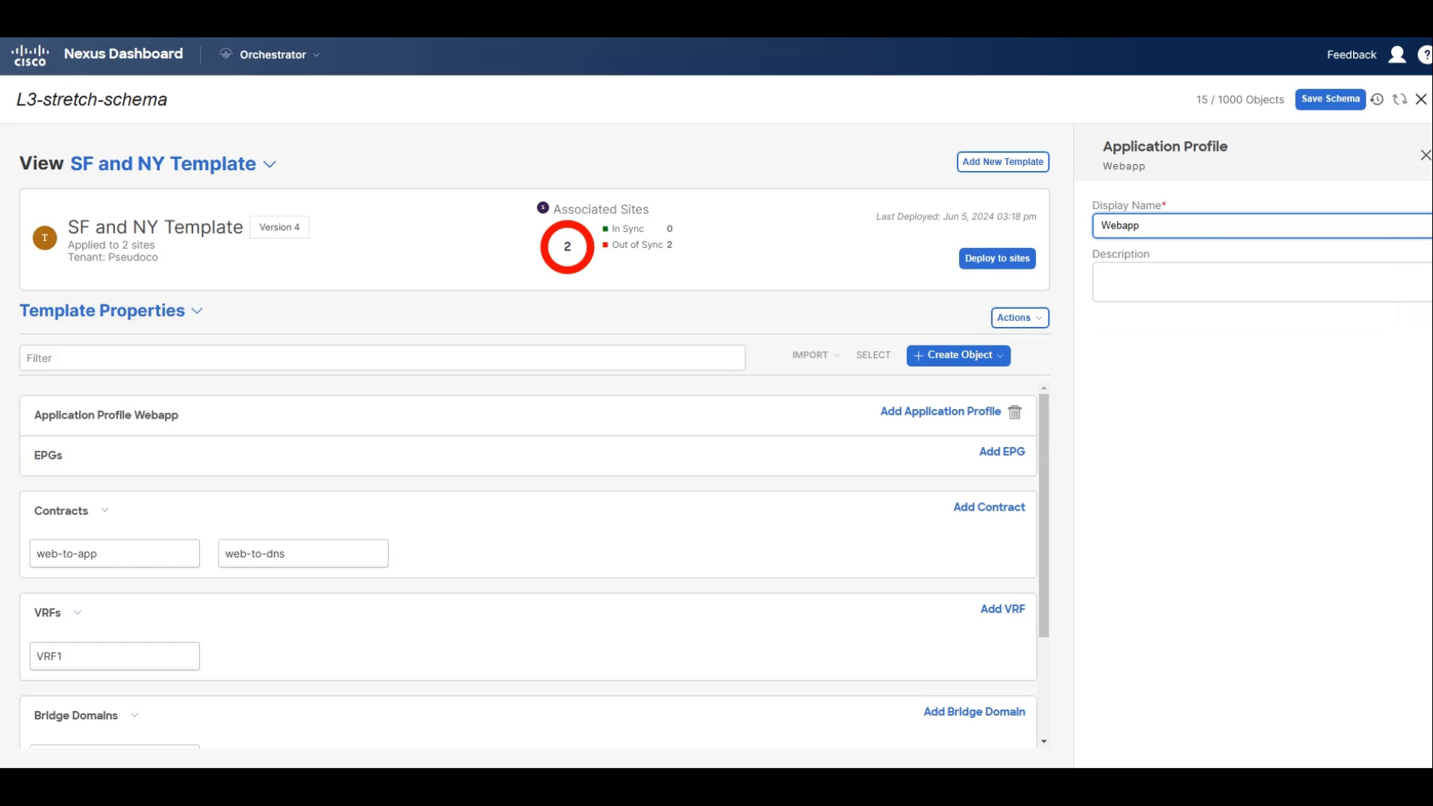
# Add an EPG named DB to the Webapp application profile and assign it to the DB-BD bridge domain.
pyautogui.click(1014, 457)
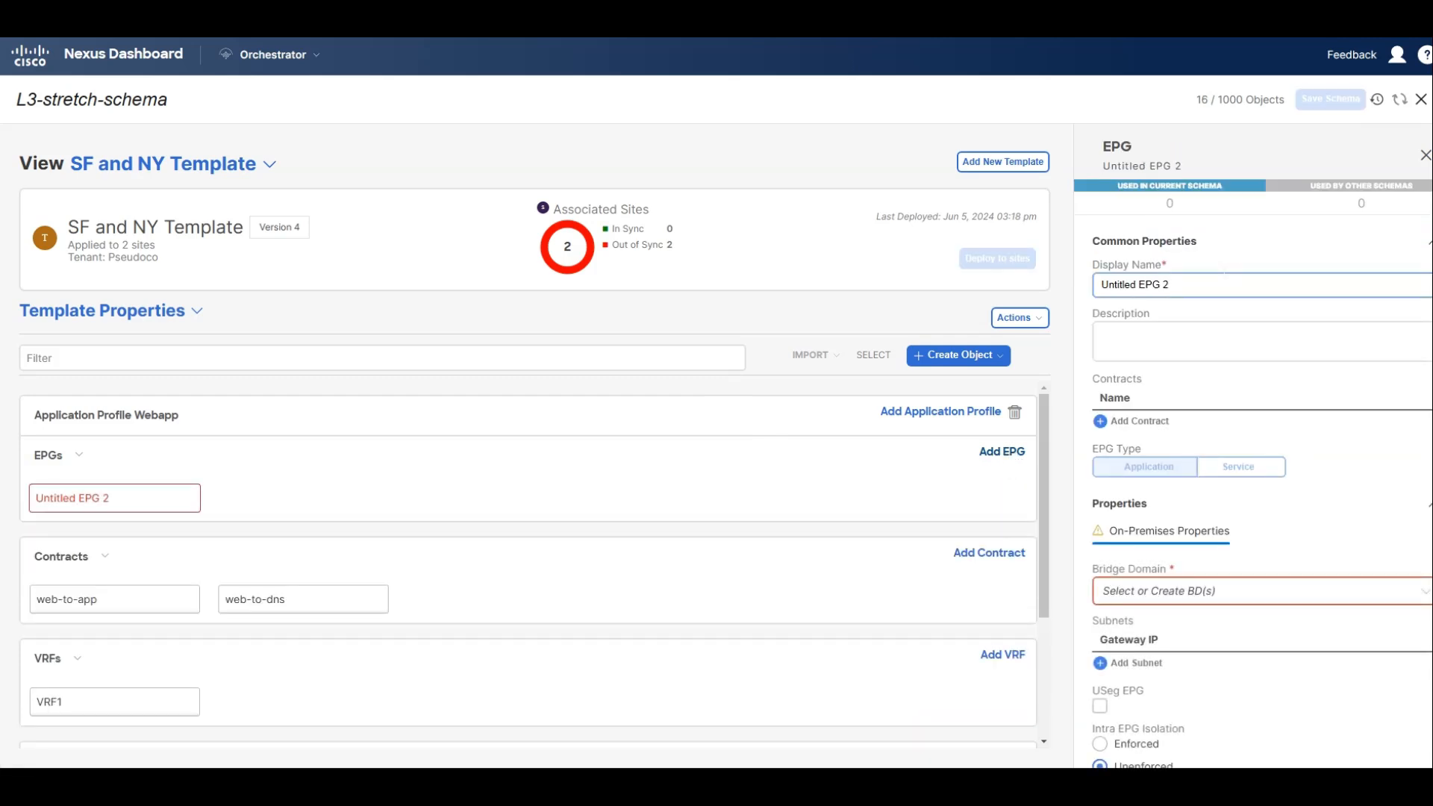
pyautogui.write('DB')
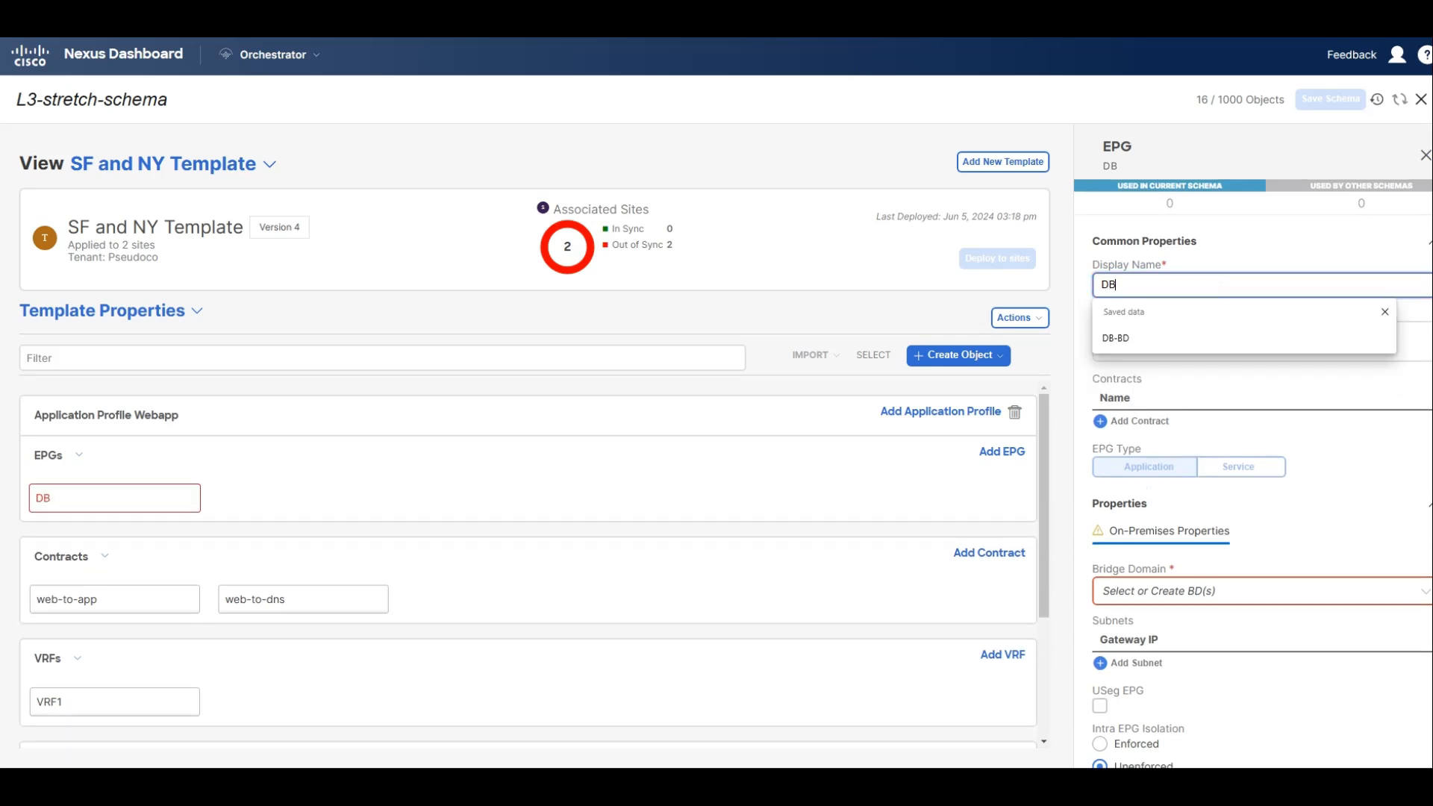
pyautogui.click(1254, 590)
pyautogui.click(1169, 652)
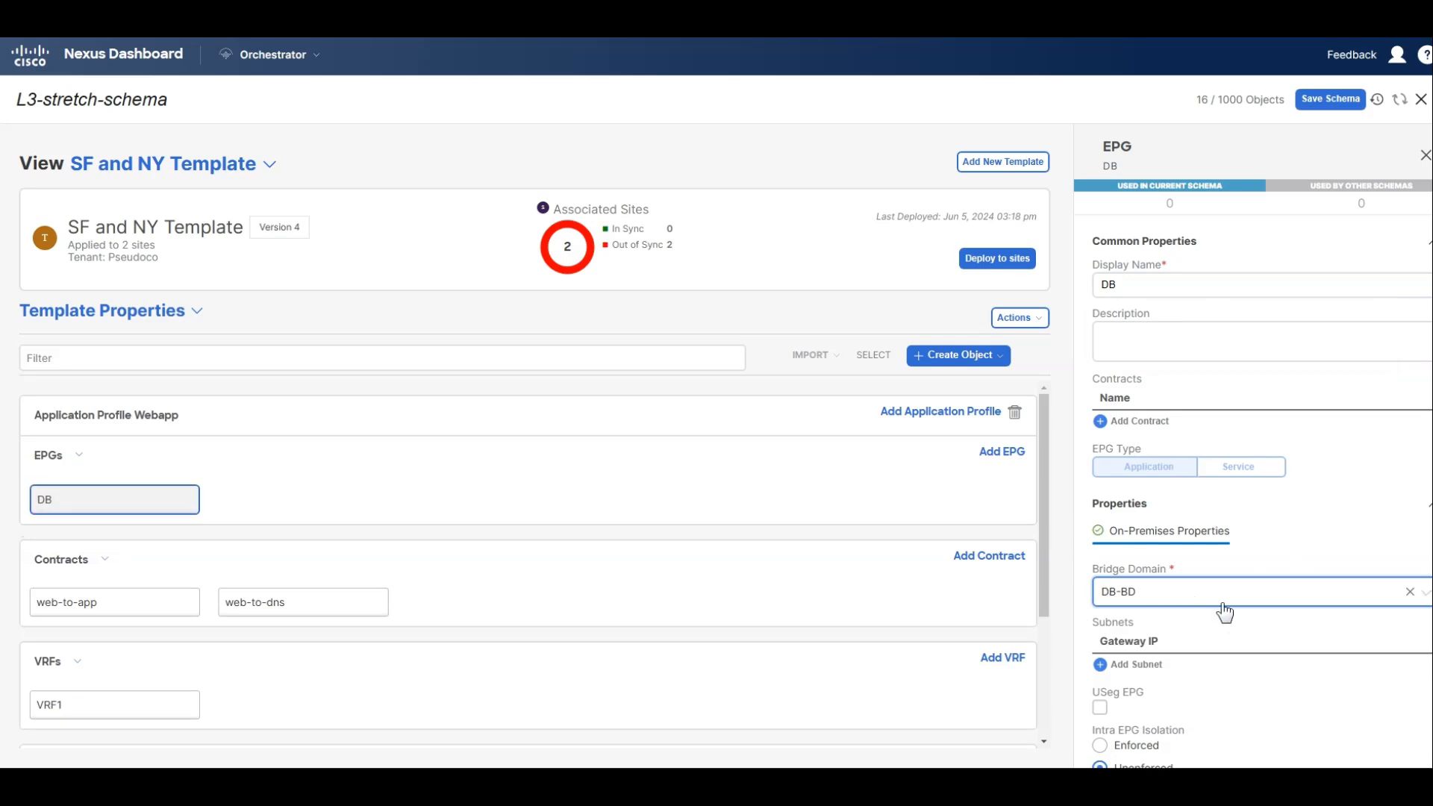
# Save the schema and deploy the SF and NY Template to the New York and San Francisco sites.
pyautogui.click(1336, 102)
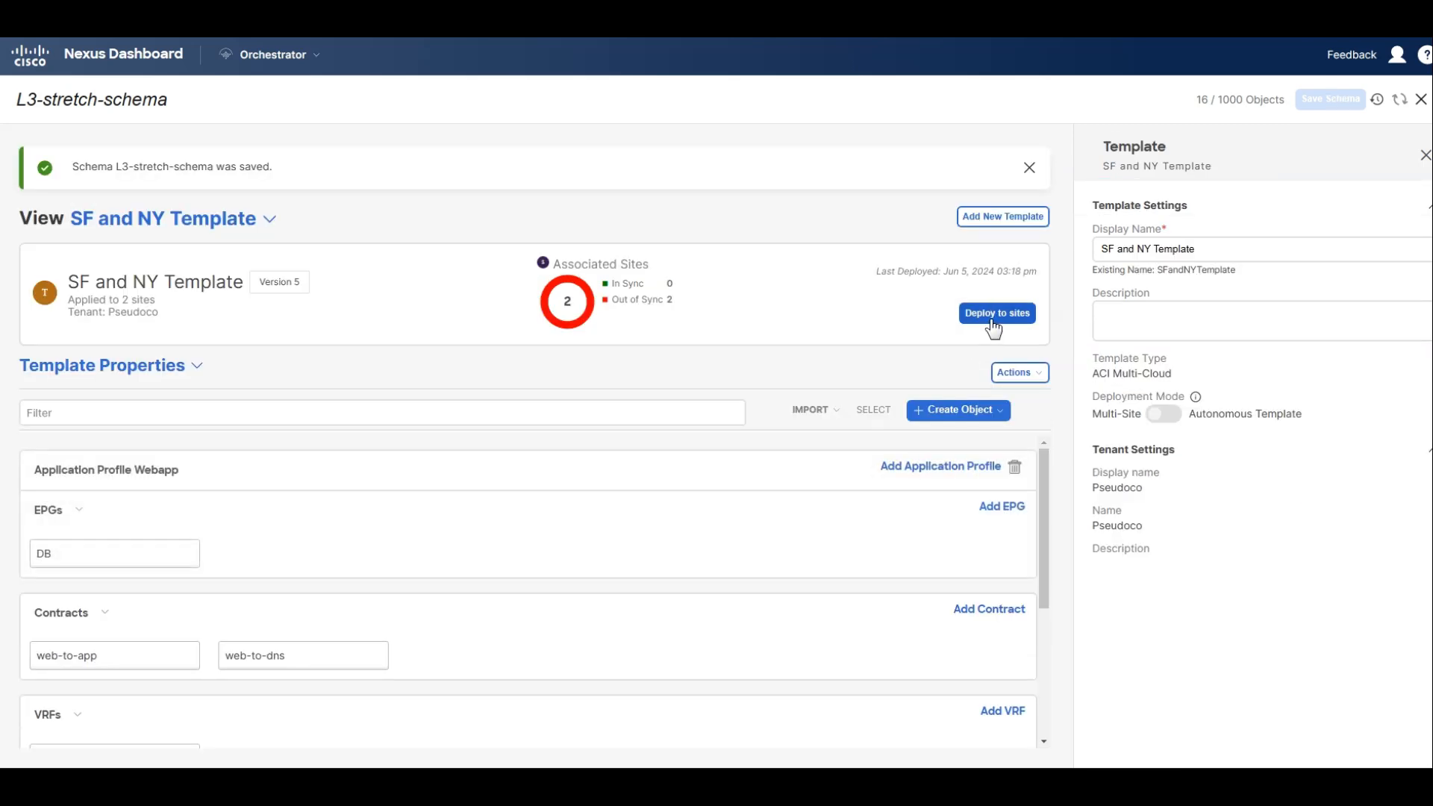
pyautogui.click(993, 326)
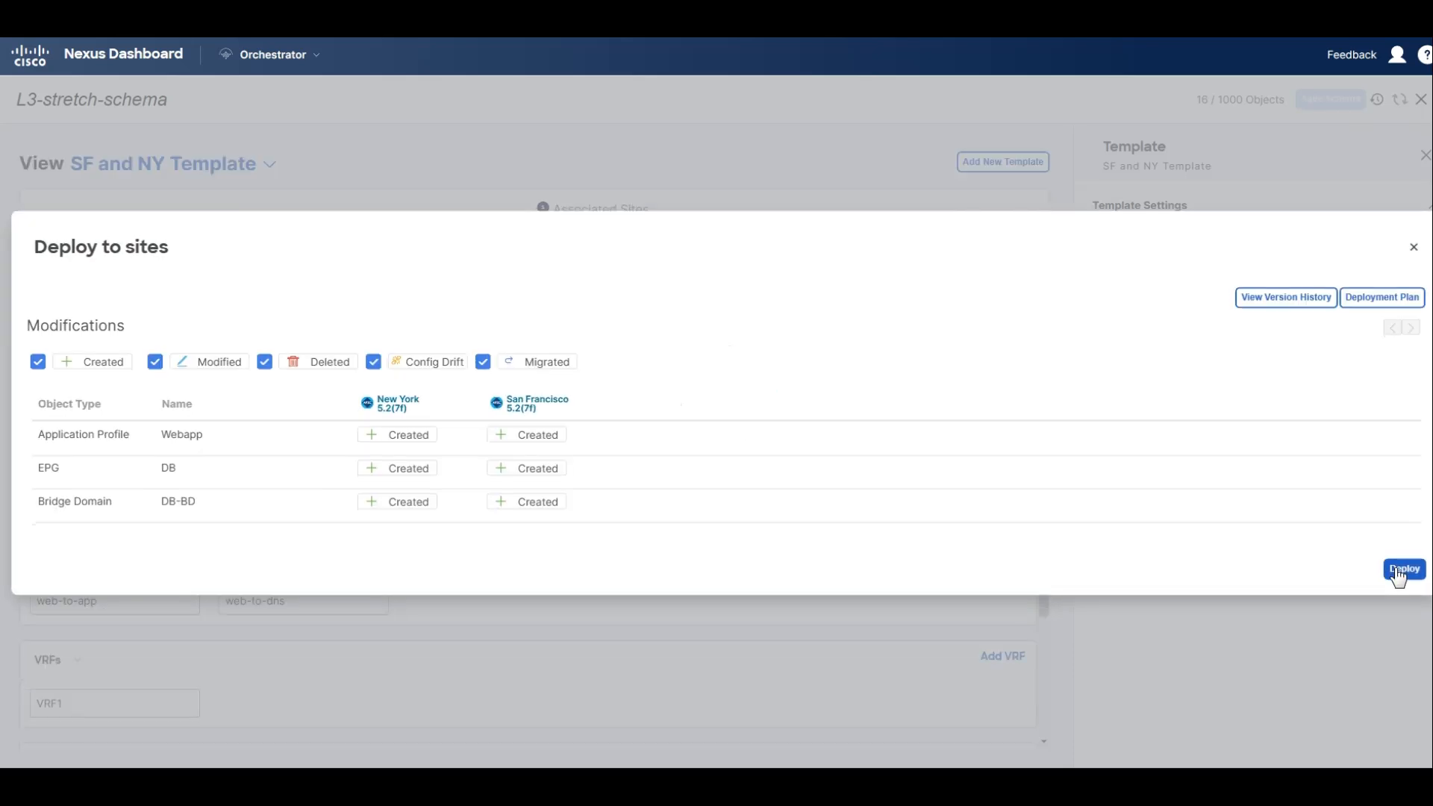
pyautogui.click(1400, 571)
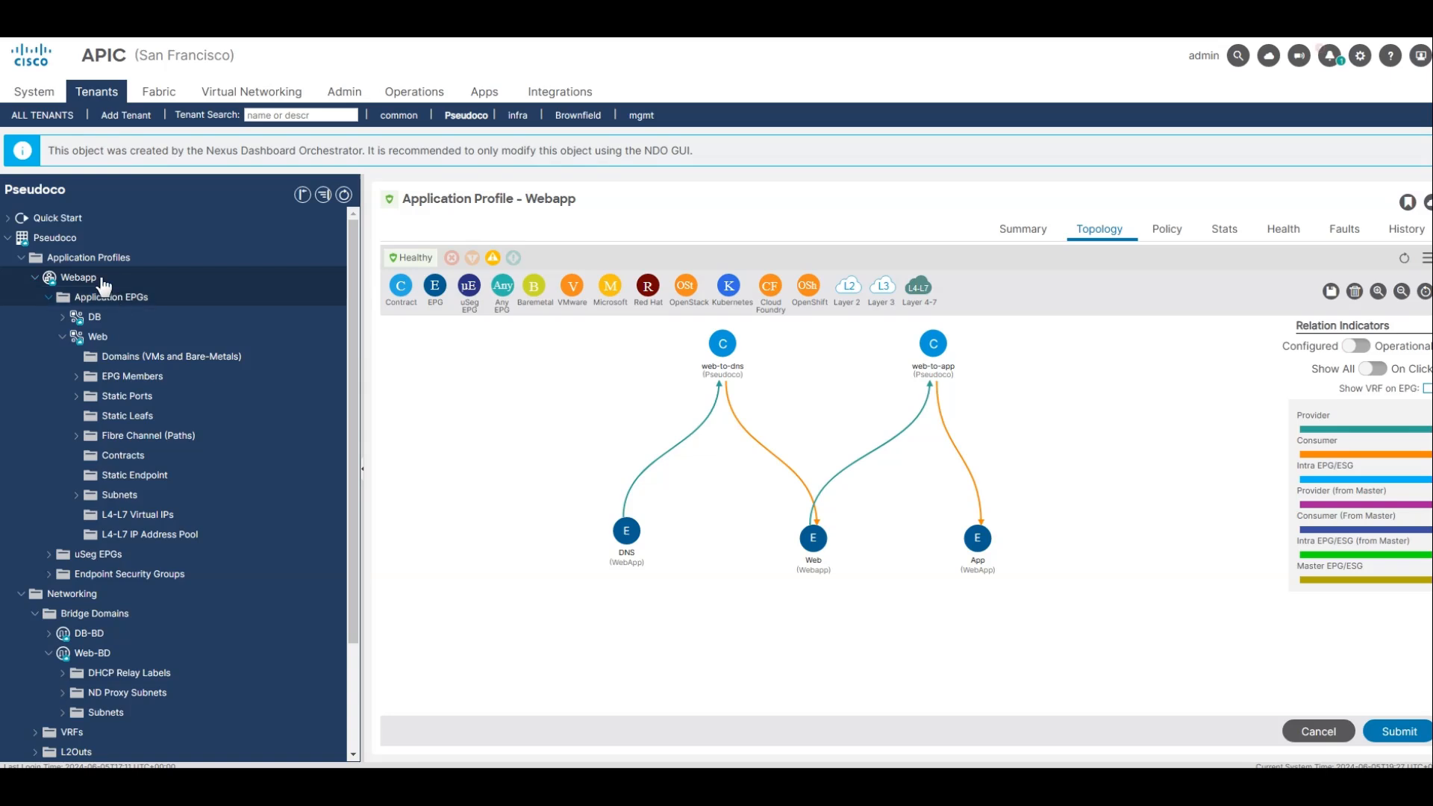
# In the San Francisco APIC, view the application profiles overview and the DB EPG summary, collapse Web, and expand DB.
pyautogui.click(90, 257)
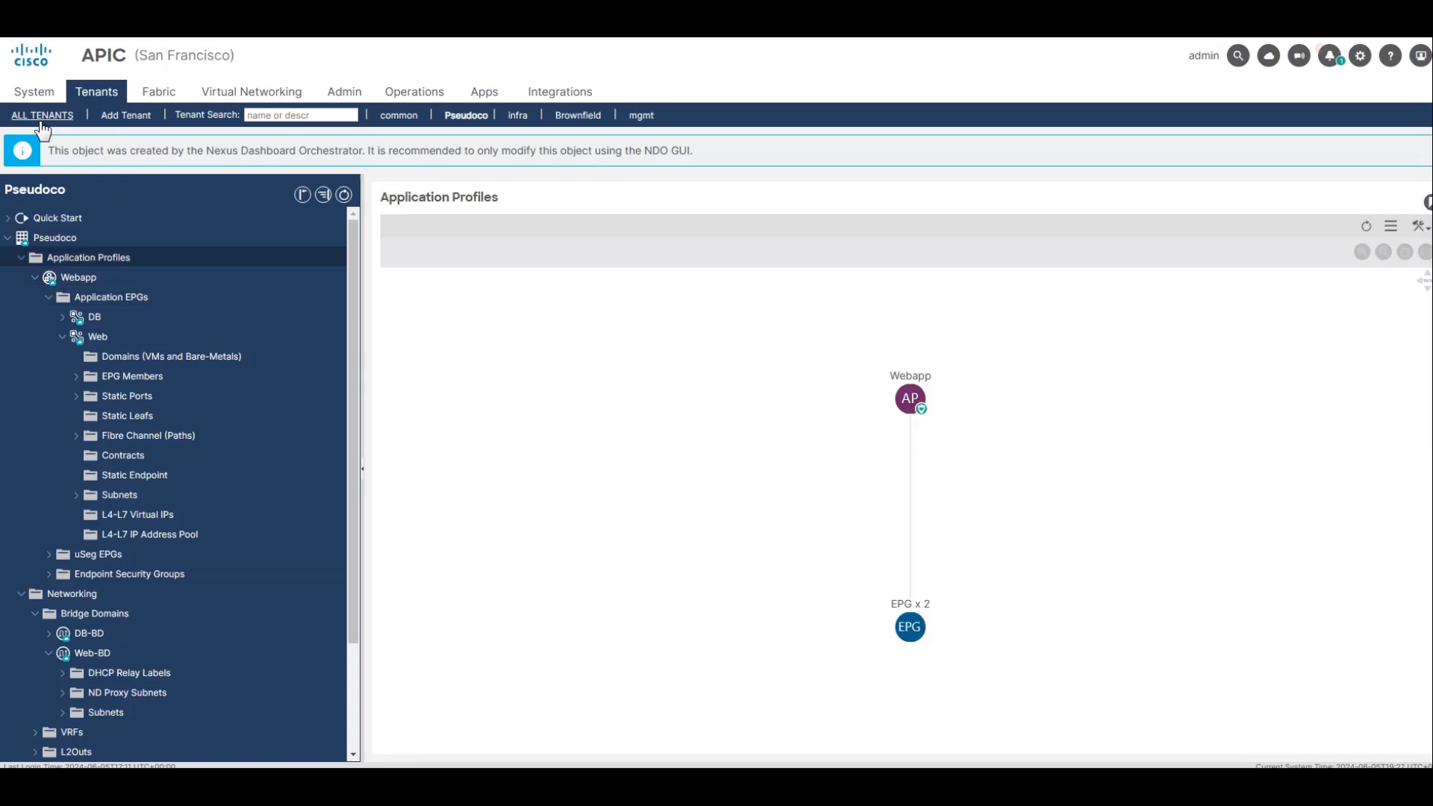
pyautogui.click(62, 336)
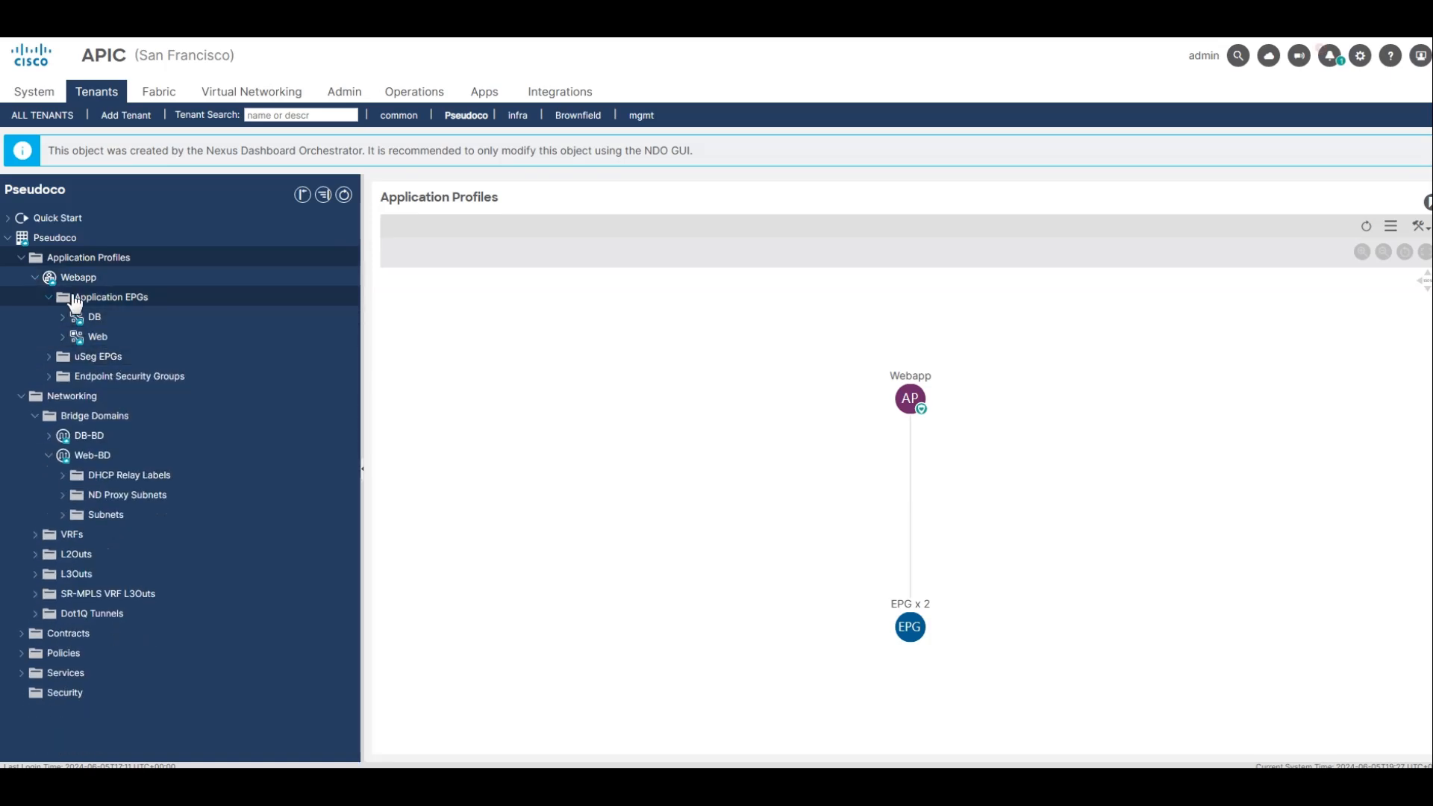
pyautogui.click(95, 317)
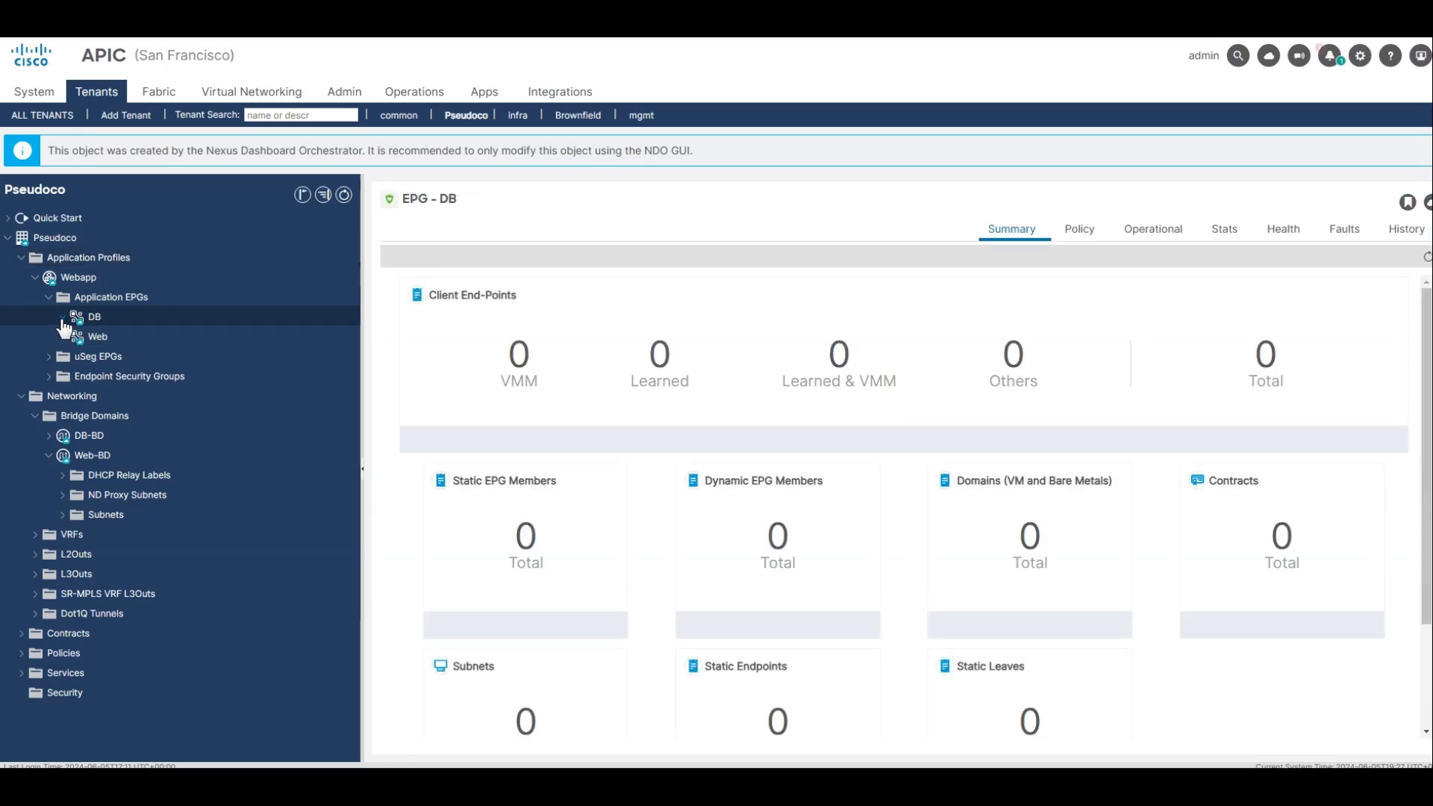
pyautogui.click(64, 318)
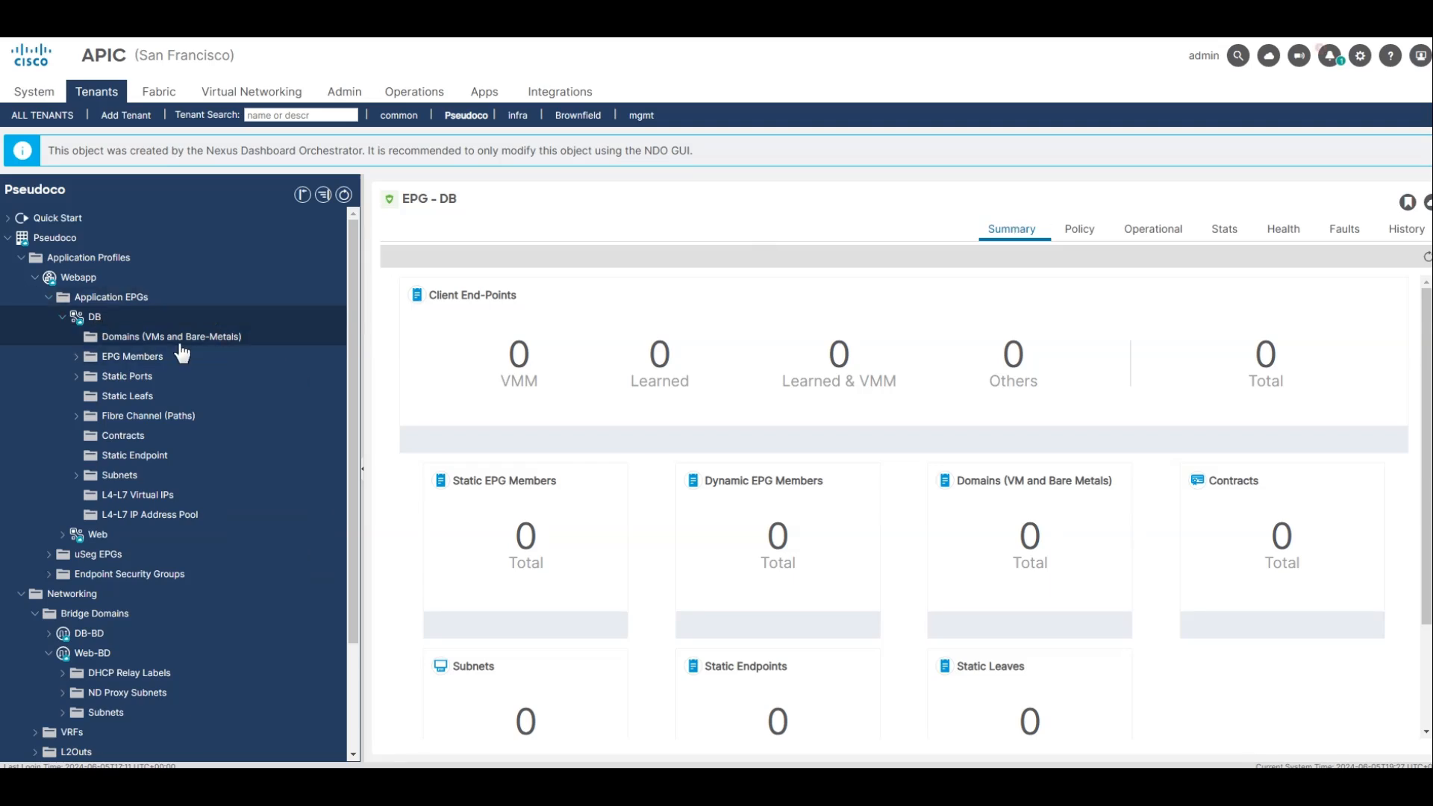
# Show the topology of the Webapp application profile and move the DB EPG away from the other EPGs.
pyautogui.click(166, 277)
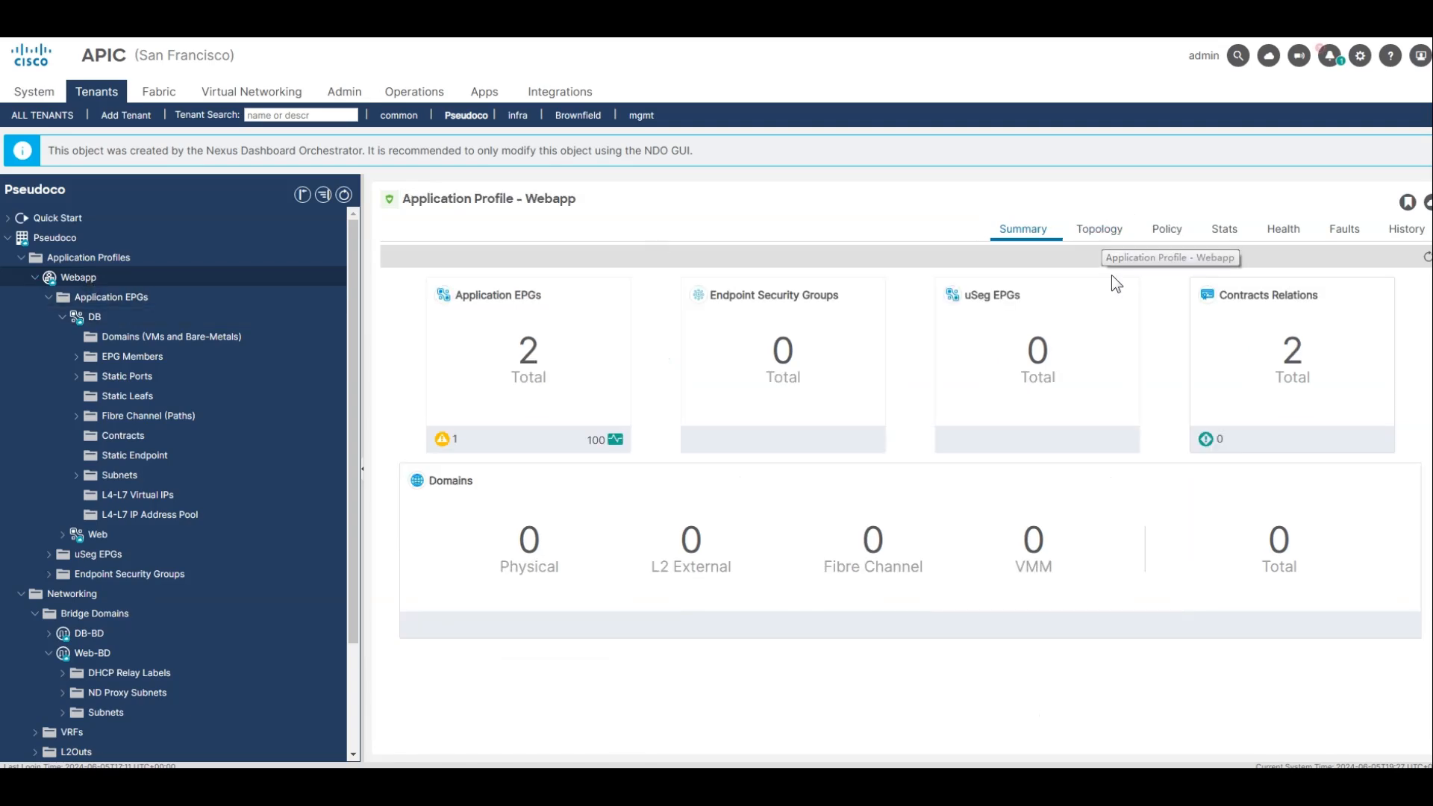
pyautogui.click(1099, 229)
pyautogui.moveTo(939, 357)
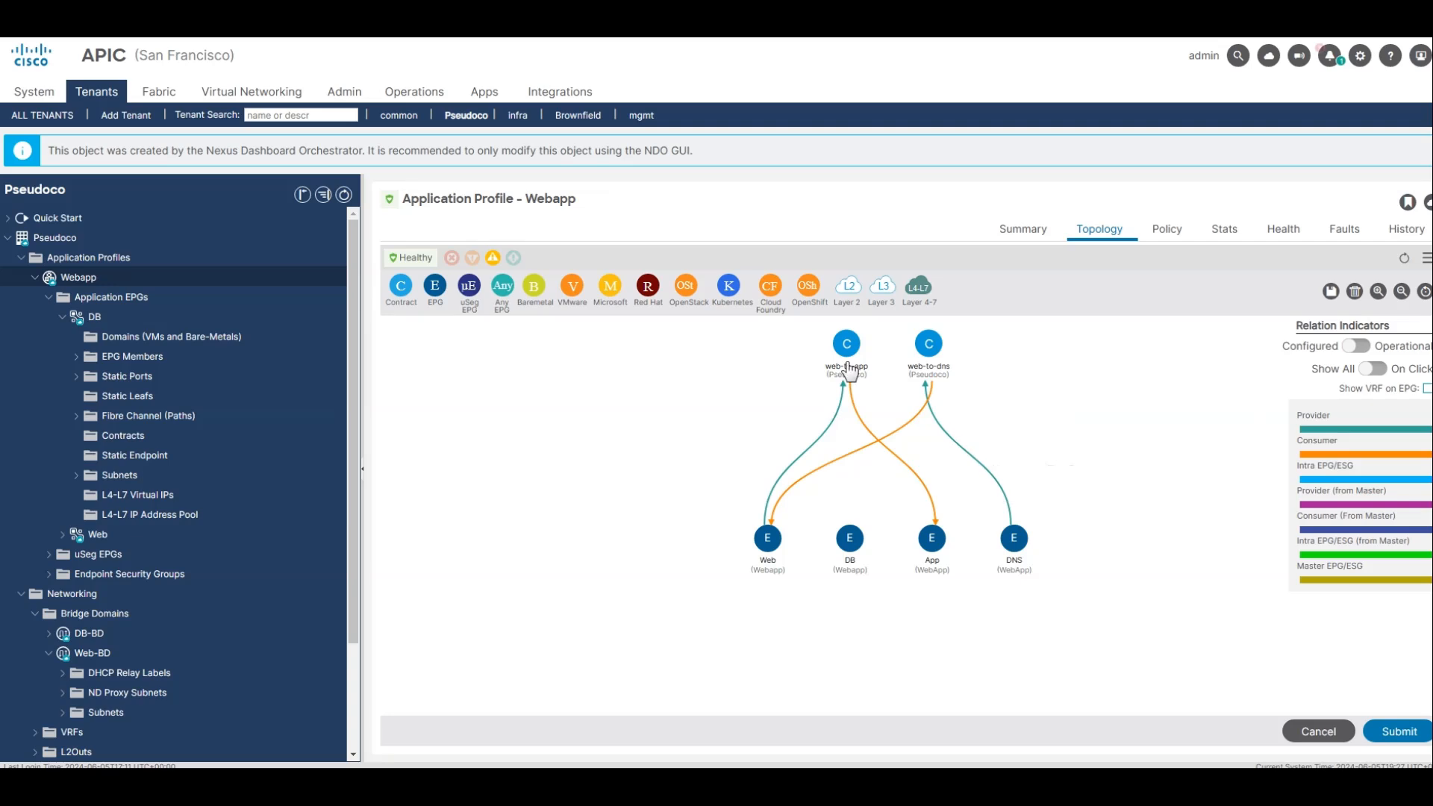
pyautogui.moveTo(849, 543); pyautogui.dragTo(1117, 543)
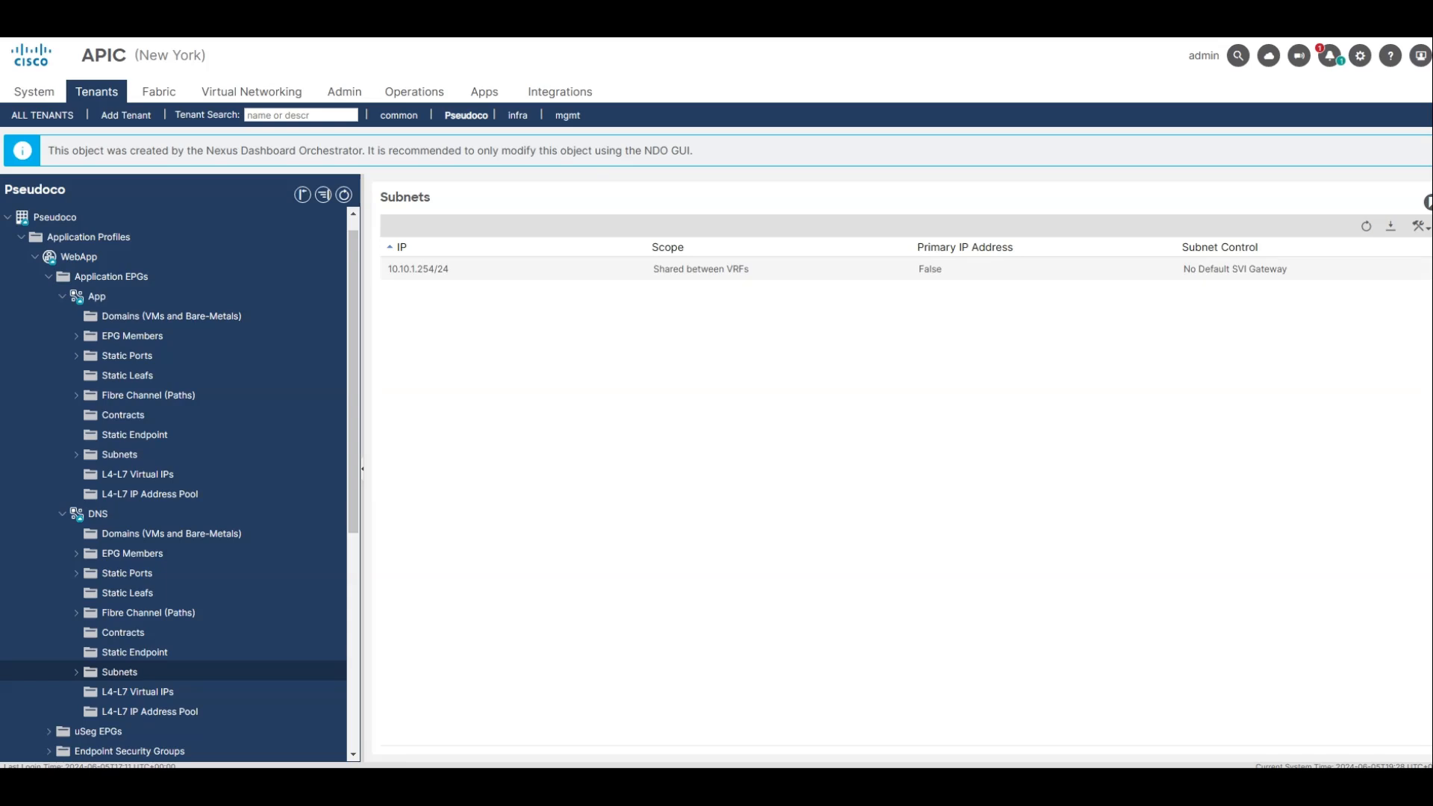
# In the New York APIC, view the WebApp summary and application profiles overview, and collapse the App and DNS EPGs.
pyautogui.click(86, 257)
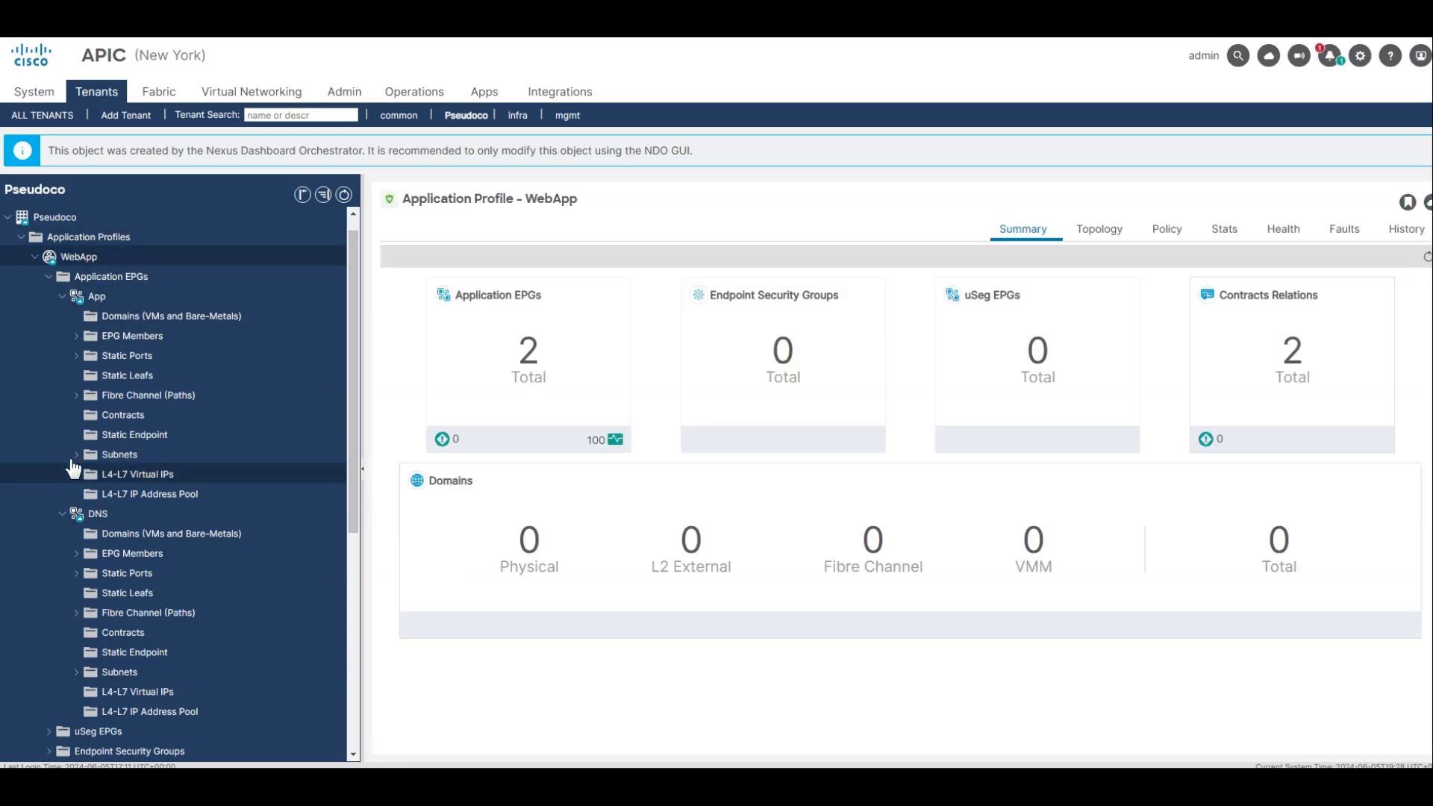
pyautogui.click(51, 239)
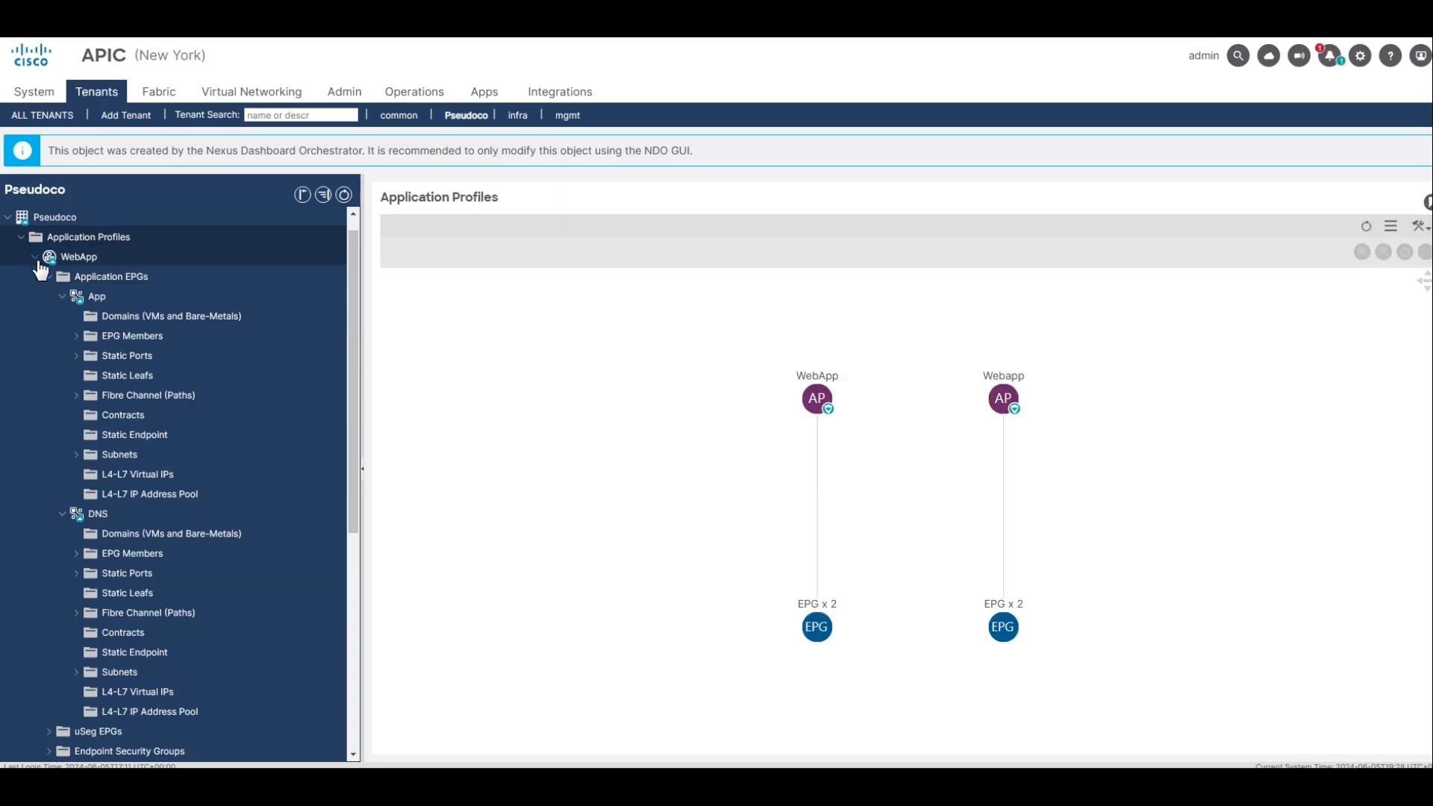
pyautogui.click(49, 277)
pyautogui.click(50, 297)
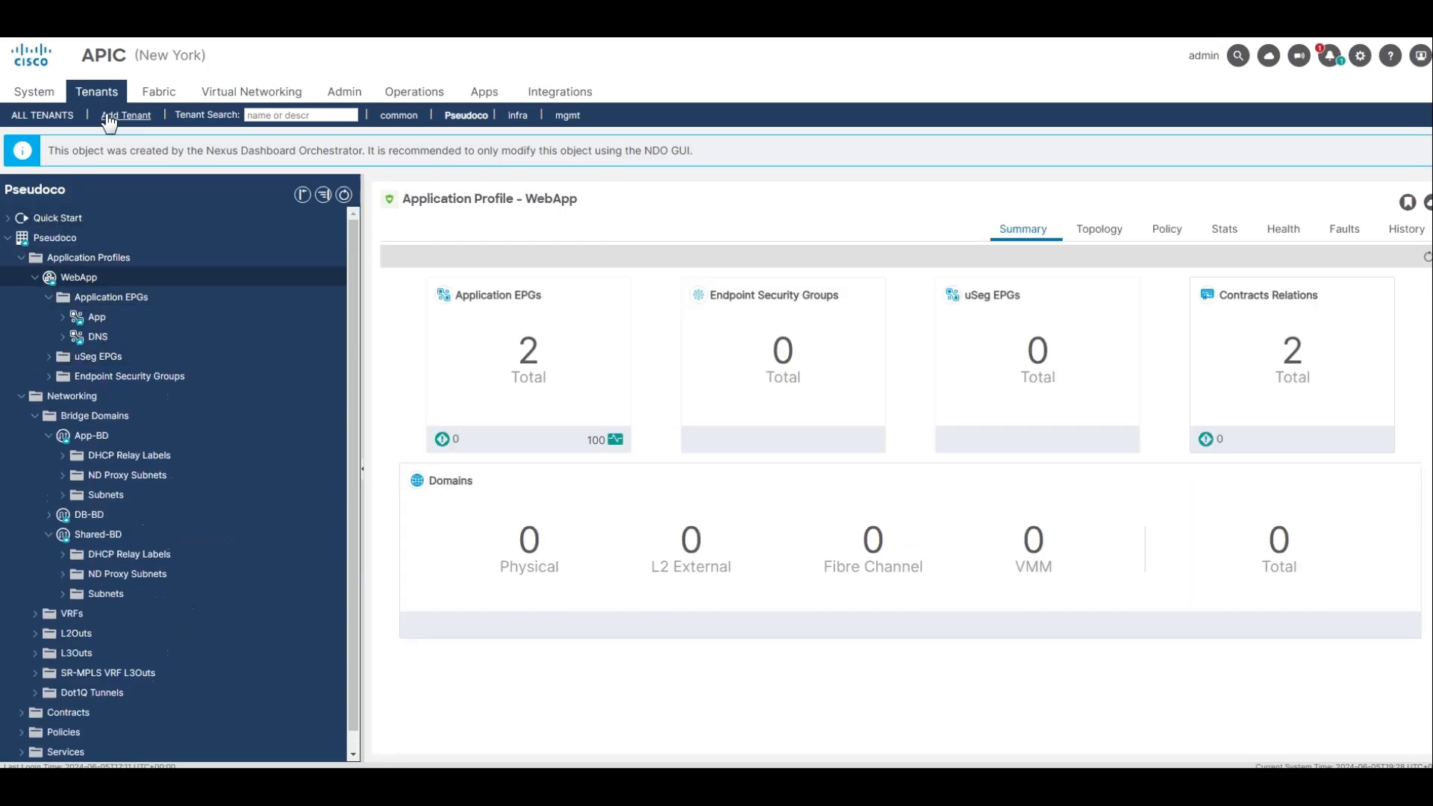
# Reopen tenant Pseudoco from the tenant list, show the WebApp application profile's topology, and rearrange its diagram.
pyautogui.click(43, 115)
pyautogui.doubleClick(47, 298)
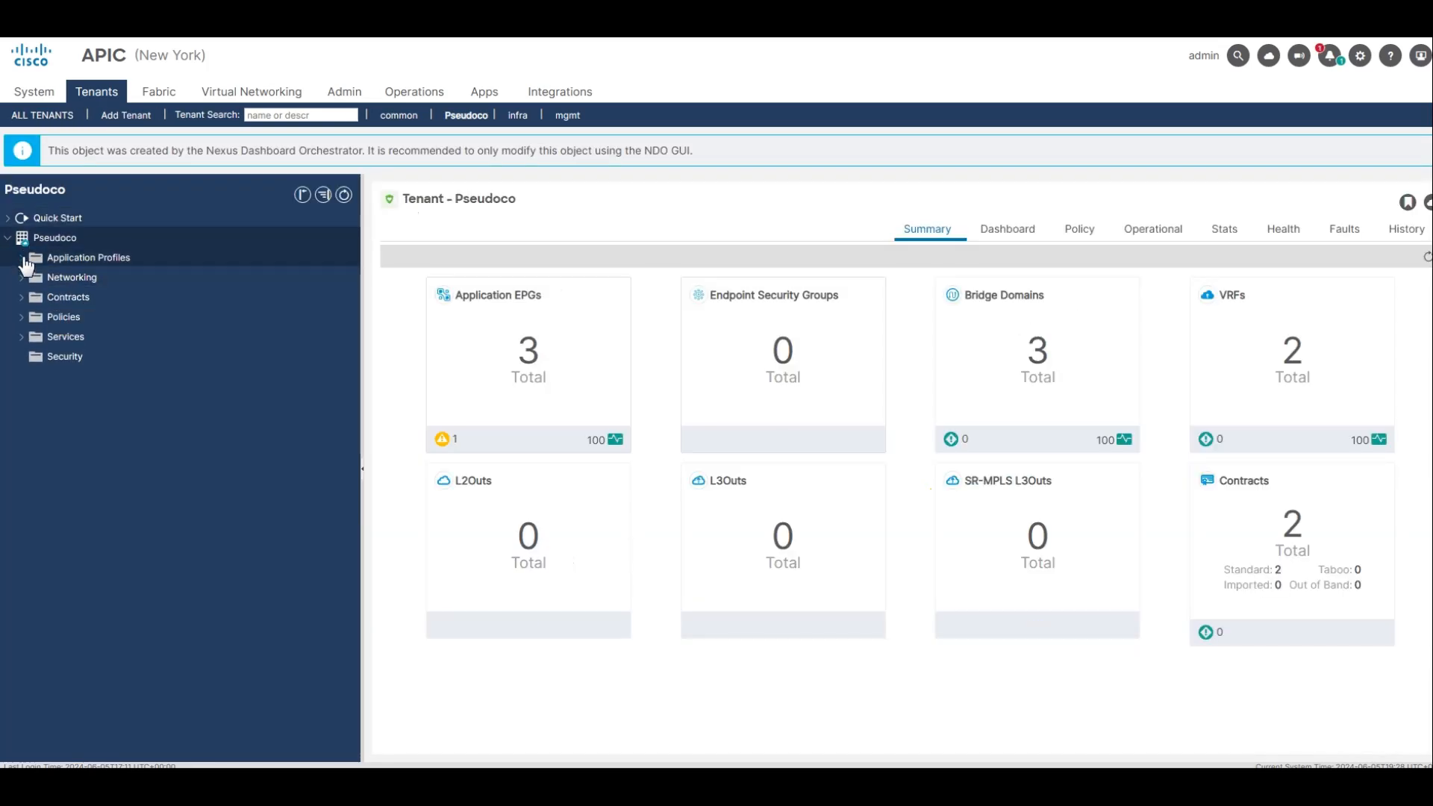
pyautogui.click(22, 258)
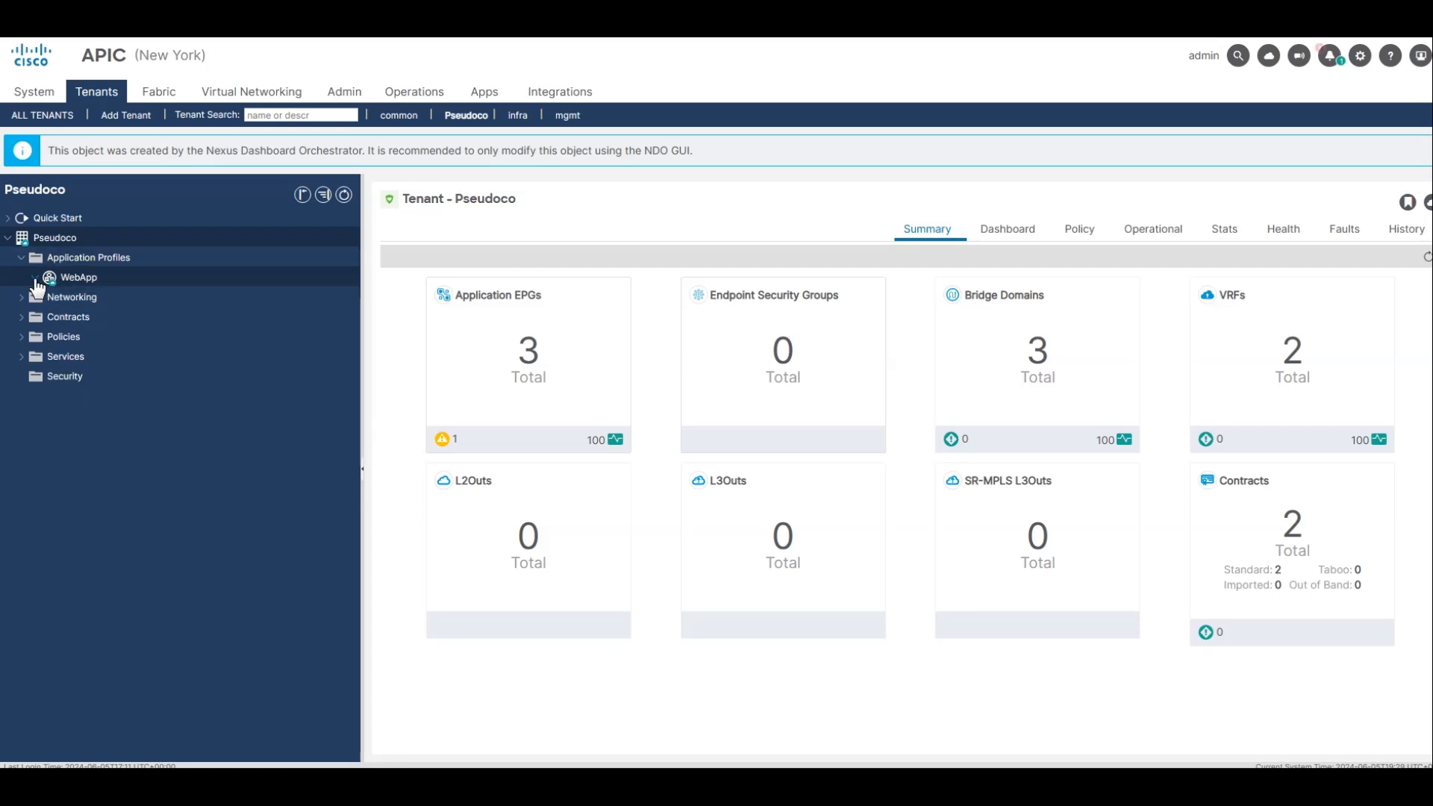
pyautogui.click(35, 277)
pyautogui.click(60, 279)
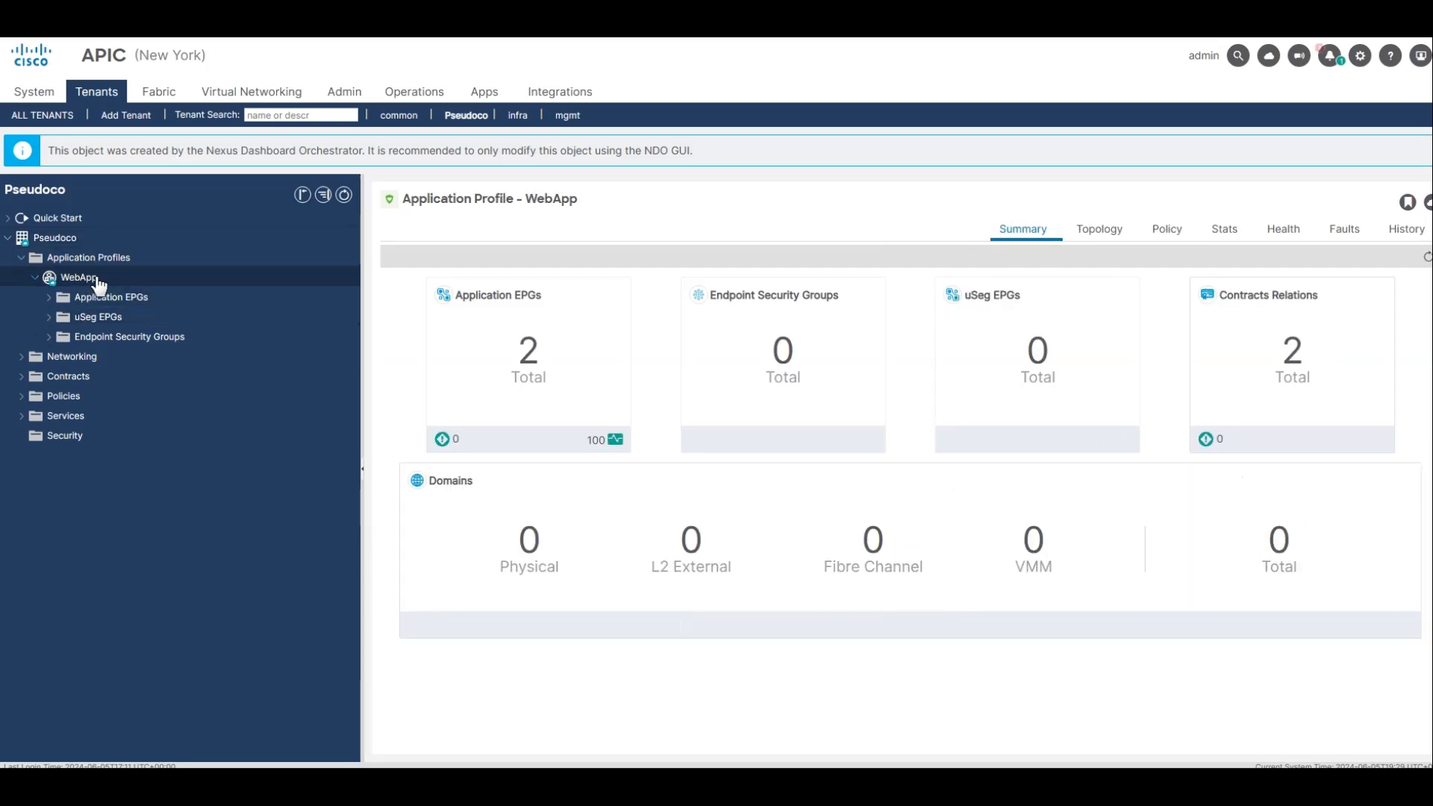
pyautogui.click(1095, 239)
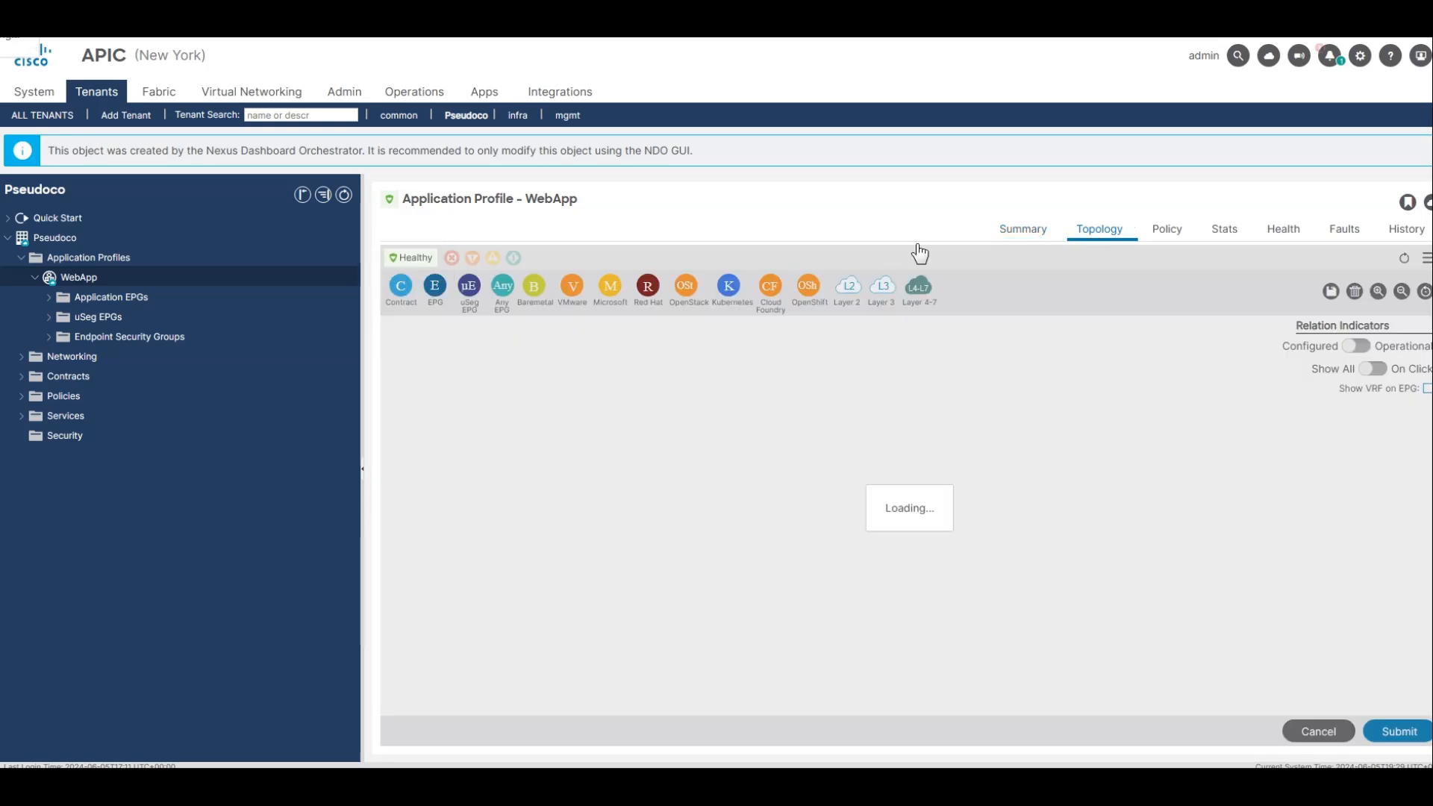
pyautogui.moveTo(852, 346); pyautogui.dragTo(1073, 373)
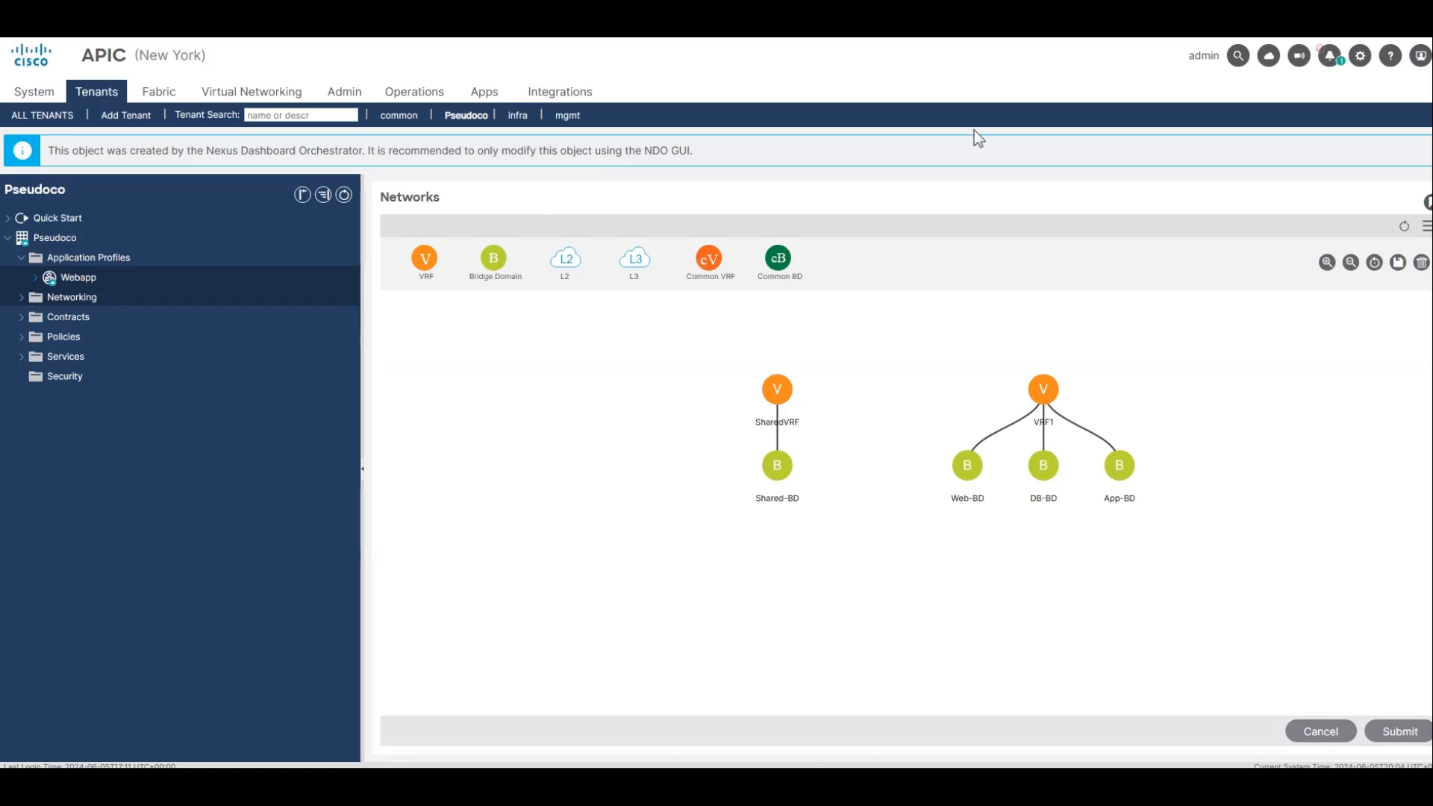
# Show the topology of the Webapp application profile and reposition the App and DB EPGs in the diagram.
pyautogui.click(1099, 230)
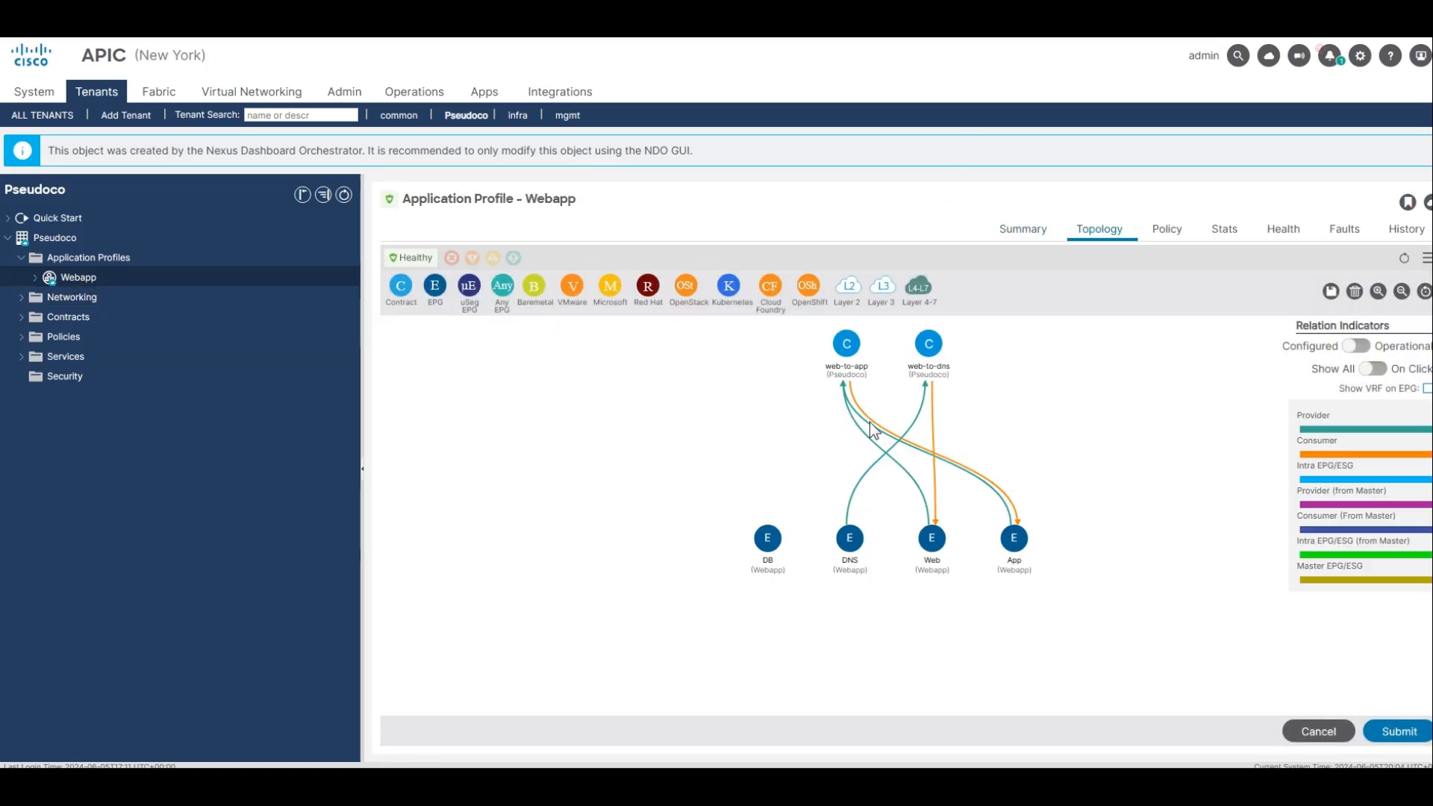
pyautogui.moveTo(1012, 539); pyautogui.dragTo(708, 519)
pyautogui.moveTo(771, 558); pyautogui.dragTo(1122, 525)
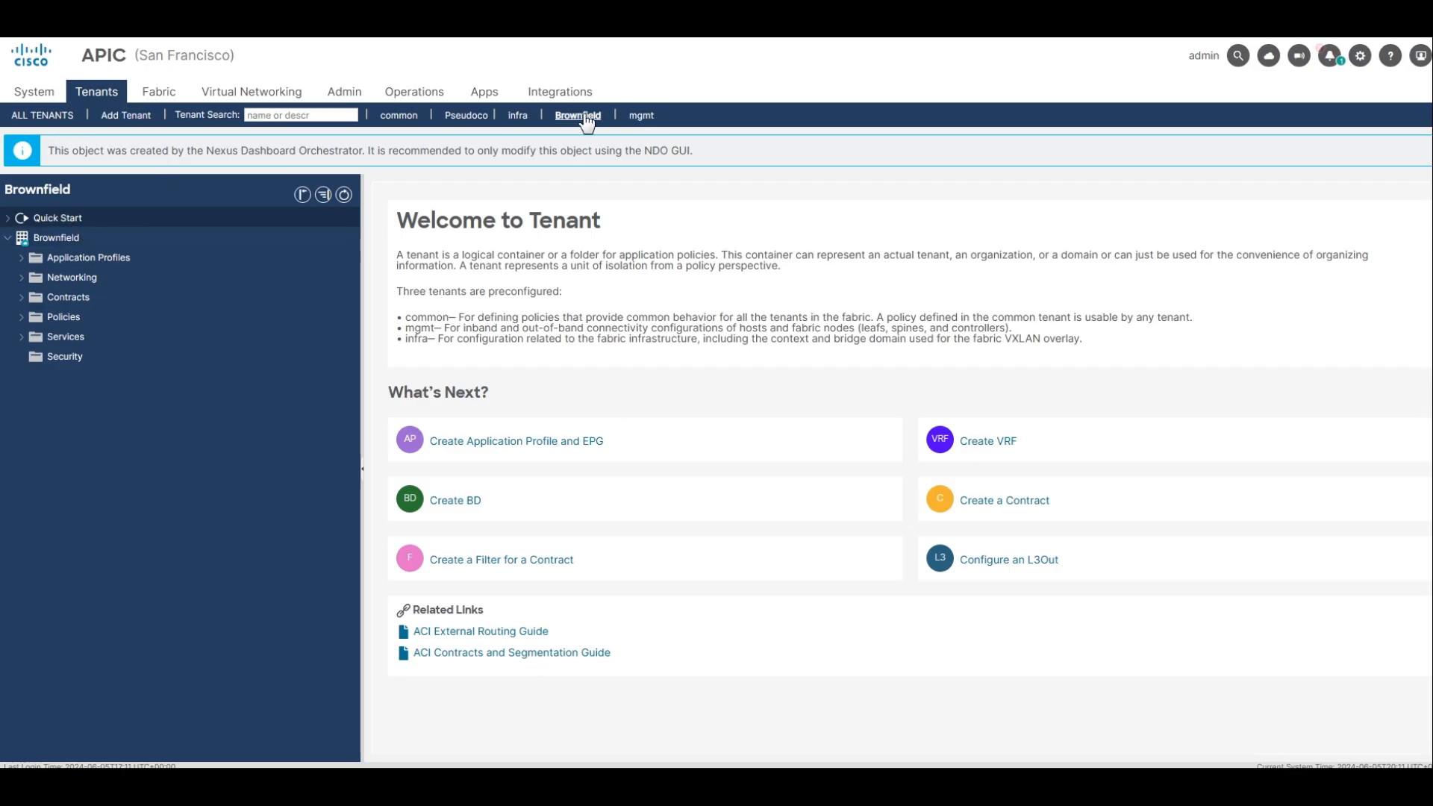
# In the San Francisco APIC, open tenant Brownfield from the tenant list and expand application profile AP to show its application EPGs.
pyautogui.click(43, 115)
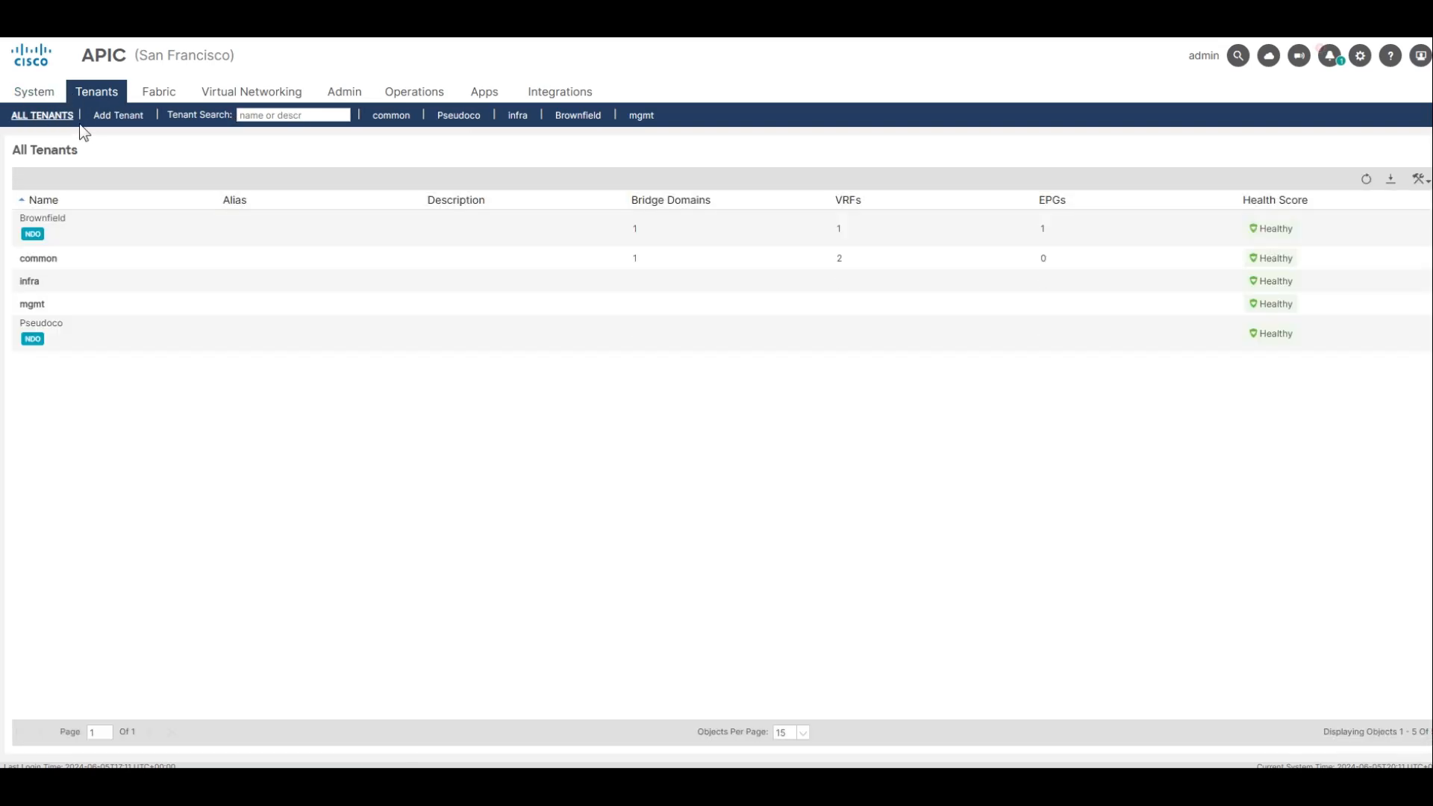
pyautogui.doubleClick(109, 236)
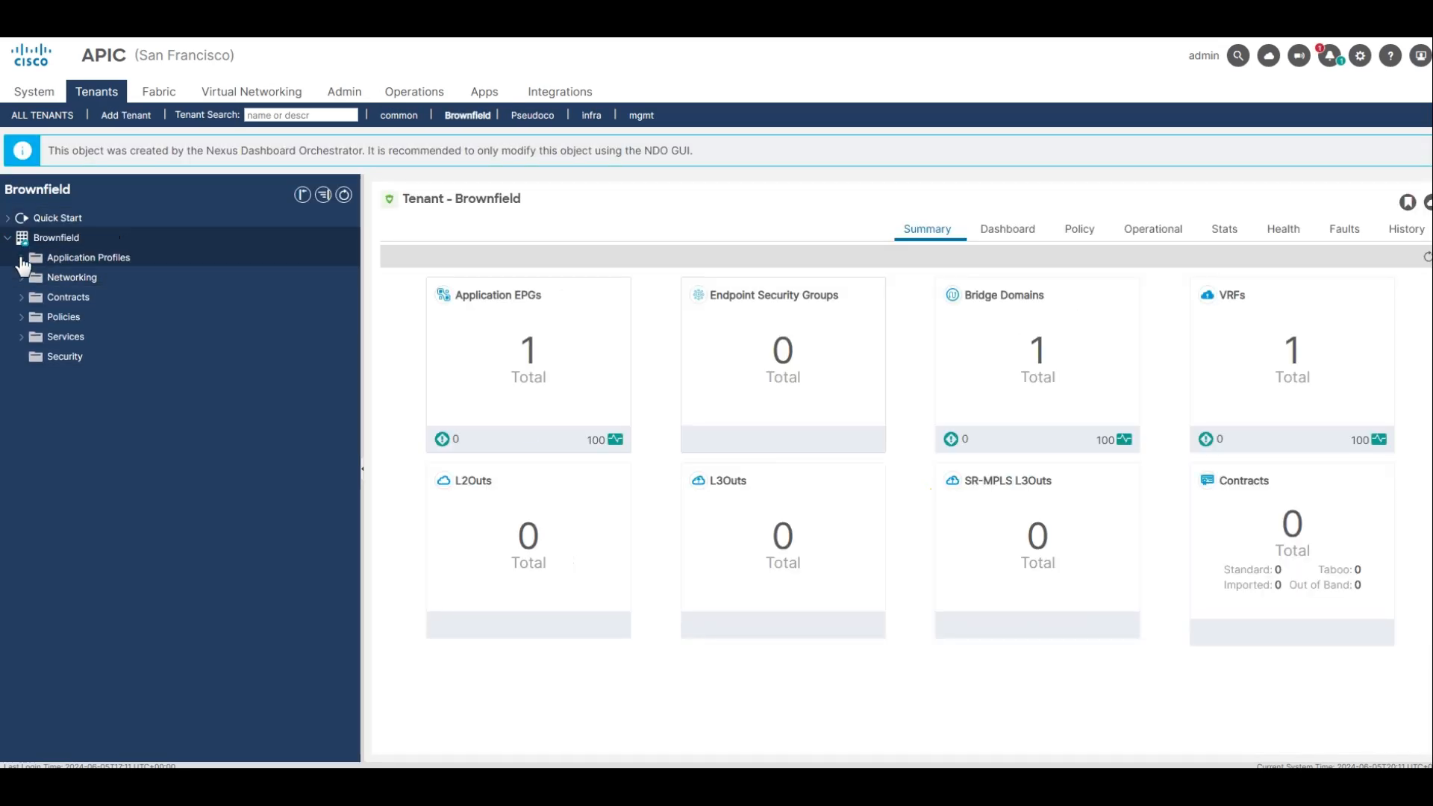
pyautogui.click(21, 259)
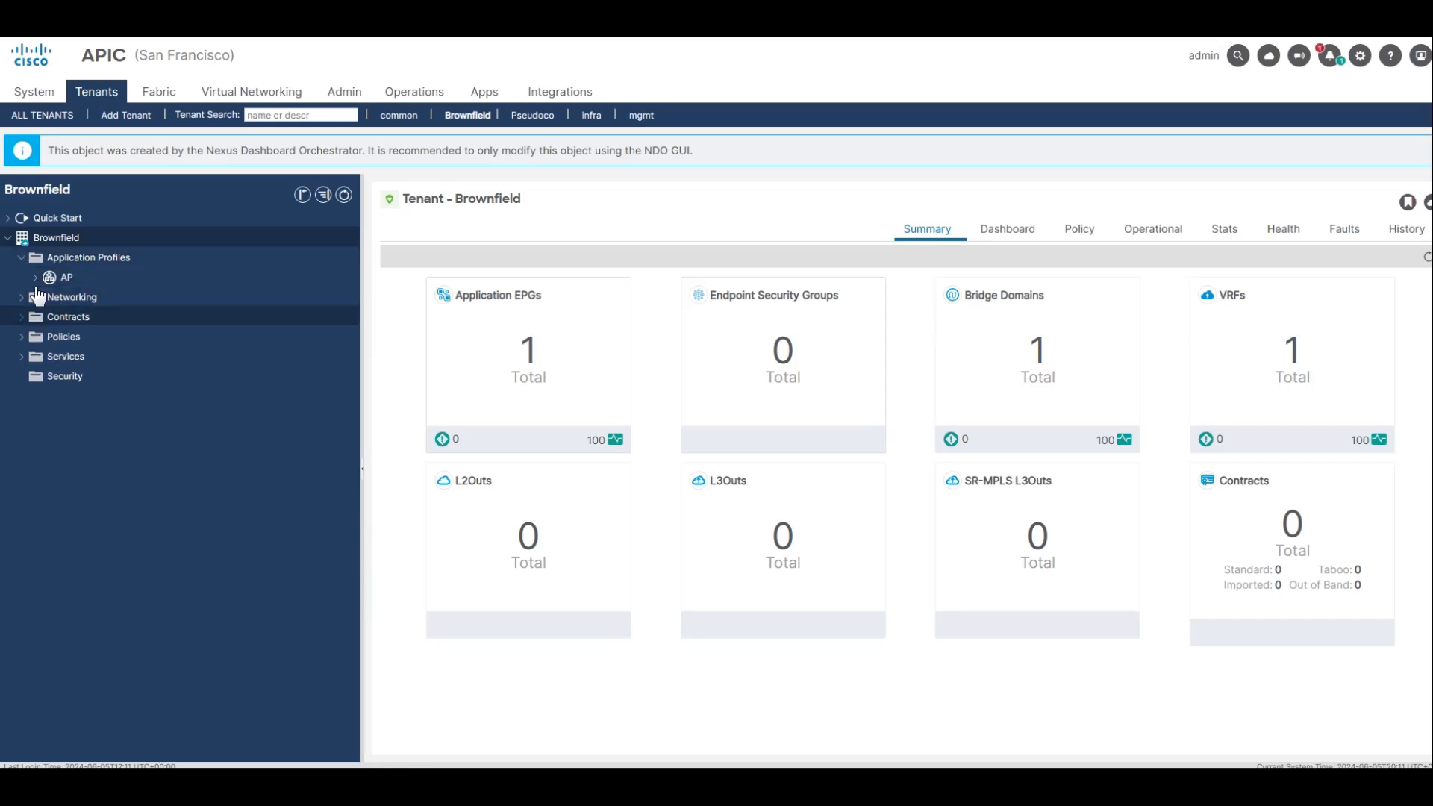
pyautogui.click(36, 277)
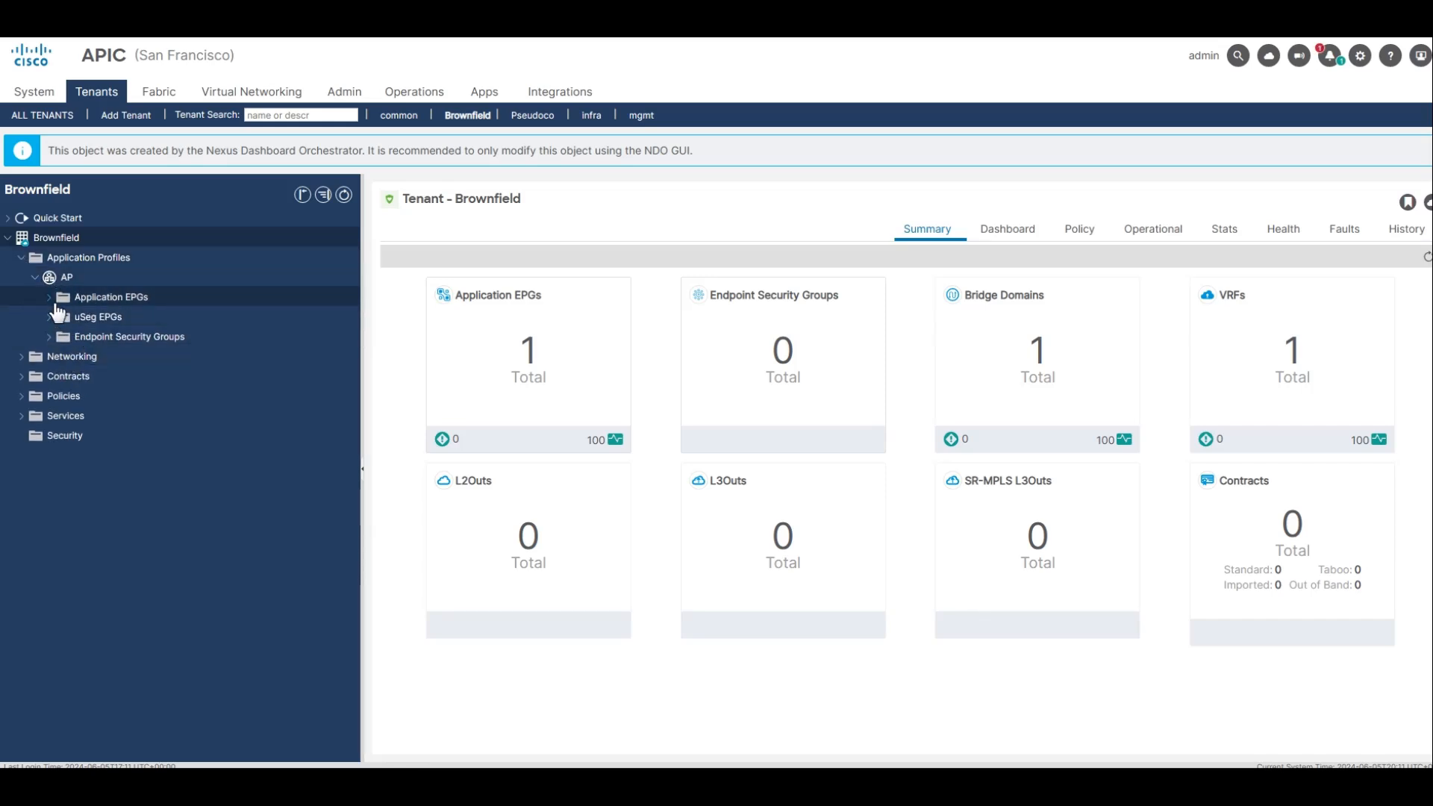
pyautogui.click(49, 299)
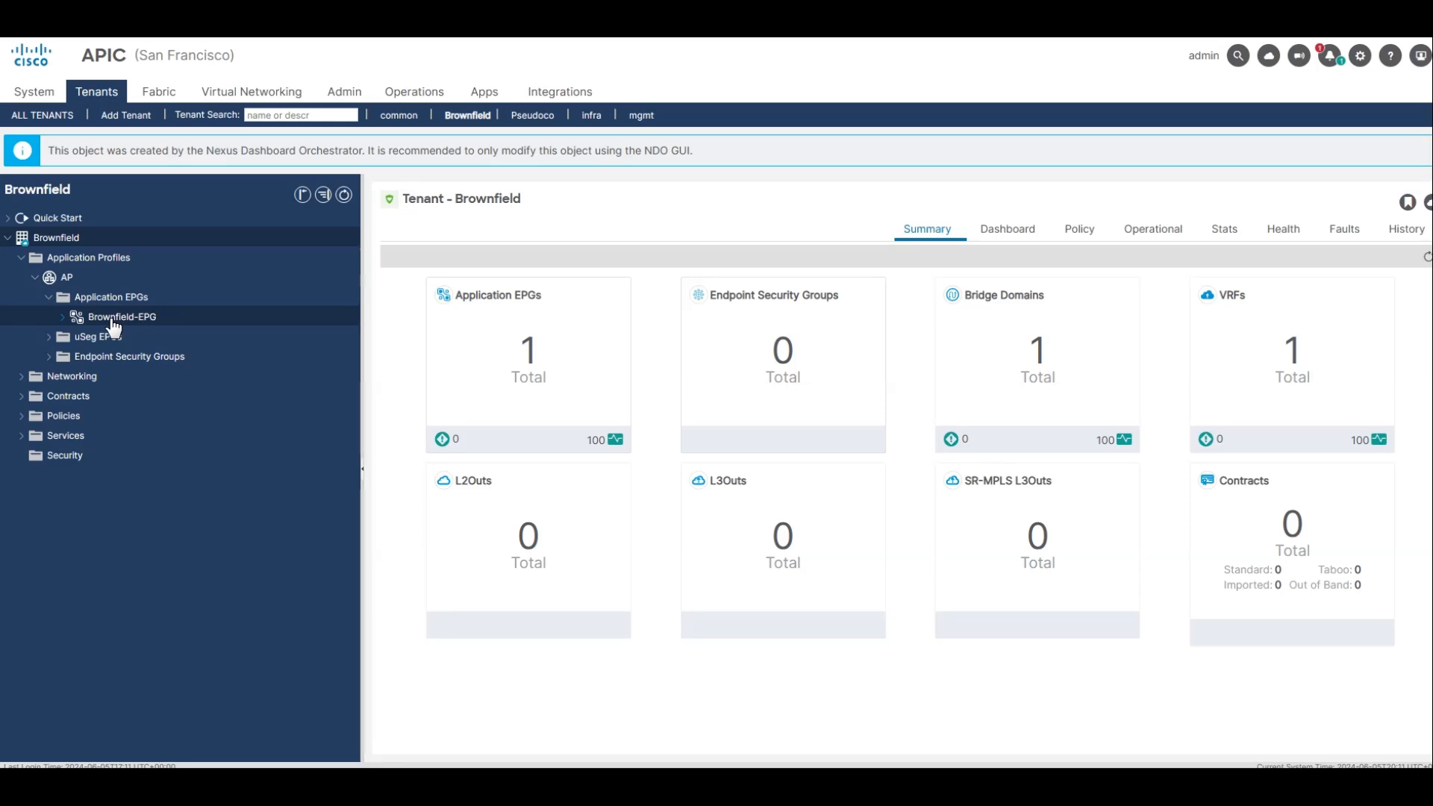
# Examine the Brownfield tenant's networking by viewing the Brownfield-BD summary and expanding the bridge domain and the VRFs.
pyautogui.click(26, 378)
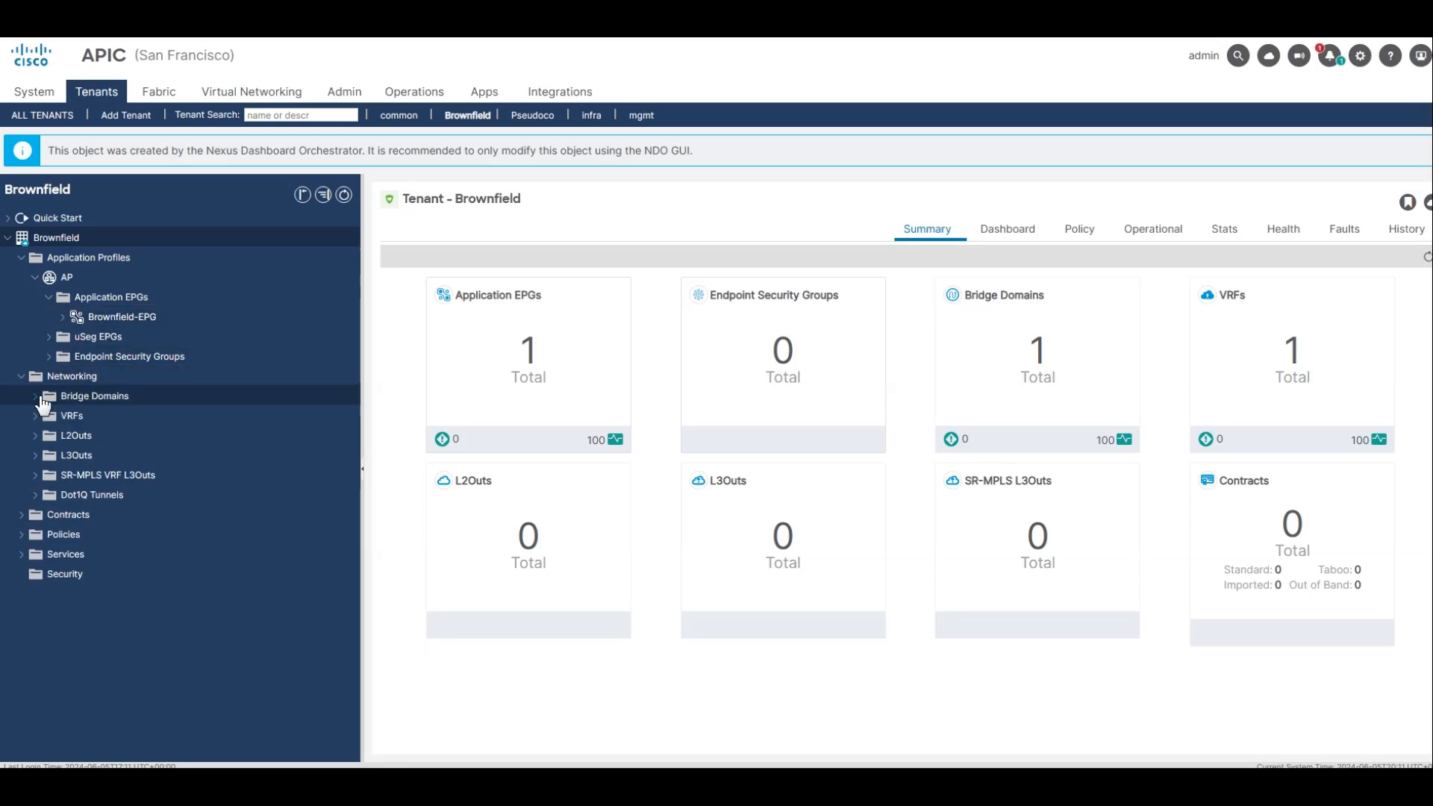
pyautogui.click(35, 396)
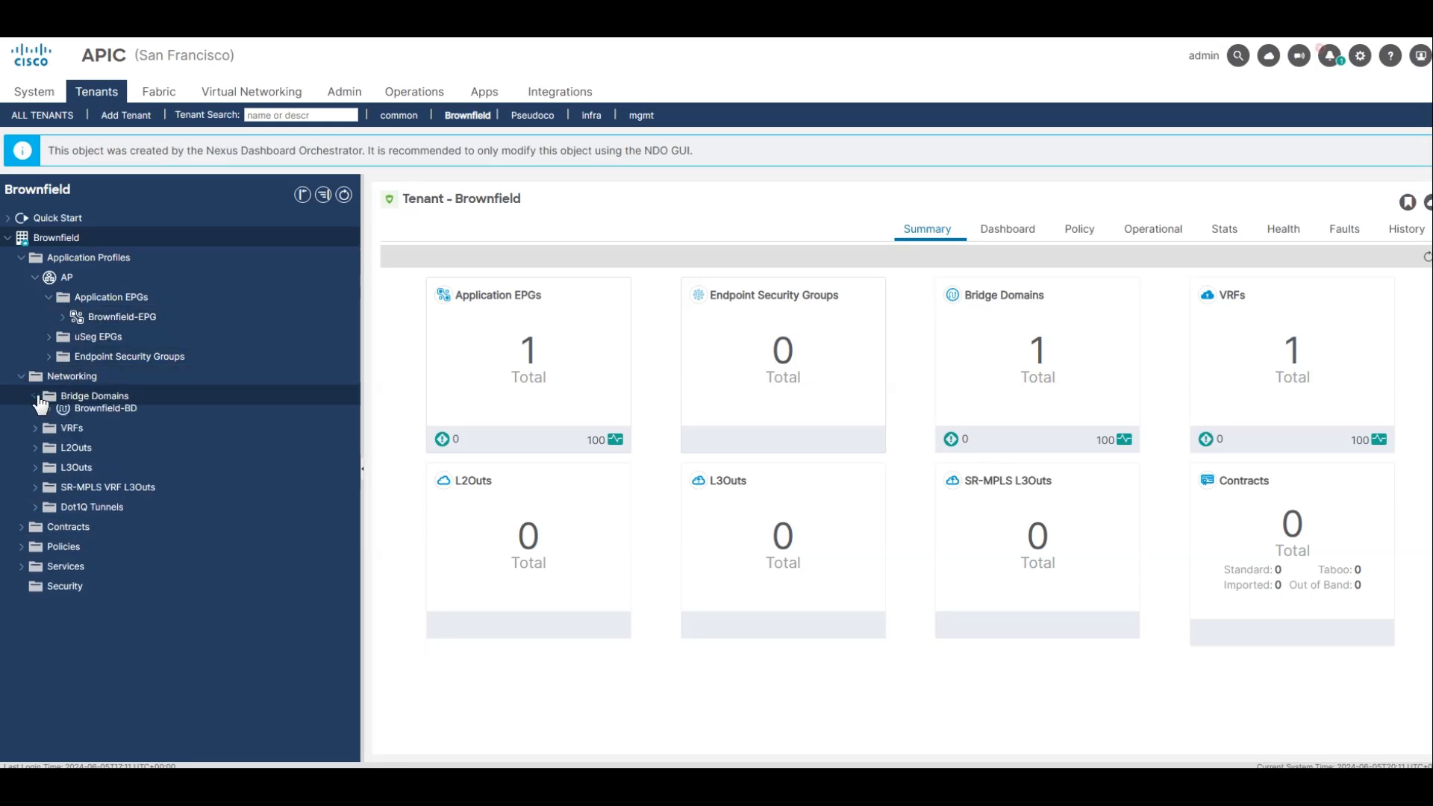
pyautogui.click(127, 420)
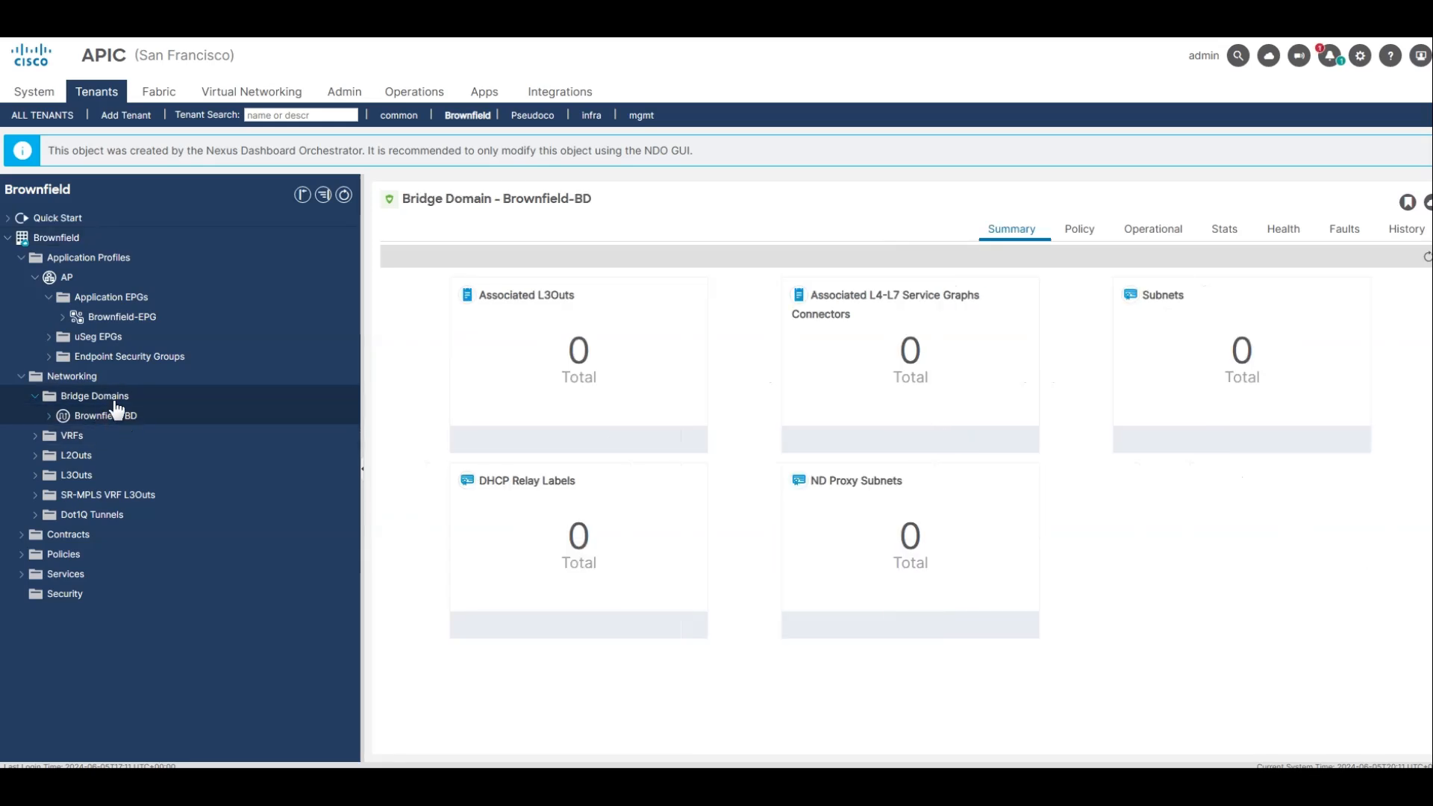
pyautogui.click(47, 418)
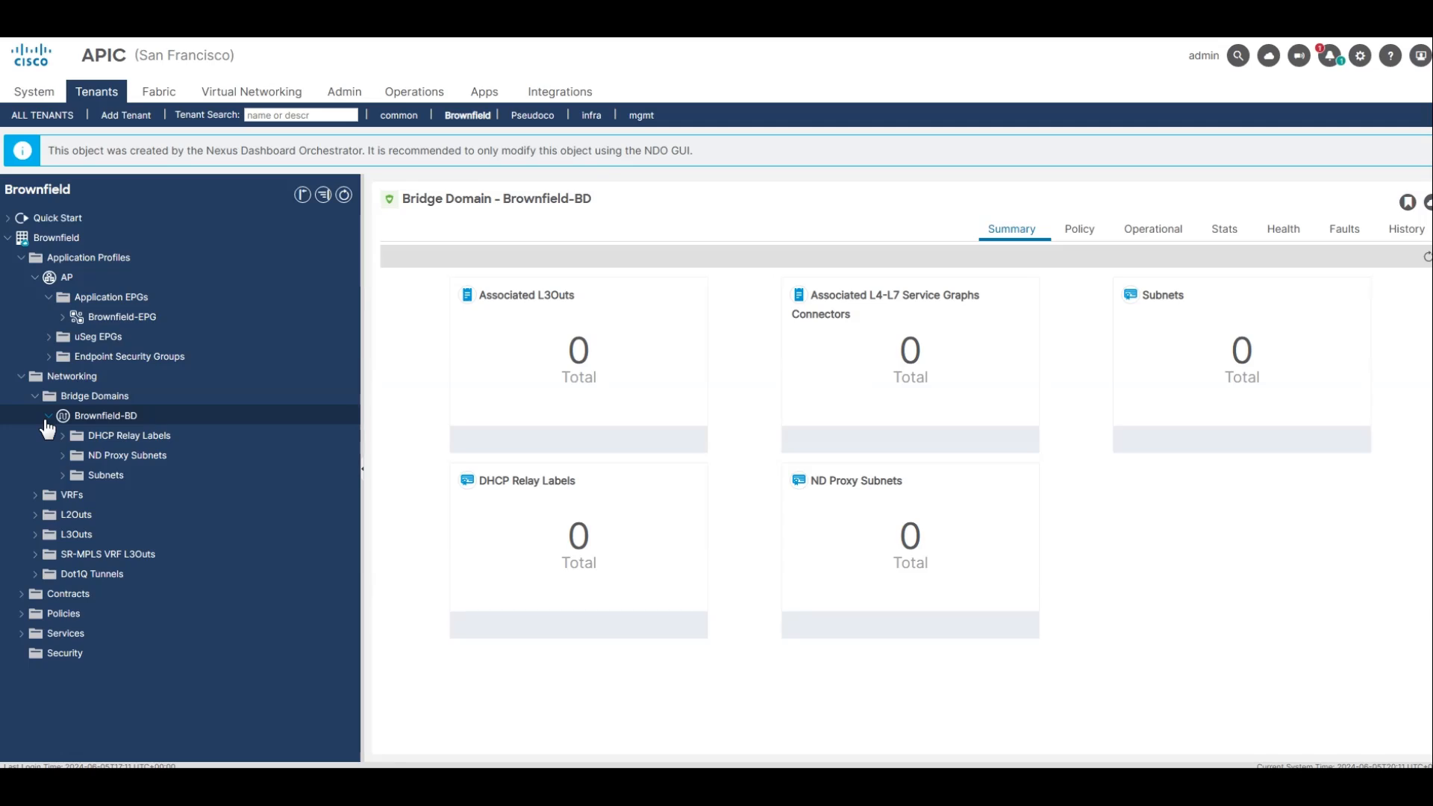
pyautogui.click(36, 495)
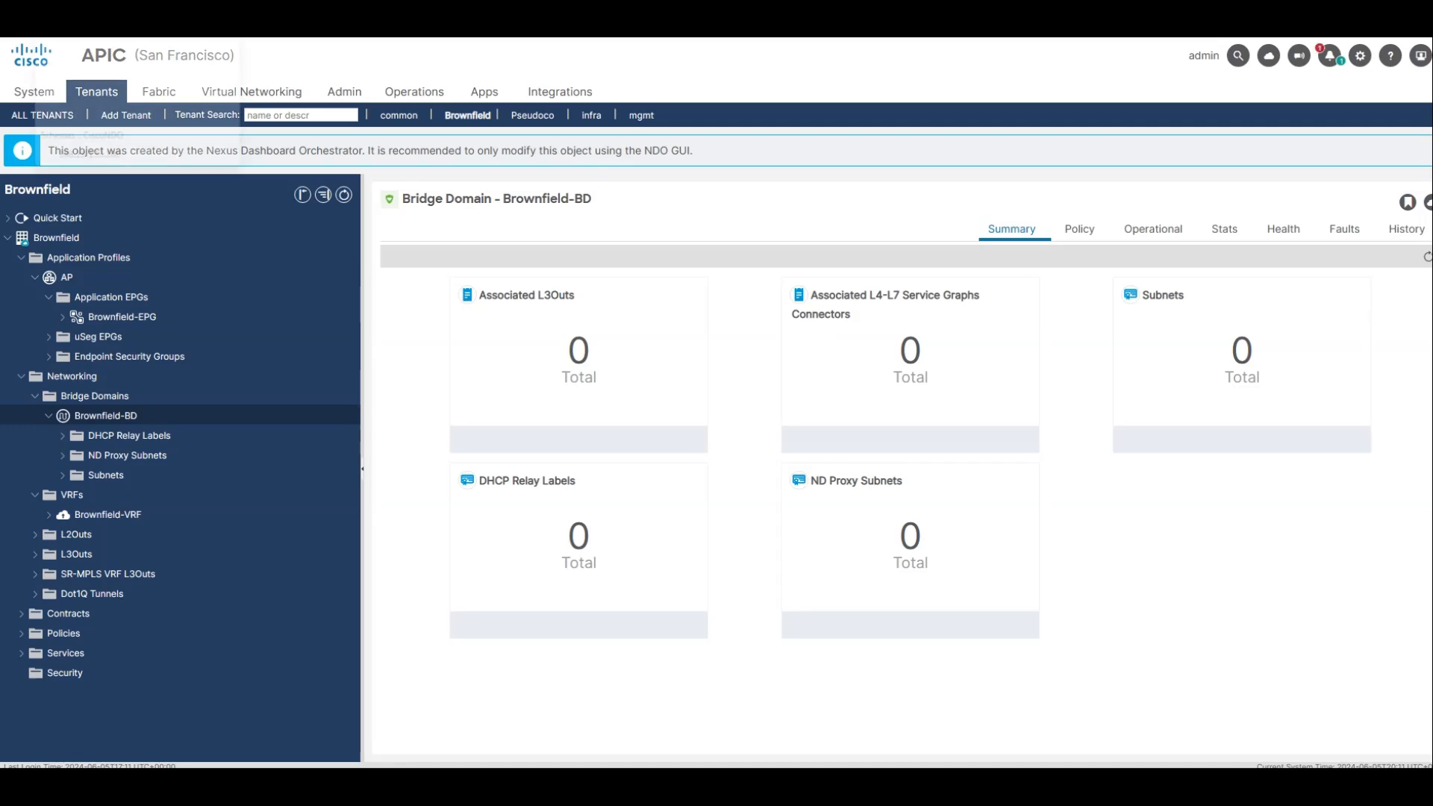
# Switch to Nexus Dashboard Orchestrator and open its tenant list.
pyautogui.click(104, 22)
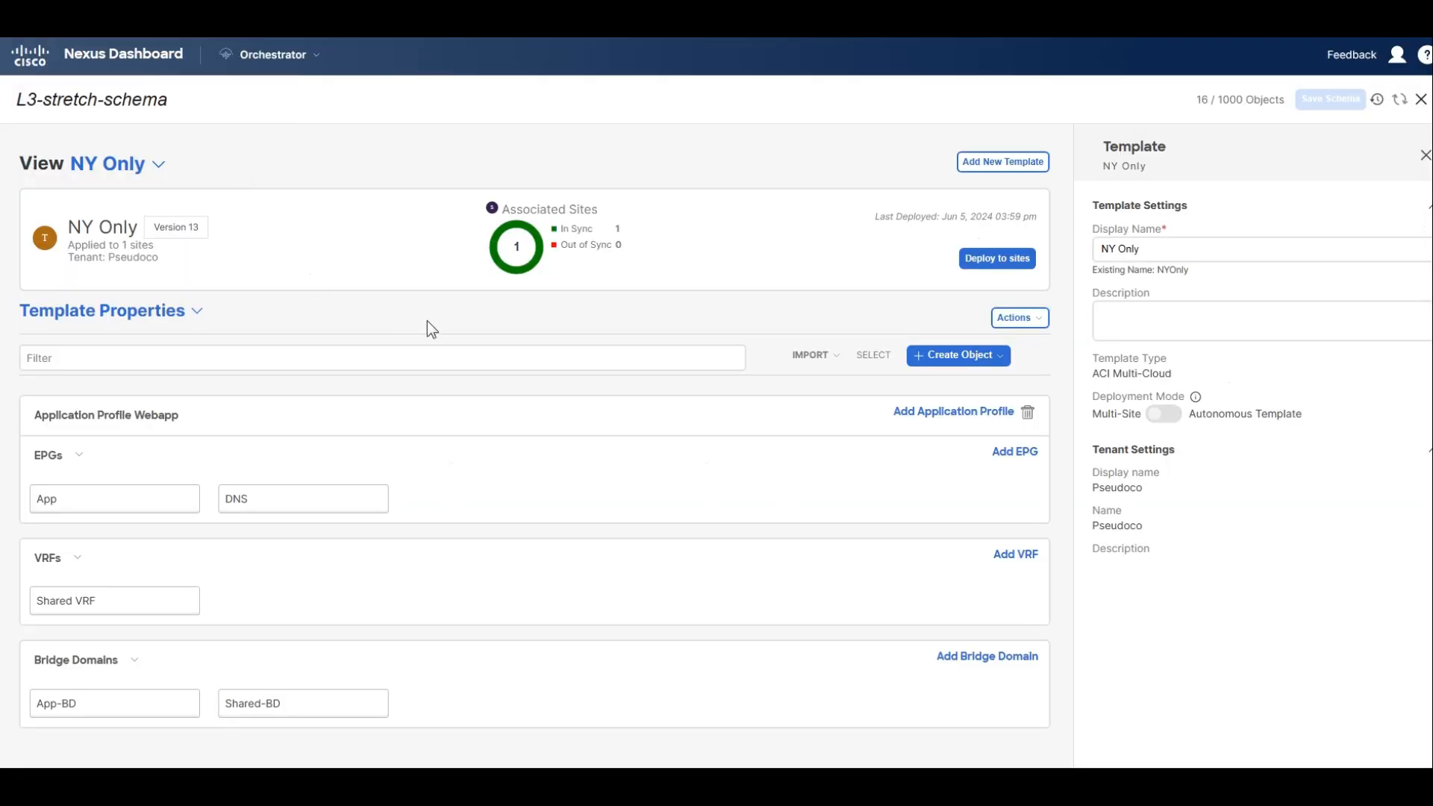
pyautogui.click(286, 71)
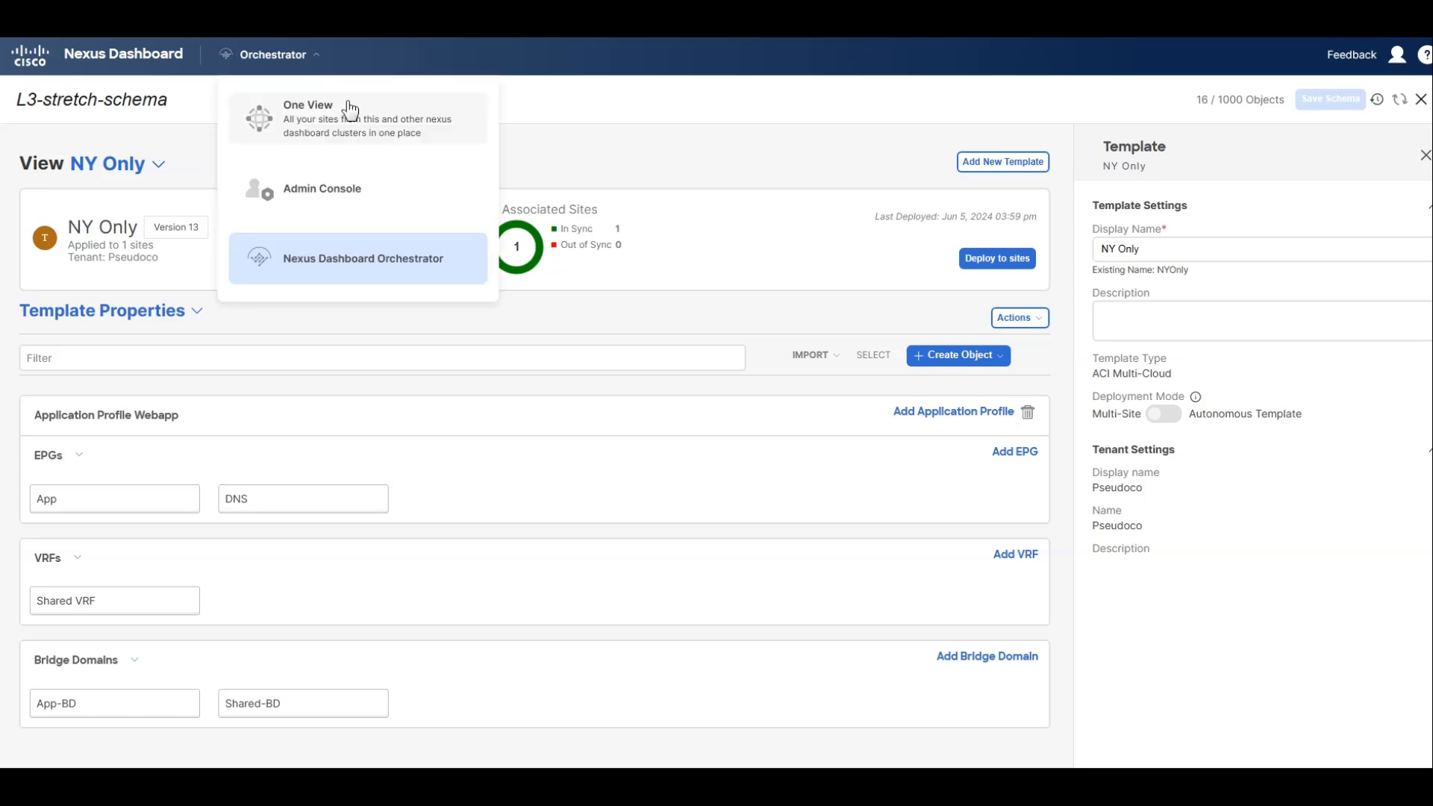
pyautogui.click(326, 260)
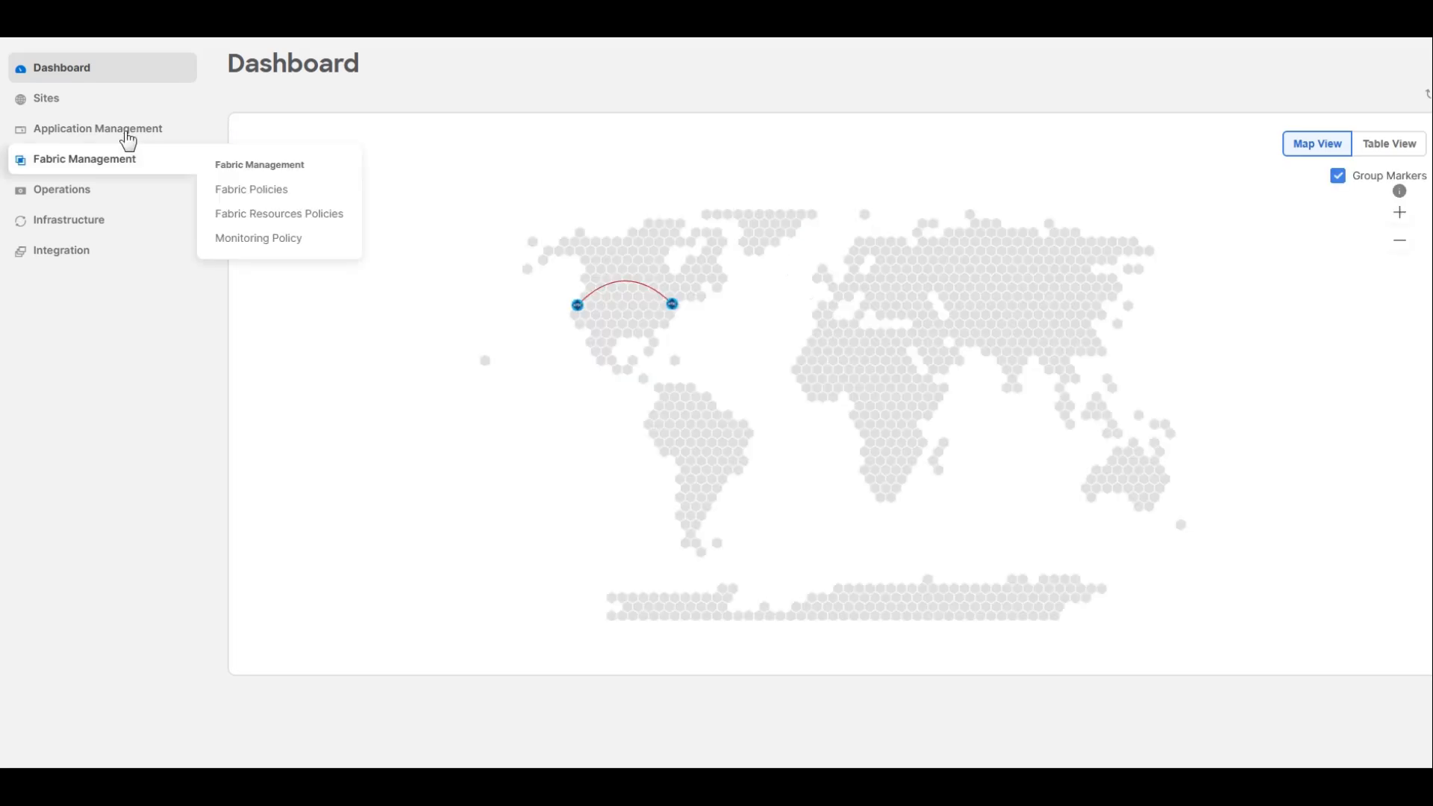
pyautogui.moveTo(124, 133)
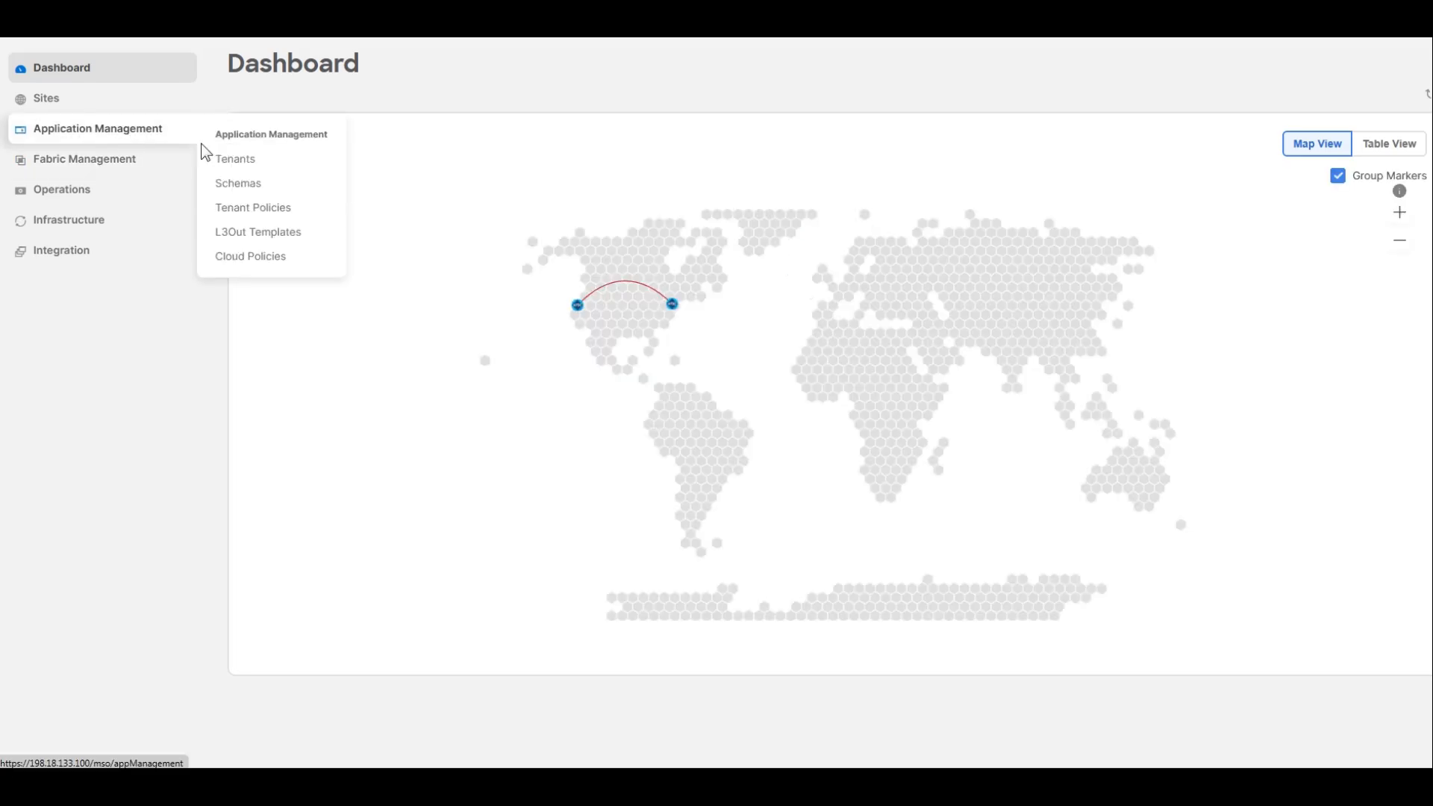
pyautogui.click(246, 158)
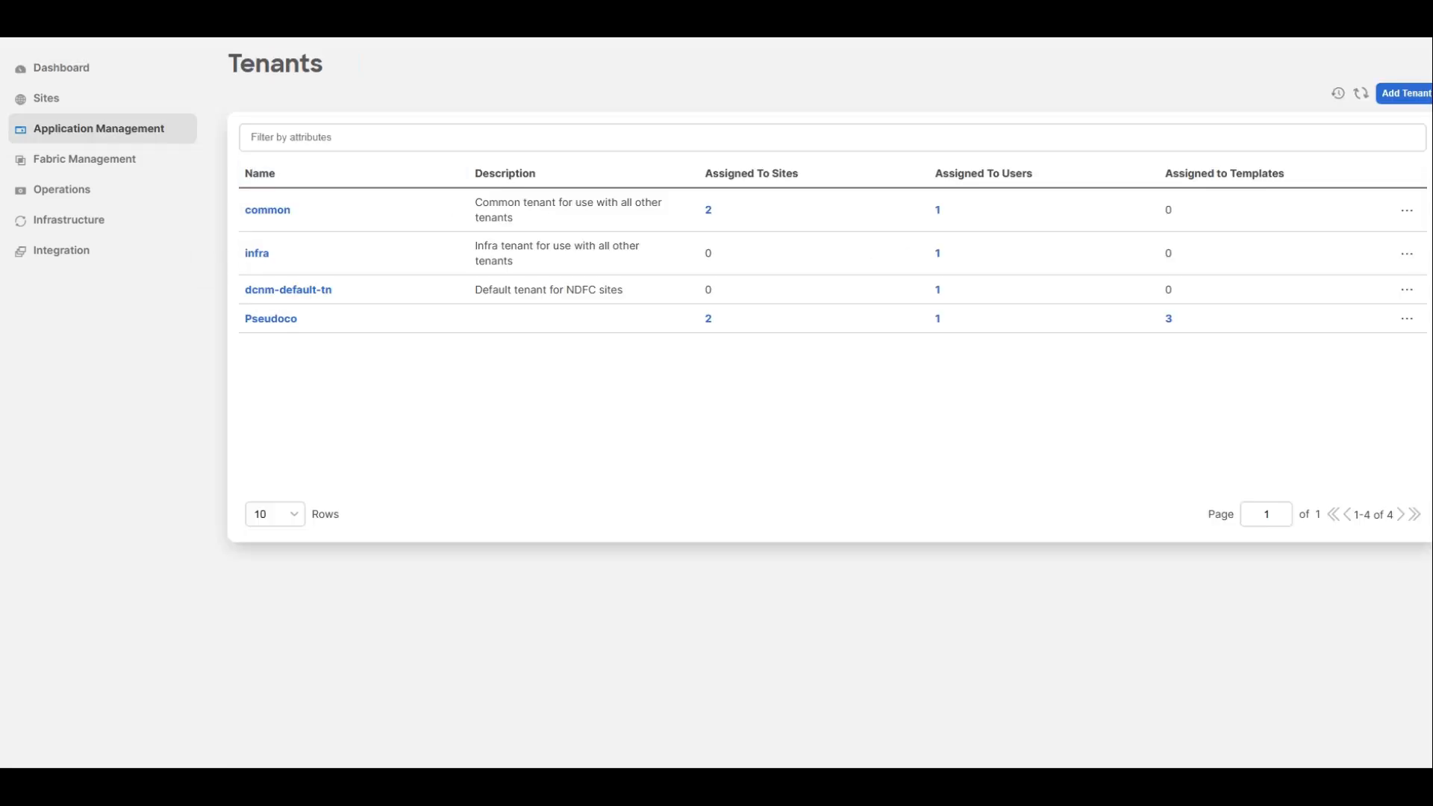
# Add a tenant named Brownfield associated with the San Francisco and New York sites, and save it.
pyautogui.click(1408, 95)
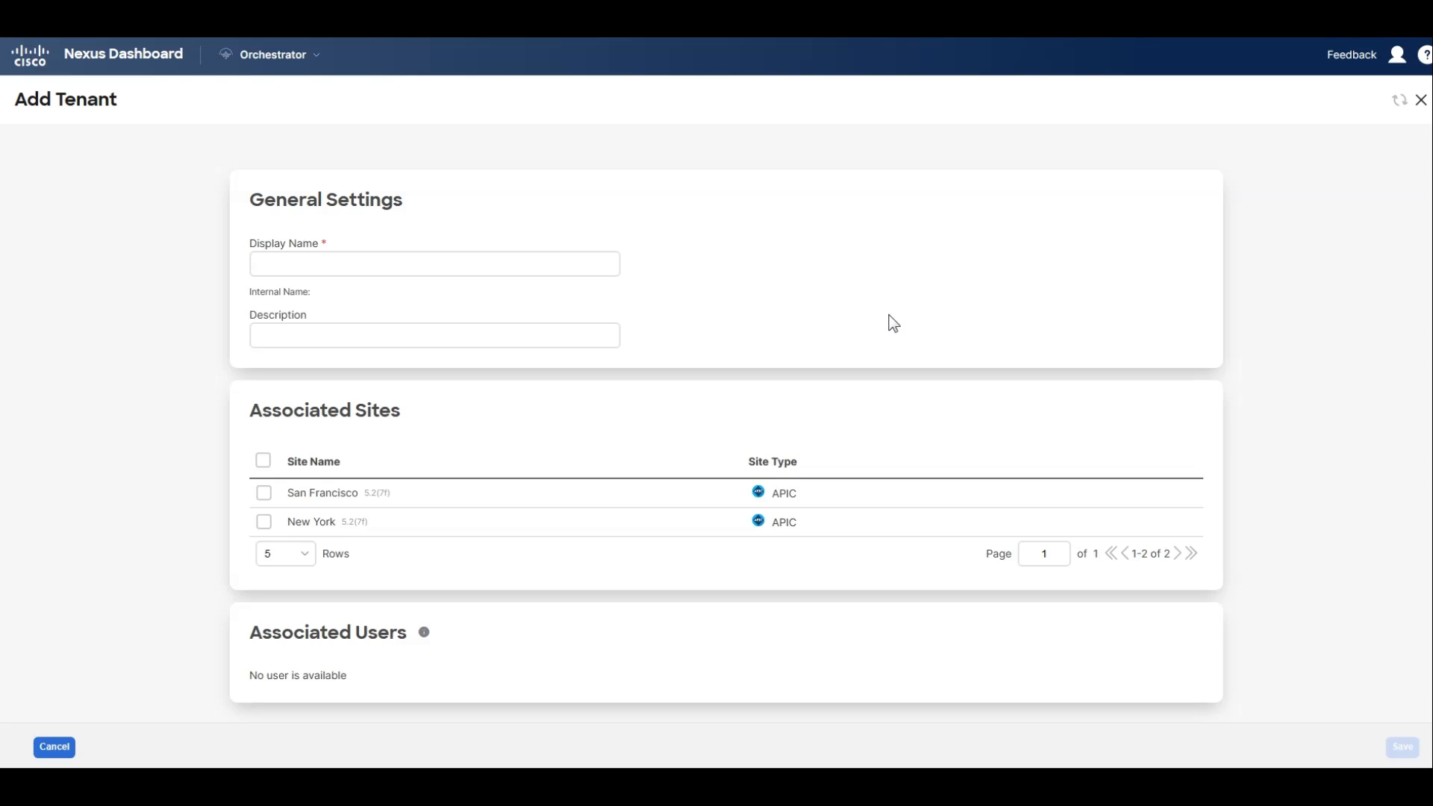
pyautogui.click(263, 460)
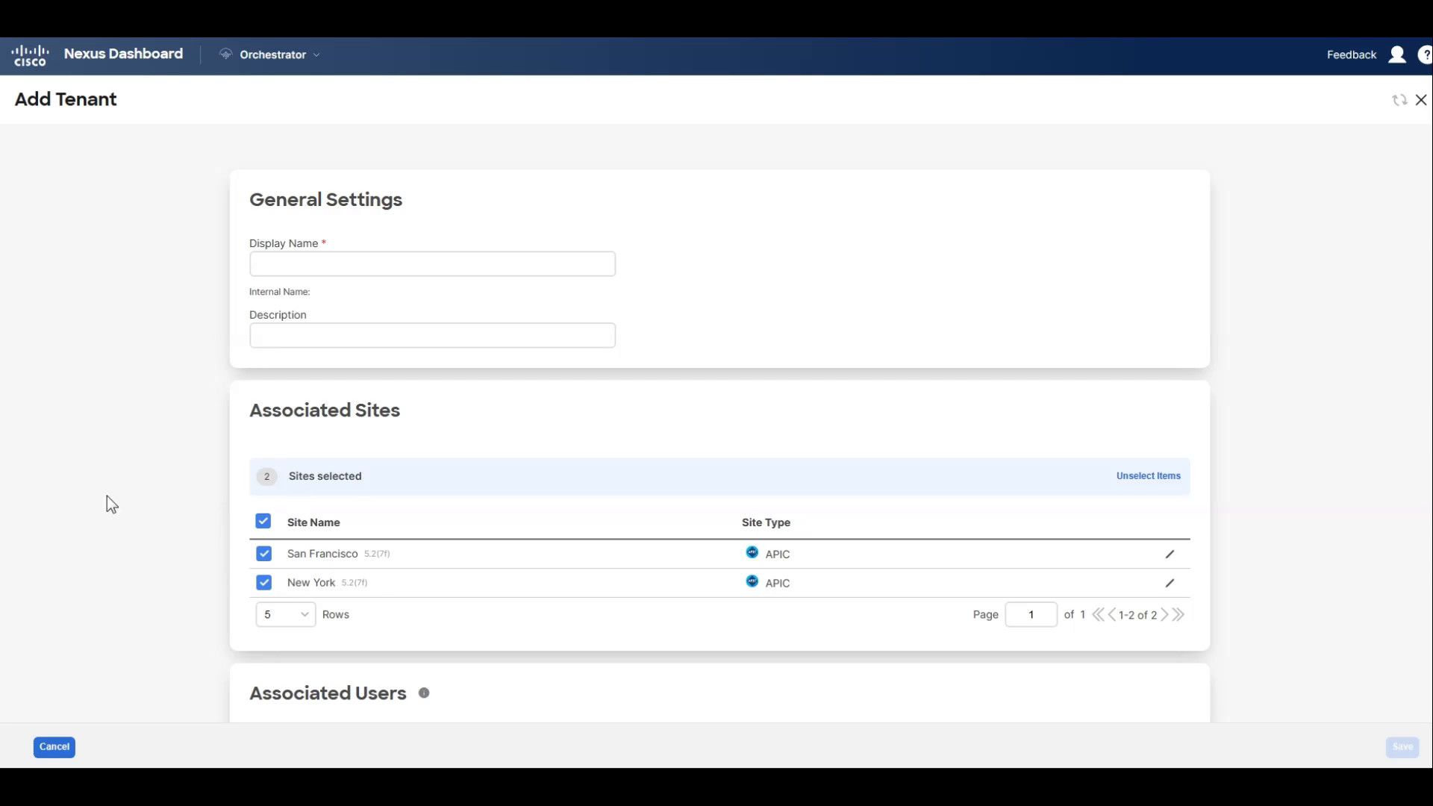
pyautogui.click(298, 264)
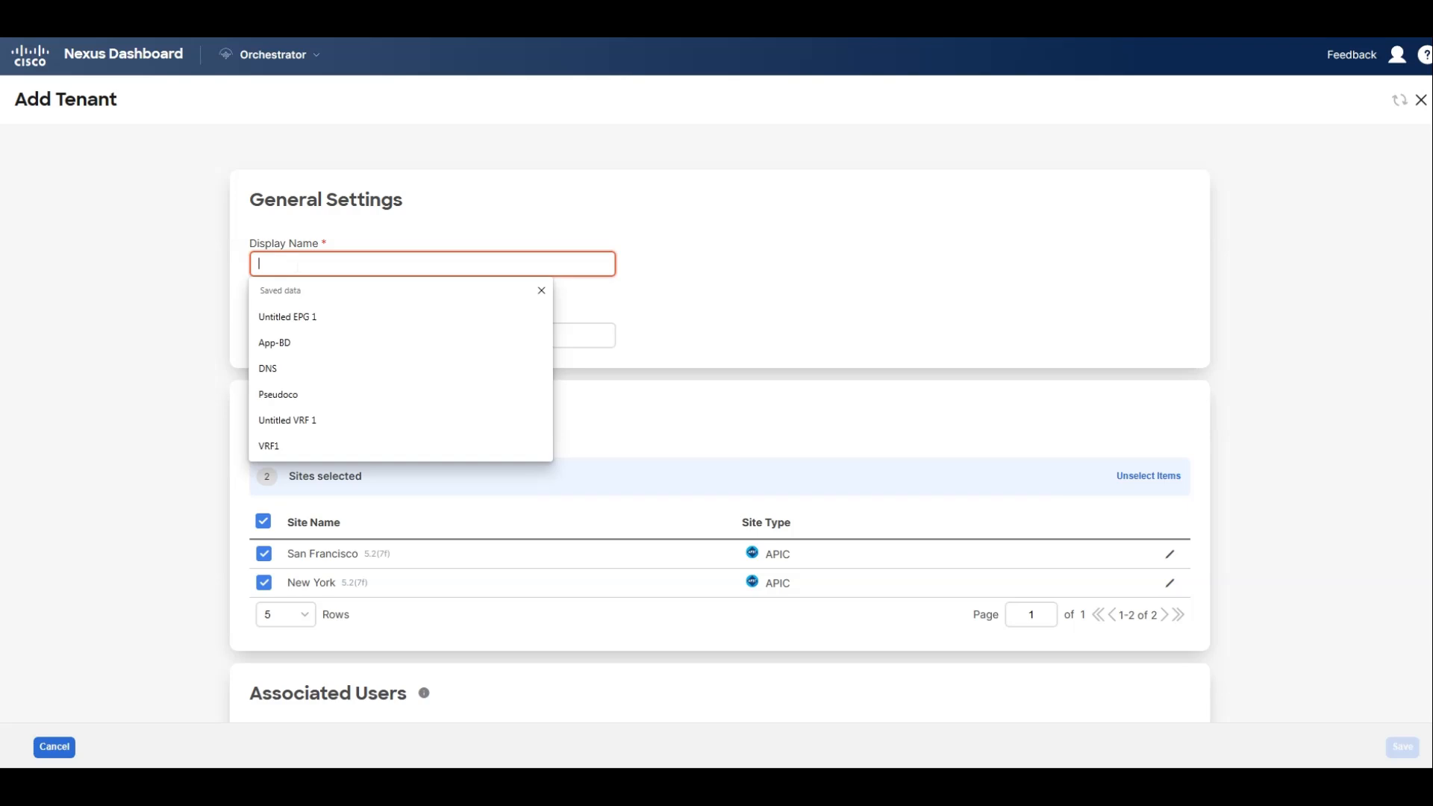
pyautogui.write('Brownfi')
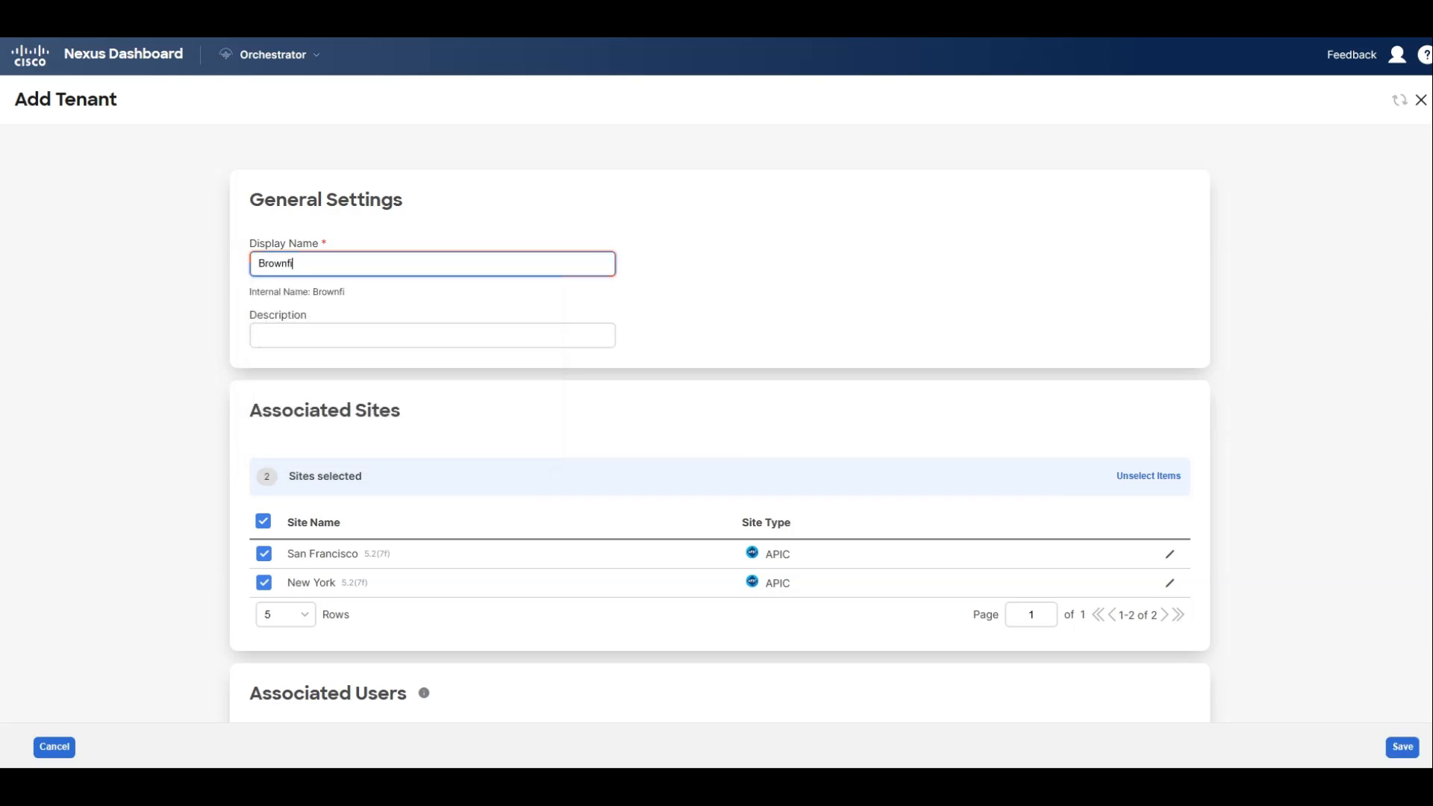
pyautogui.write('eld')
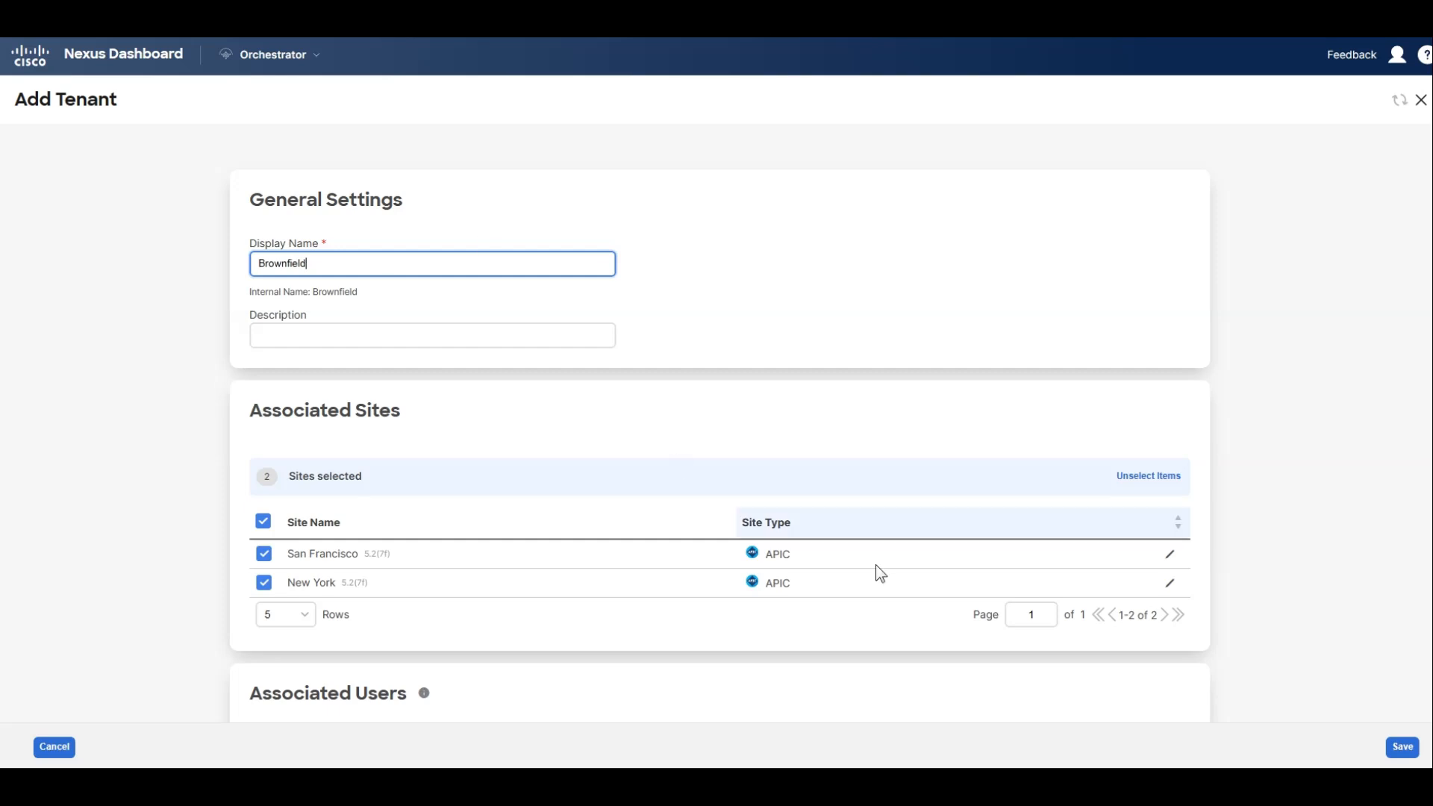
pyautogui.scroll(-1, 1248, 691)
pyautogui.click(1402, 747)
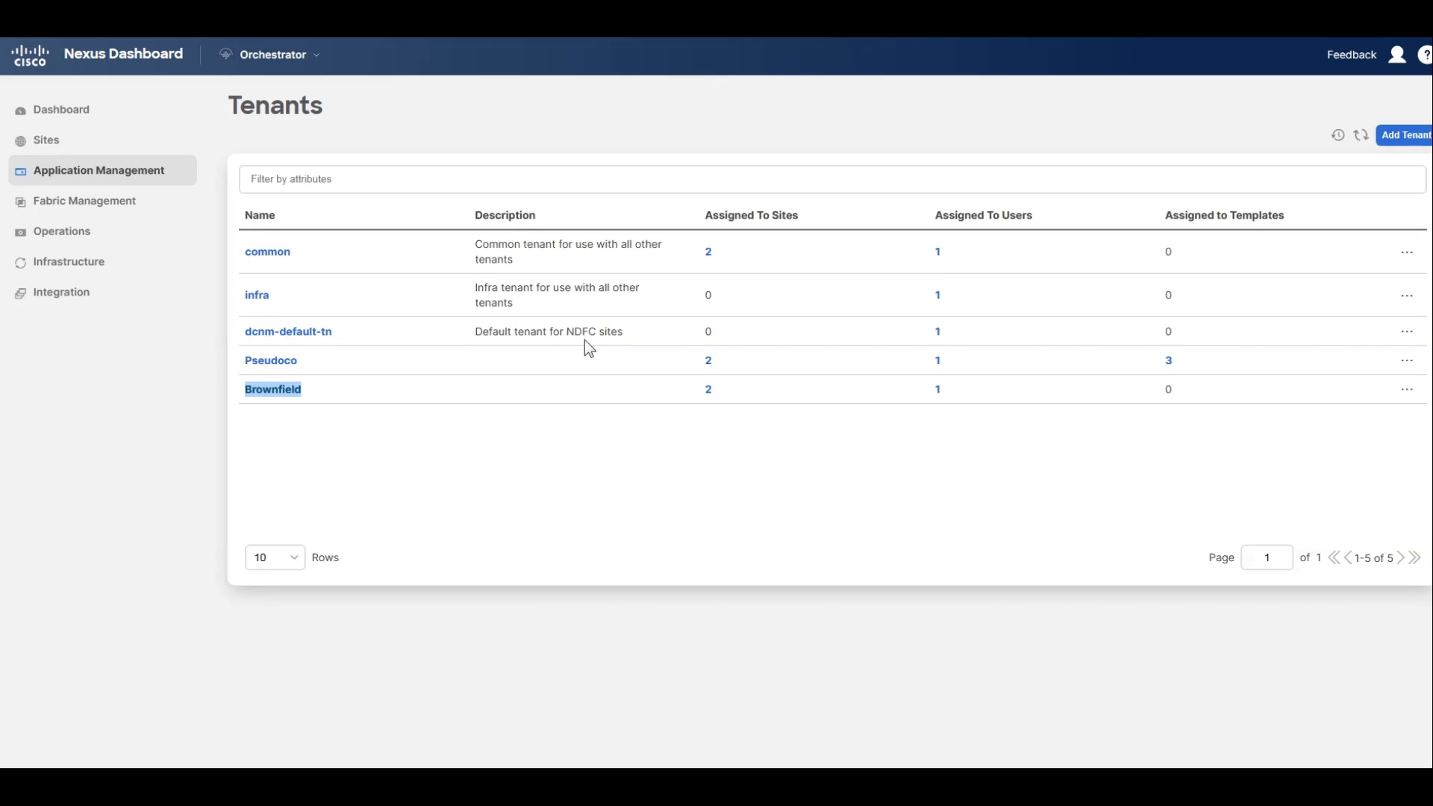
# Create a schema named Migration-Schema and save it.
pyautogui.moveTo(106, 184)
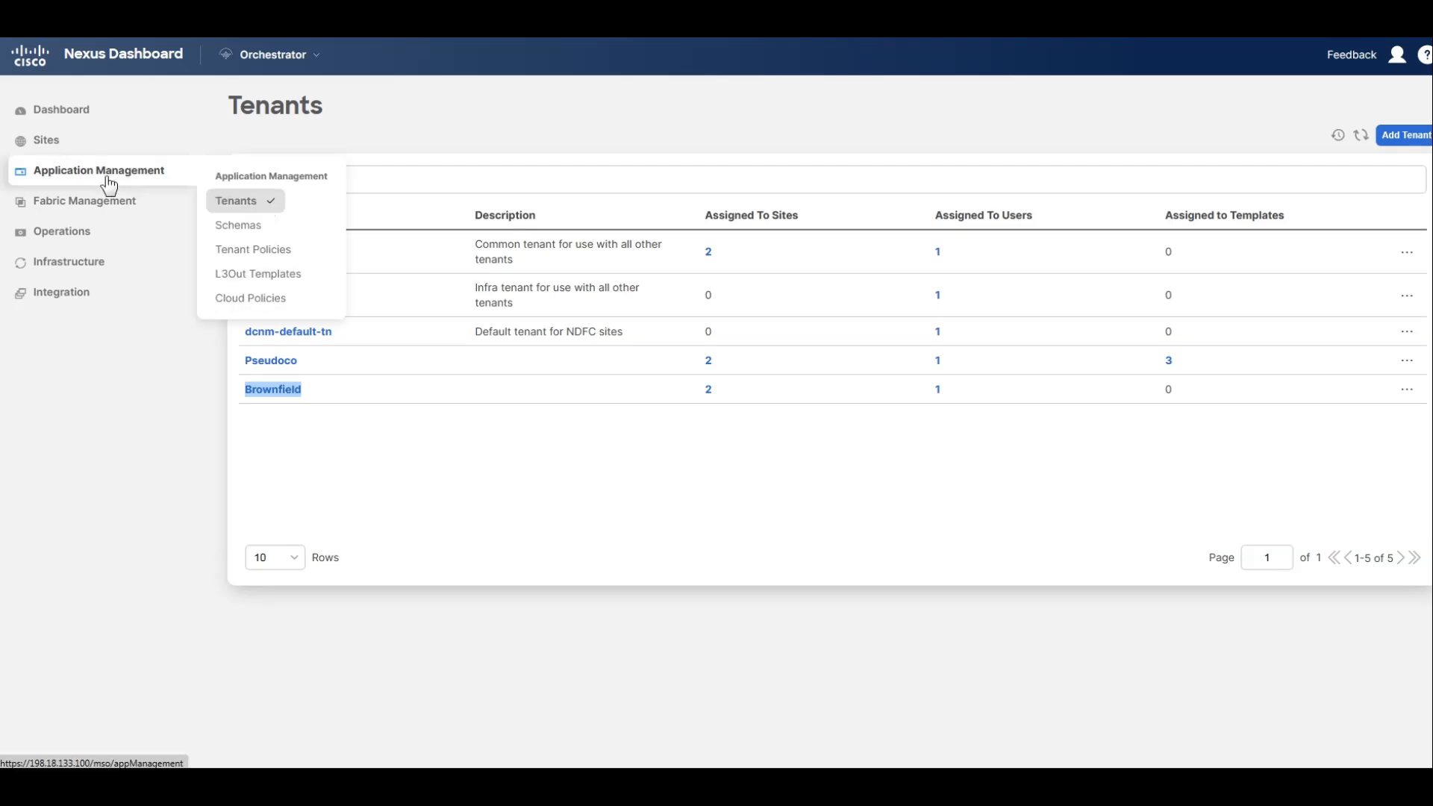
pyautogui.click(235, 225)
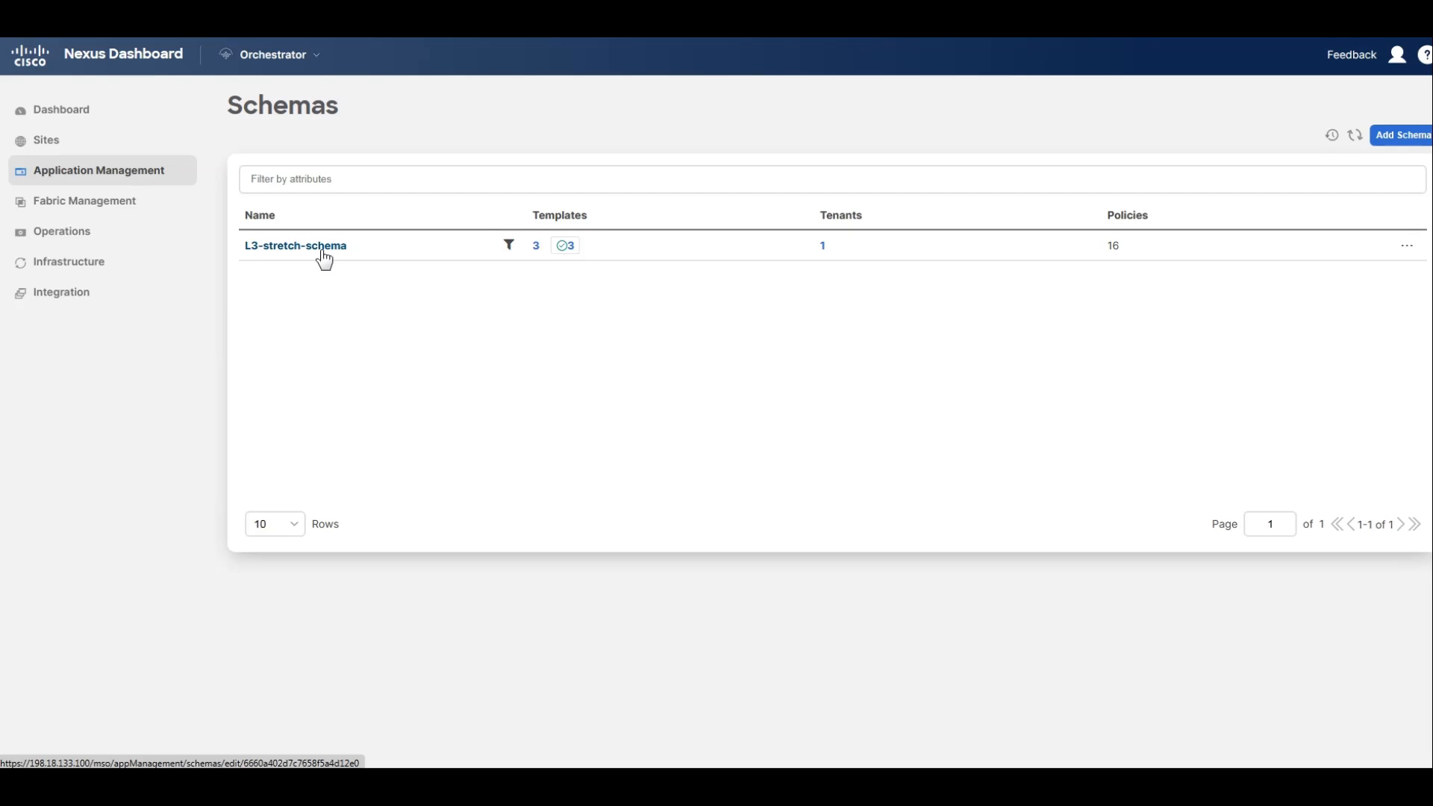
pyautogui.click(1393, 137)
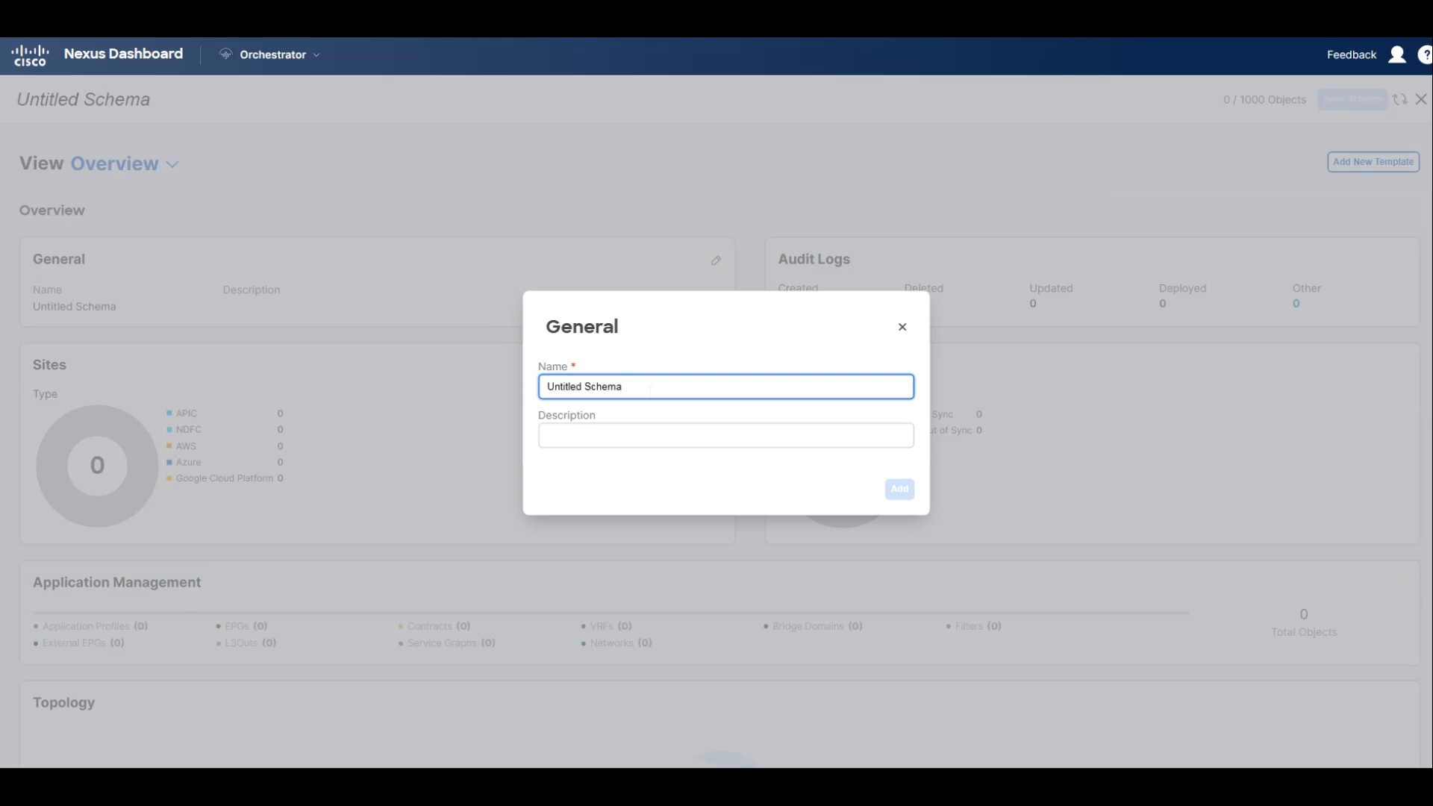
pyautogui.write('Migratio')
pyautogui.press('BackSpace')
pyautogui.press('BackSpace')
pyautogui.press('BackSpace')
pyautogui.press('BackSpace')
pyautogui.press('BackSpace')
pyautogui.press('BackSpace')
pyautogui.press('BackSpace')
pyautogui.press('BackSpace')
pyautogui.press('BackSpace')
pyautogui.press('BackSpace')
pyautogui.press('BackSpace')
pyautogui.press('BackSpace')
pyautogui.press('BackSpace')
pyautogui.press('BackSpace')
pyautogui.press('BackSpace')
pyautogui.press('BackSpace')
pyautogui.press('BackSpace')
pyautogui.press('BackSpace')
pyautogui.press('BackSpace')
pyautogui.press('BackSpace')
pyautogui.write('Migra')
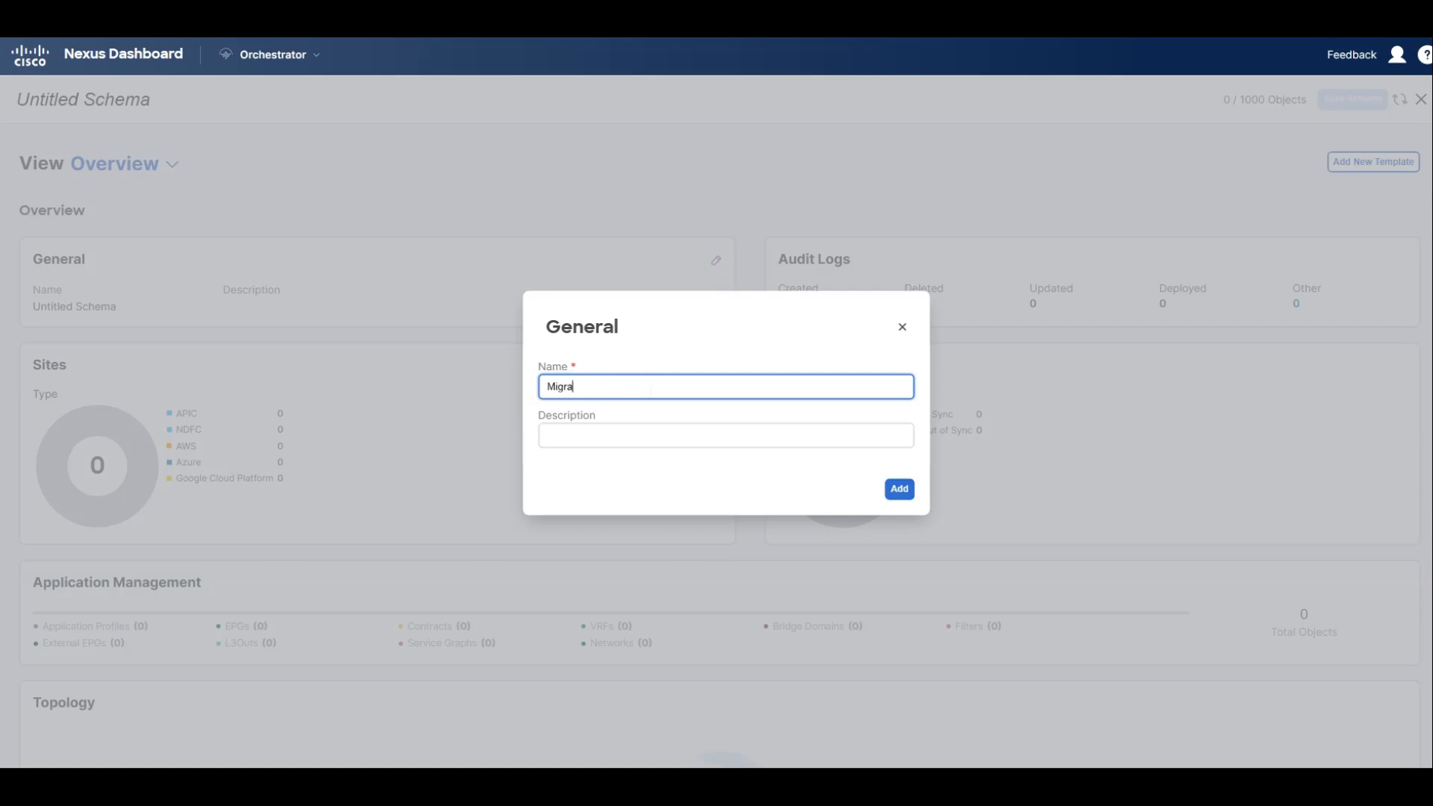
pyautogui.write('tion')
pyautogui.press('Tab')
pyautogui.click(650, 388)
pyautogui.write('-Template')
pyautogui.press('BackSpace')
pyautogui.press('BackSpace')
pyautogui.press('BackSpace')
pyautogui.press('BackSpace')
pyautogui.press('BackSpace')
pyautogui.press('BackSpace')
pyautogui.press('BackSpace')
pyautogui.write('Schema')
pyautogui.click(900, 490)
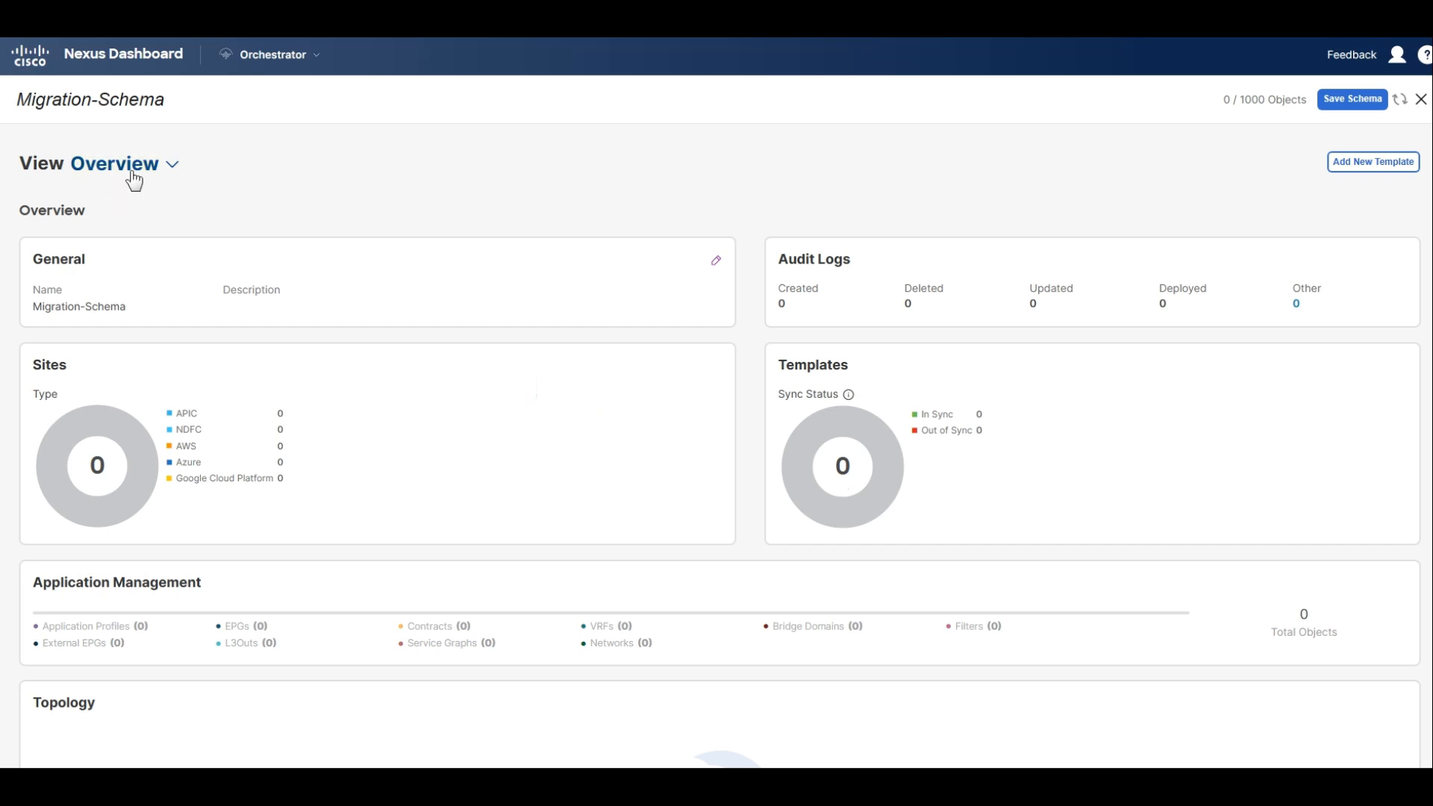
pyautogui.click(1347, 106)
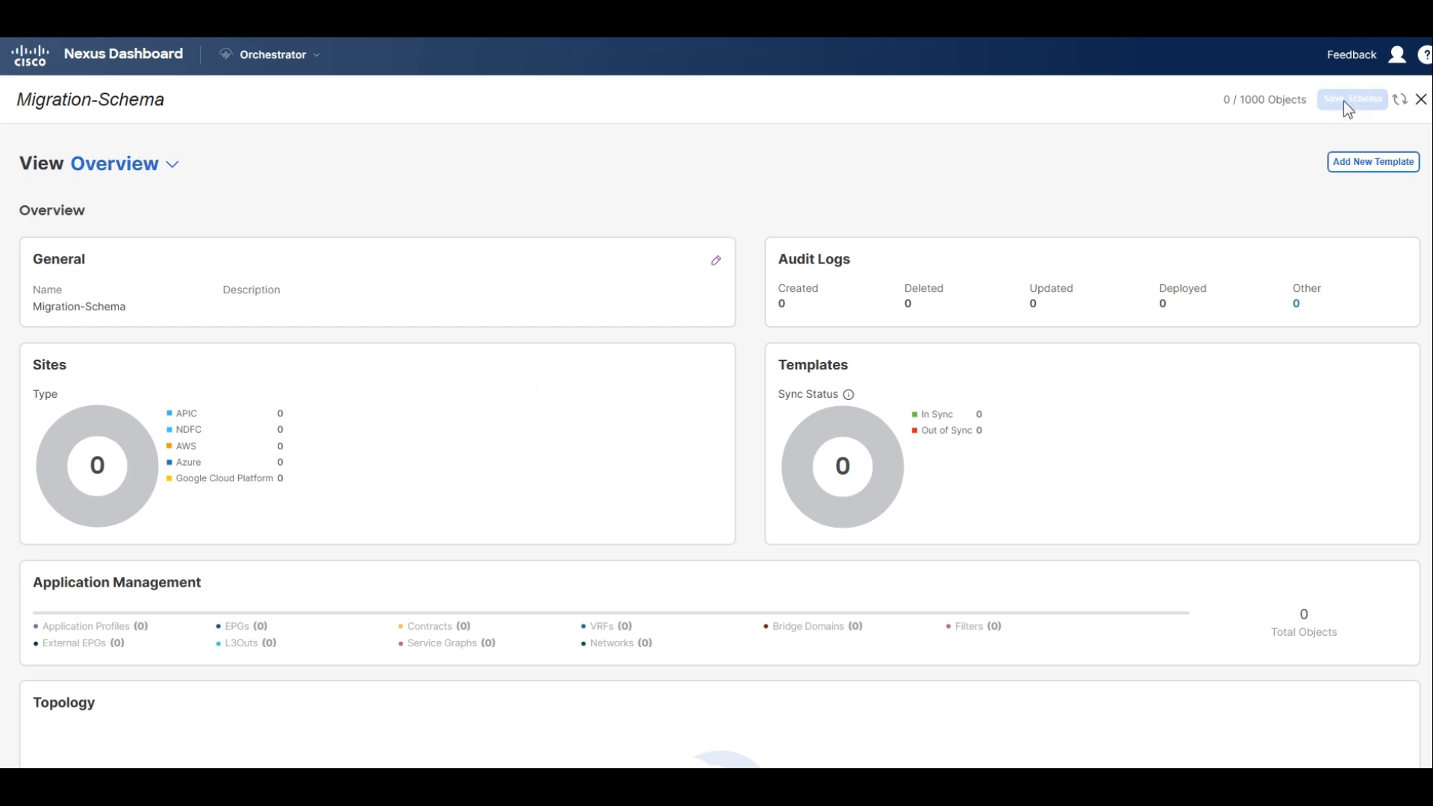
# Add an ACI Multi-Cloud template to Migration-Schema, assign it to the Brownfield tenant, and save the schema.
pyautogui.click(1377, 164)
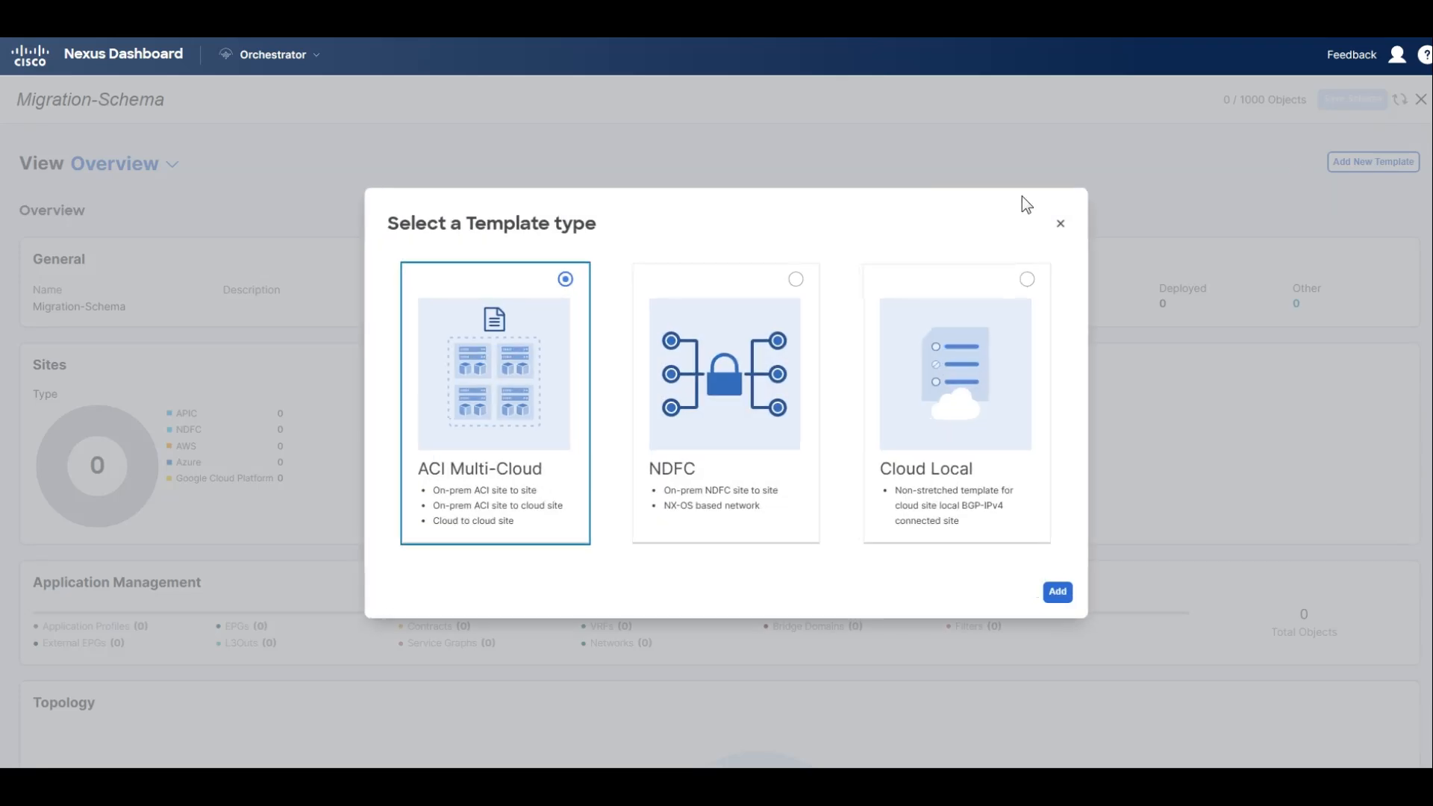
pyautogui.click(1058, 593)
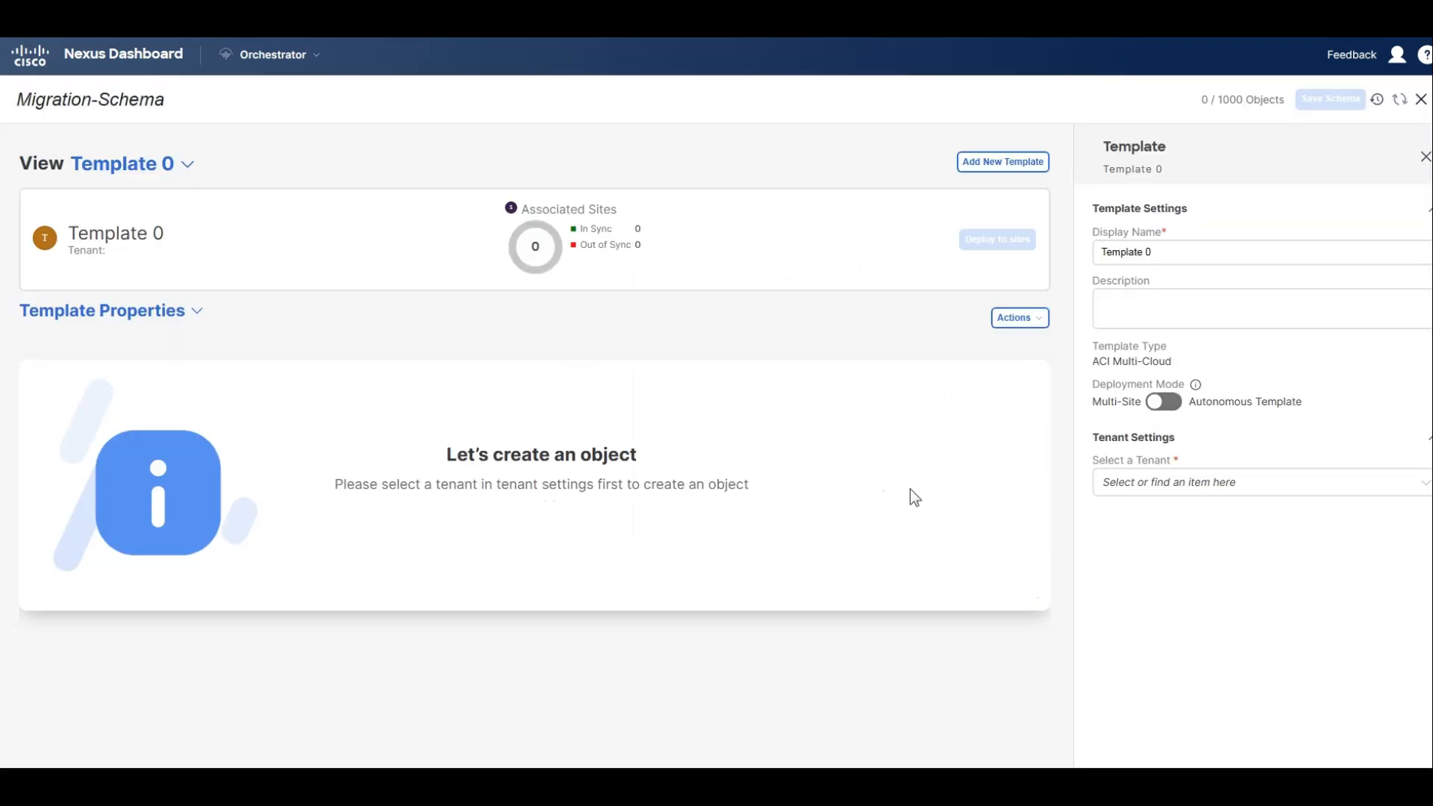
pyautogui.click(968, 164)
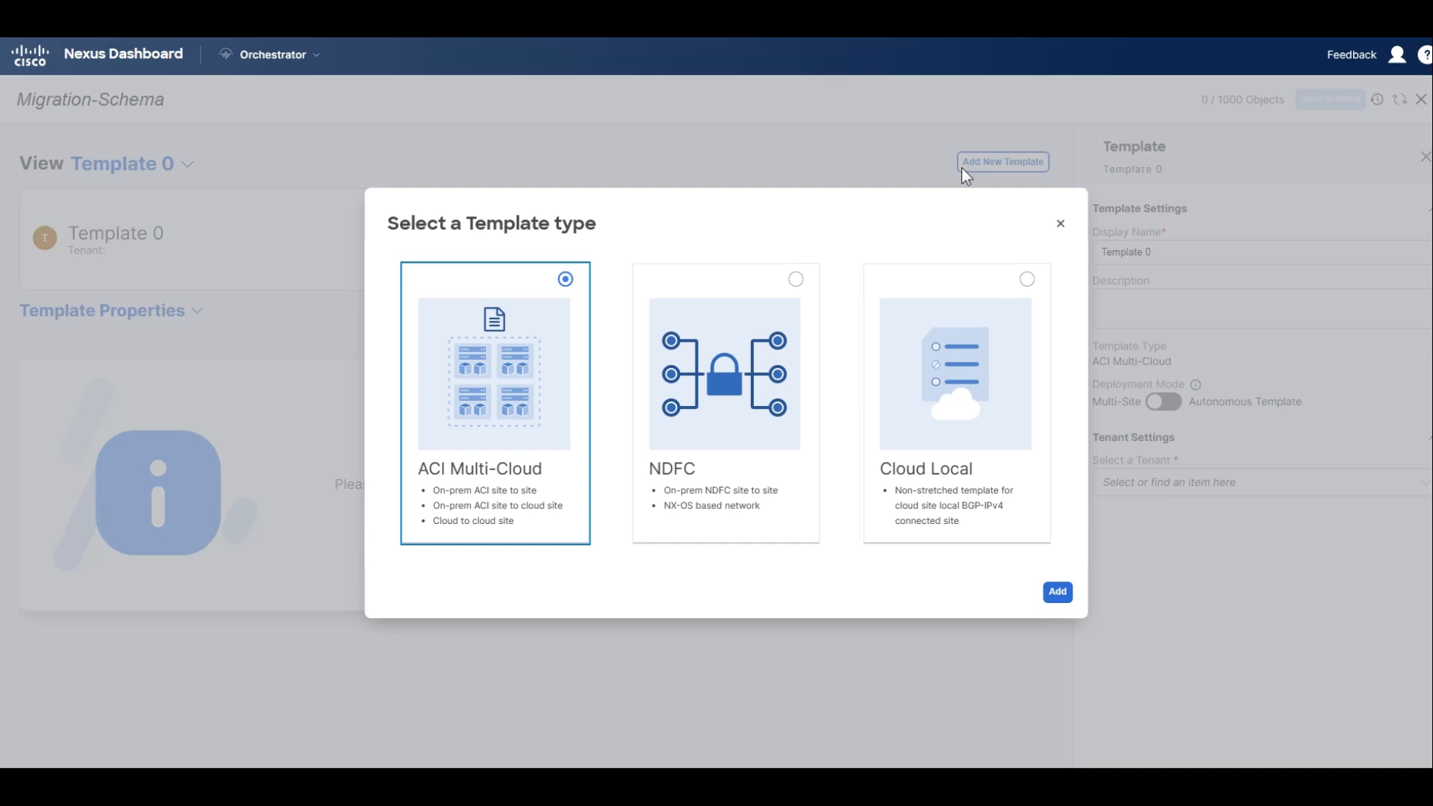
pyautogui.click(1063, 228)
pyautogui.click(1167, 492)
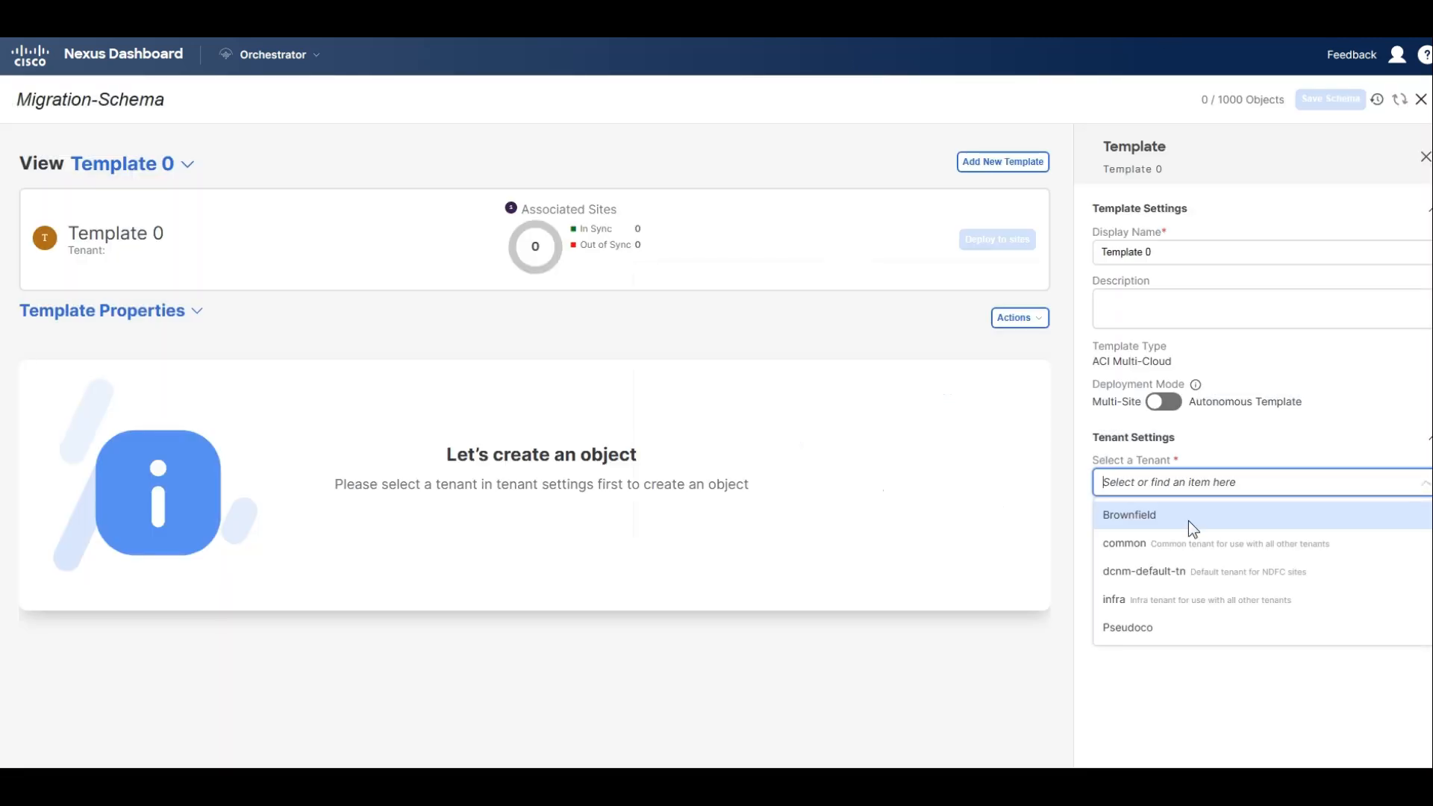
pyautogui.click(1151, 518)
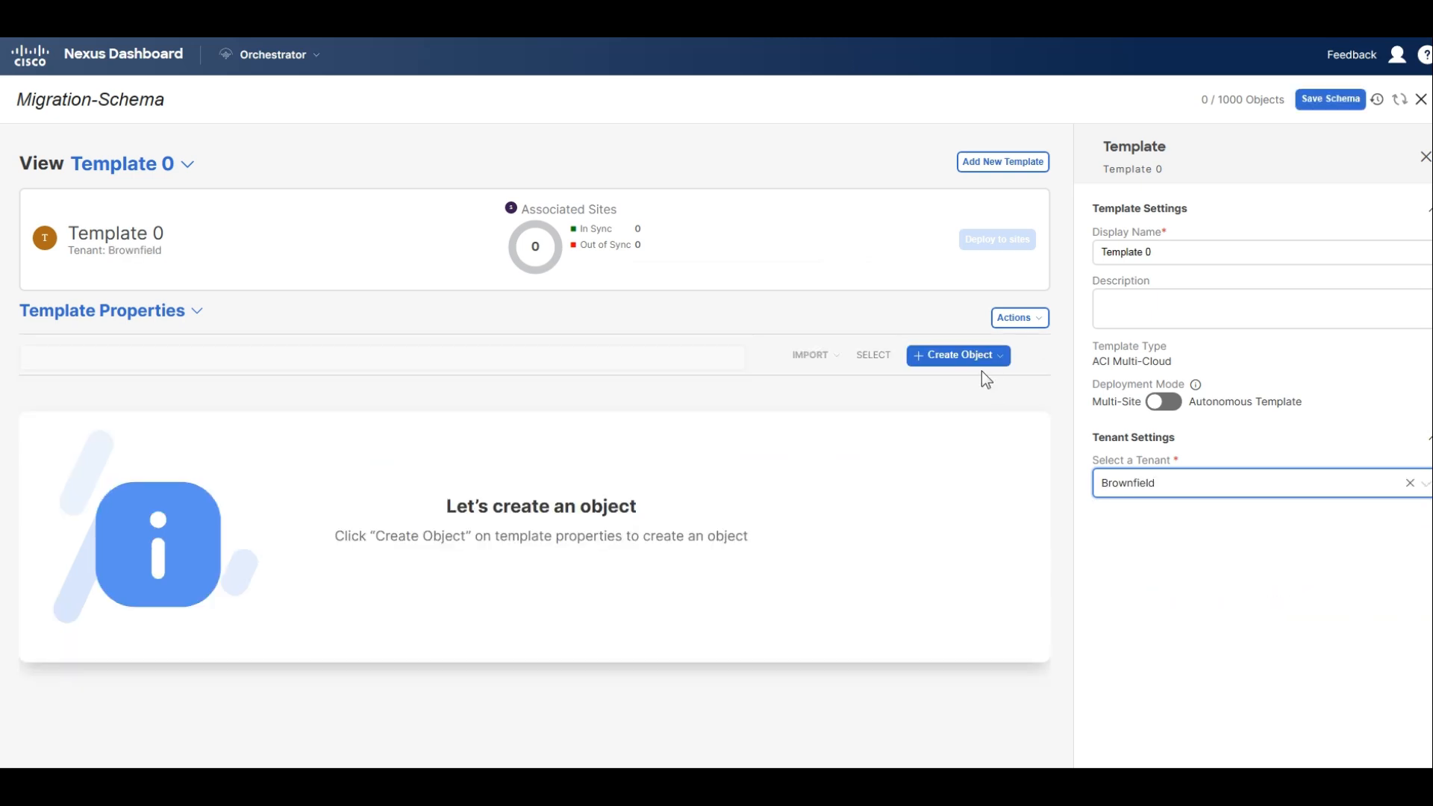
pyautogui.click(1329, 101)
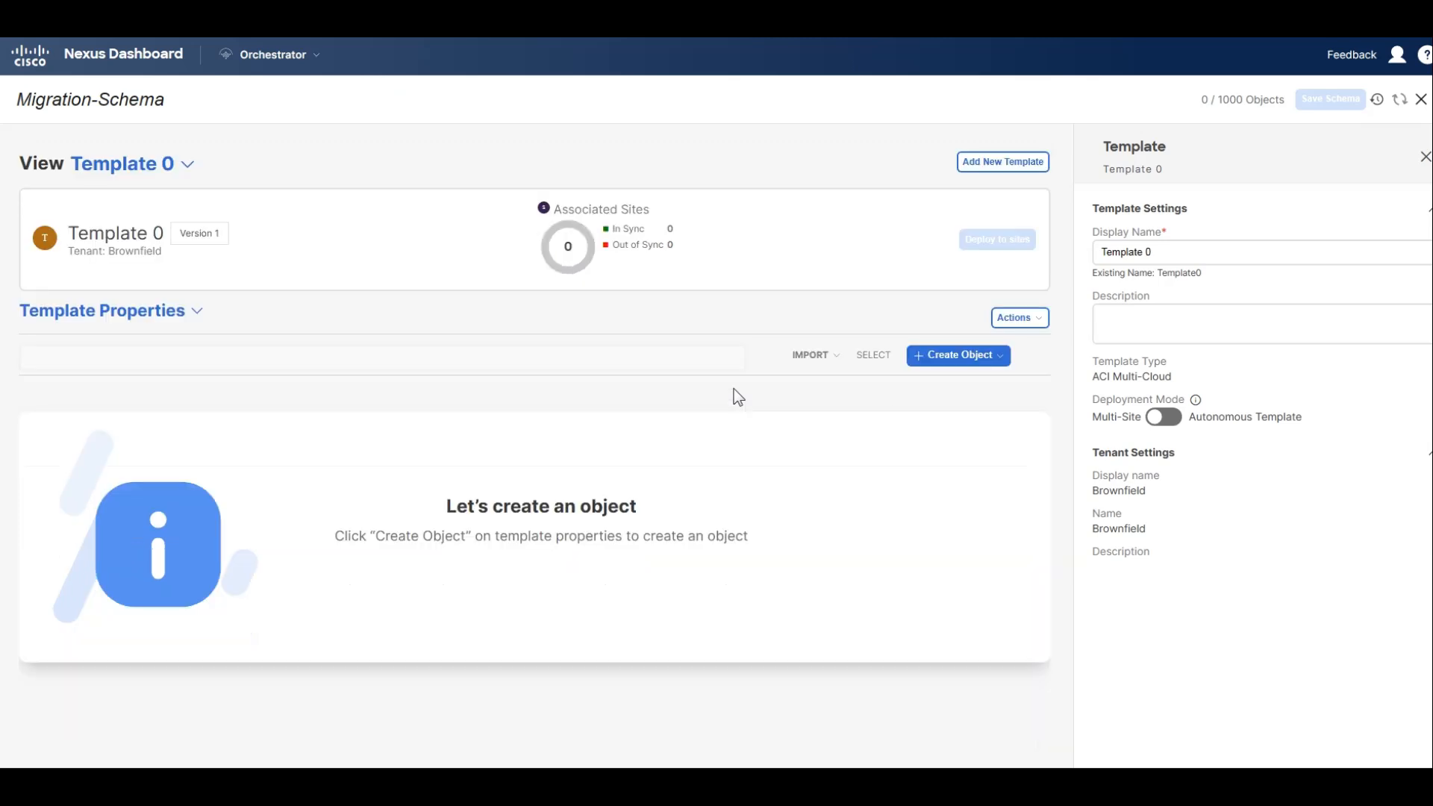
# Import application profile AP with its relations from the San Francisco site into Template 0.
pyautogui.click(816, 356)
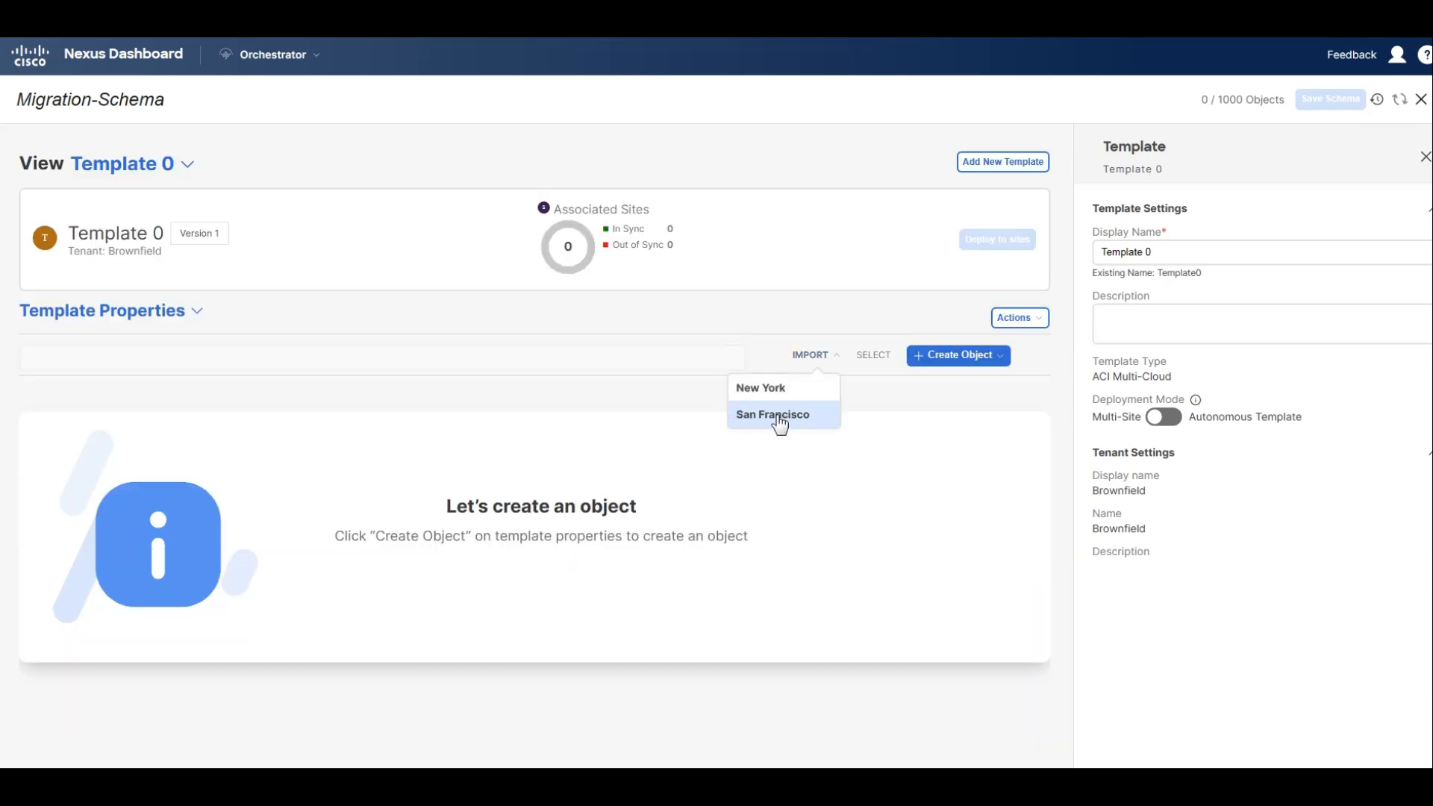
pyautogui.click(779, 422)
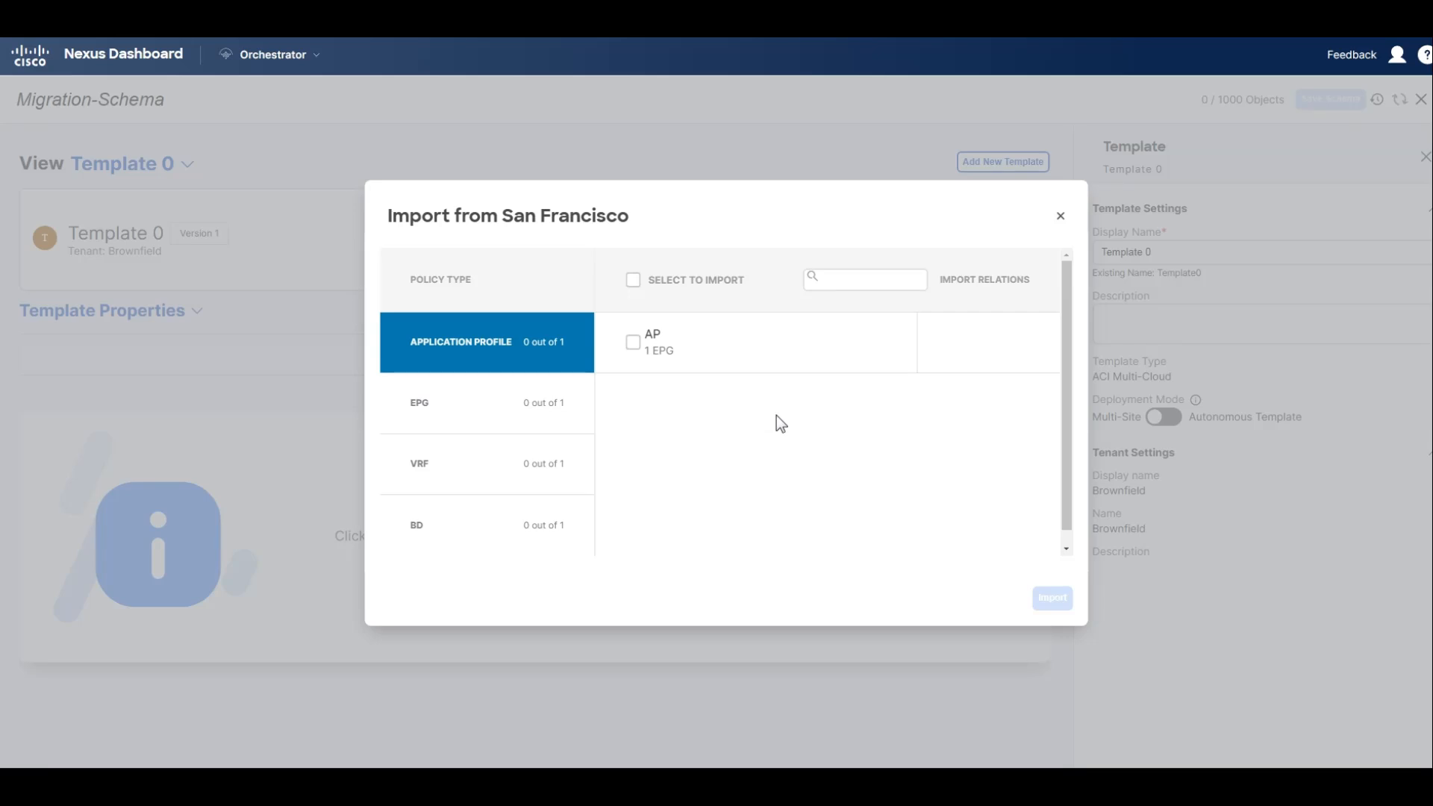
pyautogui.click(633, 343)
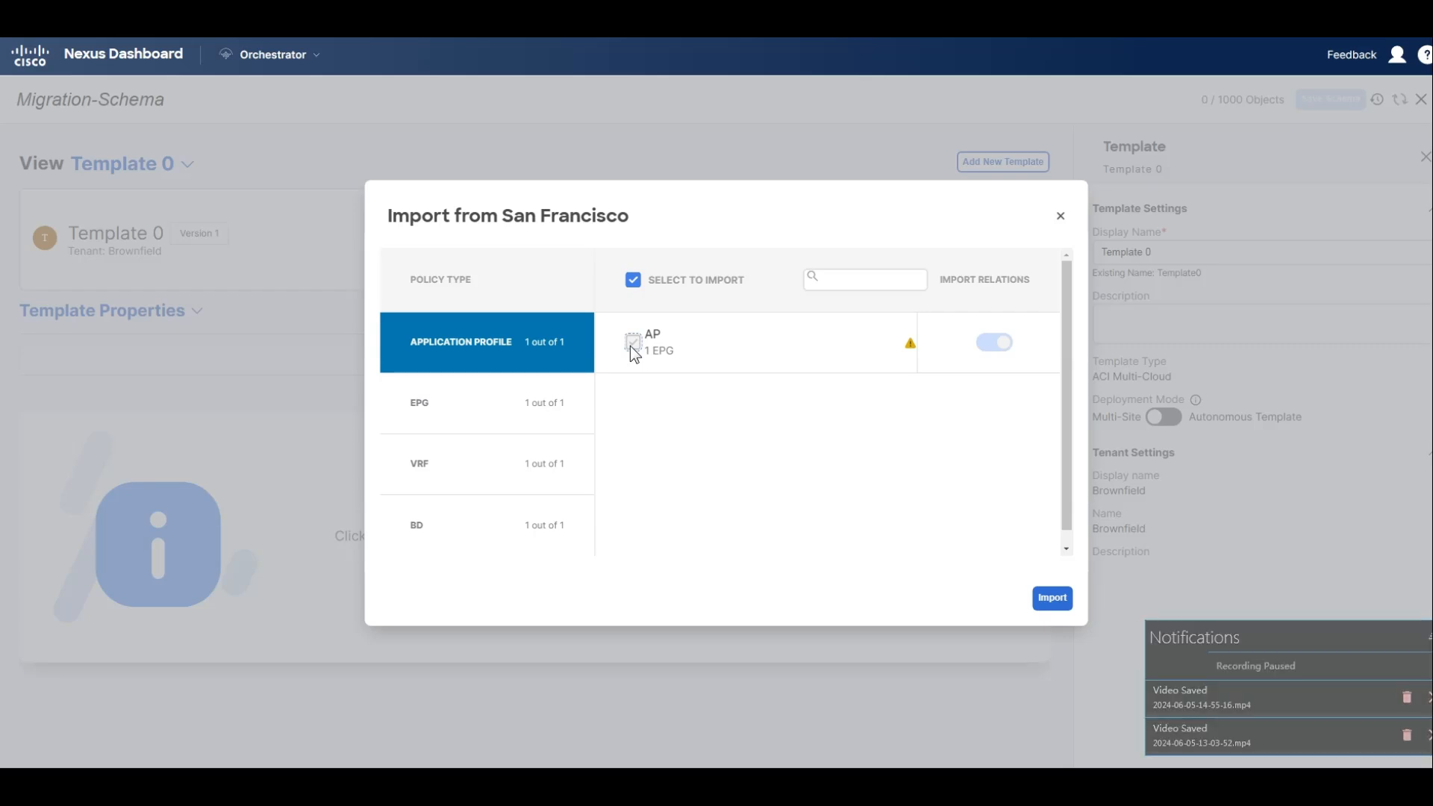
pyautogui.click(1053, 599)
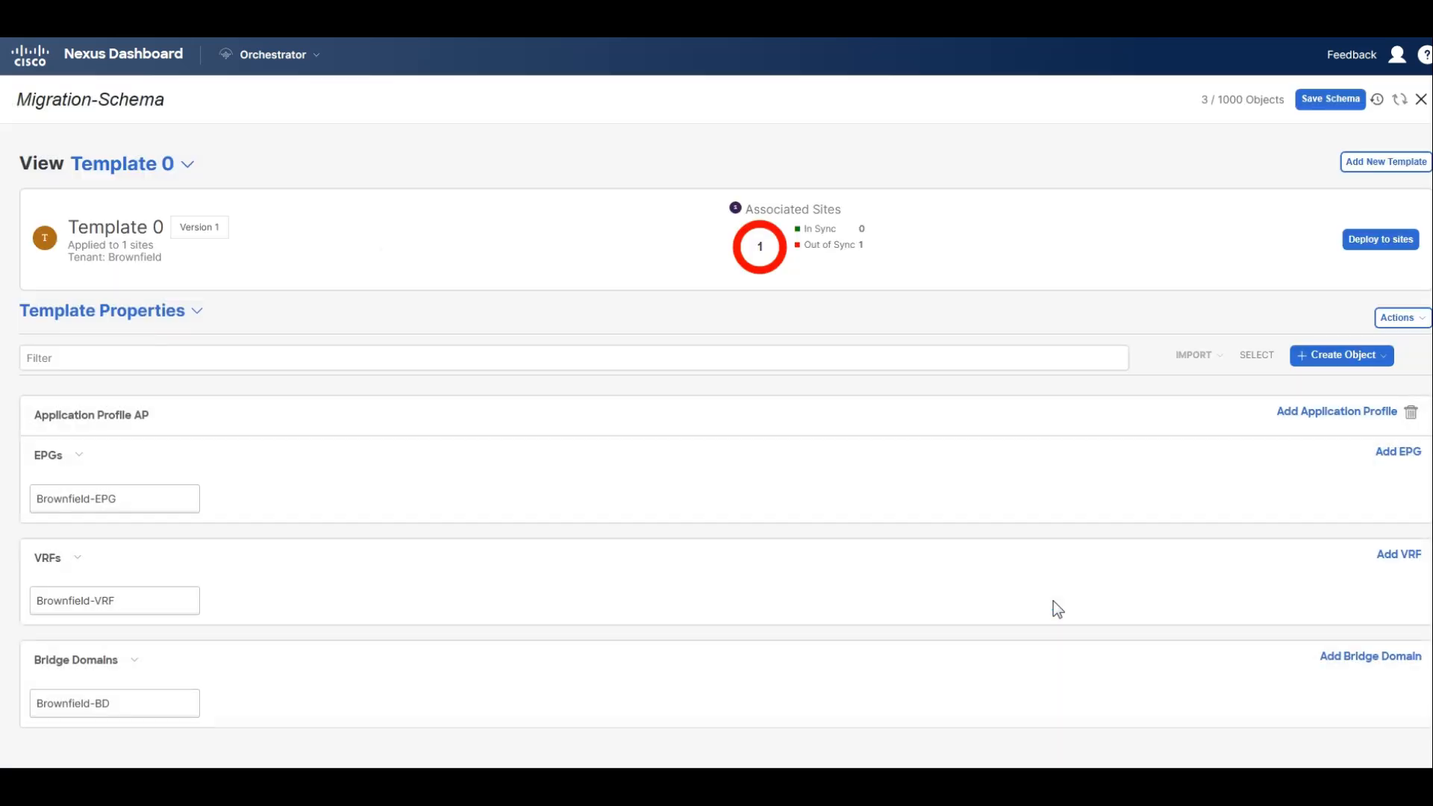
# Enable L2 Stretch on bridge domain Brownfield-BD, accepting the removal of site-local subnets and the Optimize WAN Bandwidth reset.
pyautogui.click(152, 718)
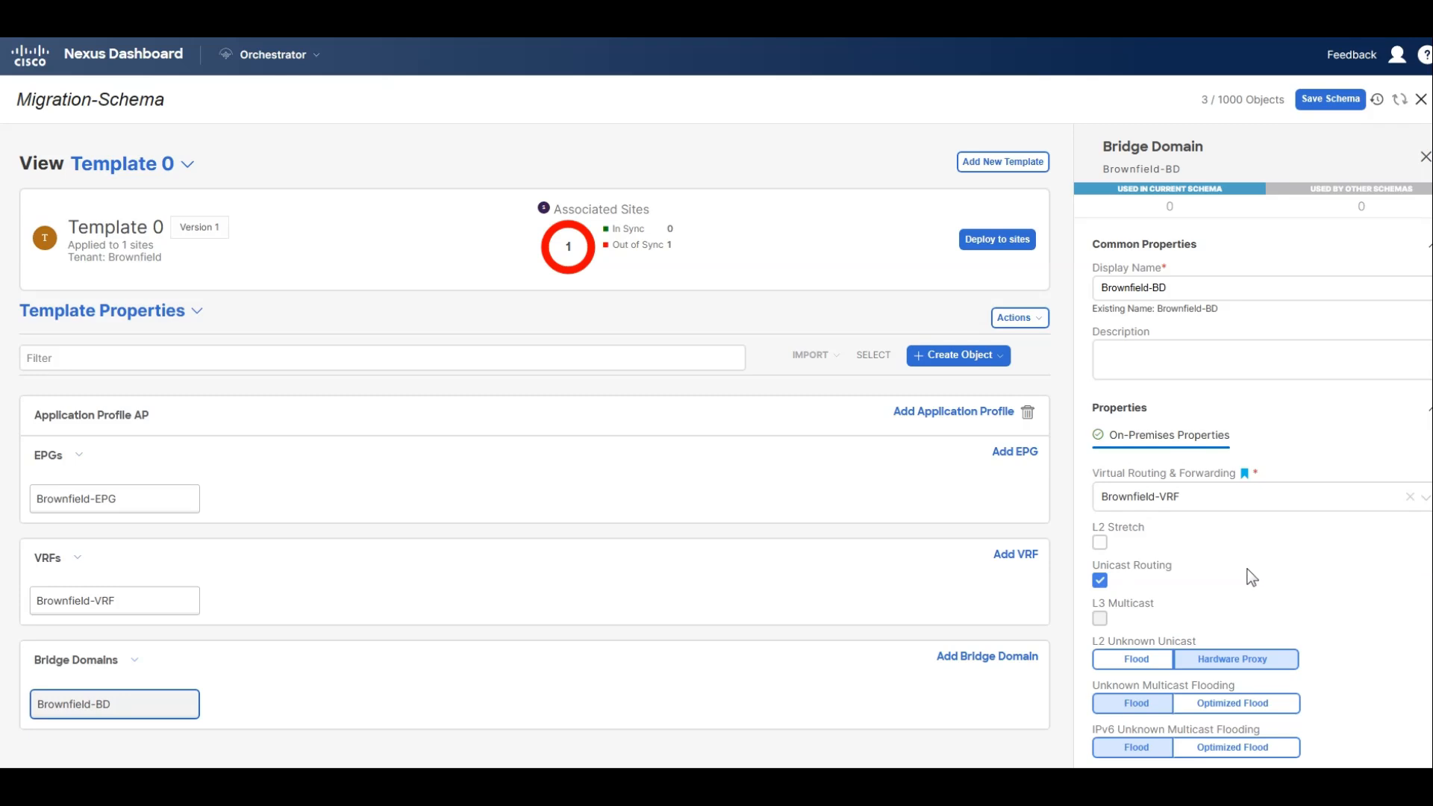
pyautogui.scroll(-3, 1255, 552)
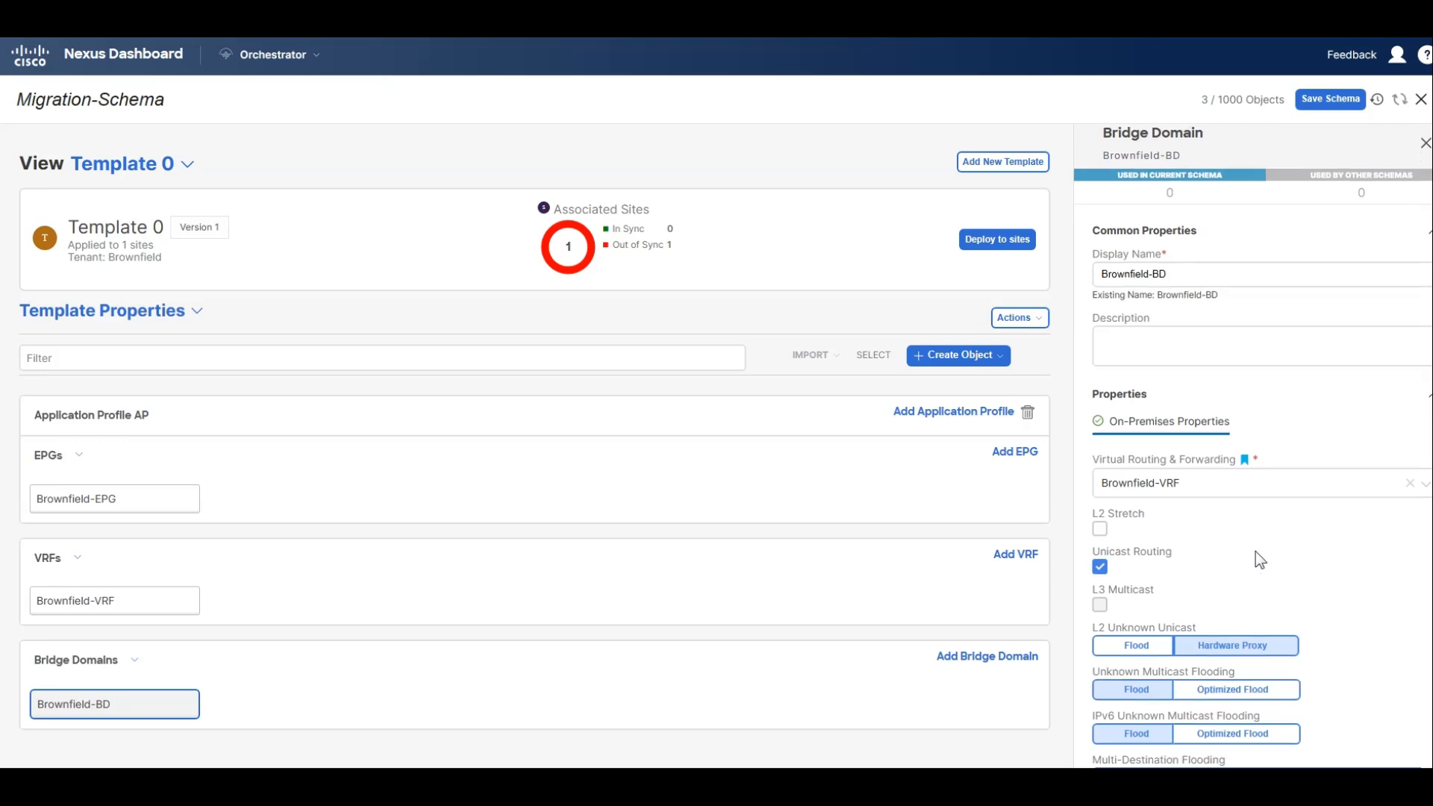
pyautogui.scroll(-1, 1330, 552)
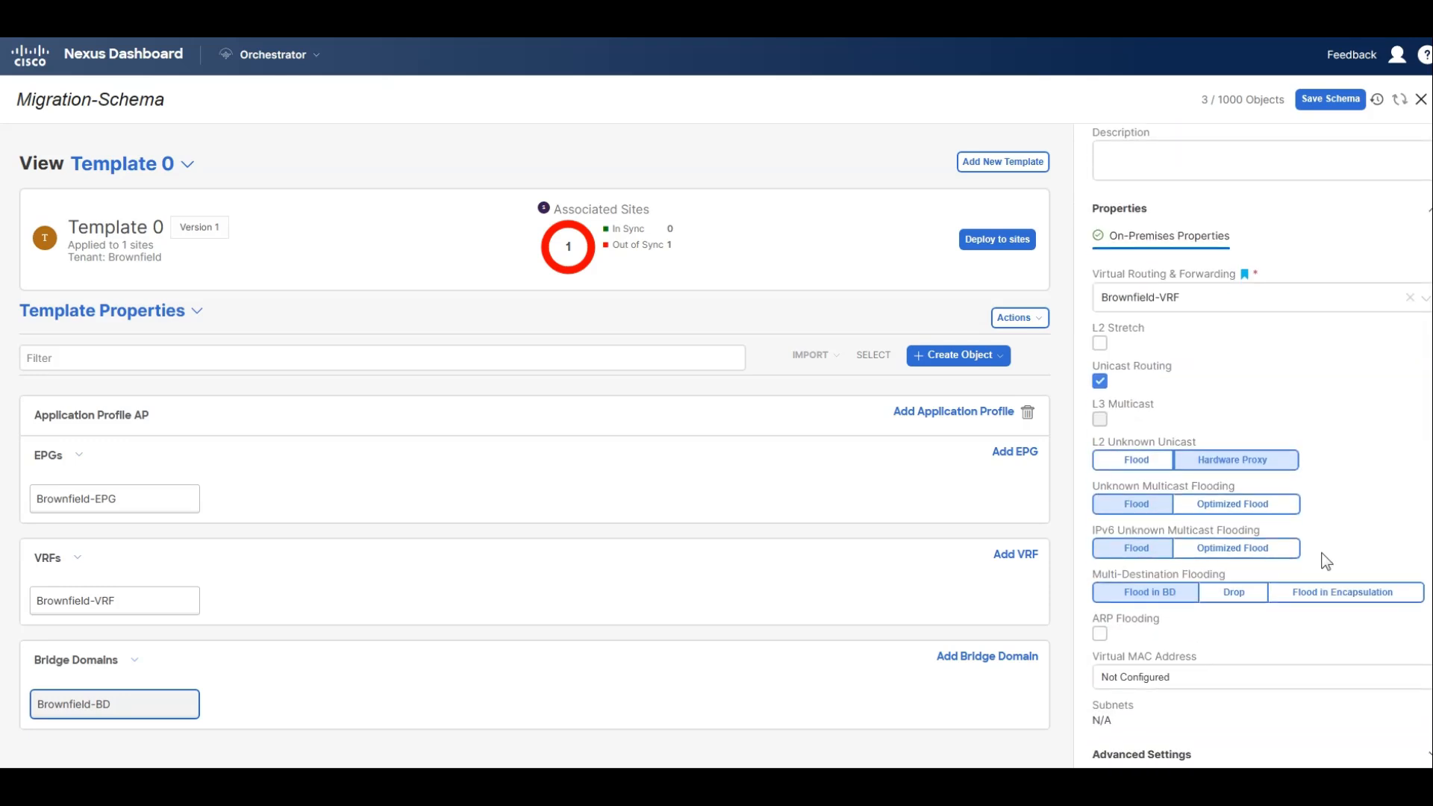
pyautogui.click(1121, 343)
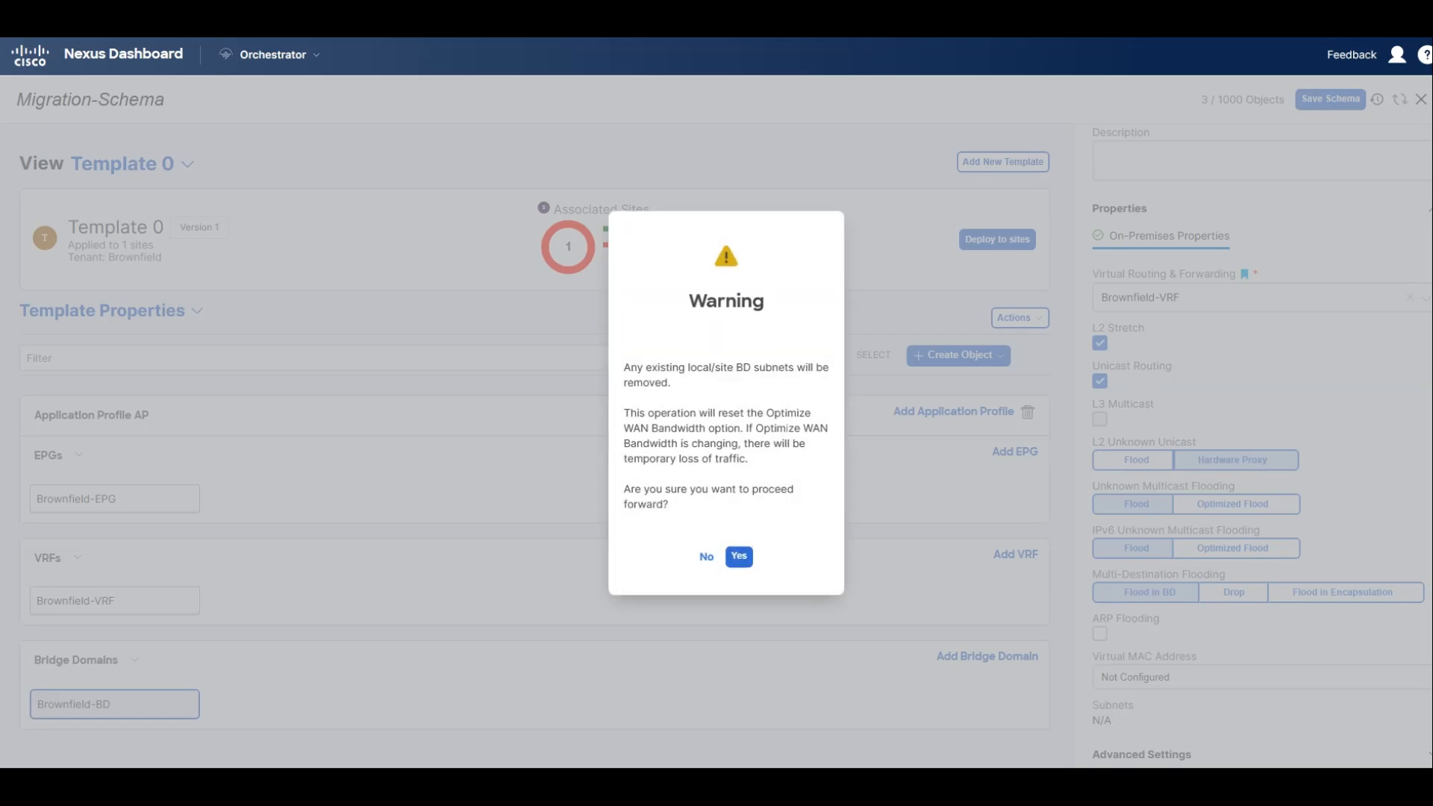
pyautogui.click(738, 556)
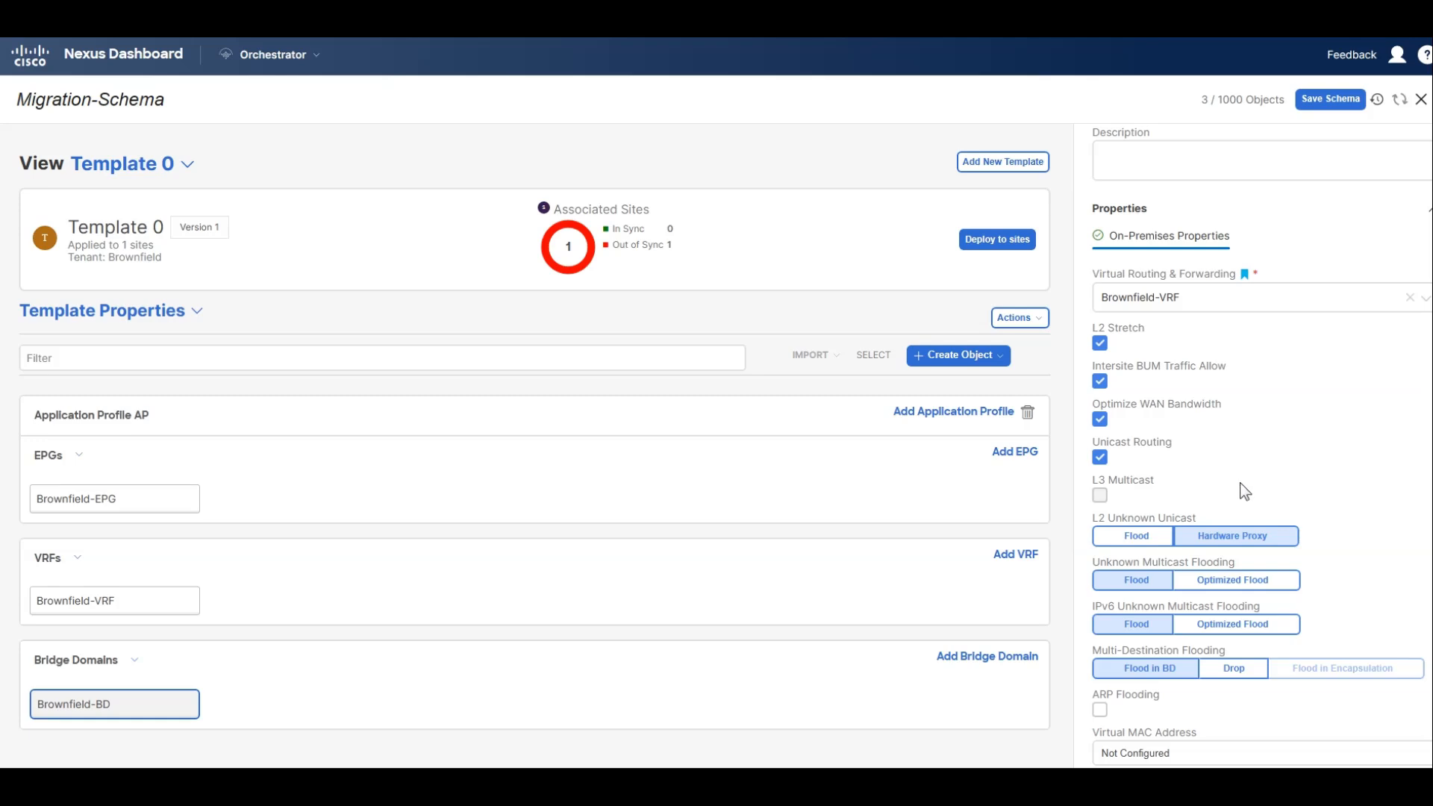
pyautogui.scroll(-1, 1238, 482)
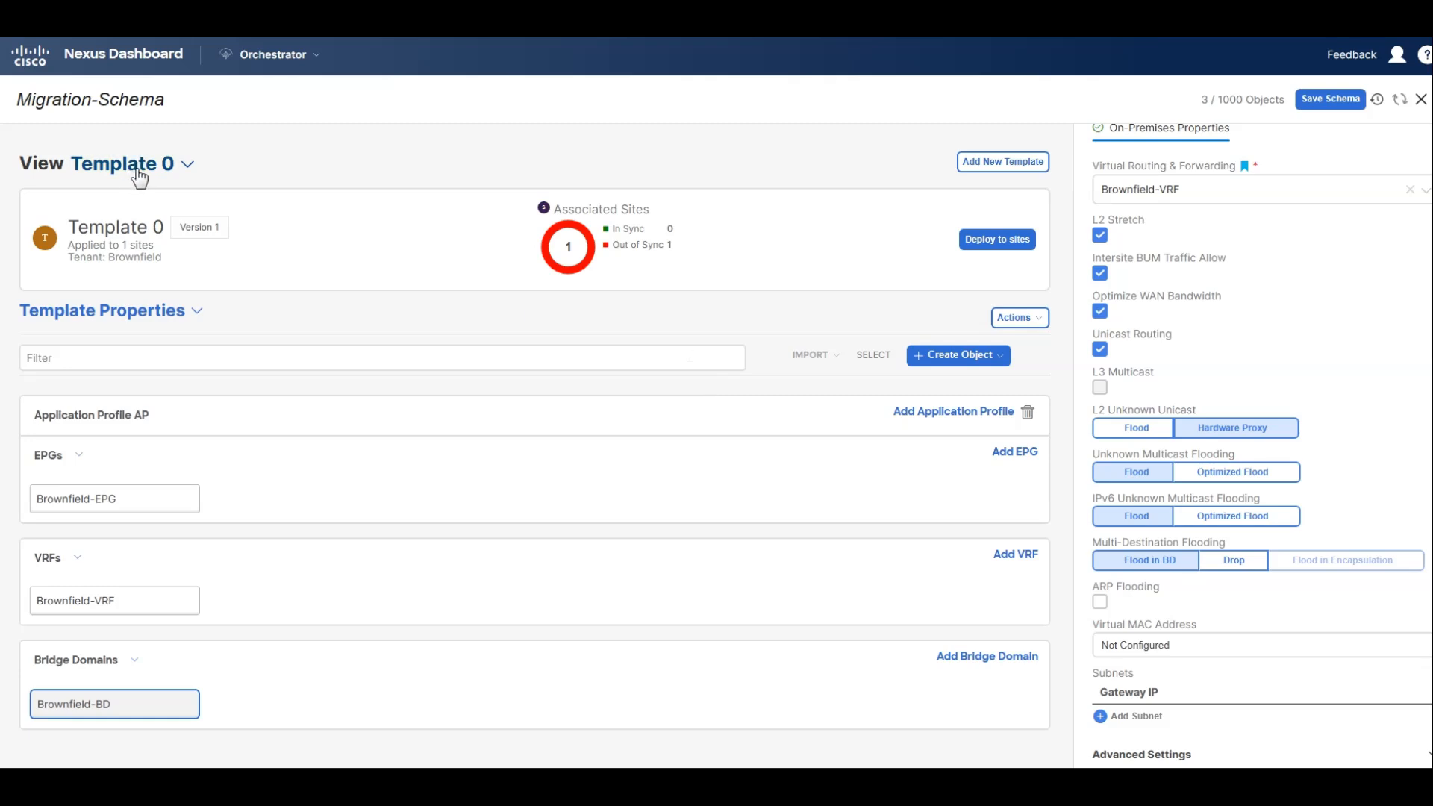
pyautogui.scroll(5, 1146, 303)
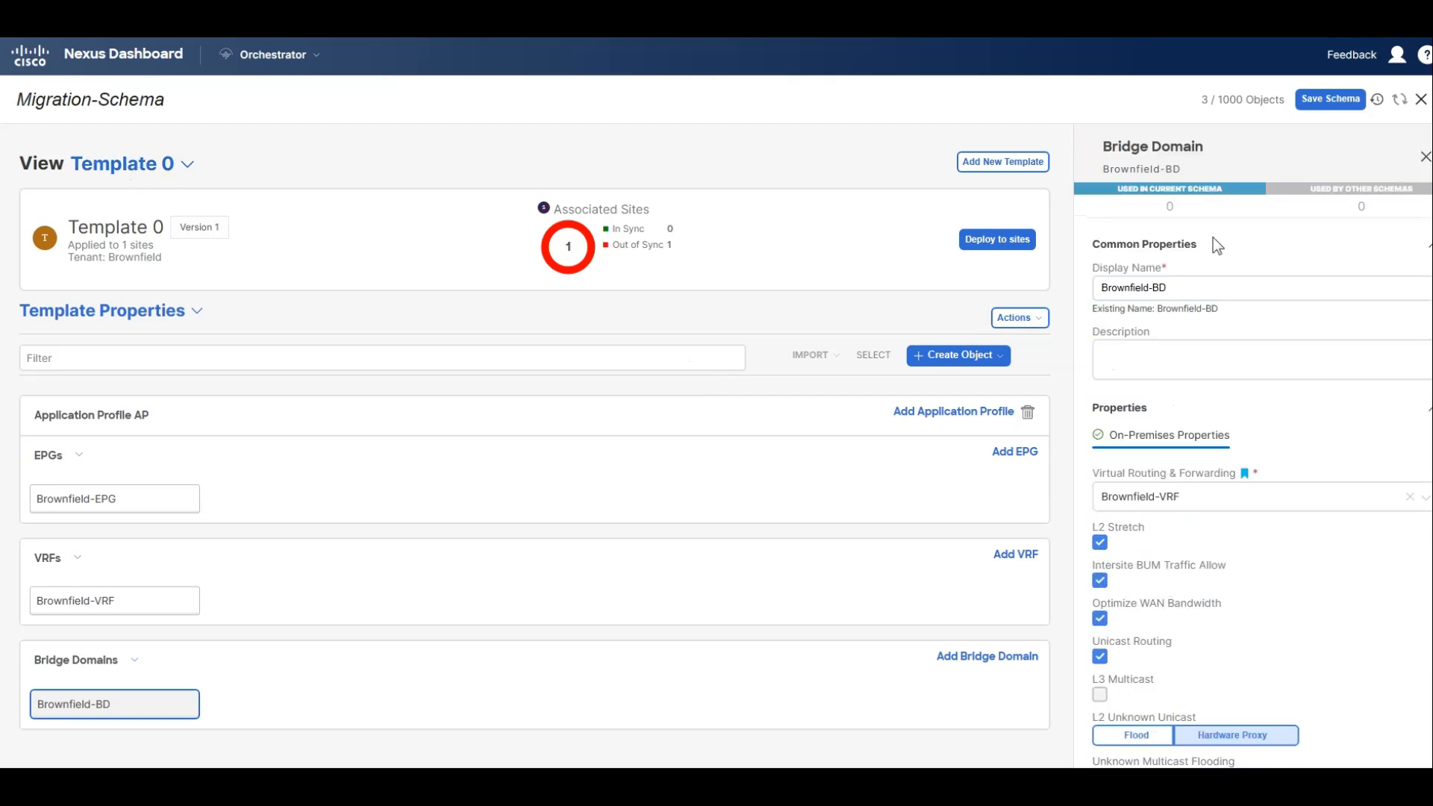
# Rename Template 0 as Migration-Template.
pyautogui.click(143, 169)
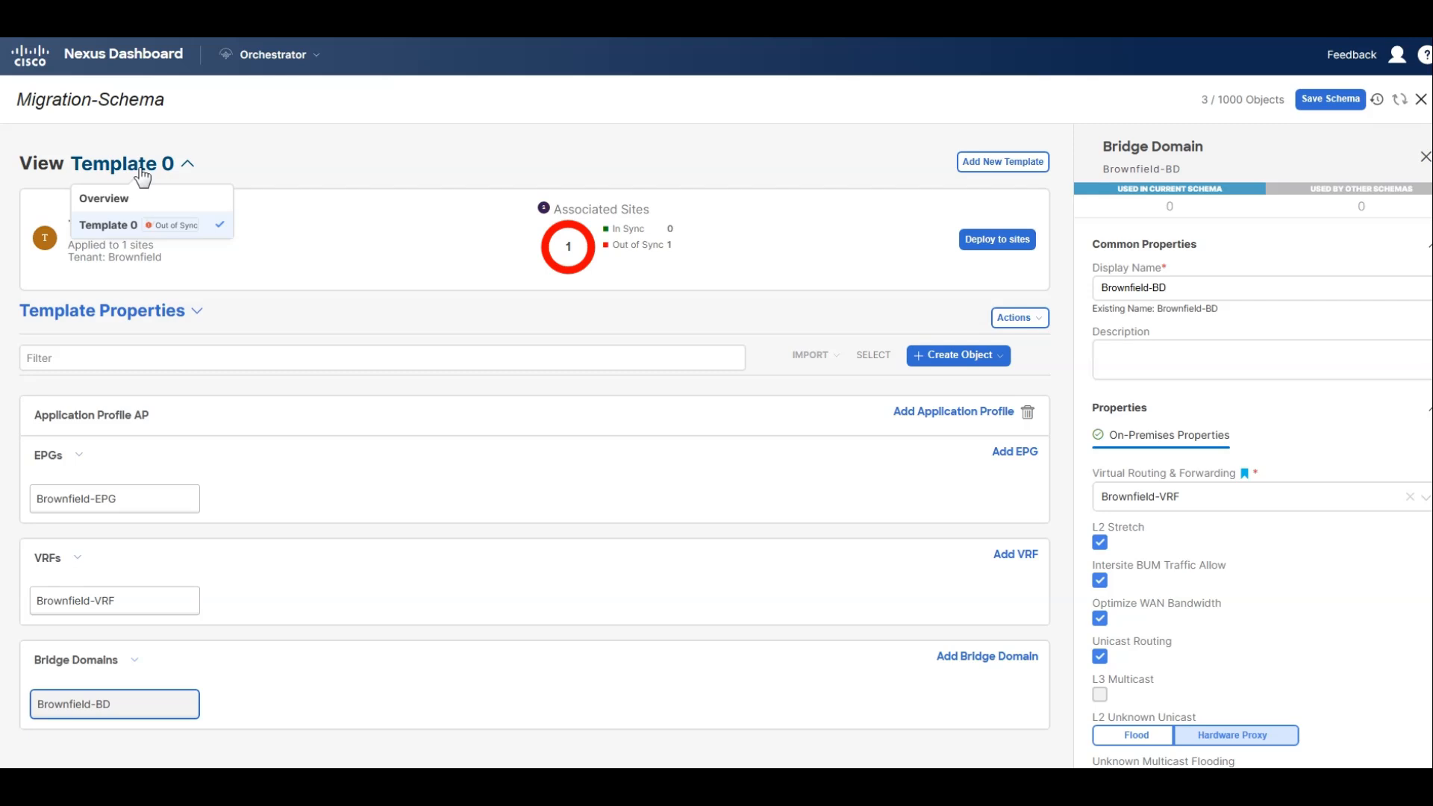
pyautogui.click(476, 146)
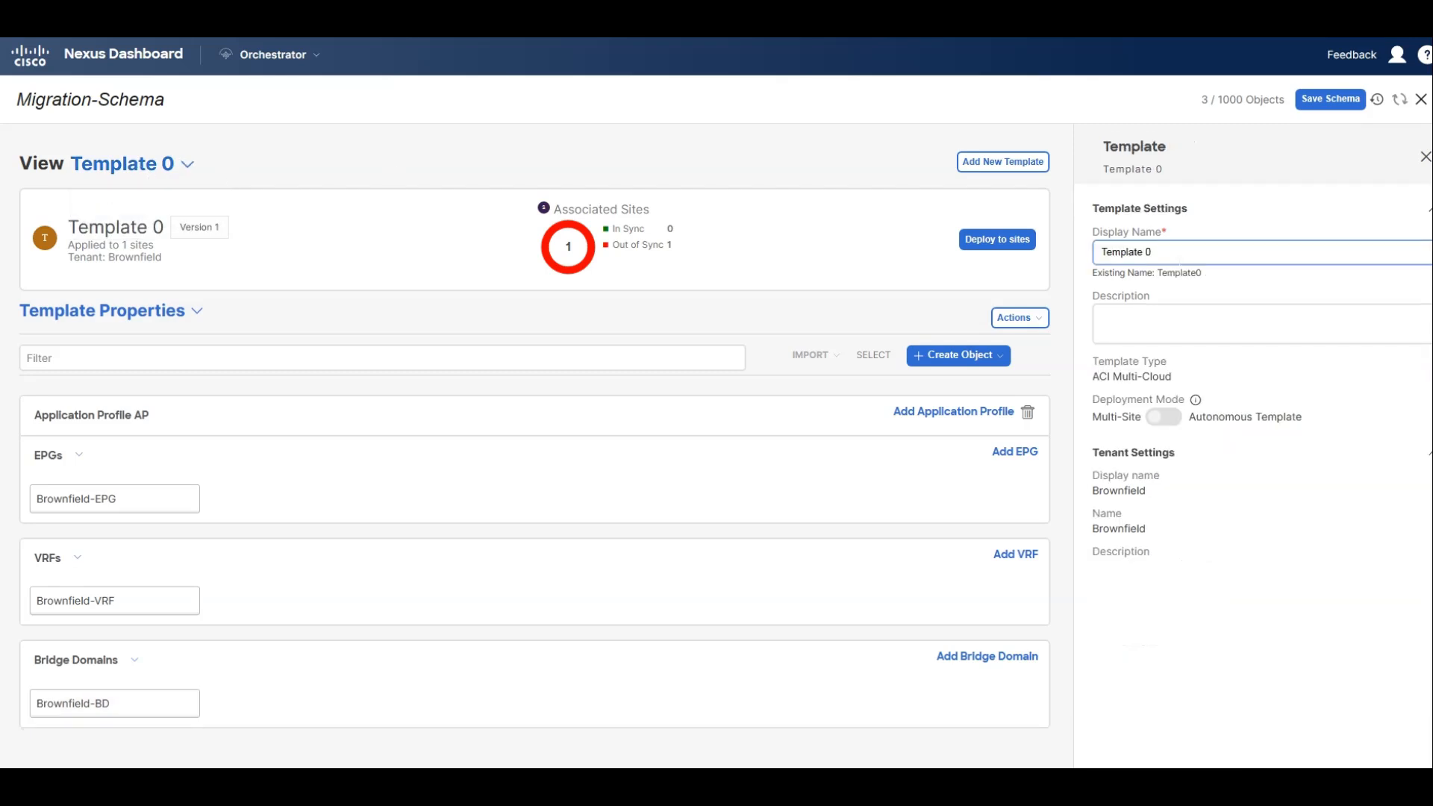
pyautogui.click(160, 166)
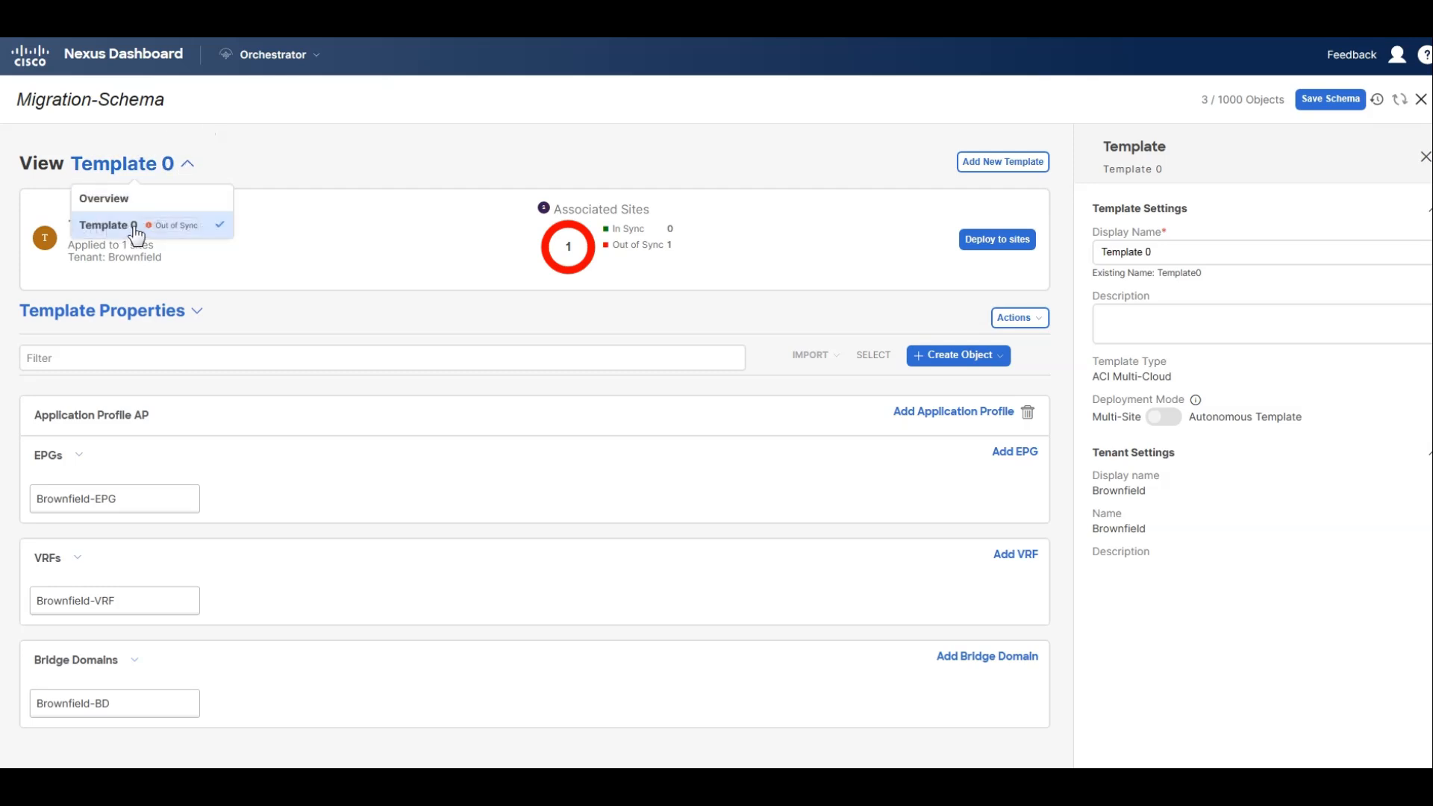
pyautogui.moveTo(1187, 252); pyautogui.dragTo(1099, 252)
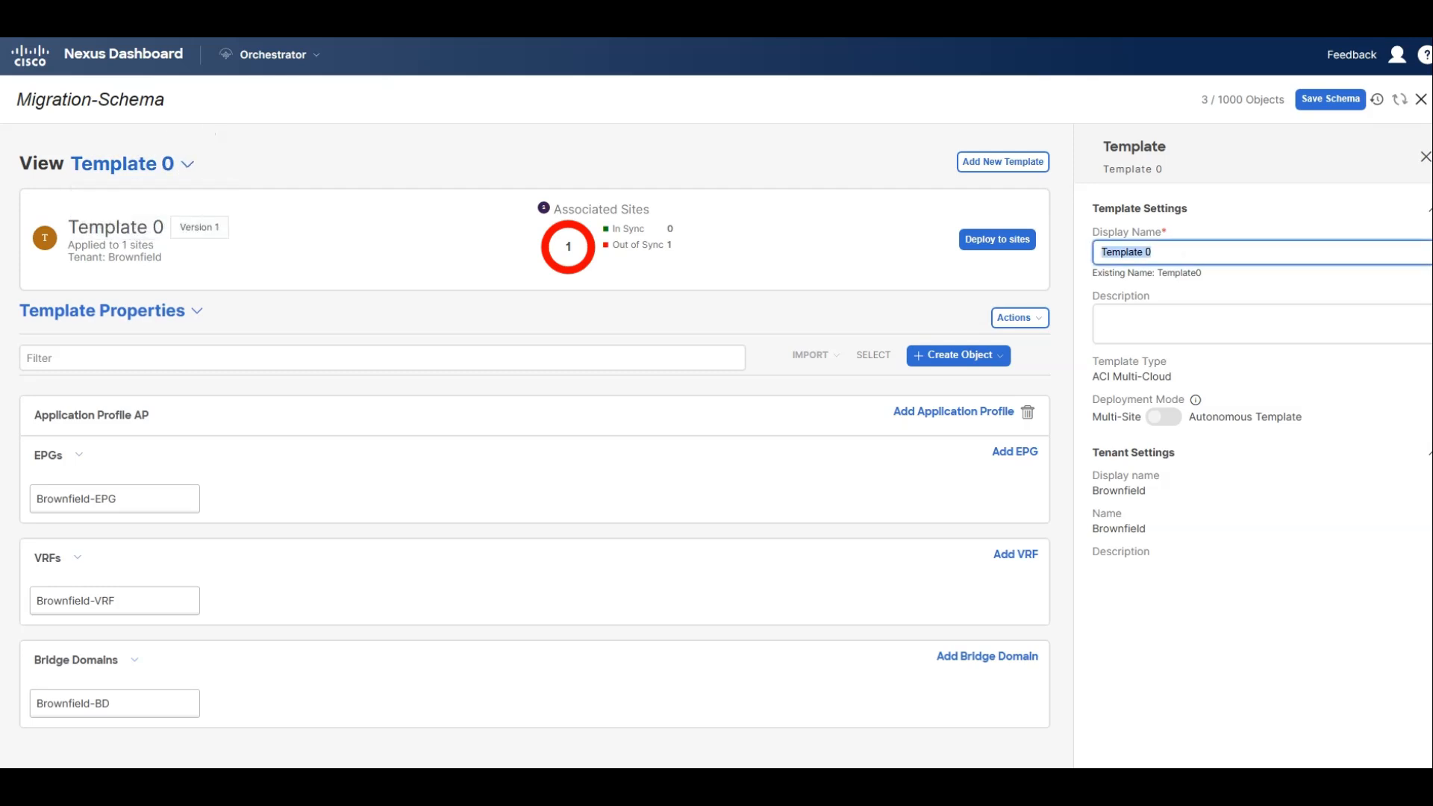
pyautogui.write('Migration-')
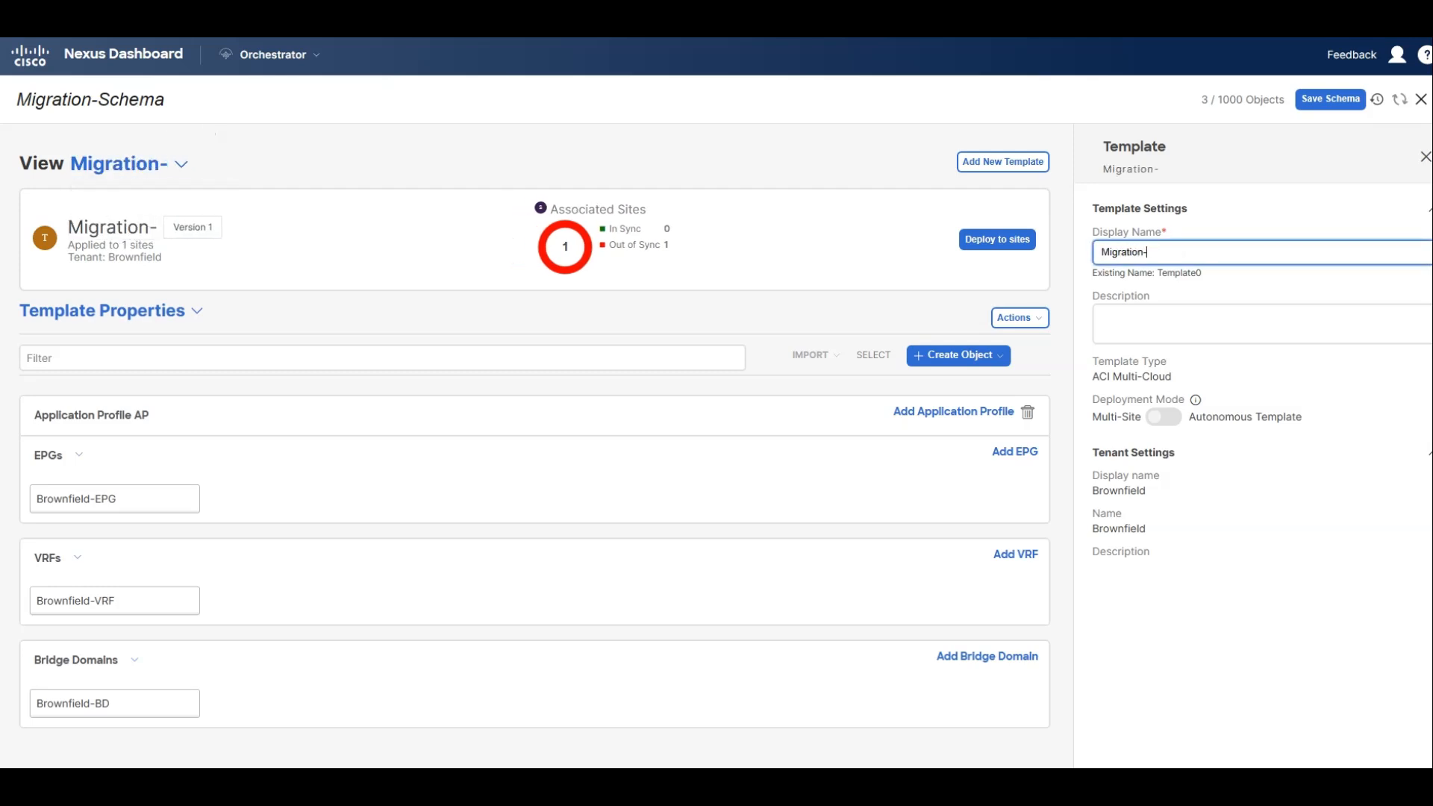
pyautogui.write('Template')
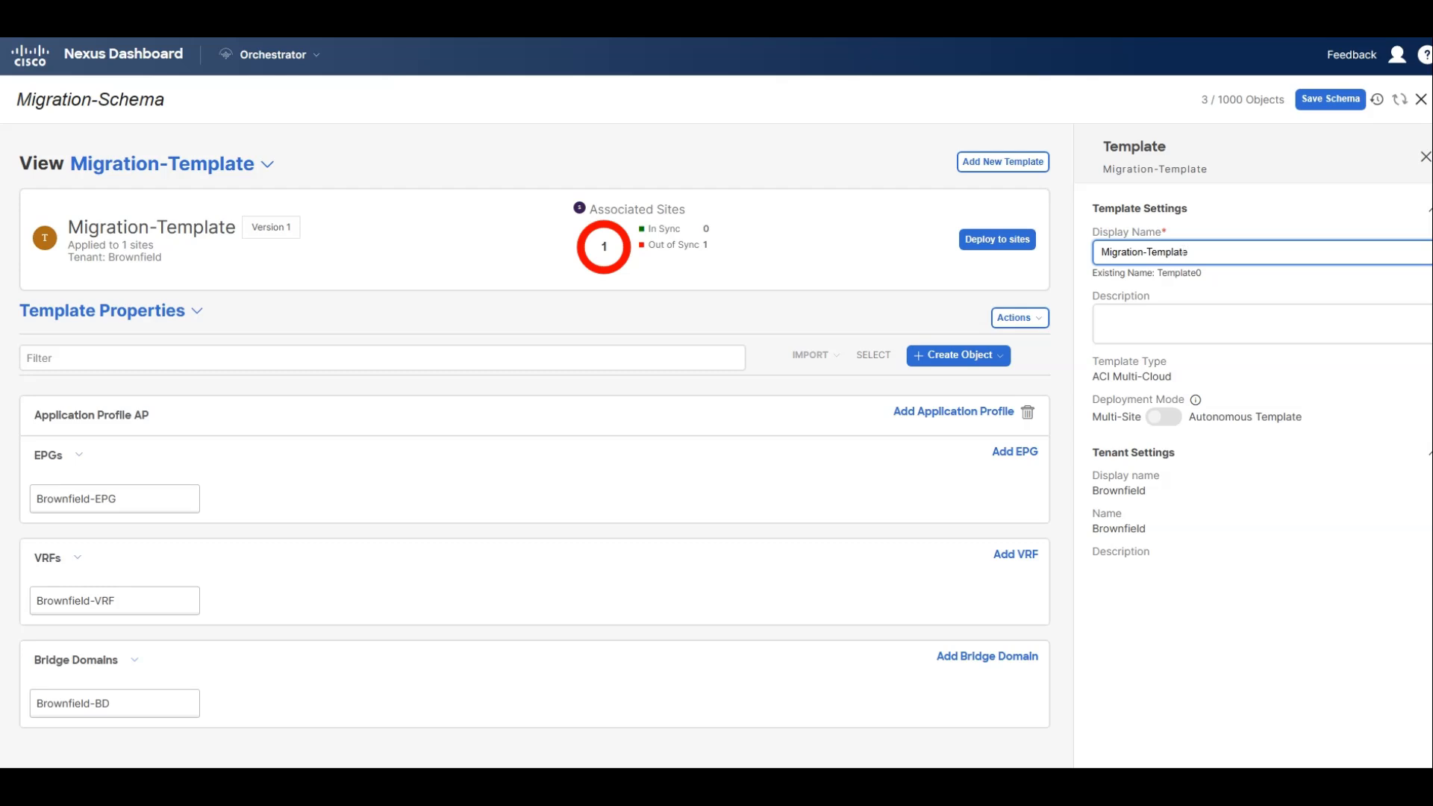
# Add the New York site to Migration-Template's site associations.
pyautogui.click(1017, 318)
pyautogui.click(1078, 402)
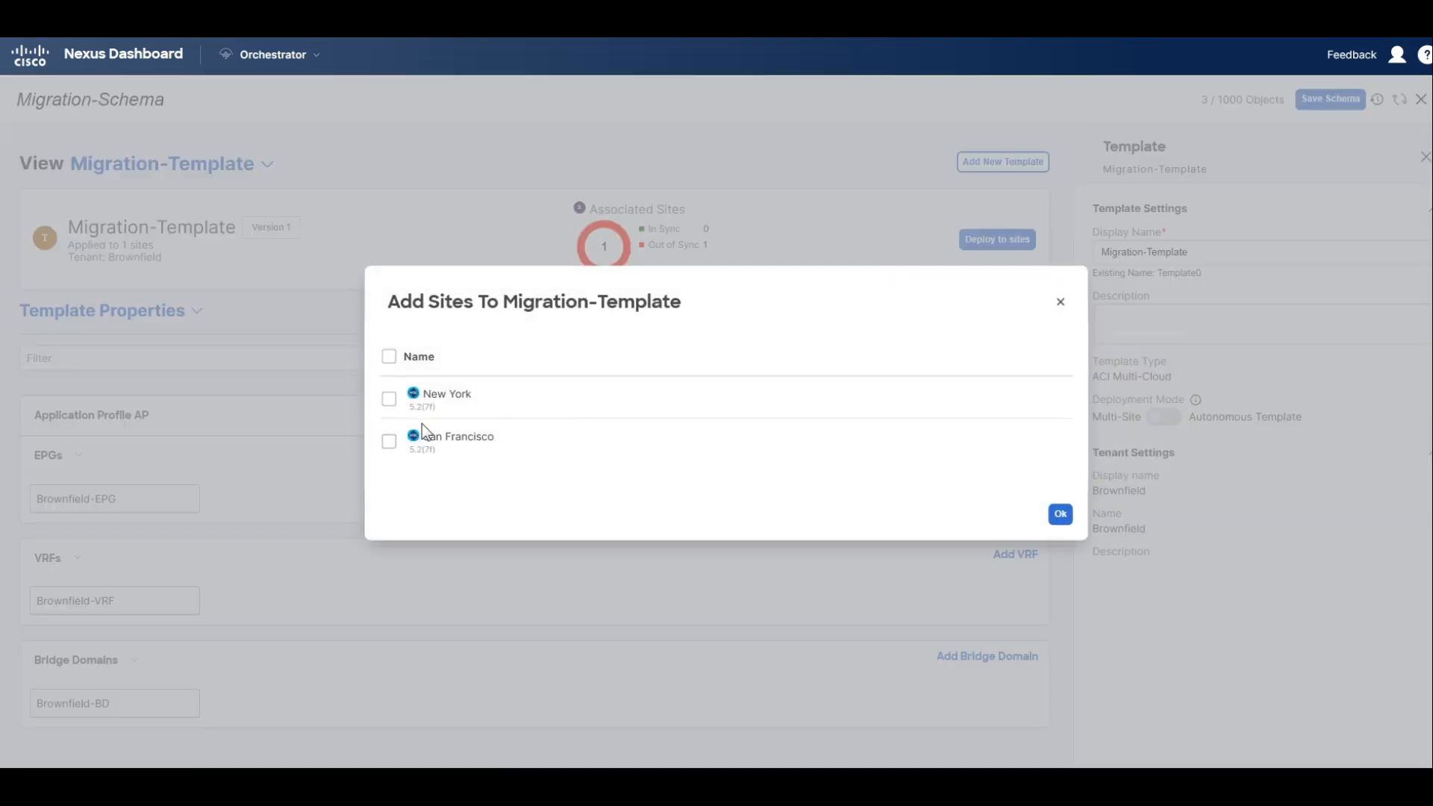
pyautogui.click(389, 399)
pyautogui.click(1061, 515)
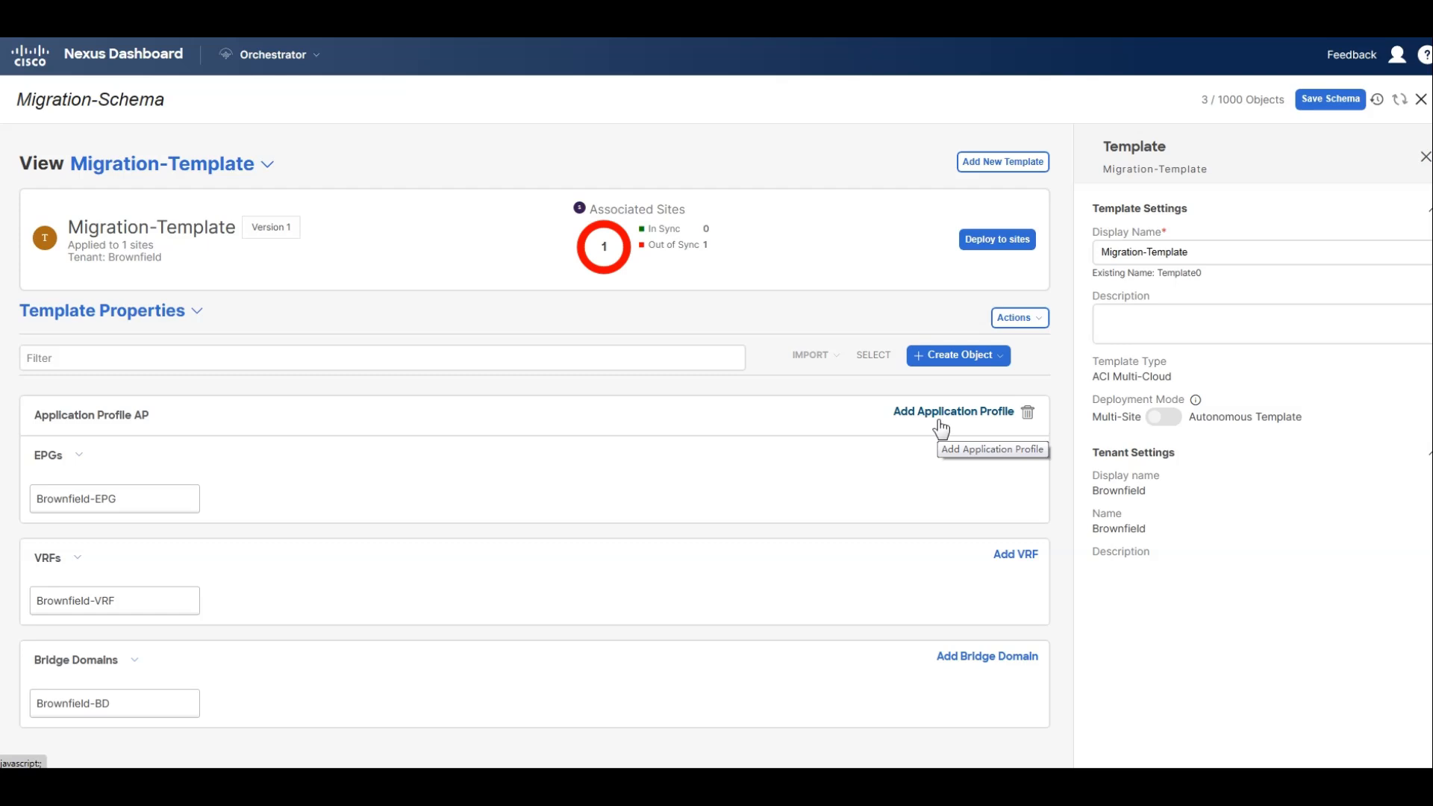
# Save Migration-Schema and deploy Migration-Template to its sites.
pyautogui.click(1329, 98)
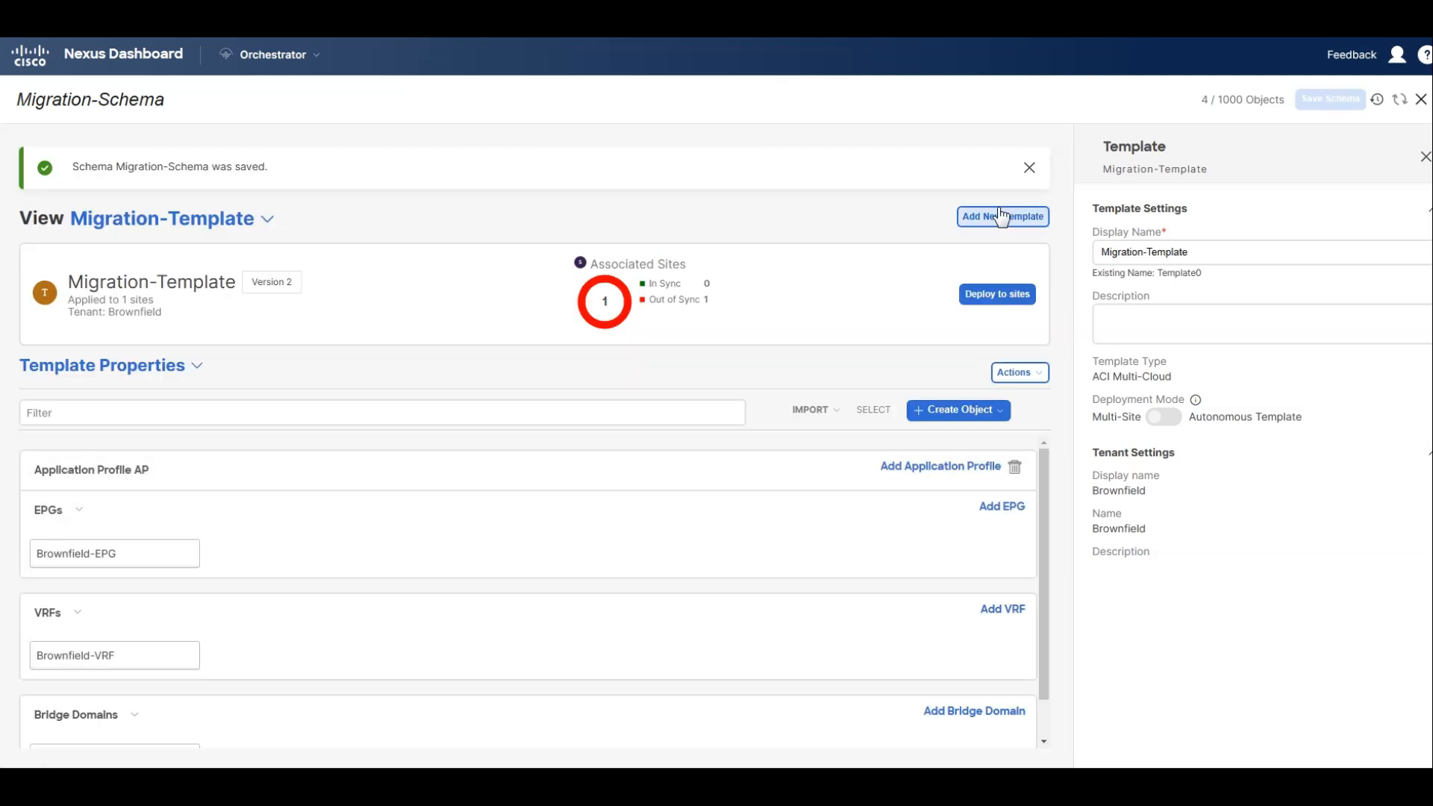
pyautogui.click(996, 295)
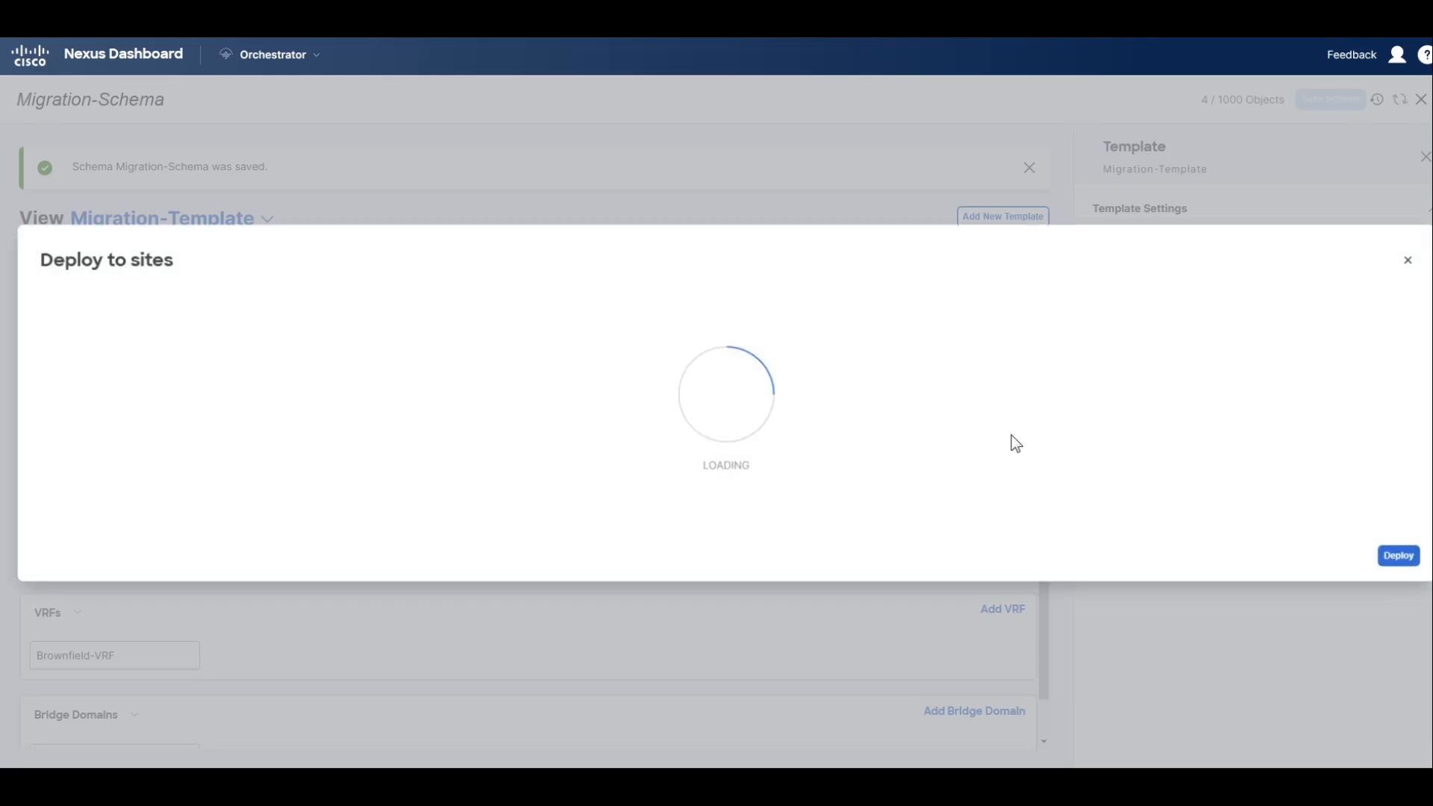
pyautogui.click(1405, 592)
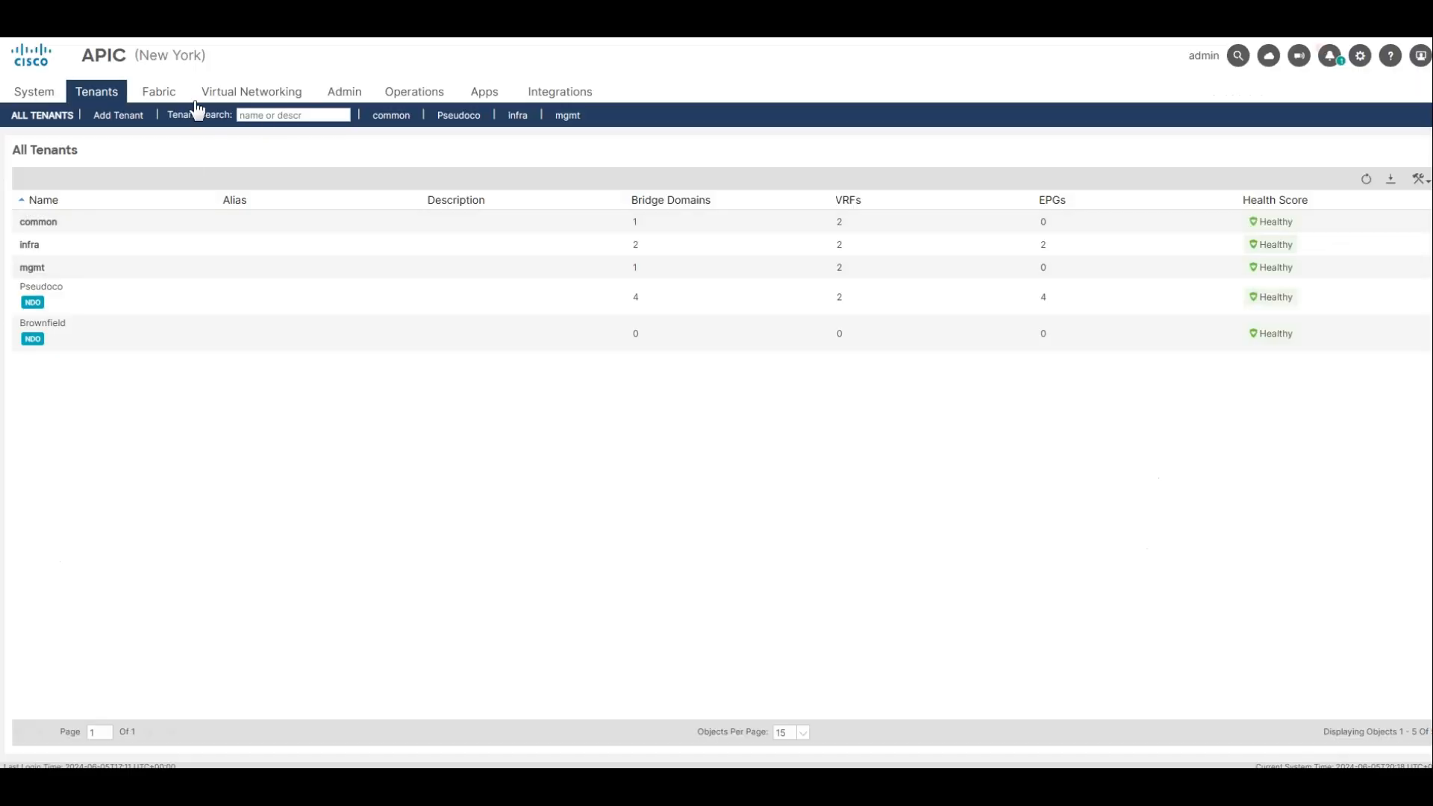
pyautogui.click(108, 126)
pyautogui.click(969, 676)
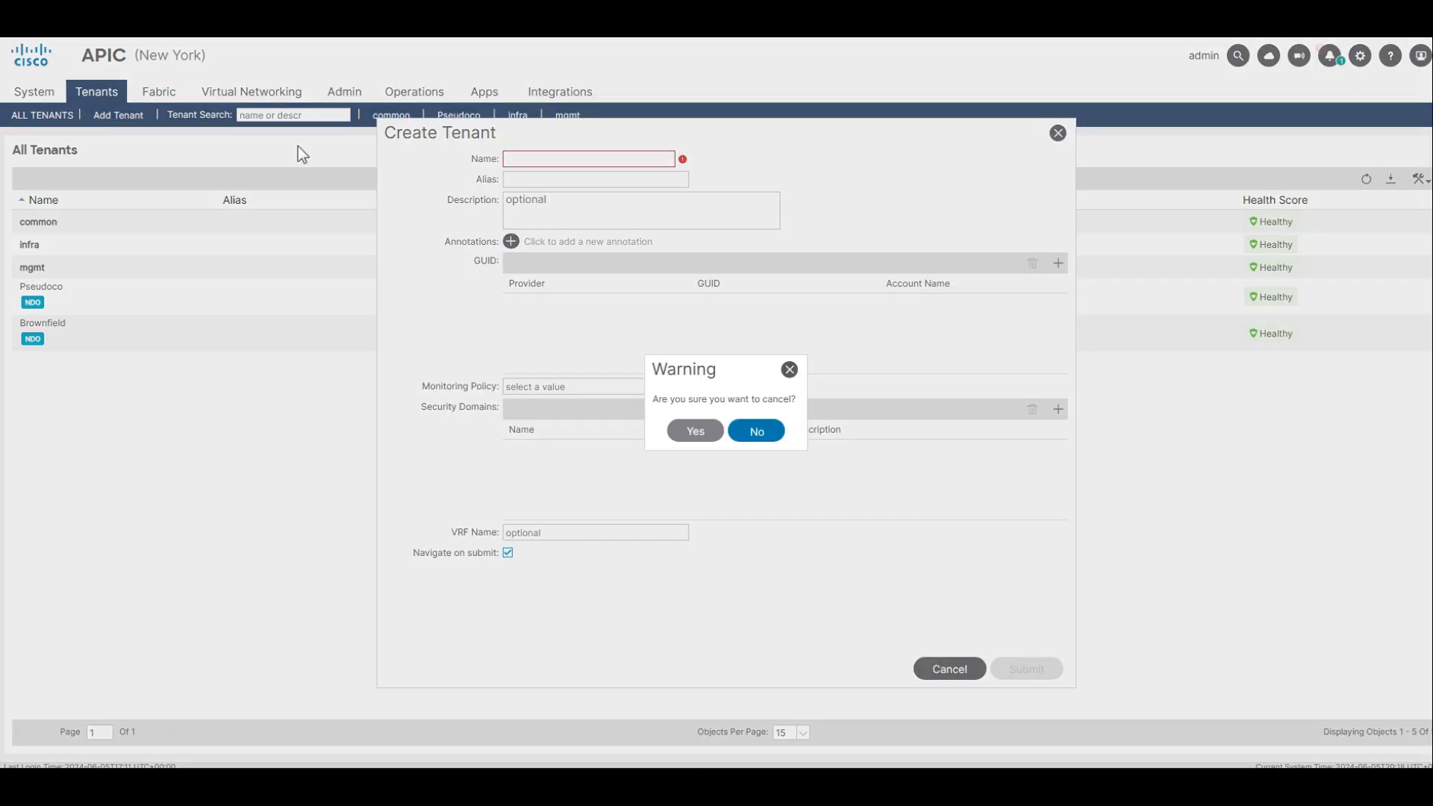
pyautogui.click(701, 436)
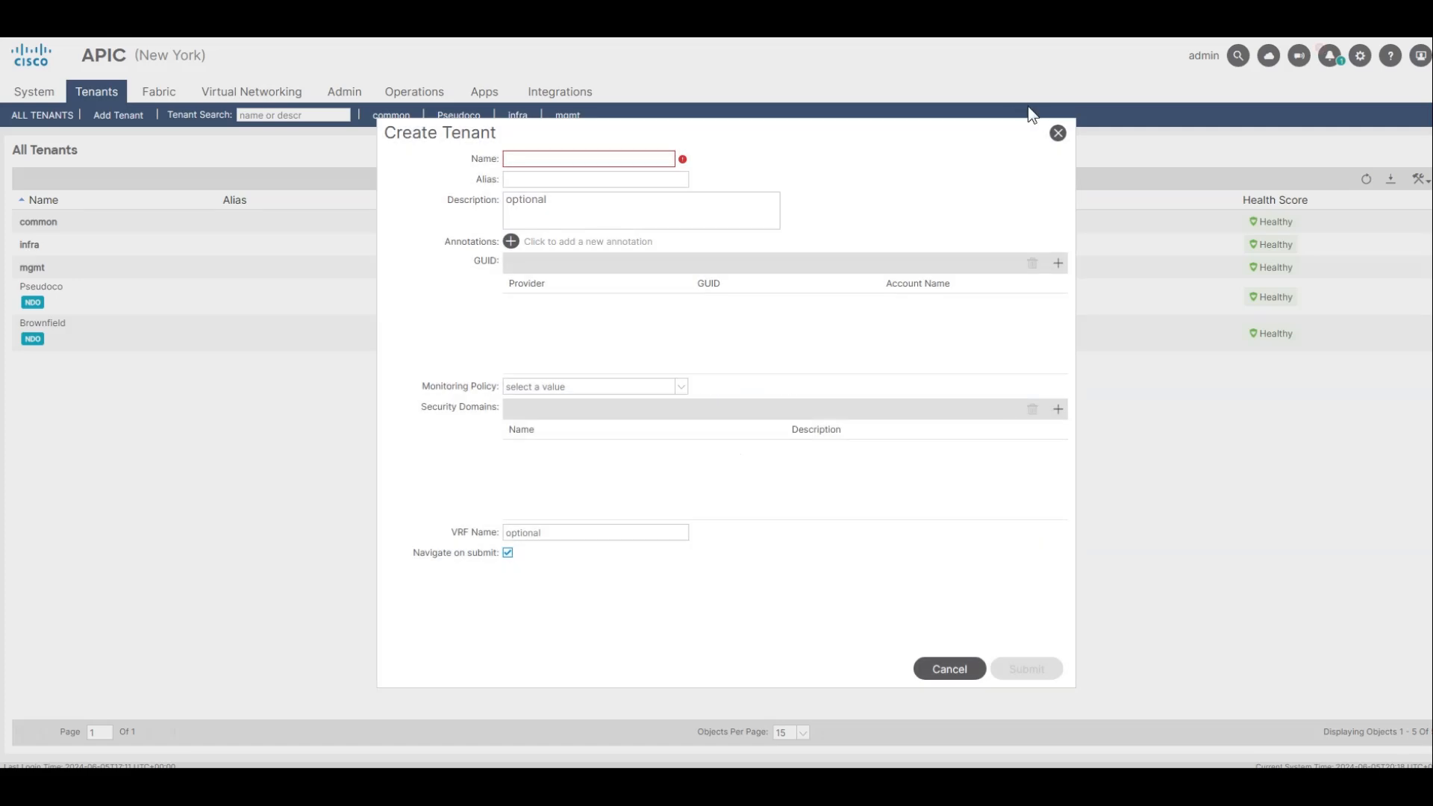
pyautogui.click(1057, 132)
pyautogui.click(686, 431)
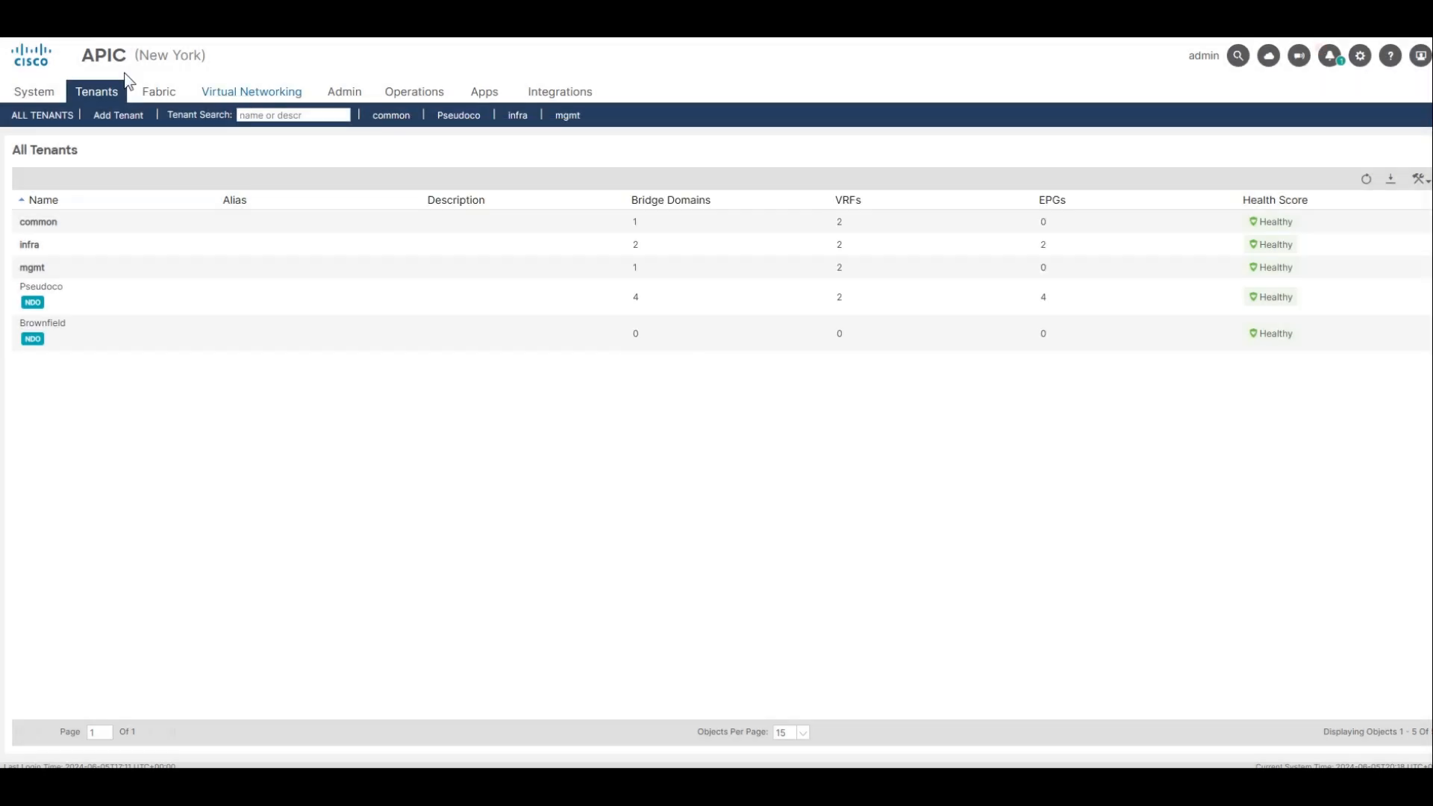
# Open the Brownfield tenant on the New York APIC and view the summary of Brownfield-EPG under application profile AP.
pyautogui.click(41, 115)
pyautogui.doubleClick(74, 337)
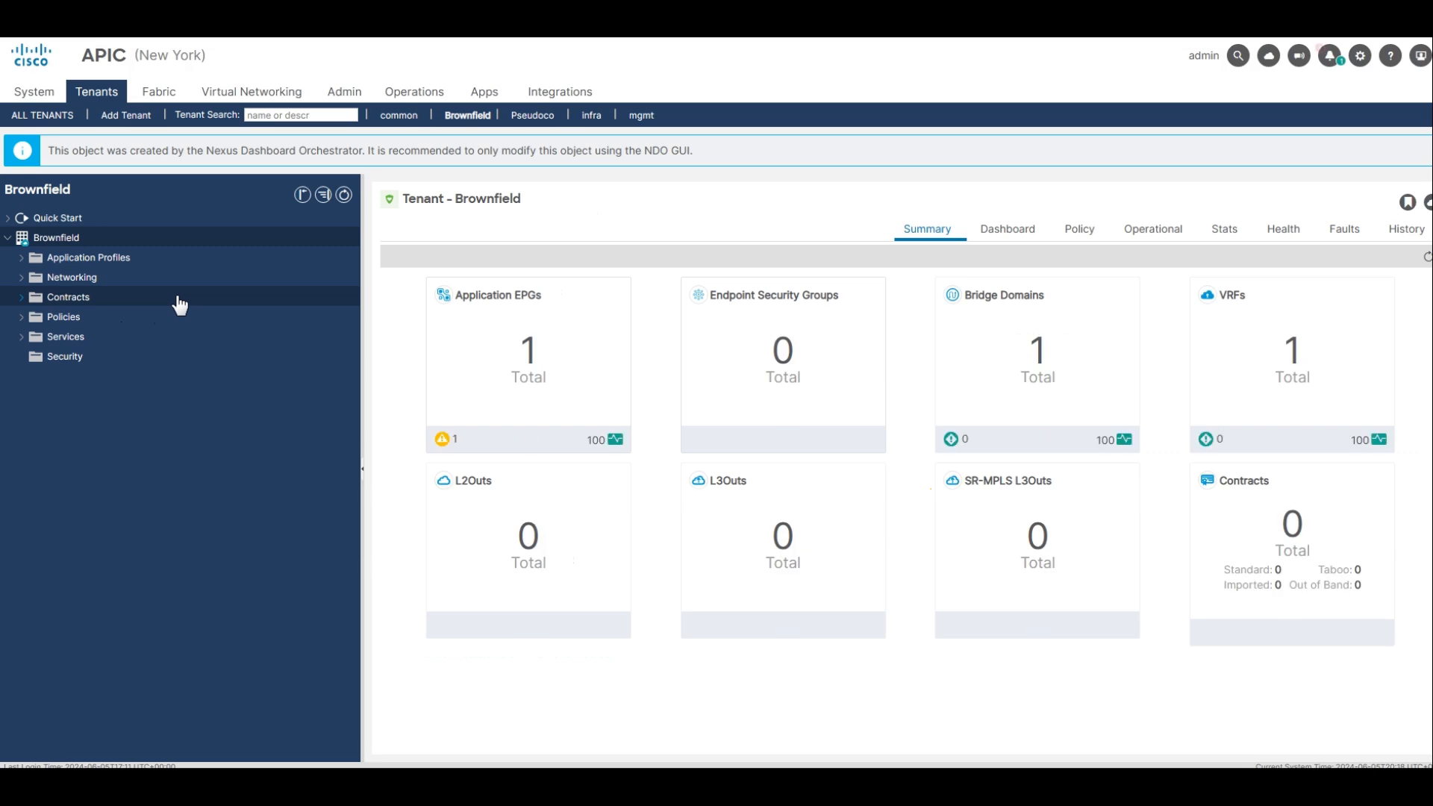
pyautogui.click(21, 258)
pyautogui.click(34, 278)
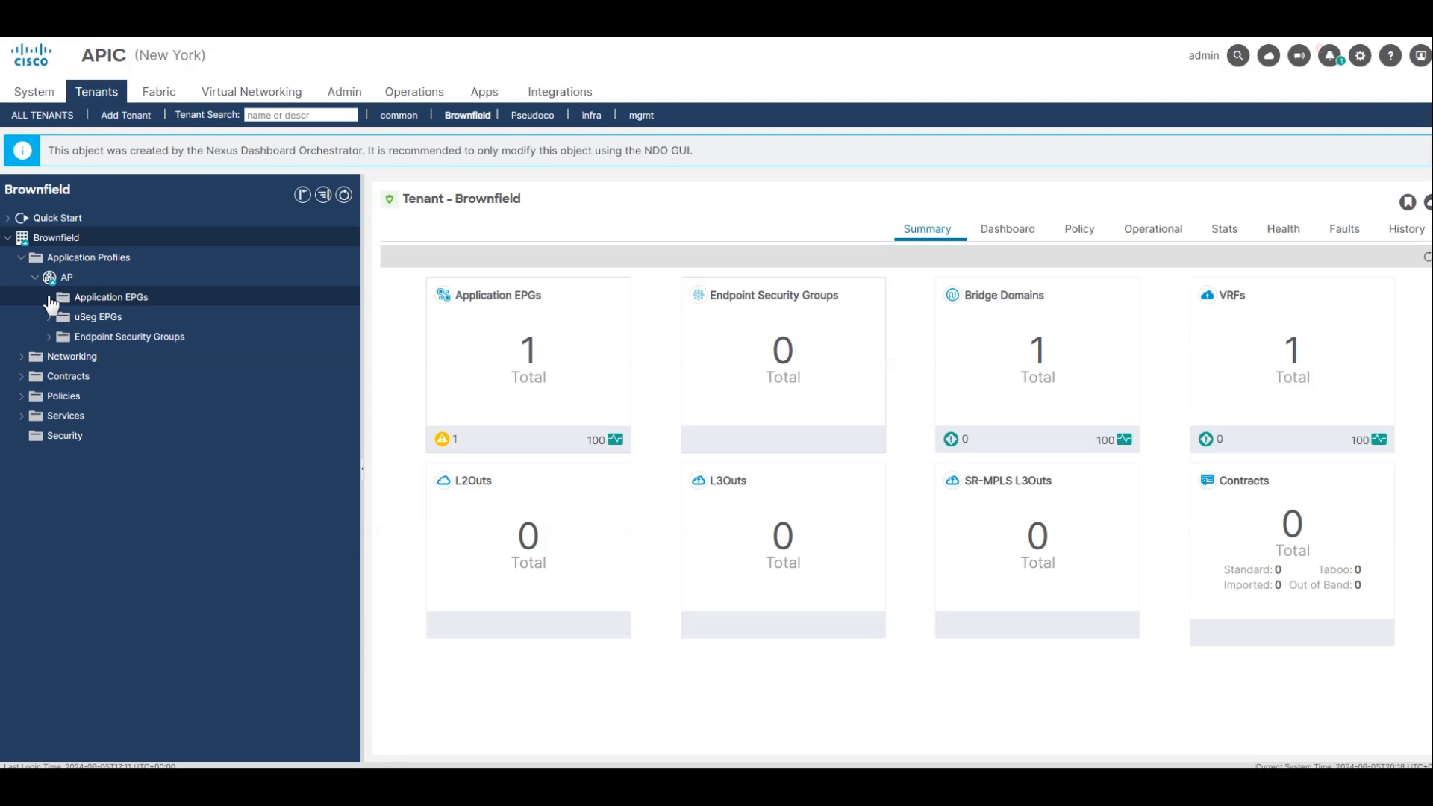
pyautogui.click(49, 297)
pyautogui.click(65, 317)
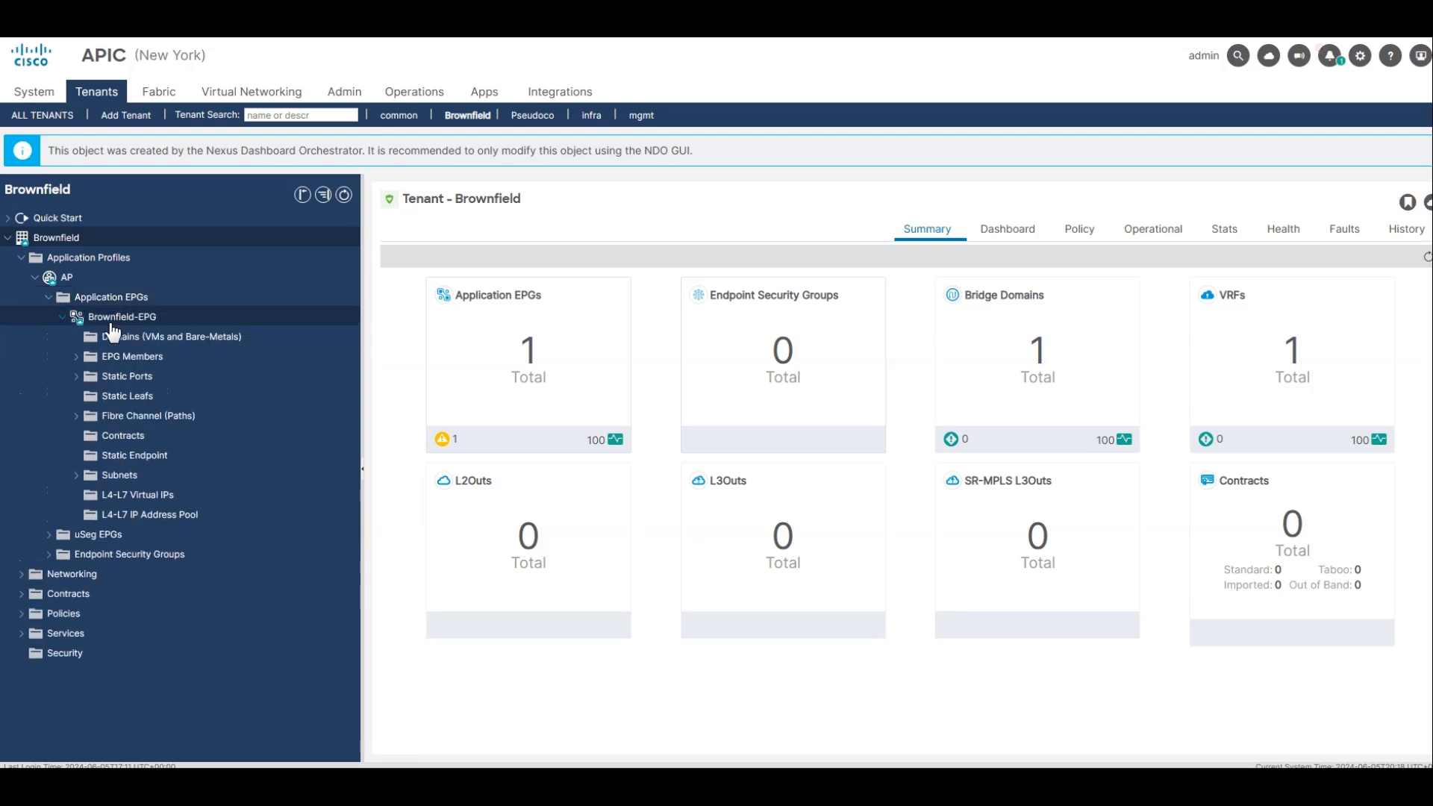
pyautogui.click(129, 319)
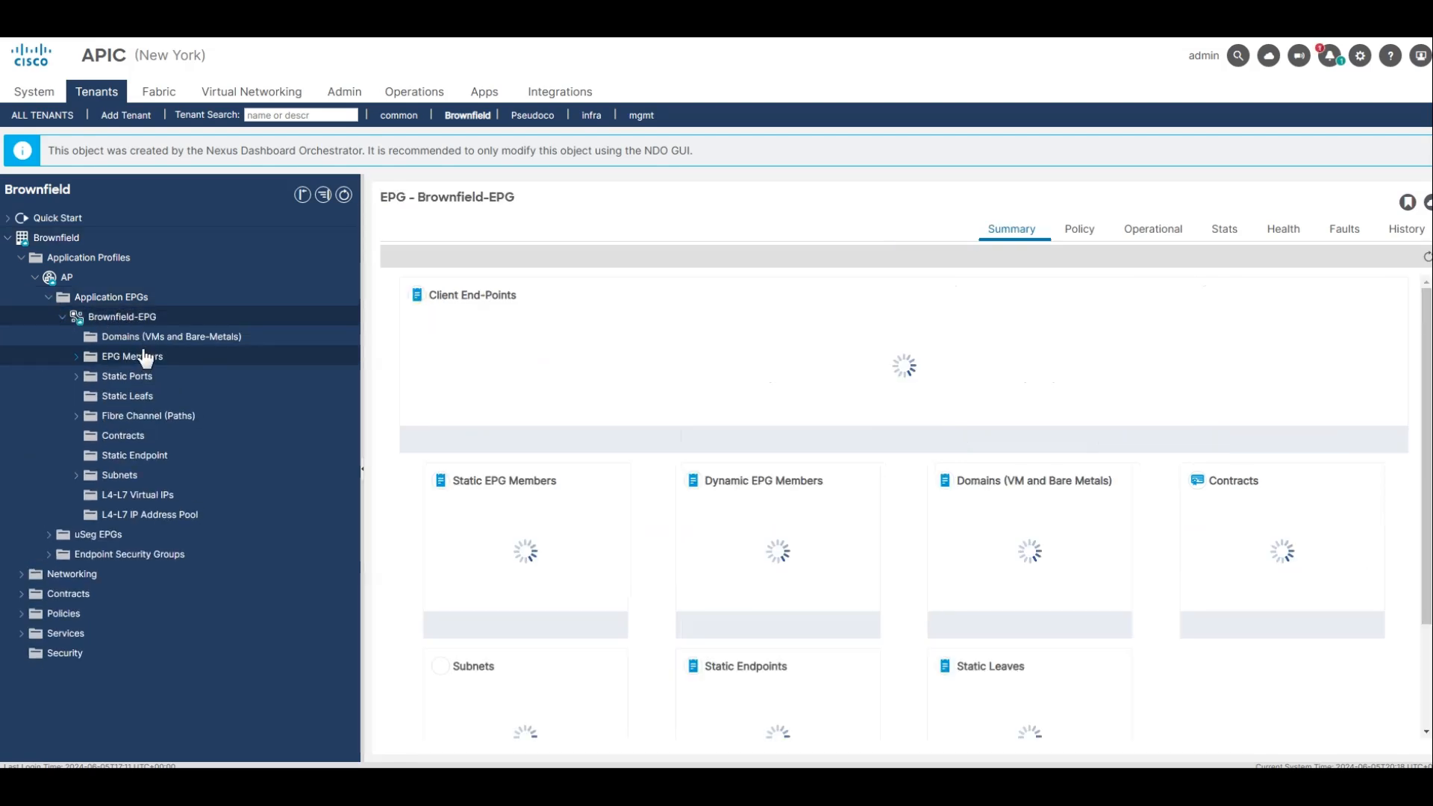
# Expand the Brownfield tenant's networking and examine its bridge domains.
pyautogui.click(45, 577)
pyautogui.click(82, 594)
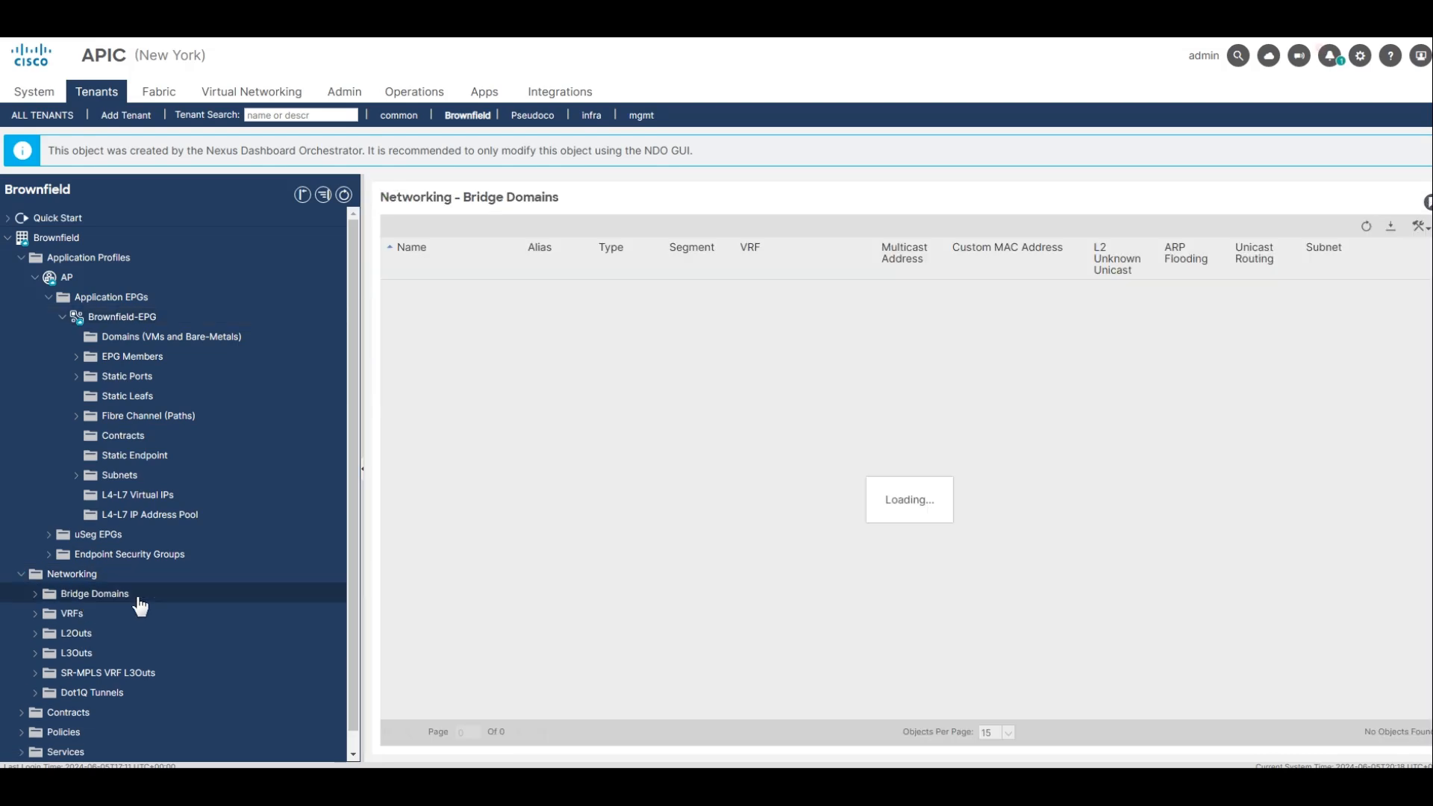